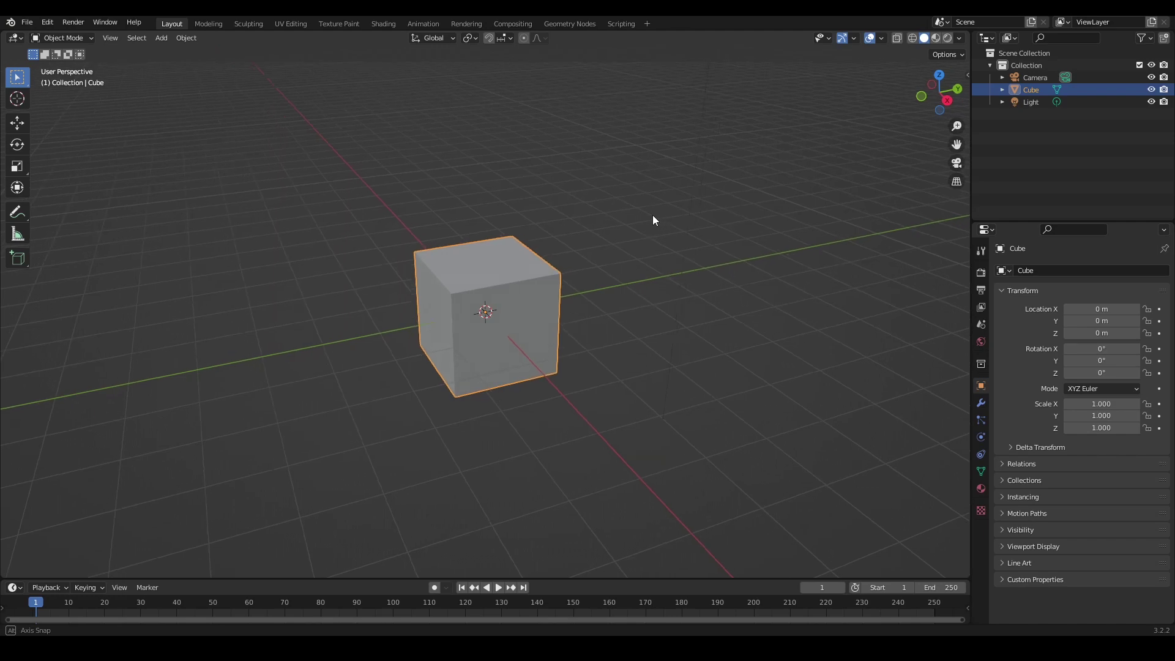
- Move the default cube up 1 m along the Z axis
mouse_move(653, 220)
middle_down()
mouse_move(506, 225)
mouse_move(673, 219)
mouse_move(632, 219)
middle_up()
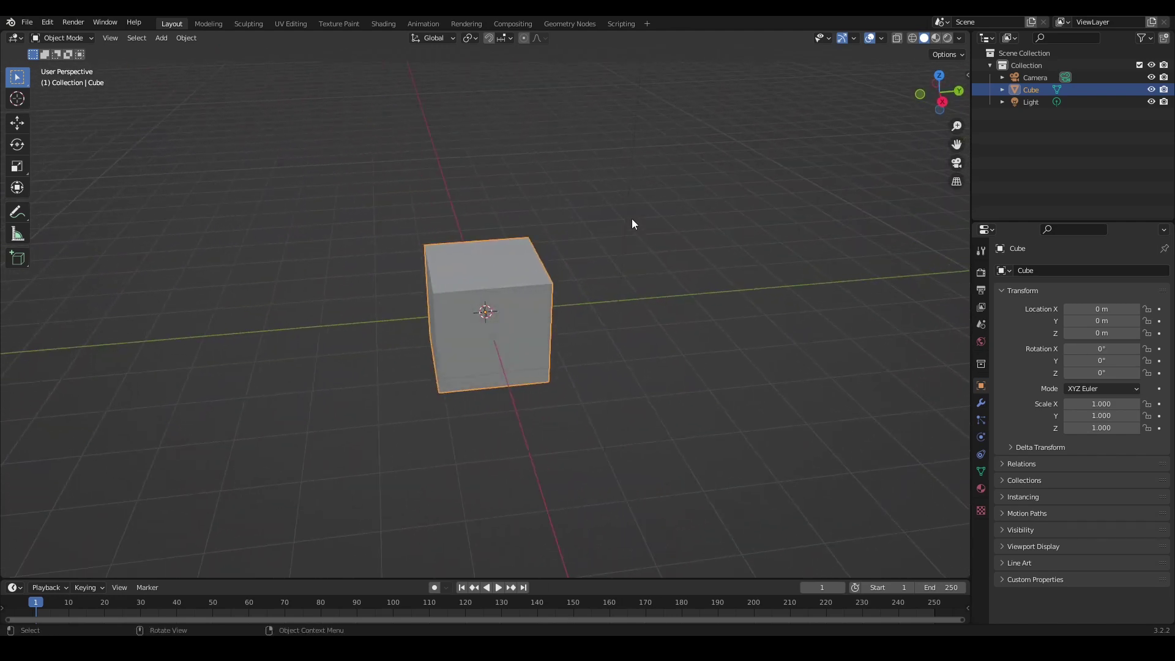
click(943, 104)
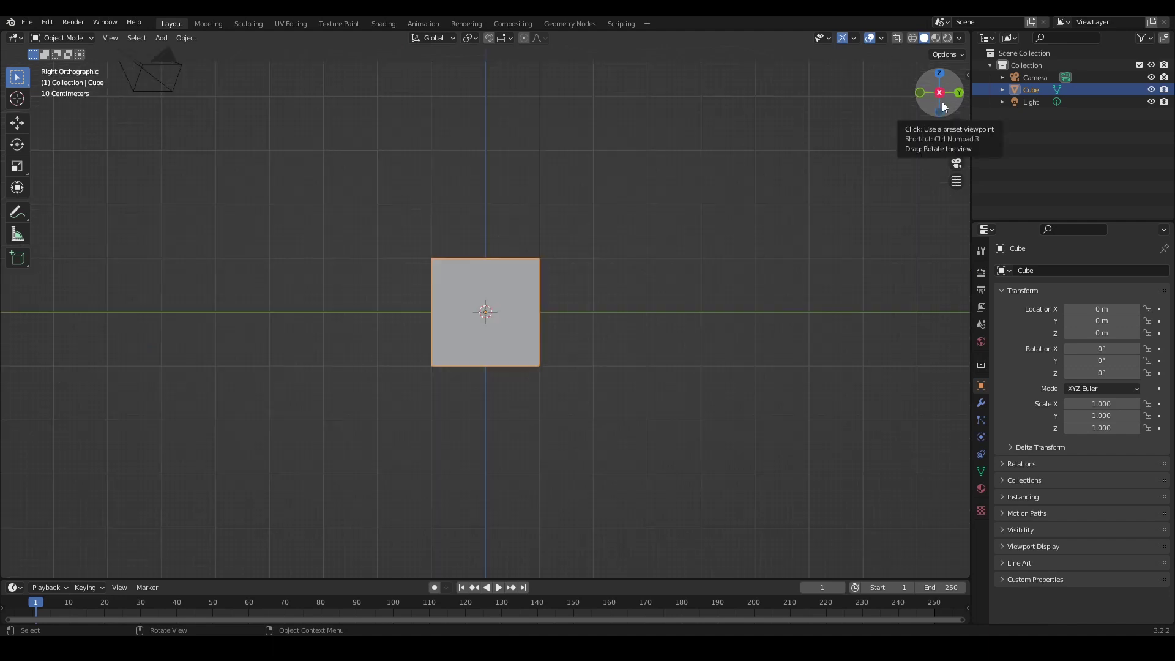
drag(920, 93, 637, 271)
scroll(683, 396, up, 5)
key(g)
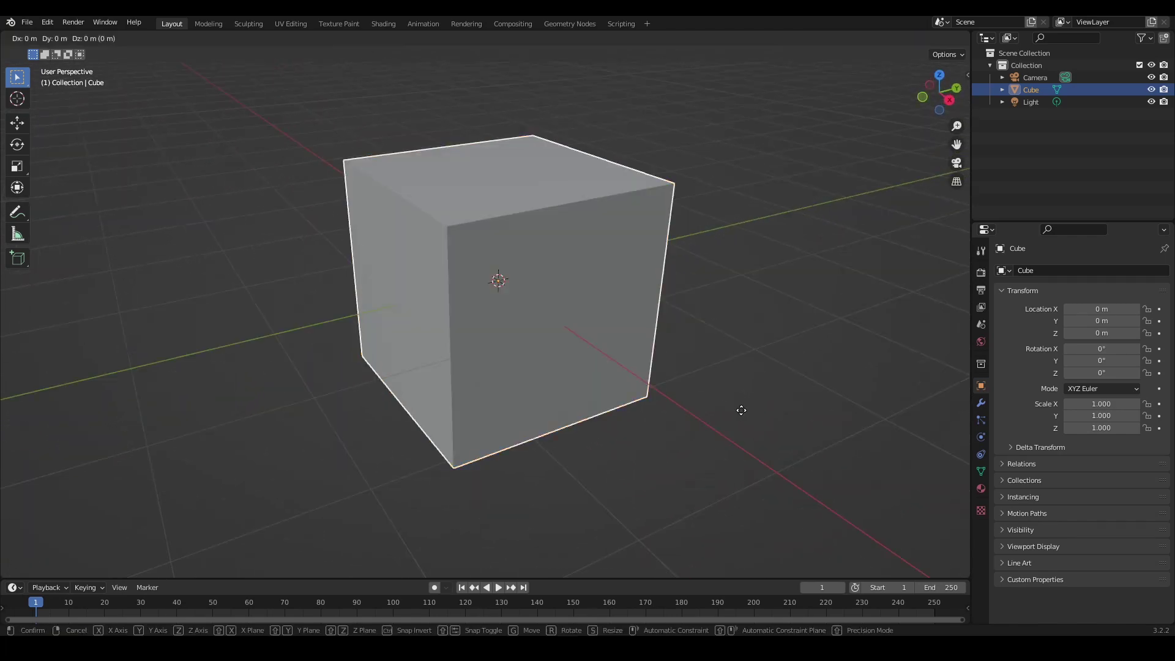
key(z)
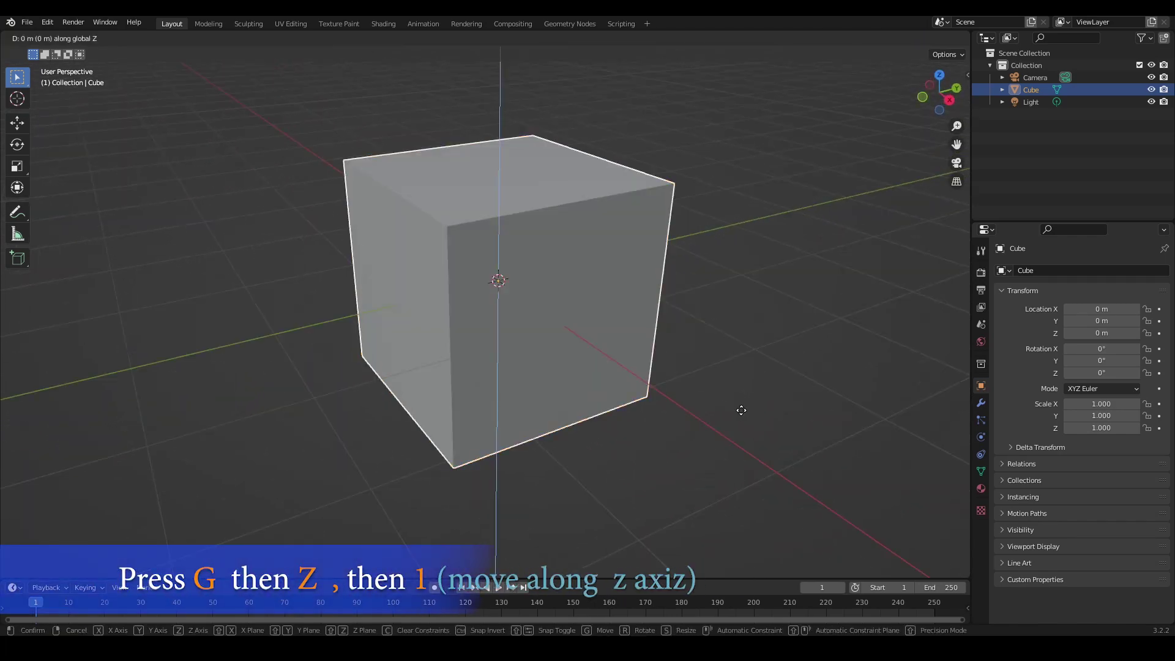
key(1)
click(740, 410)
- Delete the cube's top face and its two front side faces in Edit Mode to open it up as a room
shift+middle_drag(711, 313, 722, 423)
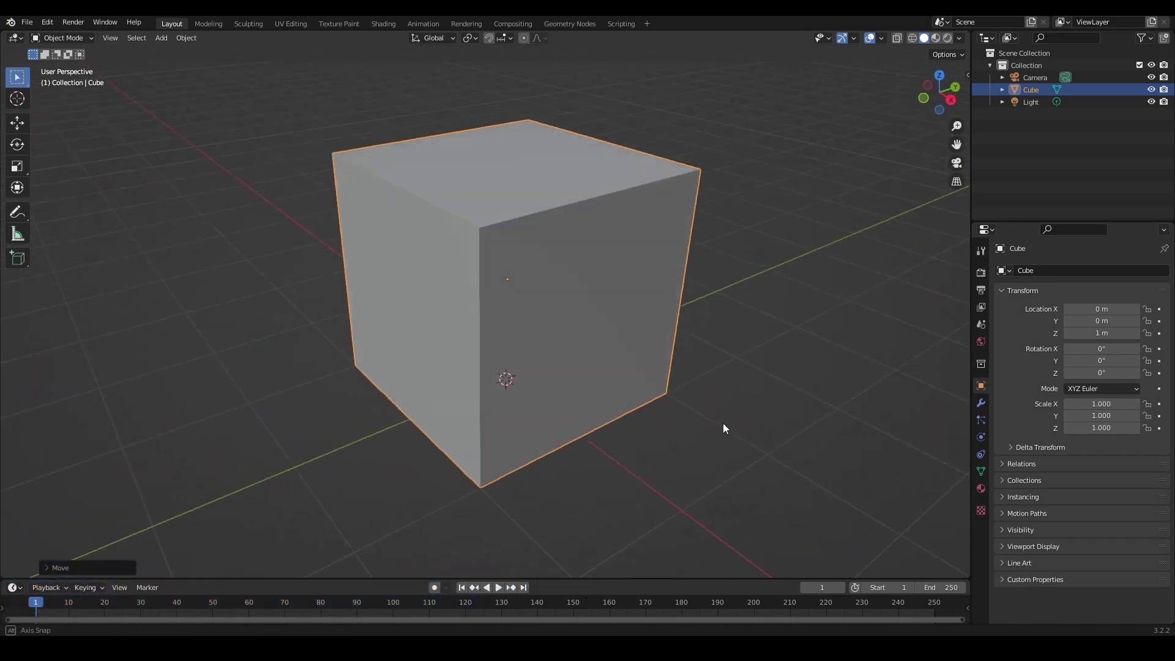
key(Tab)
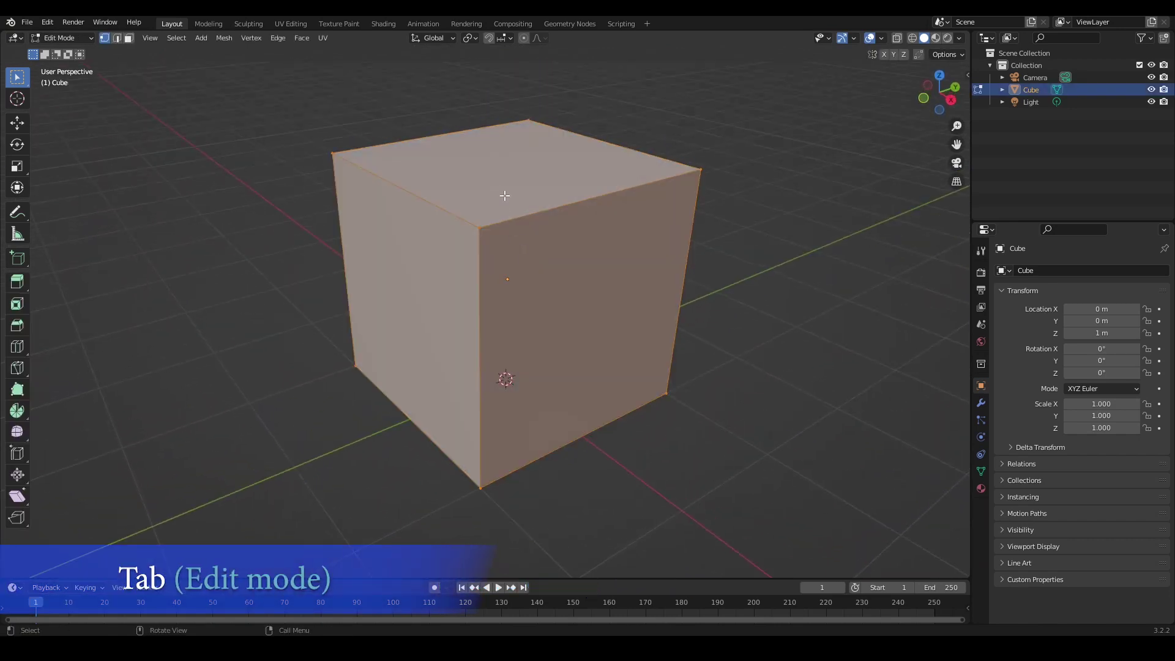
key(3)
click(505, 193)
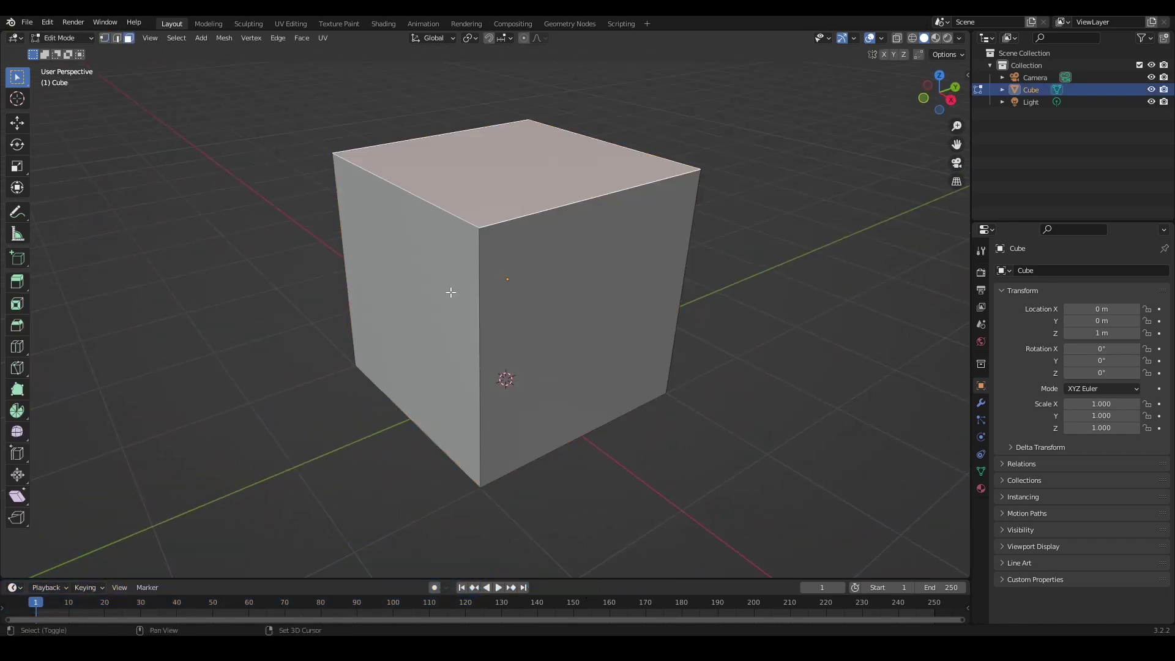
shift+click(451, 292)
shift+click(547, 299)
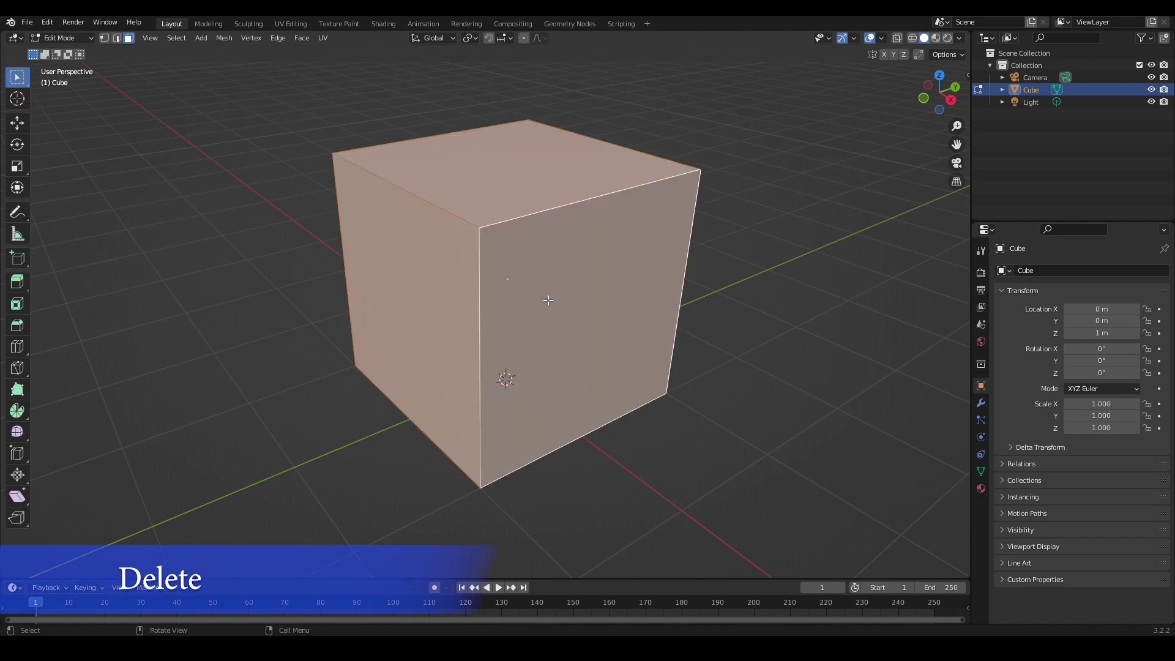
key(x)
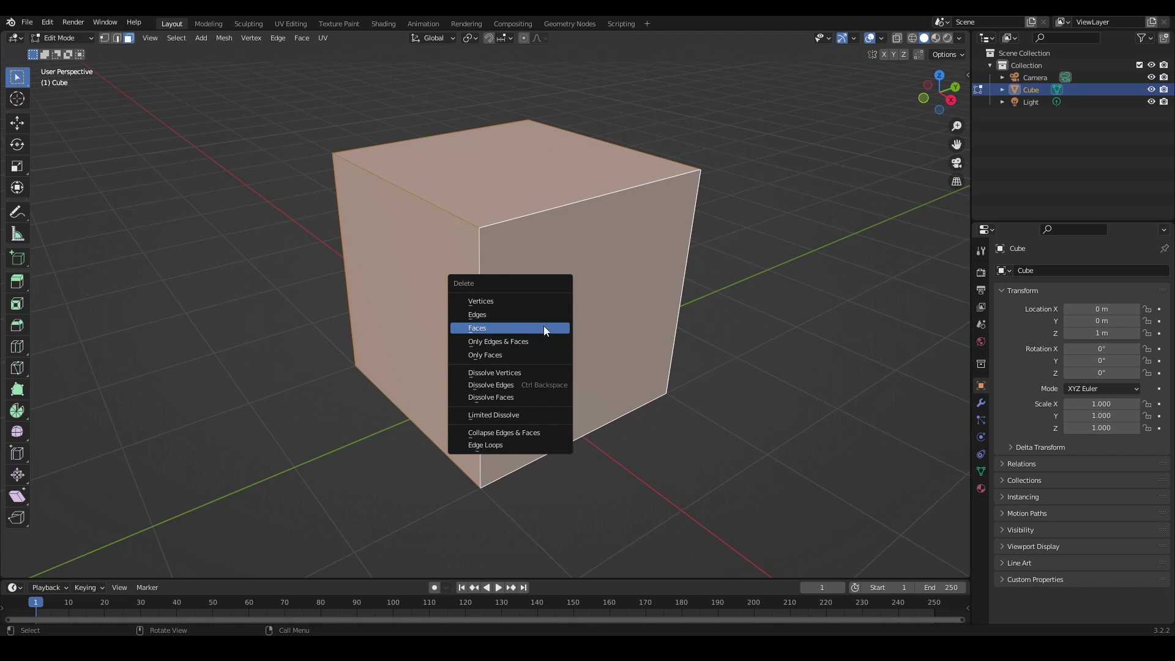
click(544, 328)
- Separate the bottom face of the open cube into its own floor object and return to Object Mode
middle_drag(623, 367, 625, 362)
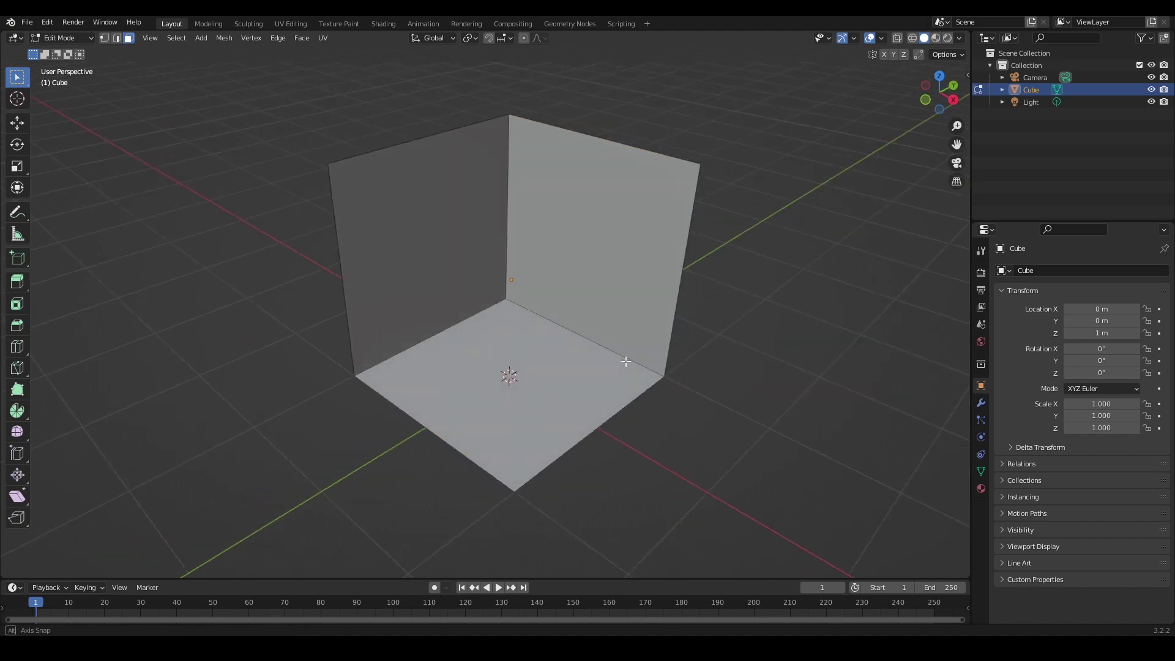
click(524, 391)
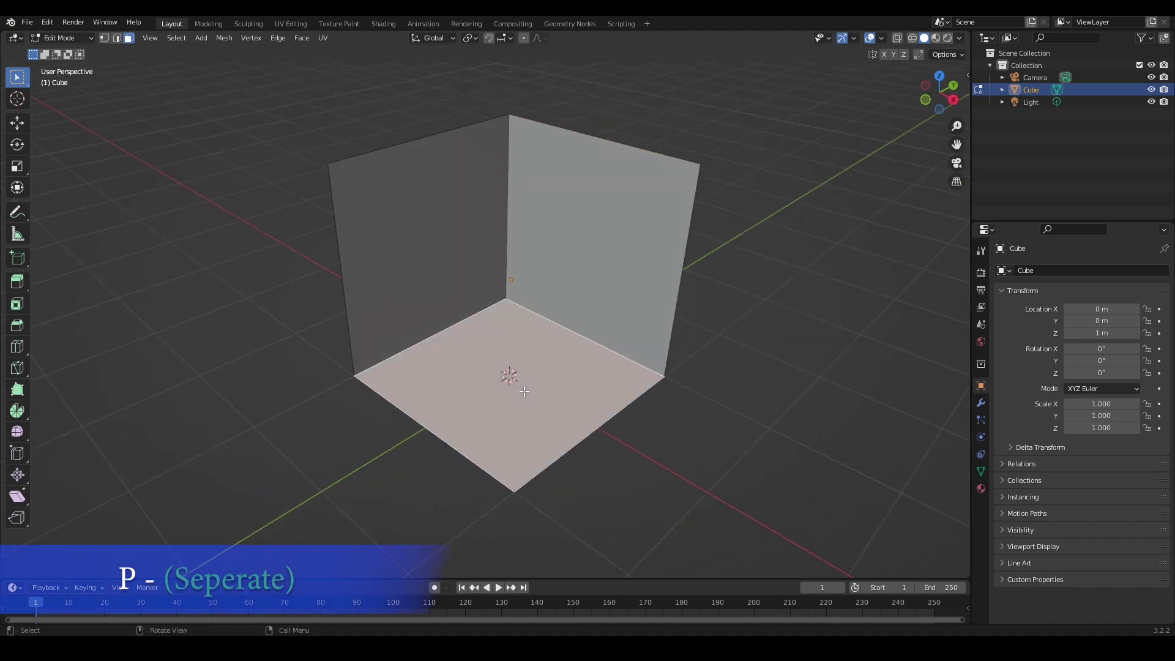
key(p)
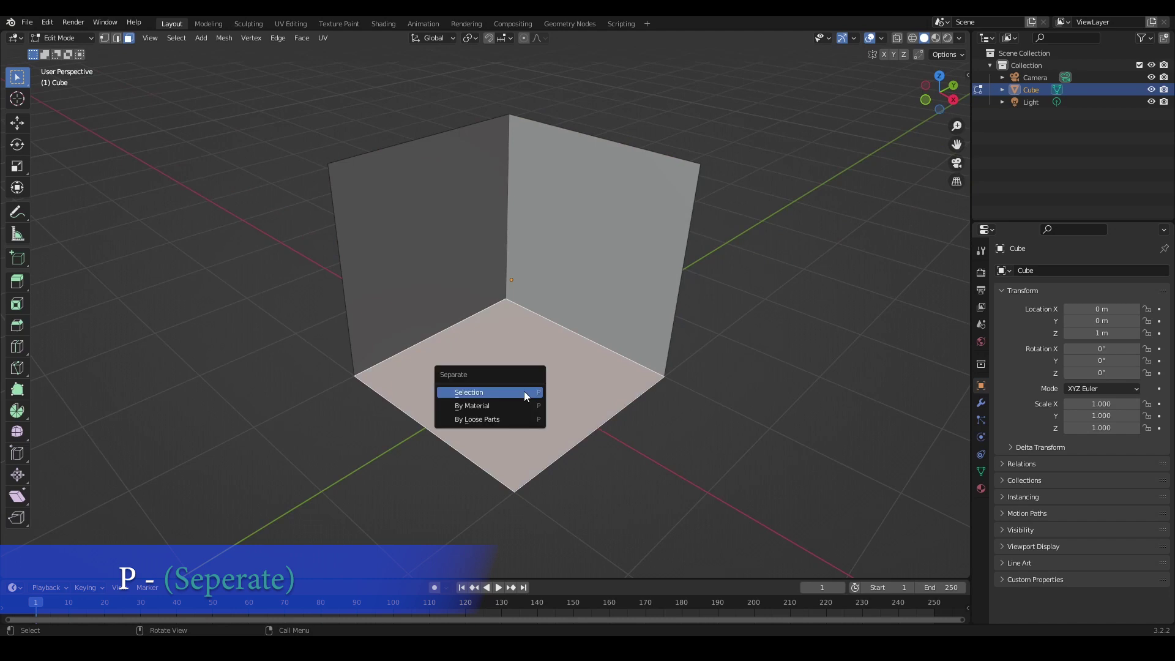
click(523, 391)
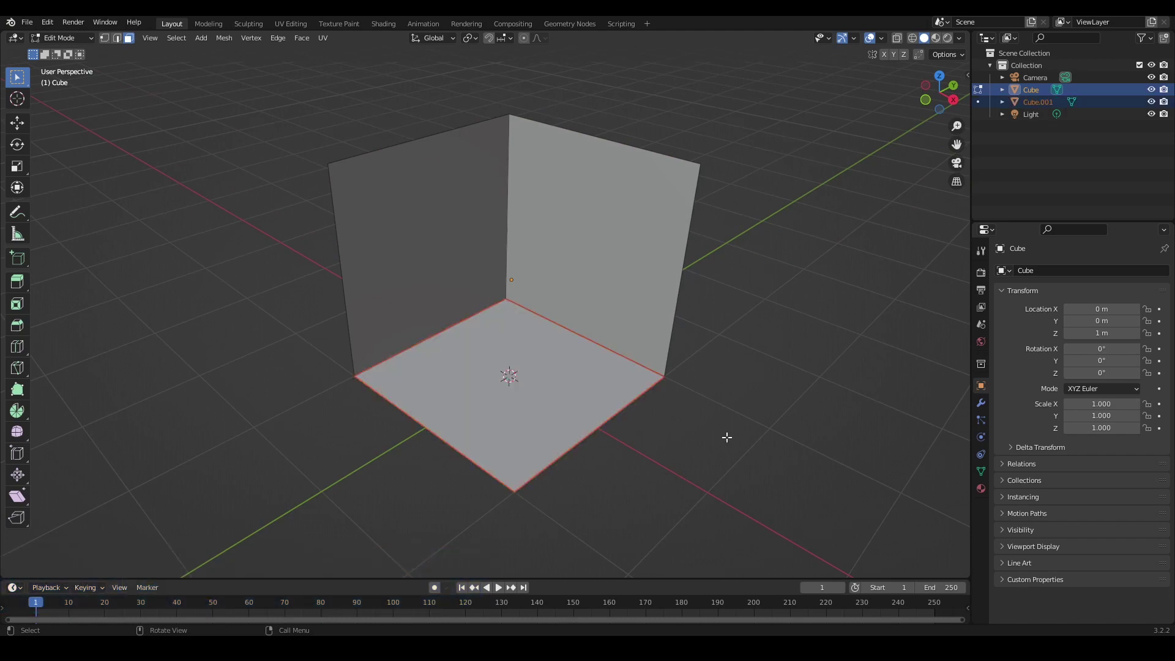
key(Tab)
click(700, 442)
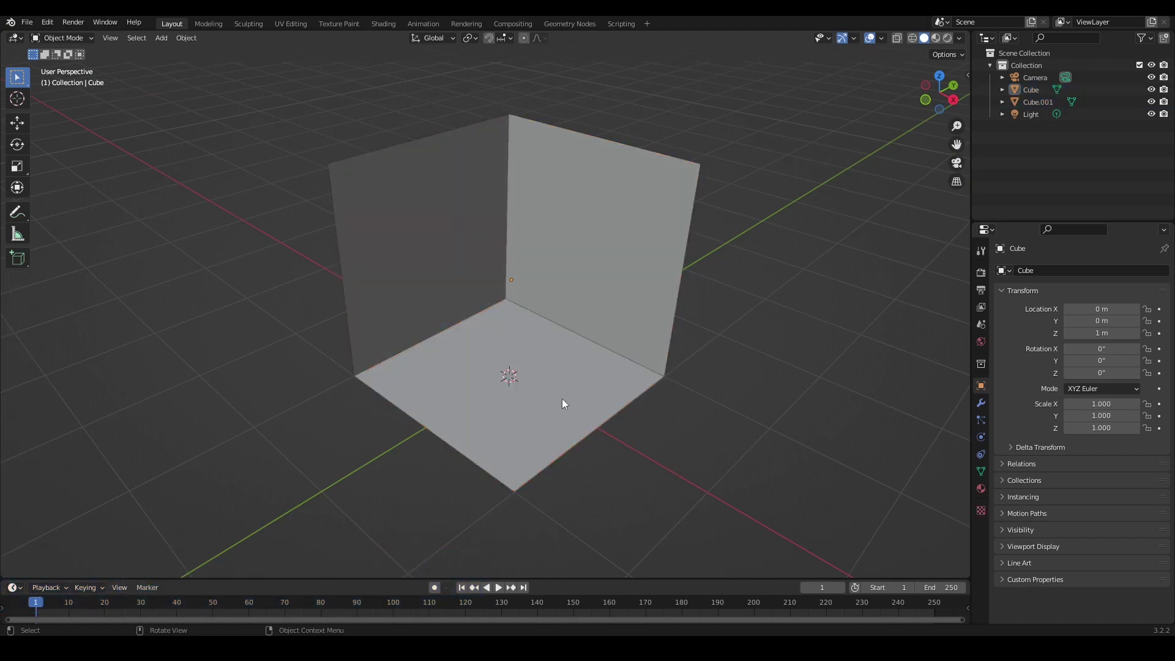
- Add a Solidify modifier to the two walls
click(563, 399)
middle_drag(630, 318, 648, 294)
click(649, 293)
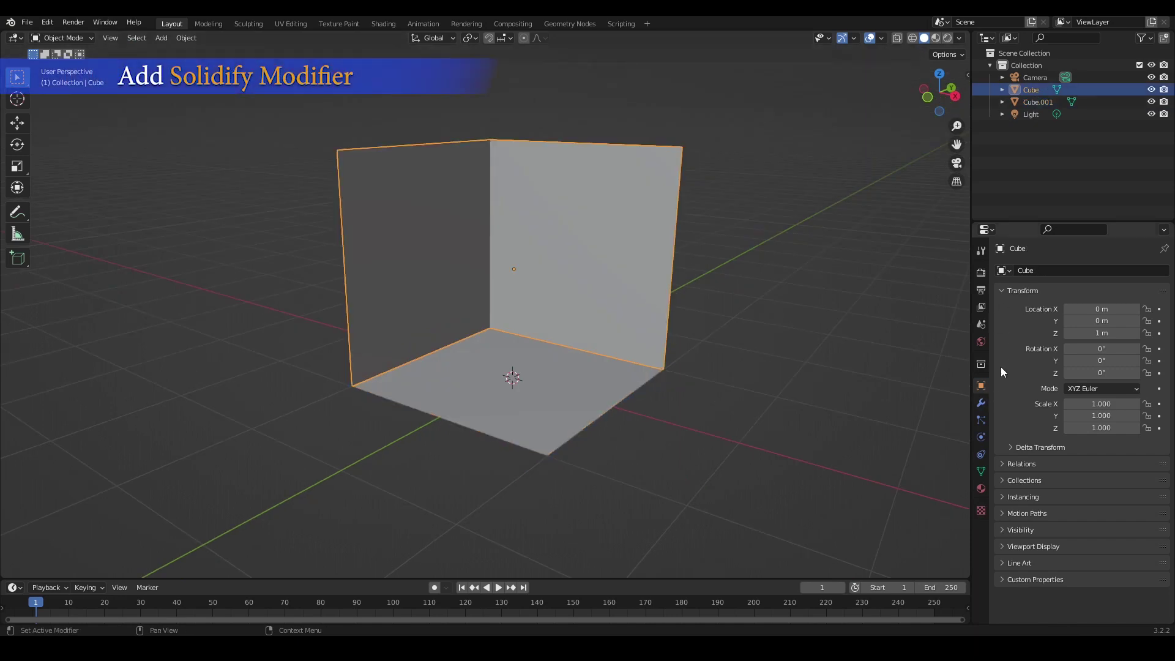
click(981, 403)
click(1025, 270)
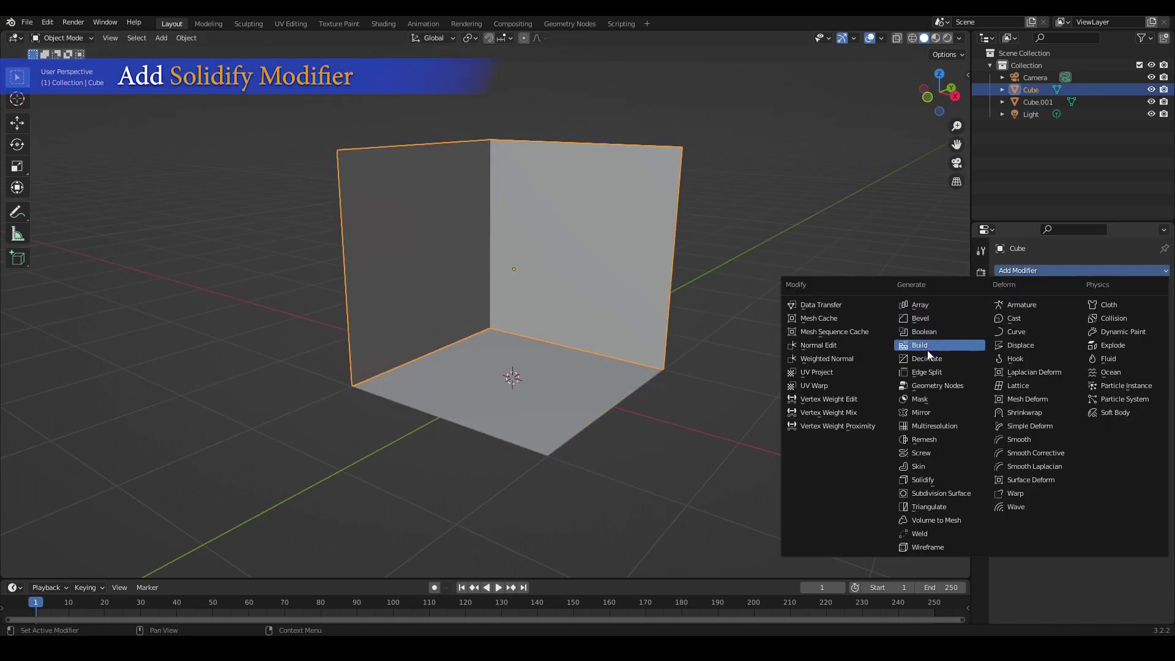
click(942, 479)
- Set the walls' Solidify thickness to -0.32 m and enable Even Thickness
middle_drag(647, 339, 759, 304)
drag(1138, 352, 1067, 351)
middle_drag(722, 275, 779, 294)
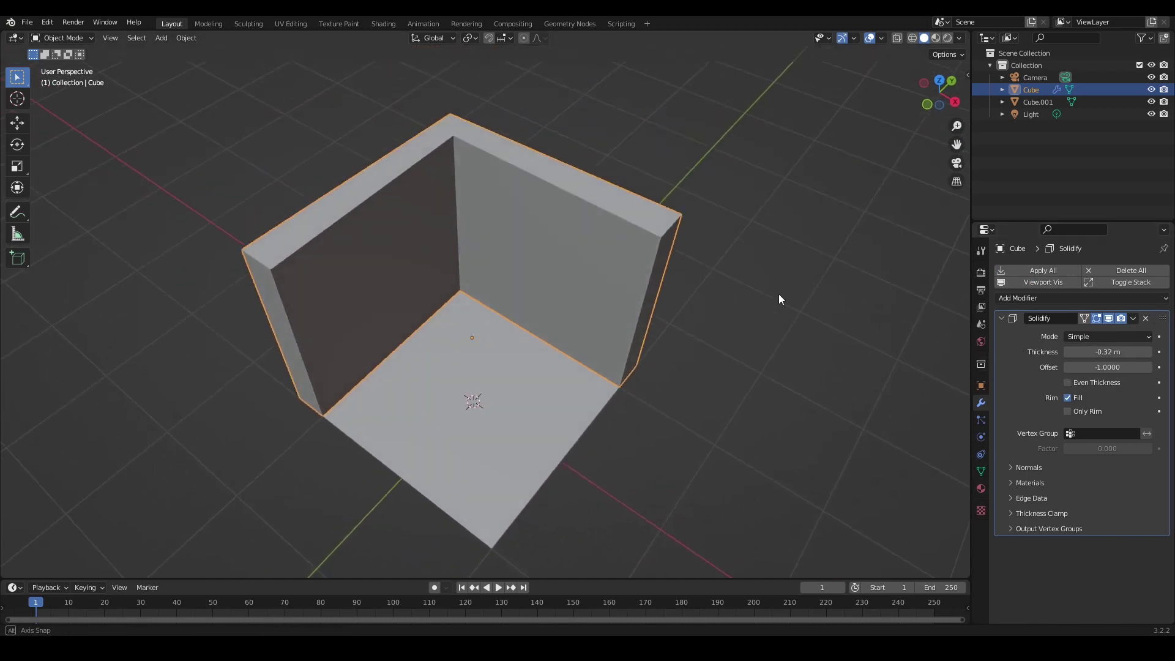
click(1067, 384)
click(764, 379)
- Add a Solidify modifier with a thickness of 0.23 m to the floor
middle_drag(763, 379, 698, 373)
scroll(711, 370, up, 4)
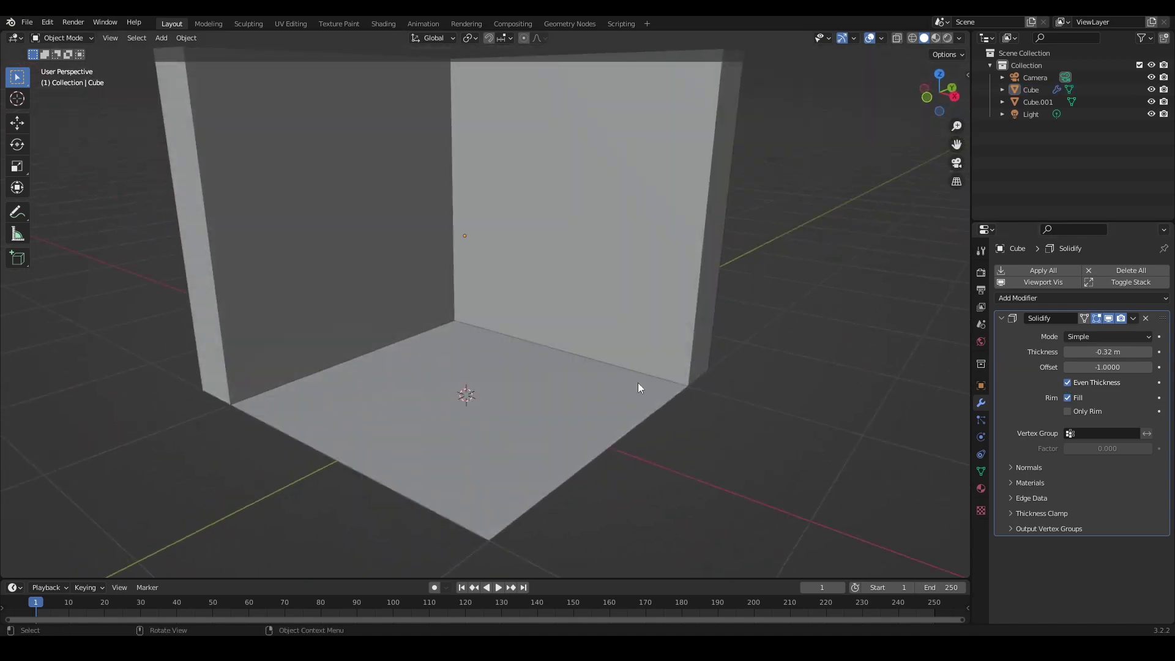
click(589, 426)
click(1044, 273)
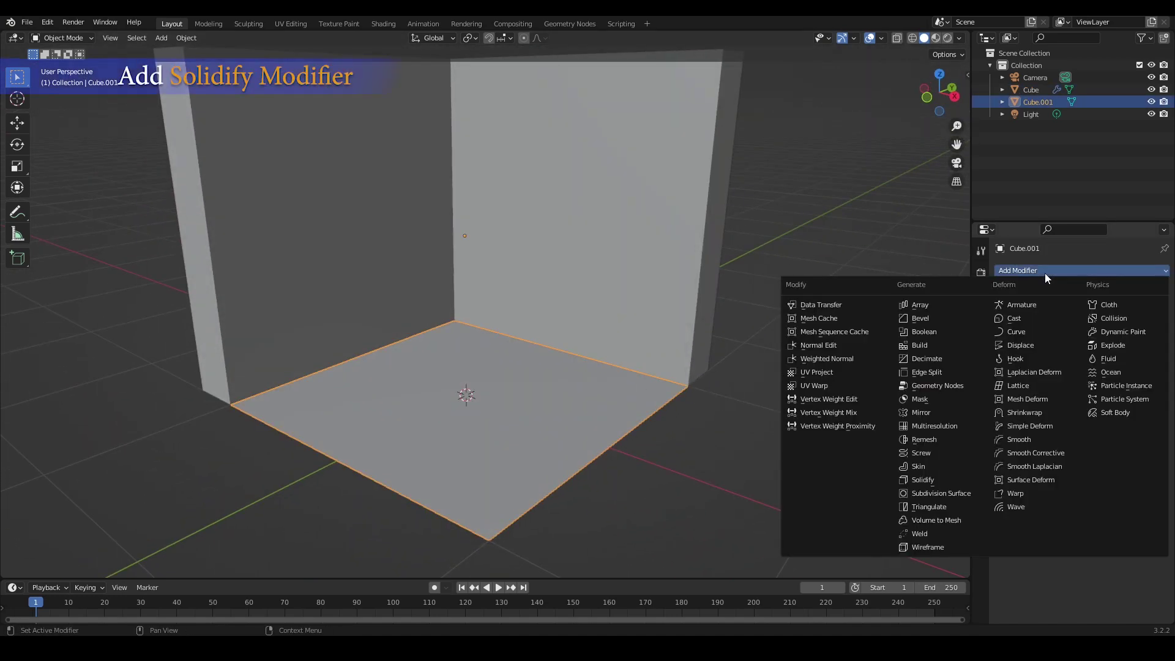
click(937, 481)
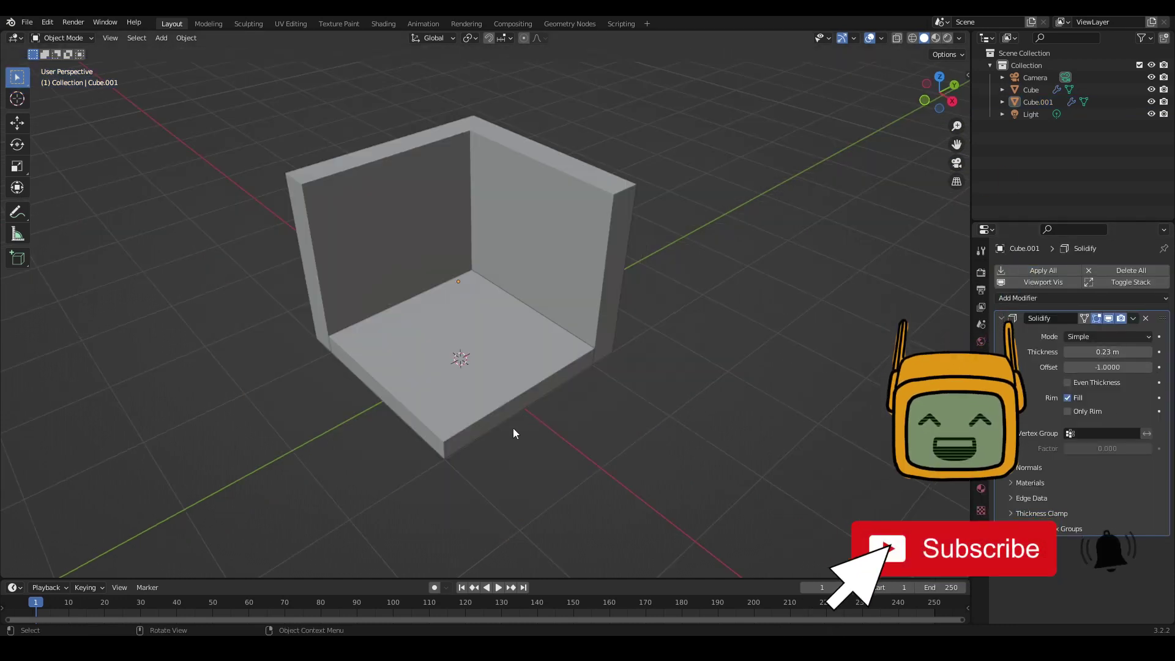
- Add a Bevel modifier to the floor and set its amount to 0.02 m
scroll(513, 432, up, 2)
scroll(519, 431, down, 1)
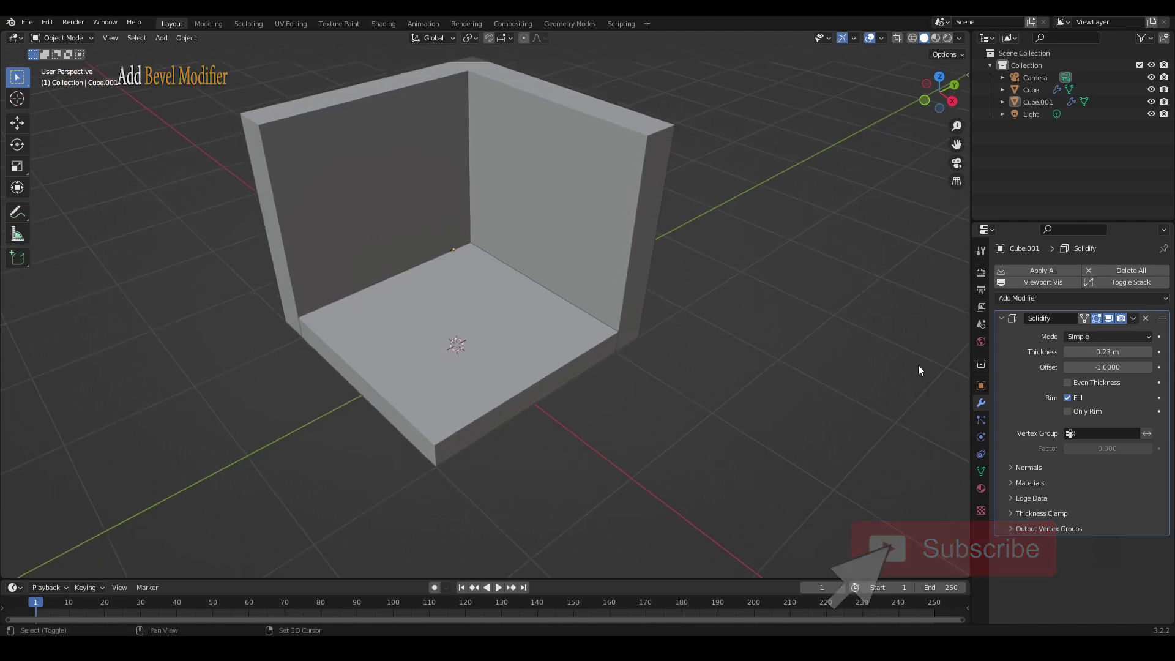
click(1018, 297)
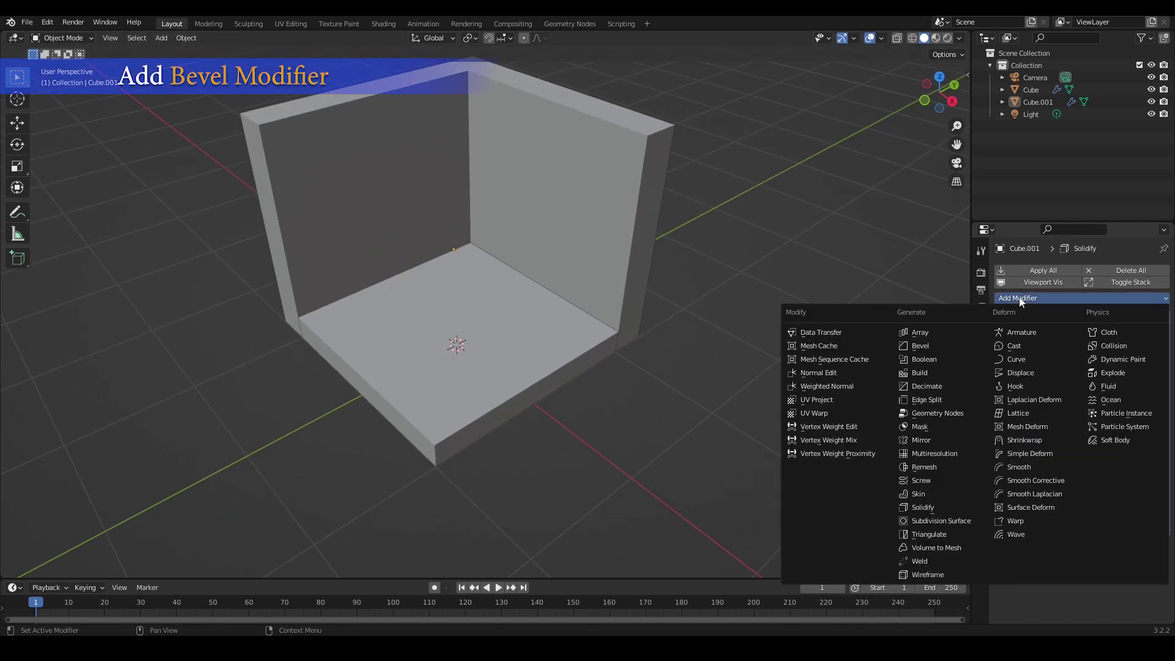
click(931, 345)
scroll(1048, 433, down, 3)
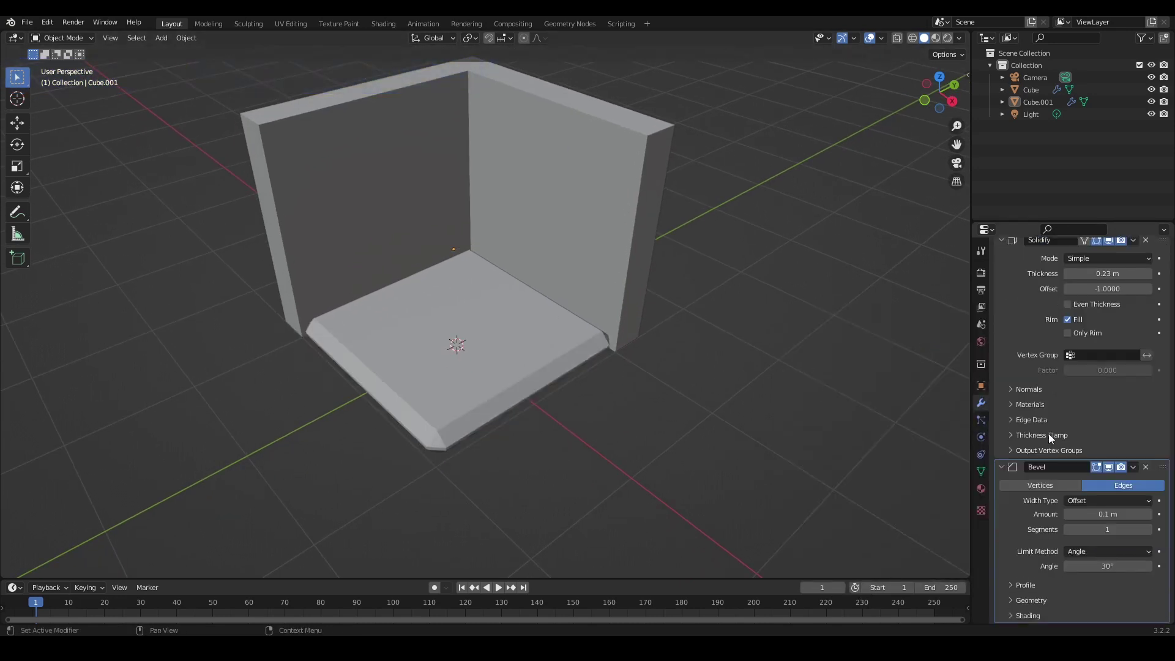
drag(1093, 517, 1040, 516)
- Apply Shade Smooth to the floor and deselect it
click(517, 391)
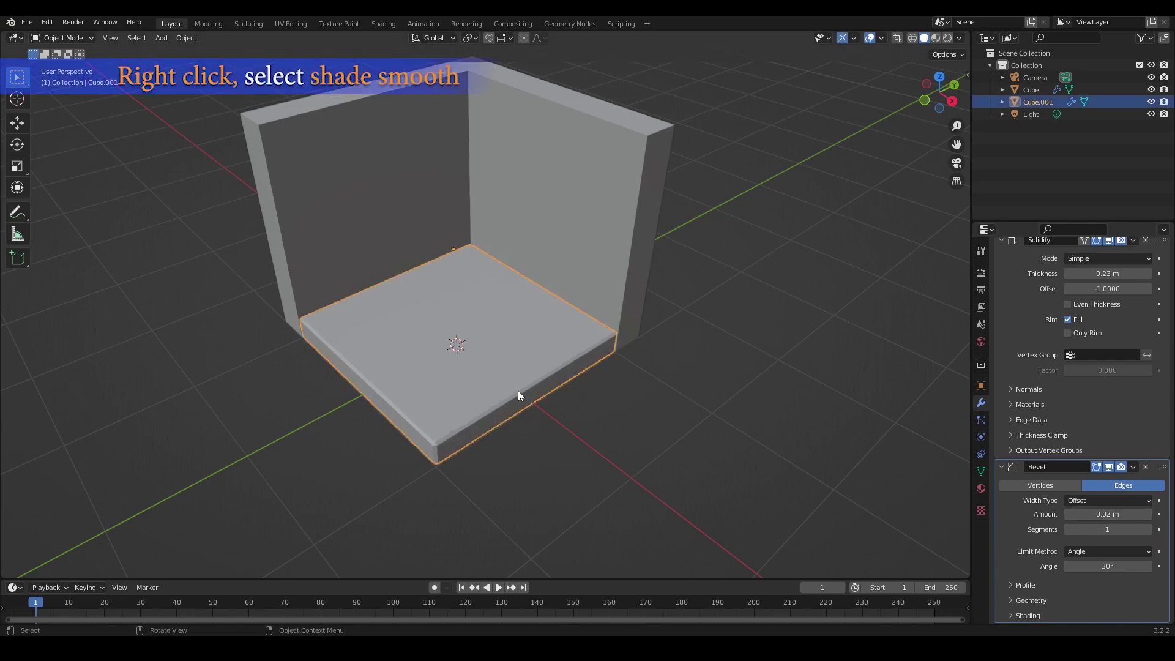
right_click(517, 391)
click(518, 391)
click(577, 407)
- Add a Bevel modifier to the walls
middle_drag(600, 404, 528, 369)
scroll(593, 401, up, 2)
scroll(575, 367, down, 3)
middle_drag(629, 367, 615, 268)
click(608, 269)
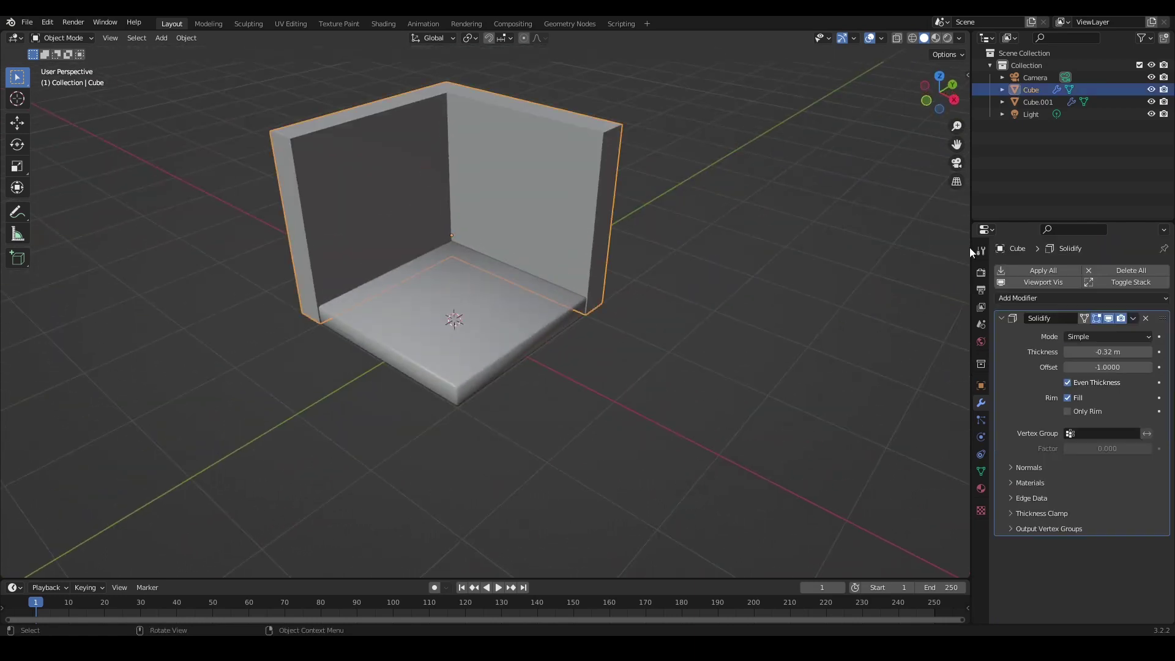
click(1026, 299)
click(944, 350)
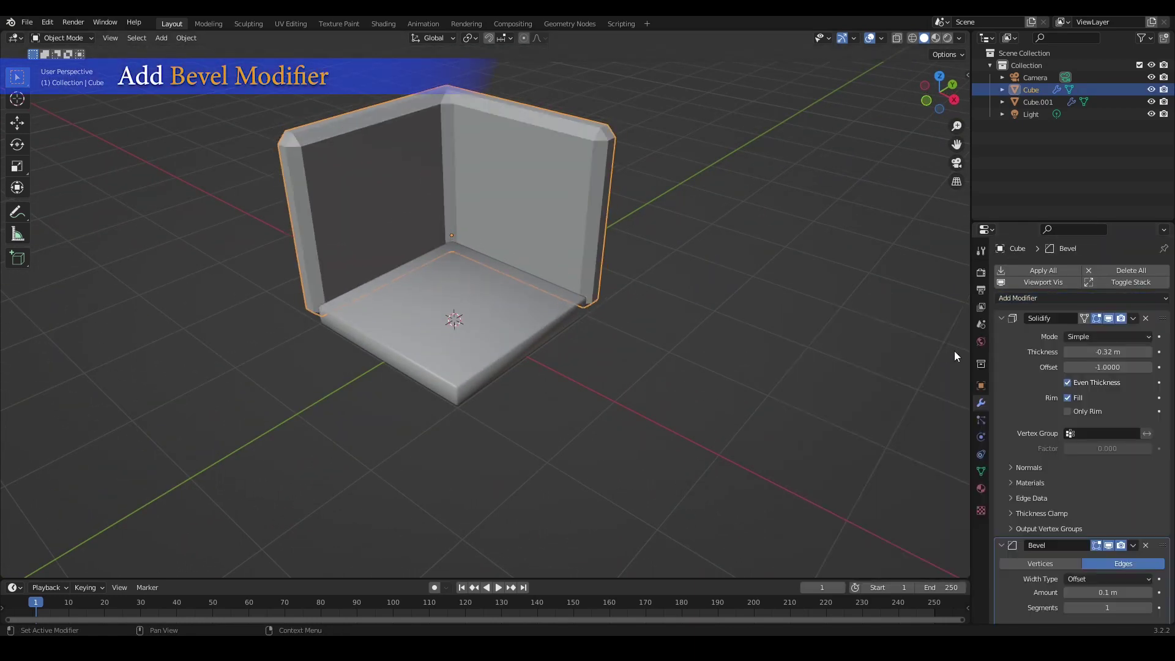
- Set the walls' Bevel amount to 0.02 m and apply Shade Smooth to the walls
scroll(1045, 549, down, 3)
click(1066, 520)
click(1066, 520)
click(1065, 521)
click(1065, 520)
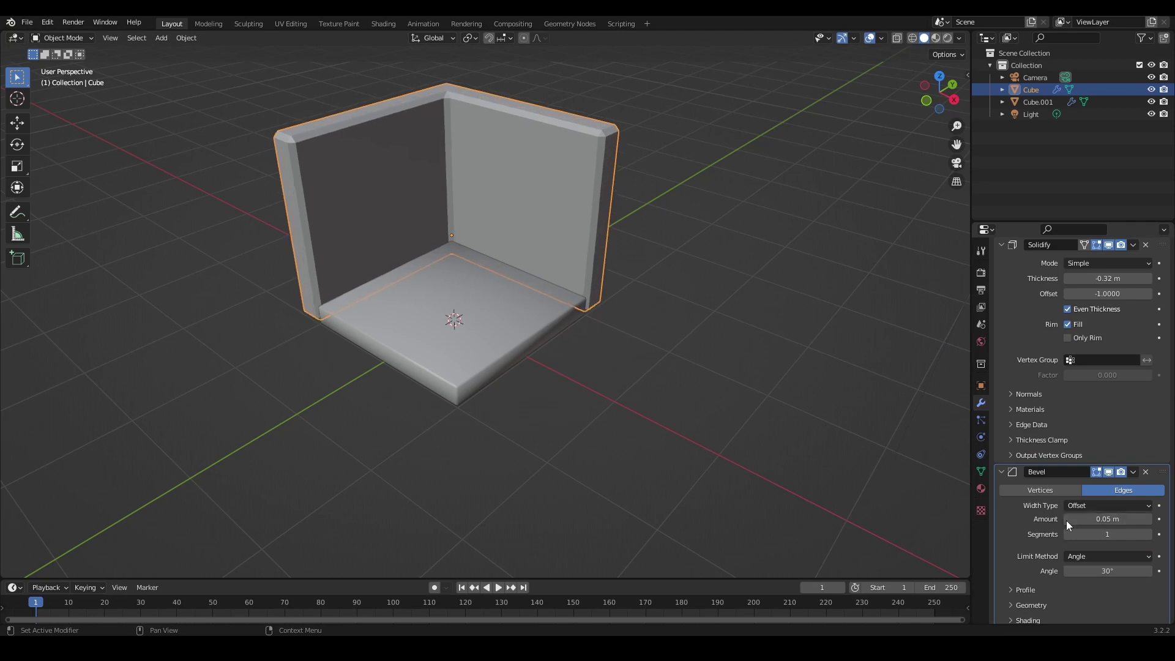
click(1065, 520)
click(1065, 520)
click(1066, 520)
click(1066, 520)
right_click(560, 200)
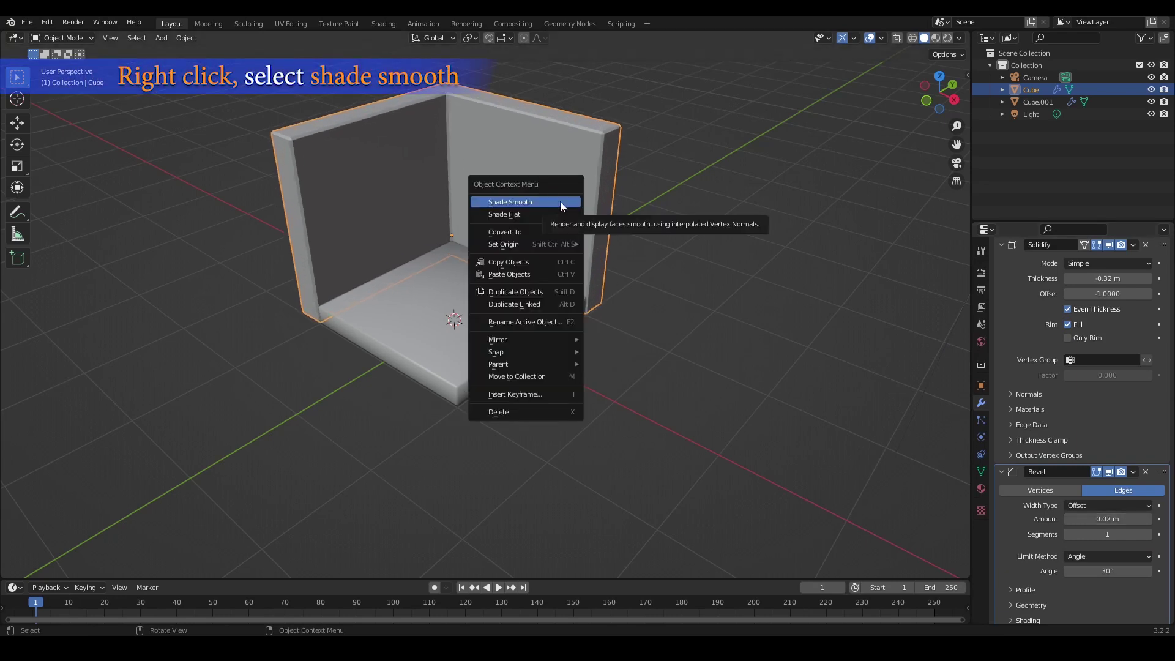
click(560, 201)
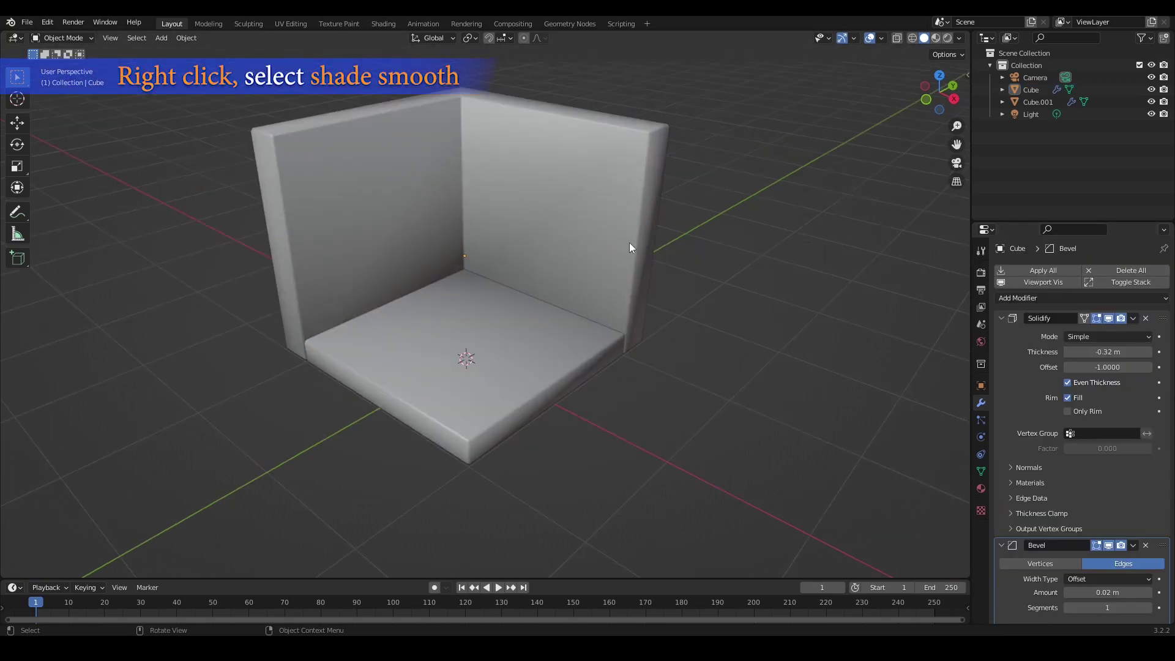
- Add a horizontal loop cut across both walls in Edit Mode and slide it down to just above the floor
click(630, 243)
key(Tab)
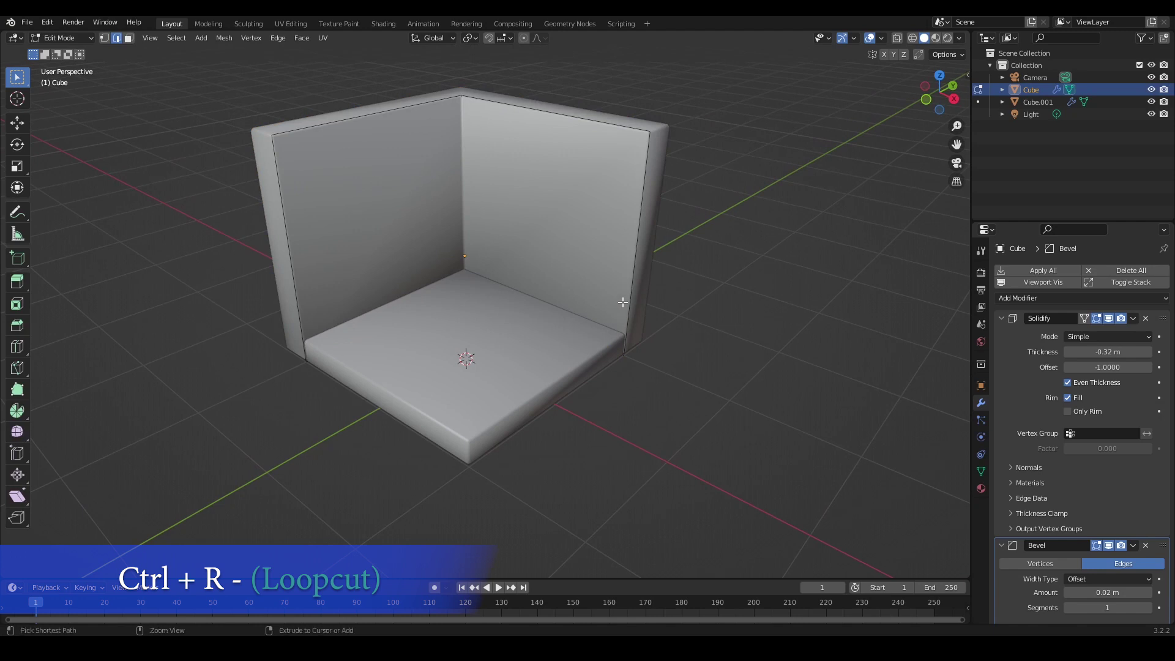
key(ctrl+r)
click(622, 303)
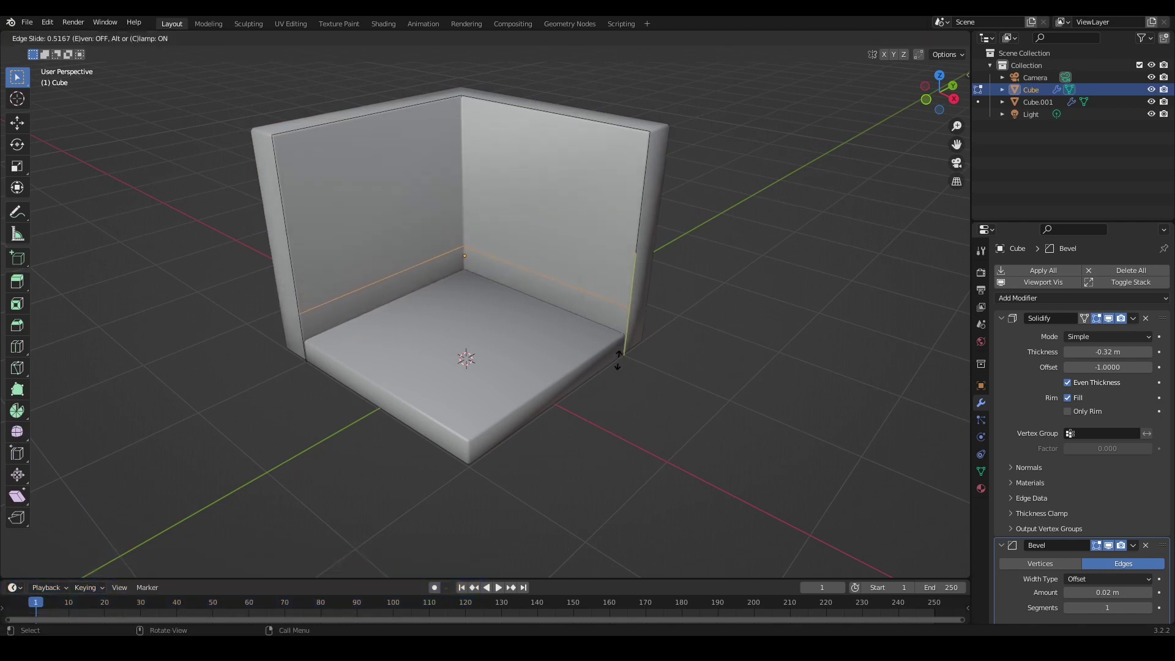
click(618, 363)
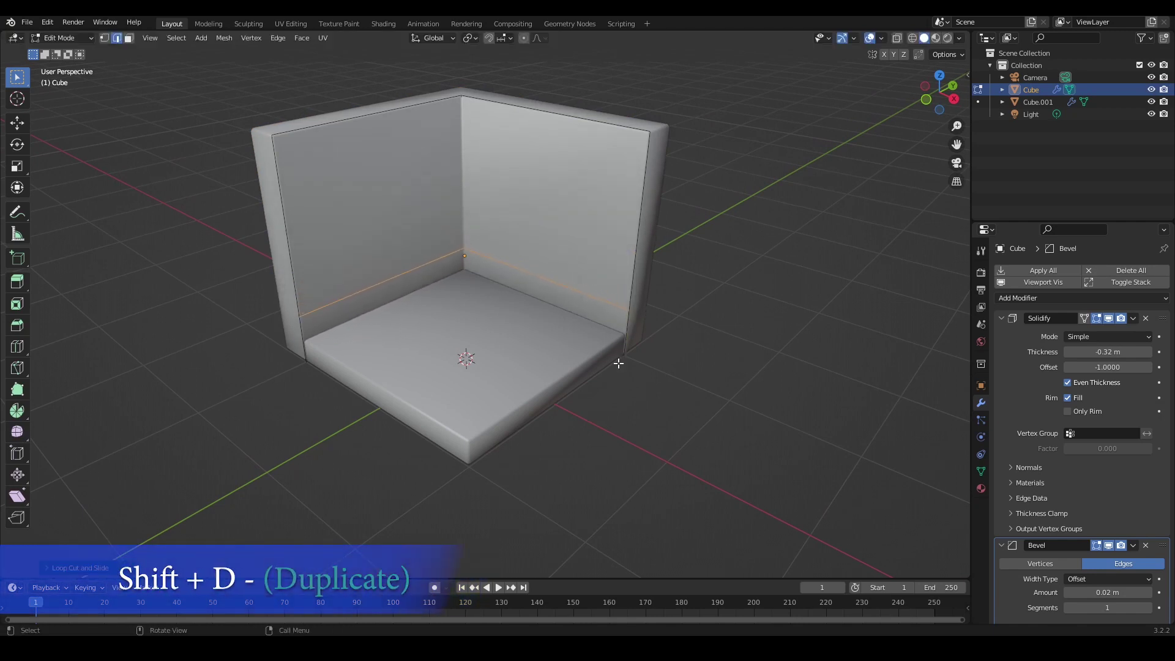
- Duplicate the low strip of faces along both walls in place and separate the copy into its own object
key(3)
click(527, 279)
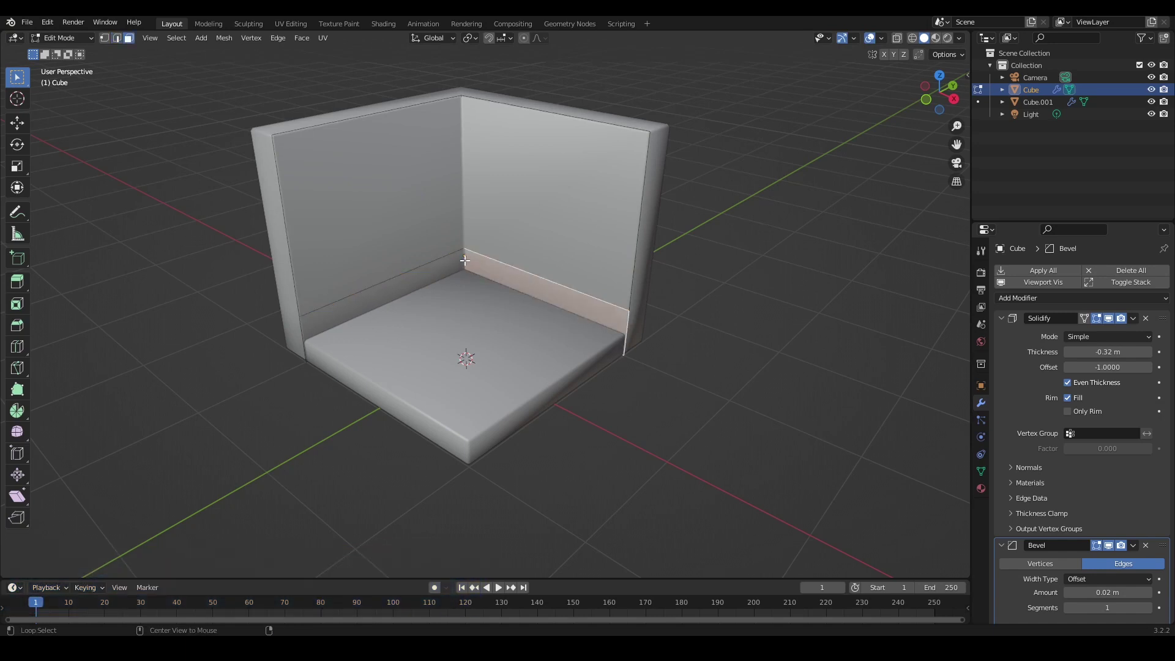
alt+shift+click(463, 260)
key(shift+d)
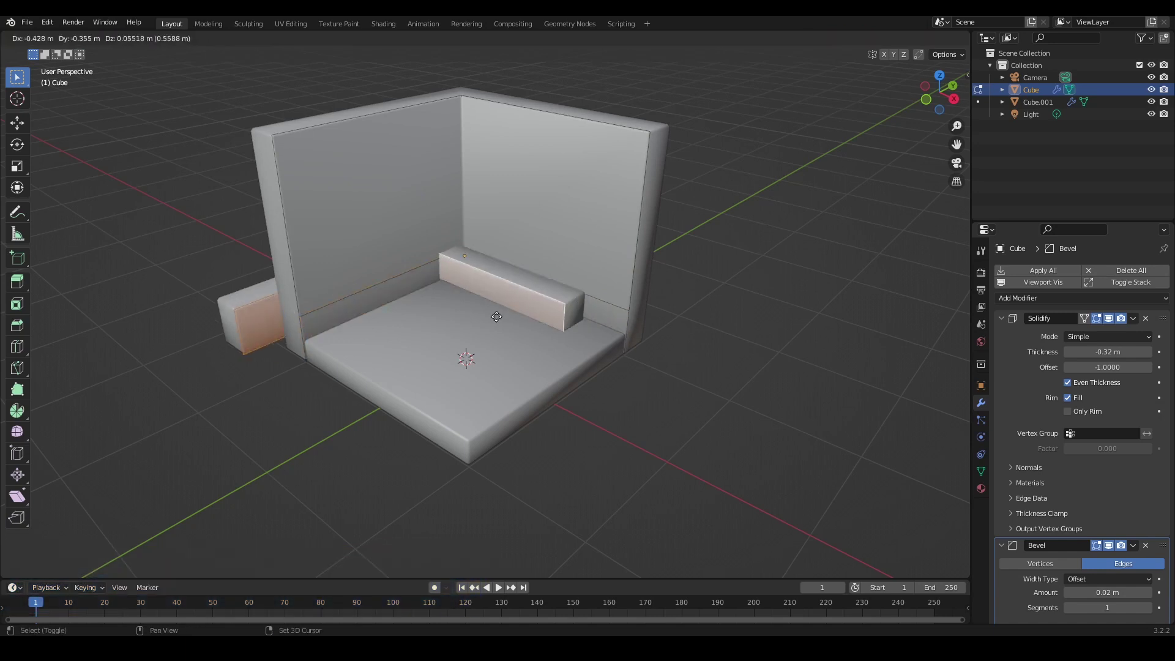
right_click(543, 333)
key(p)
click(555, 338)
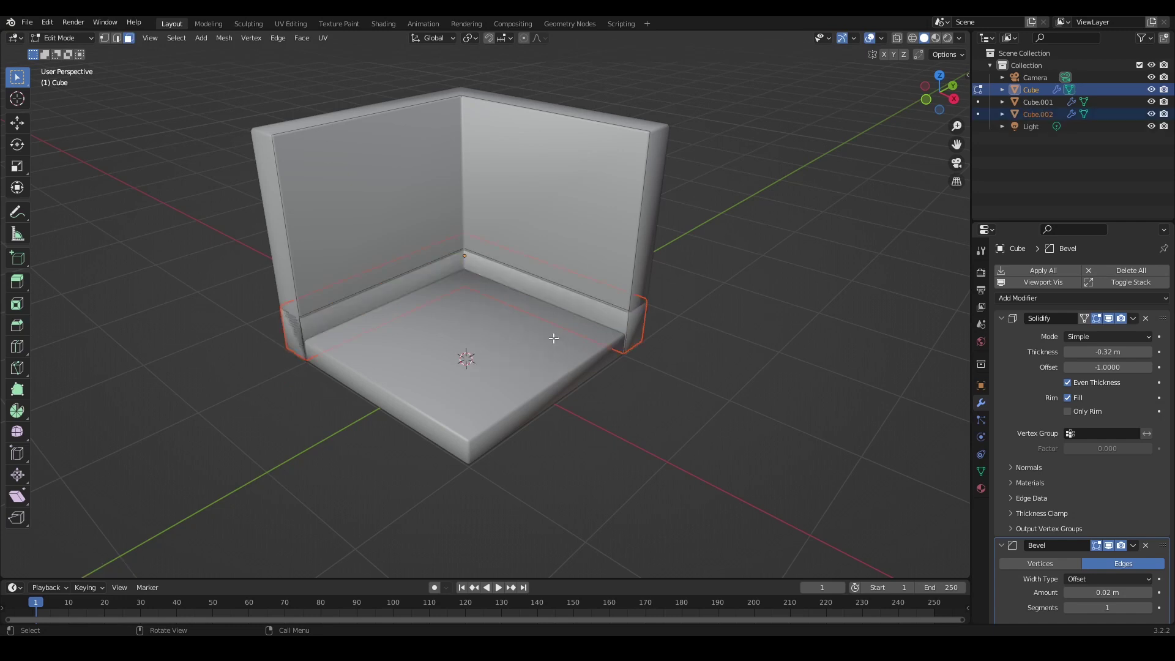
- Select both faces of the separated base strip in Edit Mode and scale them to about 0.77
key(Tab)
click(770, 406)
click(611, 328)
key(Tab)
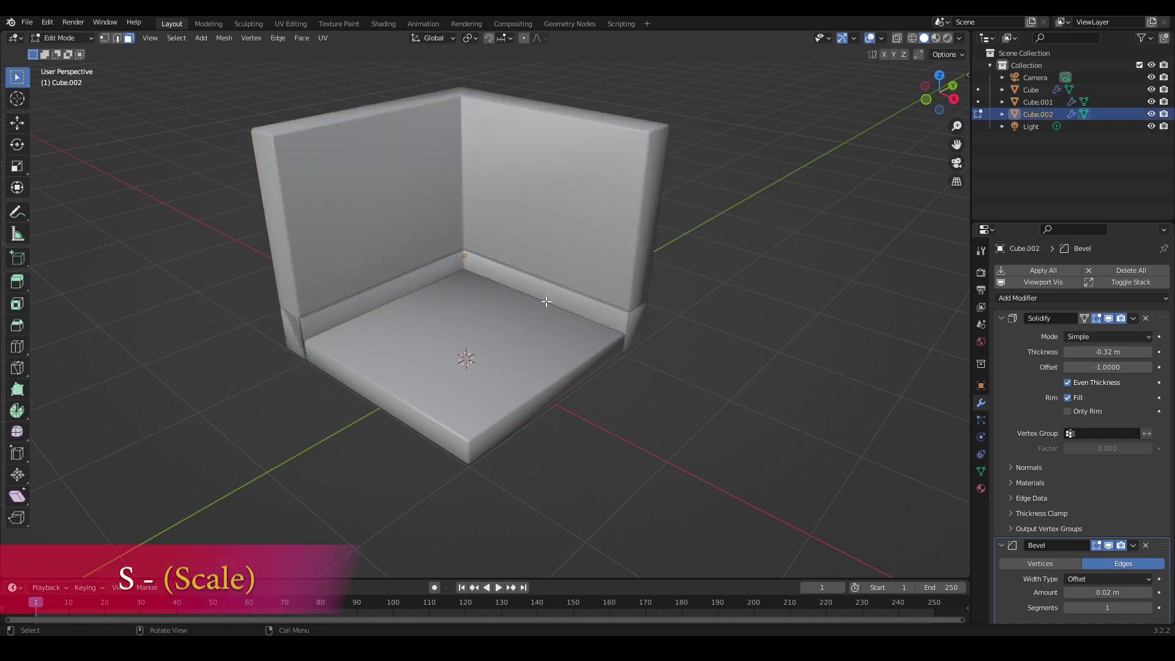
click(546, 297)
shift+click(443, 277)
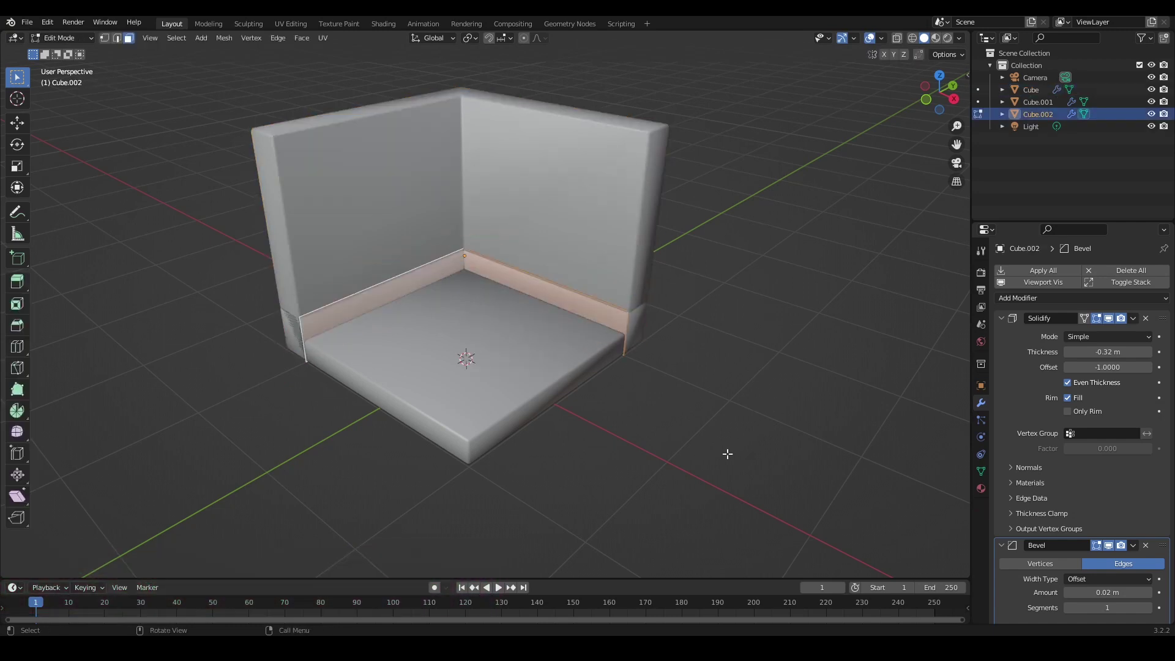
key(s)
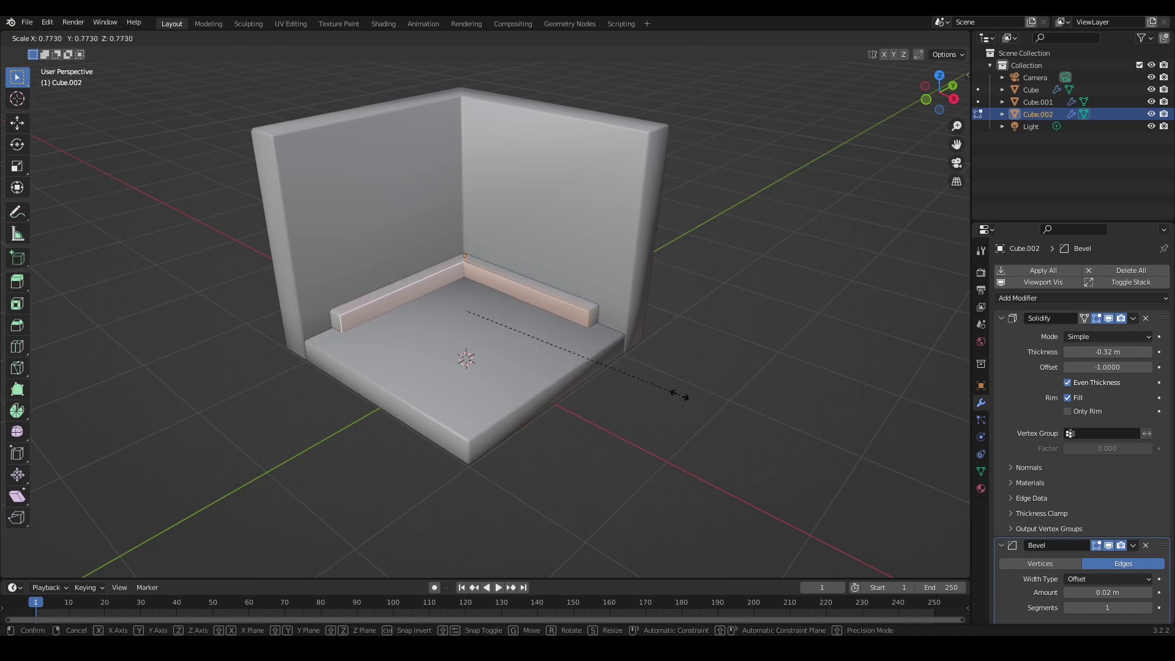
click(680, 395)
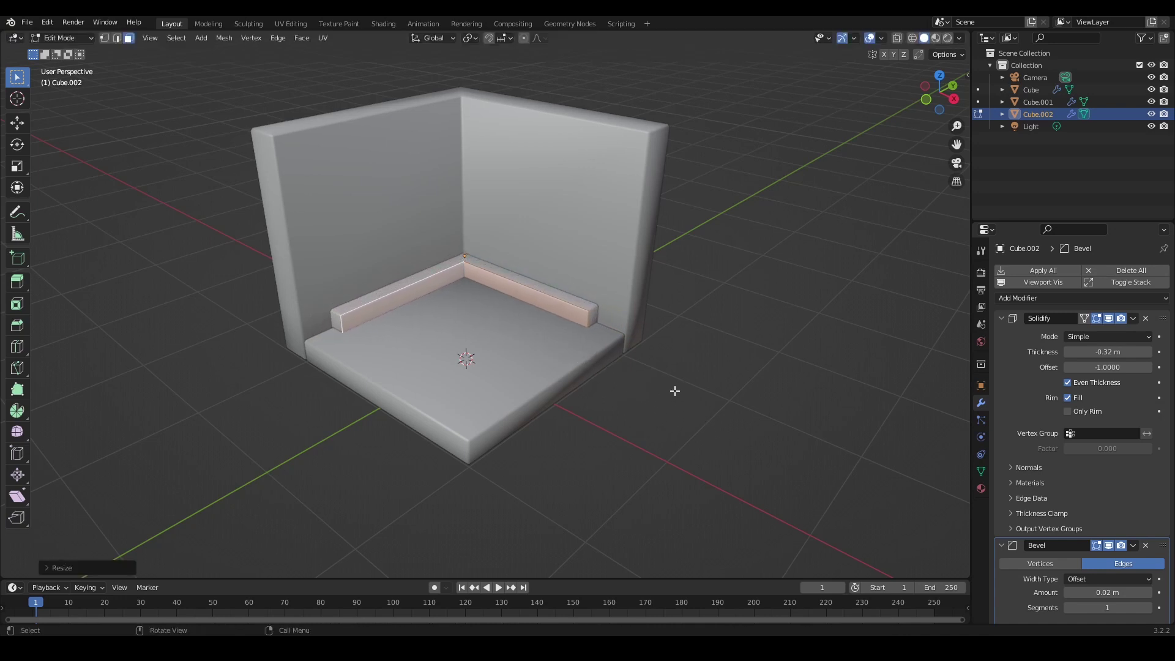
- Move the end vertices of the strip's X-direction arm outward about 0.27 m along X to the floor's edge
key(1)
scroll(607, 298, up, 3)
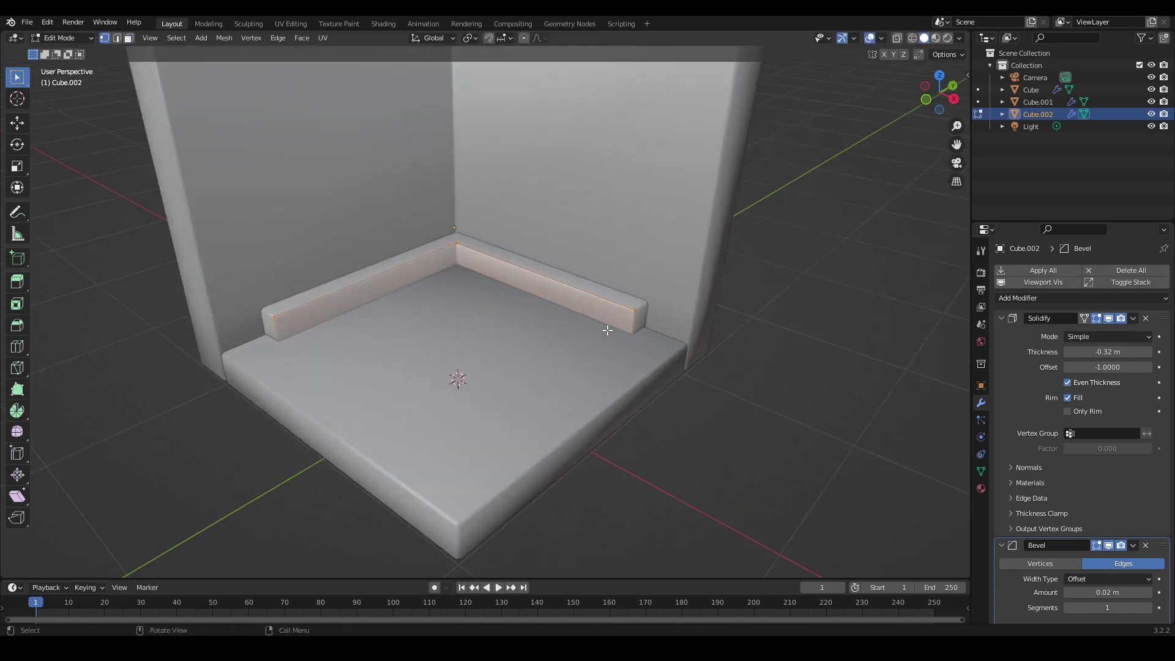
key(shift+z)
drag(661, 304, 621, 397)
key(shift+z)
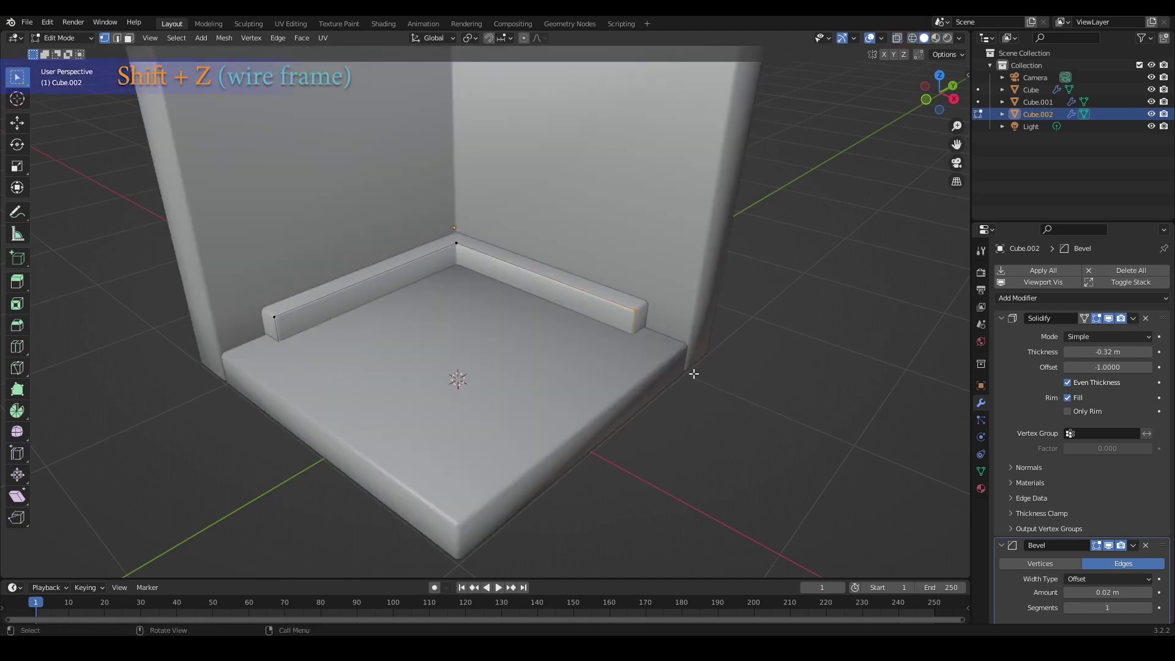
key(g)
key(x)
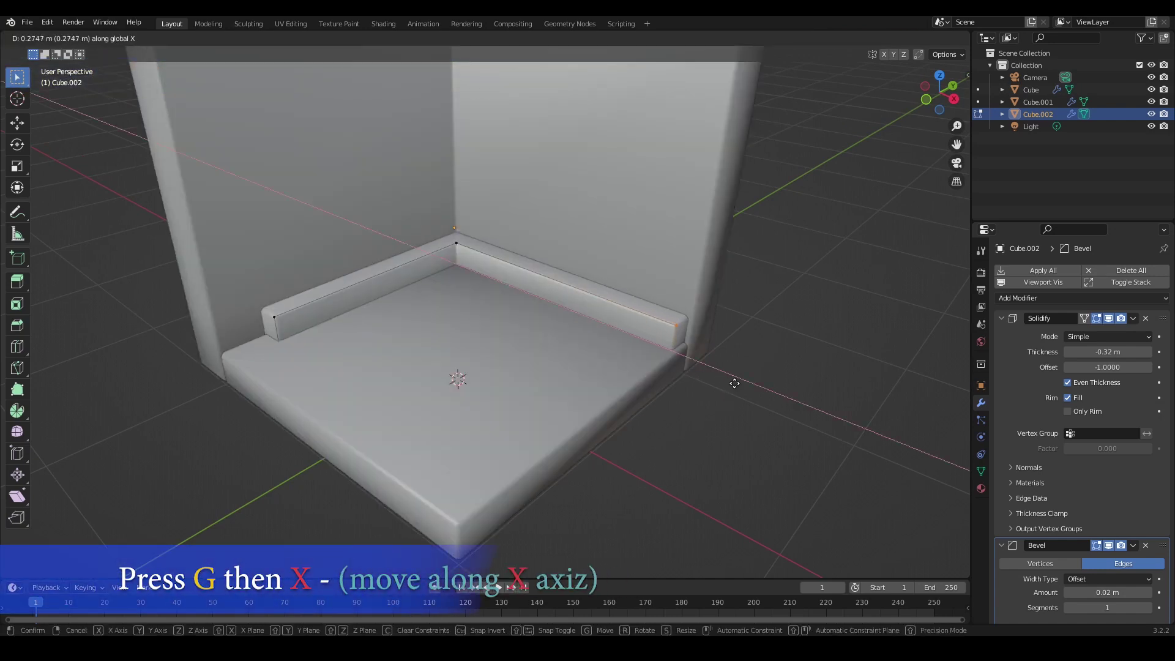
click(737, 383)
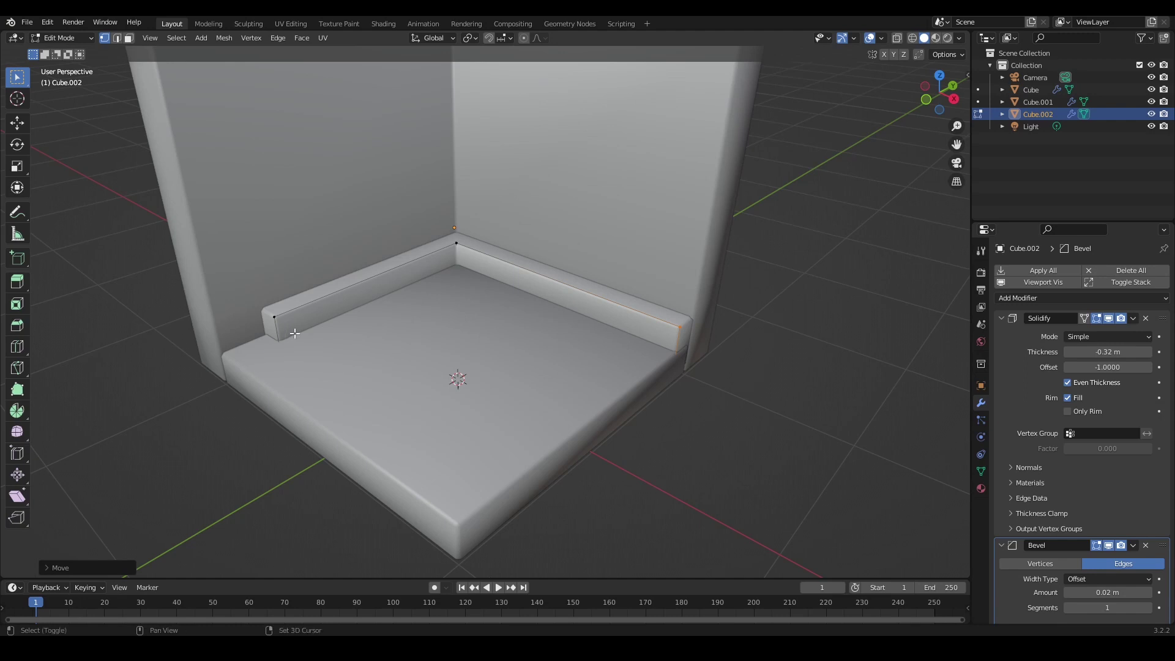
- Move the end vertices of the strip's other arm along Y out to the floor's edge
key(shift+z)
drag(255, 302, 295, 368)
key(shift+z)
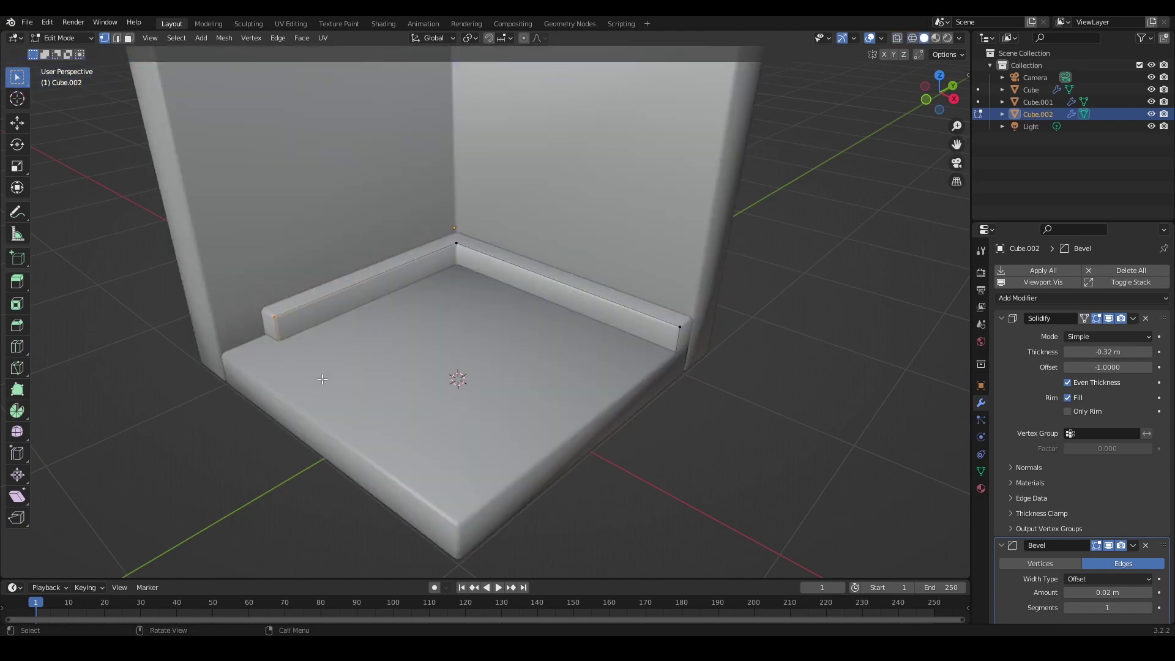
key(g)
key(y)
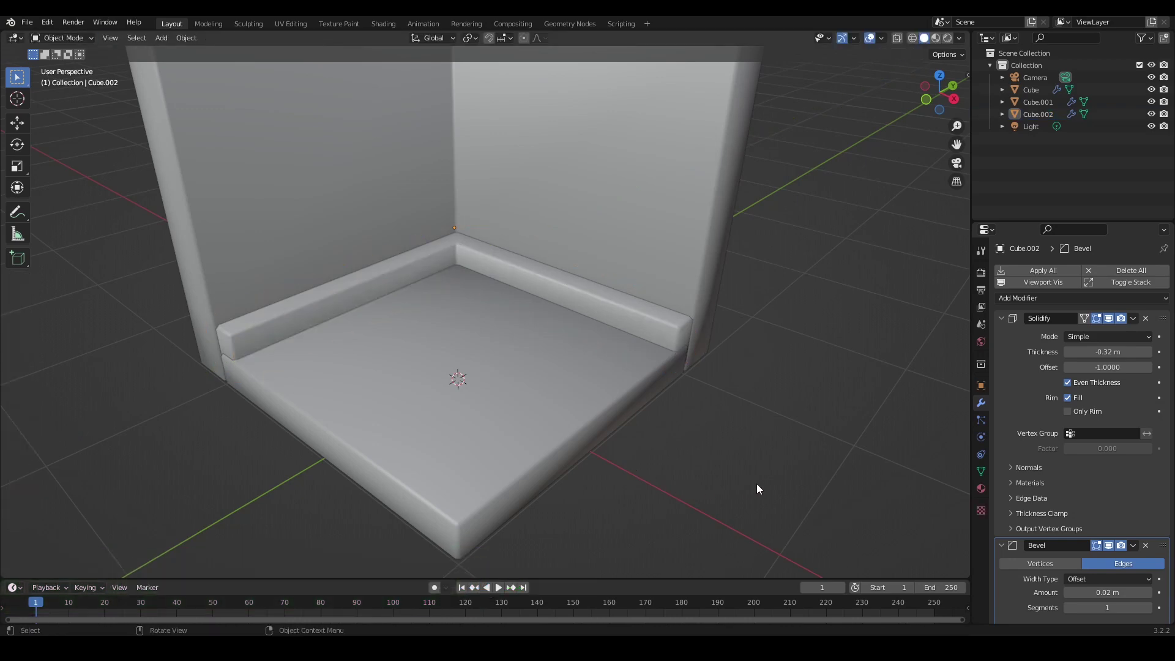
- Duplicate the floor object and raise the copy along Z above the original floor
middle_drag(756, 484, 640, 425)
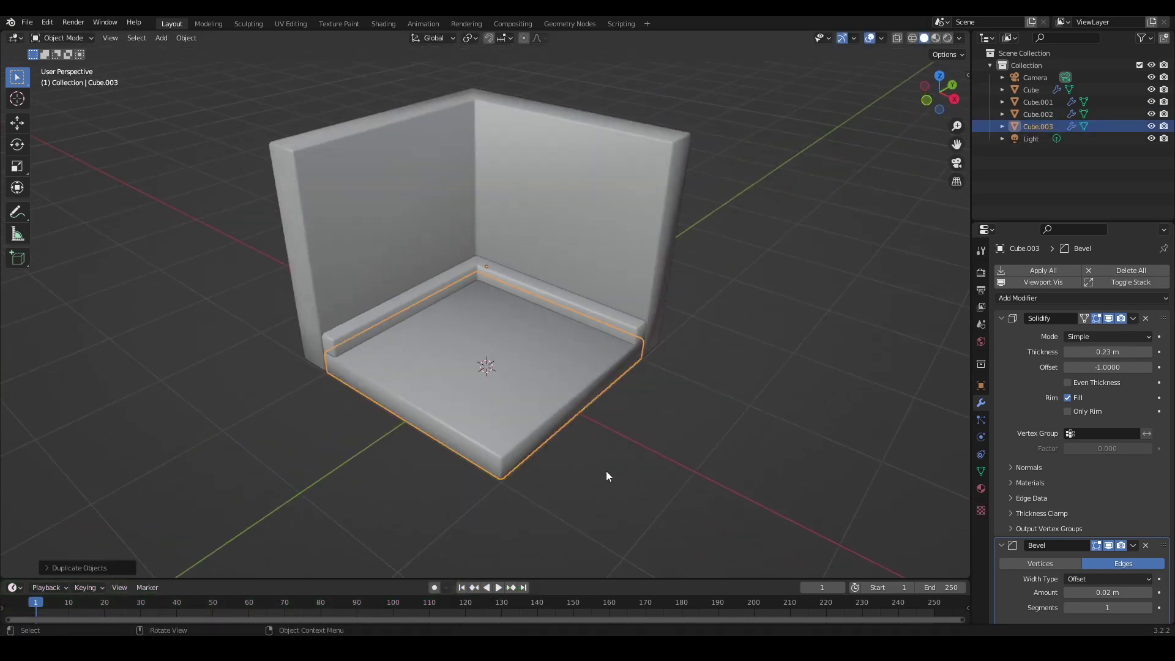
key(g)
key(z)
click(603, 439)
mouse_move(603, 438)
middle_down()
mouse_move(563, 397)
mouse_move(616, 442)
middle_up()
scroll(563, 397, up, 3)
key(g)
key(z)
click(617, 443)
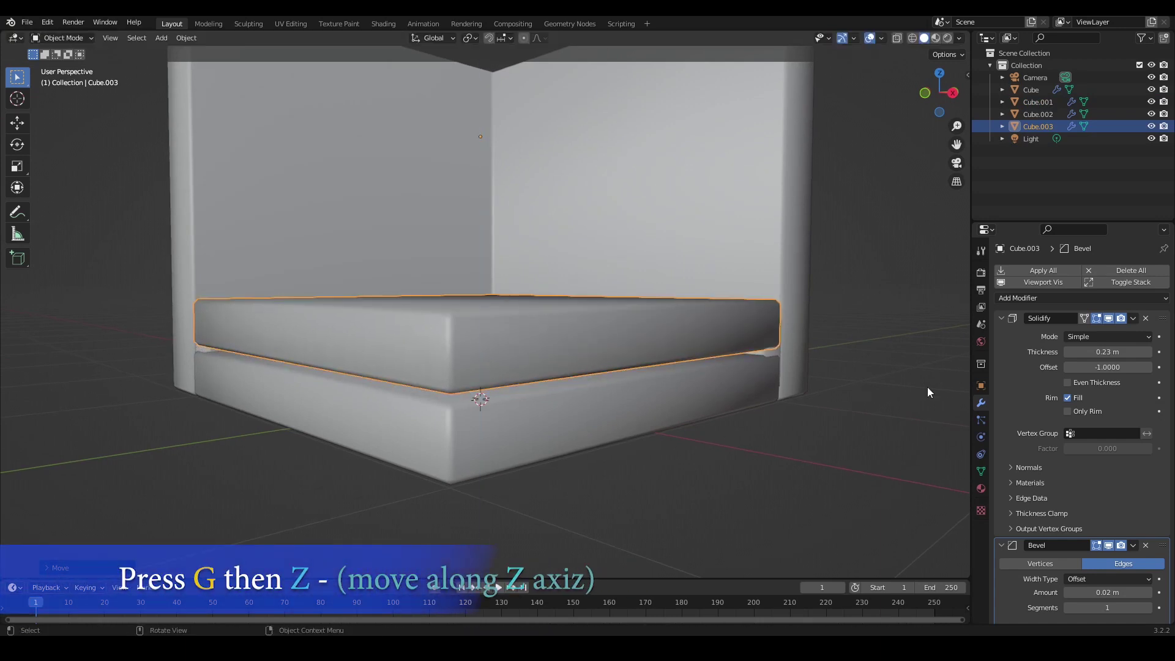
- Set the floor copy's Solidify offset to 1 and its thickness to 0.08 m
double_click(1102, 369)
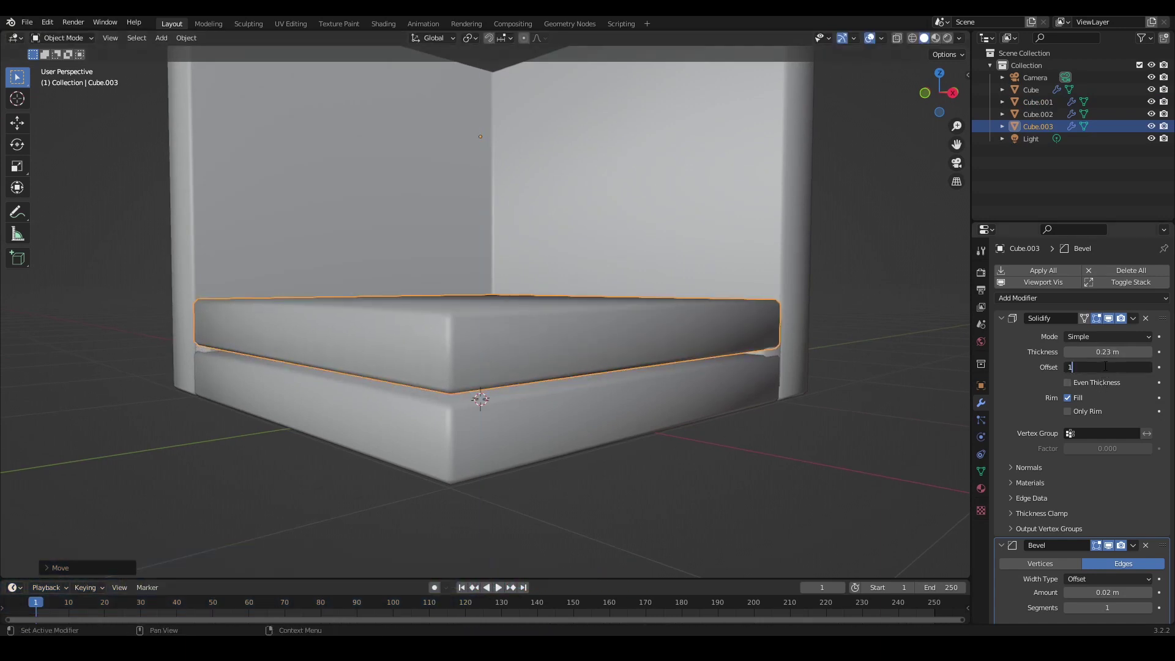
key(Return)
drag(1151, 355, 1109, 355)
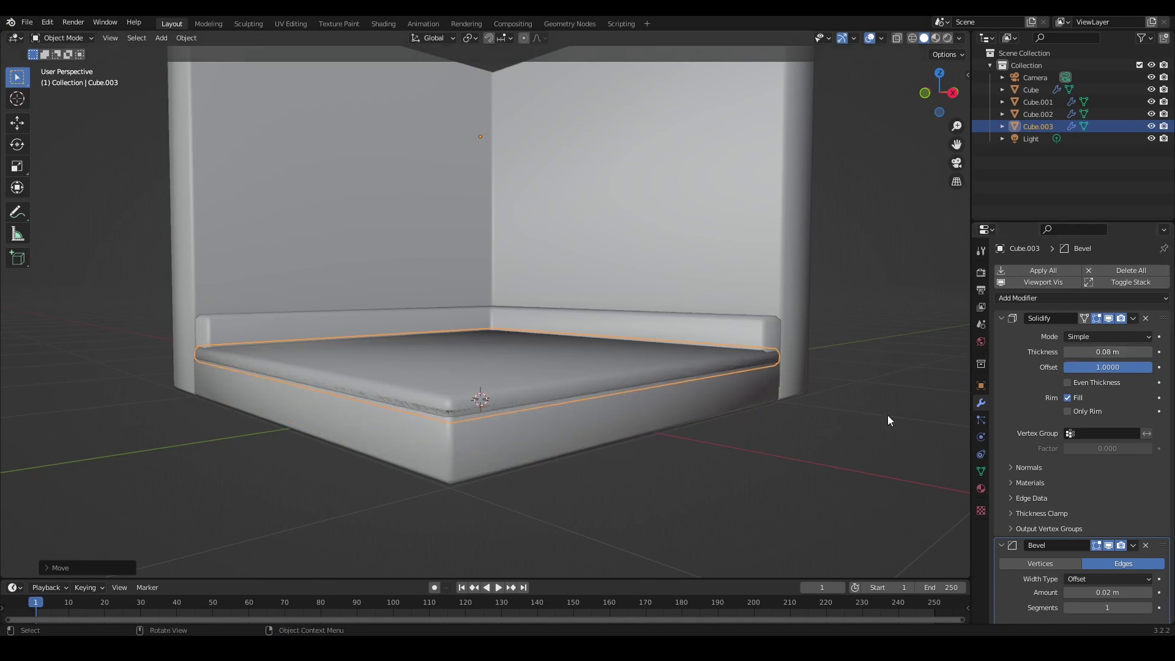
- Raise the thin floor copy along Z so it rests on top of the base floor, and deselect it
key(g)
key(z)
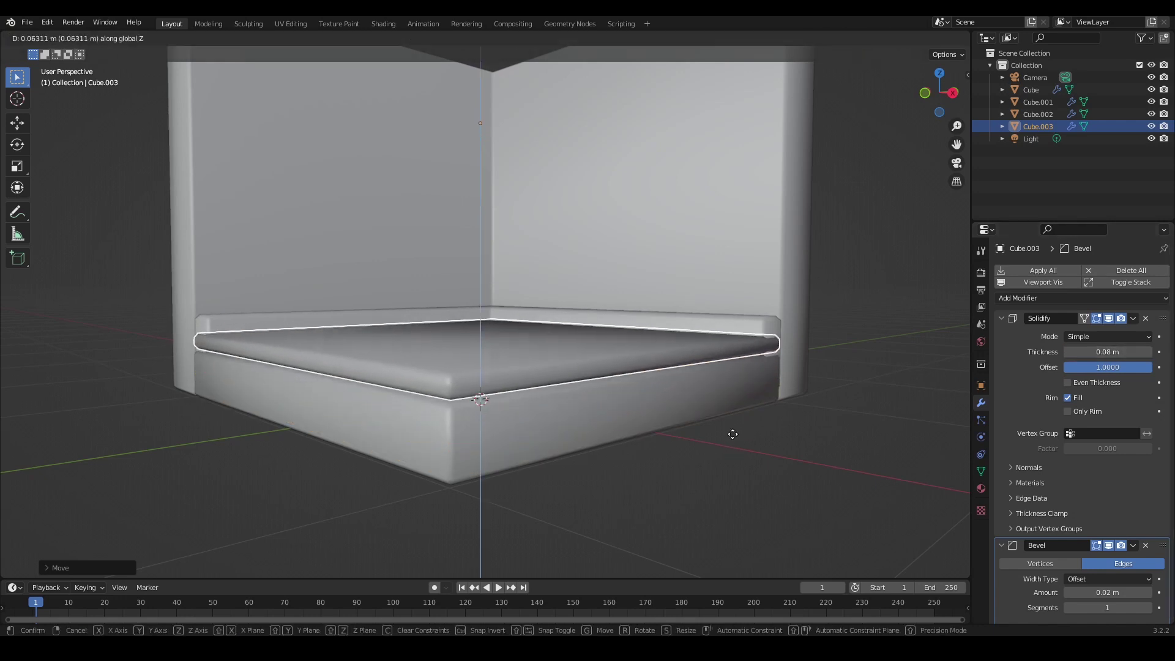
click(732, 437)
click(716, 470)
- Add five evenly spaced, parallel loop cuts across the thin floor copy in Edit Mode, leaving them unslid
middle_drag(716, 470, 713, 389)
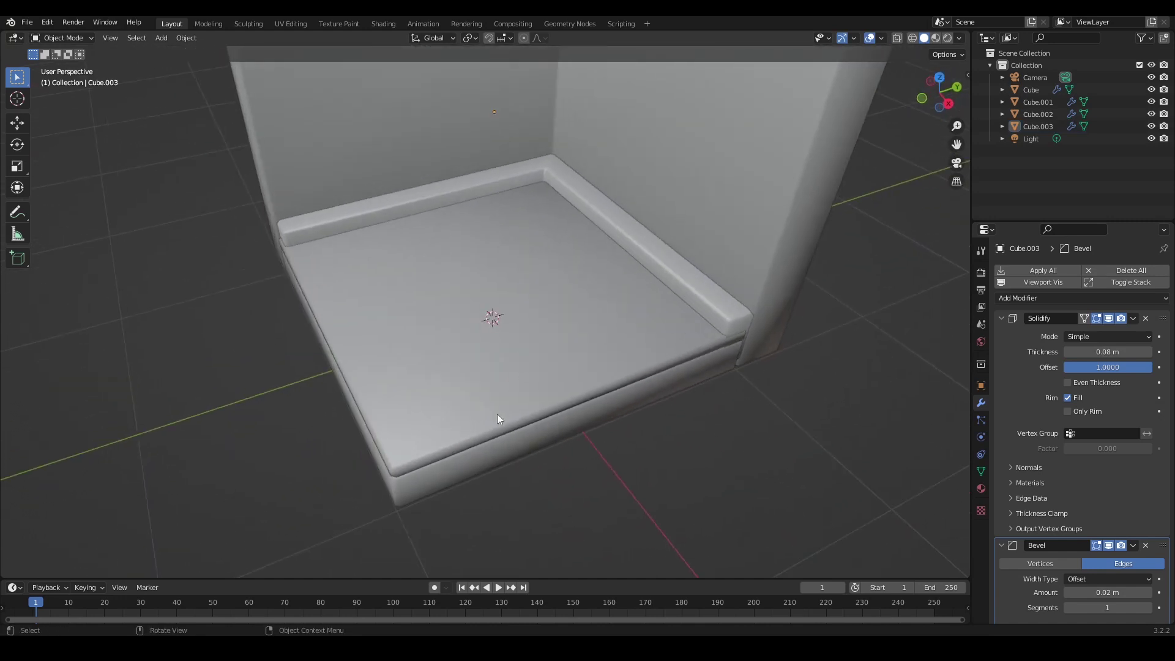
key(Tab)
key(ctrl+r)
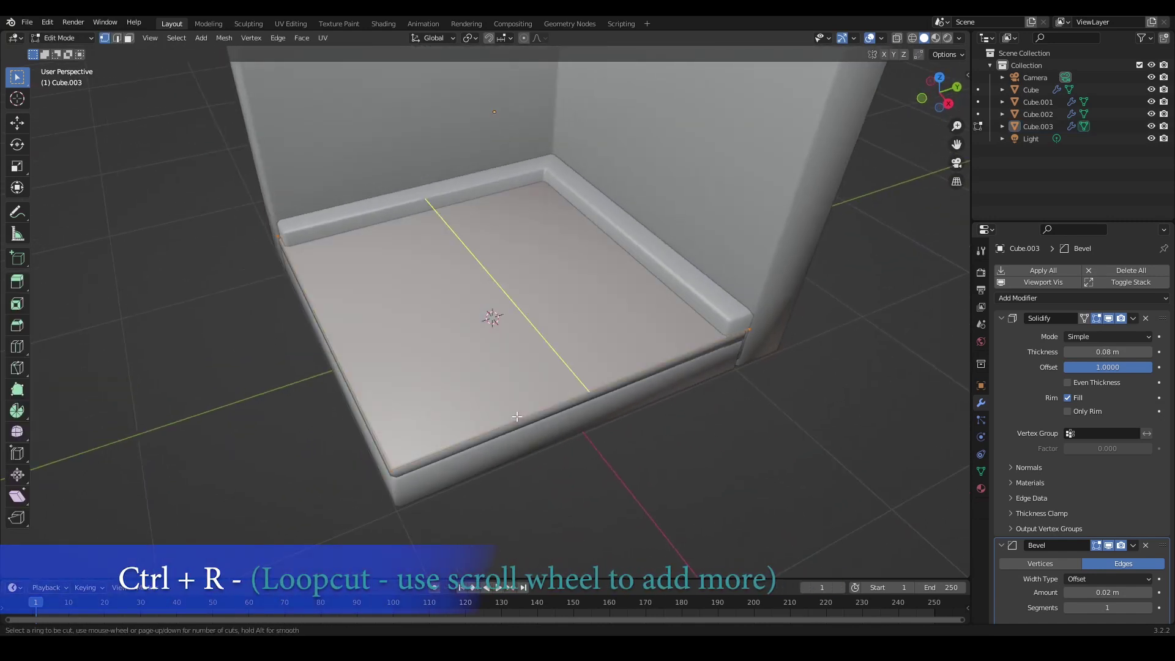
scroll(516, 417, up, 3)
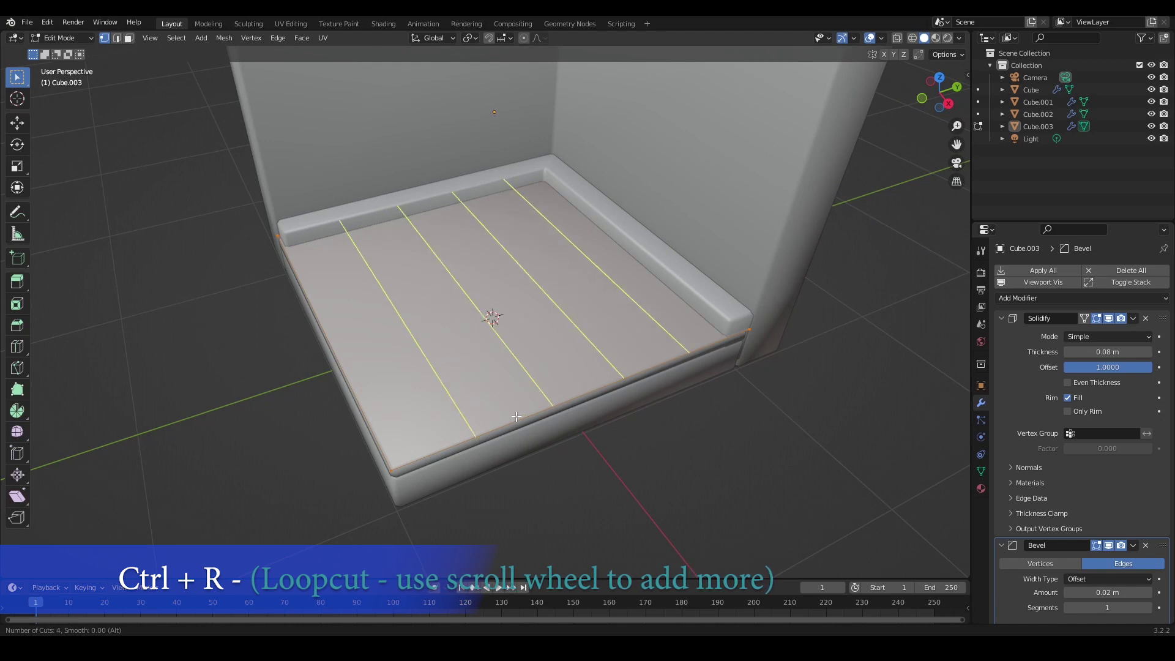
scroll(516, 417, up, 1)
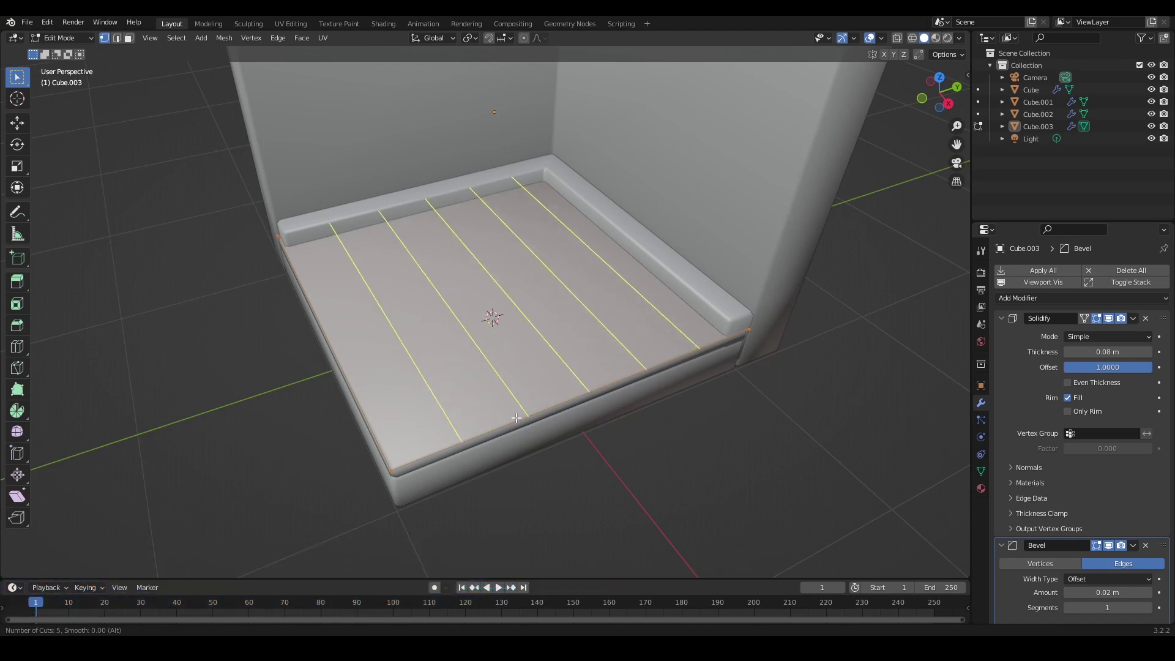
click(516, 417)
right_click(517, 416)
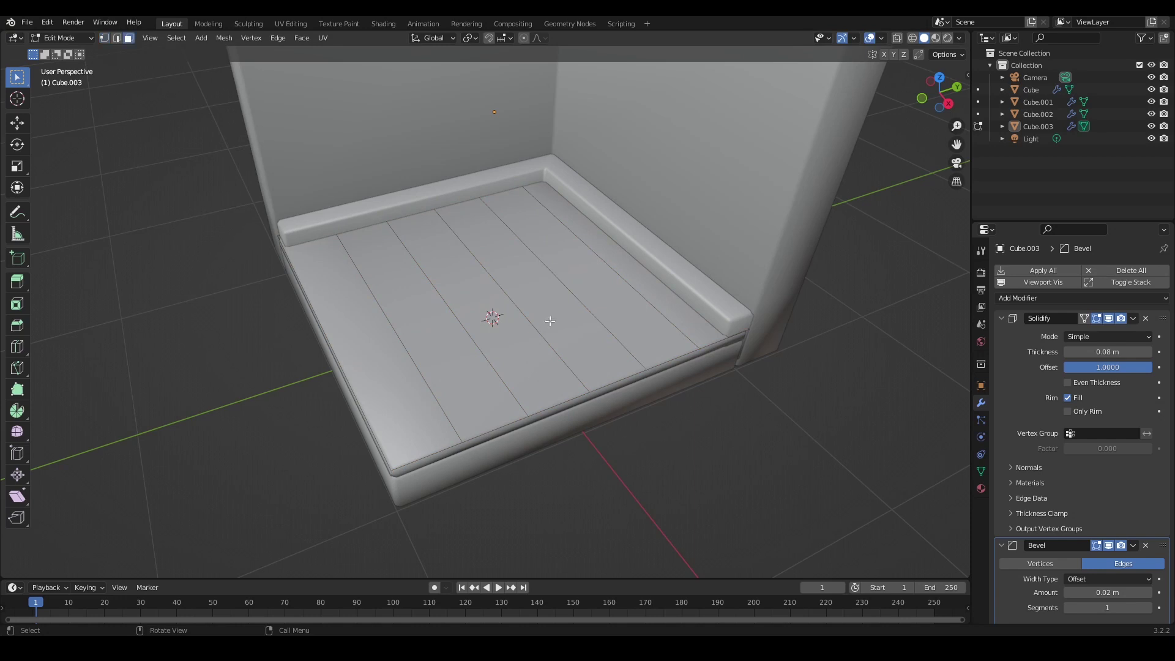
- Select three alternate plank faces of the top floor, starting beside the back wall, and separate them into their own object
click(570, 314)
shift+click(656, 289)
shift+click(453, 349)
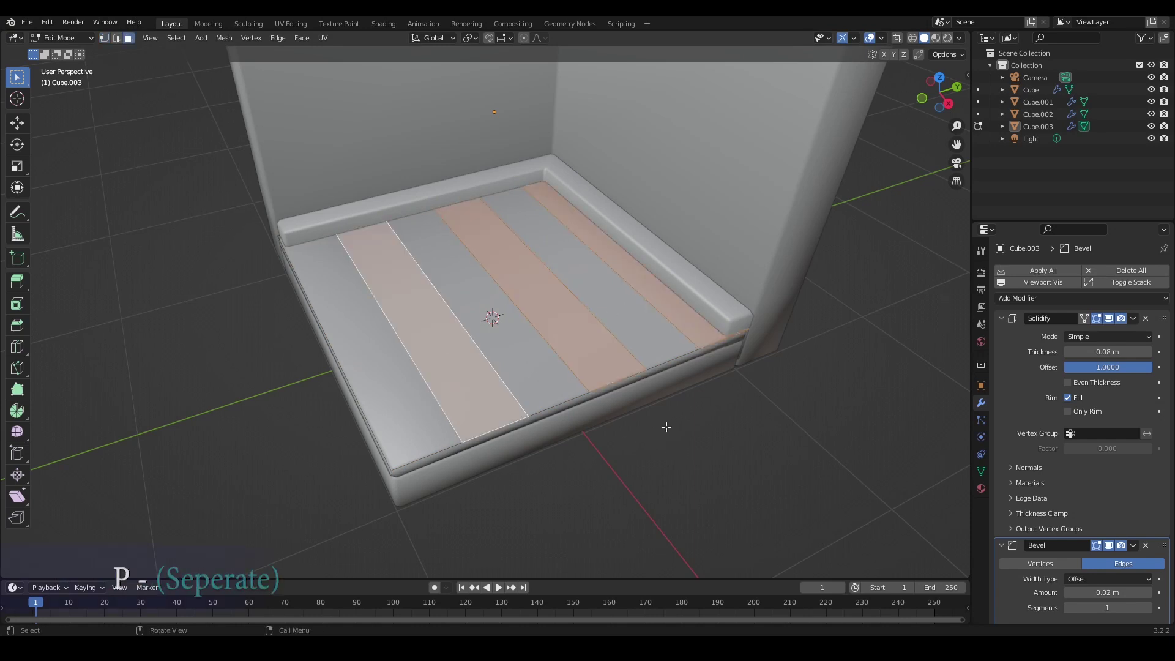
key(p)
click(717, 440)
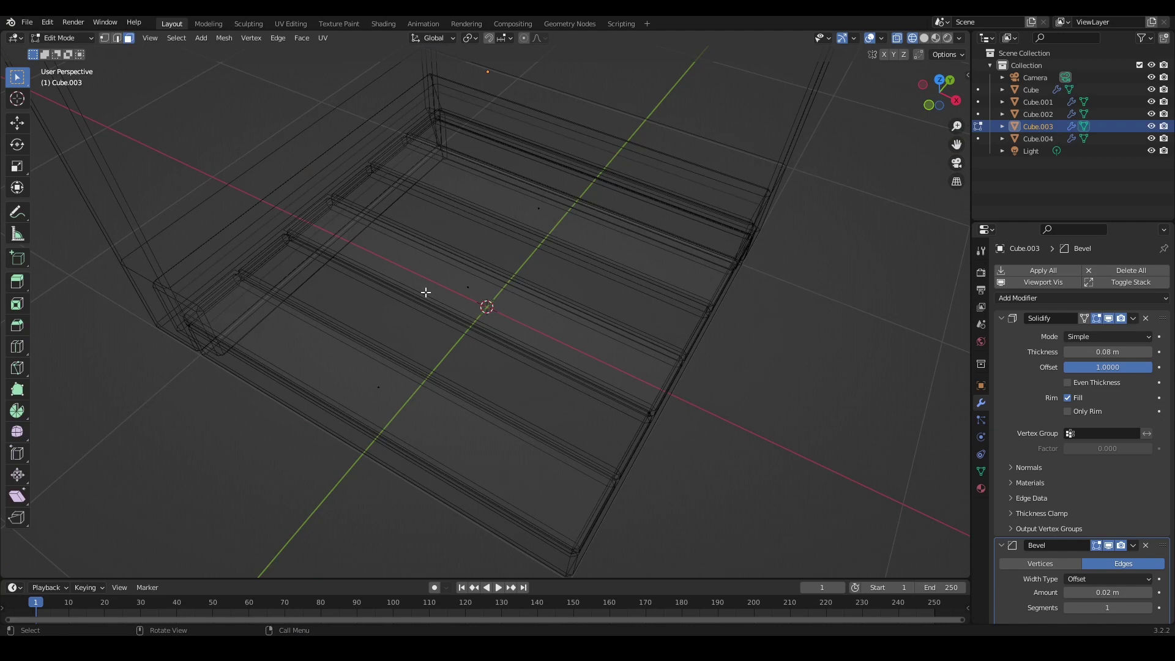
- Add a crosswise loop cut to the fourth plank from the back wall, slide it off-centre and rip it into two boards
key(shift+z)
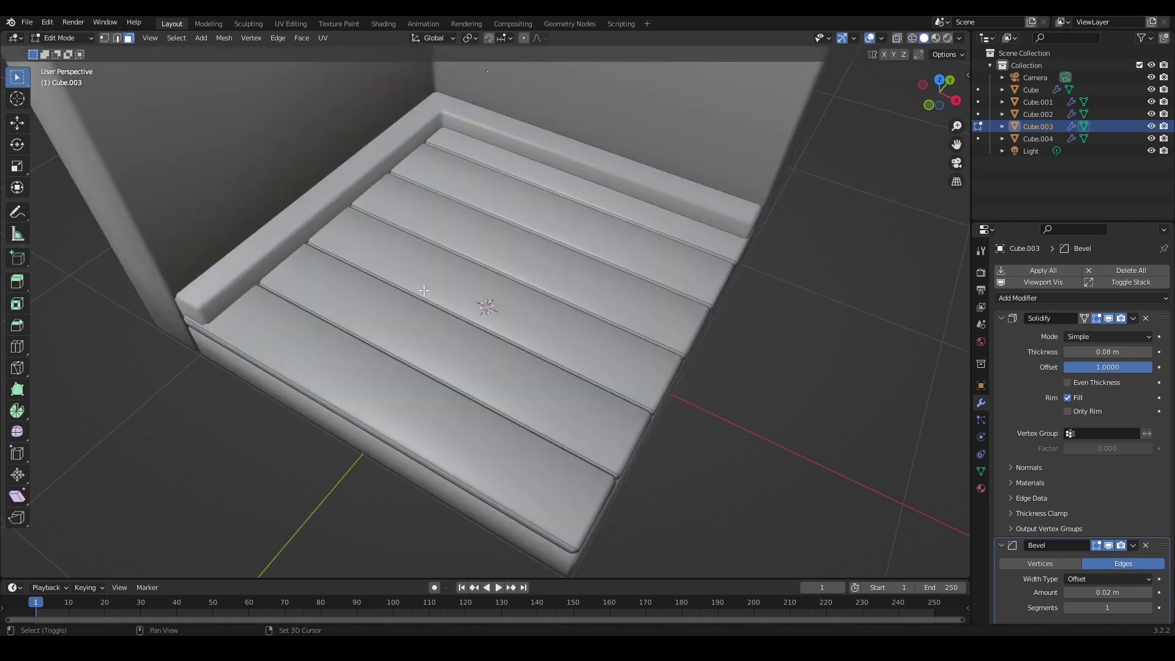
key(ctrl+r)
click(424, 291)
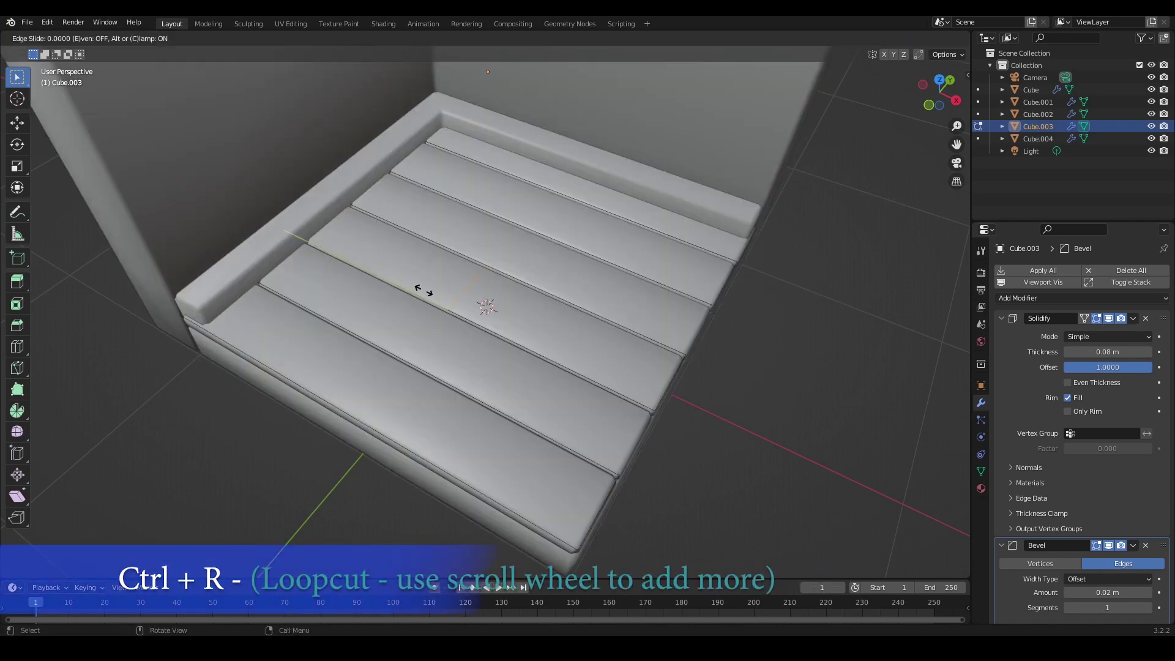
click(368, 262)
key(v)
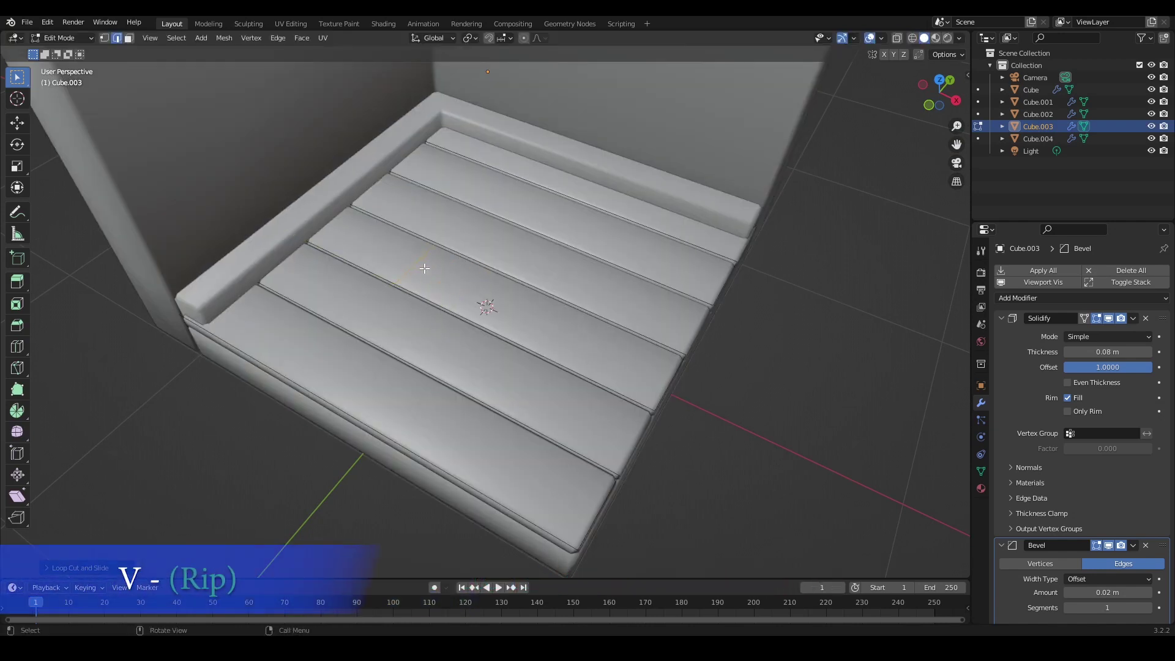
click(425, 268)
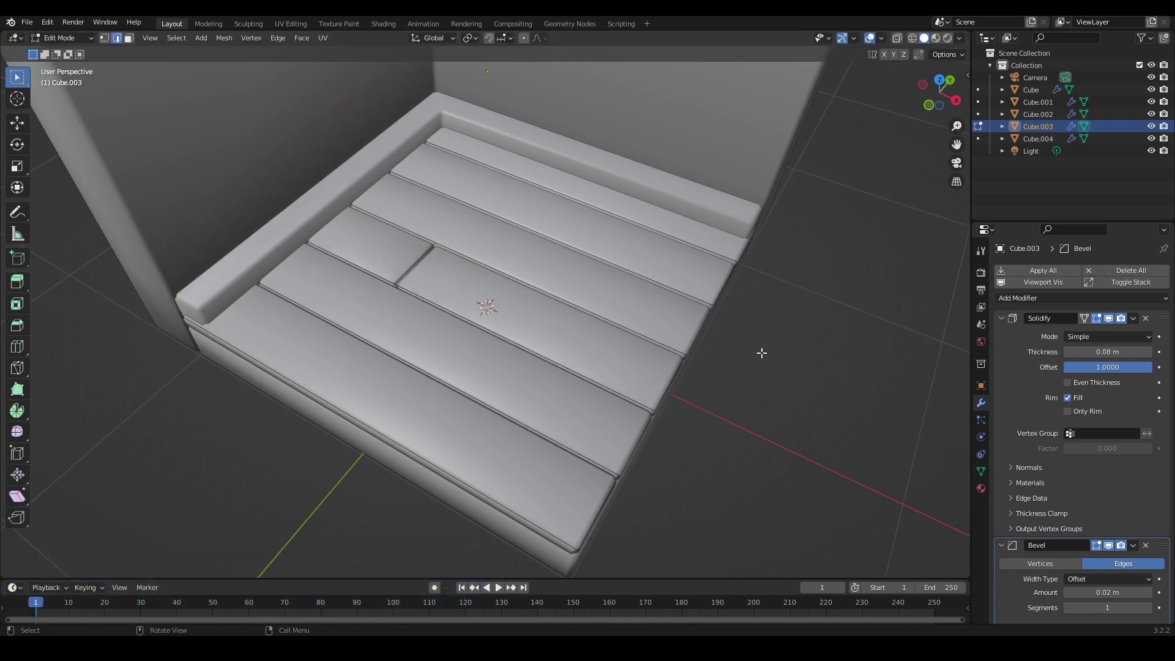
key(Tab)
mouse_move(772, 368)
middle_down()
mouse_move(744, 404)
mouse_move(783, 384)
middle_up()
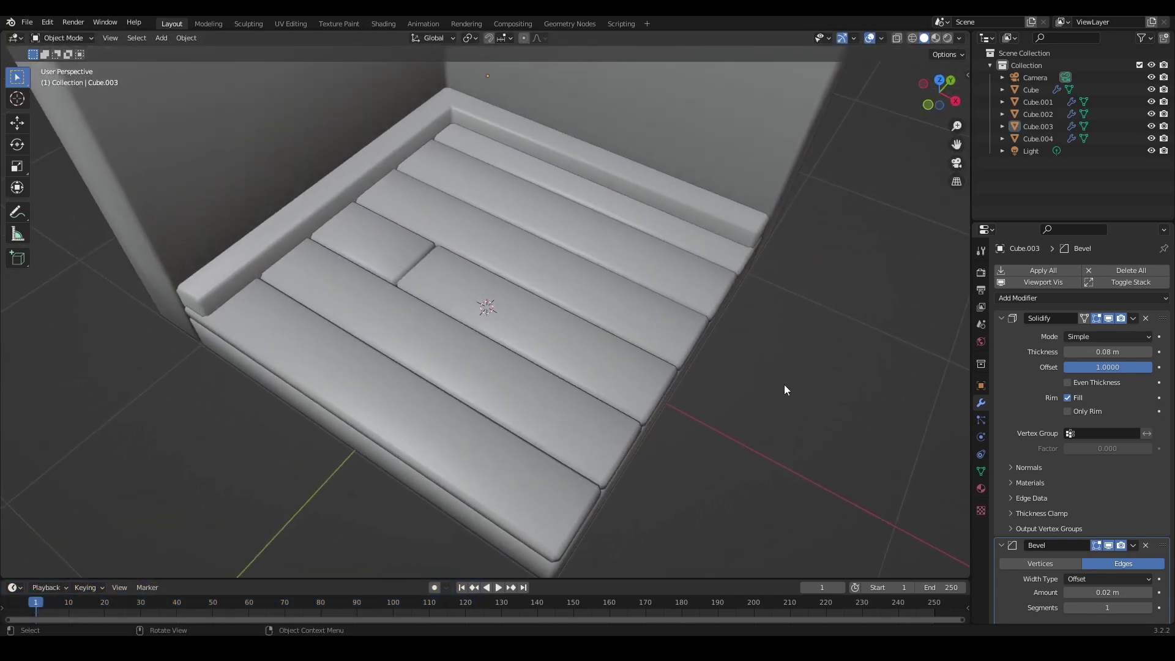
- Add a crosswise loop cut to the second plank from the back wall and rip it into two boards
key(Tab)
key(ctrl+r)
click(666, 277)
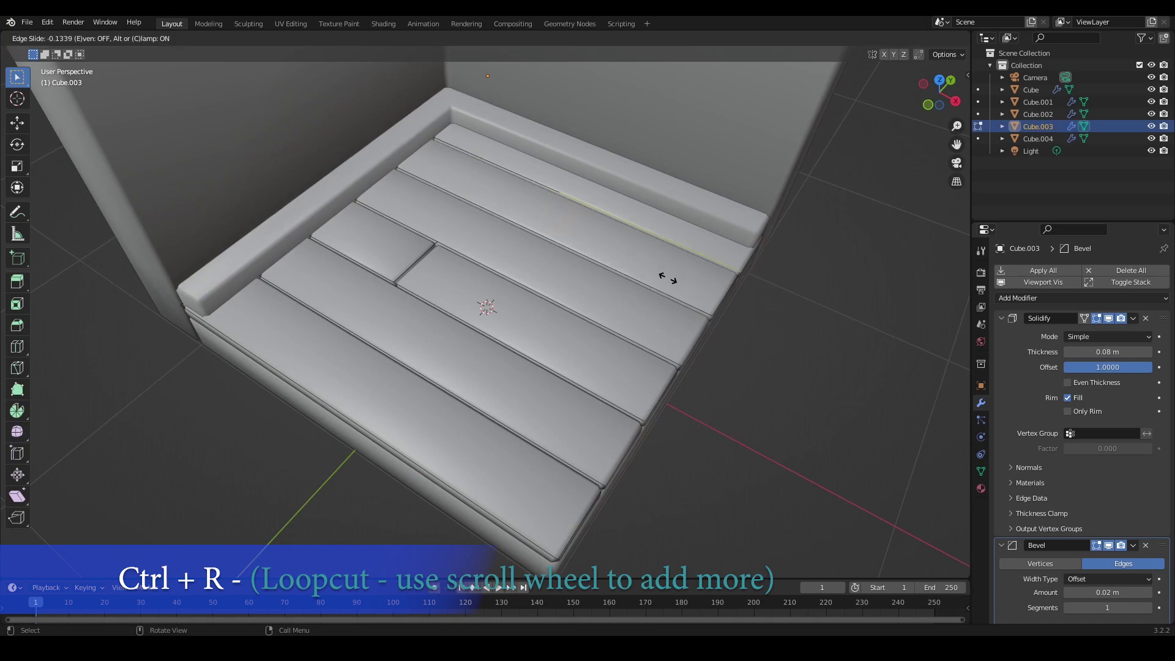
click(667, 278)
key(v)
right_click(805, 380)
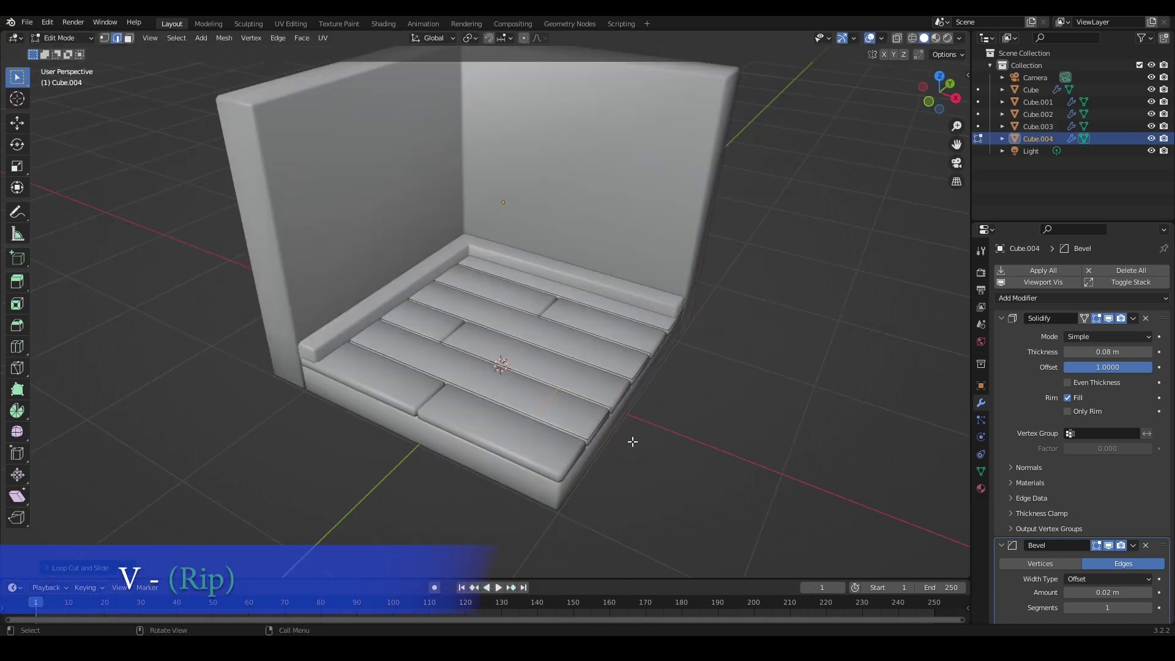
key(Tab)
- Duplicate the short board face of the fourth plank and raise the copy about 0.53 m along Z
middle_drag(695, 479, 531, 391)
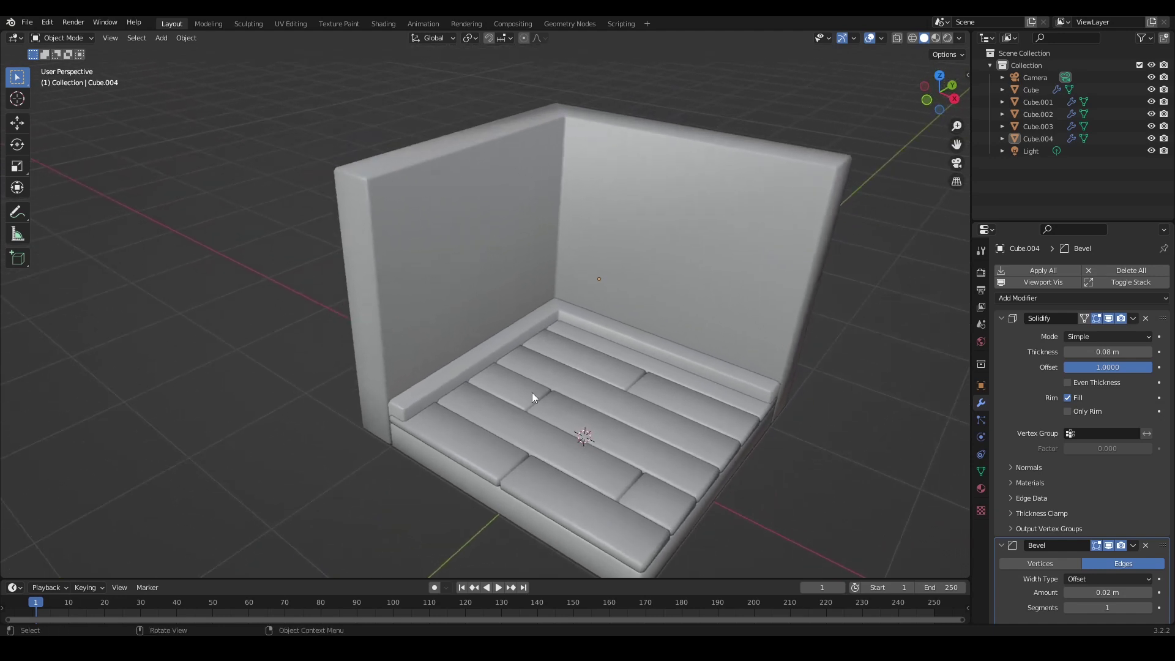
scroll(531, 392, up, 2)
click(498, 362)
key(Tab)
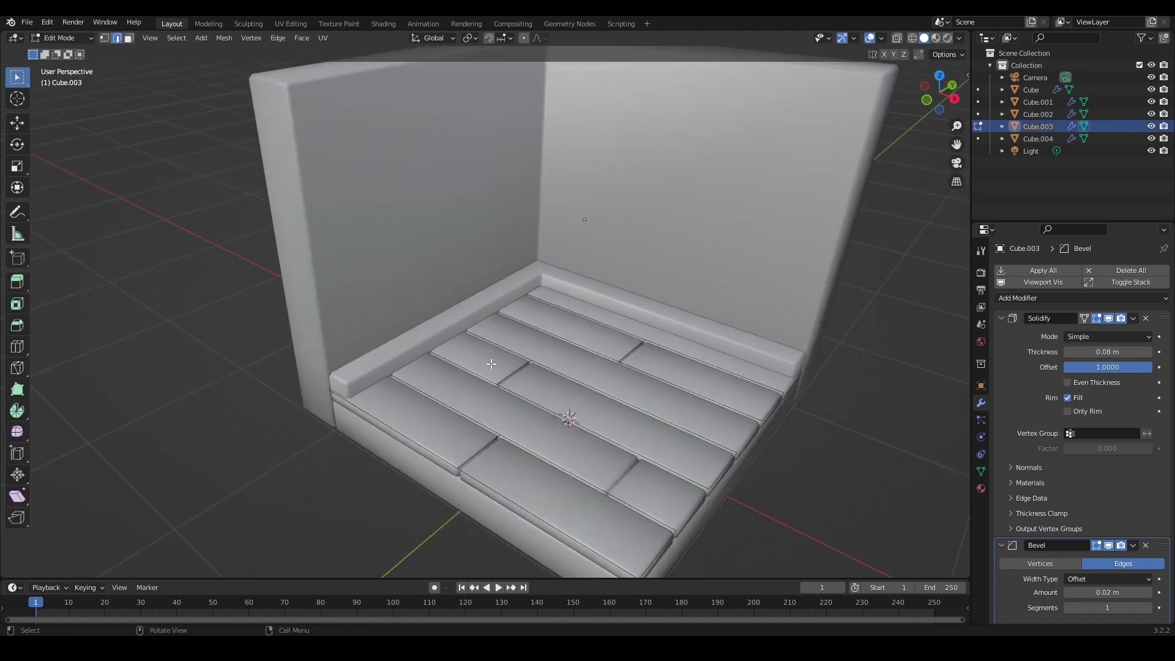
click(491, 364)
click(211, 323)
click(497, 360)
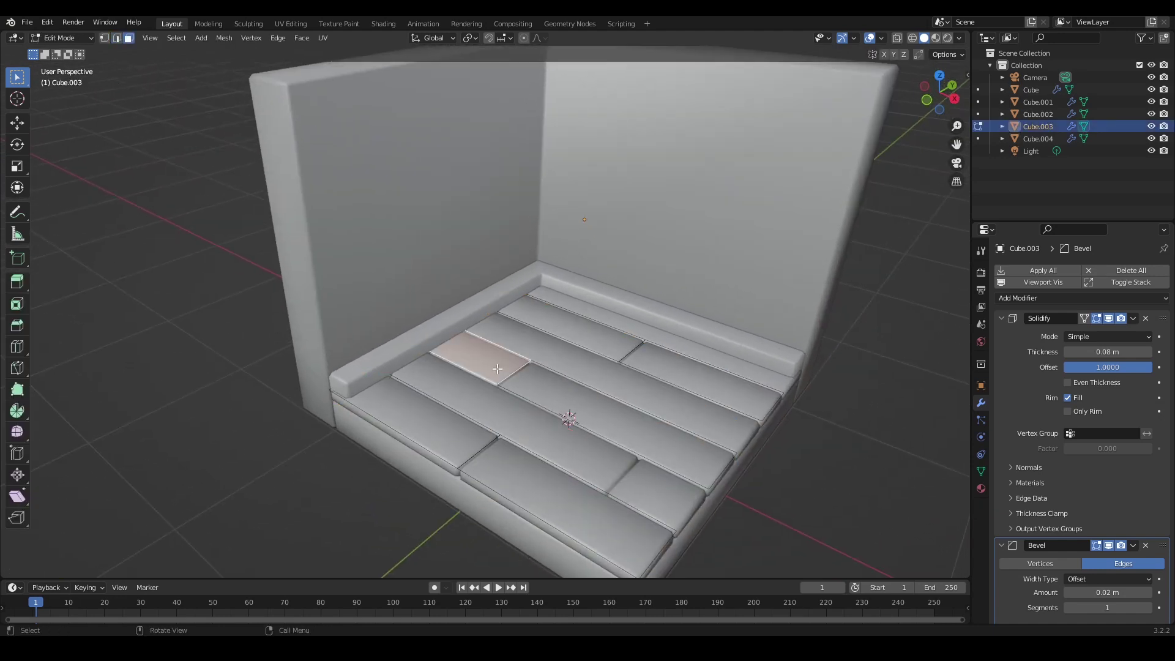
key(shift+d)
key(z)
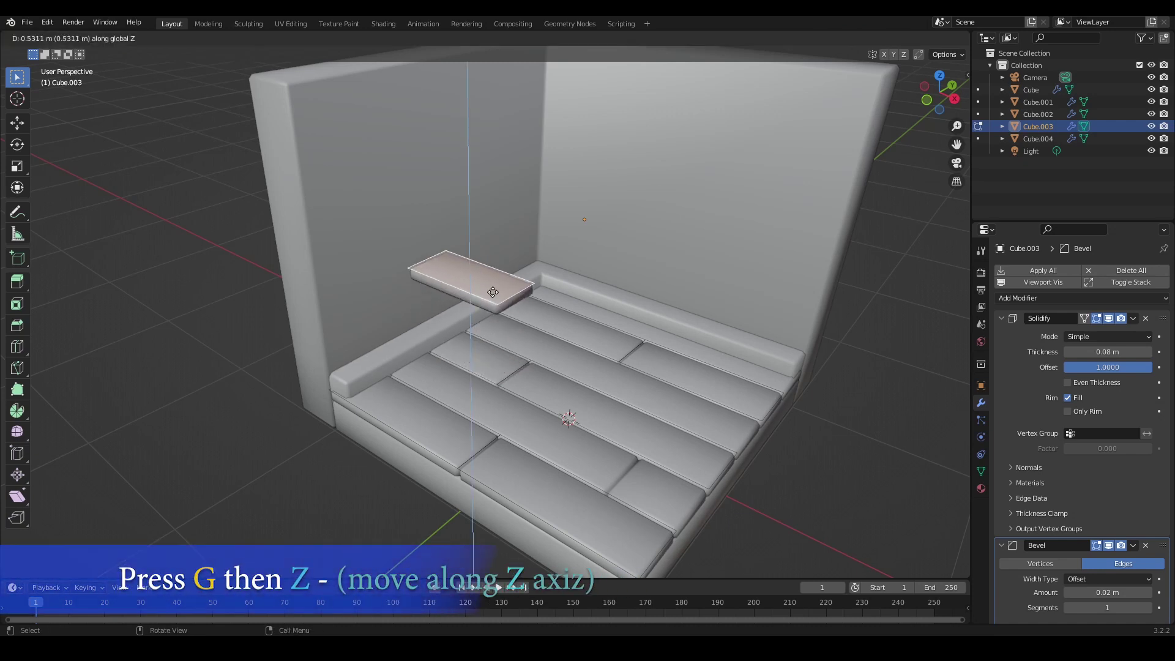
click(494, 290)
- Separate the raised board copy into its own object and select it in Object Mode
key(p)
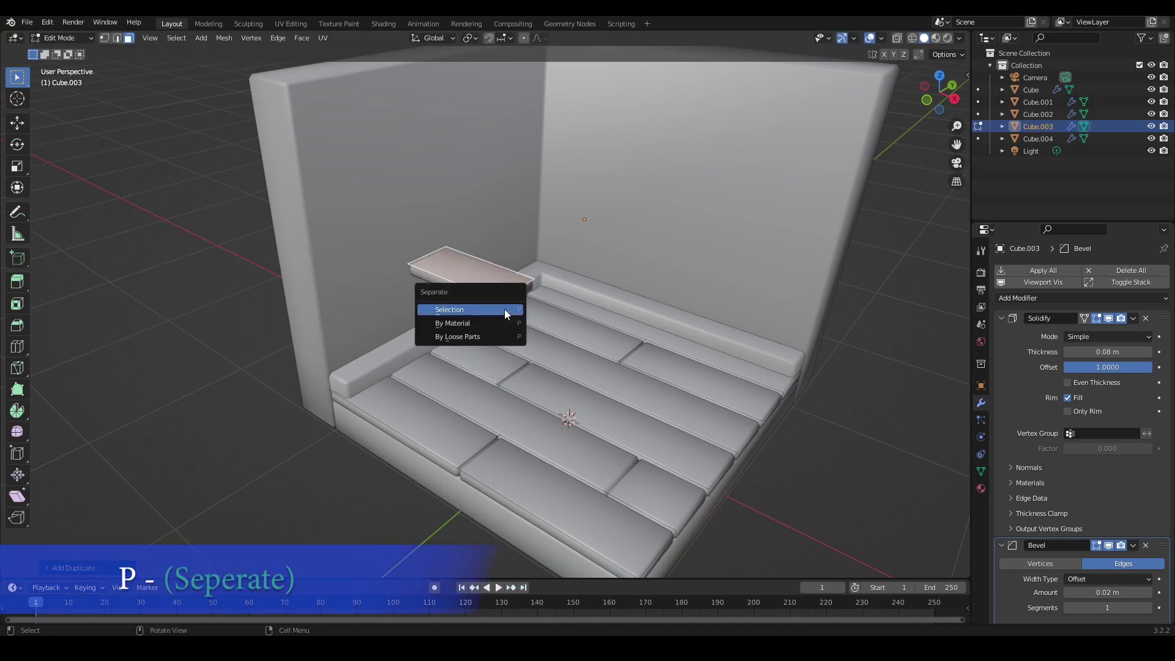
click(490, 307)
key(Tab)
click(509, 295)
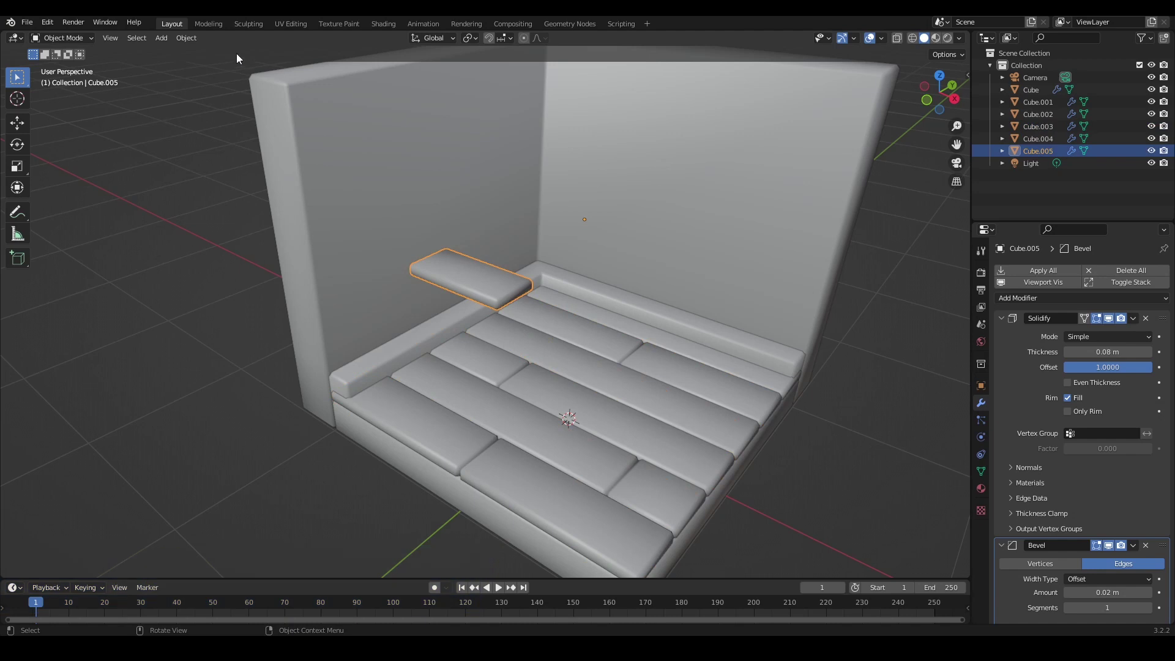
- Set the raised board's origin to its surface center of mass
click(186, 38)
mouse_move(219, 65)
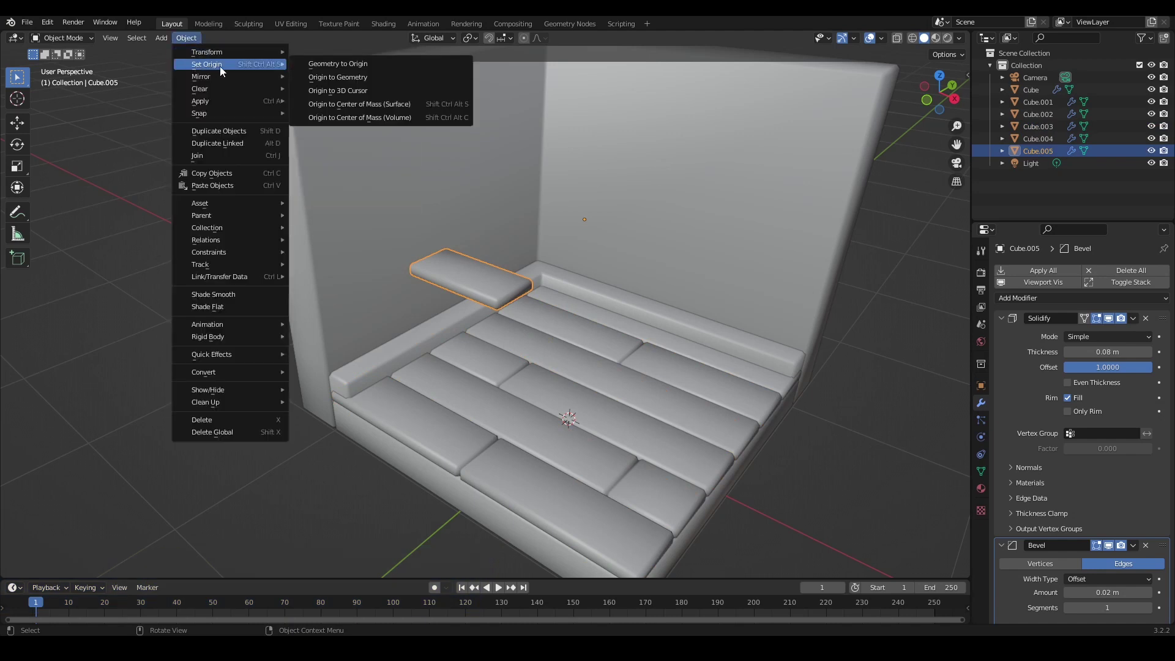
click(366, 105)
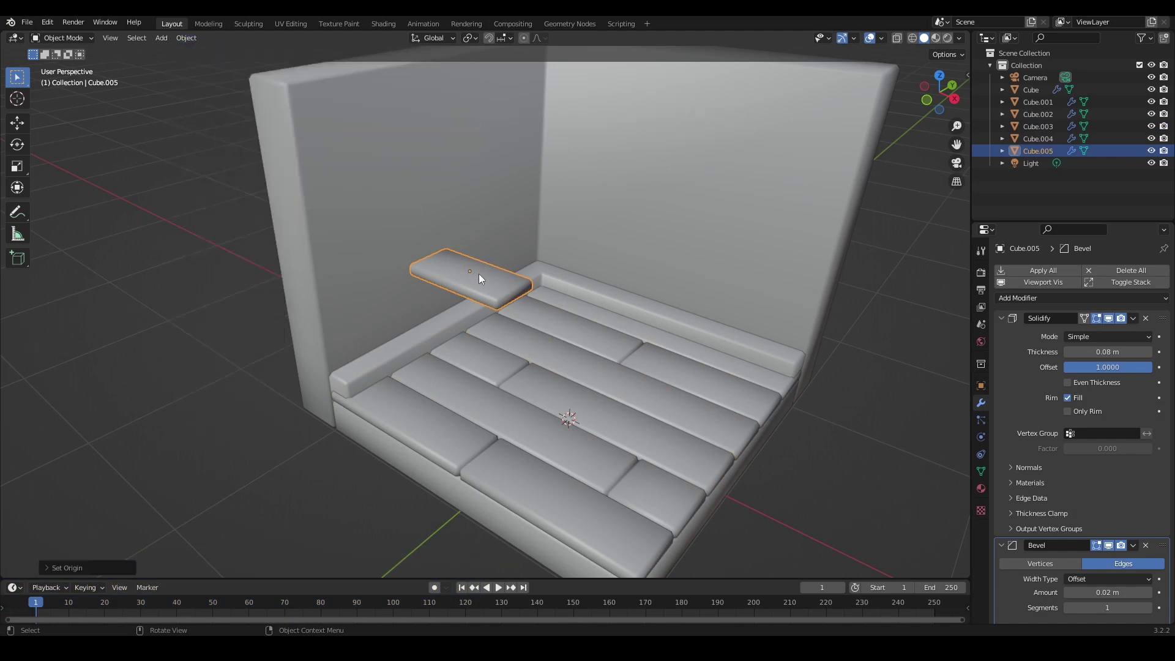
middle_drag(484, 273, 464, 278)
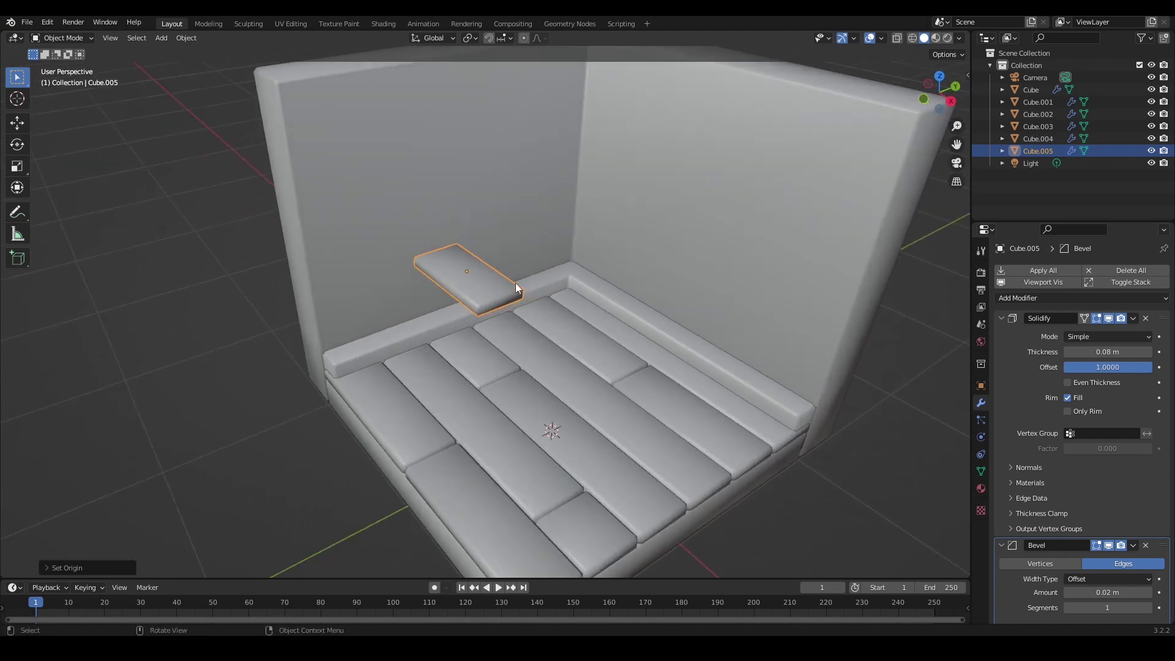
- Scale the board along Y to roughly three times its width and apply its rotation and scale
key(s)
key(y)
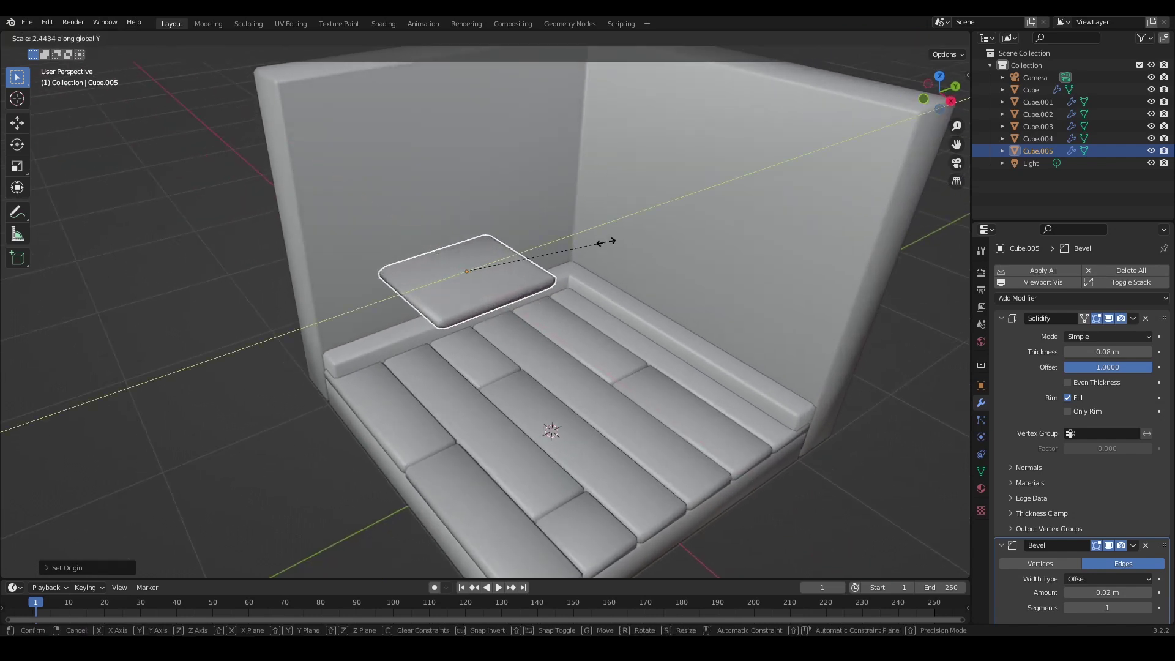
click(651, 227)
key(ctrl+a)
click(582, 343)
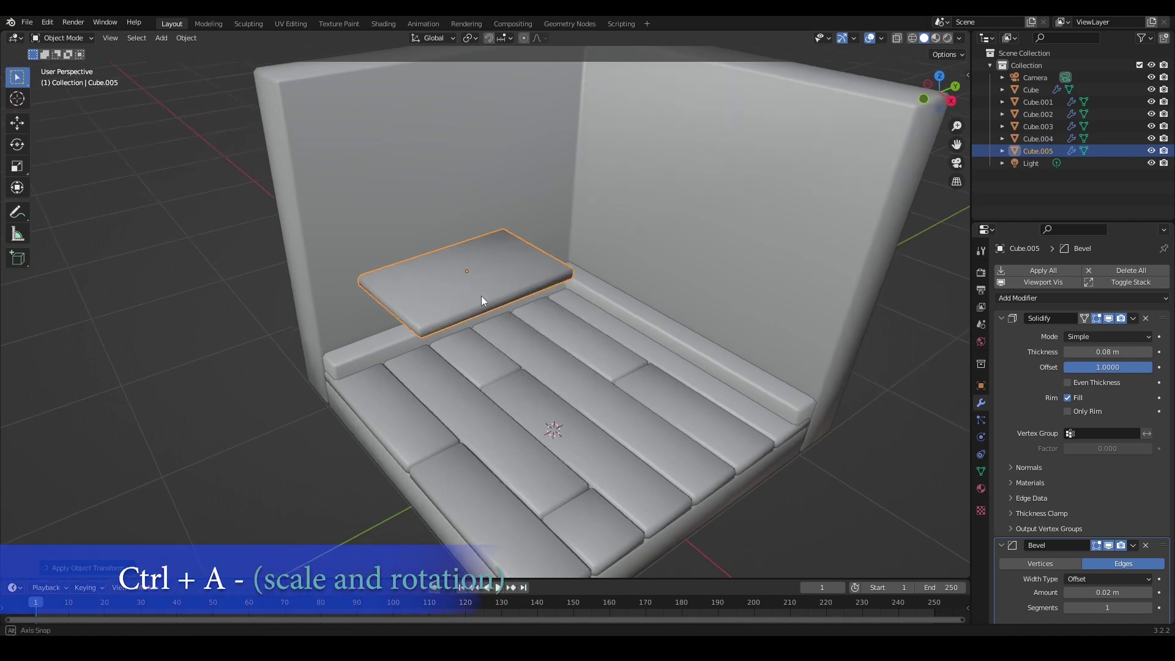
- Lower the widened board along Z toward the floor
middle_drag(481, 296, 505, 291)
click(860, 406)
scroll(493, 311, up, 2)
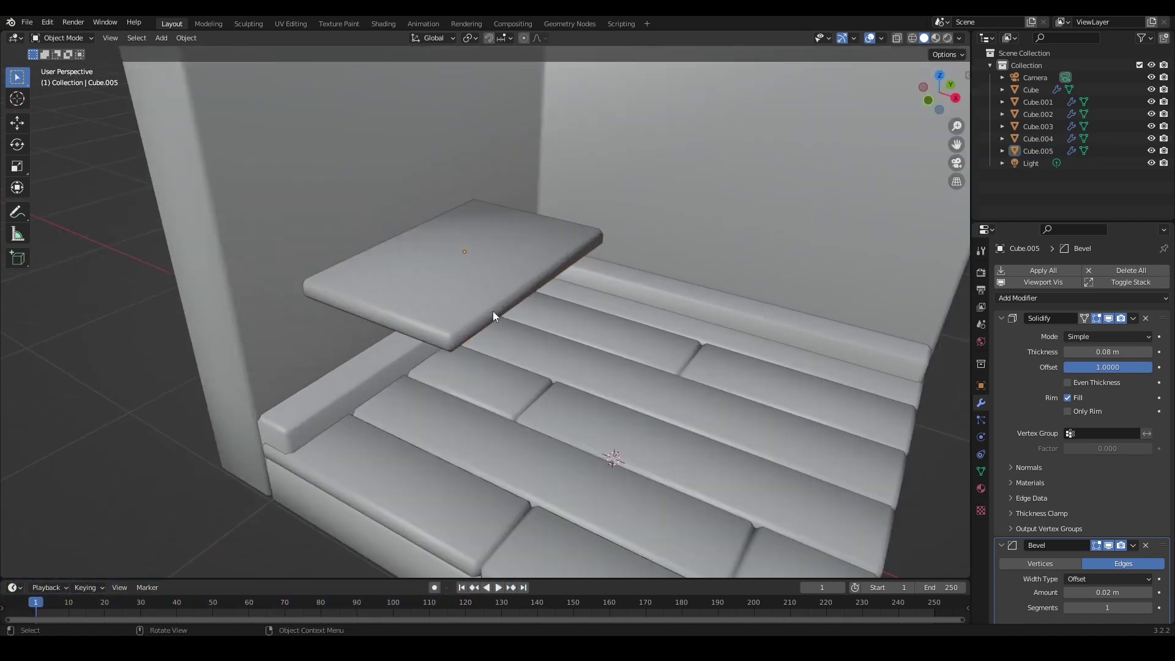
click(493, 311)
key(g)
key(z)
click(542, 361)
middle_drag(542, 362, 503, 359)
scroll(537, 350, down, 2)
- Duplicate the board's face in Edit Mode and move the copy about 0.07 m down along Z
click(815, 439)
middle_drag(606, 361, 512, 373)
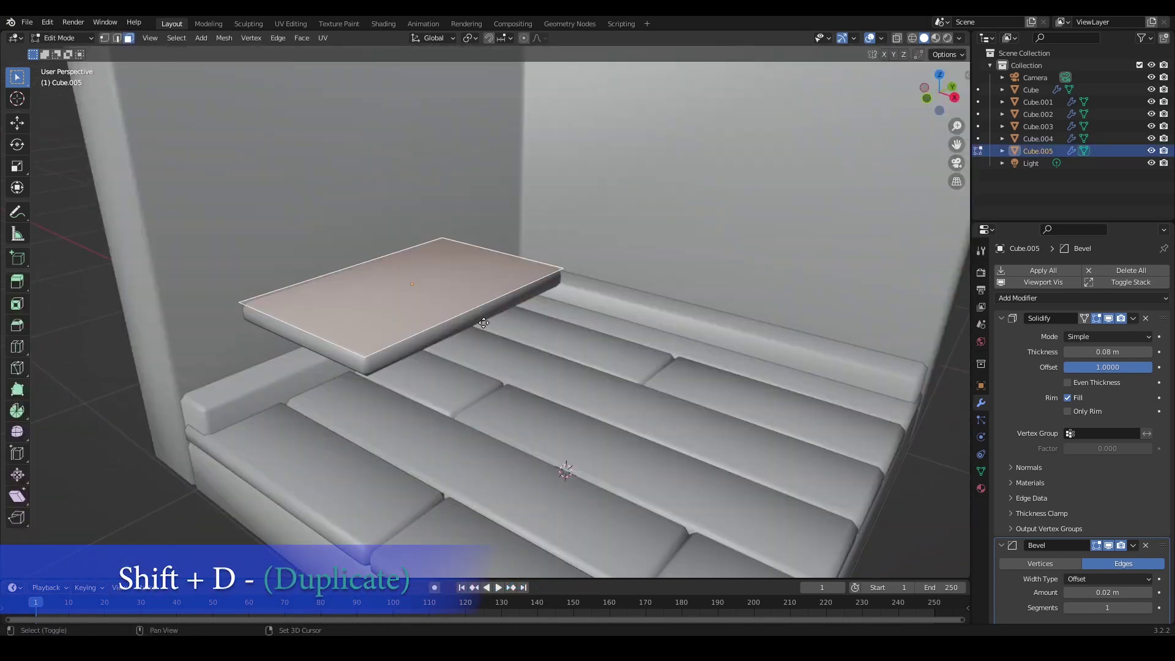
key(shift+d)
key(z)
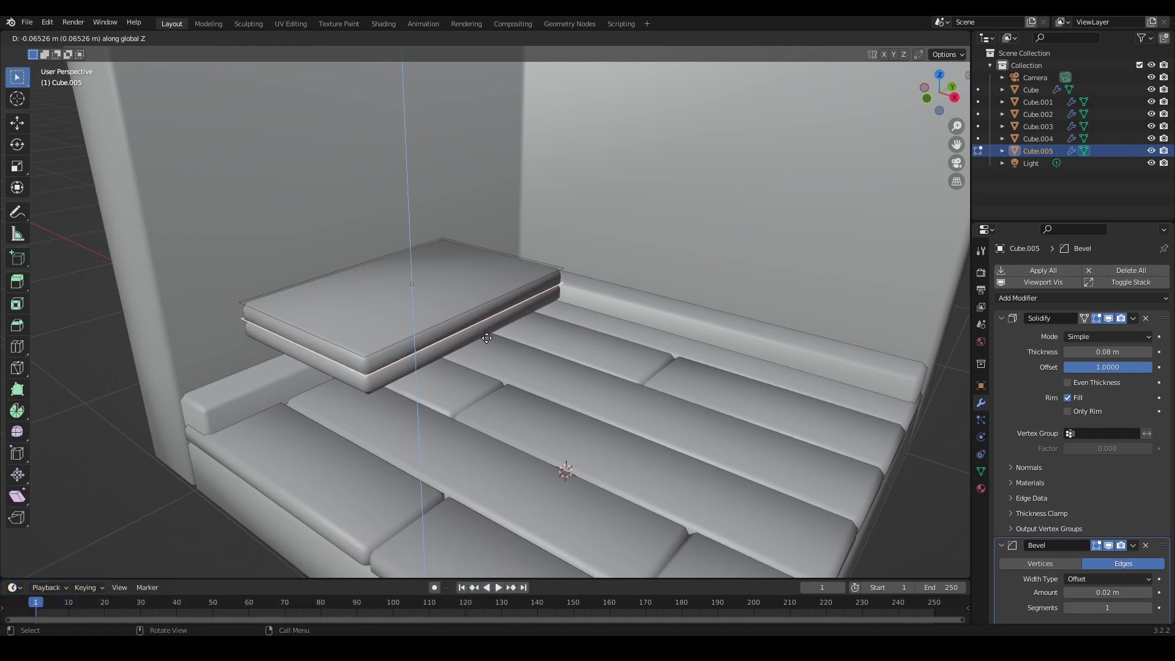
click(487, 337)
key(s)
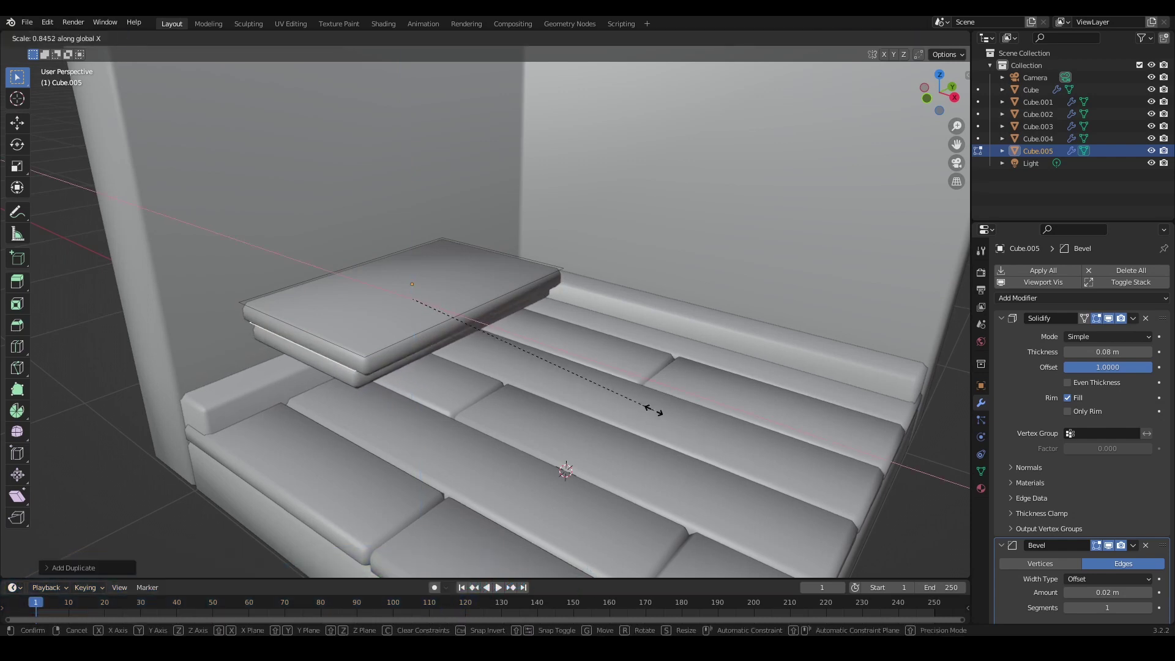
key(y)
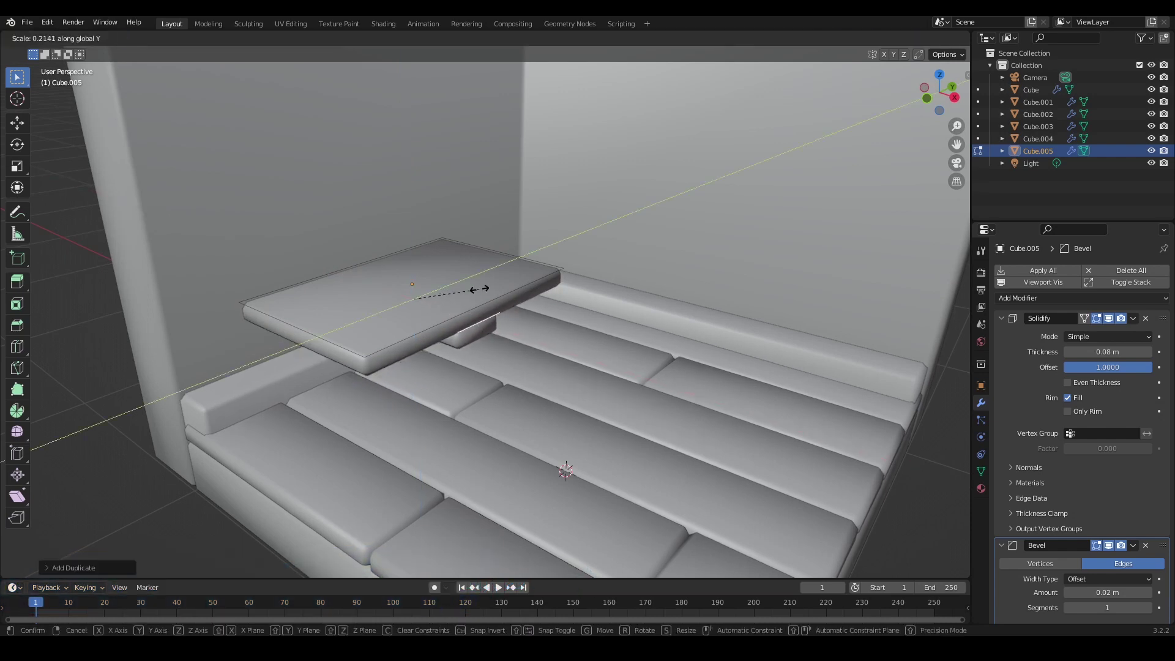
right_click(479, 289)
key(shift+z)
key(shift+z)
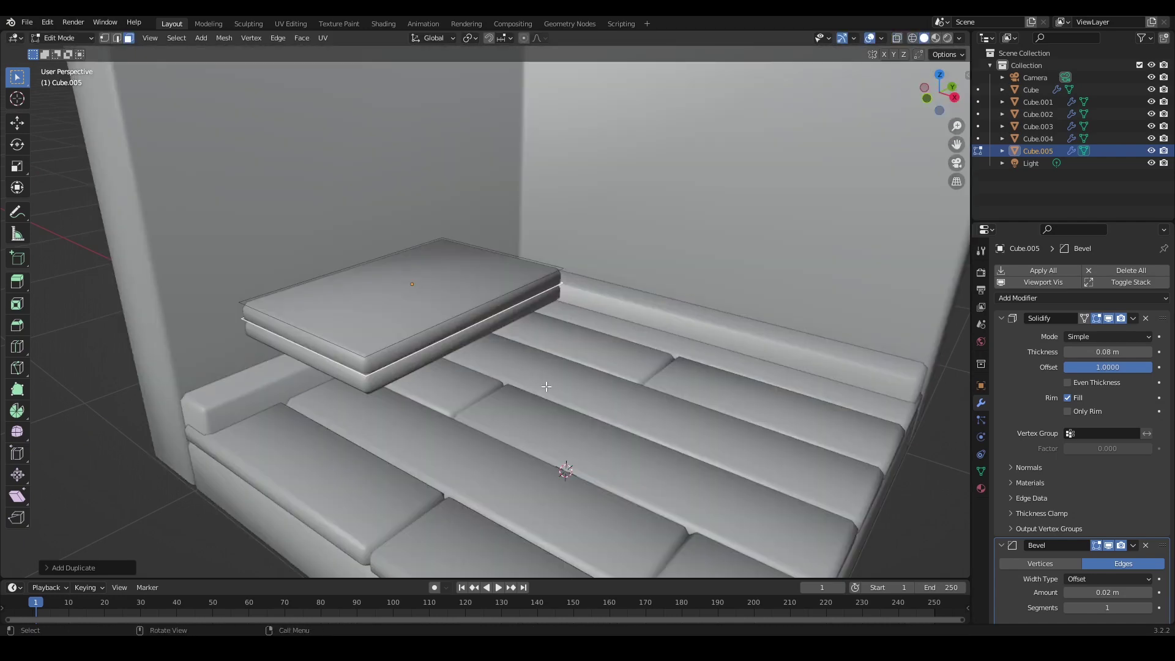
- Raise the duplicated face above the board and scale it down along Y to a narrow strip
key(g)
key(z)
click(508, 325)
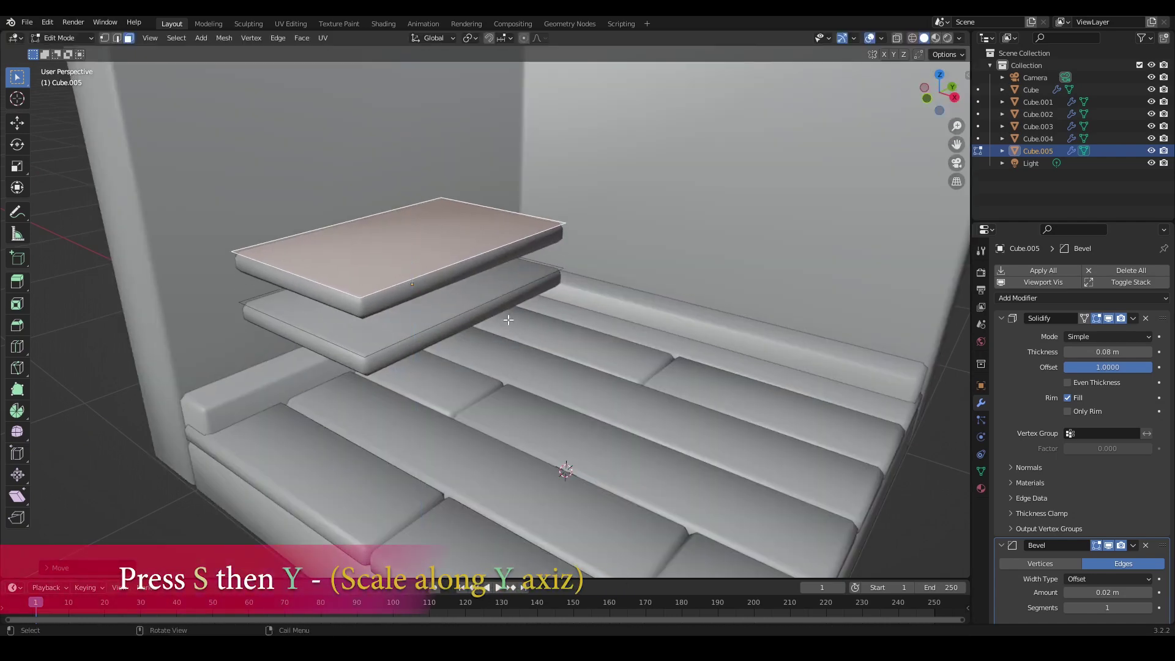
key(s)
key(y)
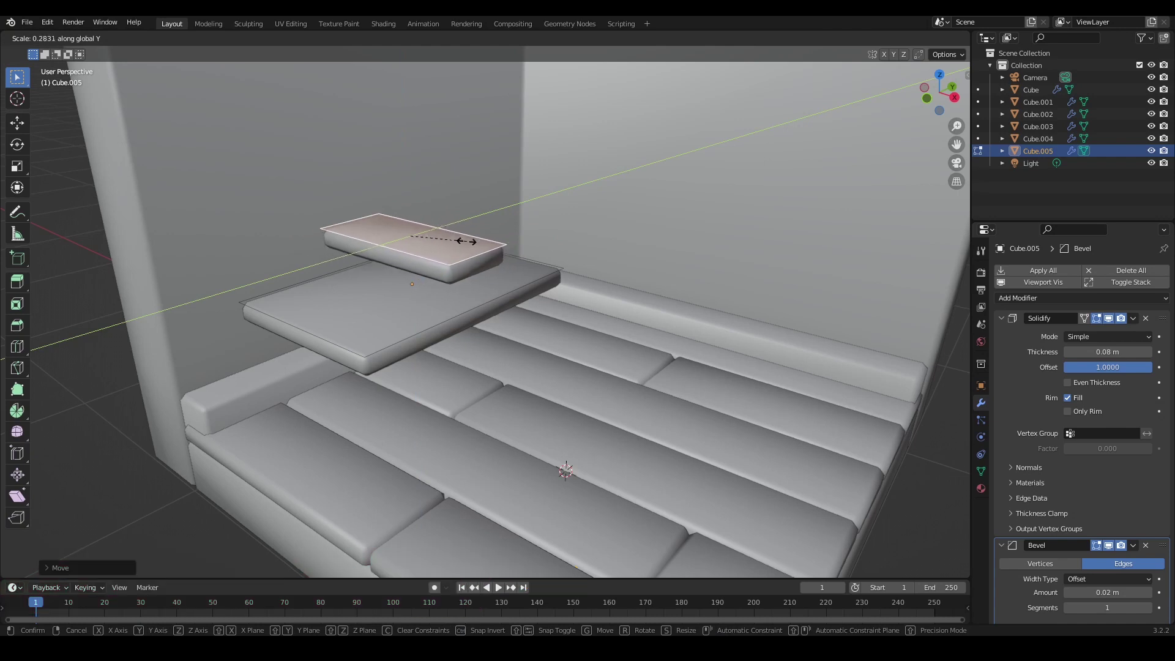
click(447, 221)
key(s)
key(y)
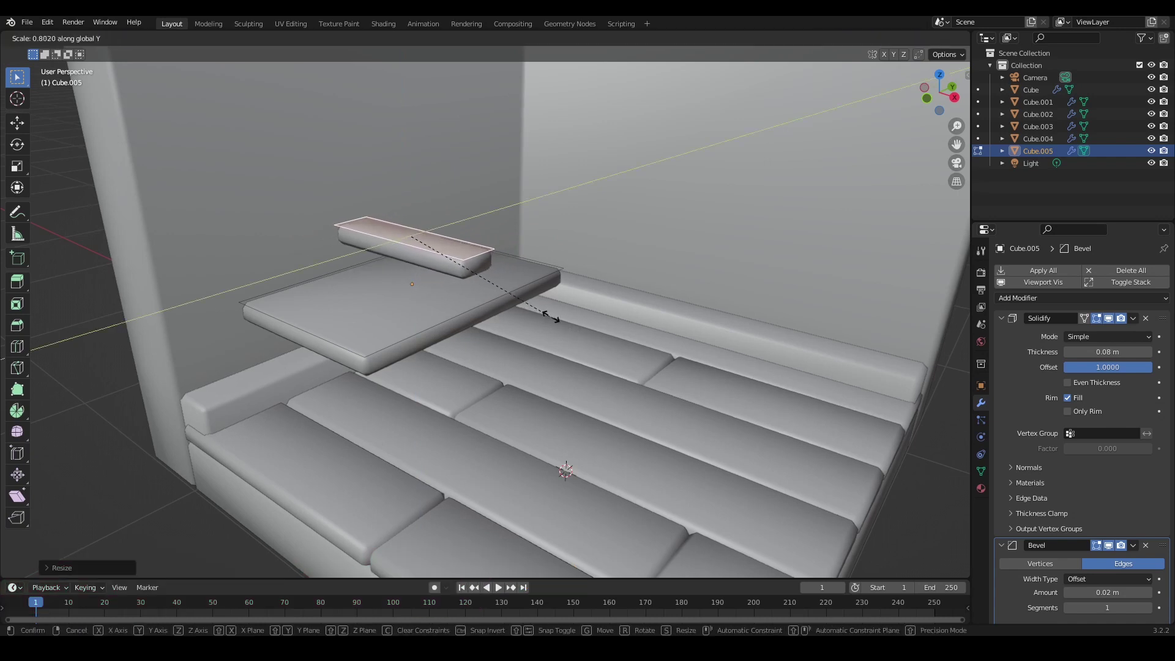
click(501, 275)
- Separate the narrow strip into its own object and apply its rotation and scale
key(l)
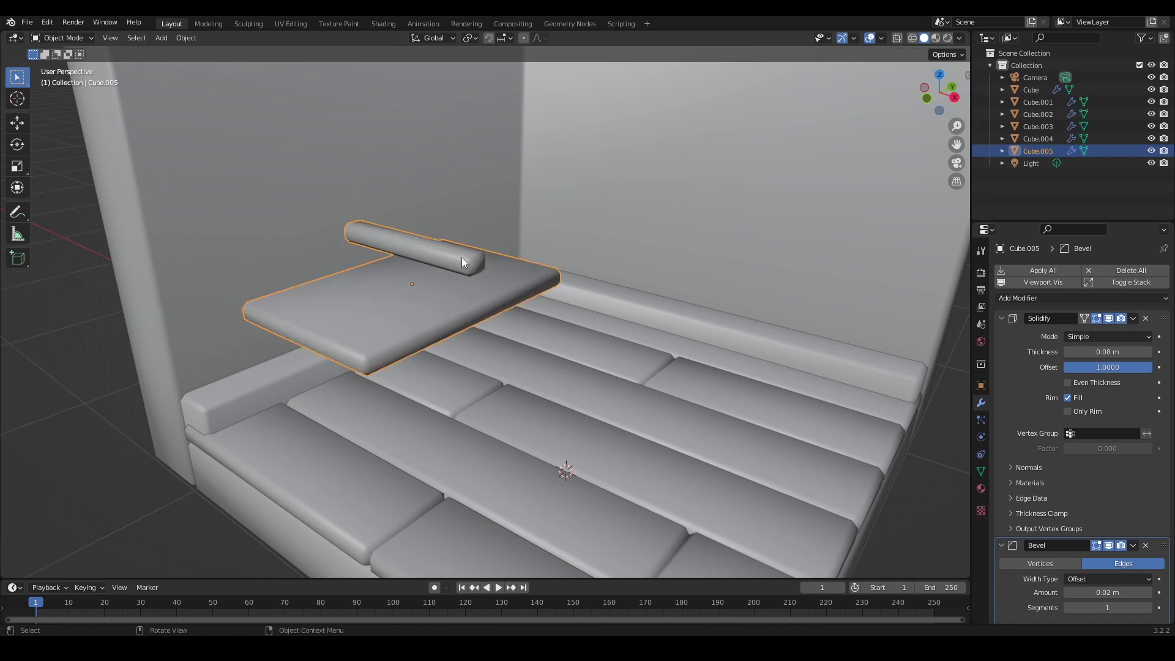
key(p)
click(468, 257)
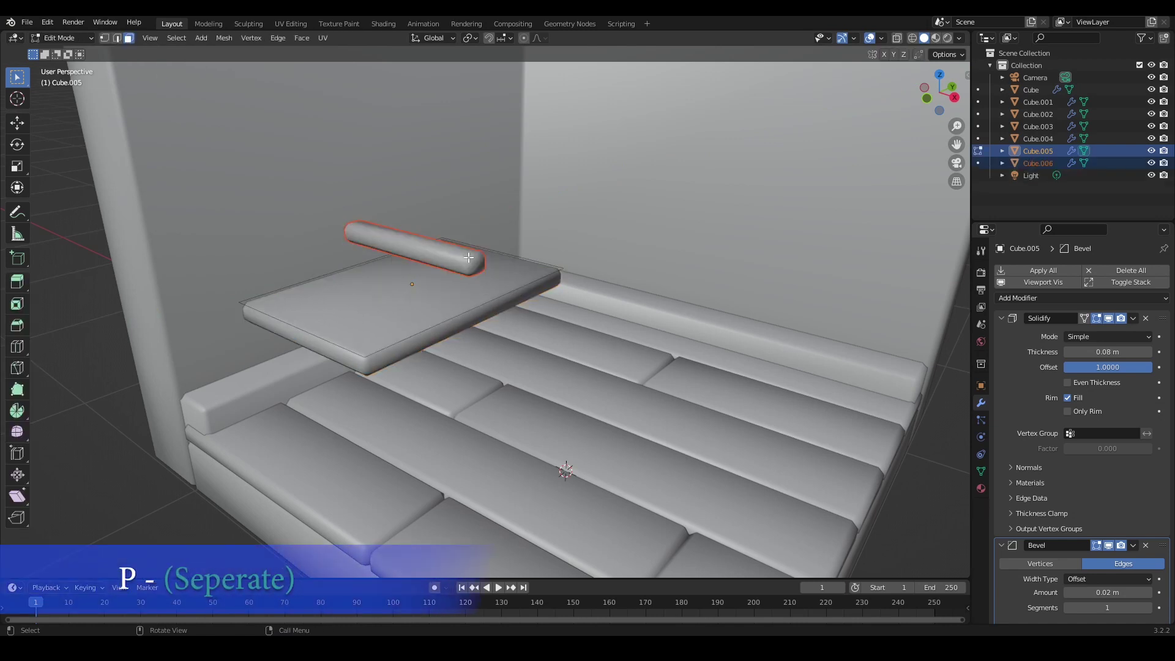
key(Tab)
click(83, 295)
click(468, 265)
key(ctrl+a)
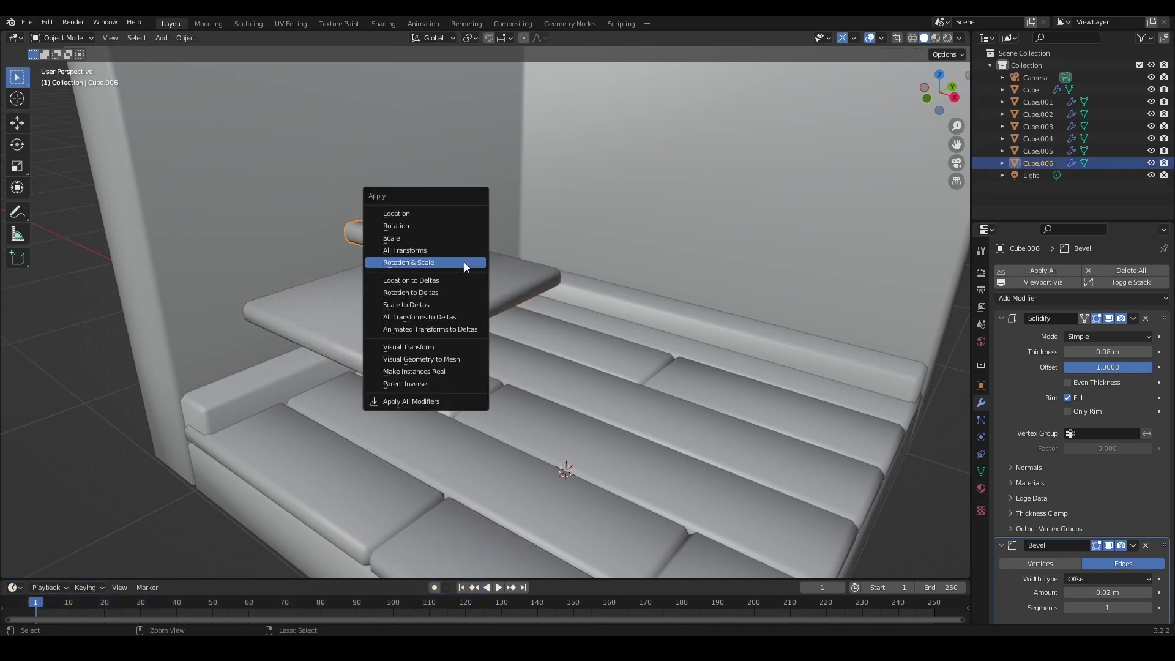
click(467, 264)
- Set the strip's Solidify thickness to 0.35 m and lower its face about 0.24 m along Z to form a leg under the board
key(Tab)
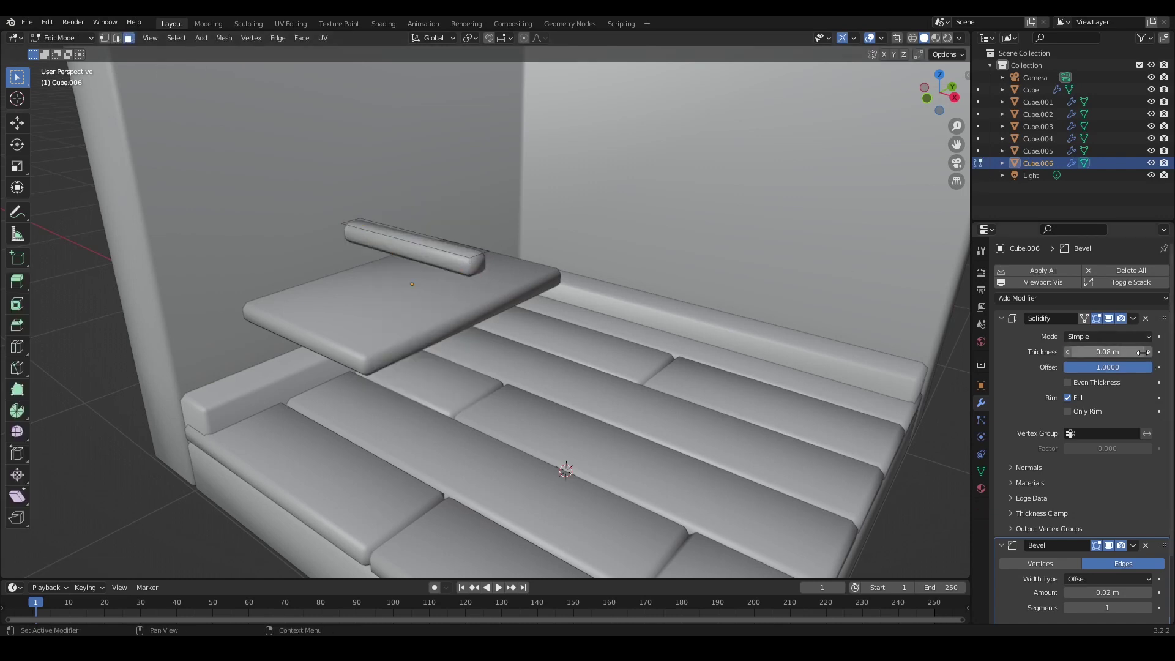
drag(1141, 351, 1165, 353)
middle_drag(465, 305, 484, 309)
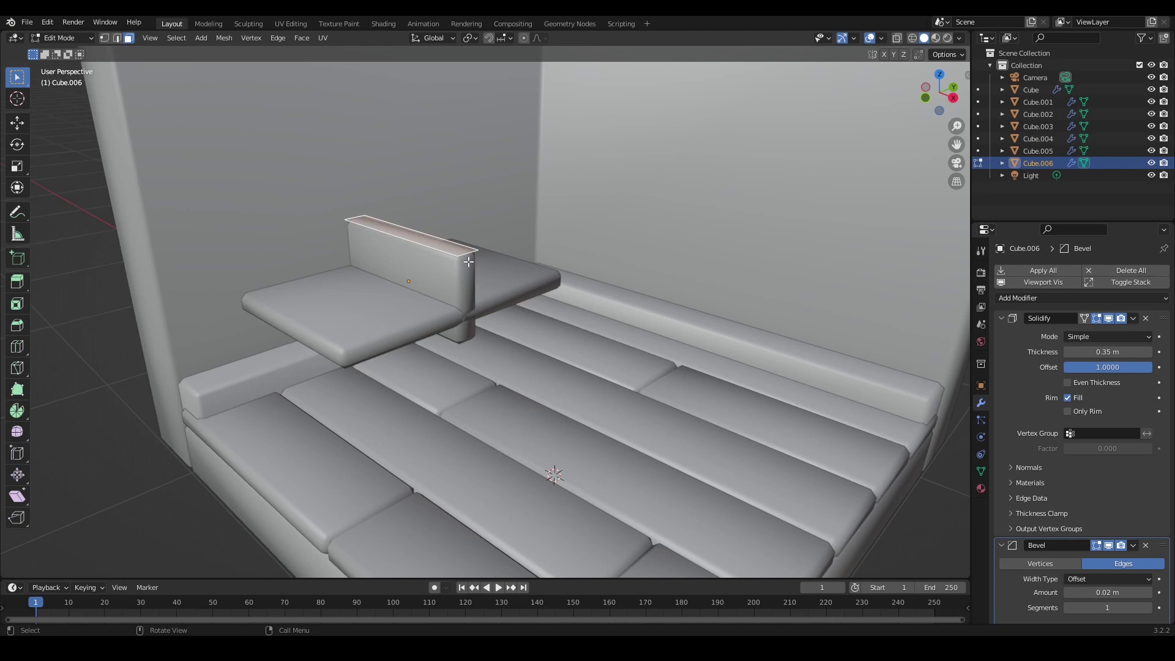
key(g)
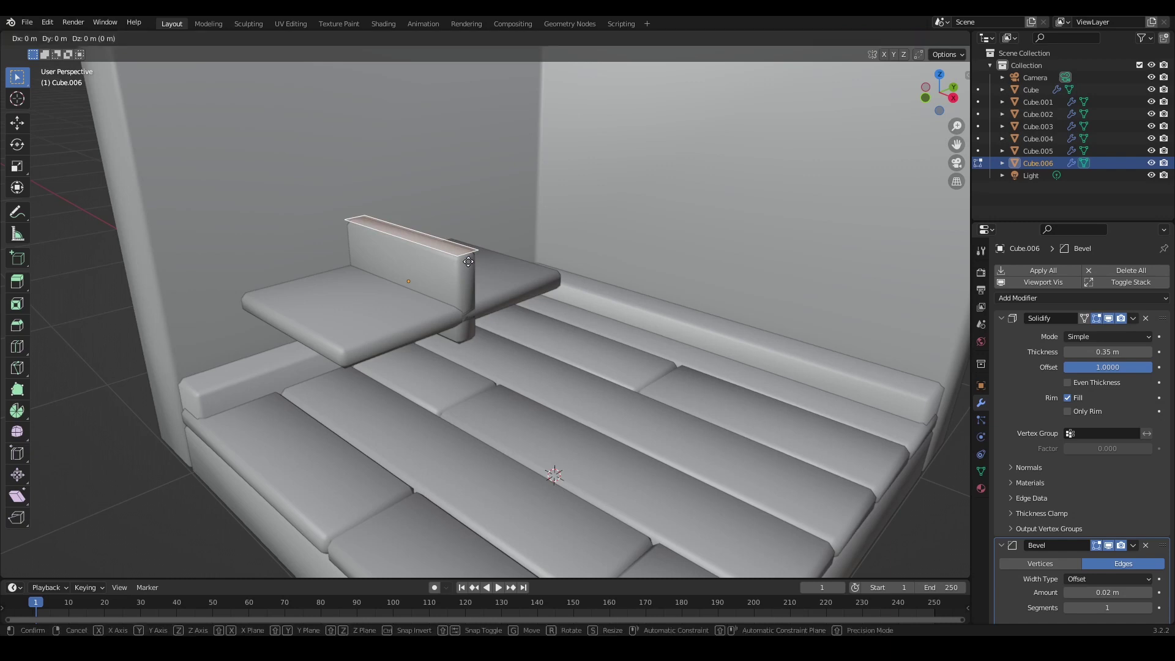
key(z)
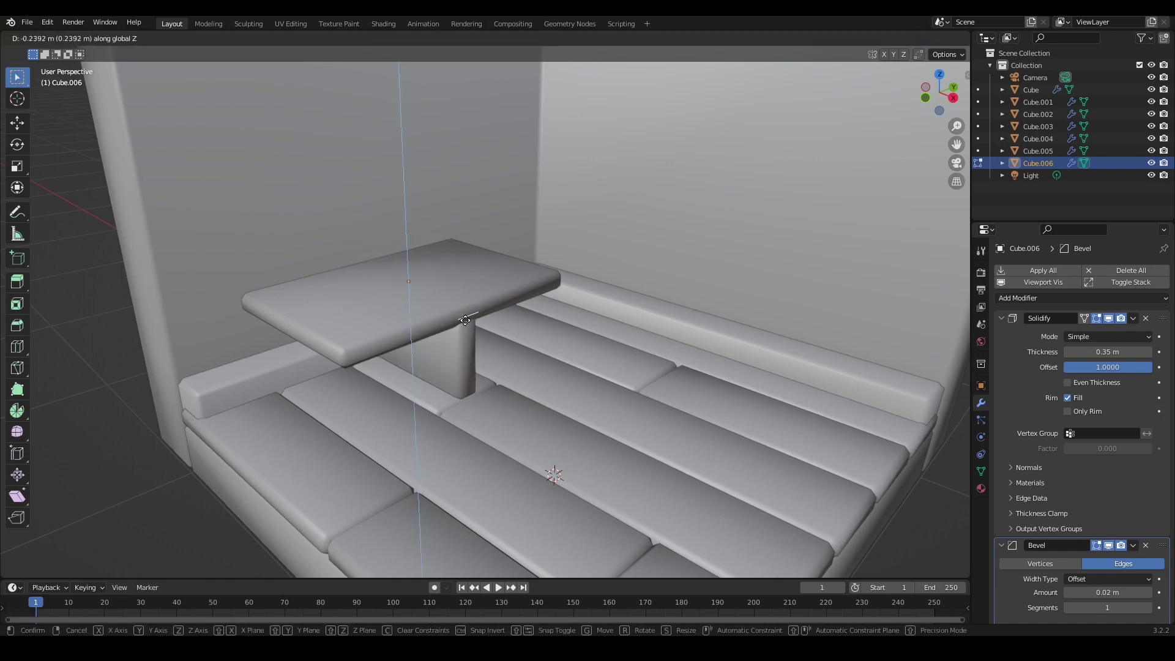
click(465, 319)
- Move the leg along Y to the board's end farthest from the back wall
middle_drag(465, 319, 512, 384)
key(g)
key(y)
click(437, 337)
- Scale the leg down along X so it is narrower than the board, and return to Object Mode
key(s)
key(x)
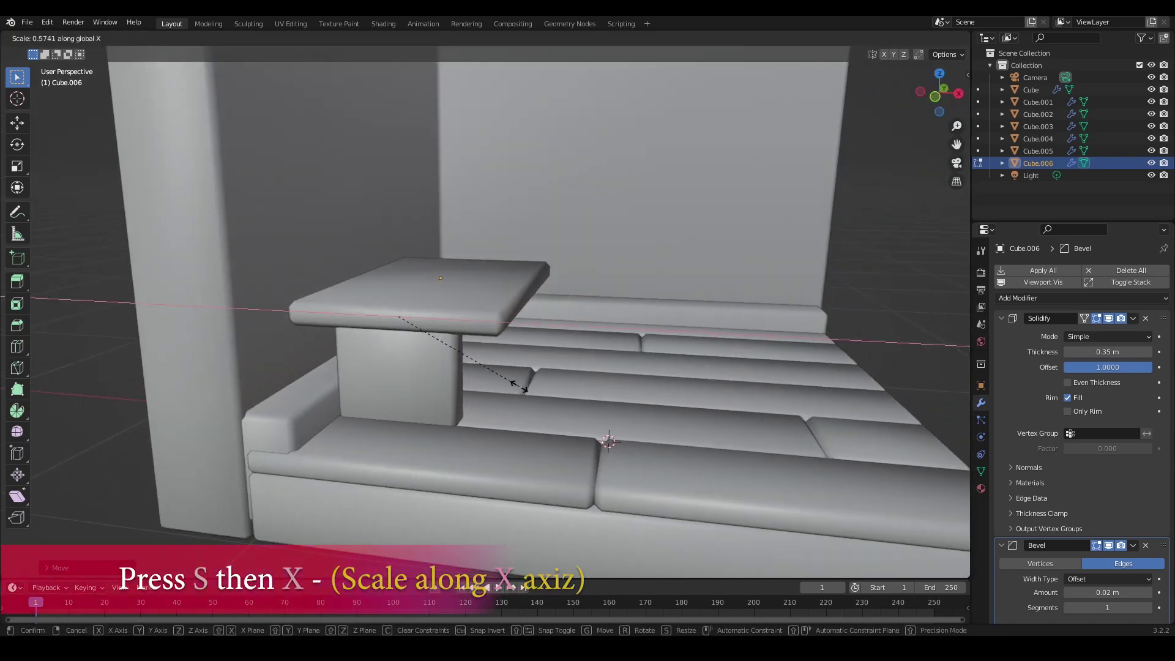
click(540, 390)
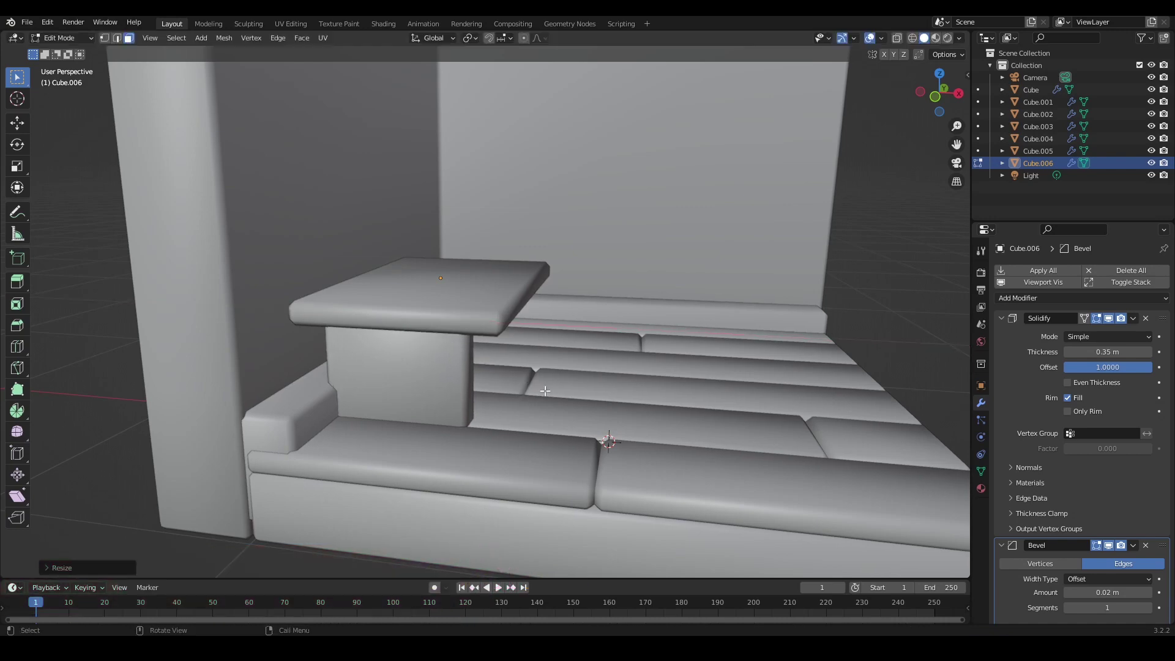
mouse_move(541, 390)
middle_down()
mouse_move(610, 420)
mouse_move(500, 398)
mouse_move(369, 399)
mouse_move(524, 400)
mouse_move(514, 428)
mouse_move(544, 397)
middle_up()
key(s)
key(x)
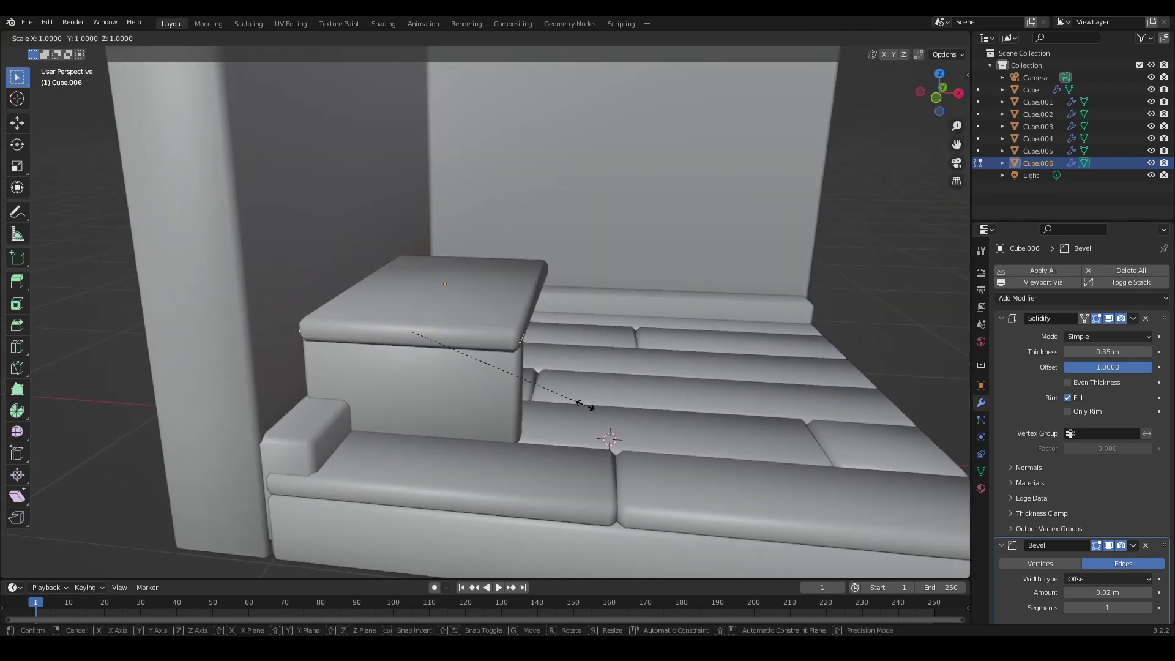
click(546, 397)
middle_drag(547, 396, 513, 333)
key(Tab)
click(819, 316)
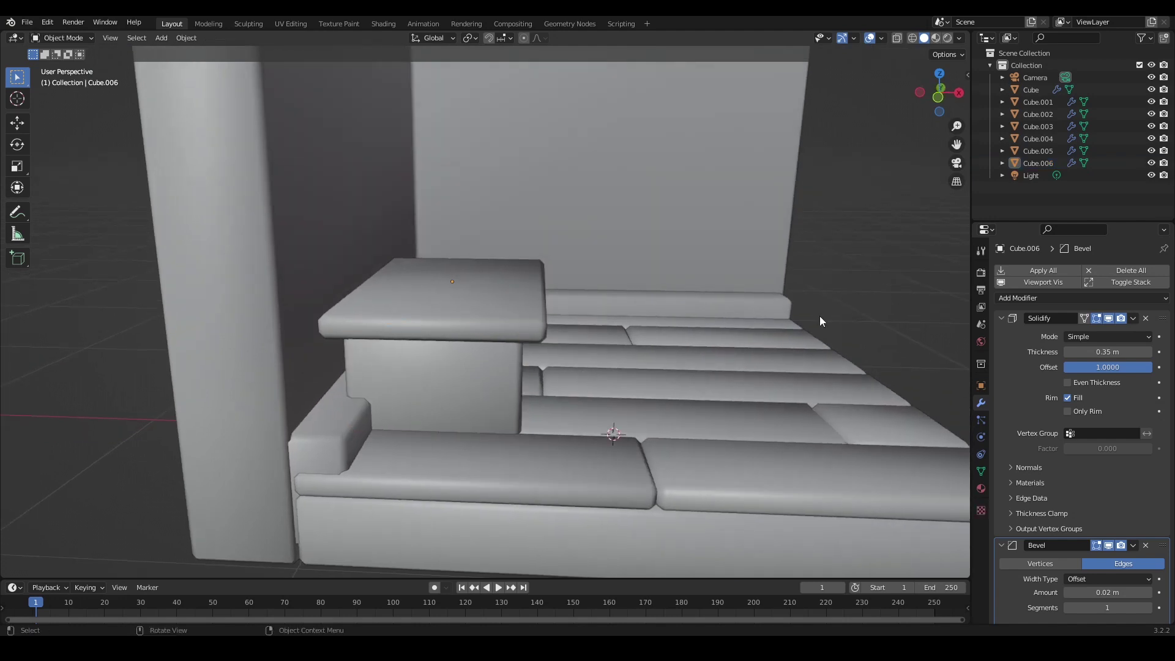
- Move the board and leg together about 0.07 m along X, away from the side wall
click(502, 330)
shift+click(496, 374)
key(g)
key(x)
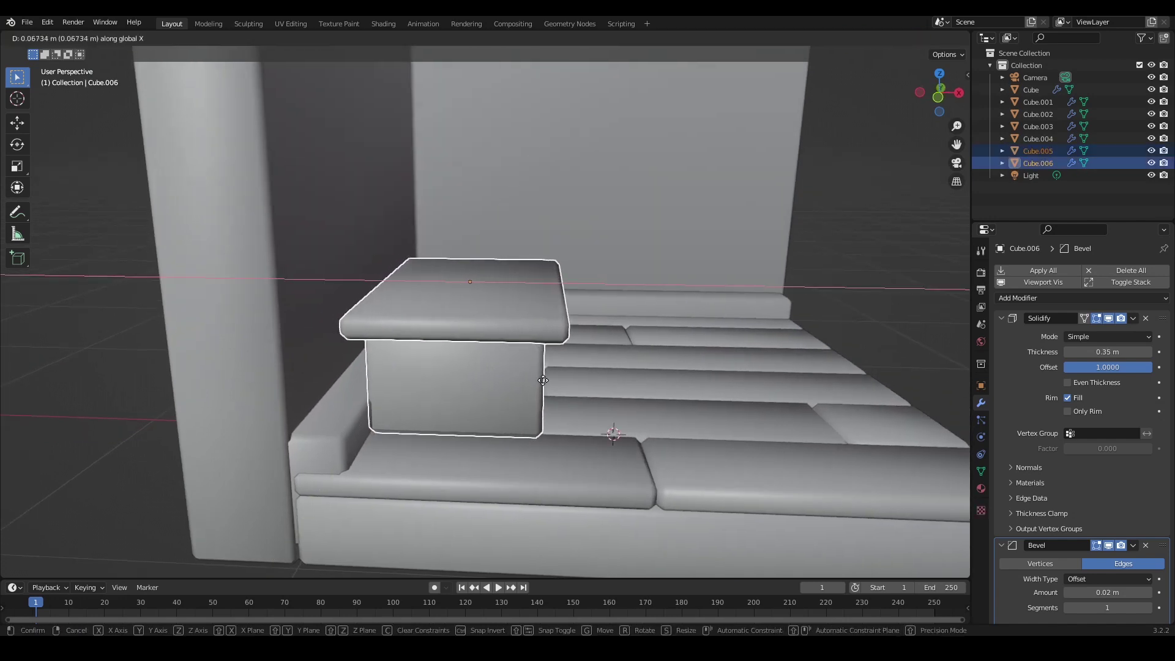
click(550, 380)
scroll(569, 377, down, 3)
click(827, 345)
middle_drag(827, 345, 740, 367)
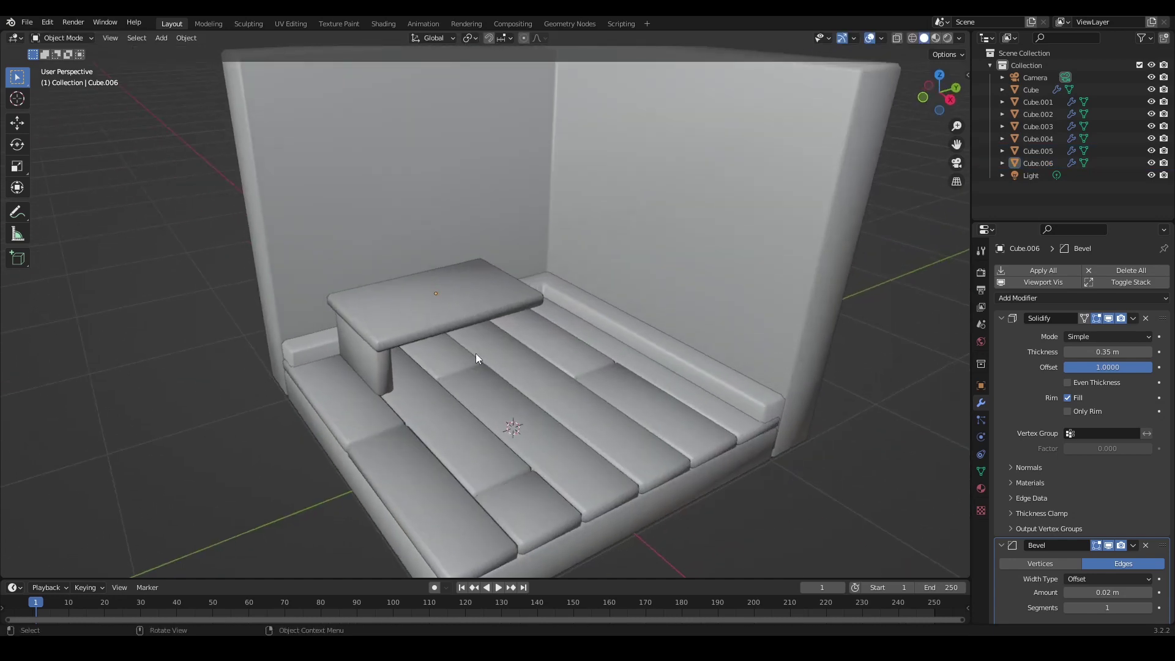
- Raise the leg's face along Z in Edit Mode, using wireframe shading to reach it
scroll(475, 353, up, 2)
middle_drag(475, 354, 468, 345)
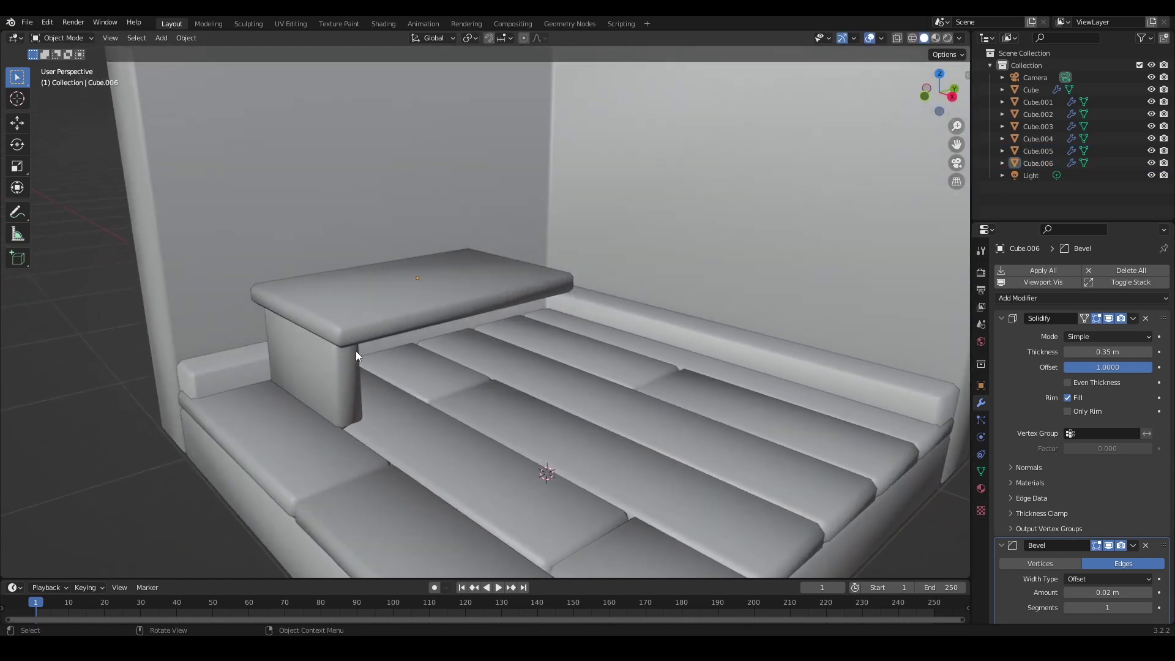
key(Tab)
key(shift+z)
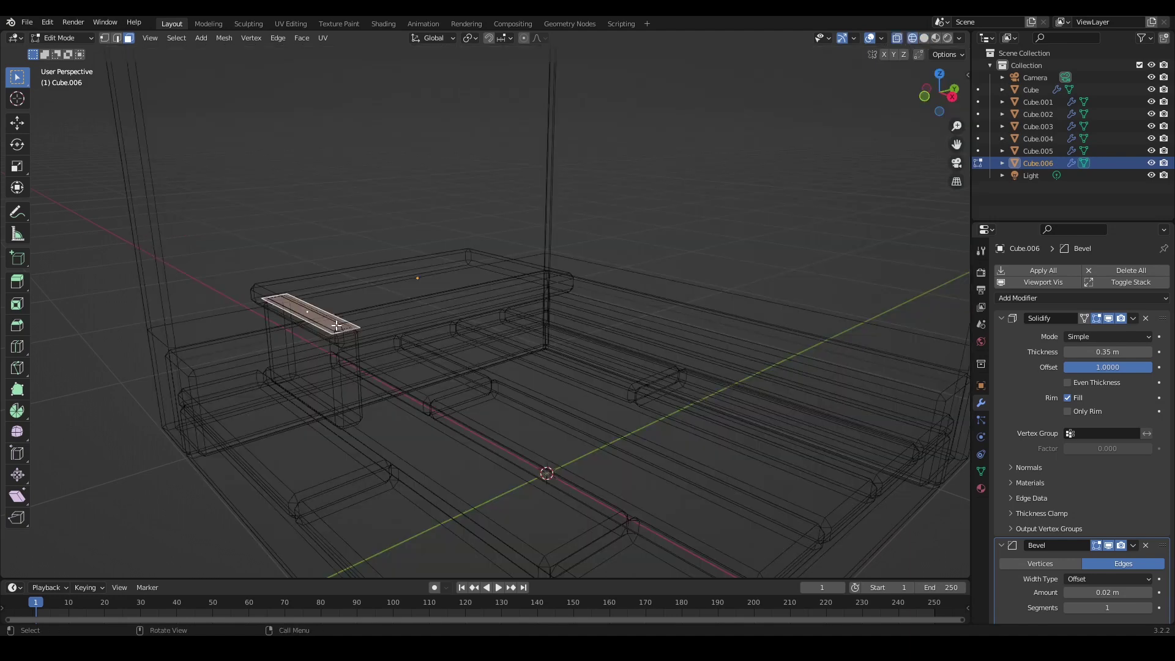
key(e)
click(398, 319)
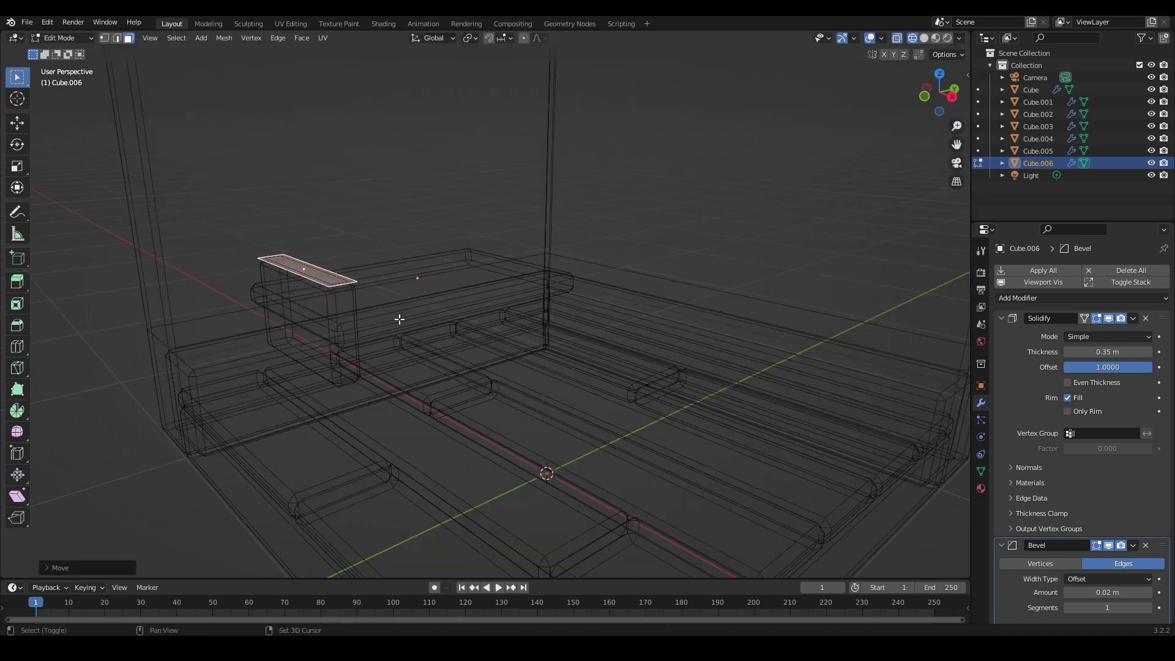
- Return to solid shading in Object Mode and raise the board about 0.14 m along Z onto the leg
key(shift+z)
key(Tab)
click(417, 322)
key(g)
key(z)
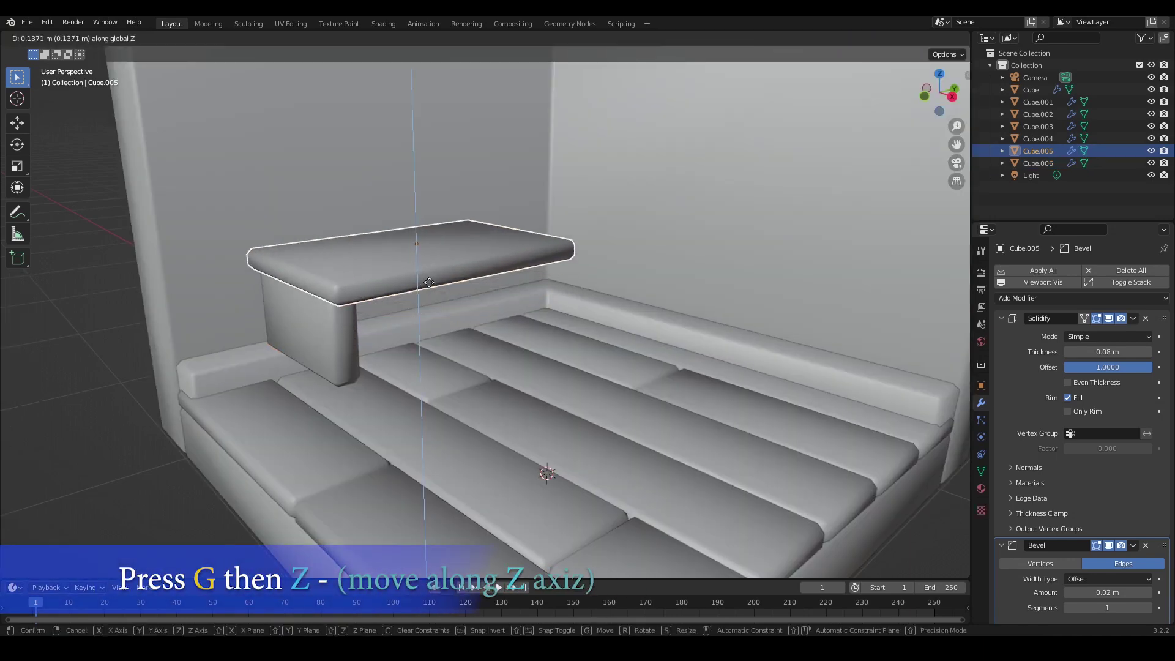
click(439, 346)
- Set the leg's Solidify thickness to 0.5 m so it reaches the floor
scroll(440, 346, up, 2)
middle_drag(439, 347, 455, 337)
click(427, 326)
drag(1106, 352, 1123, 352)
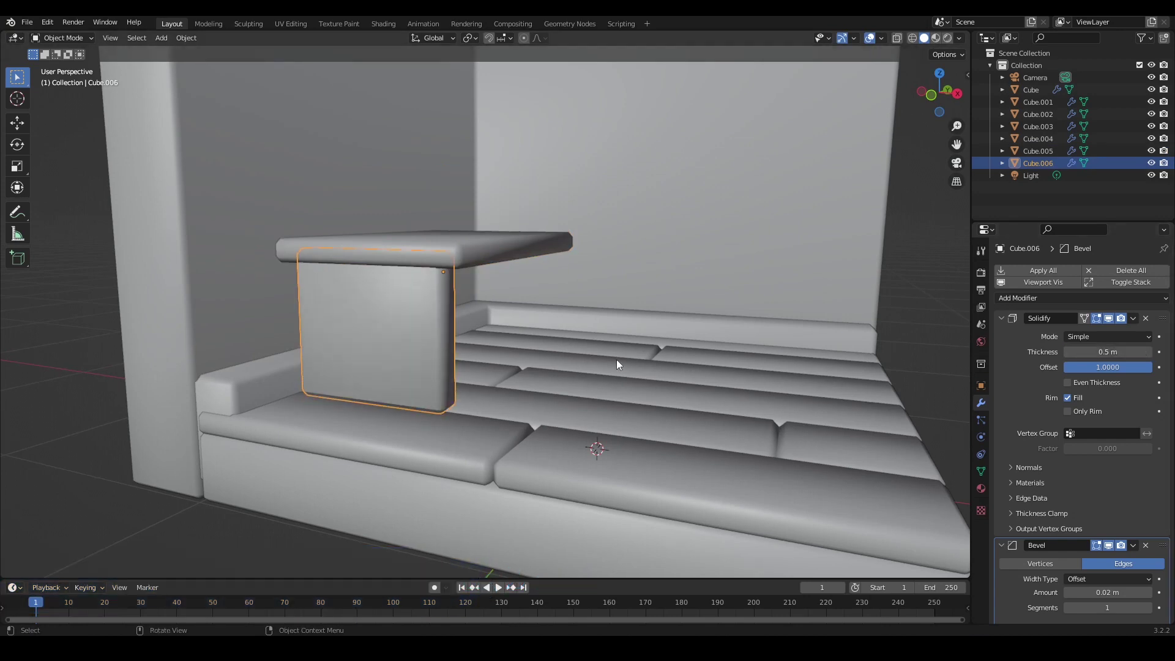
scroll(617, 365, down, 4)
click(792, 407)
- Duplicate the leg and move the copy about 0.98 m along Y to the board's opposite end
middle_drag(792, 408, 722, 424)
scroll(336, 340, up, 4)
click(318, 342)
key(shift+d)
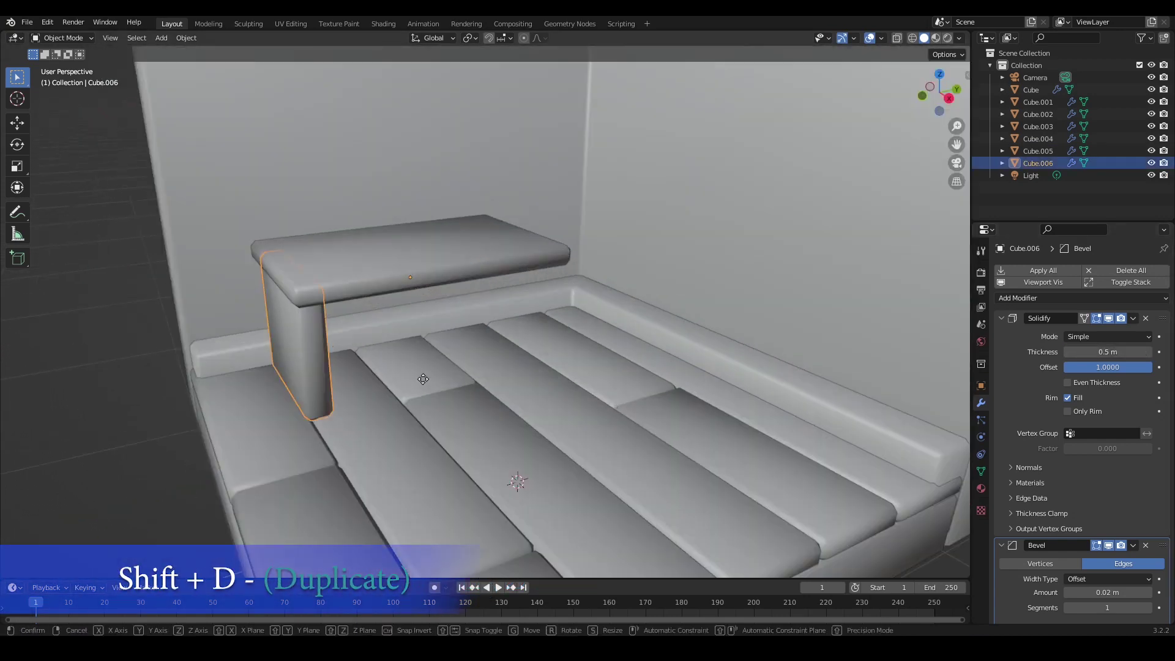
right_click(421, 380)
key(g)
key(y)
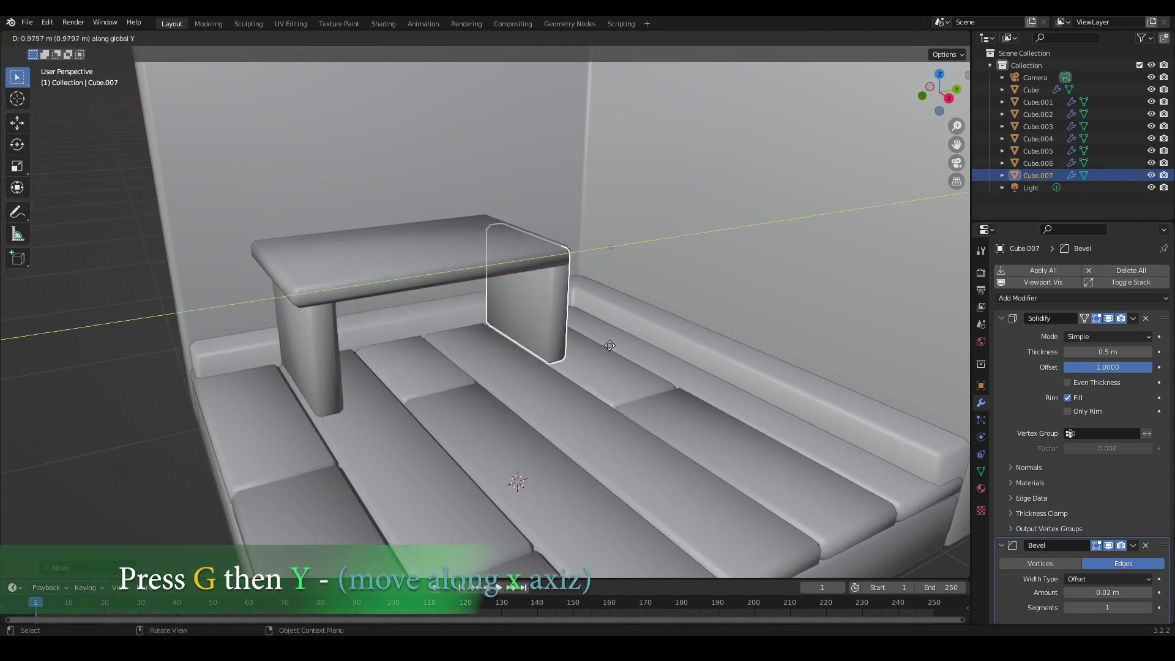
click(610, 345)
middle_drag(609, 345, 524, 354)
key(s)
key(x)
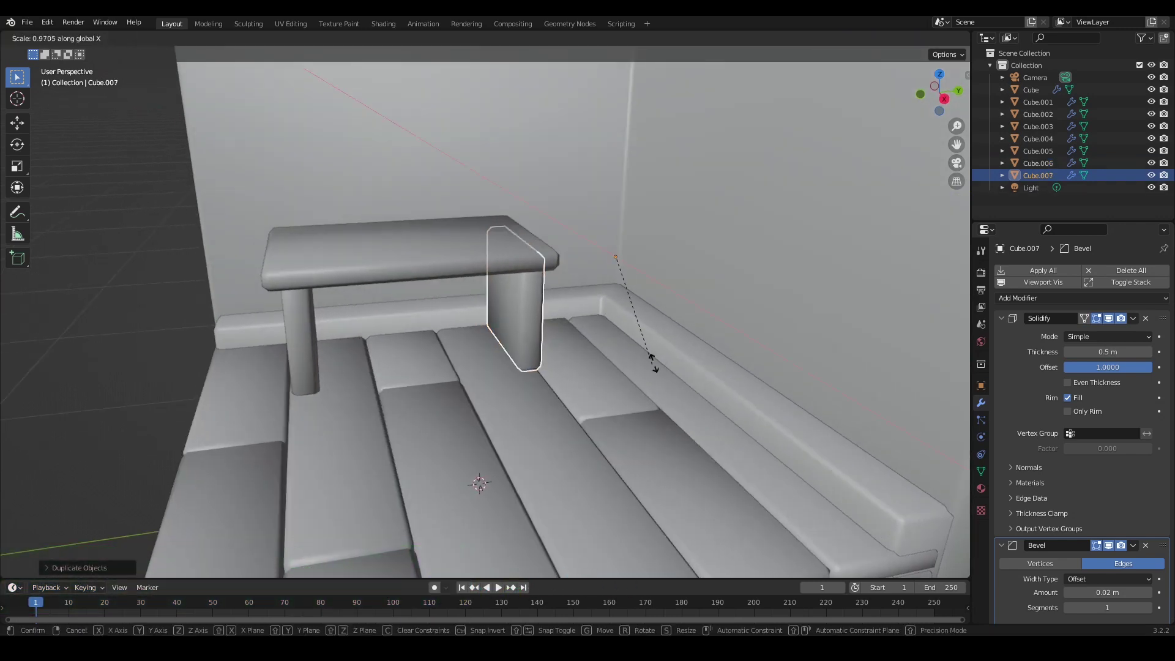
right_click(789, 368)
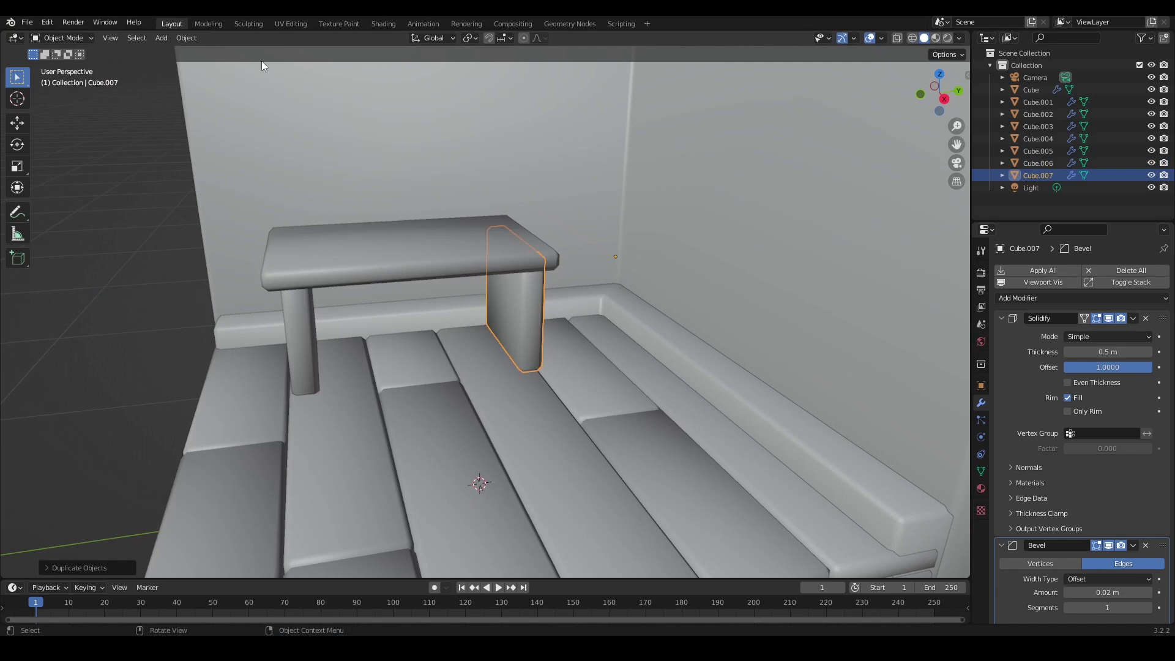
- Recentre the copied leg's origin on its geometry and scale the leg along Y into a wide block
click(195, 37)
mouse_move(245, 64)
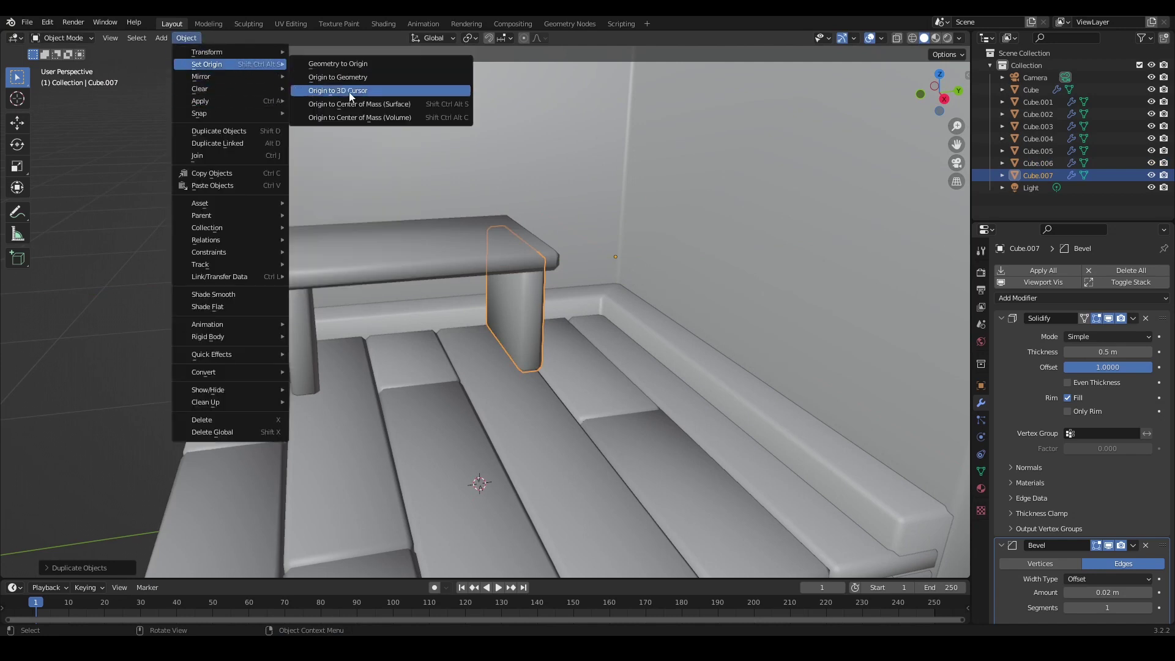
click(351, 97)
key(s)
key(y)
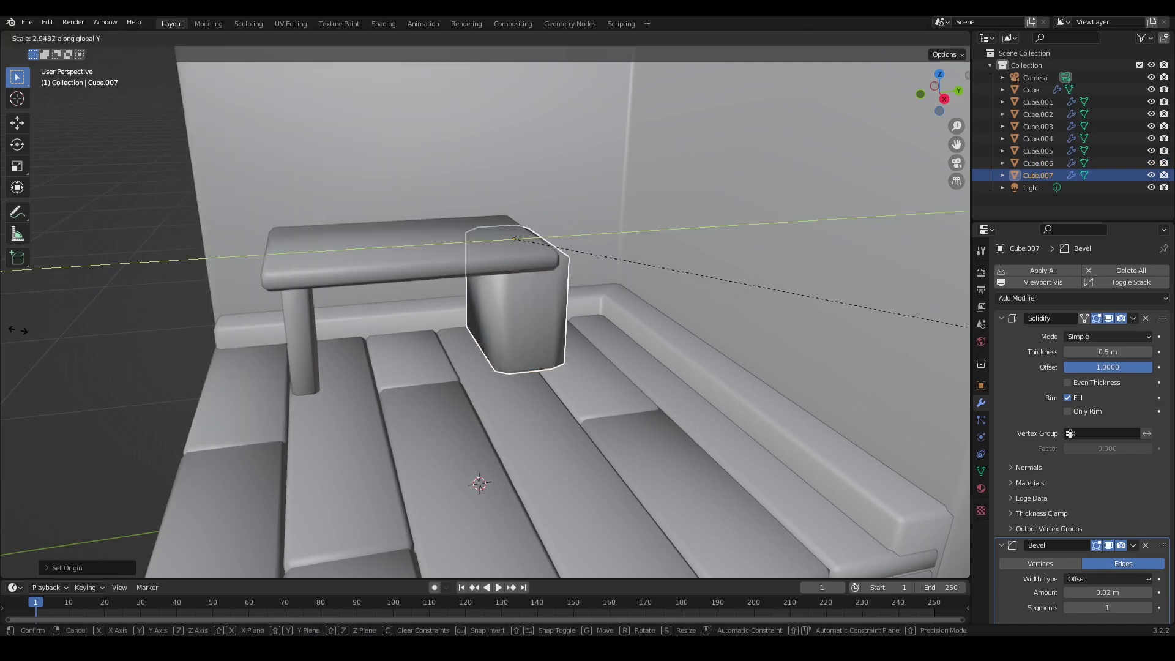
click(296, 343)
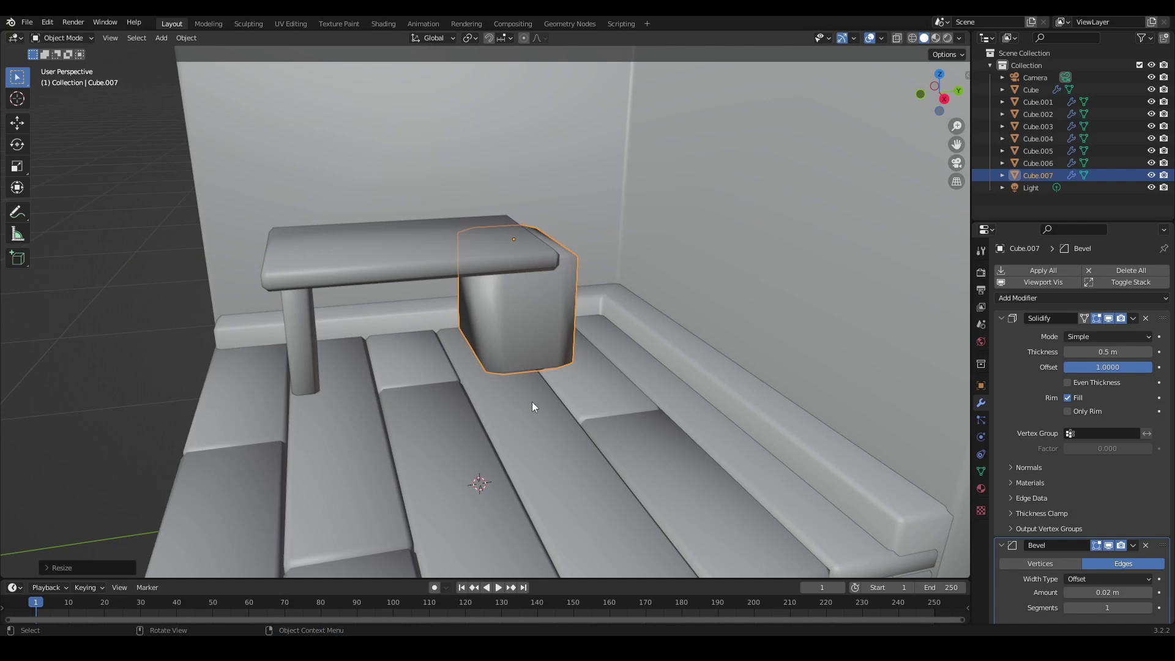
key(s)
key(y)
click(713, 391)
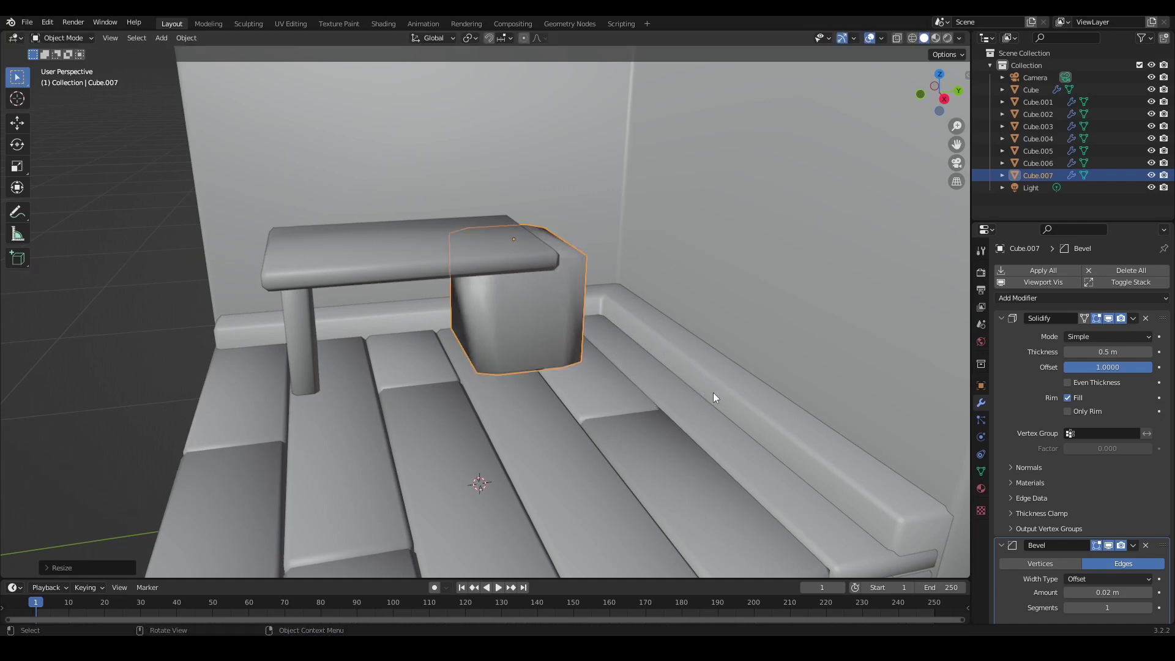
right_click(713, 392)
- Apply rotation and scale to the widened leg and move it about -0.18 m along Y under the board
key(ctrl+a)
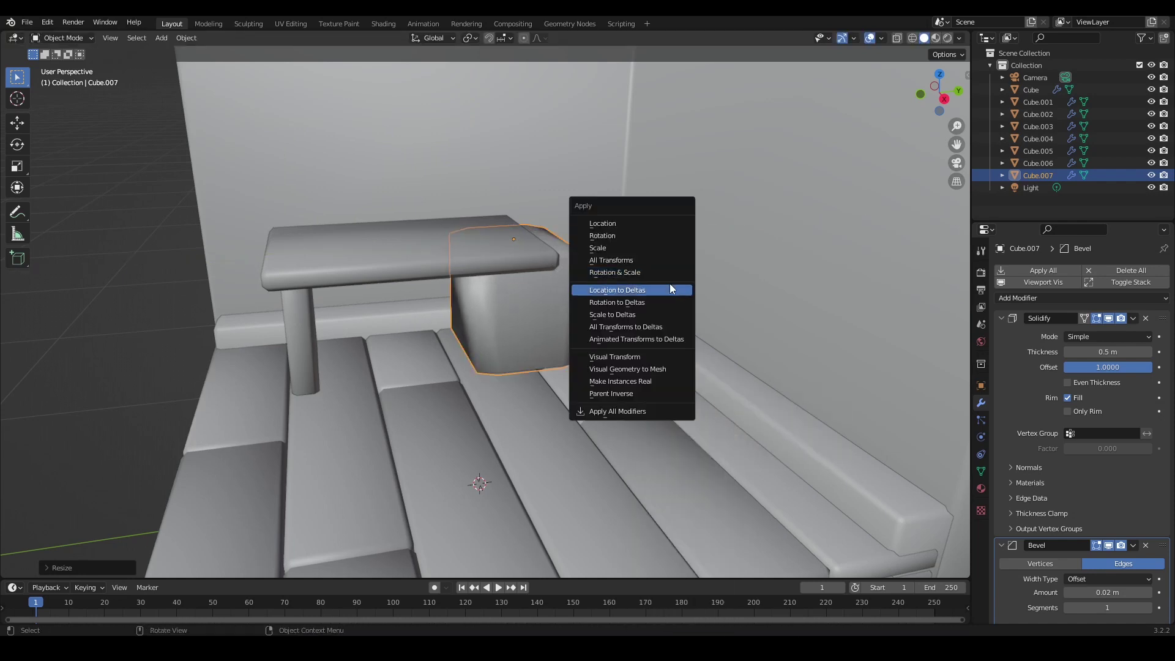
click(665, 272)
key(g)
key(y)
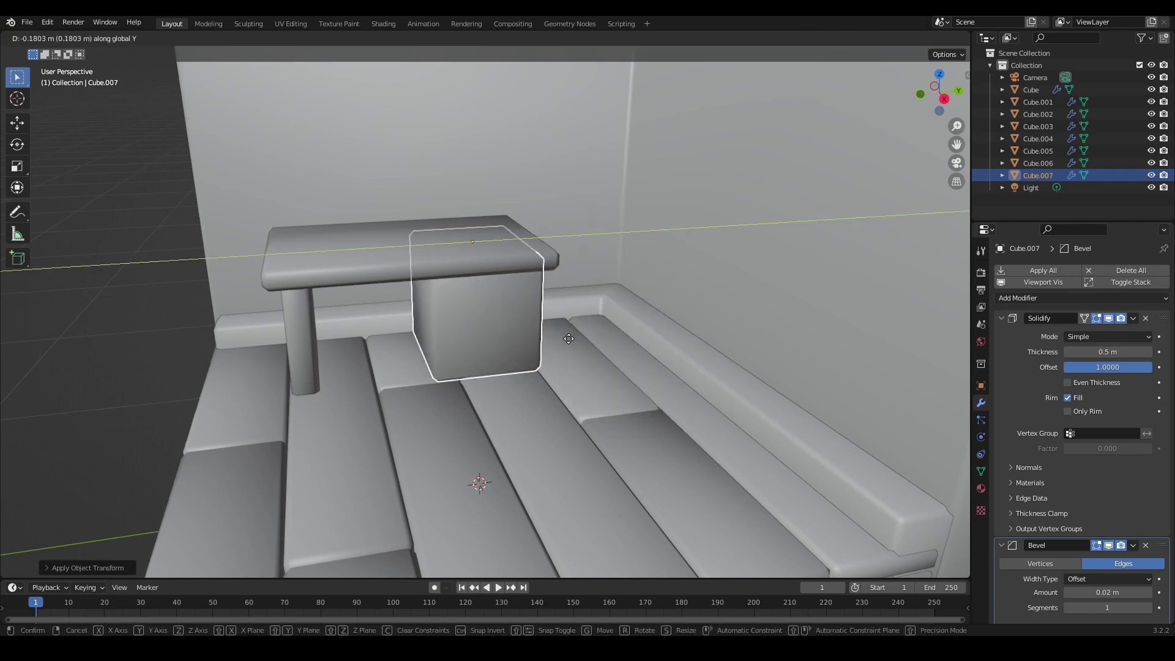
click(568, 336)
click(123, 297)
- Get a close view of the table's underside and select the widened leg block in Object Mode
scroll(380, 293, down, 3)
middle_drag(379, 292, 439, 302)
scroll(467, 332, up, 6)
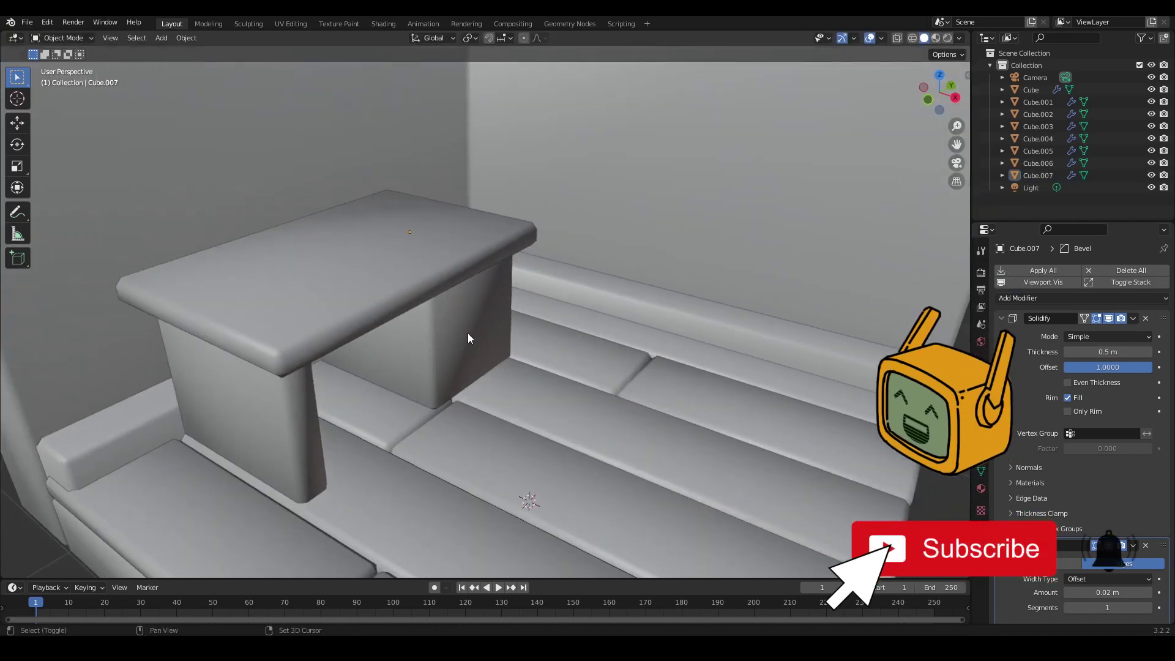
key(Tab)
key(Tab)
click(398, 325)
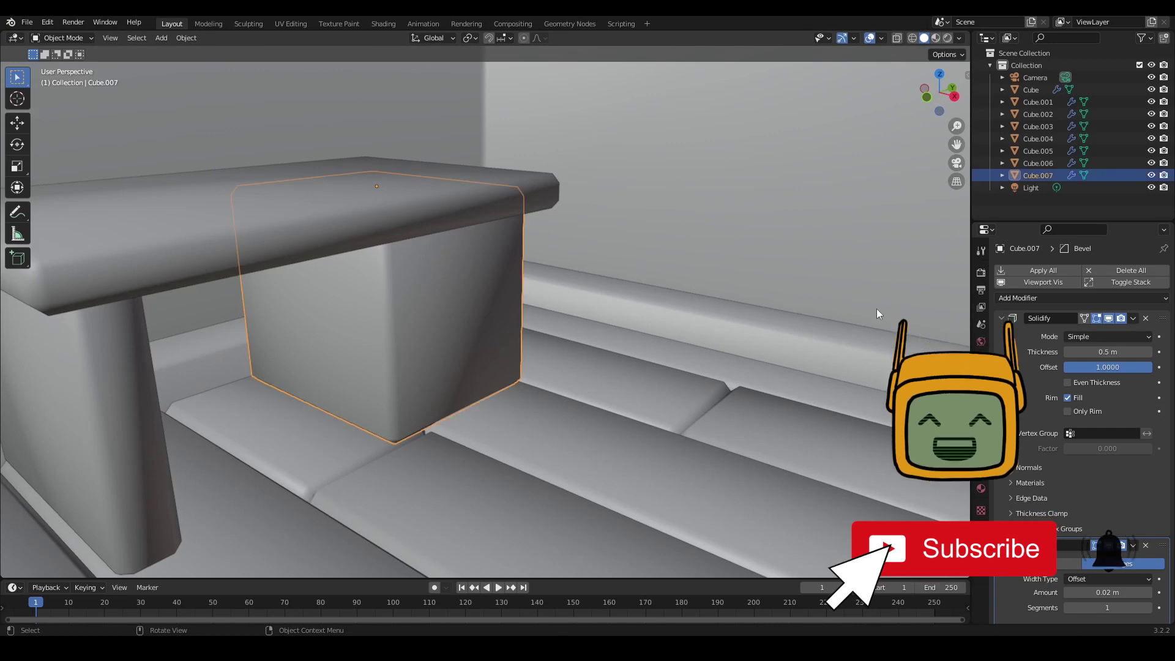
click(1001, 317)
click(1001, 334)
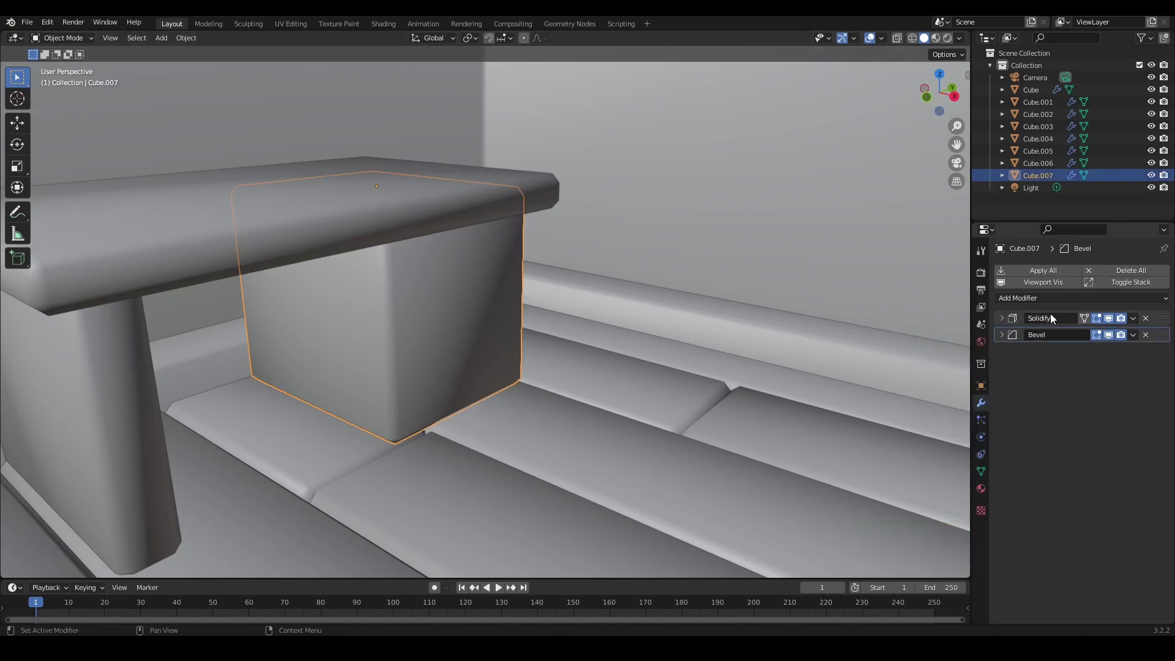
key(ctrl+a)
key(ctrl+z)
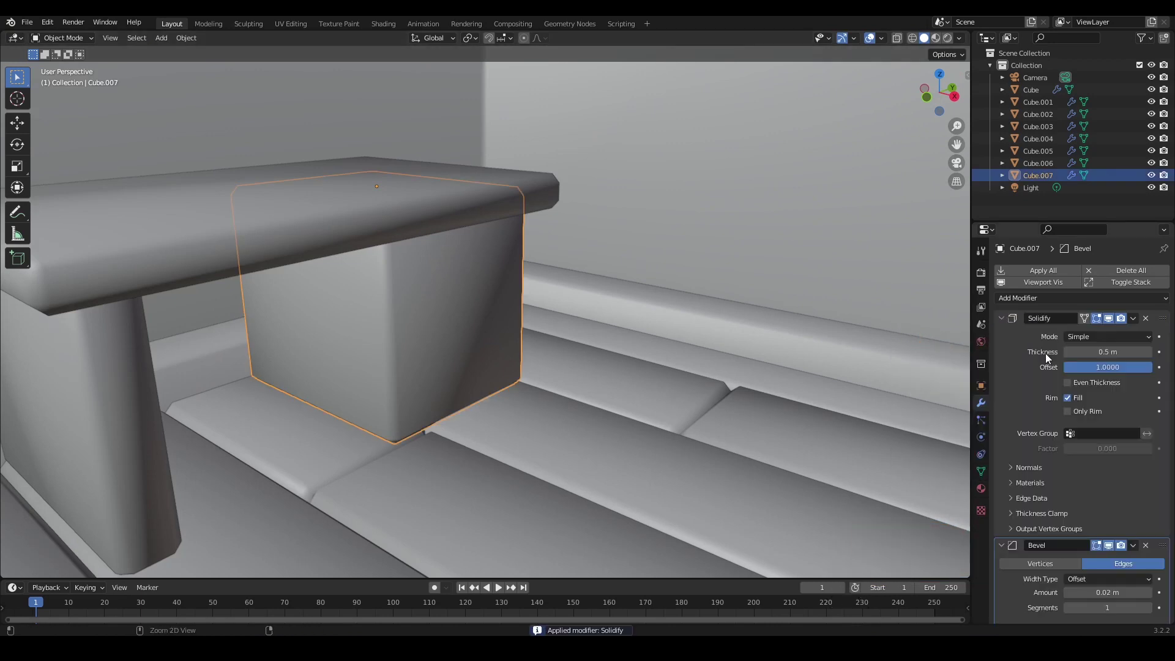
click(1132, 318)
click(1093, 332)
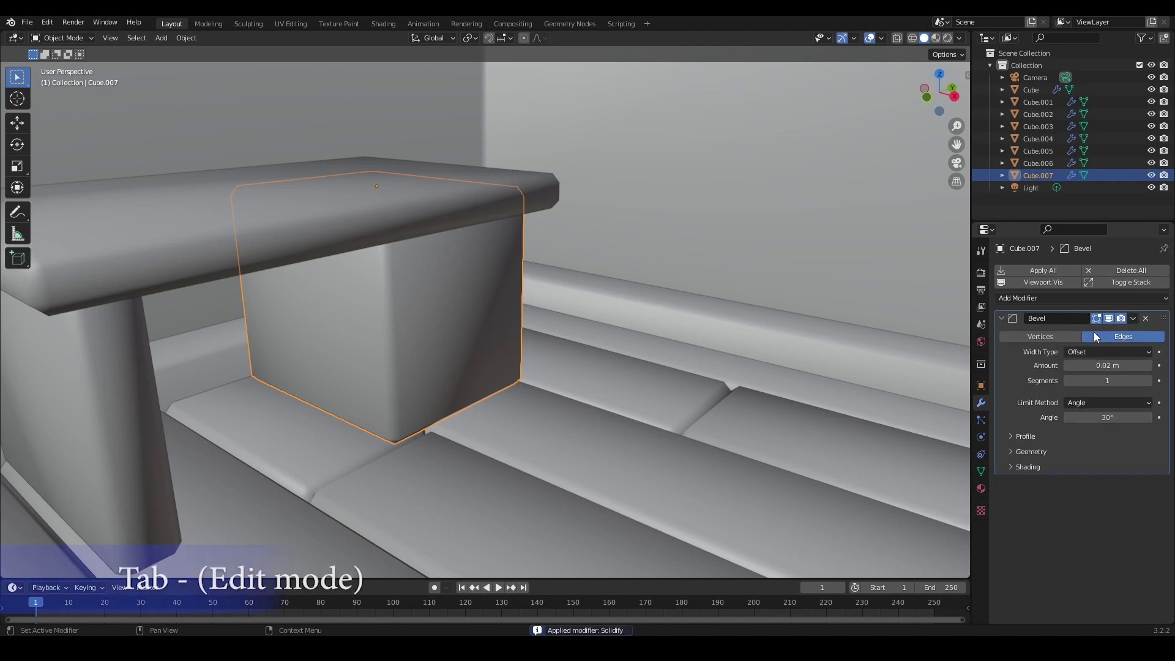
key(ctrl+z)
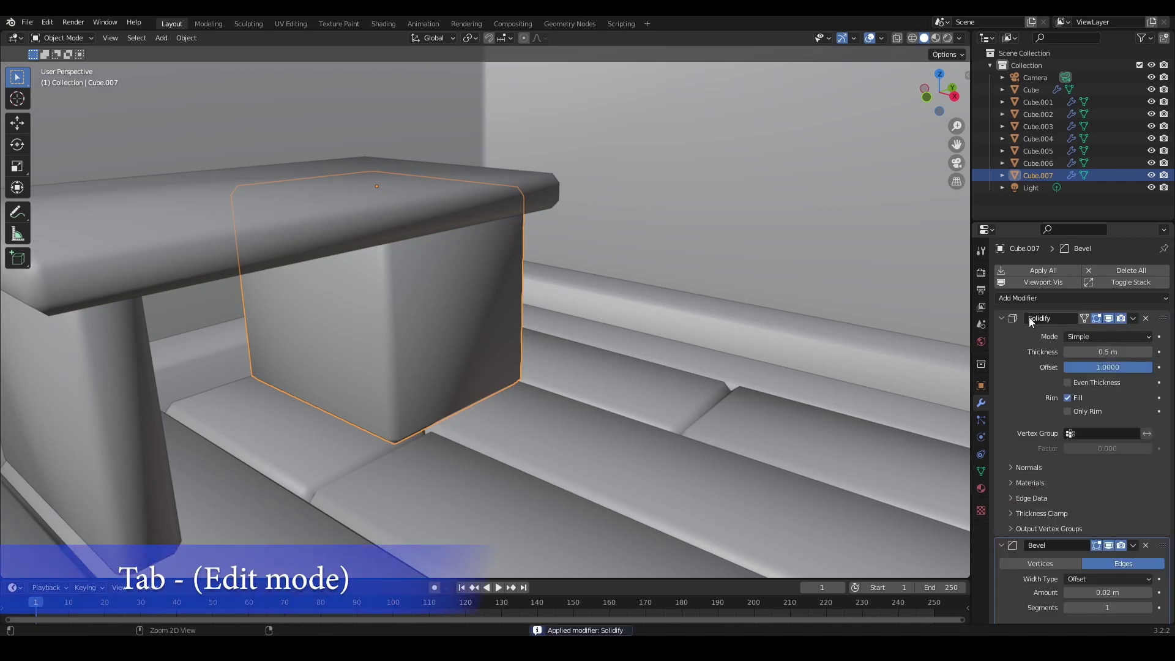
- Apply the Solidify modifier on the widened leg block, keeping its Bevel modifier, and reselect the block
key(ctrl+a)
scroll(541, 317, down, 4)
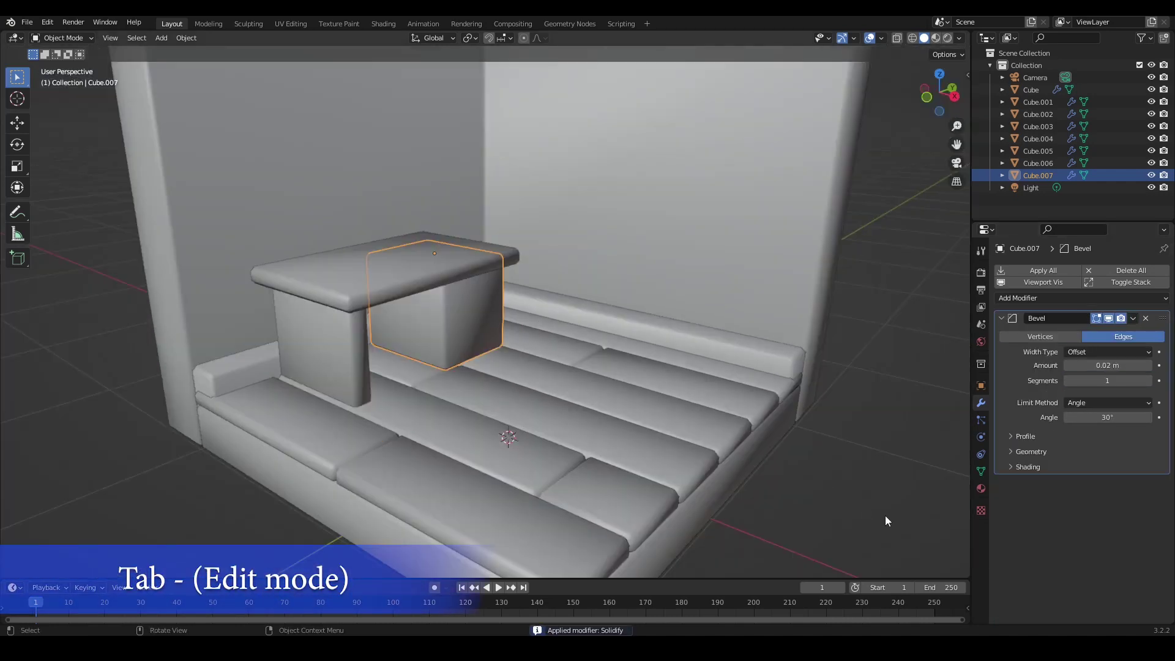
click(885, 516)
scroll(447, 333, up, 2)
click(446, 332)
scroll(431, 313, up, 1)
- In Edit Mode, halve the block with a horizontal loop cut and inset its two front faces together about 0.027 m
key(Tab)
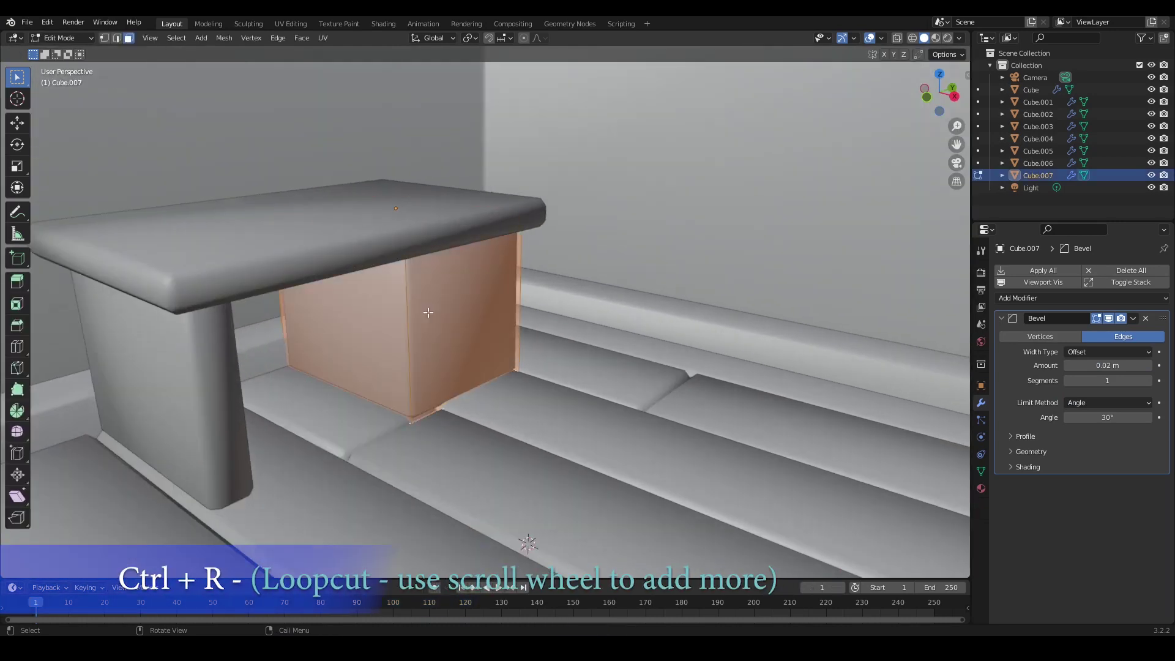
key(ctrl+r)
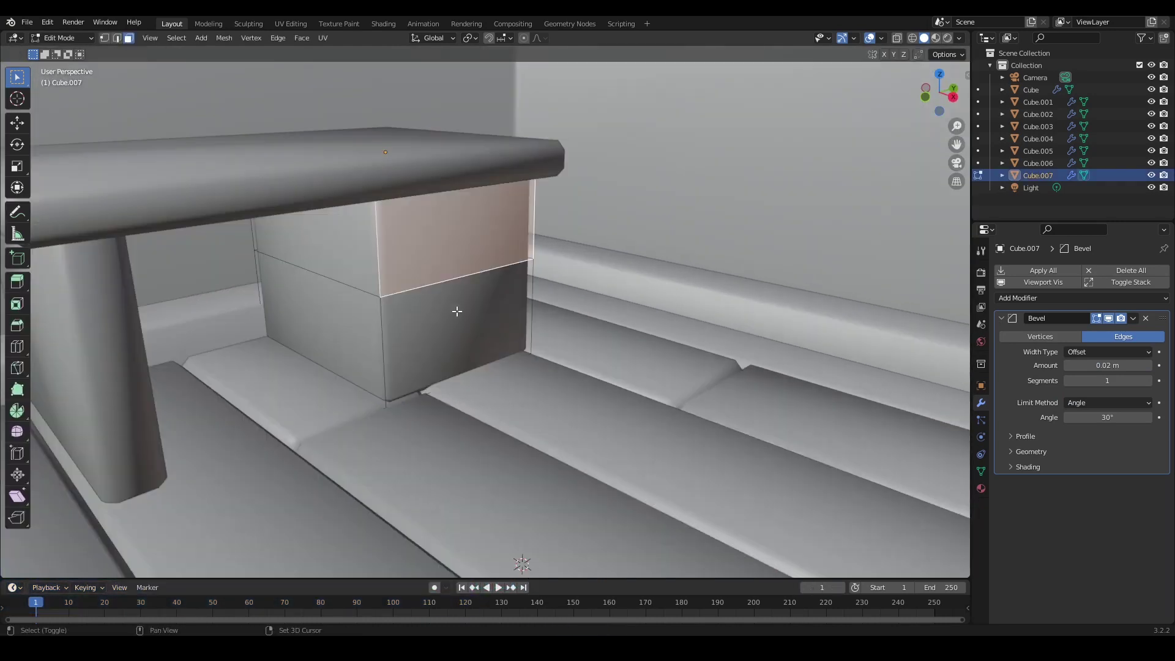
click(454, 309)
key(i)
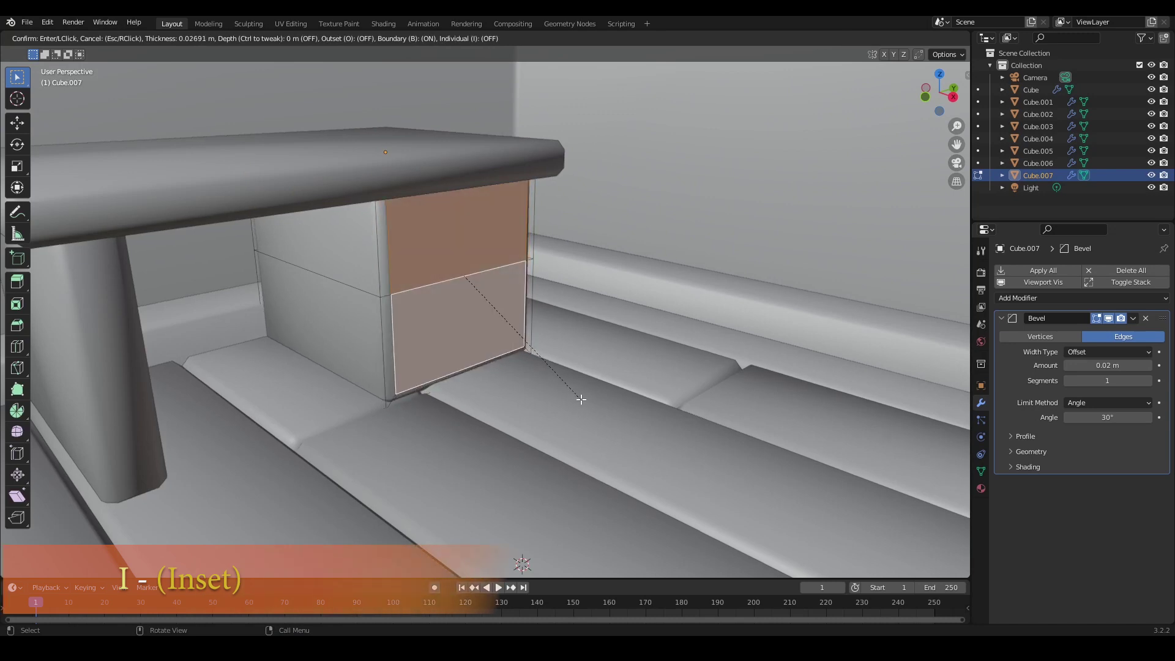
click(580, 398)
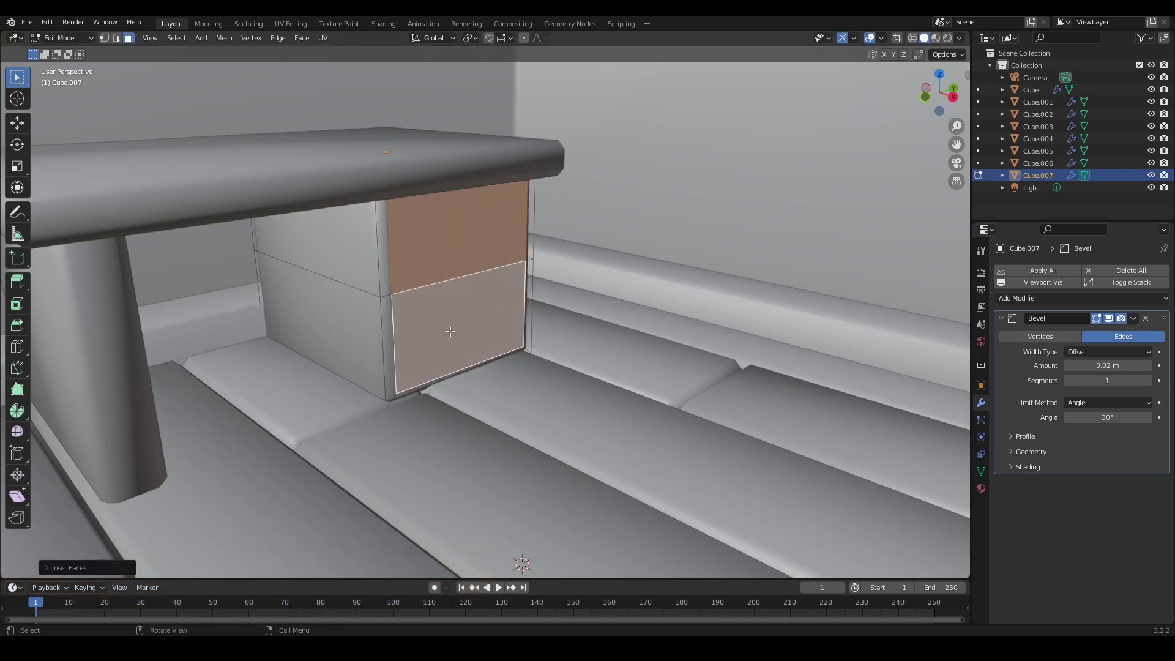
- Inset the two front faces individually about 0.018 m and extrude them about 0.26 m into the block as drawer openings
key(i)
key(i)
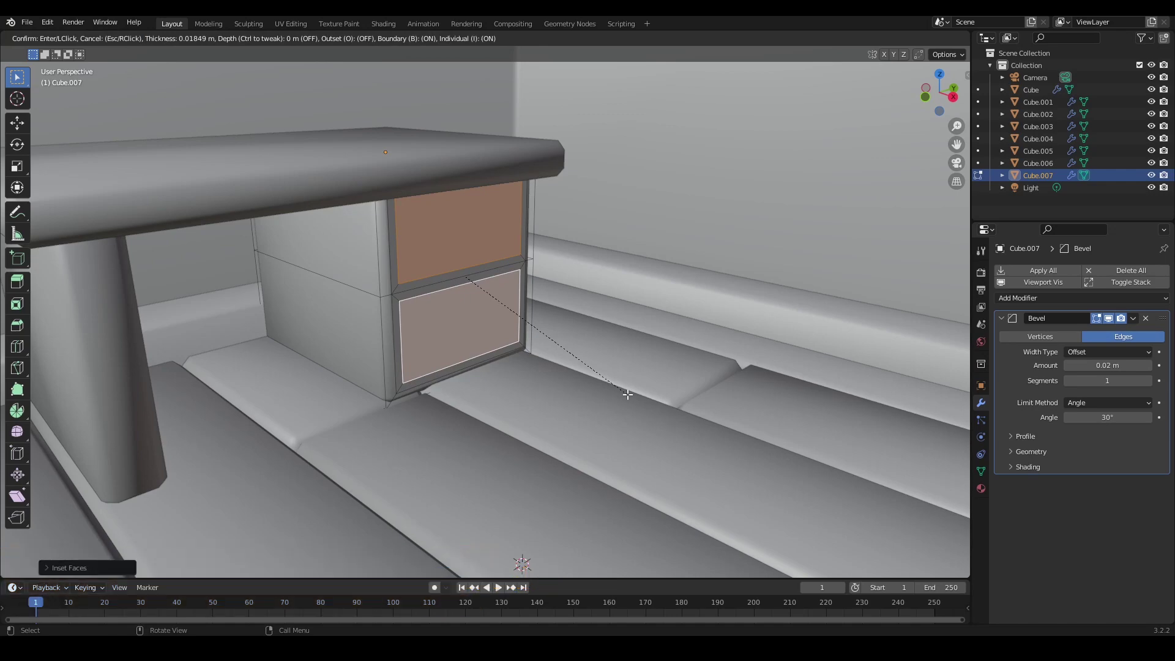
click(627, 394)
middle_drag(627, 394, 563, 377)
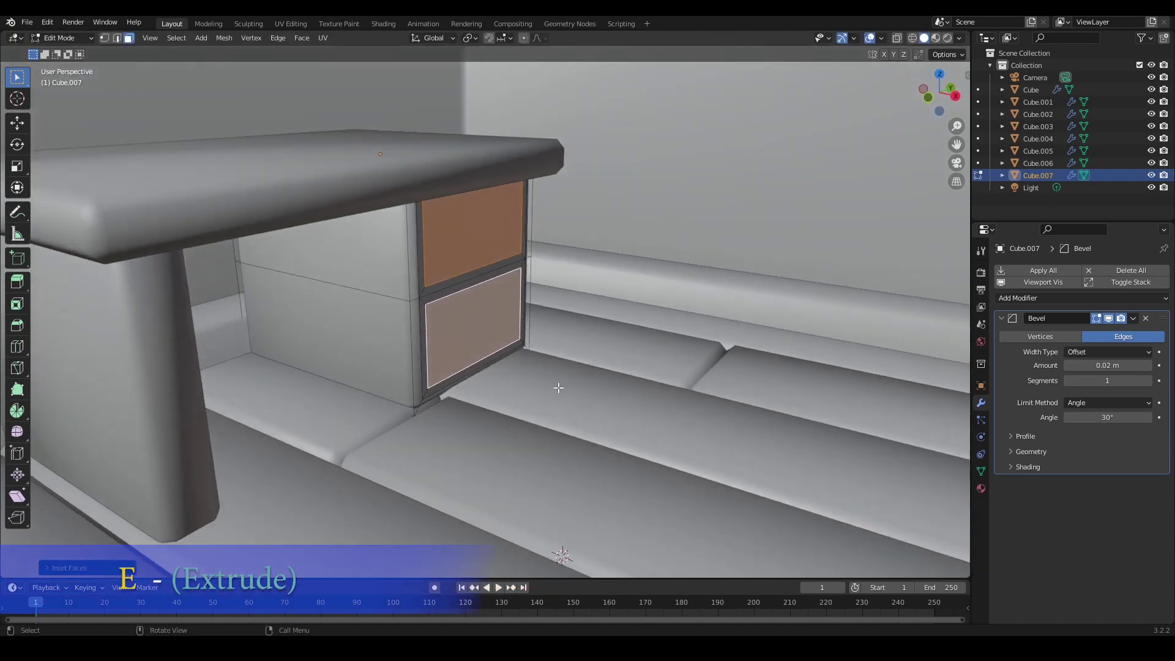
key(e)
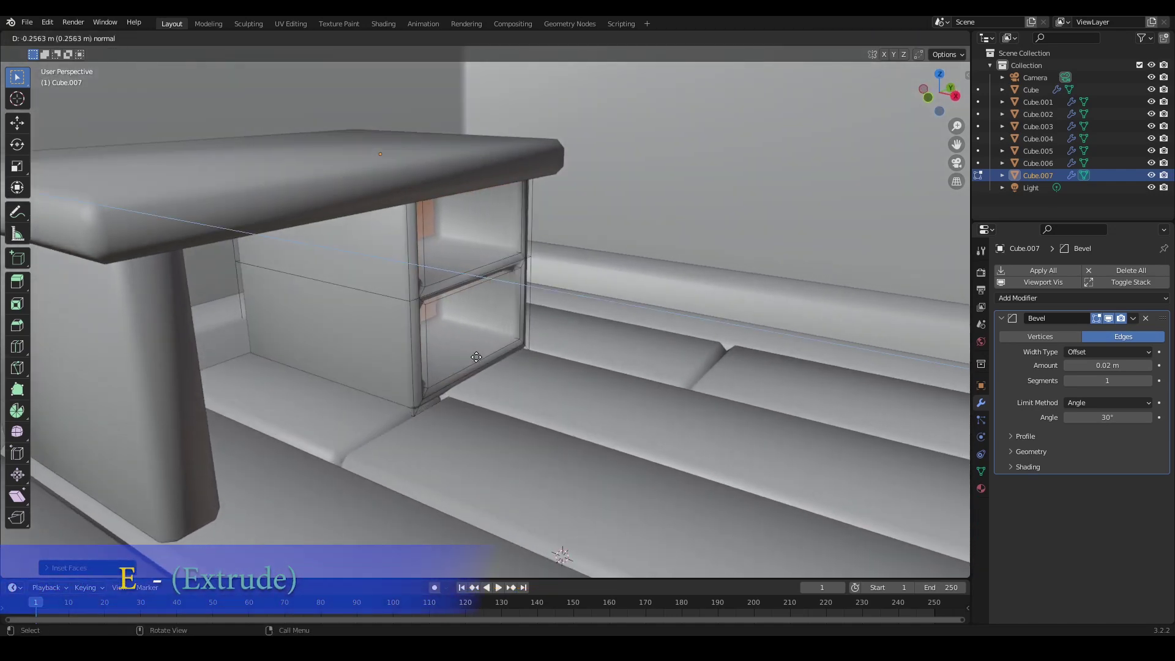
click(476, 357)
middle_drag(476, 356, 514, 363)
- Duplicate the recessed faces in place and extrude the copies about 0.27 m outward to fill the openings with drawers
key(shift+d)
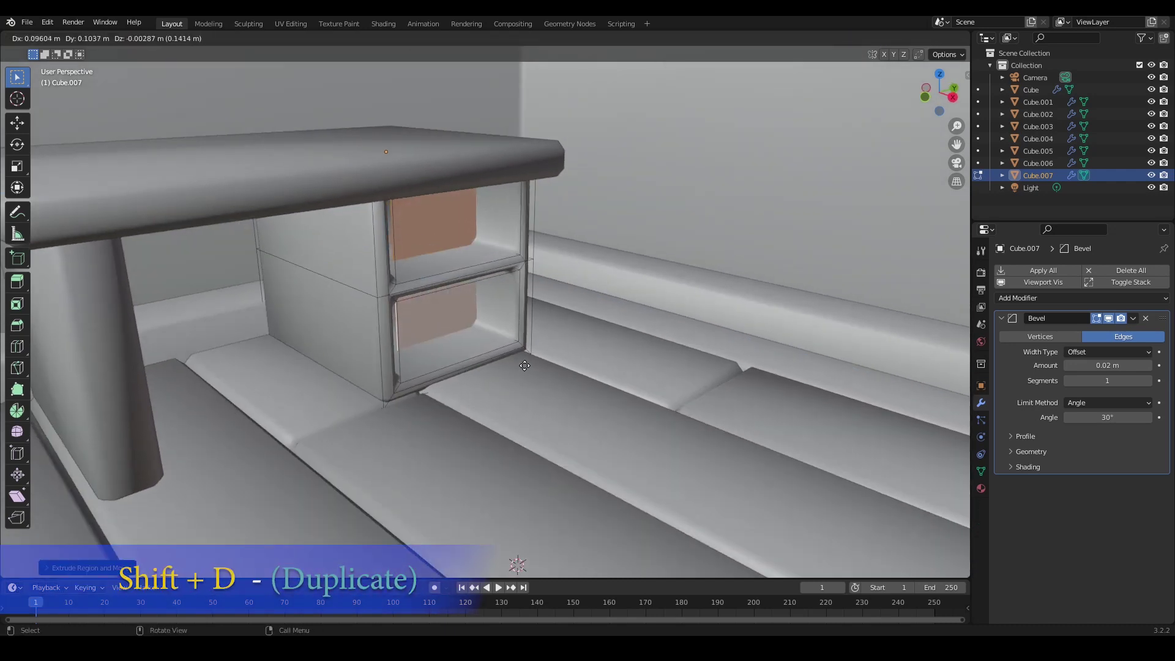
right_click(525, 365)
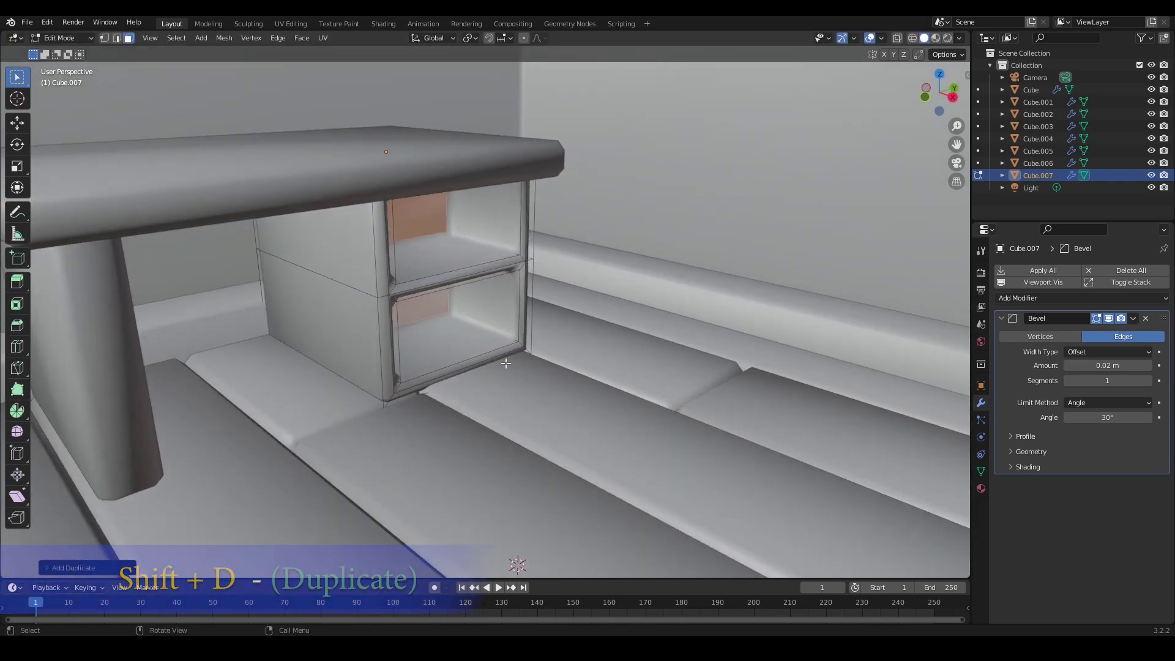
key(e)
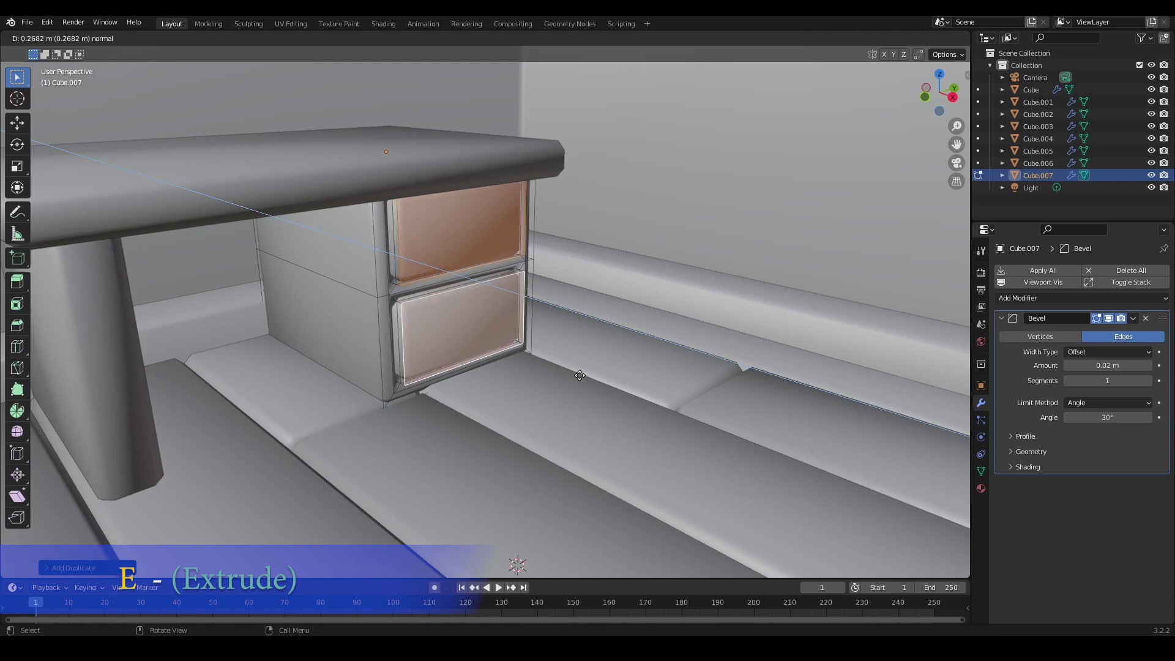
click(575, 375)
key(Tab)
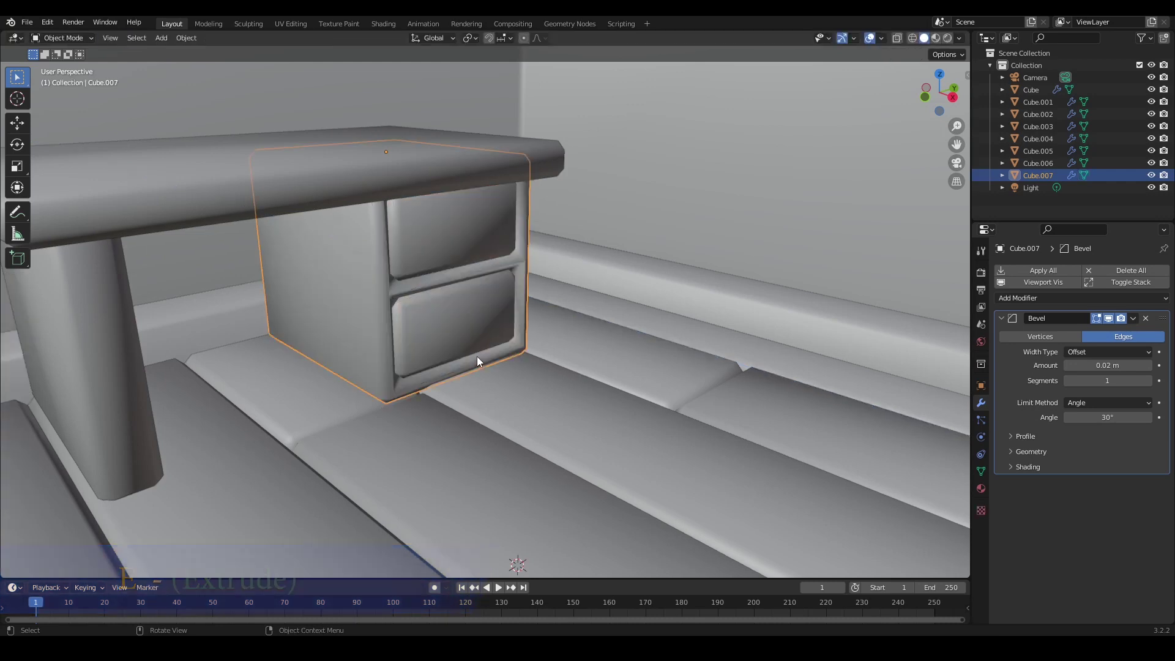
- Select the lower drawer's front face in Edit Mode and snap the 3D cursor to it
key(alt+a)
middle_drag(476, 356, 442, 363)
scroll(476, 356, up, 3)
click(539, 266)
key(Tab)
click(543, 256)
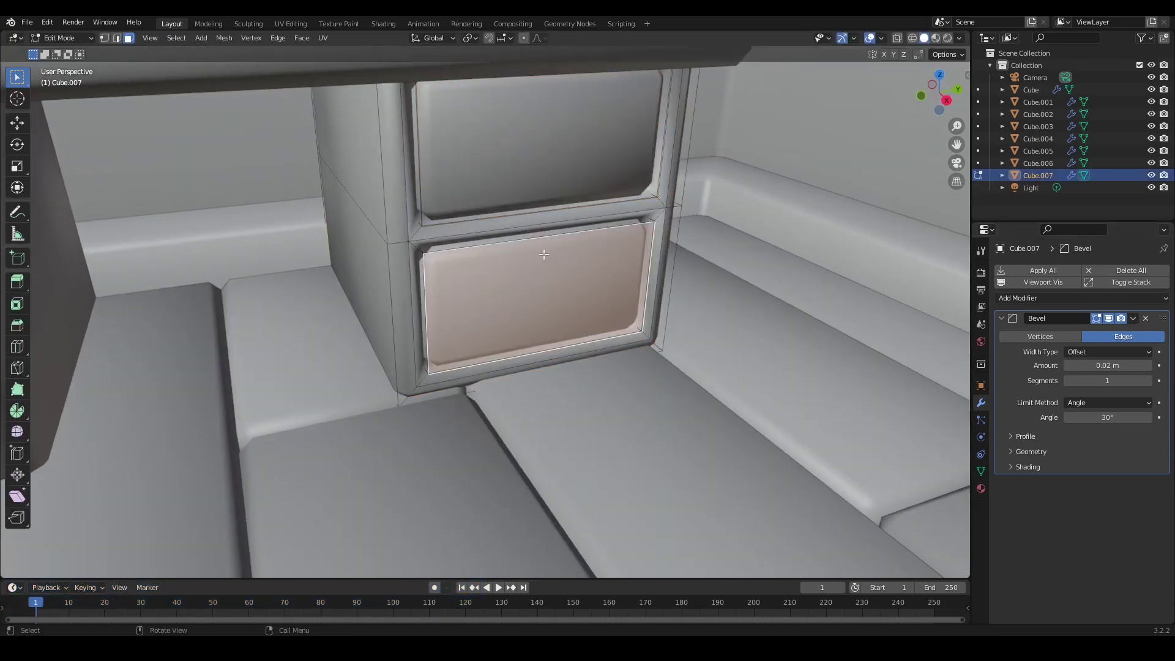
key(shift+s)
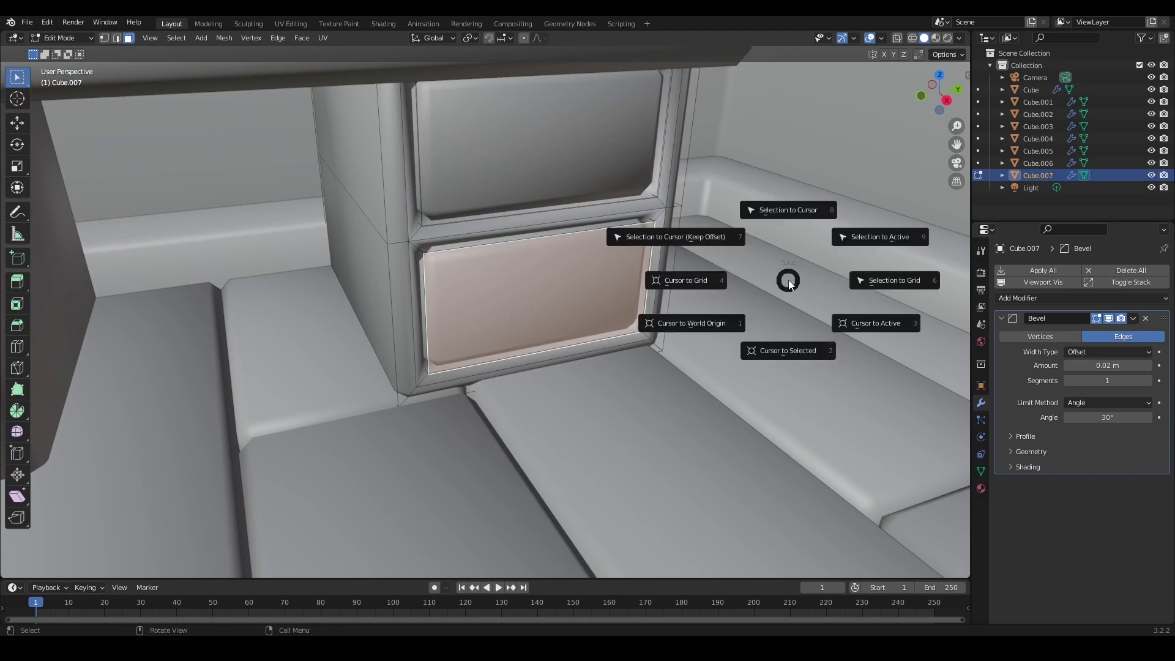
click(788, 350)
middle_drag(753, 312, 722, 281)
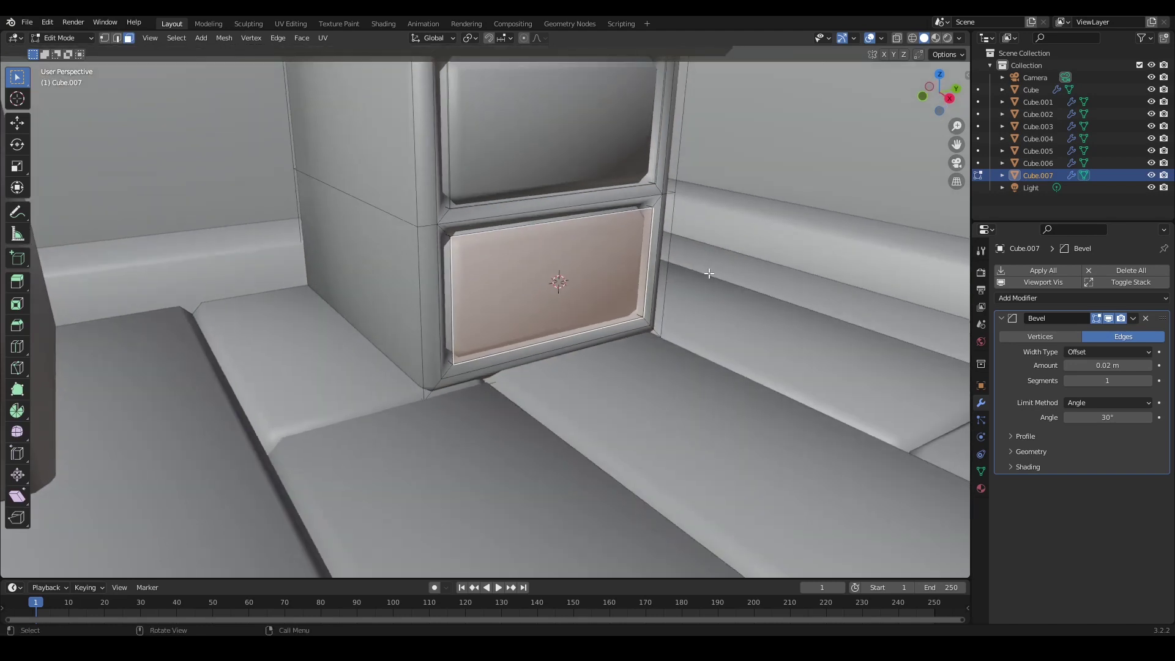
- Add a UV sphere at the 3D cursor and scale it down to a small knob on the lower drawer
key(shift+a)
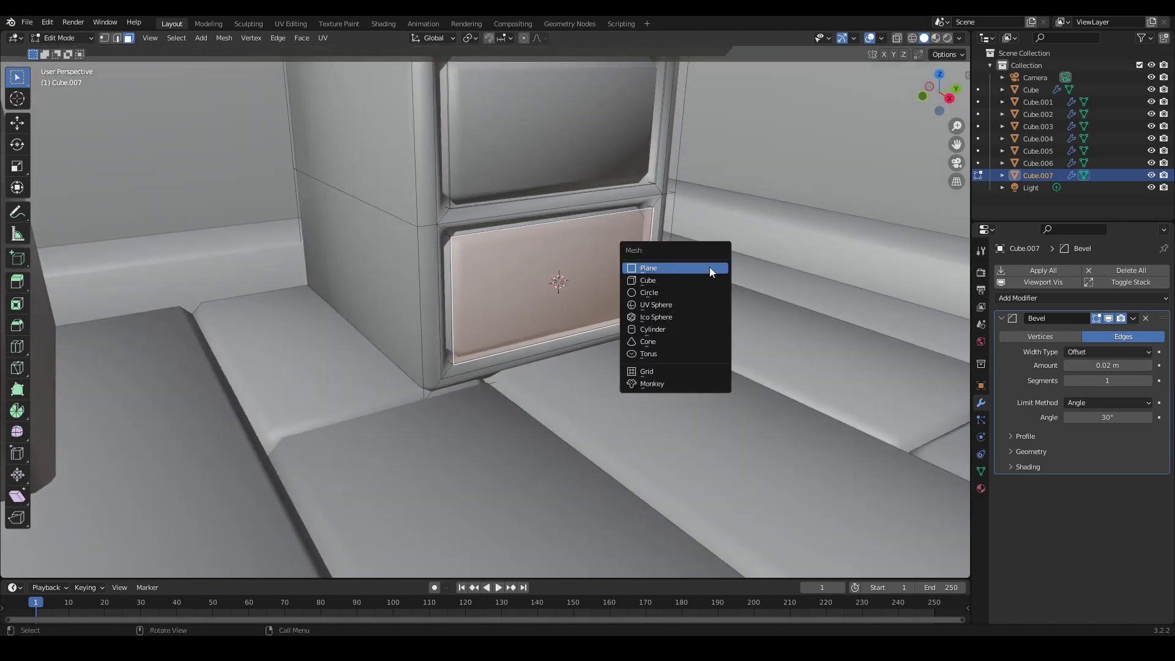
click(666, 304)
key(s)
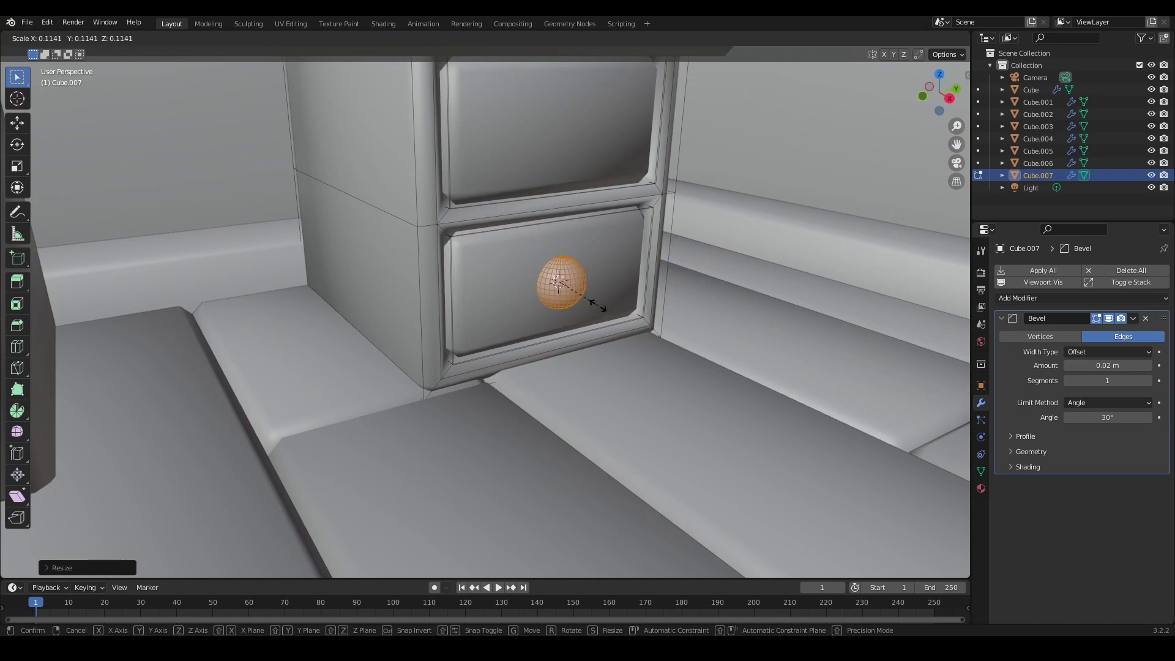
click(601, 306)
- Raise the knob slightly along Z above the drawer front's centre and adjust its overall size
key(g)
key(z)
click(669, 353)
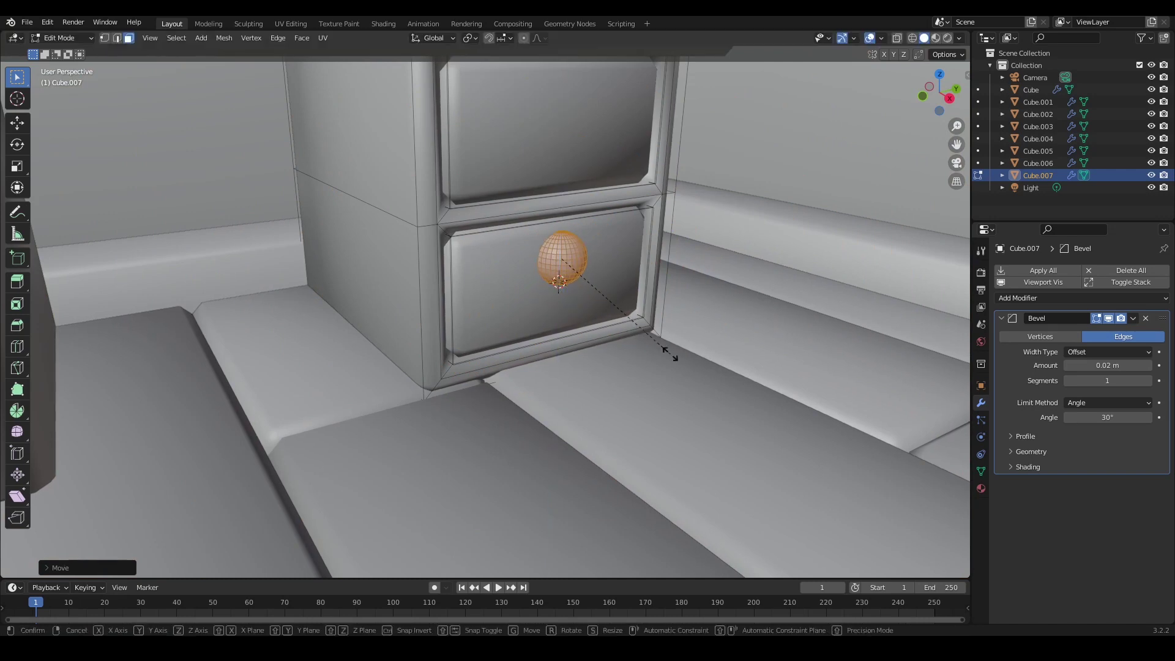
click(663, 336)
- Flatten the knob slightly, shift it outward along X from the drawer front, and return to Object Mode
mouse_move(663, 336)
middle_down()
mouse_move(697, 333)
mouse_move(675, 350)
middle_up()
scroll(692, 335, up, 2)
key(s)
key(y)
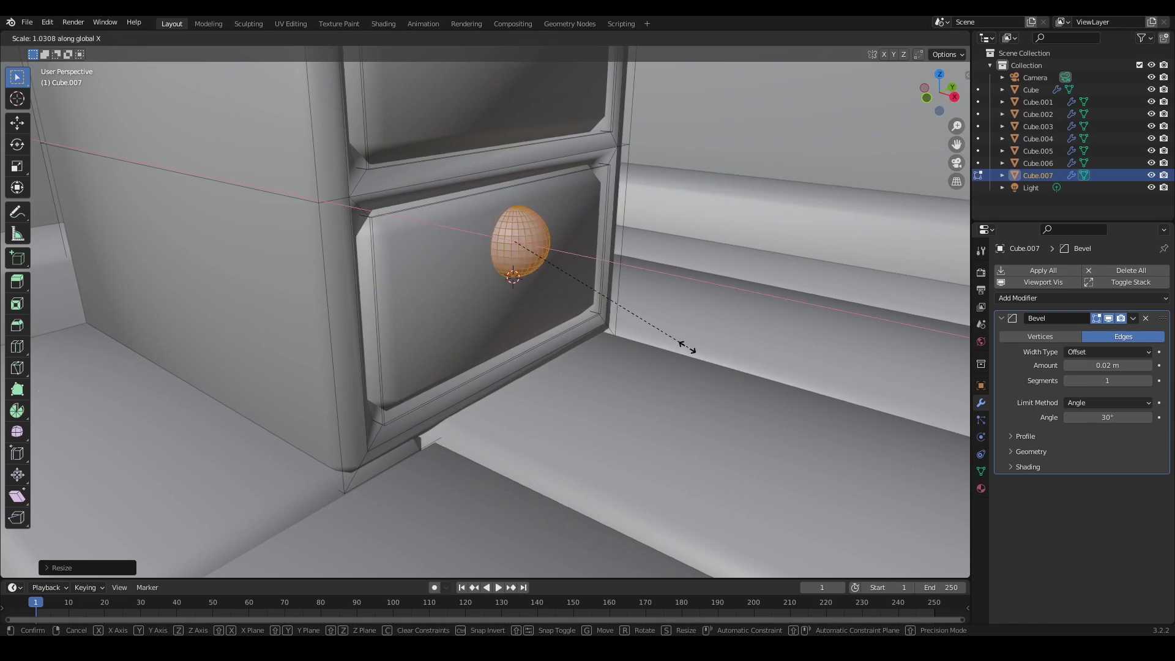
click(642, 322)
key(g)
key(x)
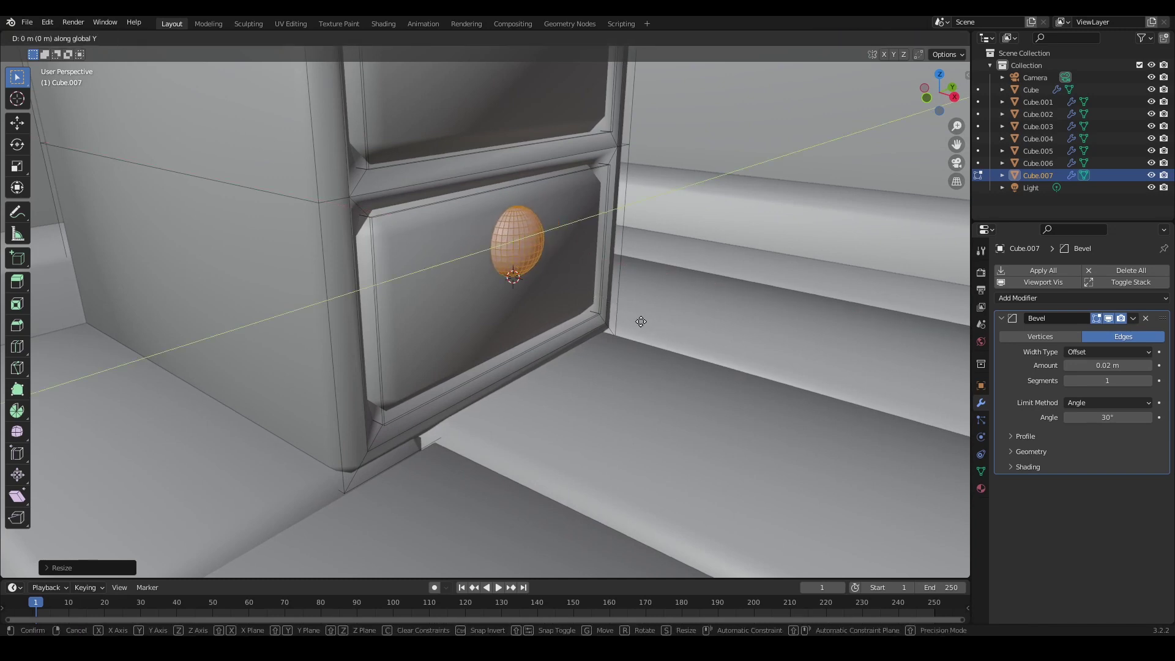
click(651, 326)
key(Tab)
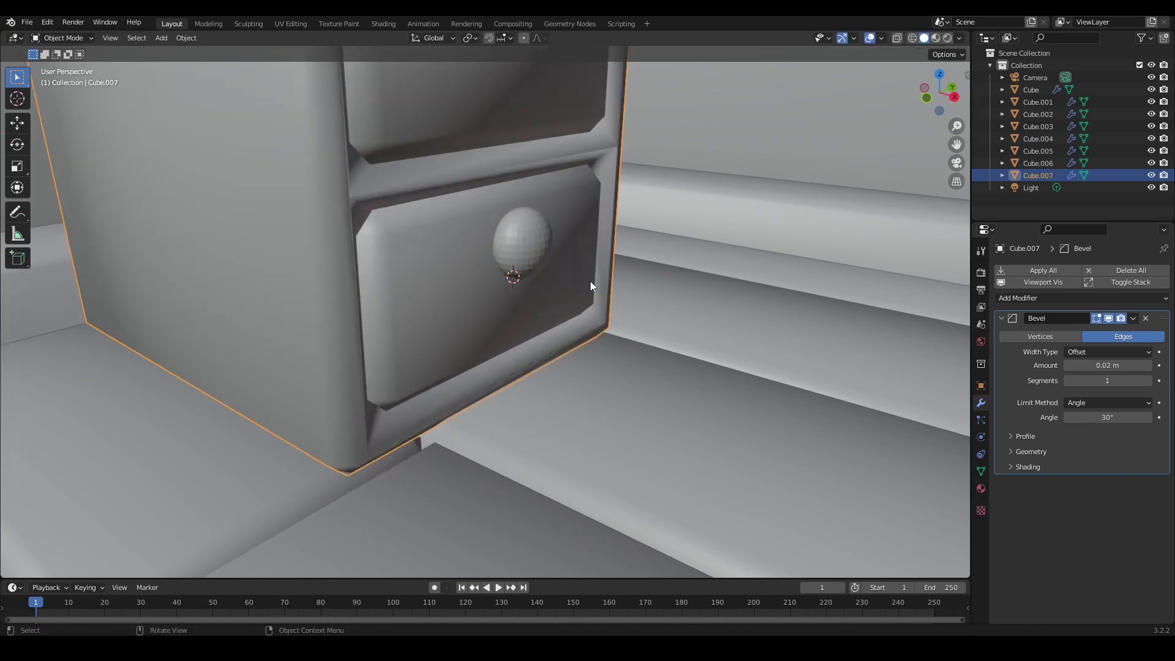
- Duplicate the lower drawer's knob up onto the upper drawer front in Edit Mode and return to Object Mode
middle_drag(589, 280, 531, 273)
key(Tab)
key(shift+d)
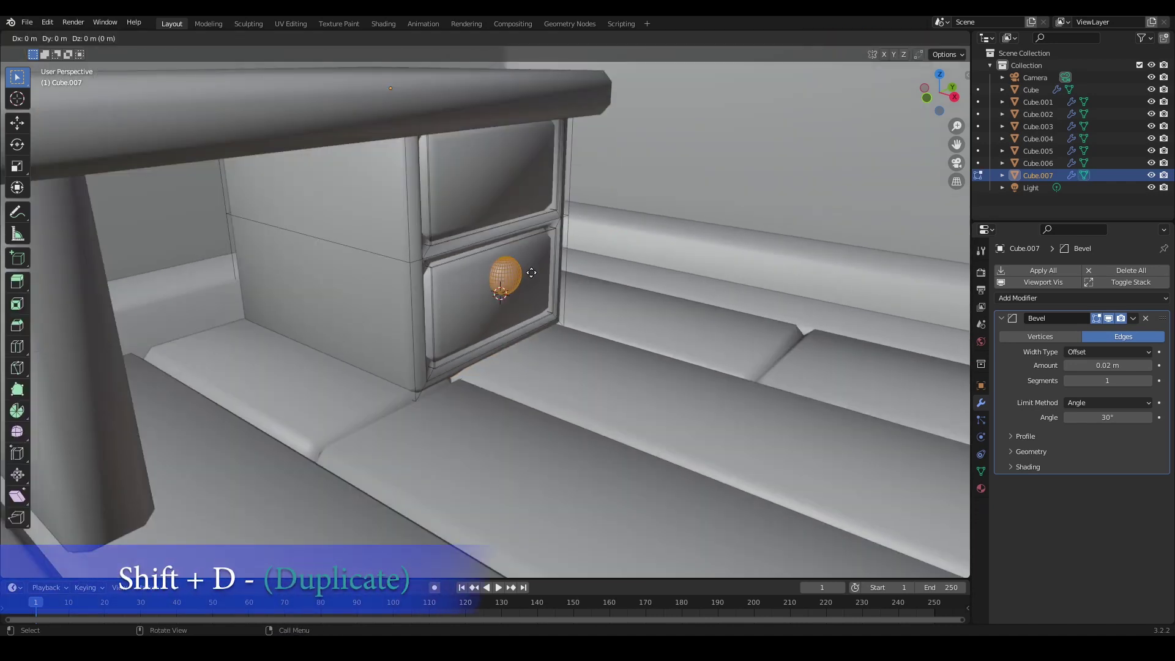
click(550, 153)
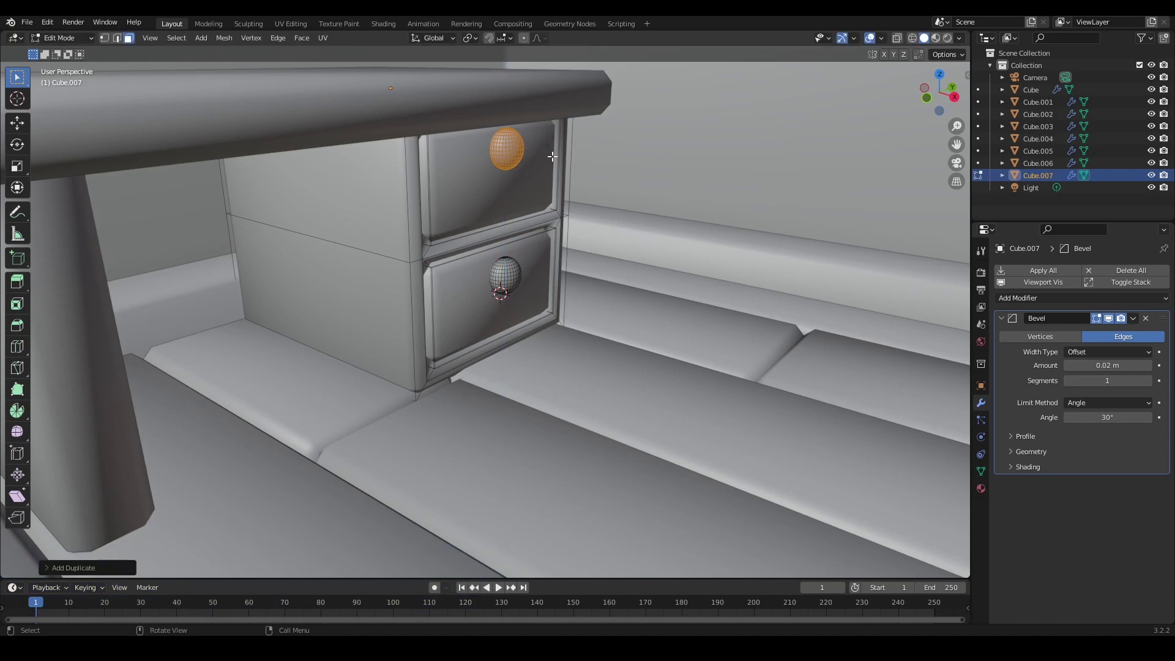
key(Tab)
scroll(555, 251, down, 5)
middle_drag(908, 466, 574, 293)
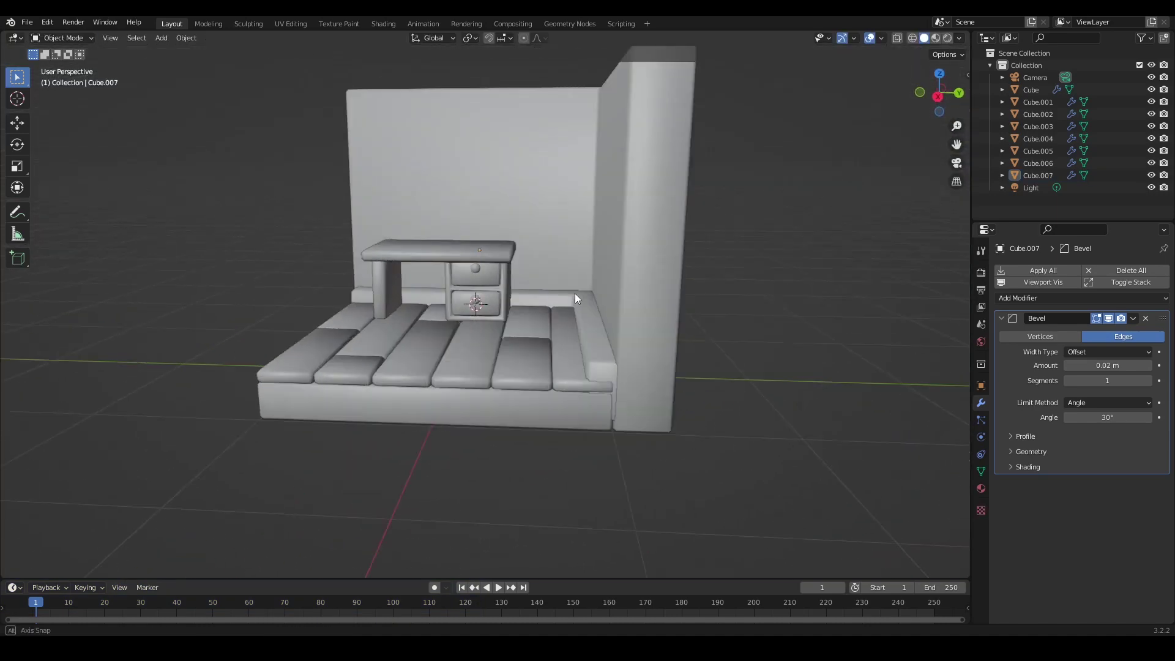
- Duplicate the desktop slab in place and rotate the copy 90° about the Y axis to stand it upright
key(shift+d)
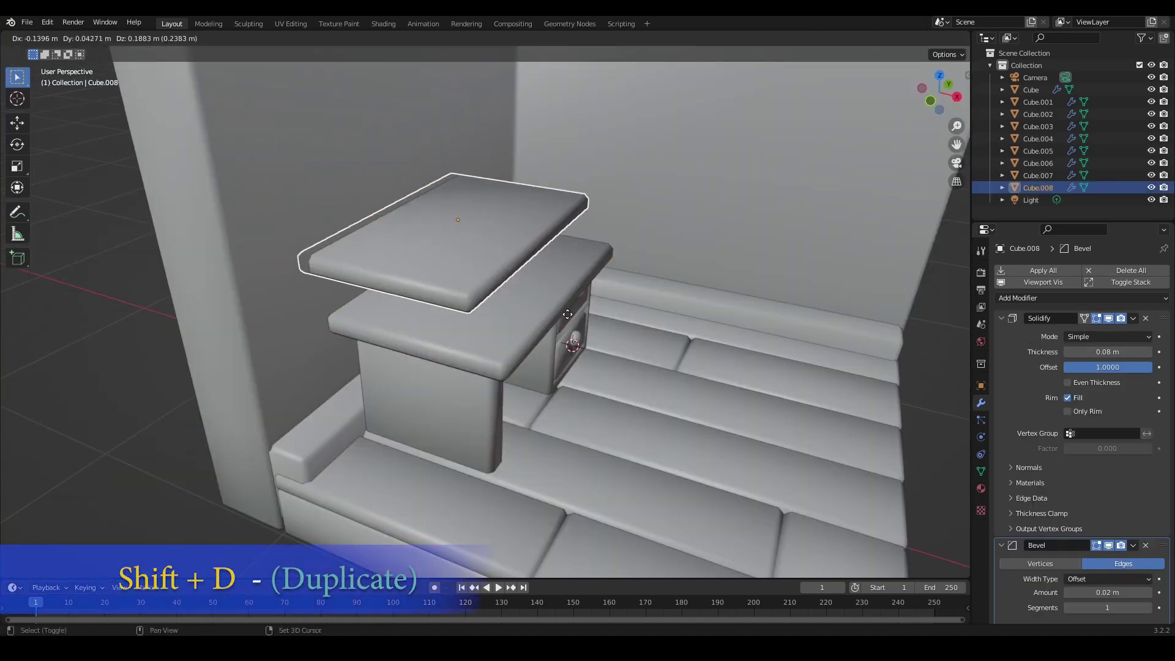
key(Escape)
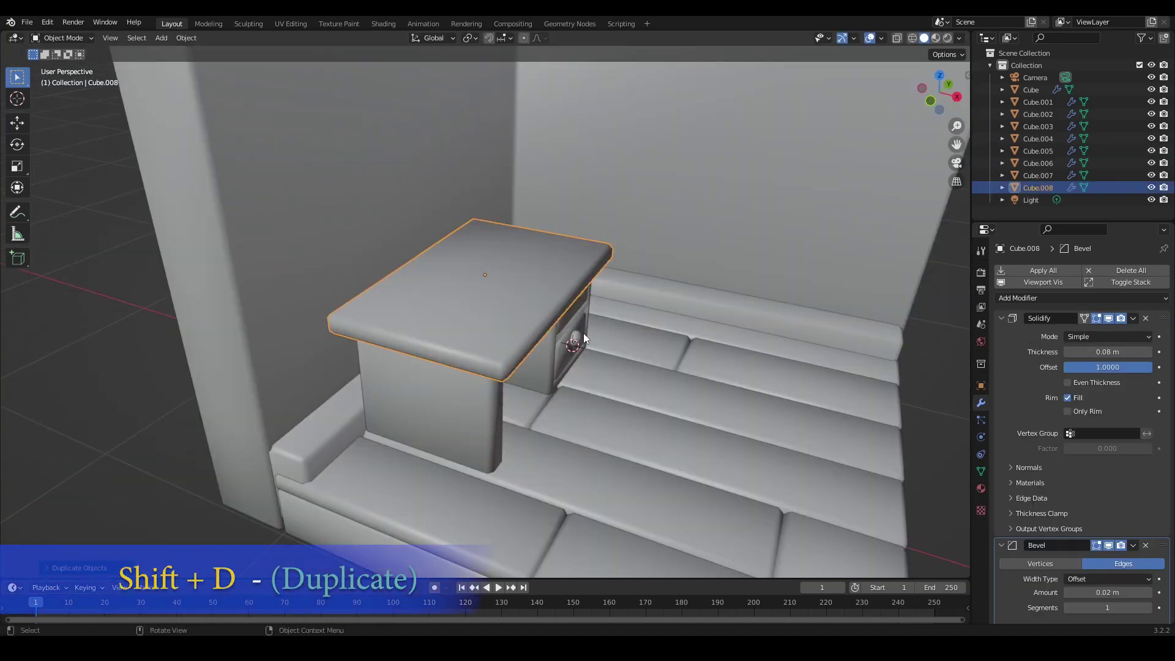
text(ry)
text(90)
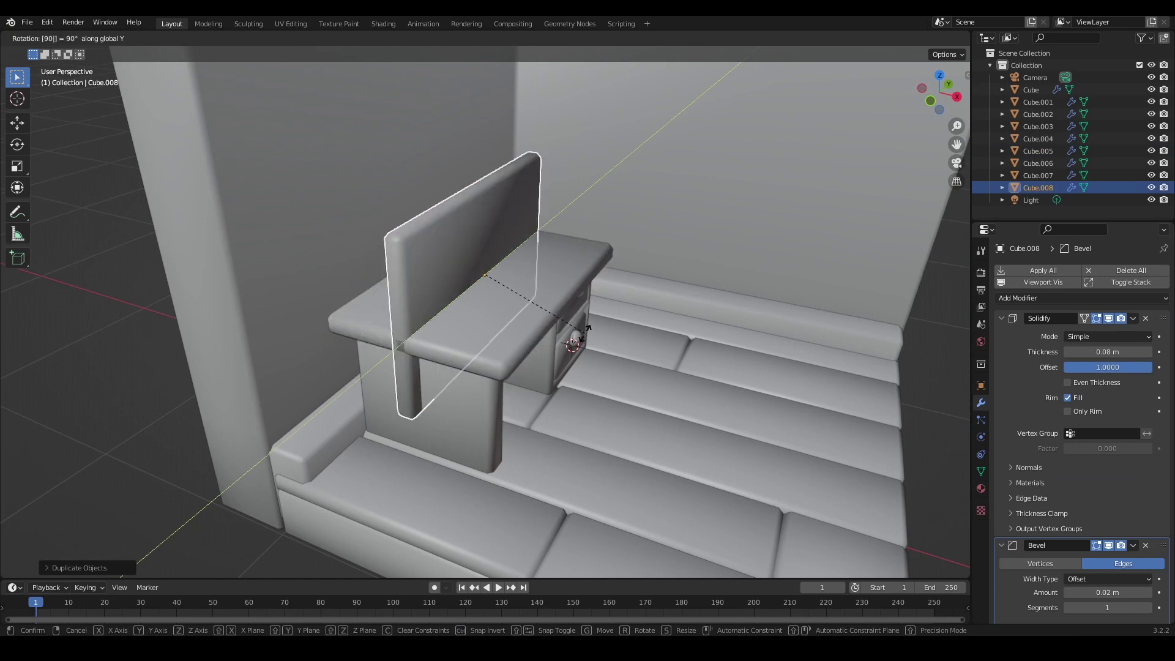
key(Return)
- Scale the upright panel down to monitor size and raise it along Z so that it stands on the desktop
key(s)
click(677, 385)
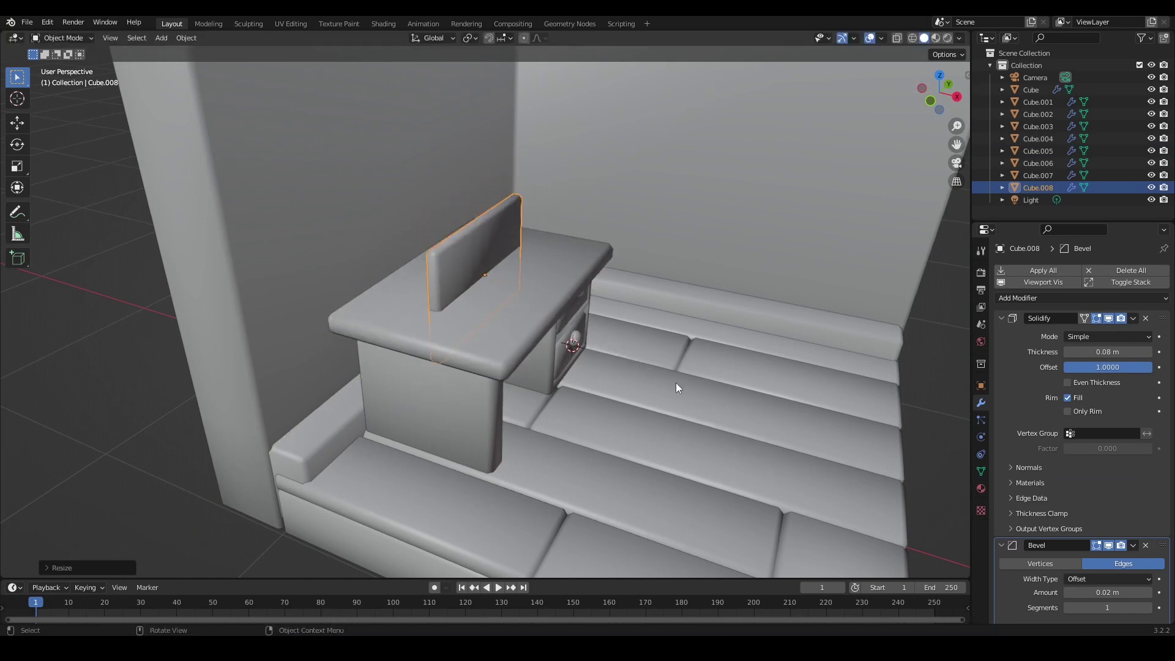
key(g)
key(z)
click(717, 416)
key(s)
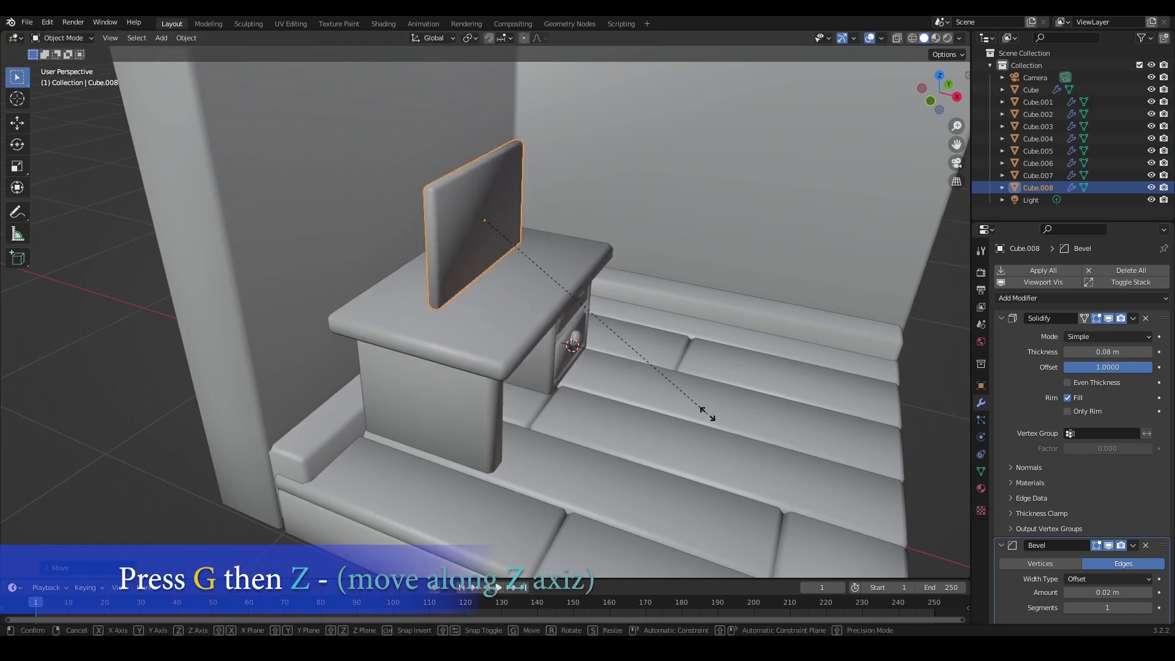
click(656, 340)
- Apply the monitor panel's transform and set its Solidify thickness to 0.05 m and Bevel amount to 0.01 m
middle_drag(654, 339, 497, 237)
key(ctrl+a)
click(677, 285)
scroll(550, 243, up, 4)
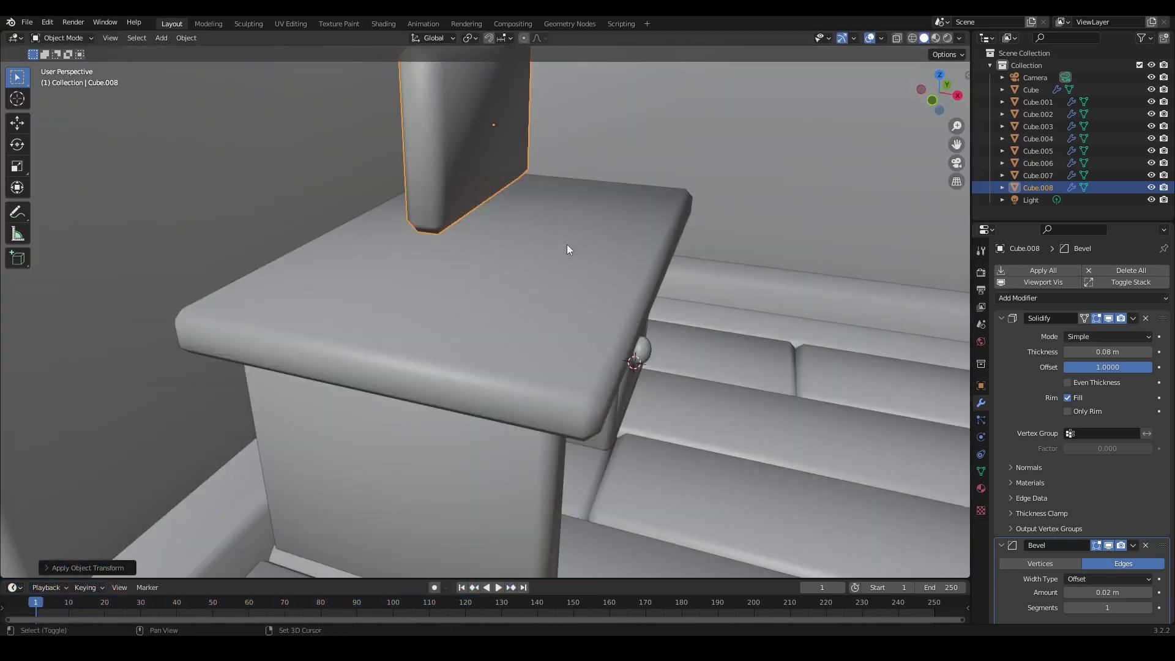
shift+middle_drag(567, 244, 552, 316)
scroll(553, 316, down, 1)
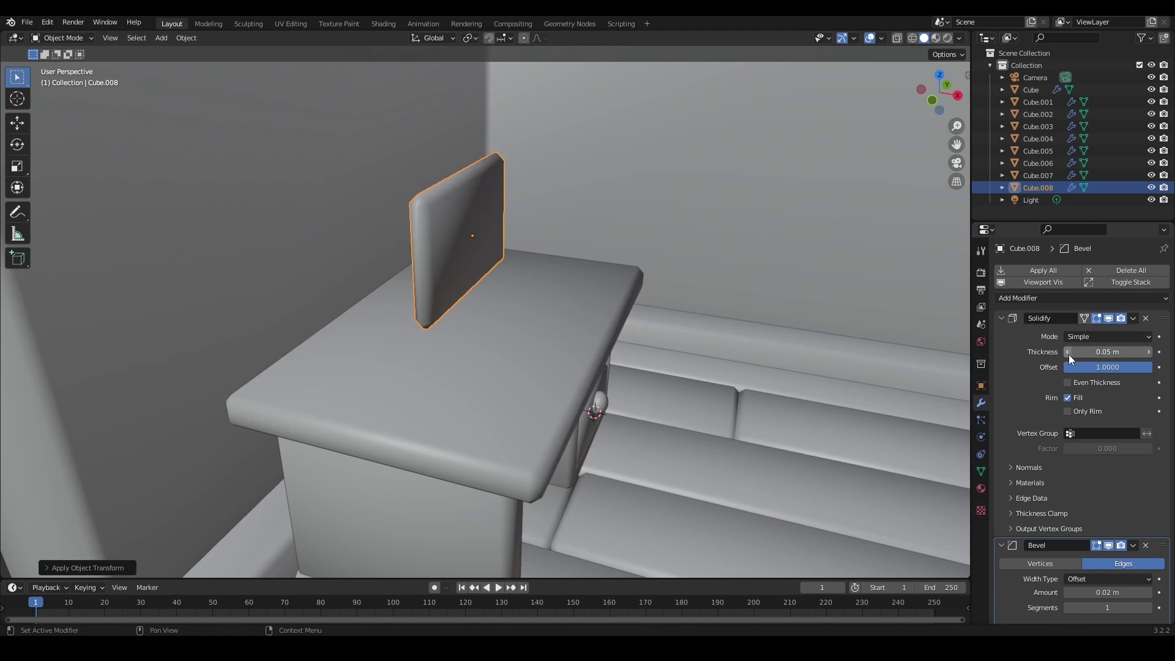
scroll(1070, 359, down, 3)
click(1065, 512)
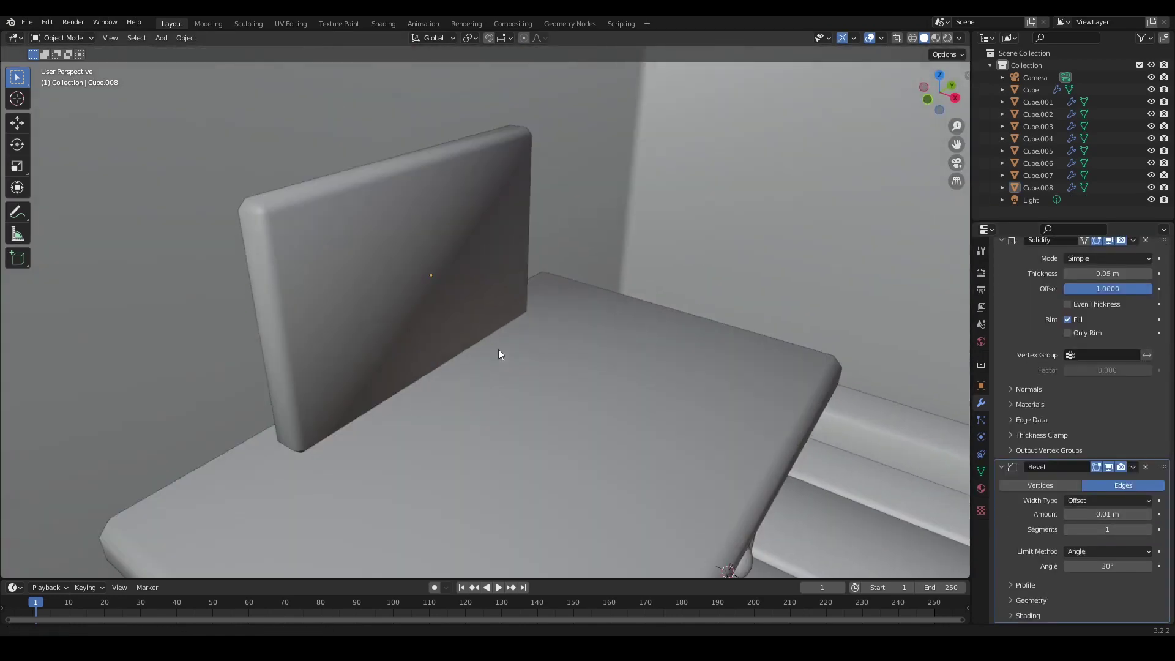
- Apply the monitor's Solidify modifier and inset its front face in Edit Mode to form a narrow frame
middle_drag(499, 353, 441, 301)
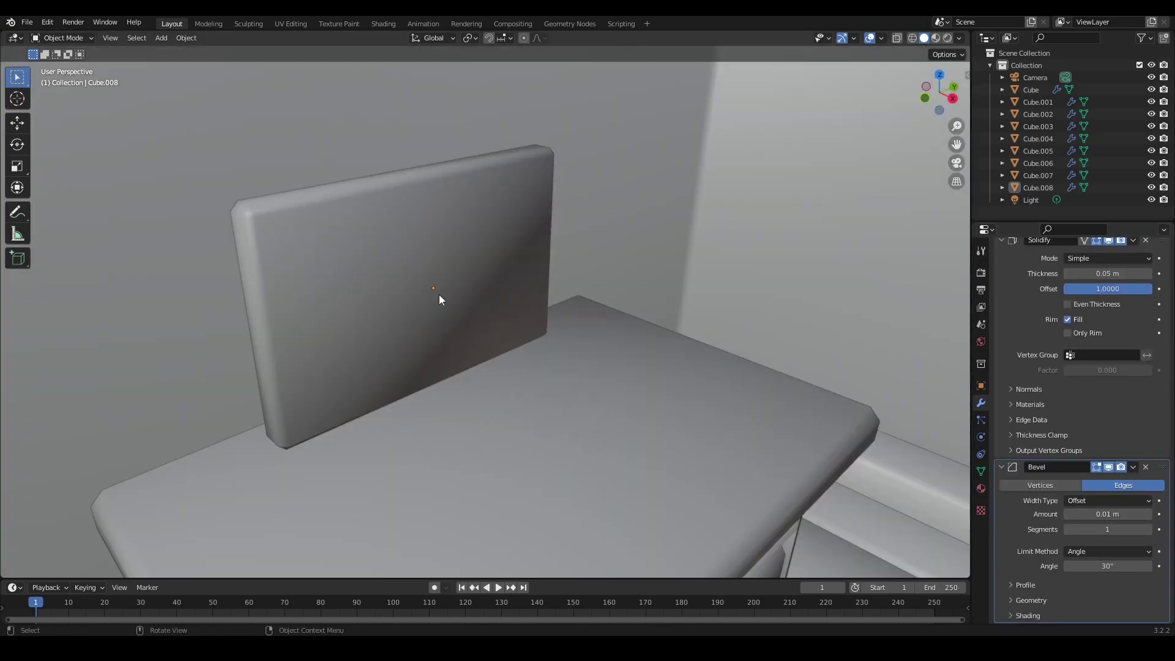
key(Tab)
click(453, 293)
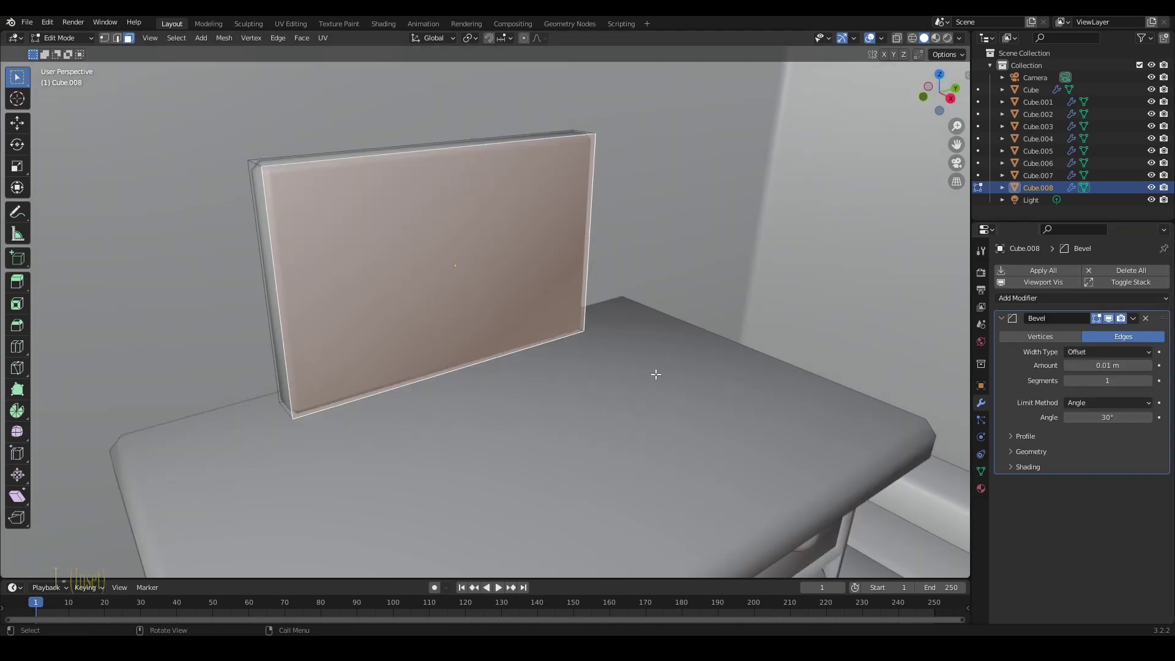
key(i)
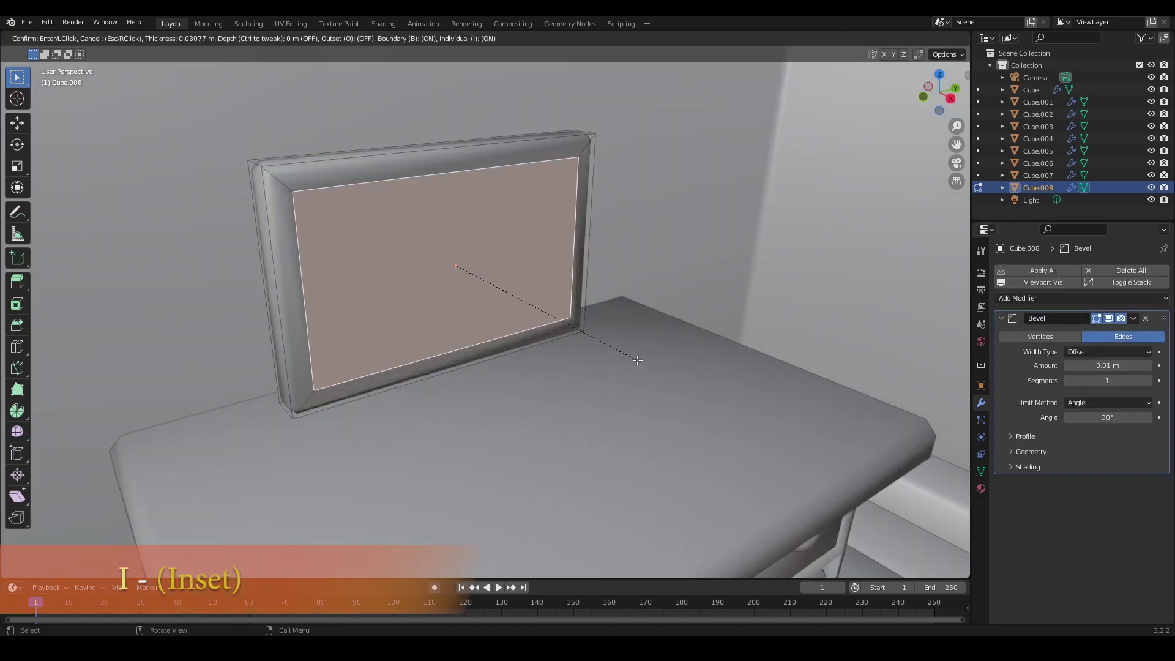
click(630, 392)
- Extrude the inset monitor face inward, scale it down slightly, and return to Object Mode
middle_drag(630, 391, 588, 399)
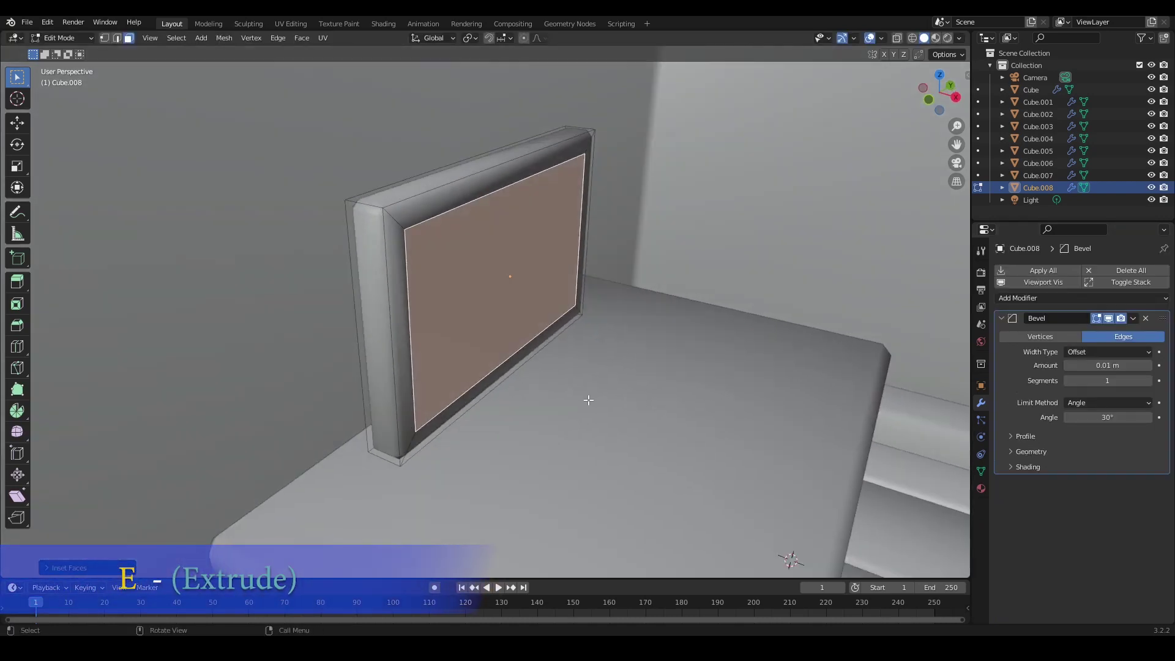
key(e)
click(582, 394)
key(s)
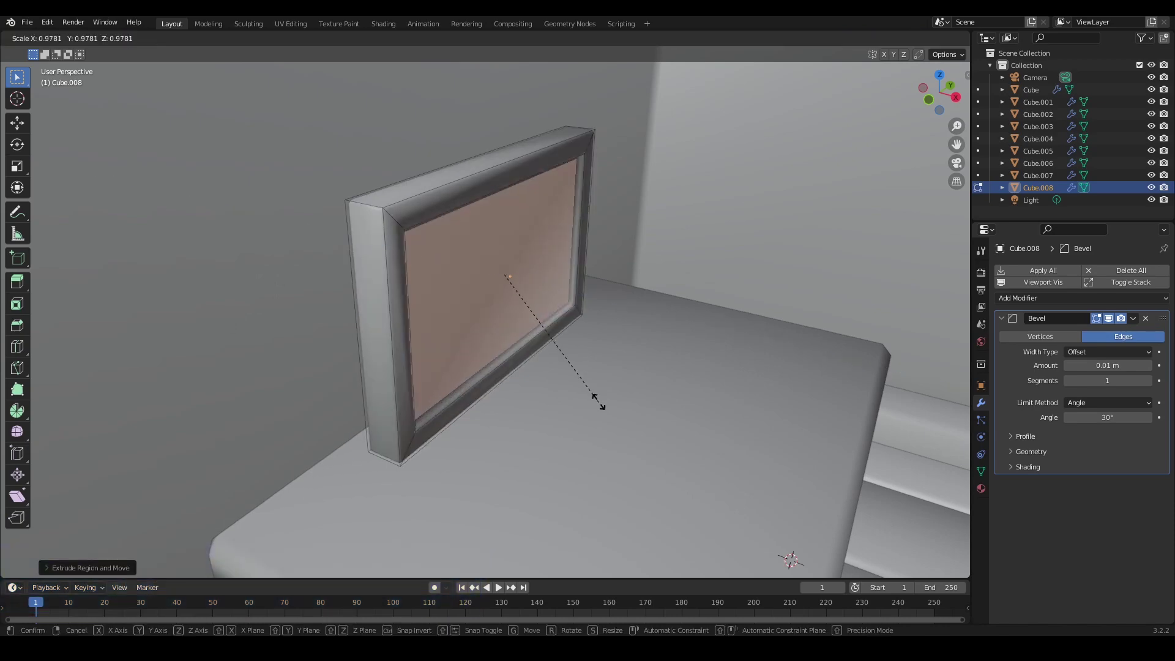
click(597, 400)
middle_drag(584, 390, 537, 360)
key(Tab)
- Extrude the recessed monitor face in Edit Mode to form a raised screen panel inside the frame
scroll(520, 356, down, 8)
key(alt+a)
scroll(486, 291, up, 8)
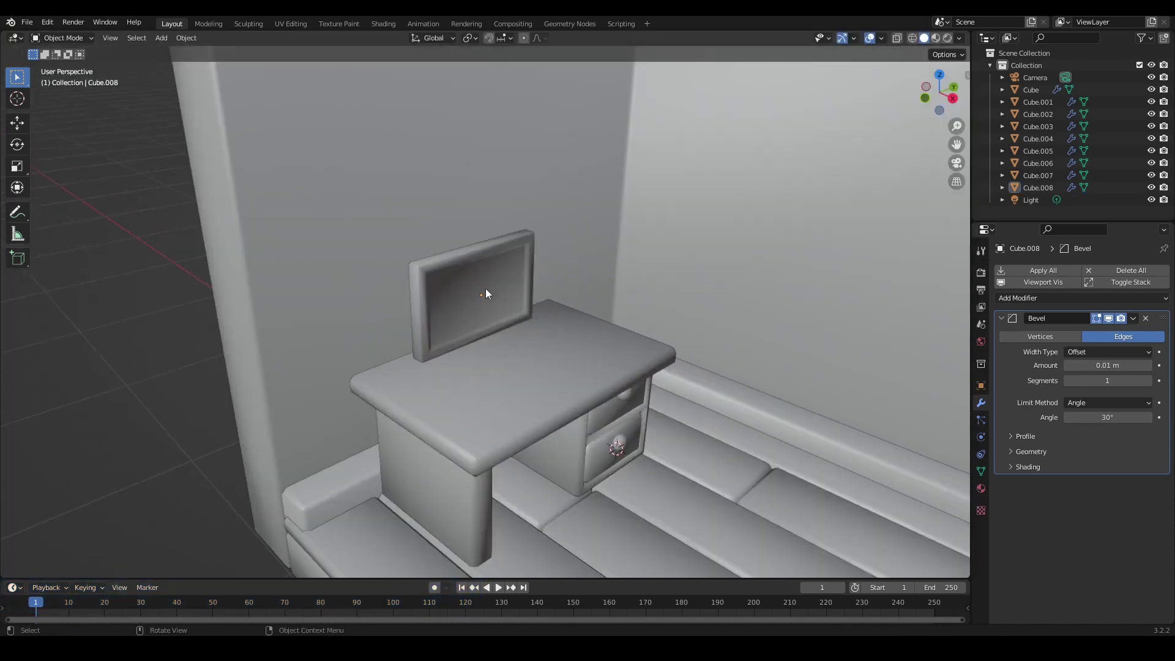
key(Tab)
key(e)
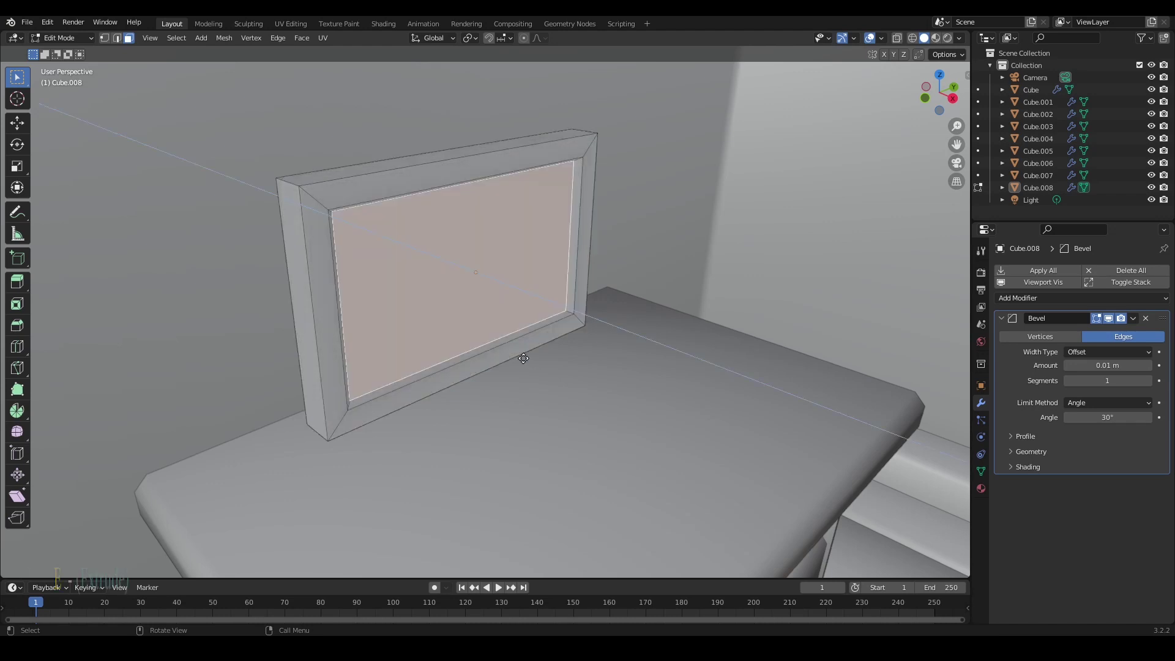
click(548, 367)
key(Tab)
scroll(549, 367, down, 3)
middle_drag(586, 356, 579, 364)
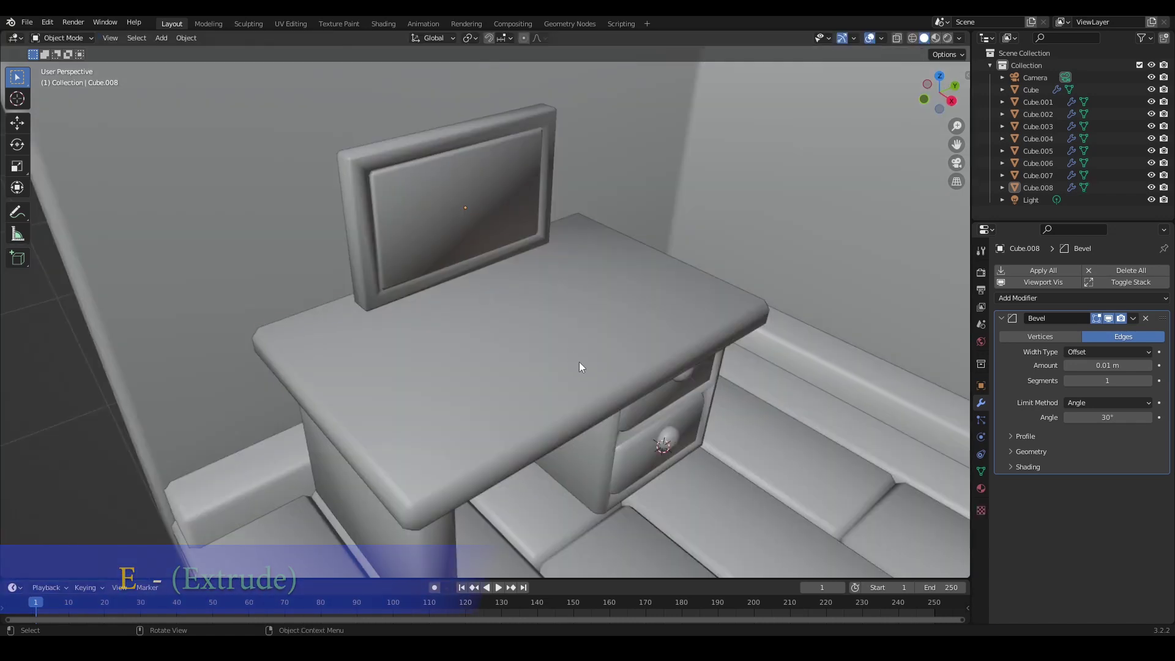
- Duplicate the desktop's top face upward along Z in Edit Mode and scale the copy down to a small slab
click(580, 366)
key(Tab)
click(588, 378)
key(shift+d)
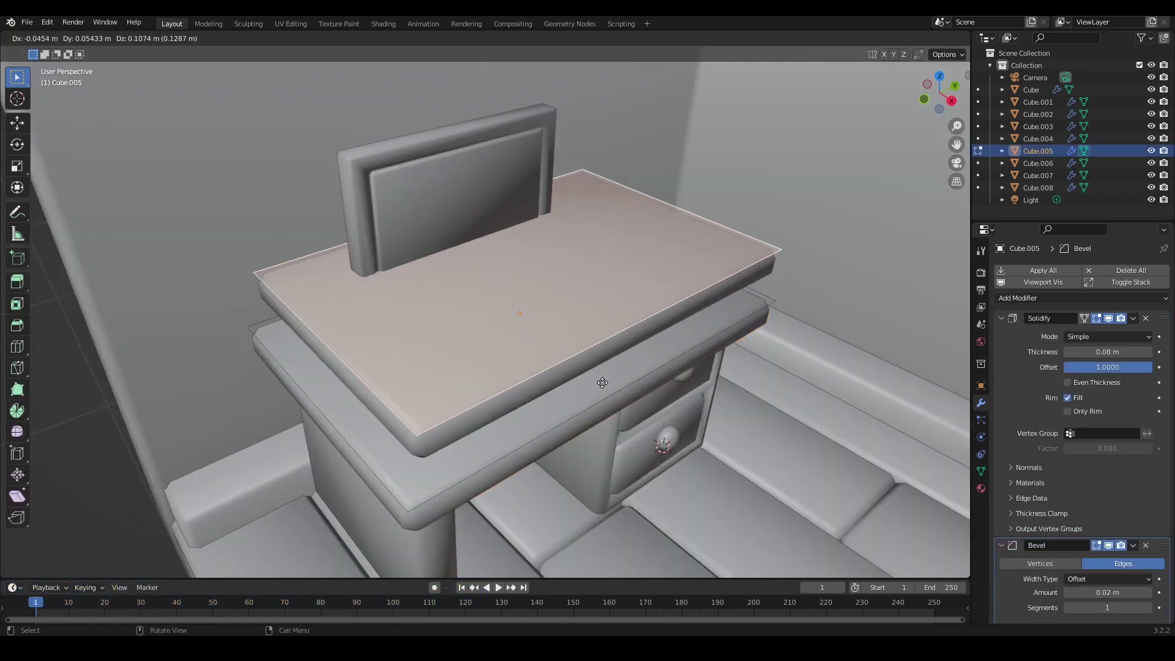
key(z)
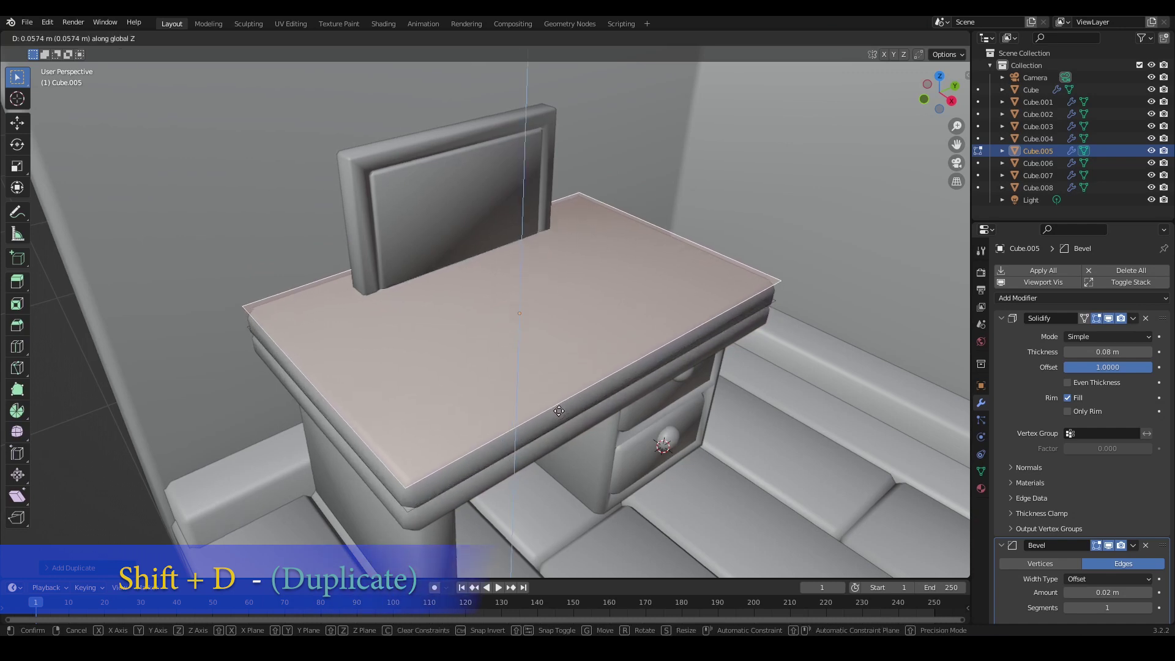
click(558, 413)
key(s)
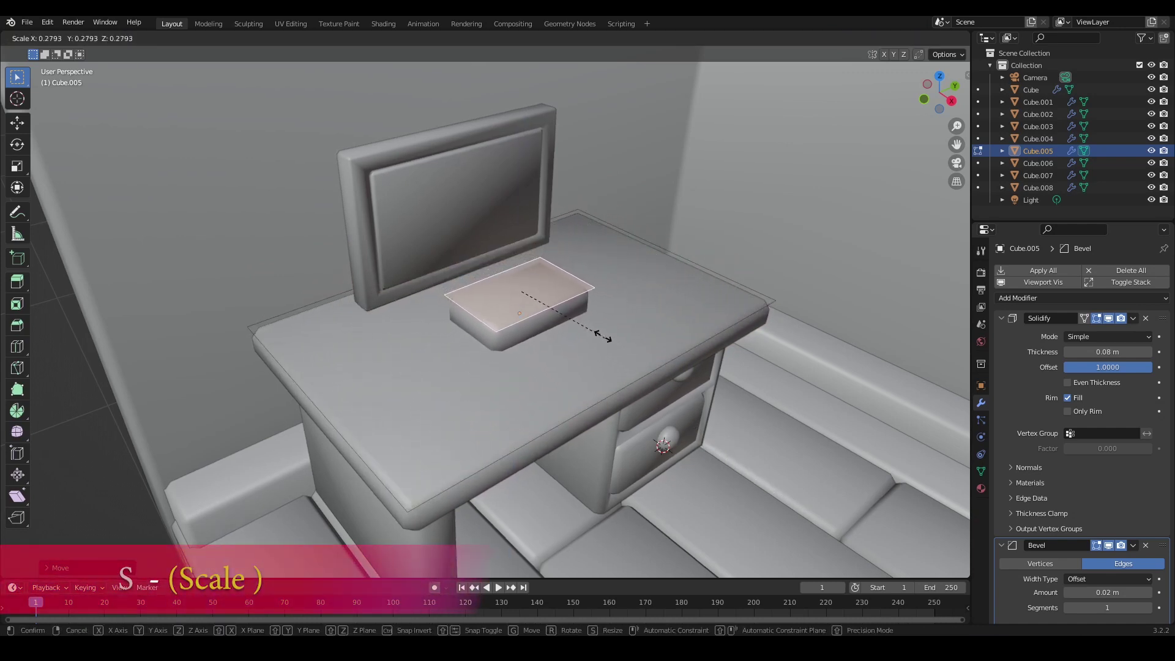
click(609, 348)
key(Tab)
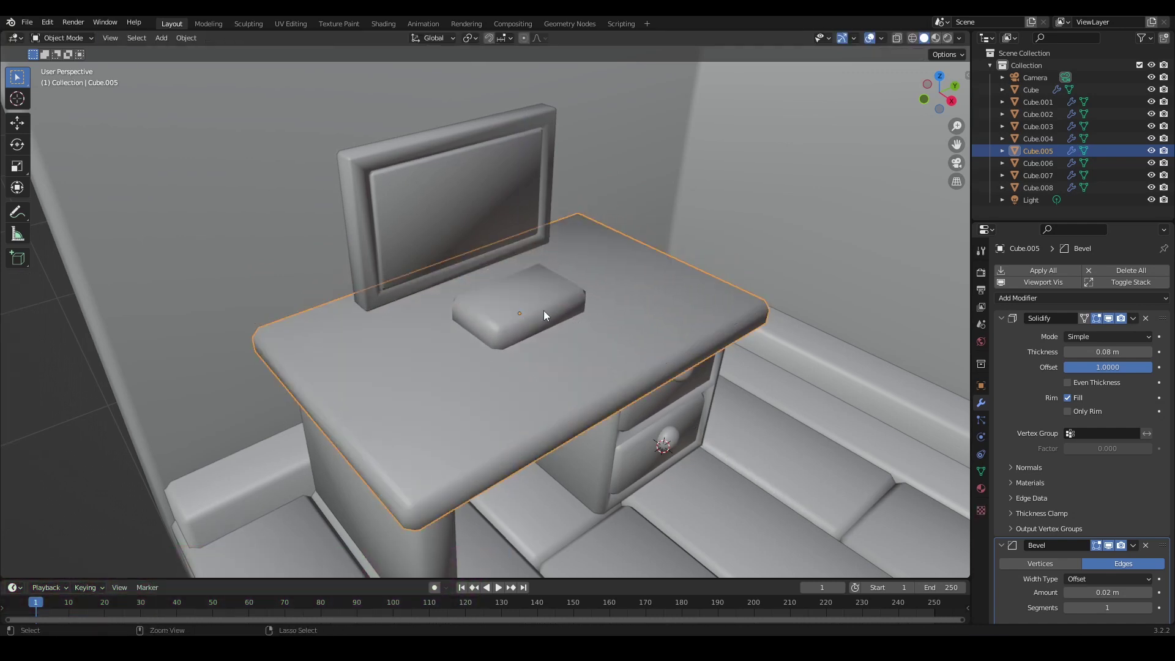
- Separate the small slab from the desktop into its own object and apply its rotation and scale
key(Tab)
key(p)
click(549, 310)
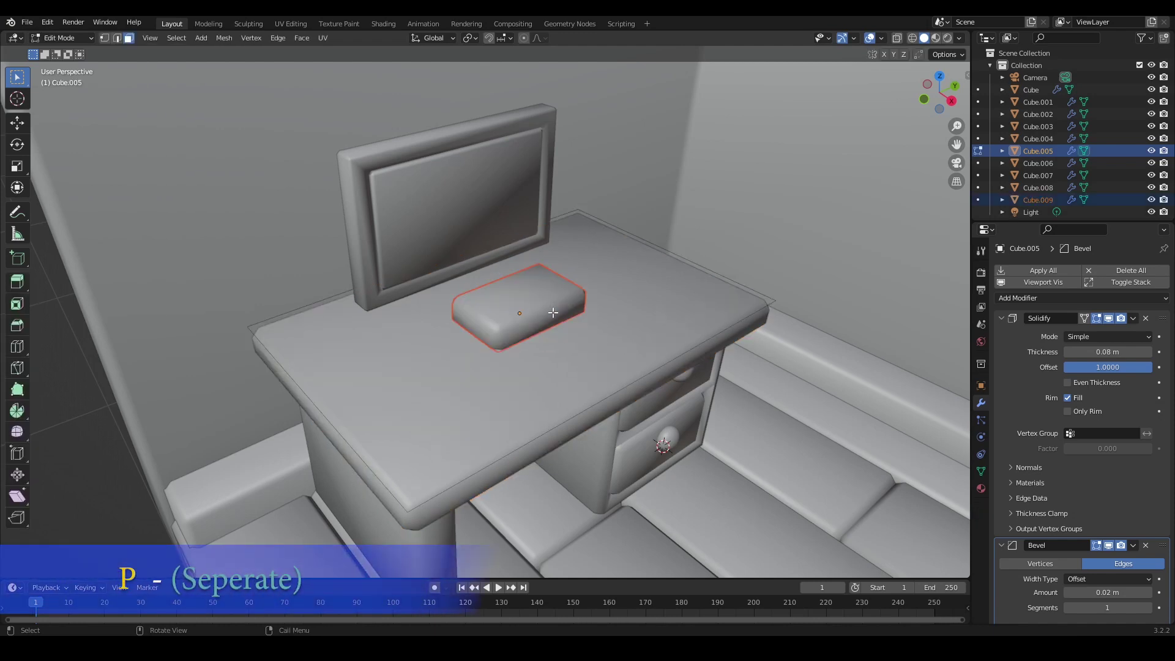
key(Tab)
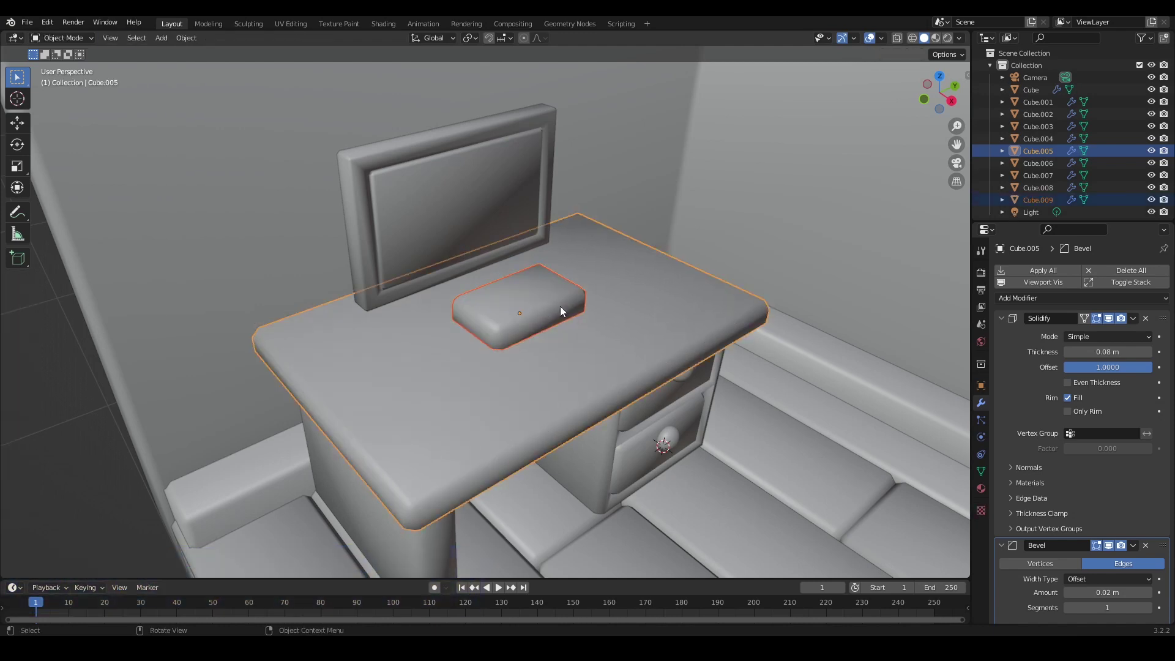
click(560, 306)
key(g)
key(ctrl+a)
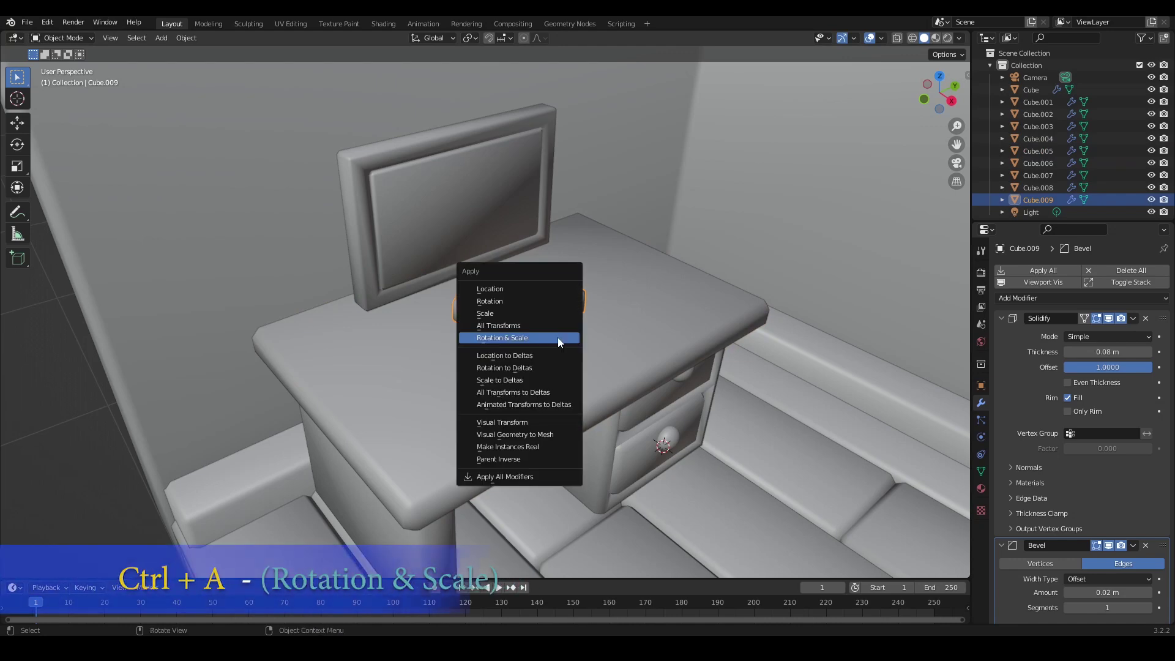
click(556, 337)
- Stretch the small slab to about 1.6 times along Y and shift it along X toward the desk's front edge
middle_drag(537, 314, 556, 403)
key(s)
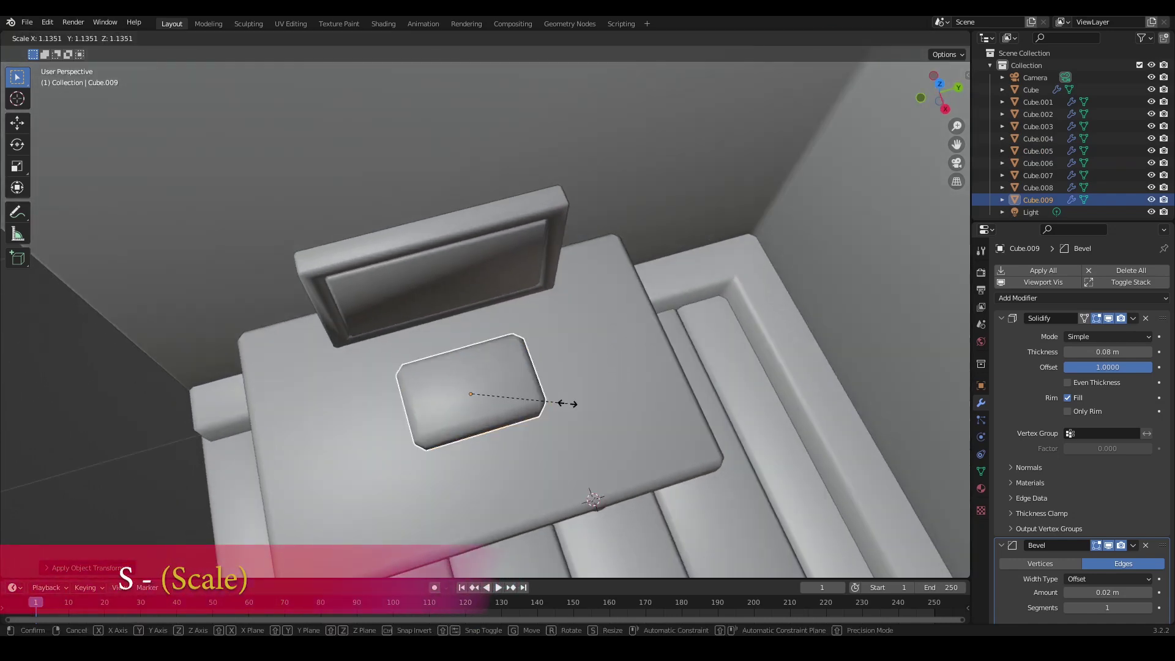
key(y)
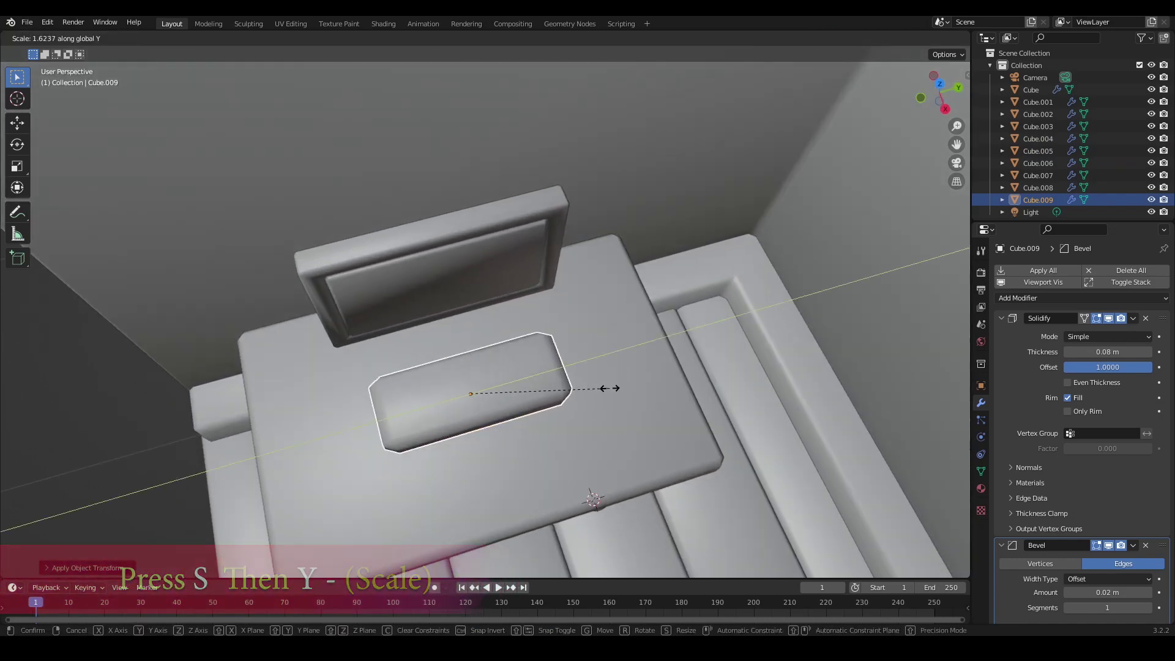
click(609, 388)
key(g)
key(y)
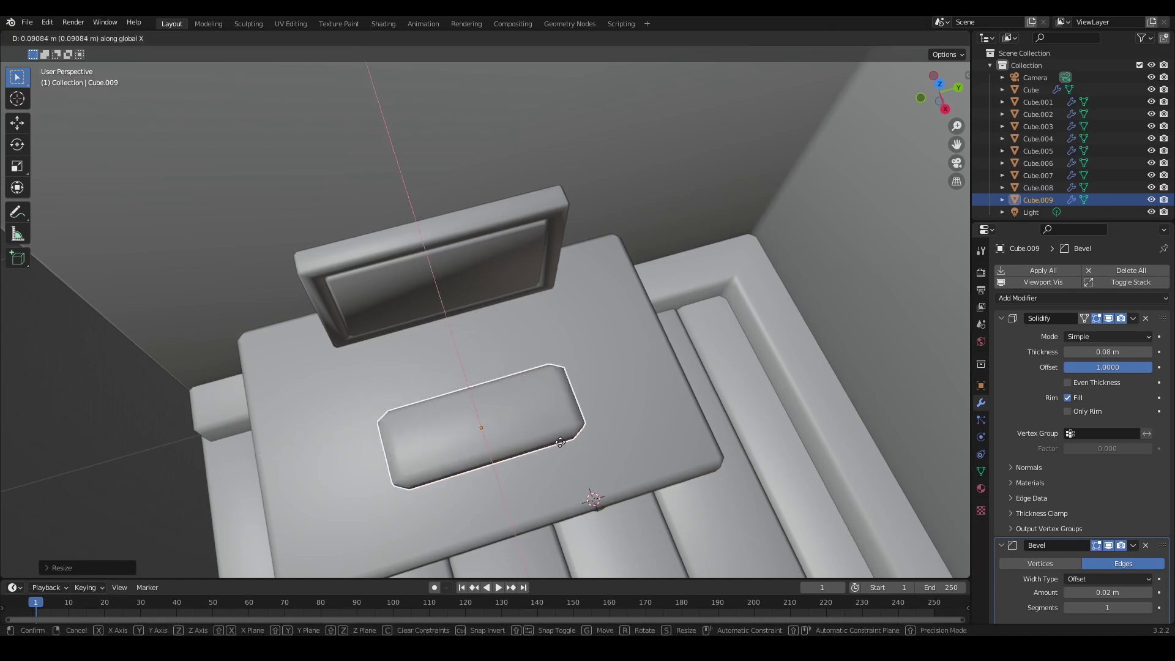
click(571, 430)
- Apply the keyboard slab's transform and set its Bevel amount to 0.01 m
middle_drag(570, 429, 580, 349)
scroll(580, 348, up, 4)
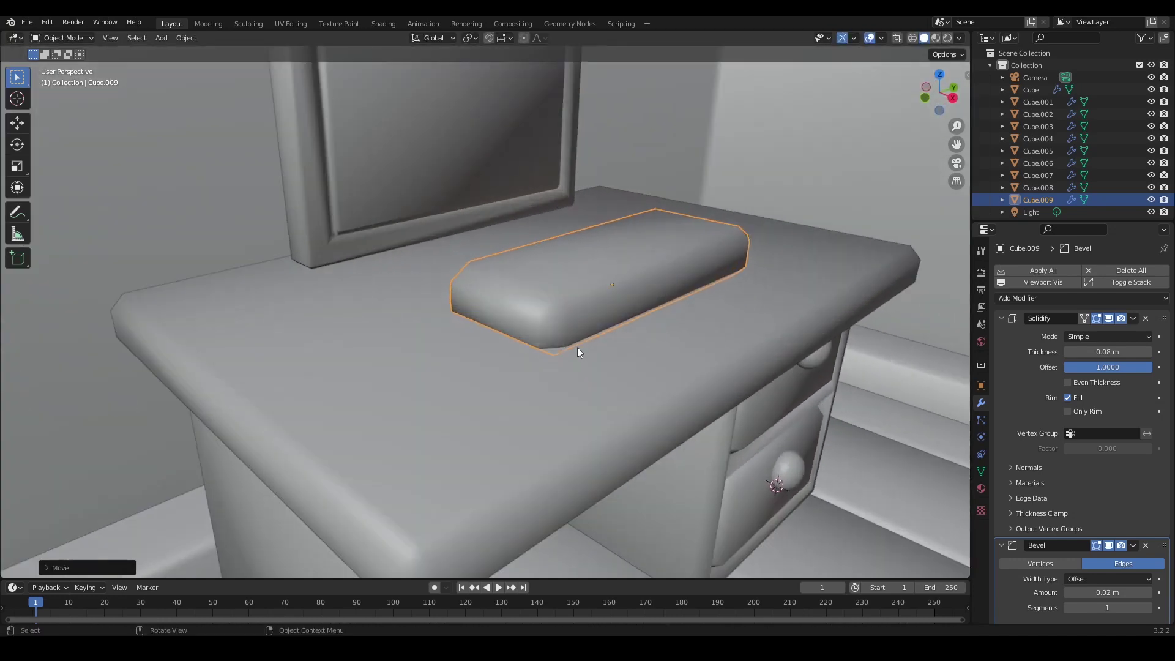
key(ctrl+a)
click(614, 363)
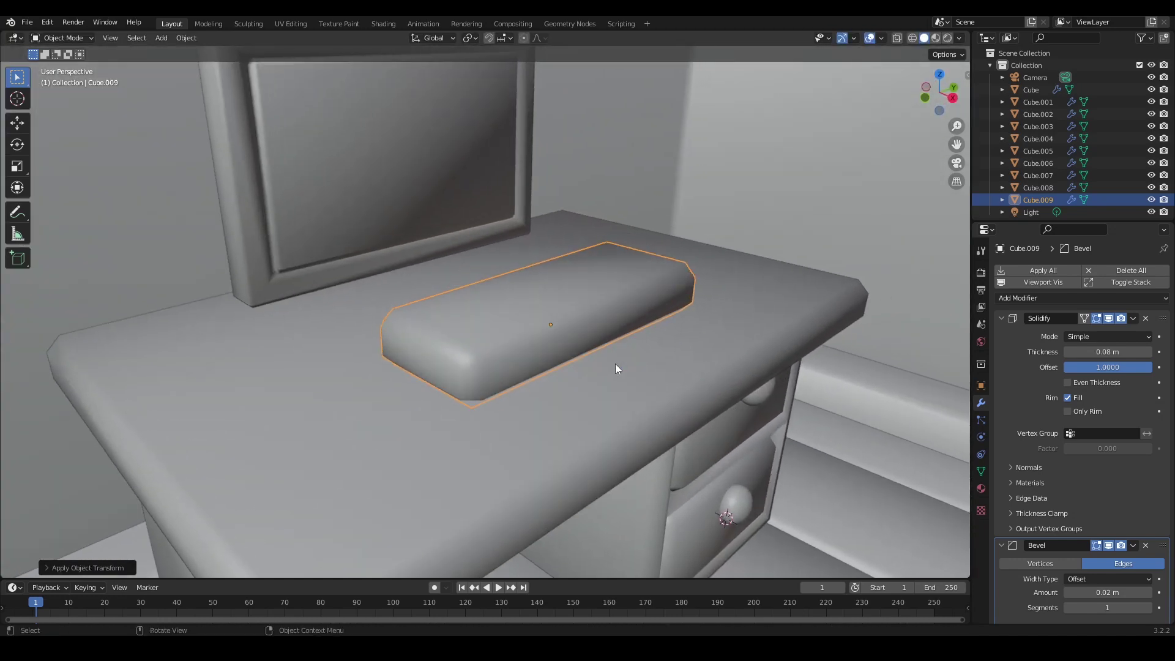
scroll(615, 364, down, 3)
scroll(1111, 464, down, 3)
click(1067, 519)
click(1068, 519)
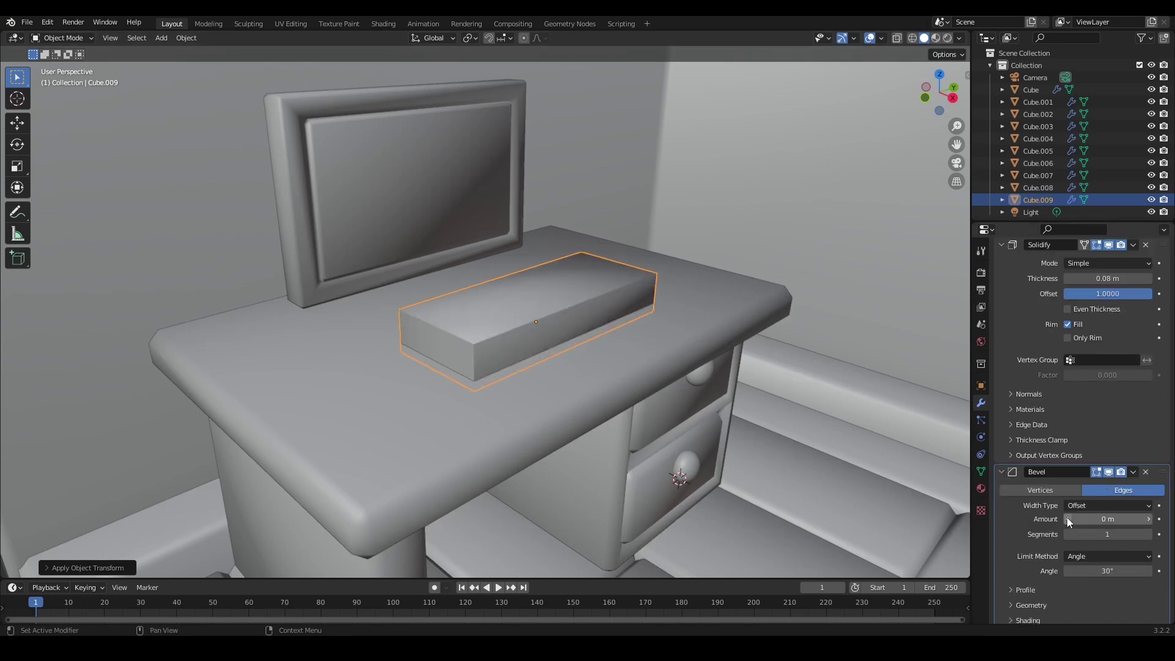
click(1148, 519)
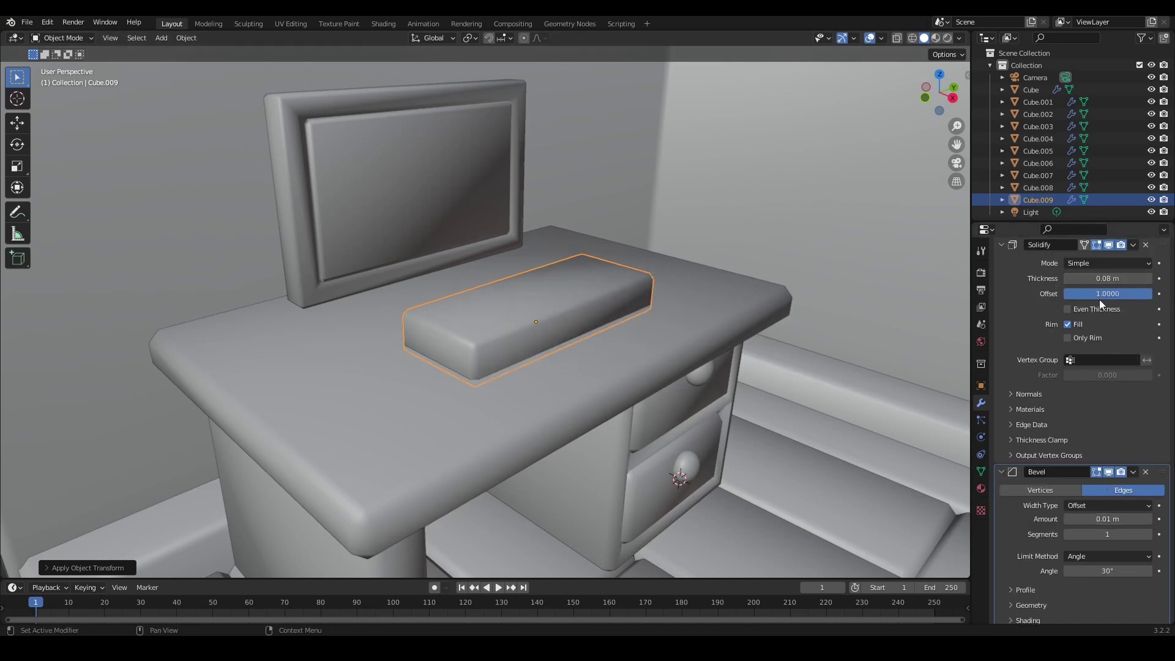
- Set the keyboard slab's Solidify thickness to 0.05 m and lower it along Z onto the desktop
click(1067, 280)
click(1067, 280)
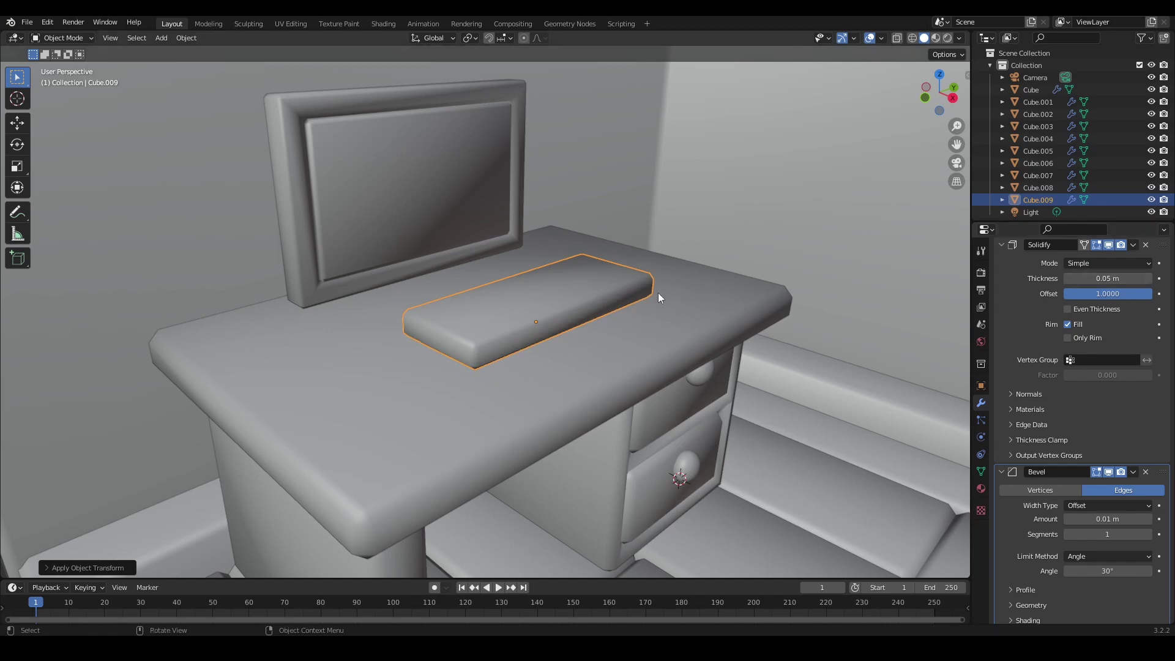
key(g)
key(z)
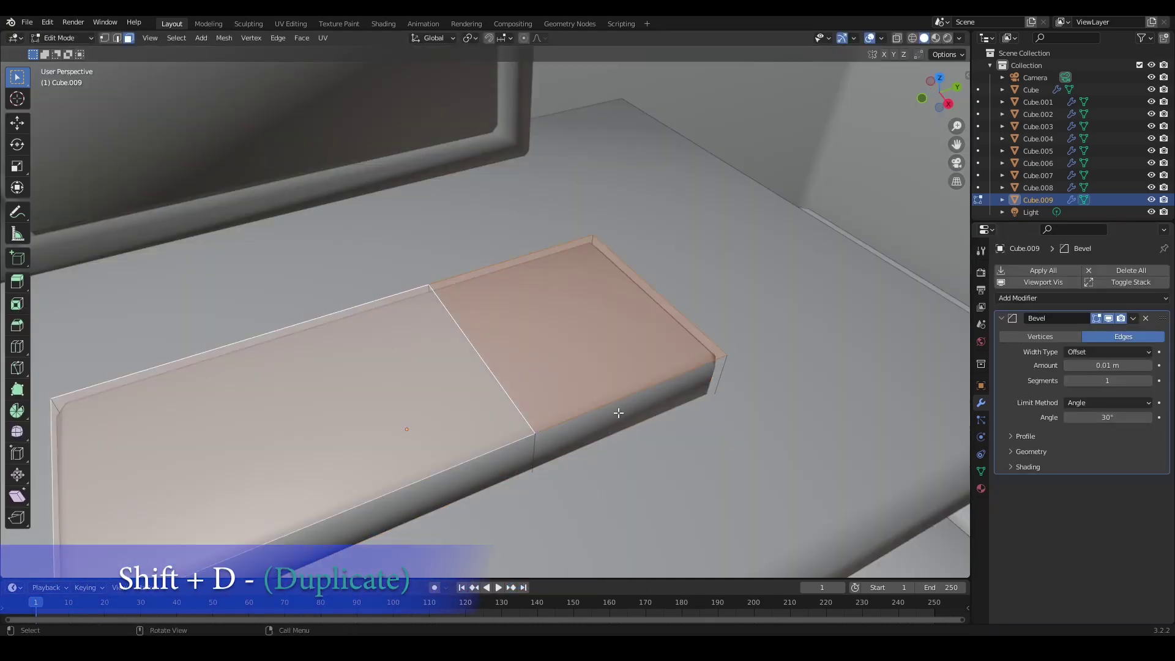
- Duplicate the keyboard slab's two top faces in place and scale the copy to about 0.88
scroll(617, 413, down, 5)
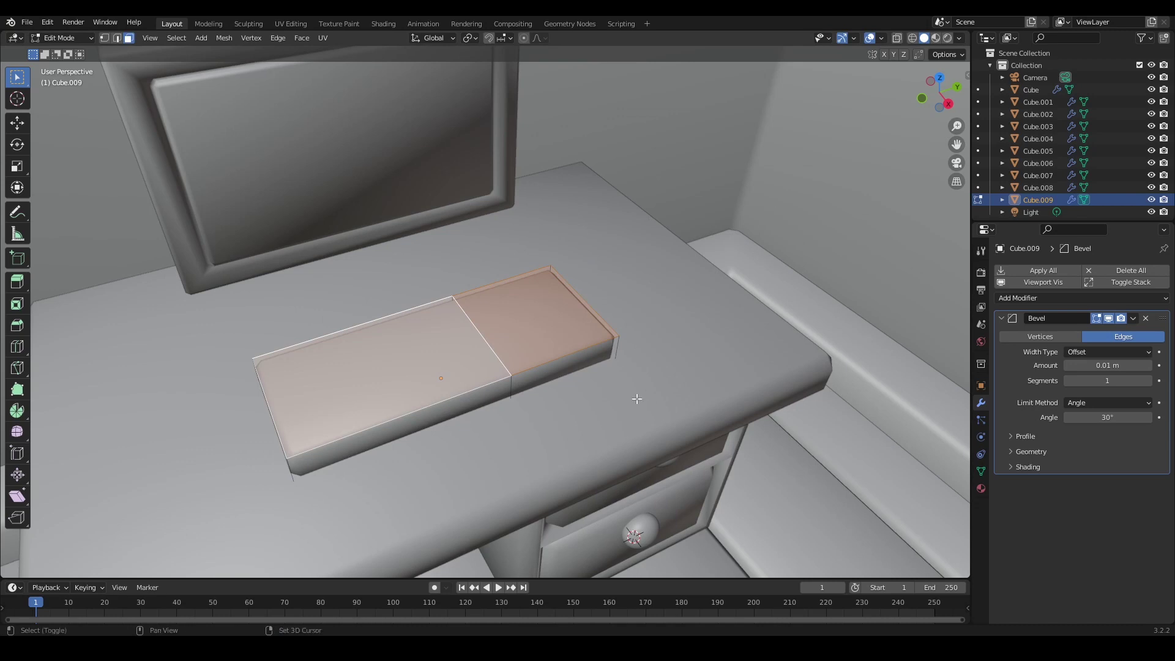
key(shift+d)
right_click(637, 398)
key(s)
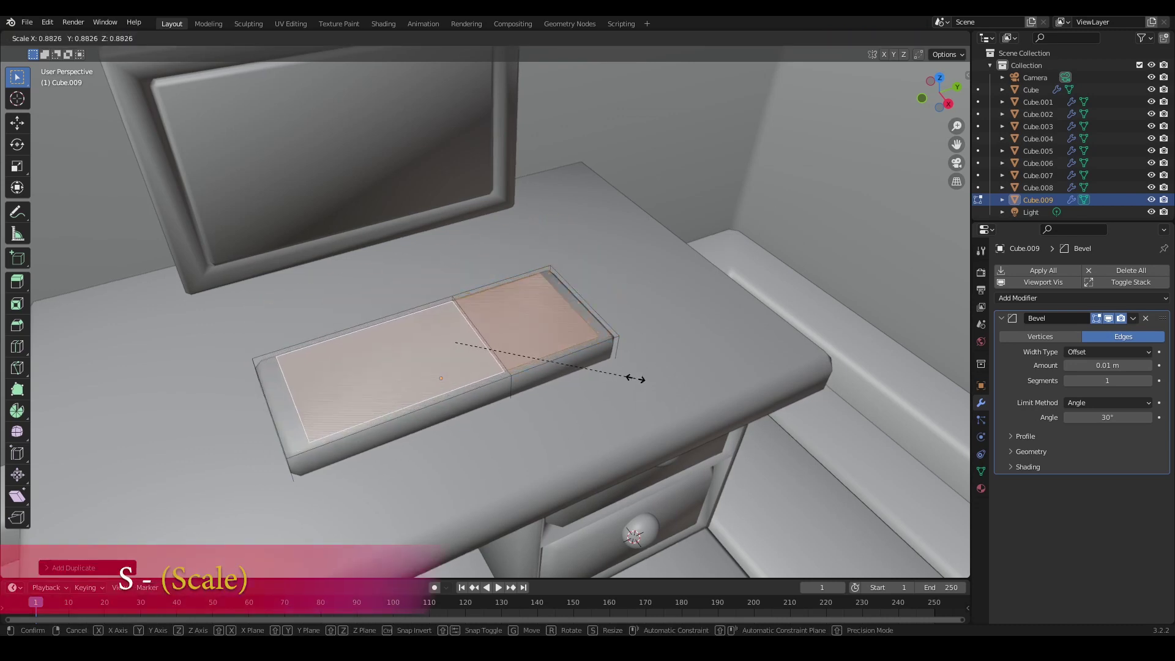
click(628, 374)
middle_drag(628, 374, 744, 443)
key(s)
key(x)
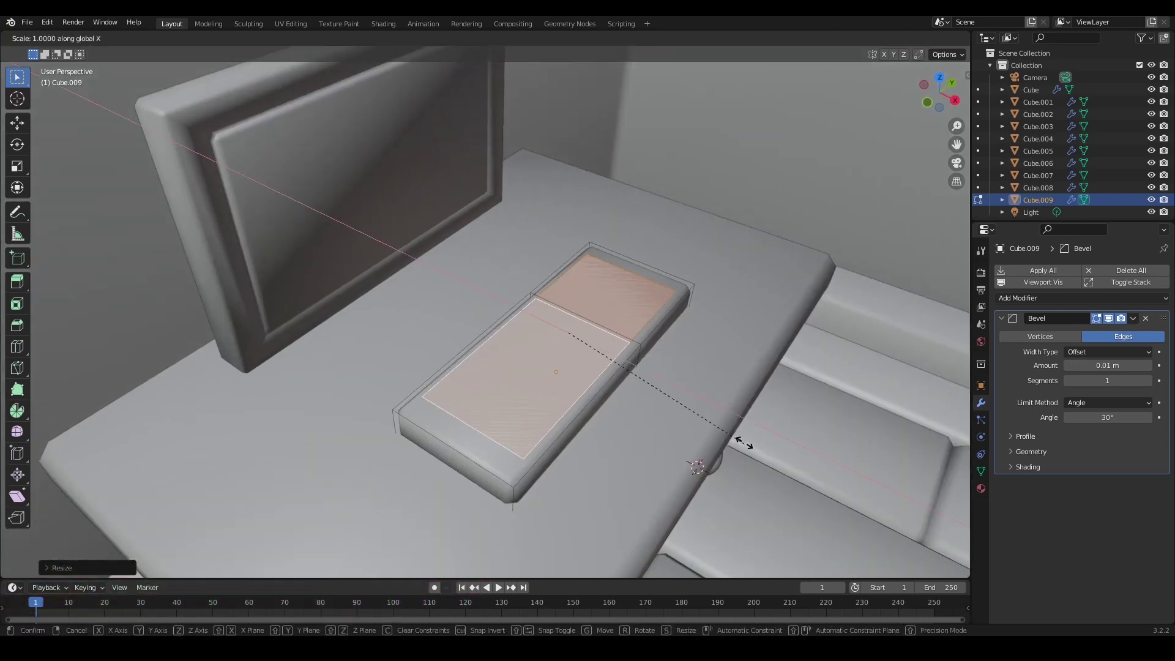
right_click(677, 387)
- Rip the edge shared by the two duplicated faces and slide it by about 0.31 to open a gap between the key areas
middle_drag(677, 388, 581, 343)
click(562, 332)
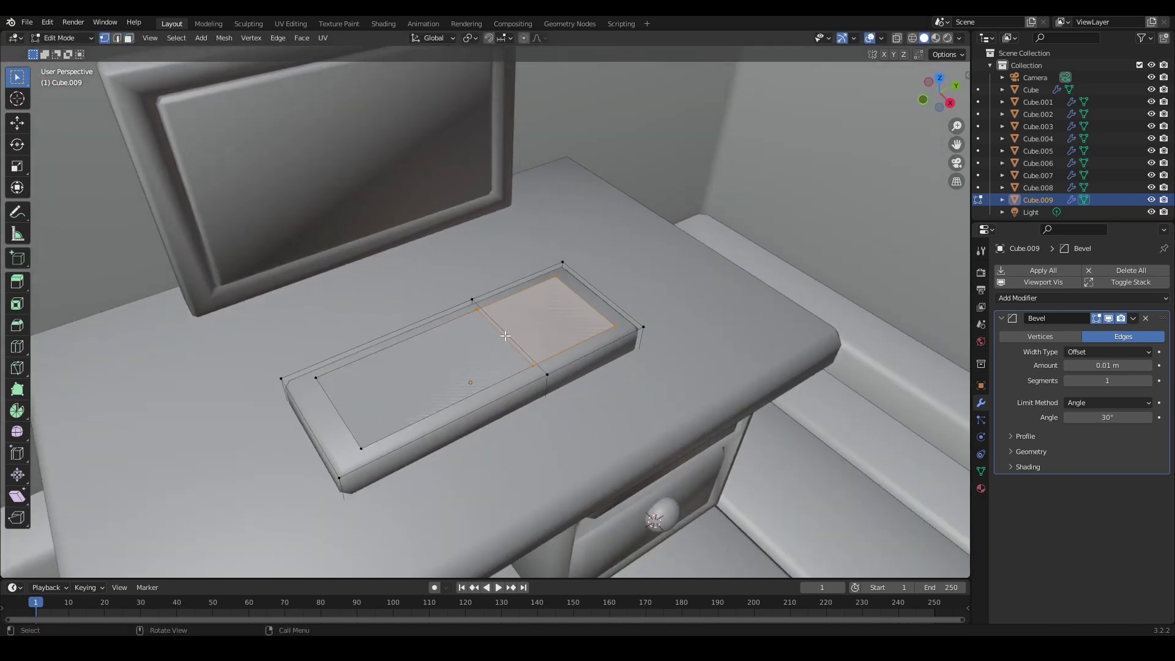
key(v)
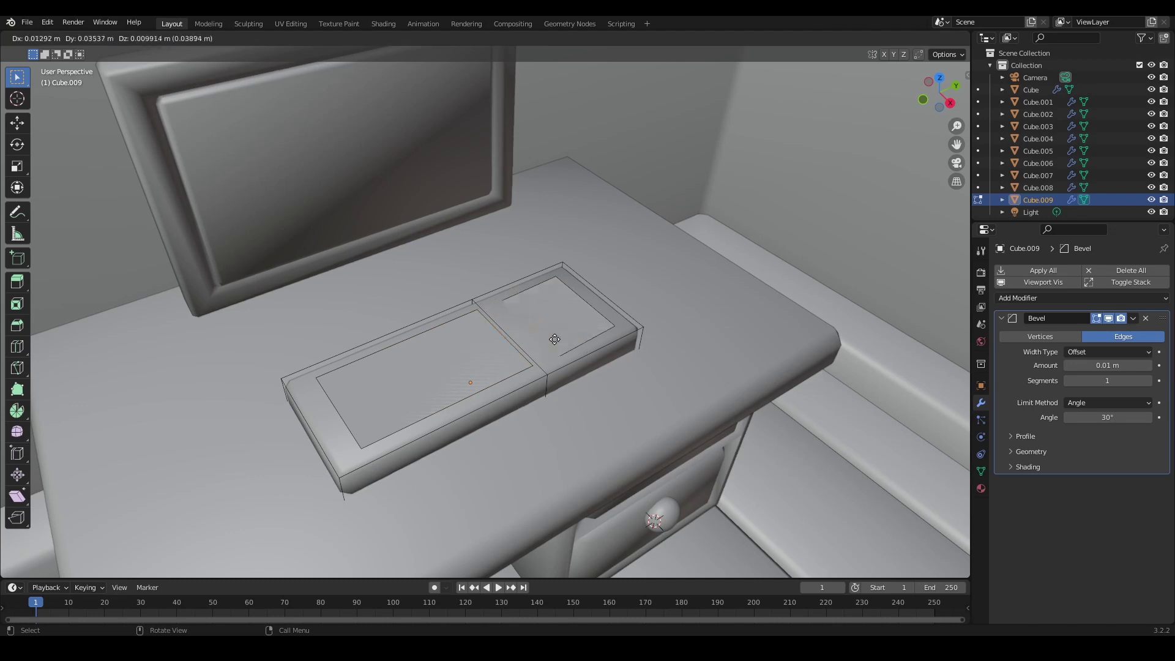
right_click(539, 350)
key(g)
key(g)
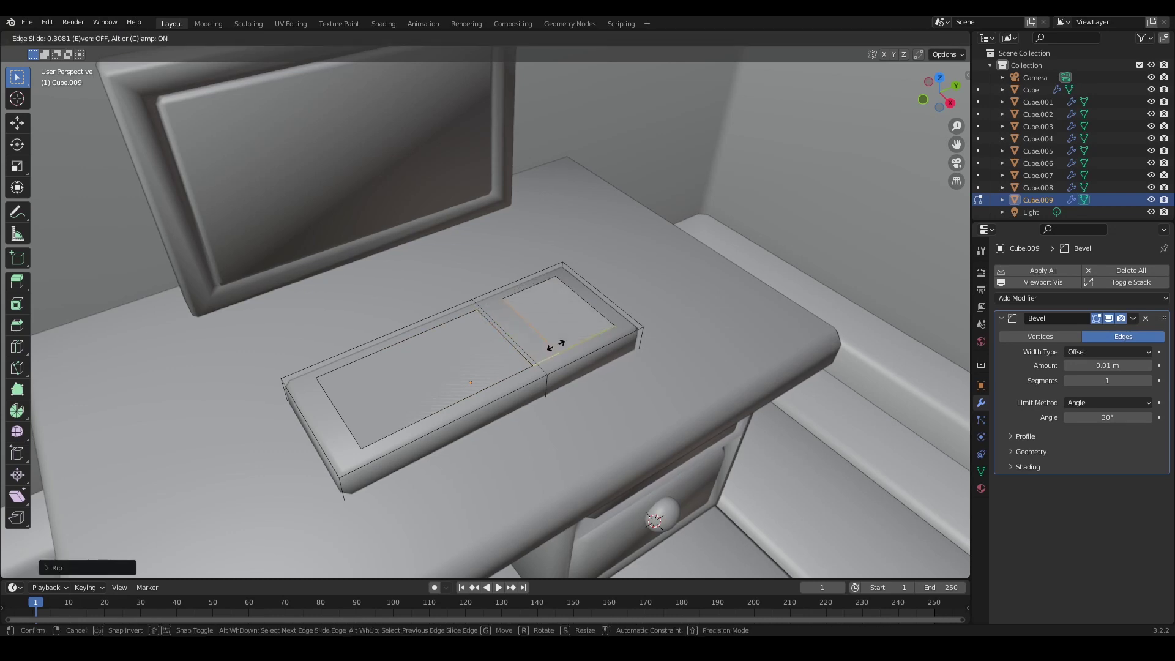
click(555, 345)
- Add three lengthwise loop cuts to both the small and the large key area, keeping them evenly spaced
key(ctrl+r)
scroll(547, 329, up, 1)
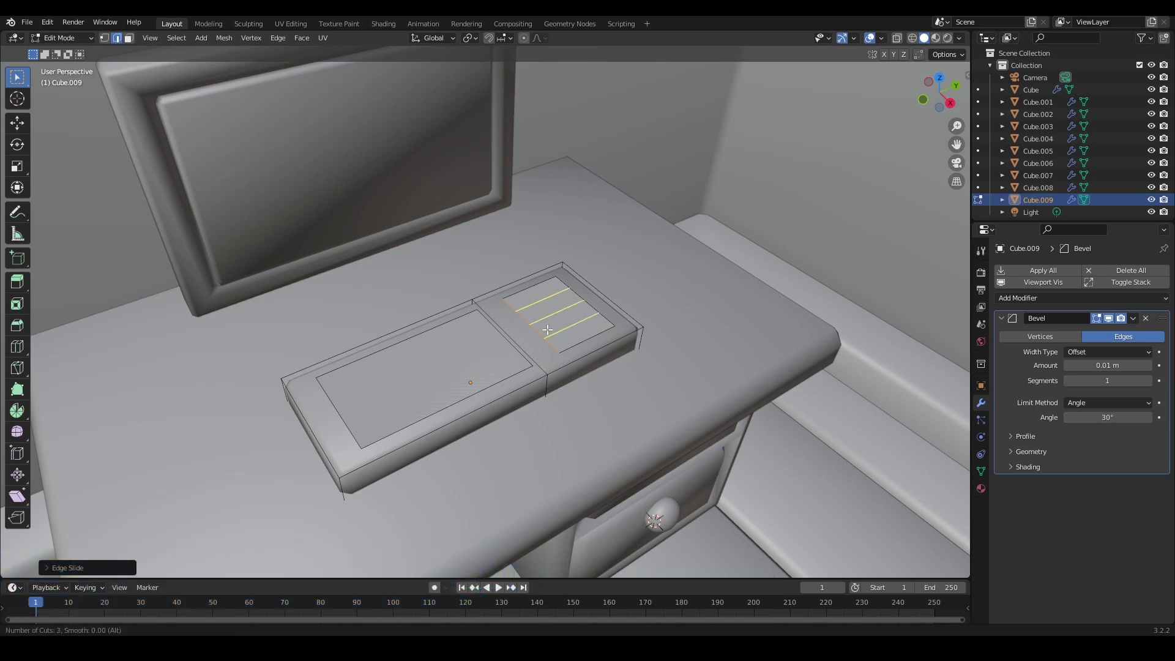
key(ctrl+r)
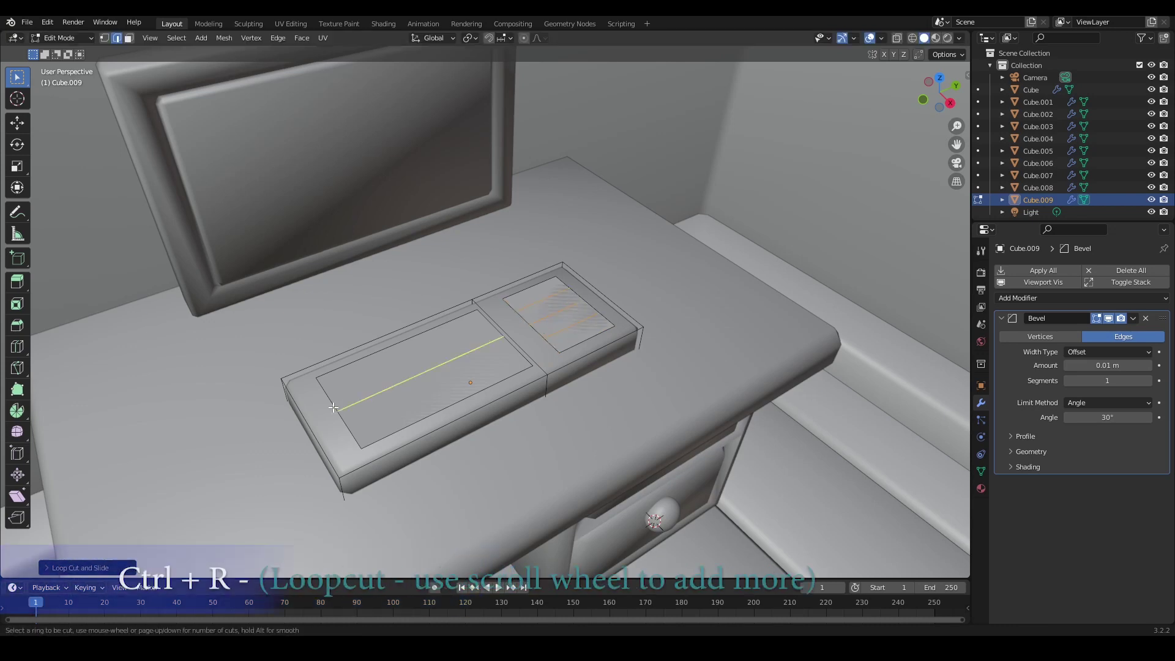
scroll(333, 408, up, 2)
click(334, 408)
right_click(333, 408)
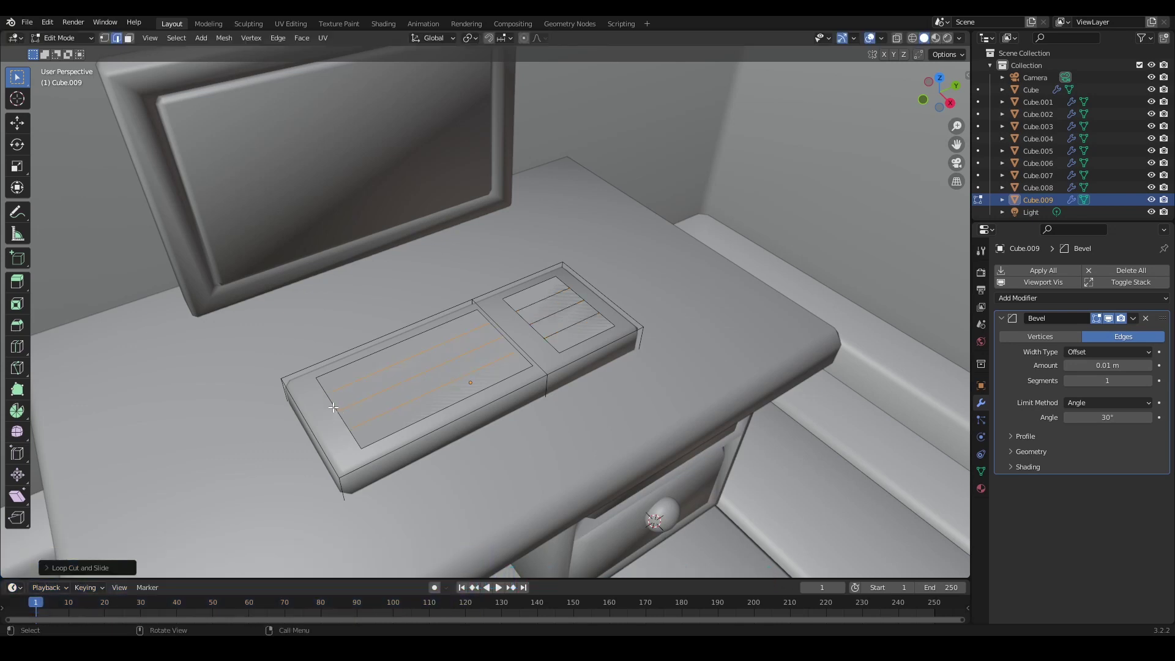
- Divide the large key area crosswise into seven columns with evenly spaced loop cuts
key(ctrl+r)
scroll(385, 393, up, 4)
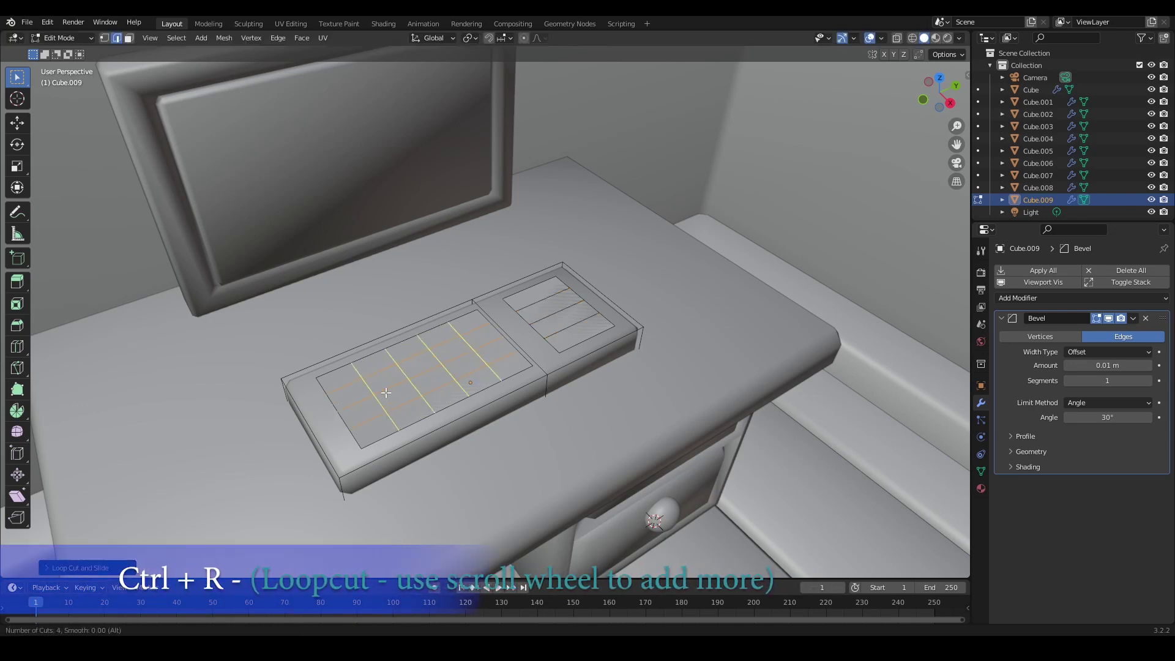
click(385, 393)
right_click(385, 392)
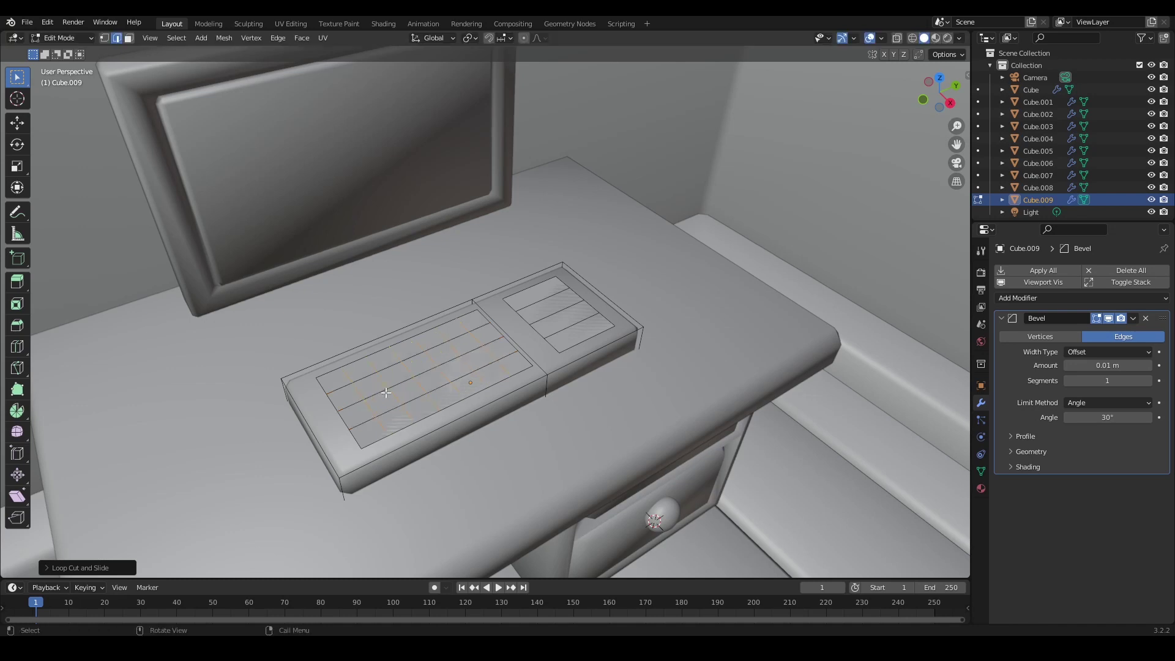
- Inset the selected key faces individually by about 0.004 m and extrude them upward into separate keys
middle_drag(465, 390, 489, 374)
scroll(483, 388, up, 2)
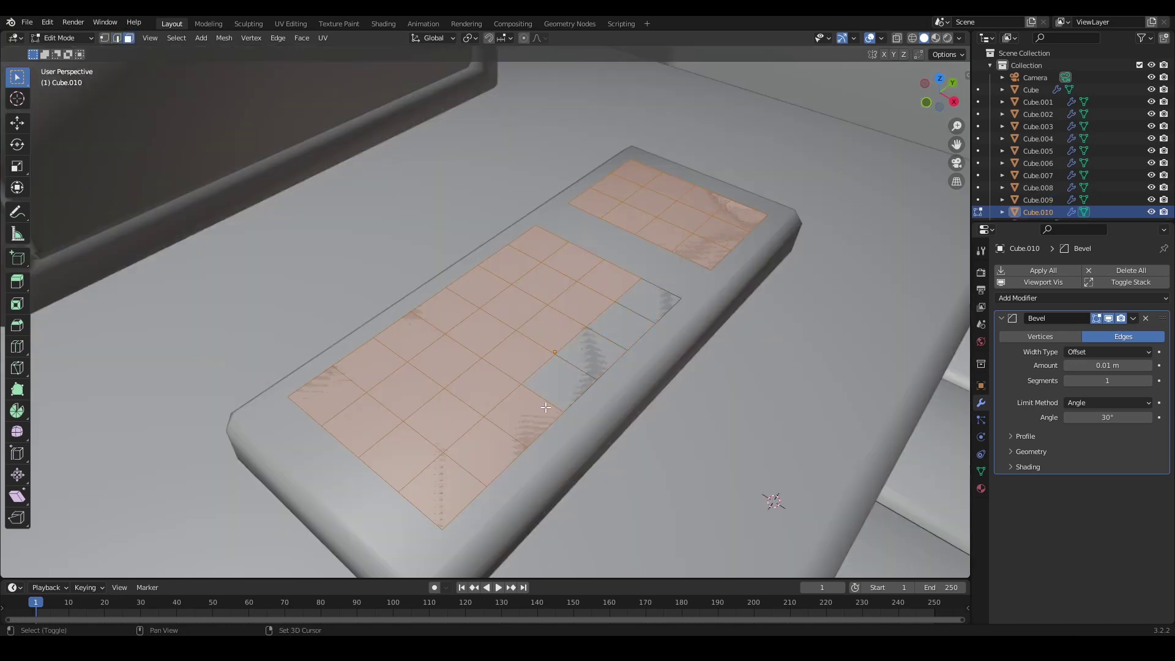
middle_drag(676, 443, 667, 450)
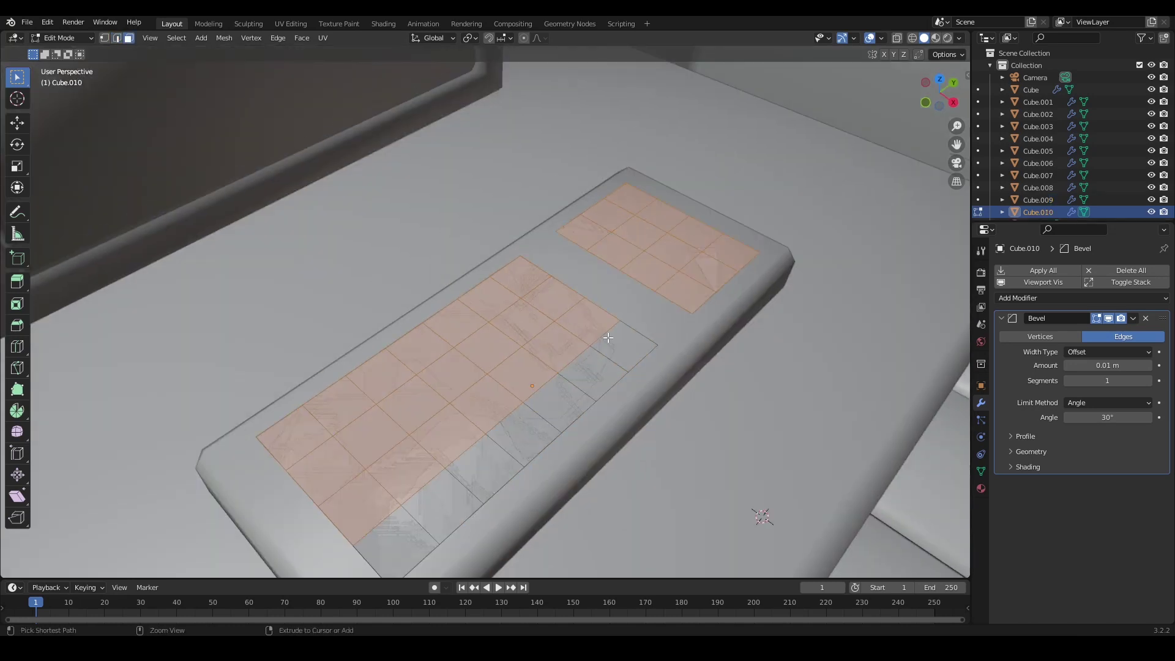
key(i)
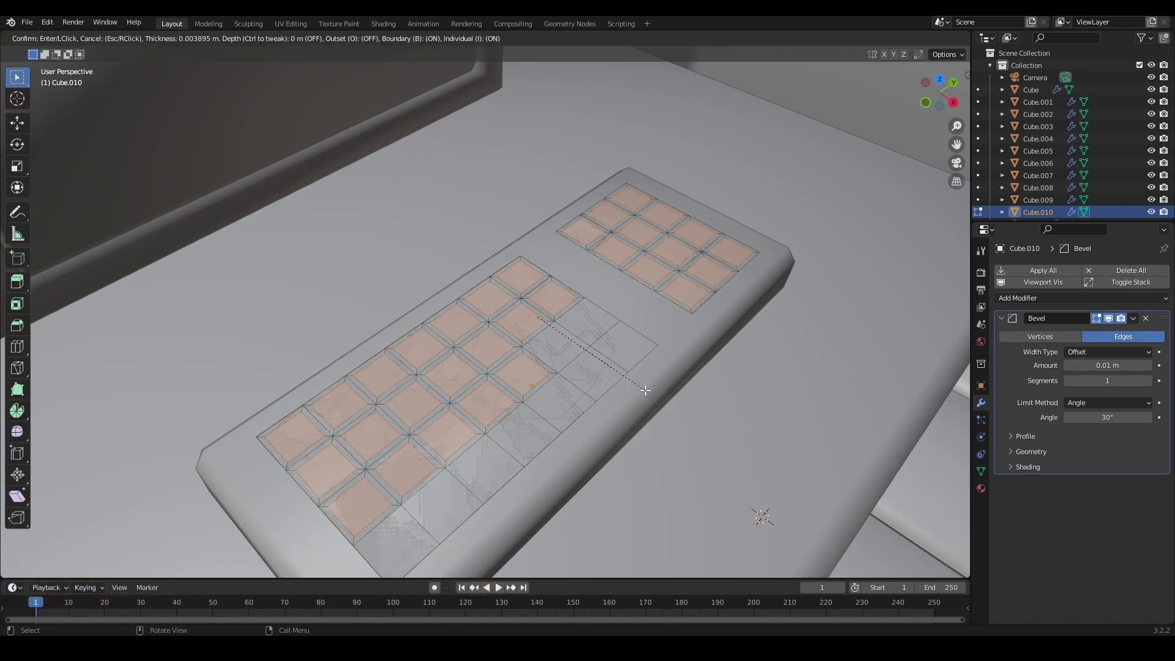
click(646, 390)
key(e)
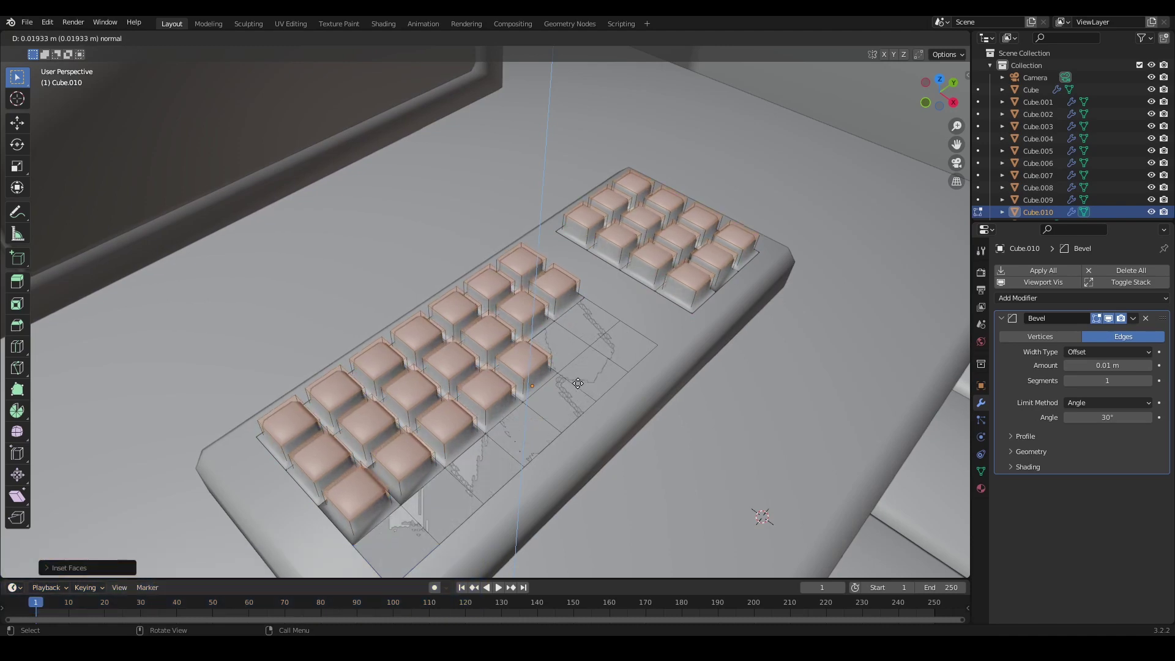
click(584, 389)
key(Tab)
key(Tab)
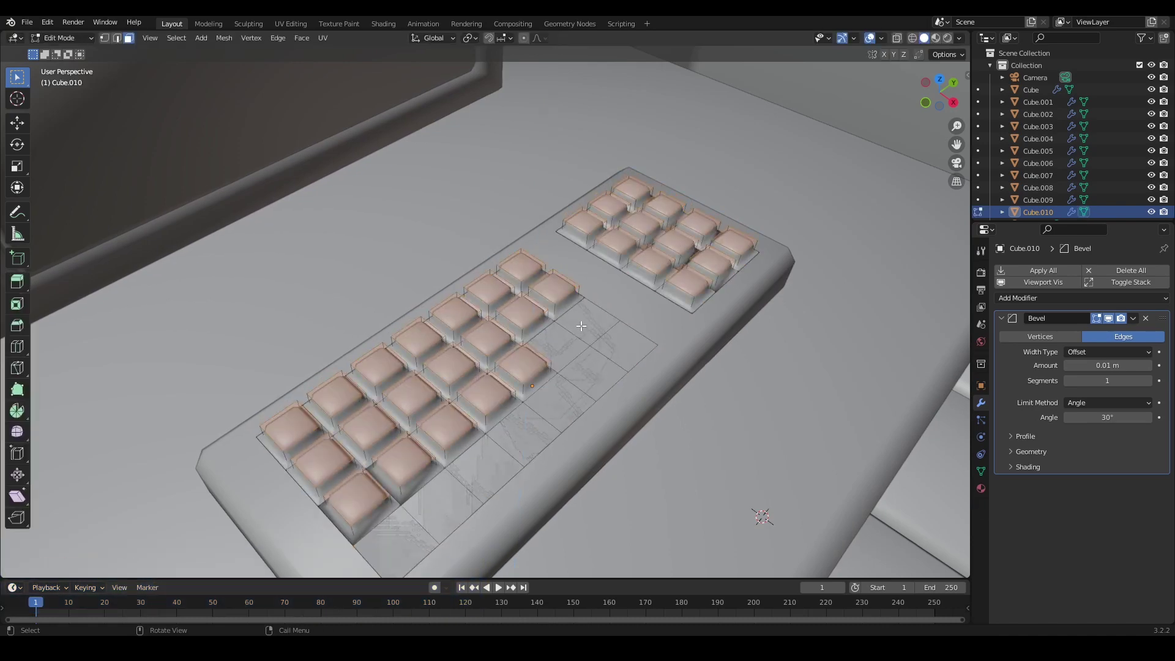
- Inset the two neighbouring faces in the row above the front one together and extrude them into one wide key
click(582, 324)
shift+click(564, 347)
key(i)
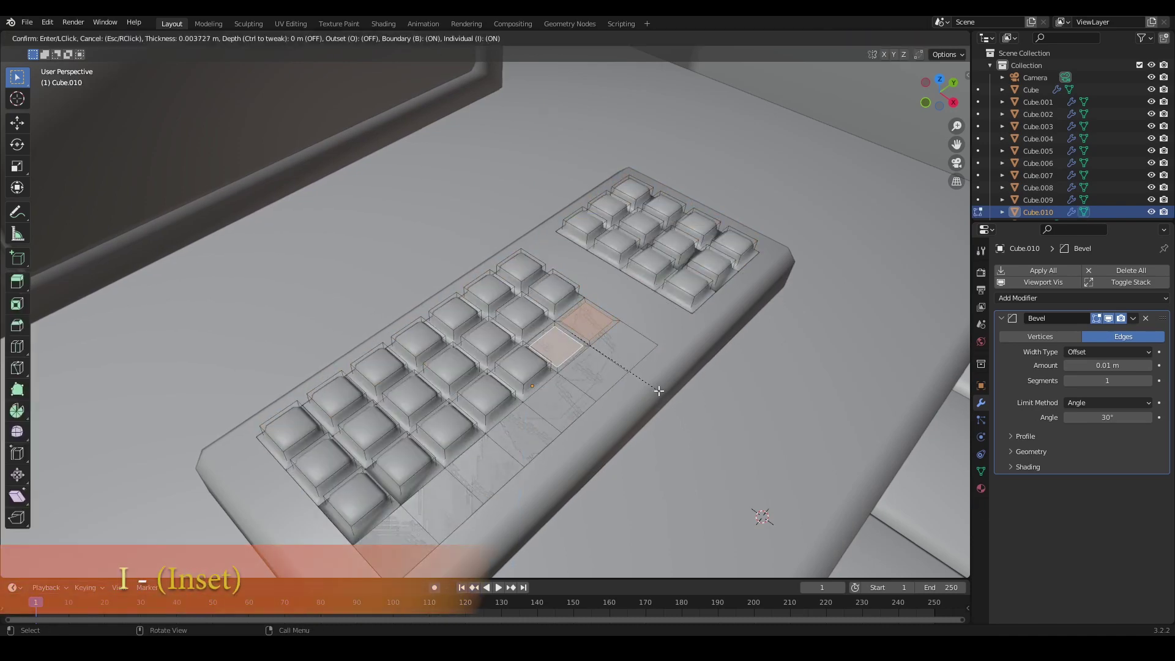
key(e)
click(658, 391)
key(e)
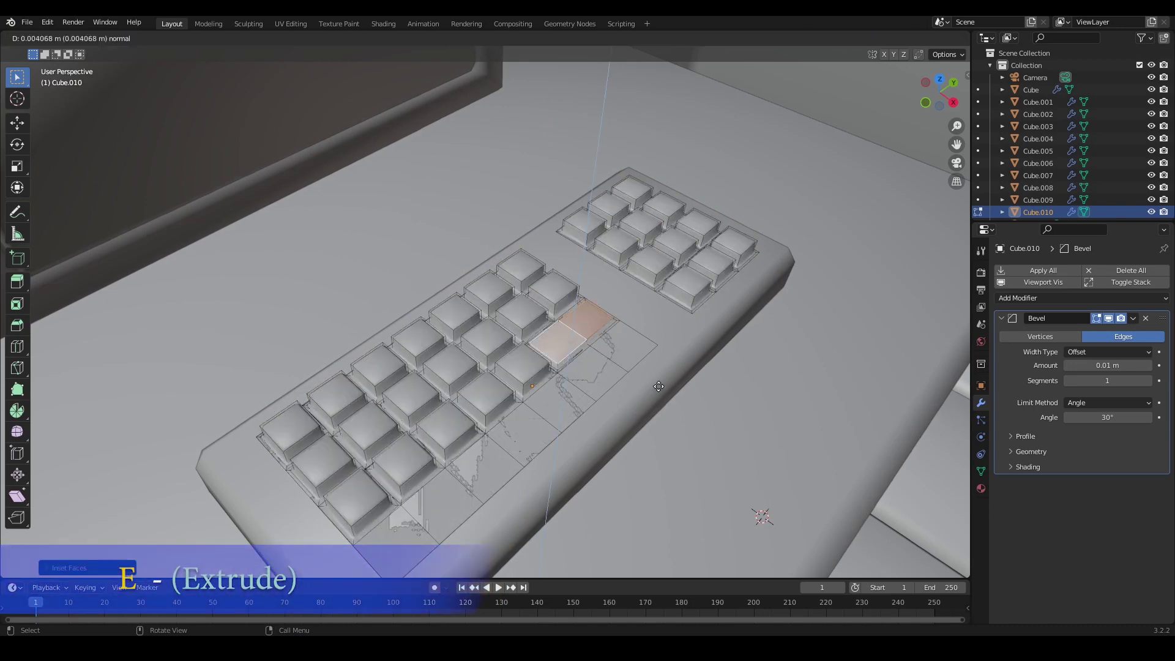
click(633, 381)
- Select the seven front-row faces of the large key area and try to inset them together
click(622, 349)
shift+click(591, 376)
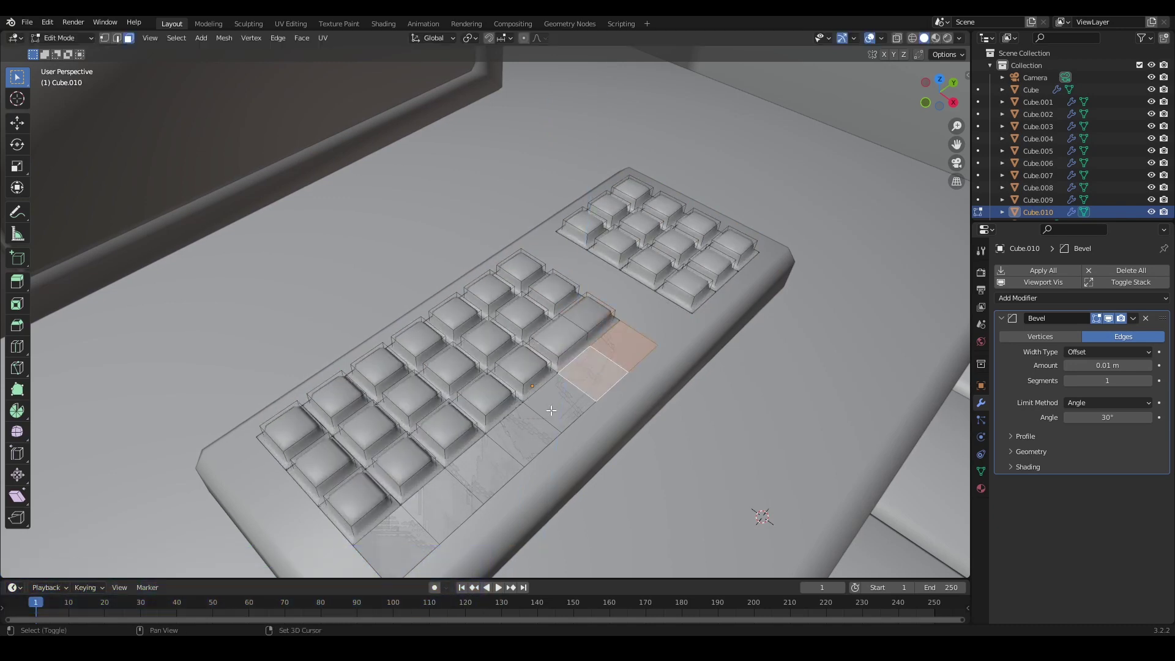
shift+click(552, 409)
shift+click(522, 438)
shift+click(481, 477)
shift+click(439, 511)
shift+click(405, 533)
key(i)
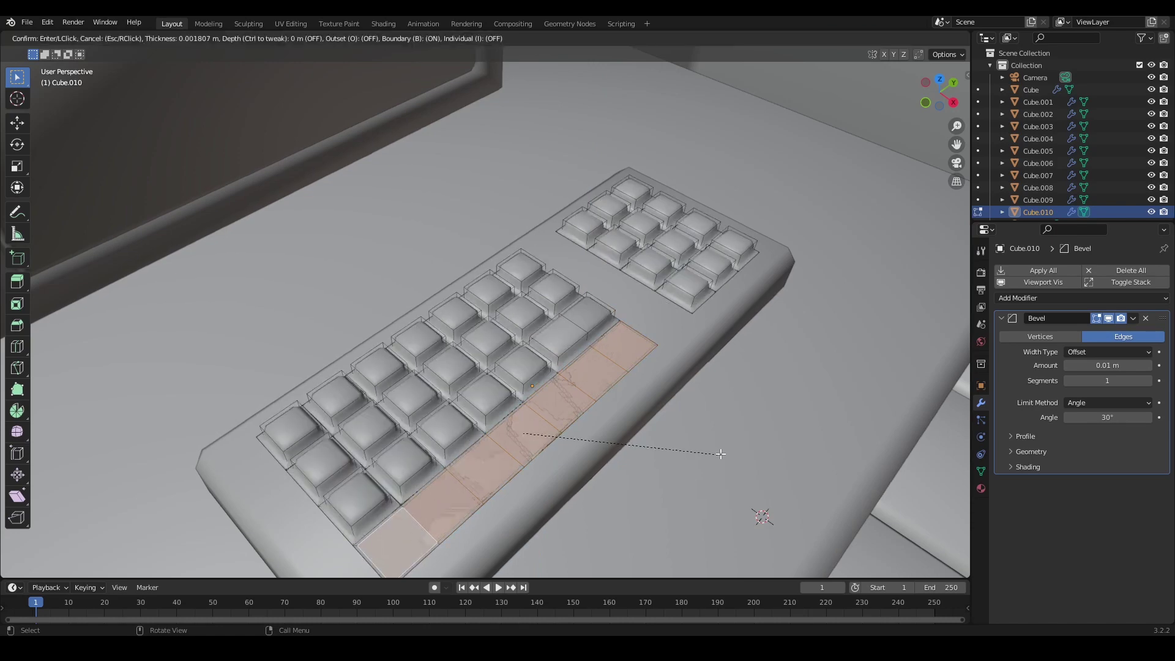
right_click(714, 450)
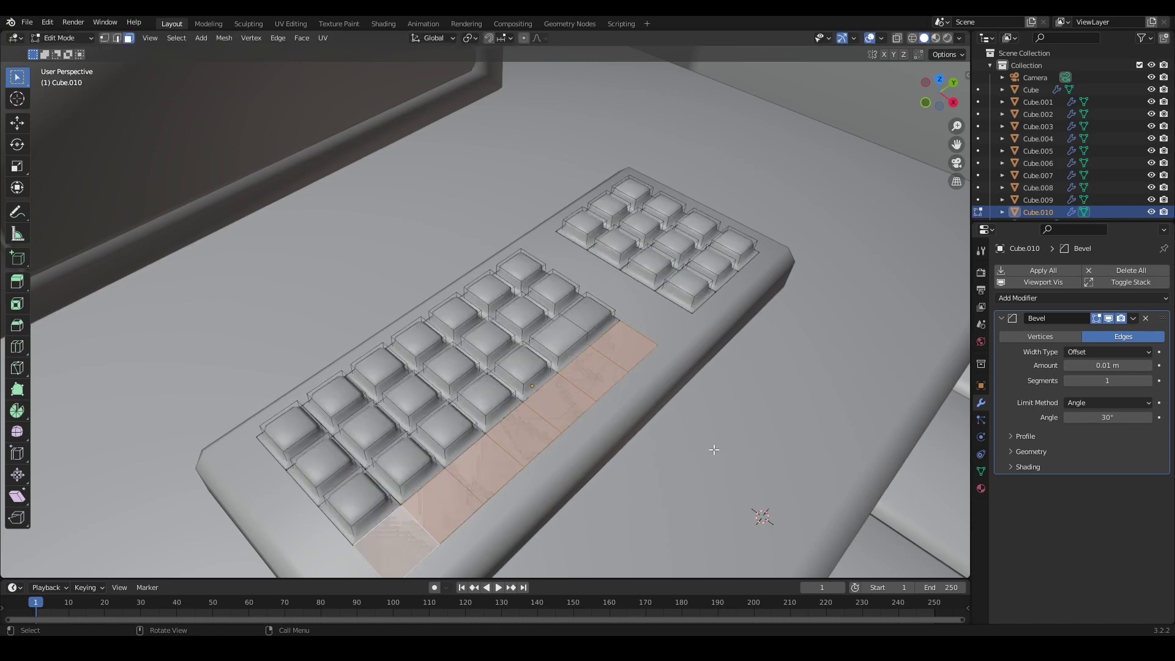
- Deselect the front row's two end faces, then inset the middle five together by about 0.005 m and extrude them into a space bar
shift+click(622, 364)
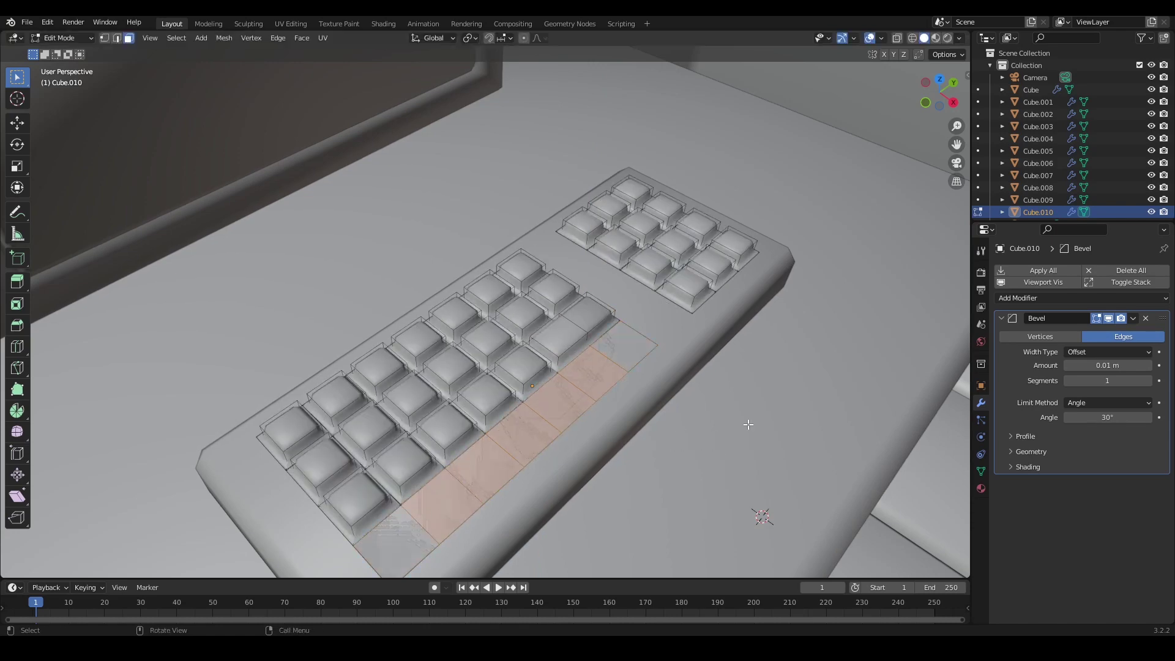
key(i)
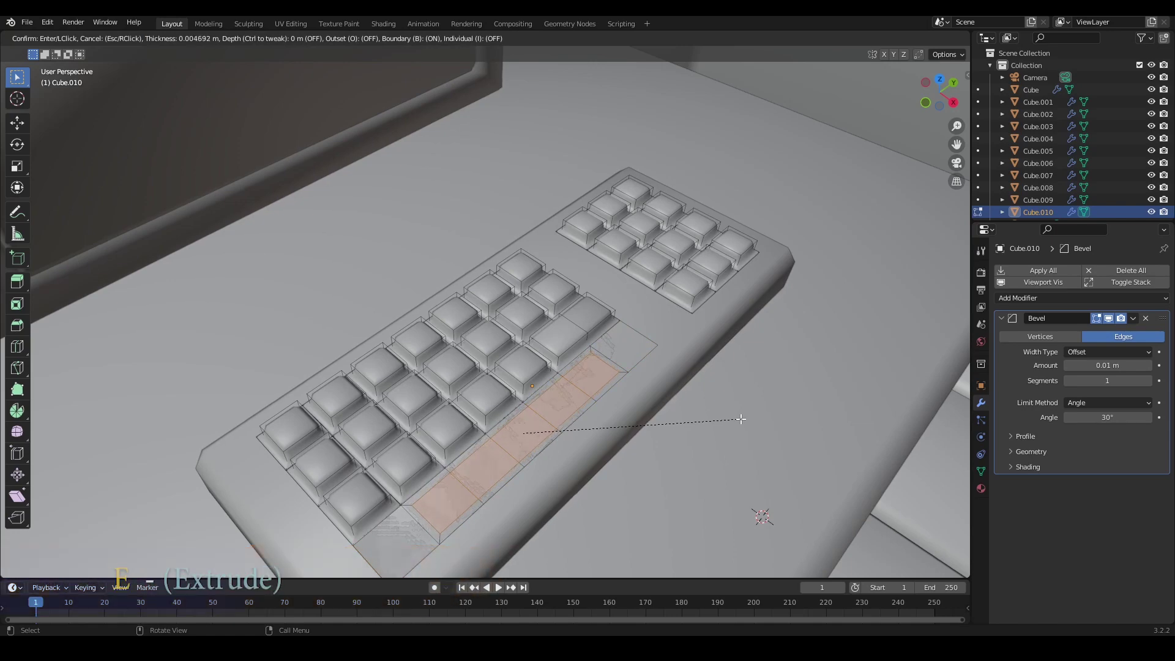
click(740, 419)
key(e)
click(743, 406)
- Inset the two faces at the ends of the space bar and extrude them into single keys
click(639, 348)
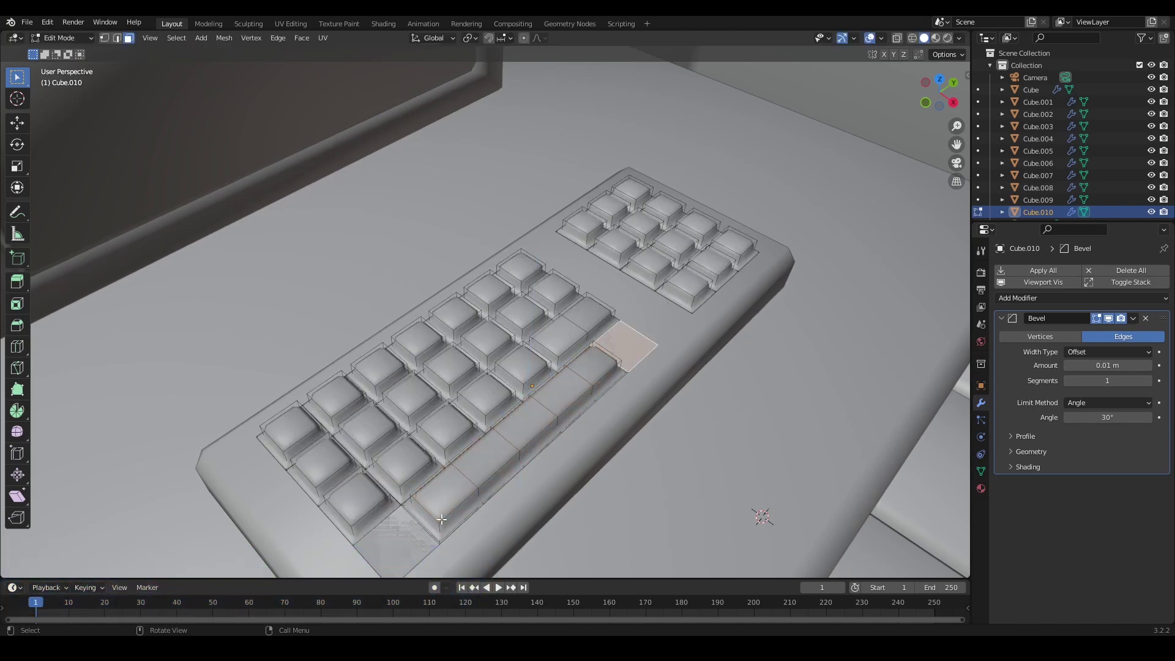
shift+click(422, 531)
key(i)
click(875, 433)
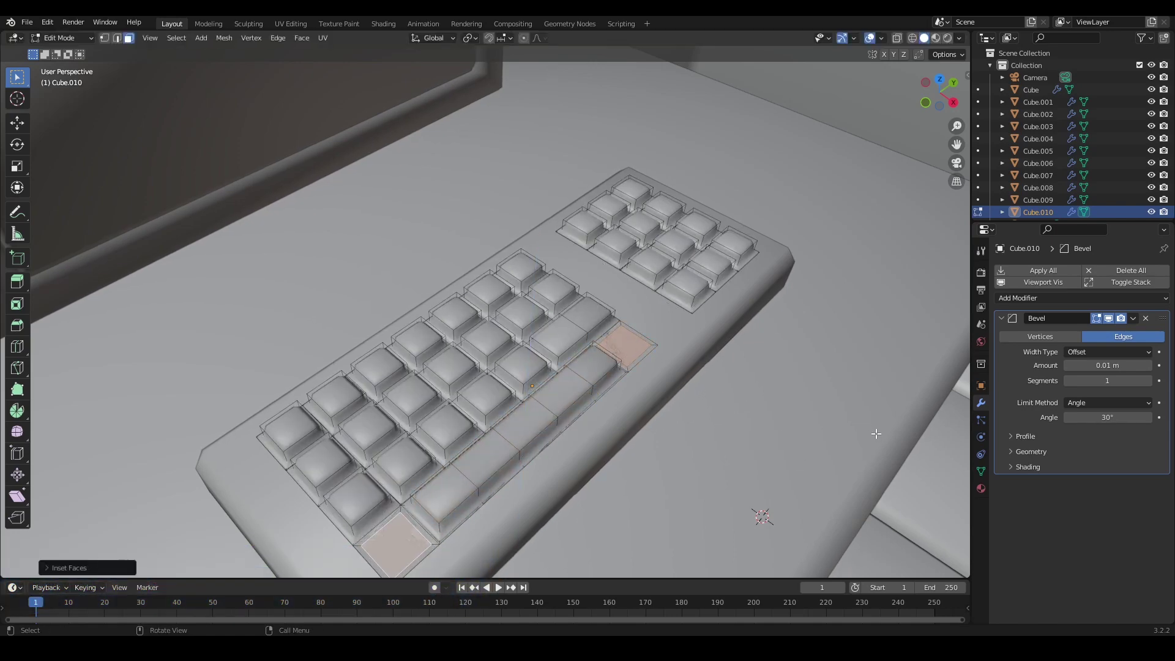
key(e)
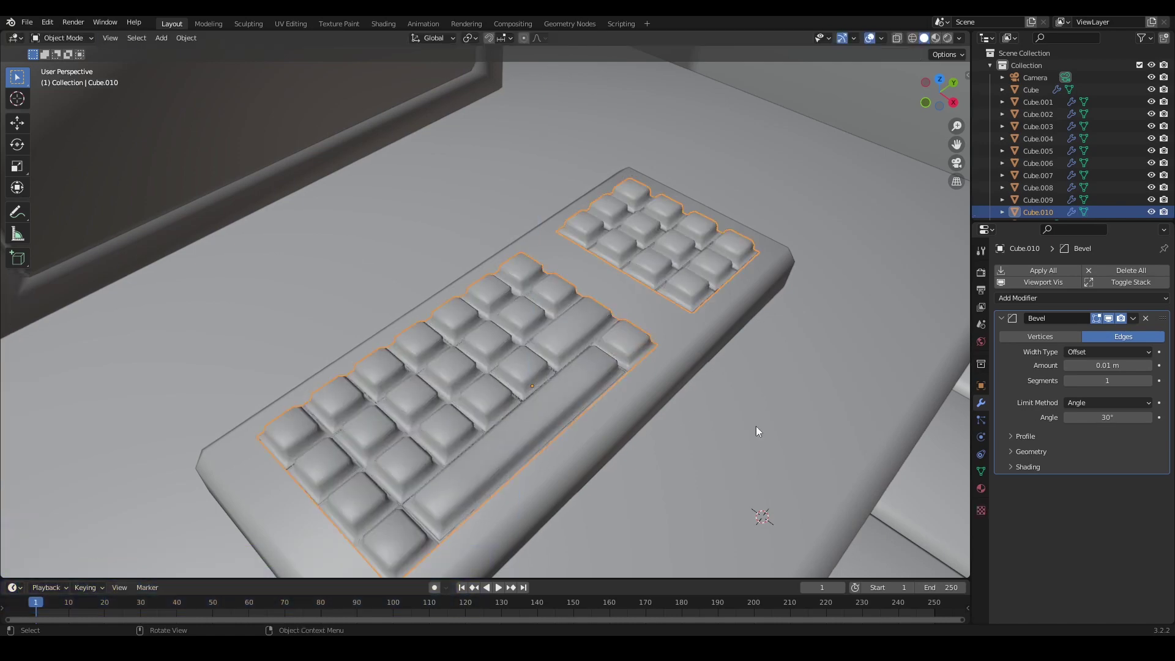
- Duplicate the floor plank near the back wall and raise the copy about 0.88 m along Z as a shelf
scroll(755, 425, down, 5)
middle_drag(710, 406, 595, 397)
click(596, 397)
key(Tab)
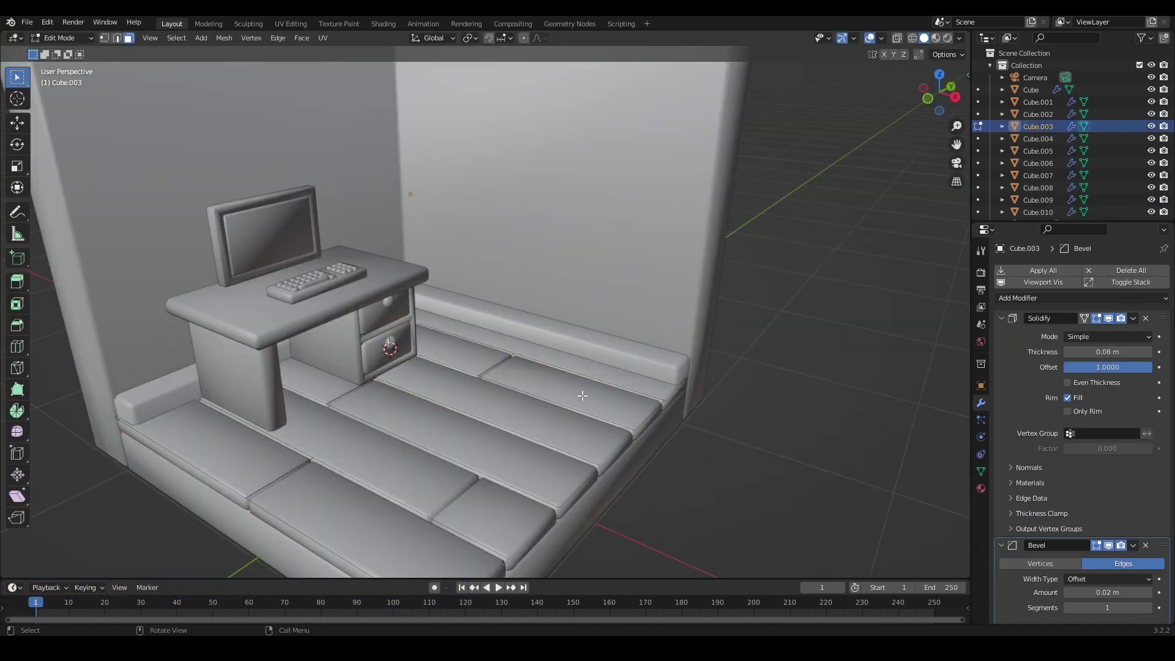
click(591, 400)
key(shift+d)
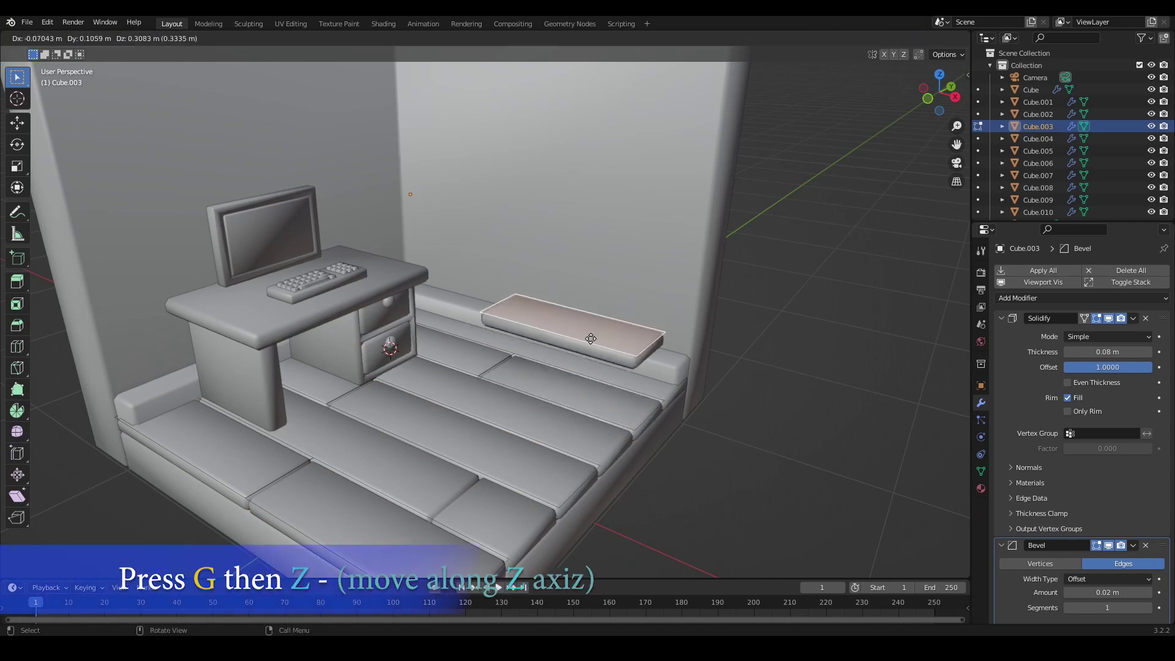
key(Escape)
key(g)
key(z)
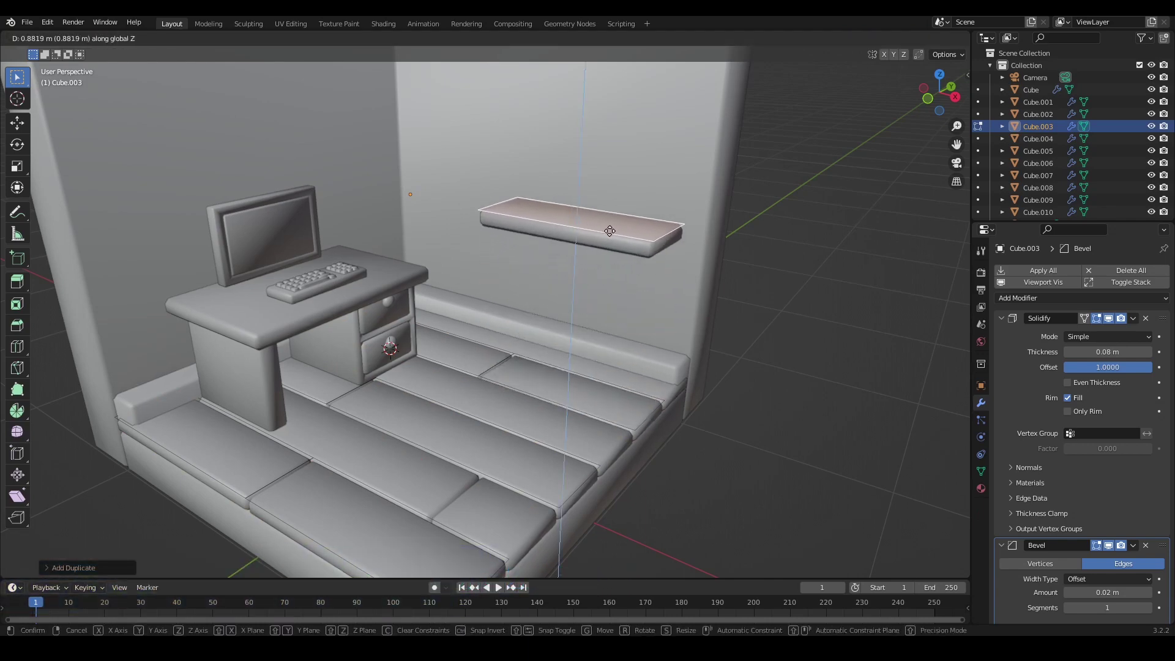
click(600, 226)
- Move the shelf about 0.16 m along Y against the wall
middle_drag(601, 226, 560, 289)
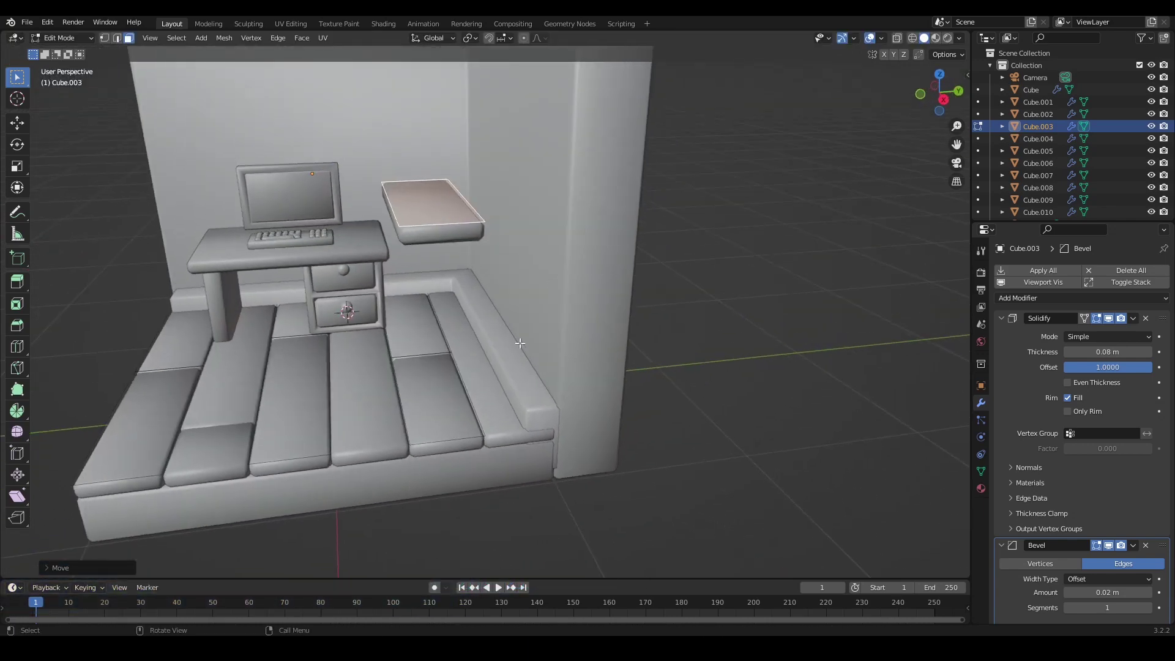
key(g)
key(y)
click(570, 340)
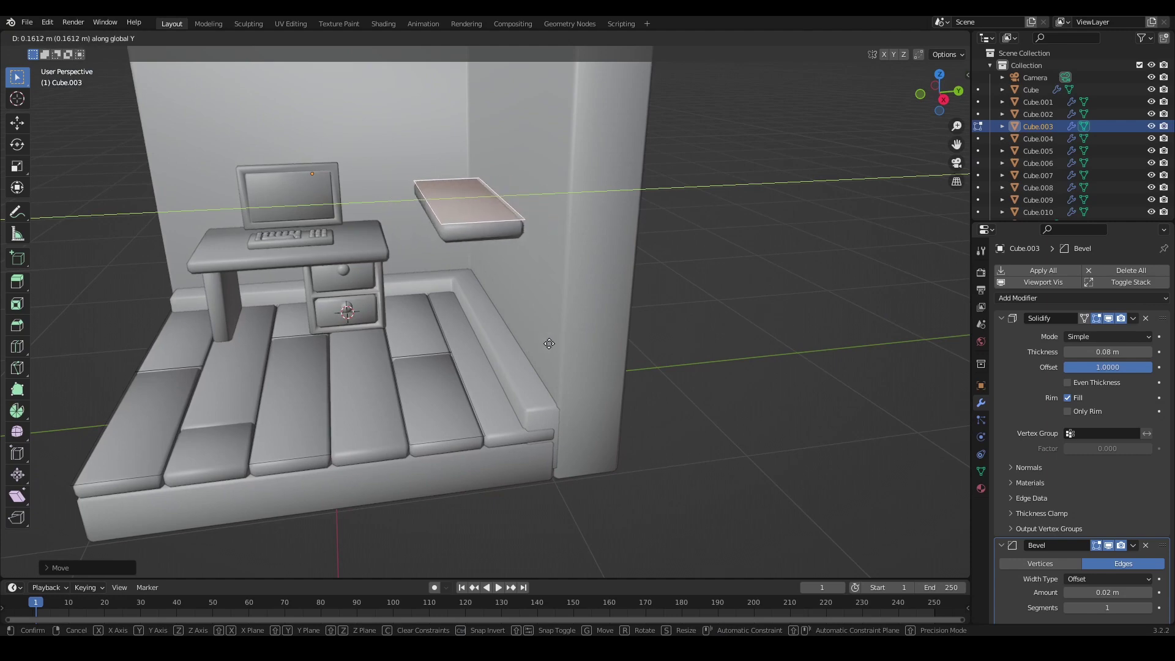
middle_drag(550, 343, 580, 392)
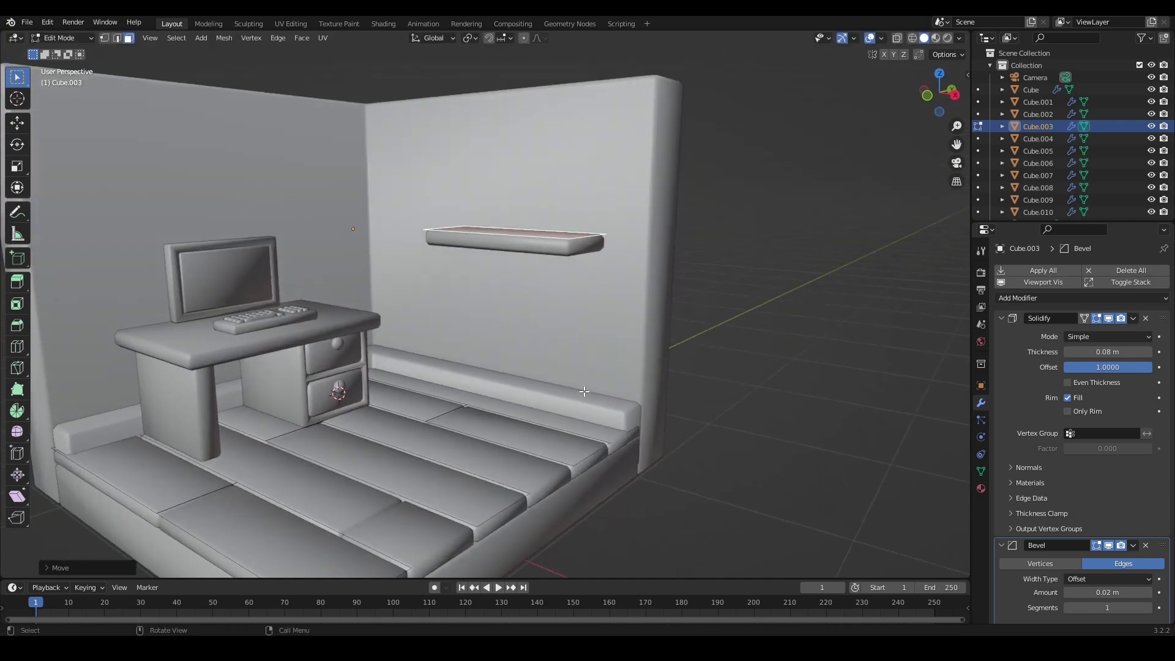
- Duplicate the shelf plank and lower the copy about 0.88 m along Z to just above the floor
middle_drag(582, 281, 582, 288)
key(shift+d)
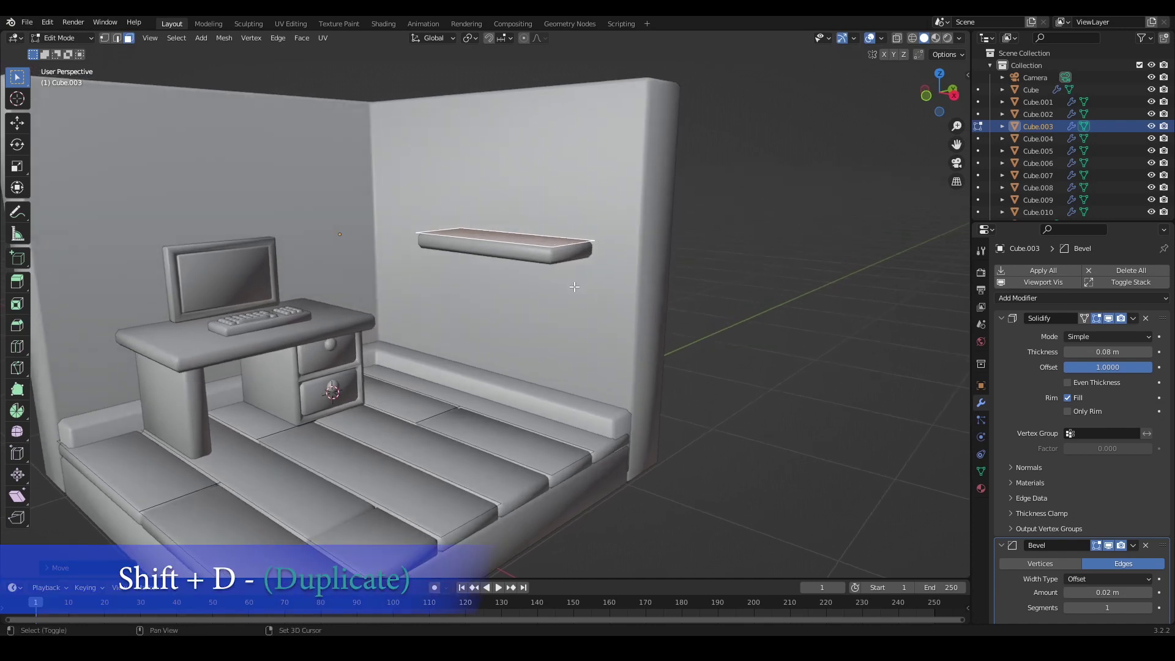
key(g)
key(z)
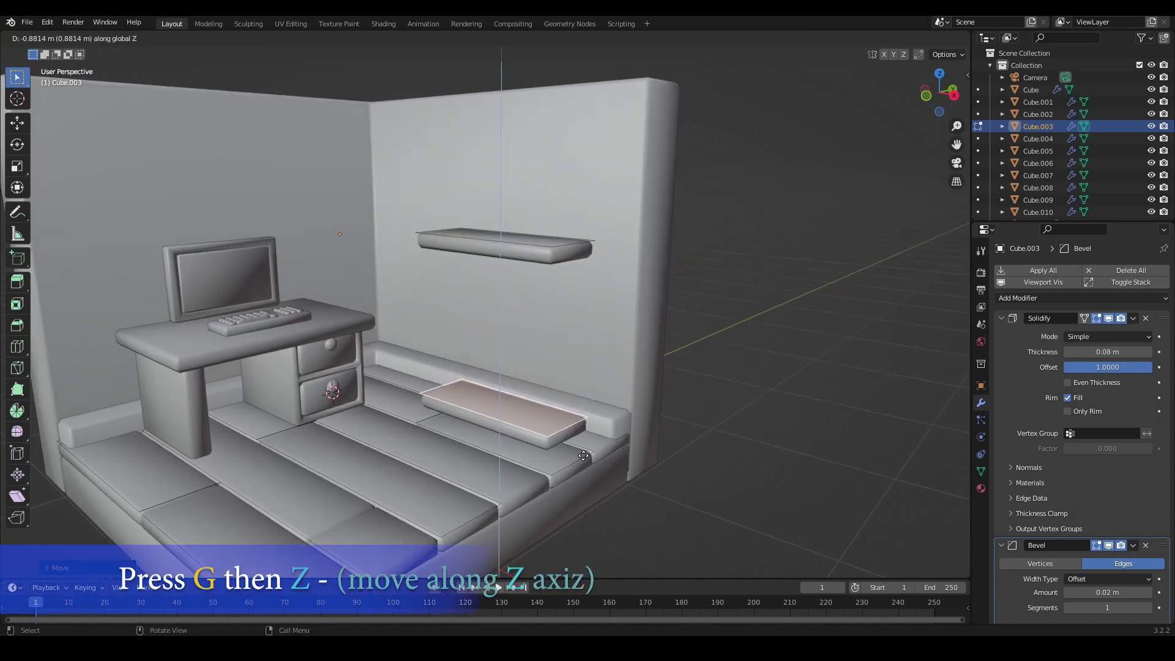
click(566, 447)
- Duplicate the low shelf plank in place and rotate the copy 90° about the Y axis into an upright
middle_drag(566, 447, 582, 445)
key(g)
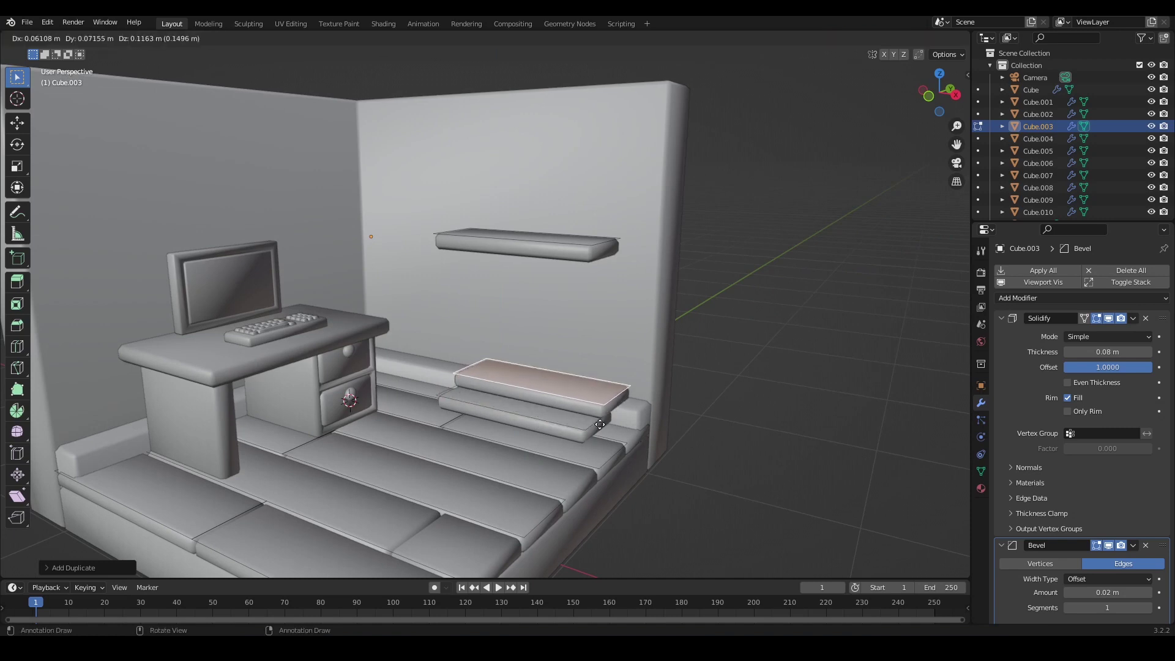
right_click(586, 428)
key(r)
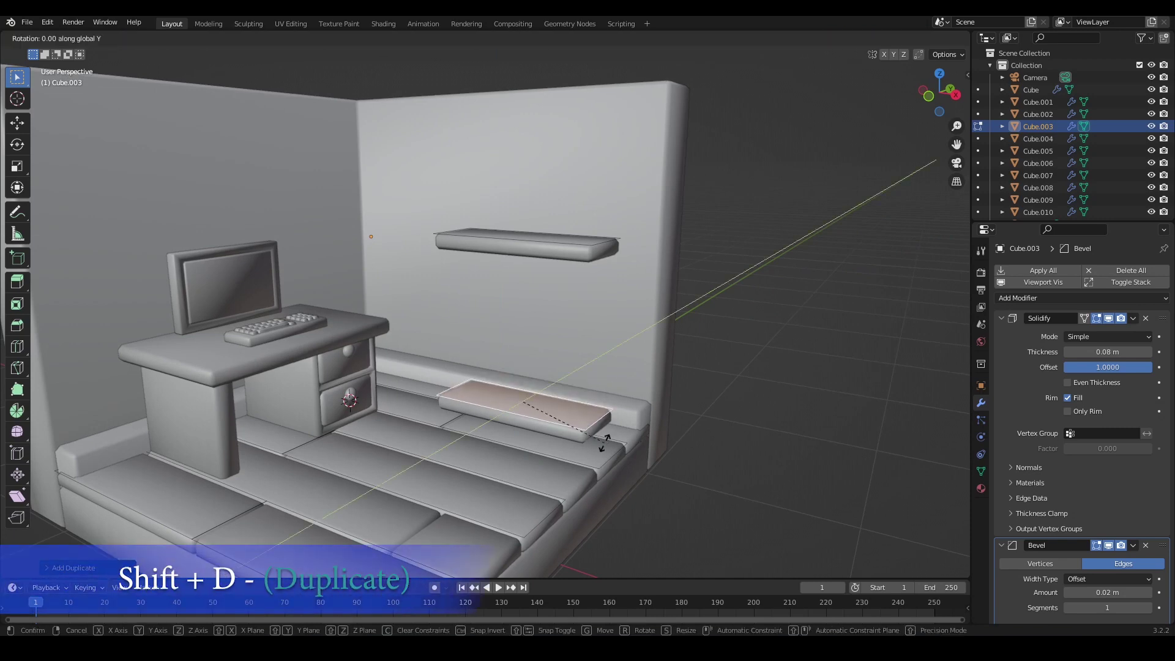
text(y90)
key(Return)
- Raise the upright along Z between the shelves and move it about 0.34 m along negative X to their desk-side end
key(g)
key(z)
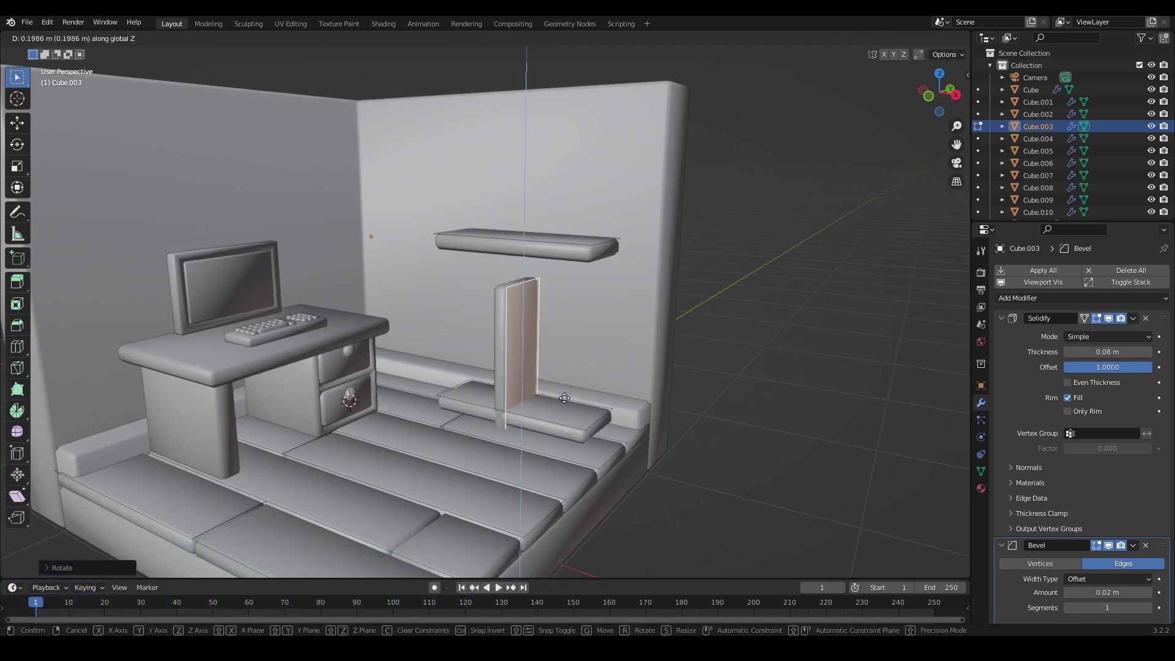
click(570, 357)
key(g)
key(x)
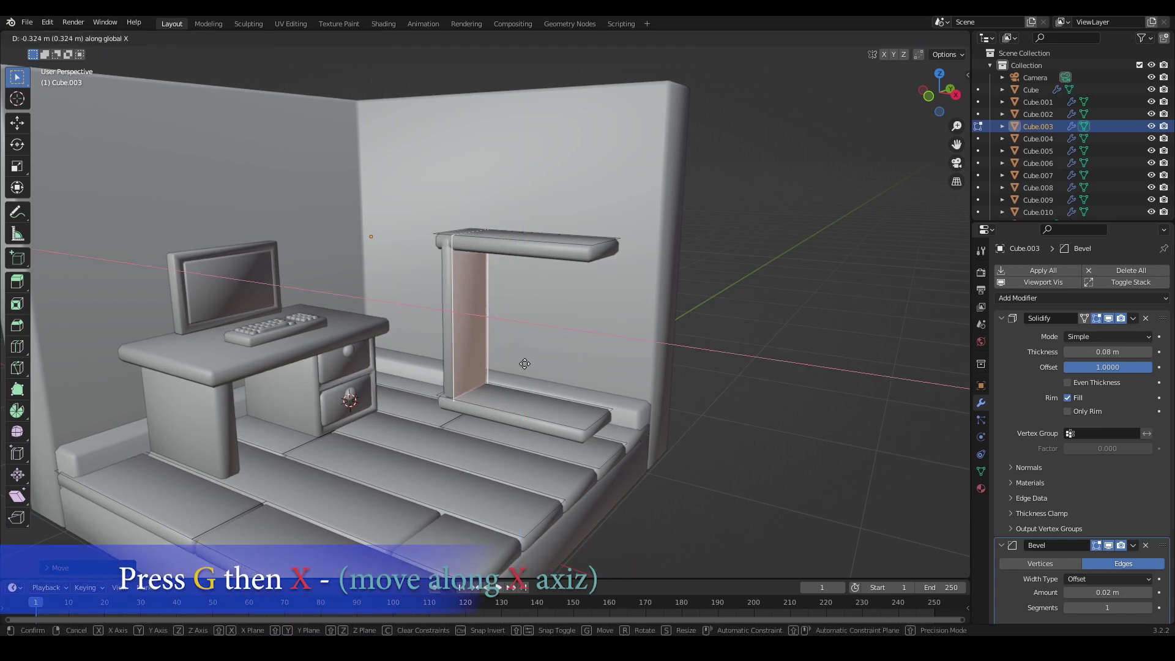
click(524, 363)
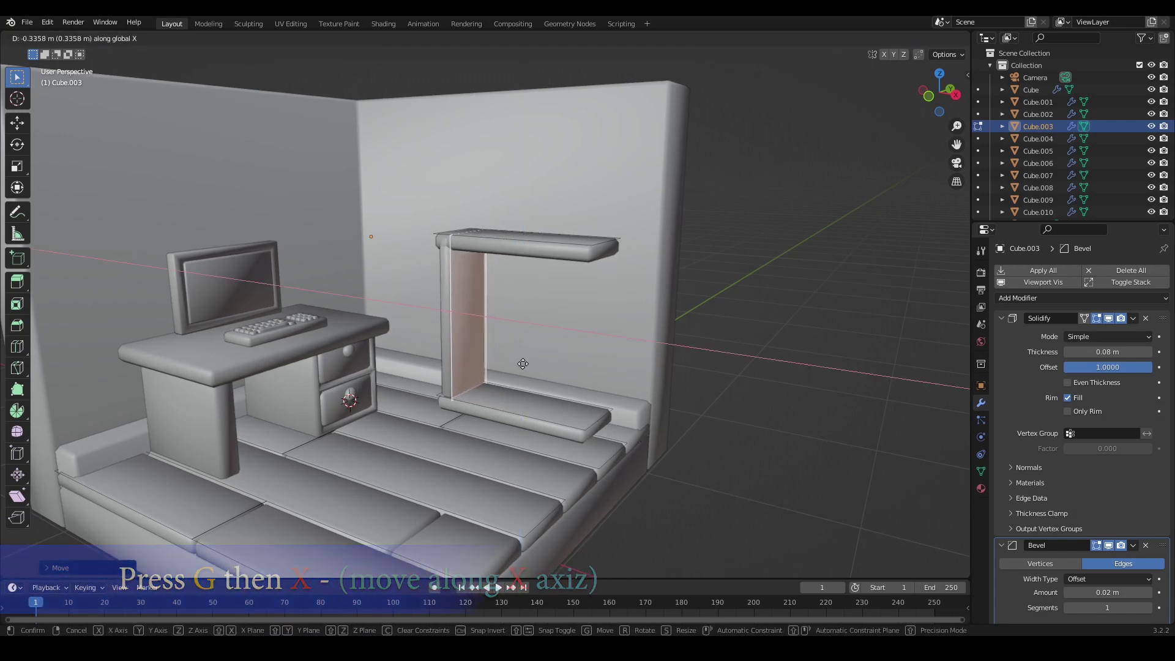
- Lower the top shelf slightly along Z against the upright
click(555, 240)
key(g)
key(z)
click(572, 266)
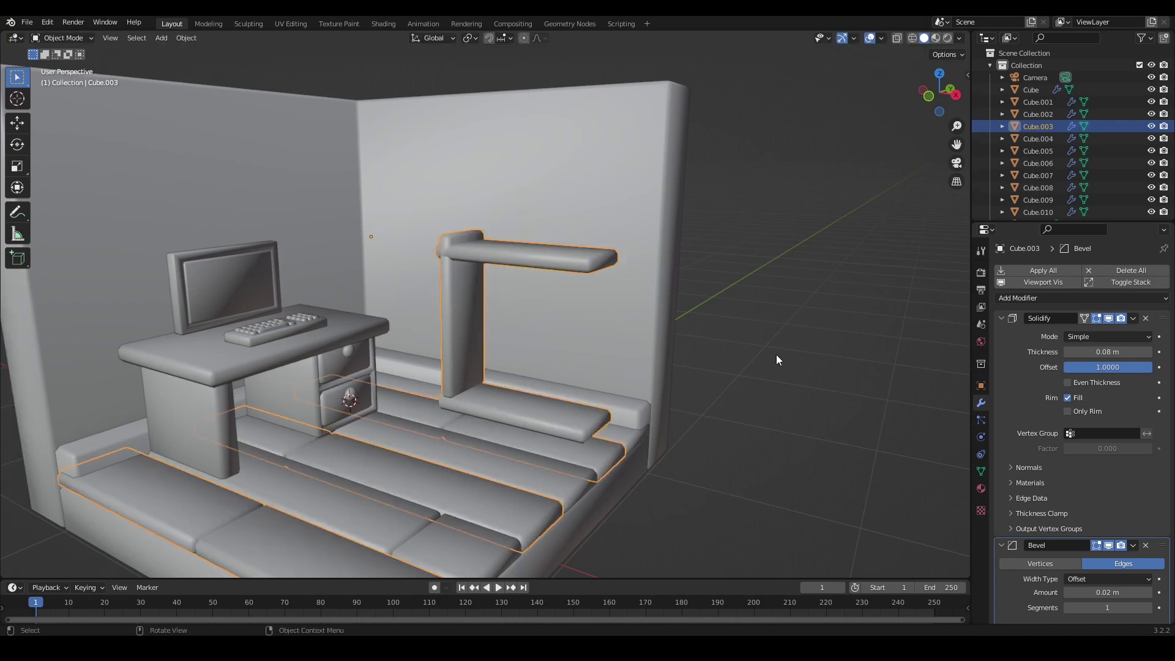
- Scale the upright along Y by about 1.1 to make it deeper than the shelves
middle_drag(777, 356, 703, 364)
middle_drag(536, 307, 533, 290)
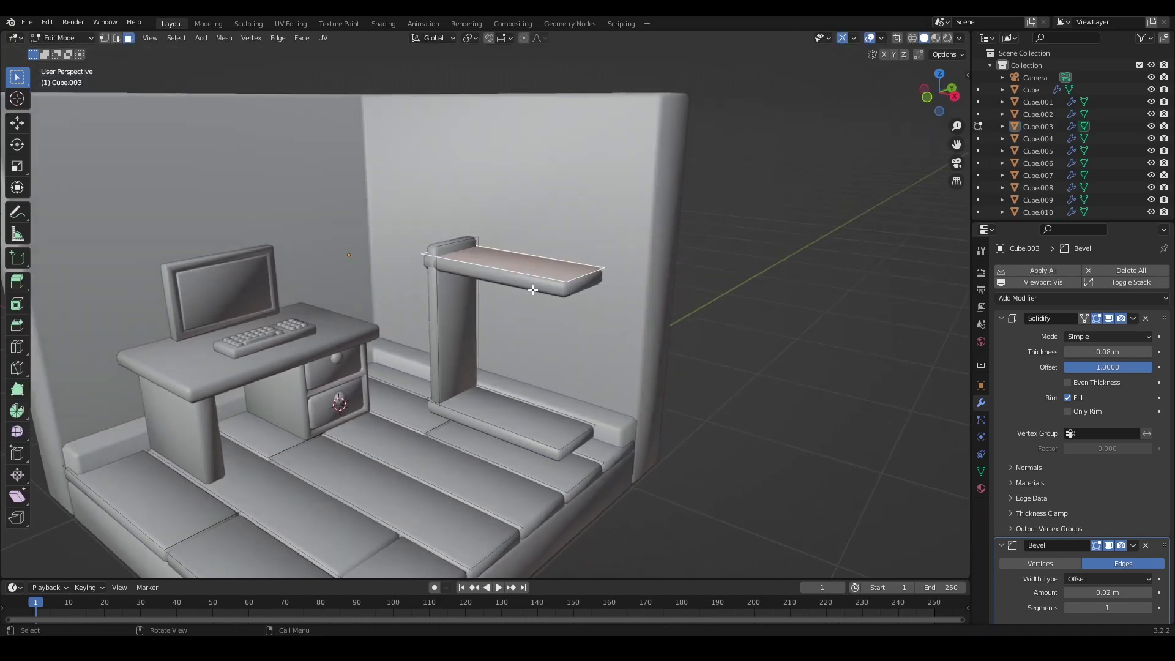
click(453, 305)
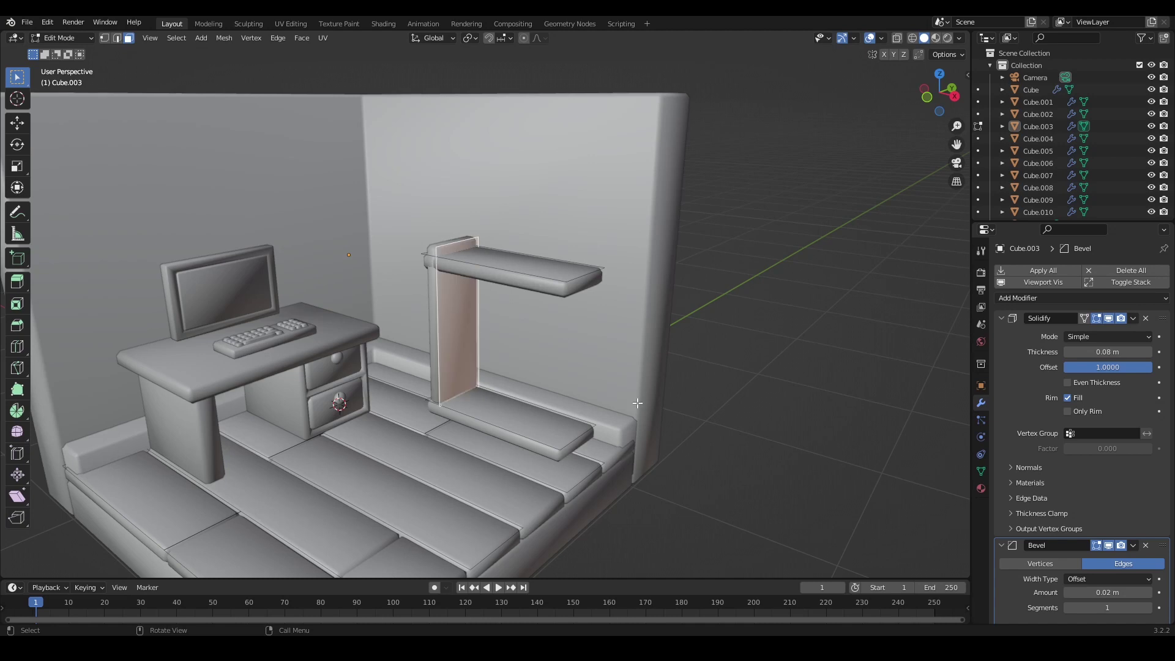
key(s)
key(x)
key(y)
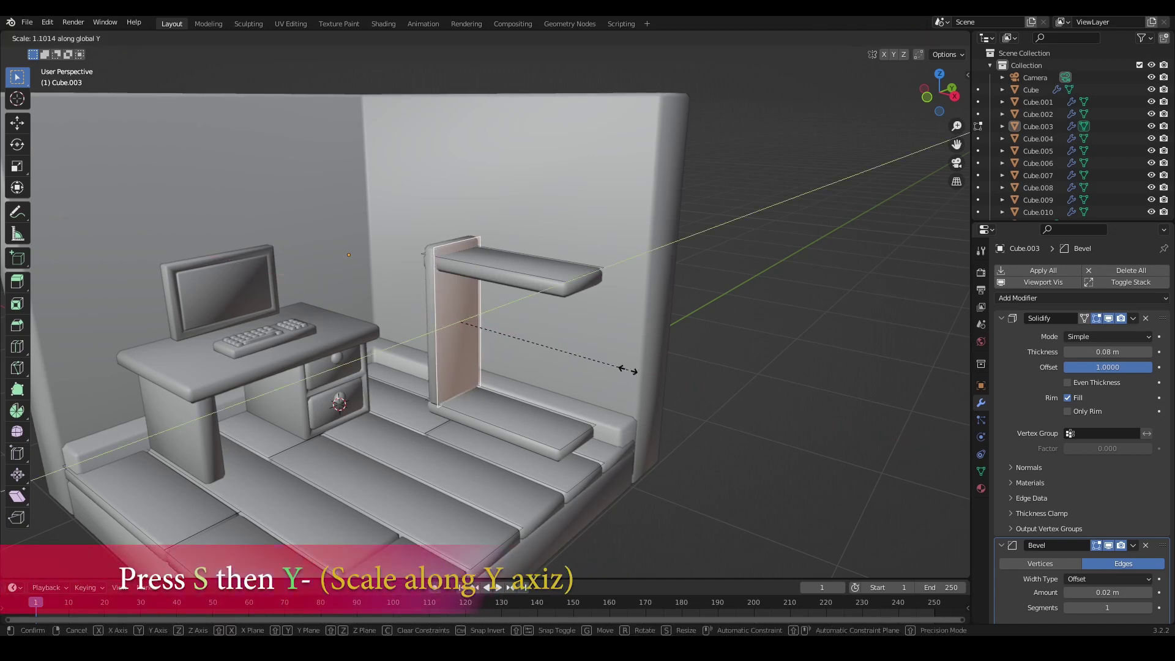
click(628, 387)
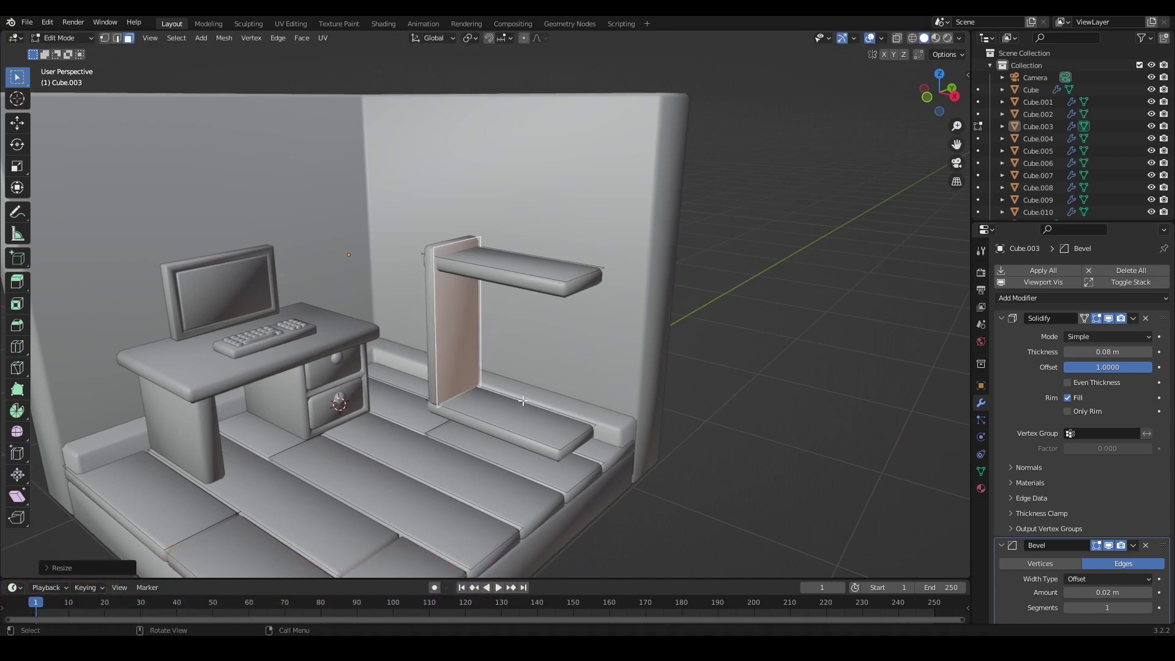
- Lower the upright about 0.02 m along Z and lengthen it along Z by a factor of about 1.17
key(g)
key(z)
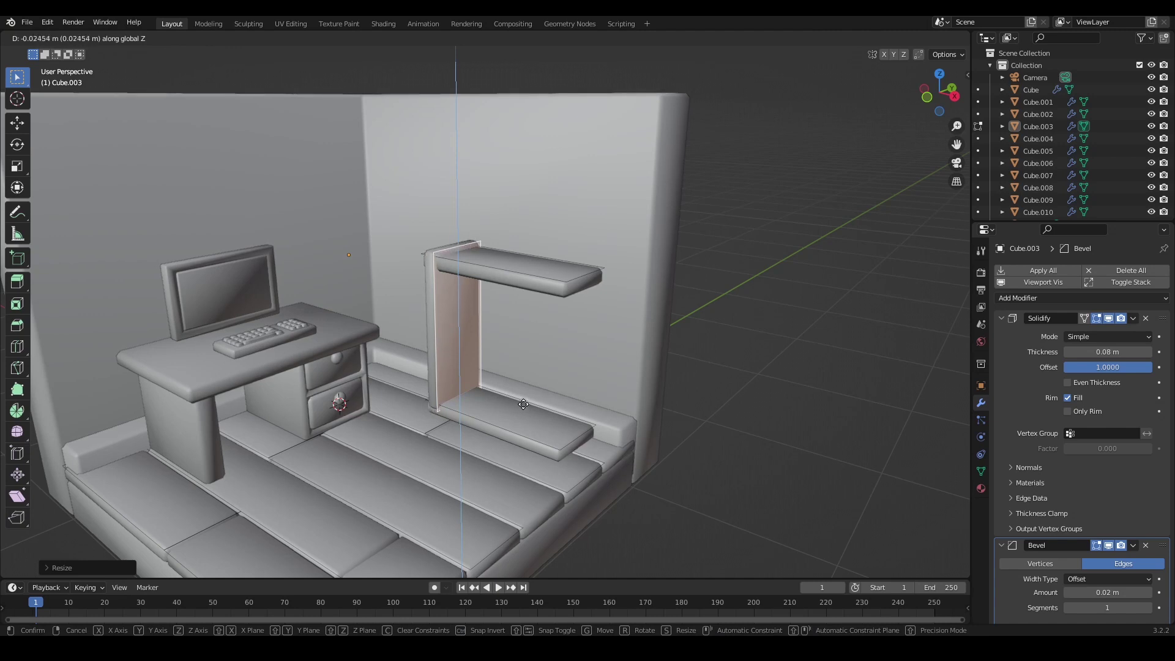
click(523, 403)
key(s)
key(z)
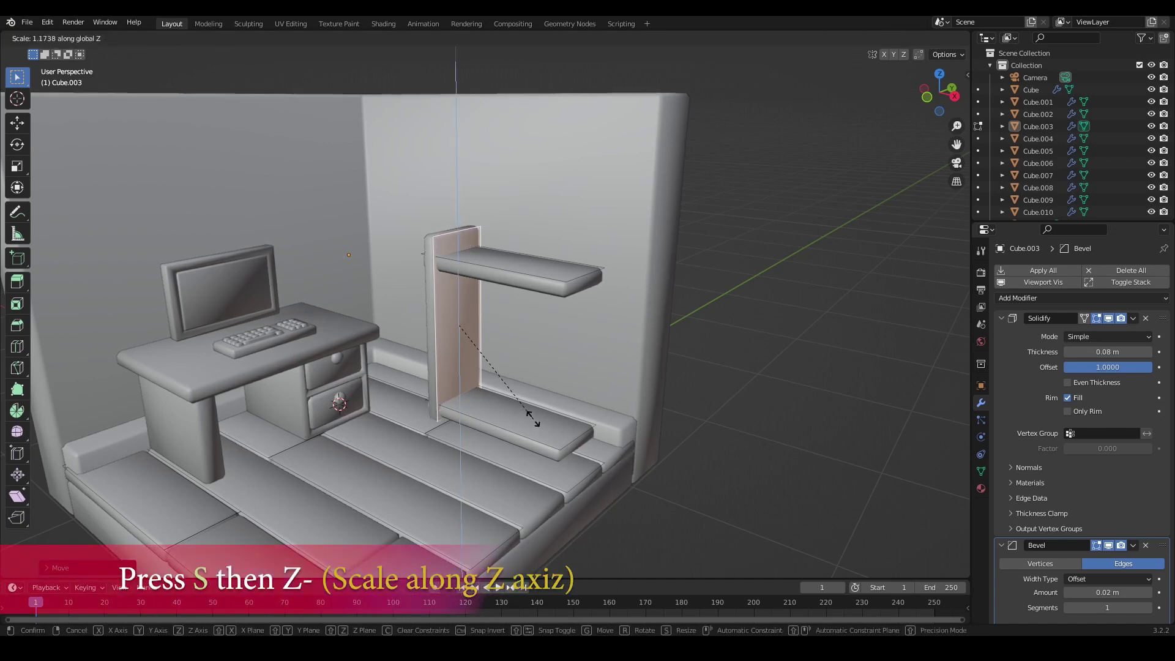
click(551, 384)
- Scale the upright along Y by about 1.07 and shift it along X to the very ends of the shelves
key(s)
key(y)
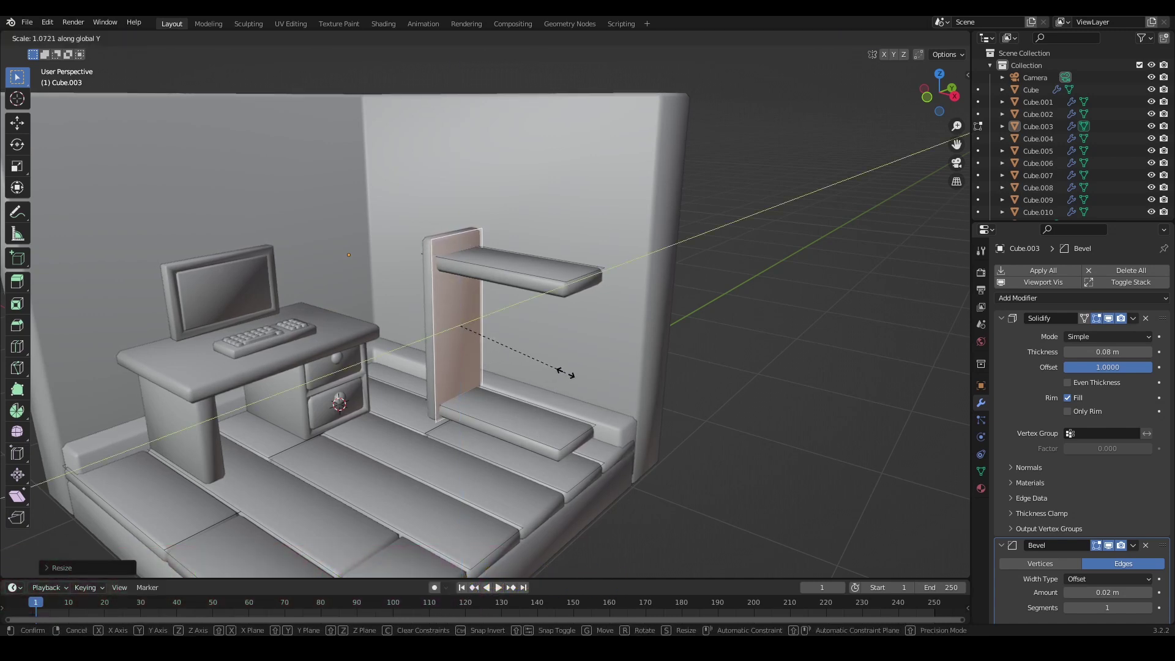
click(562, 374)
middle_drag(787, 444, 547, 357)
scroll(547, 358, up, 3)
key(Tab)
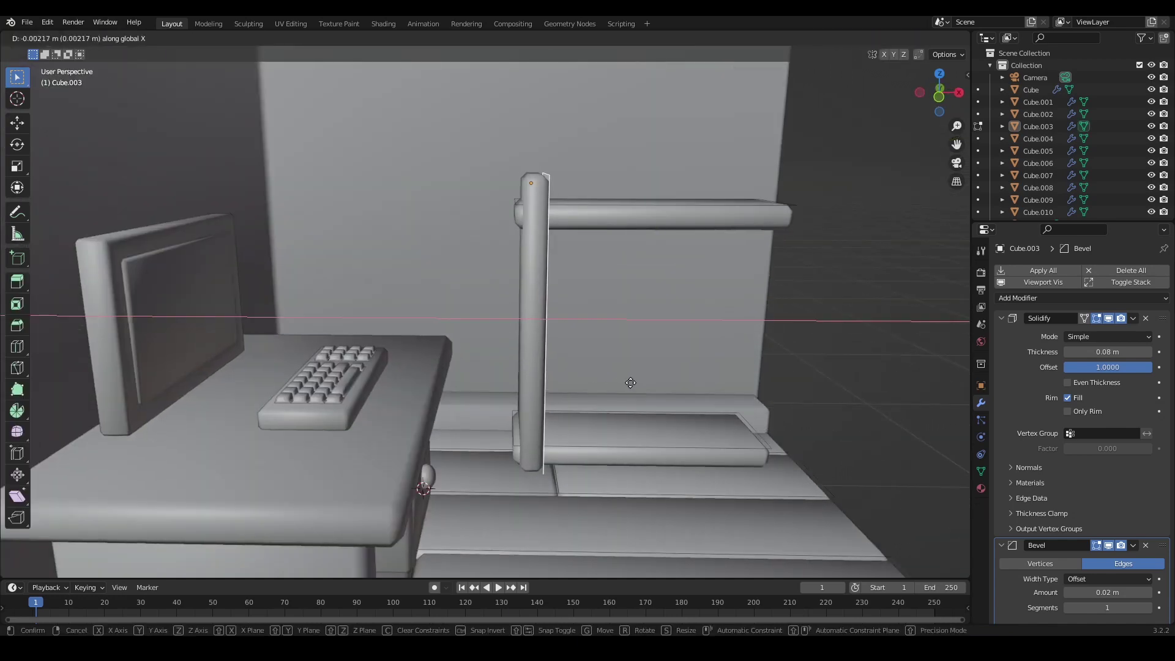
key(Tab)
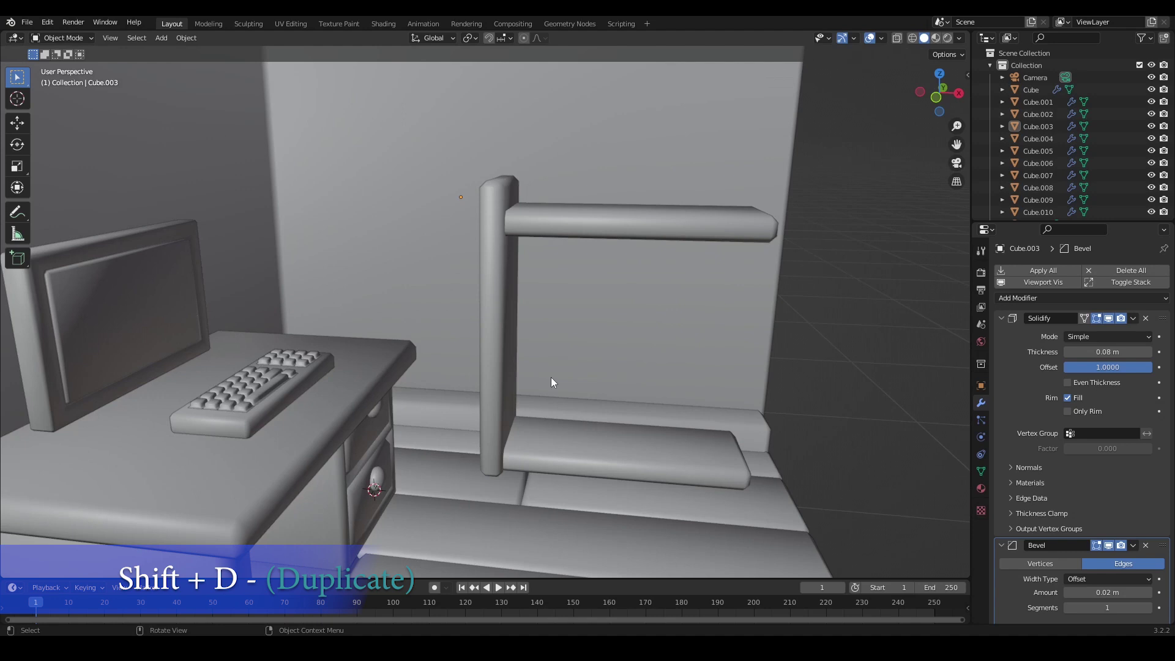
- Duplicate the upright and move the copy about 0.84 m along X to the opposite end of the shelves
key(Tab)
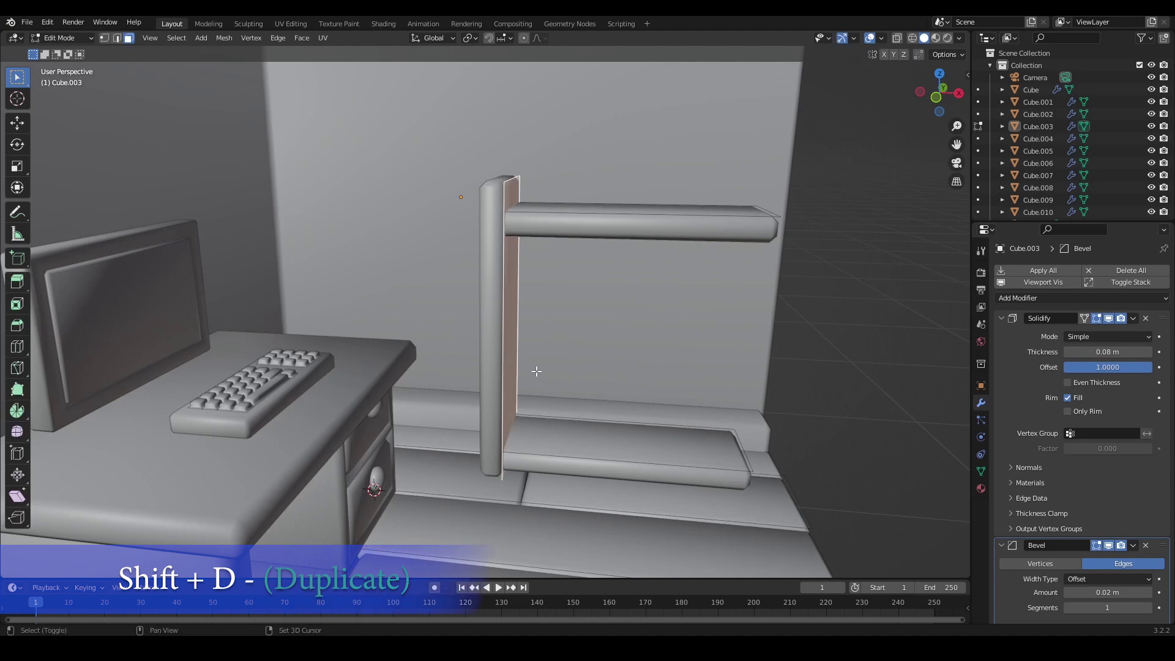
key(shift+d)
key(x)
click(780, 369)
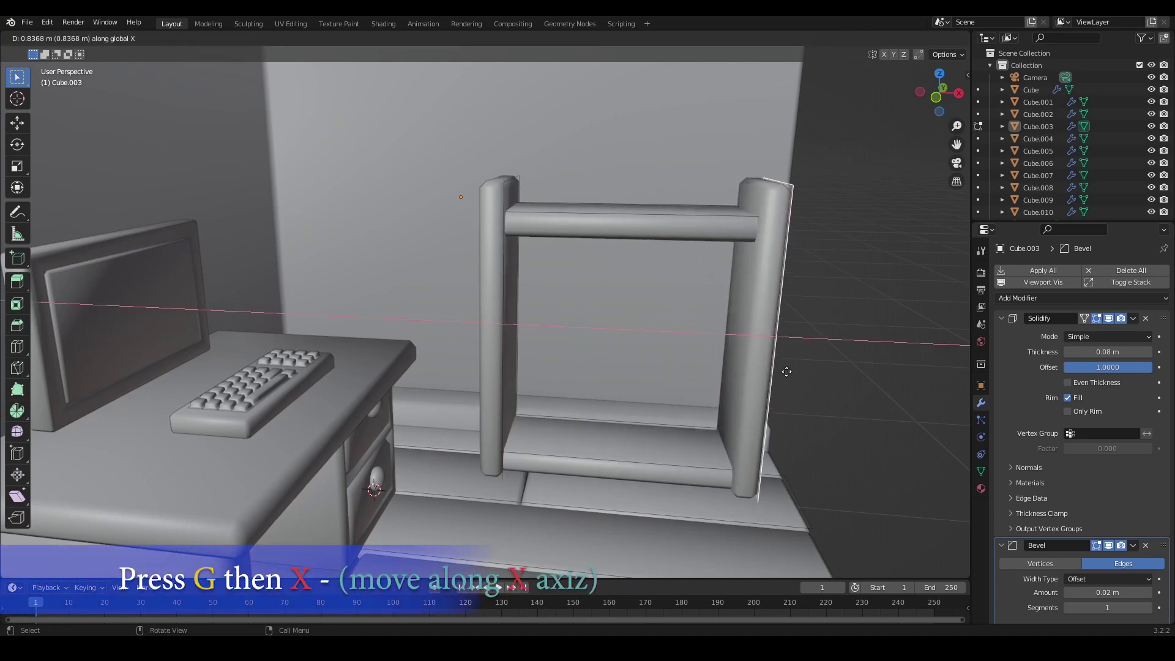
key(Tab)
key(Tab)
- Duplicate the bottom shelf upward along Z, then duplicate that copy about 0.24 m higher, making two middle shelves
click(654, 451)
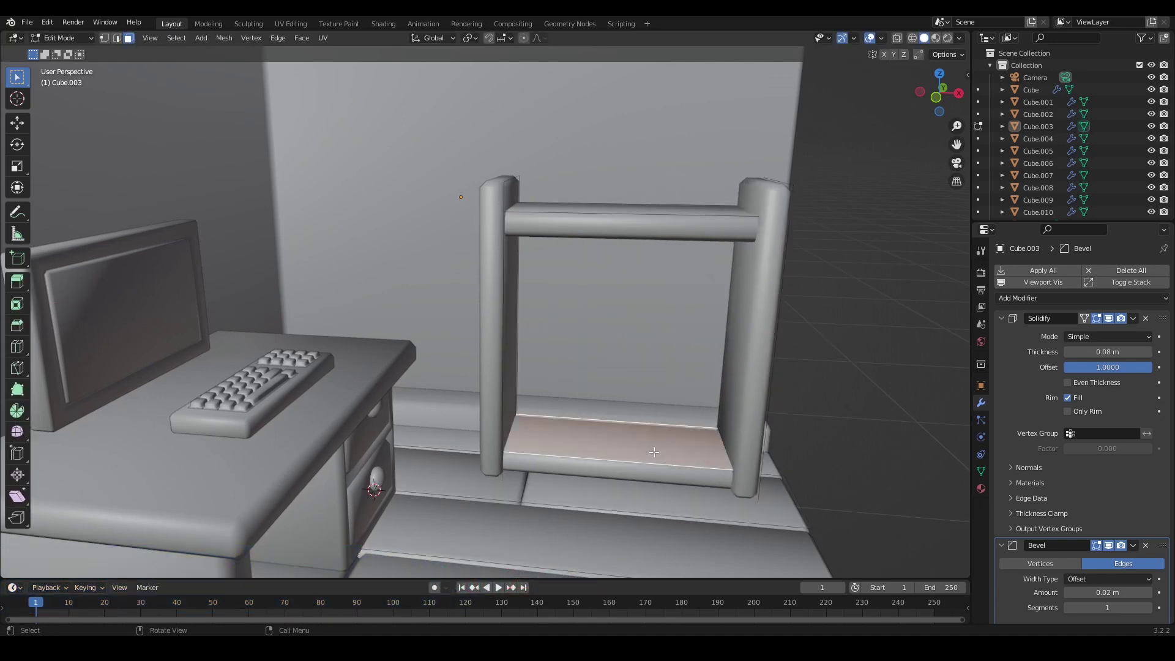
key(shift+d)
key(z)
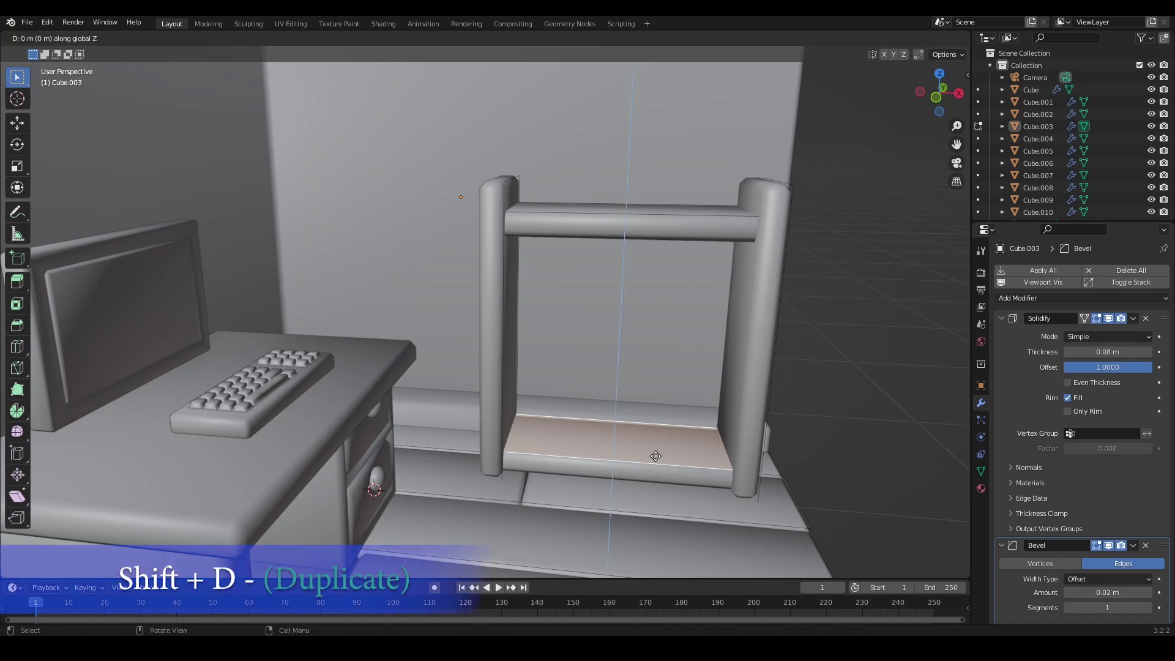
click(657, 376)
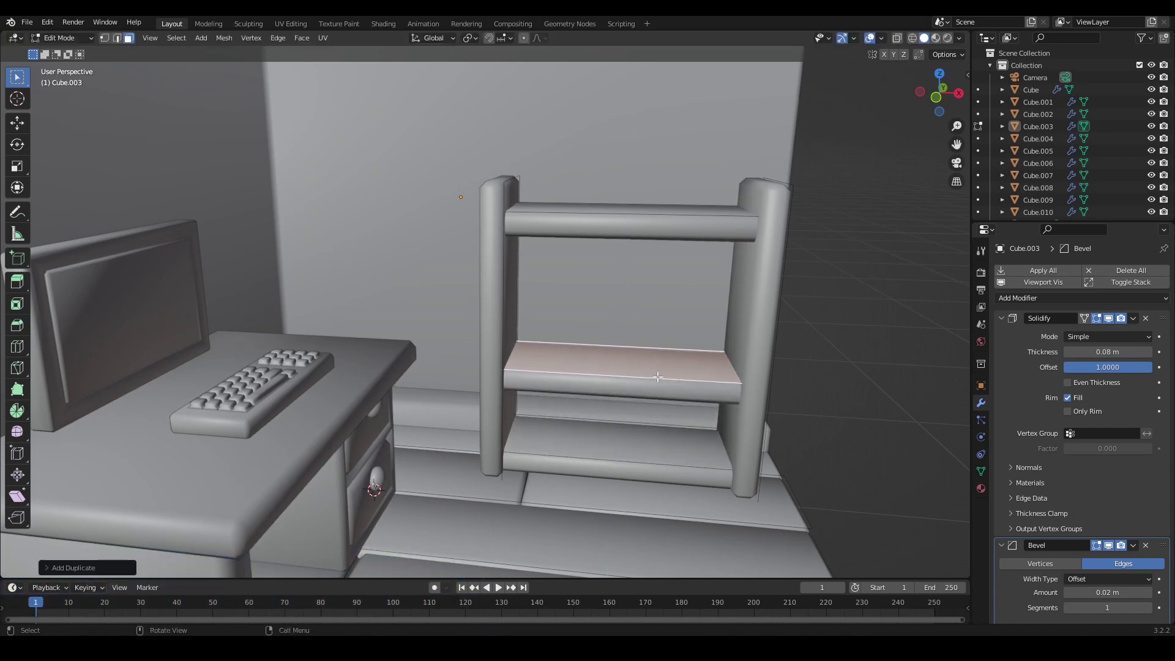
key(shift+d)
key(z)
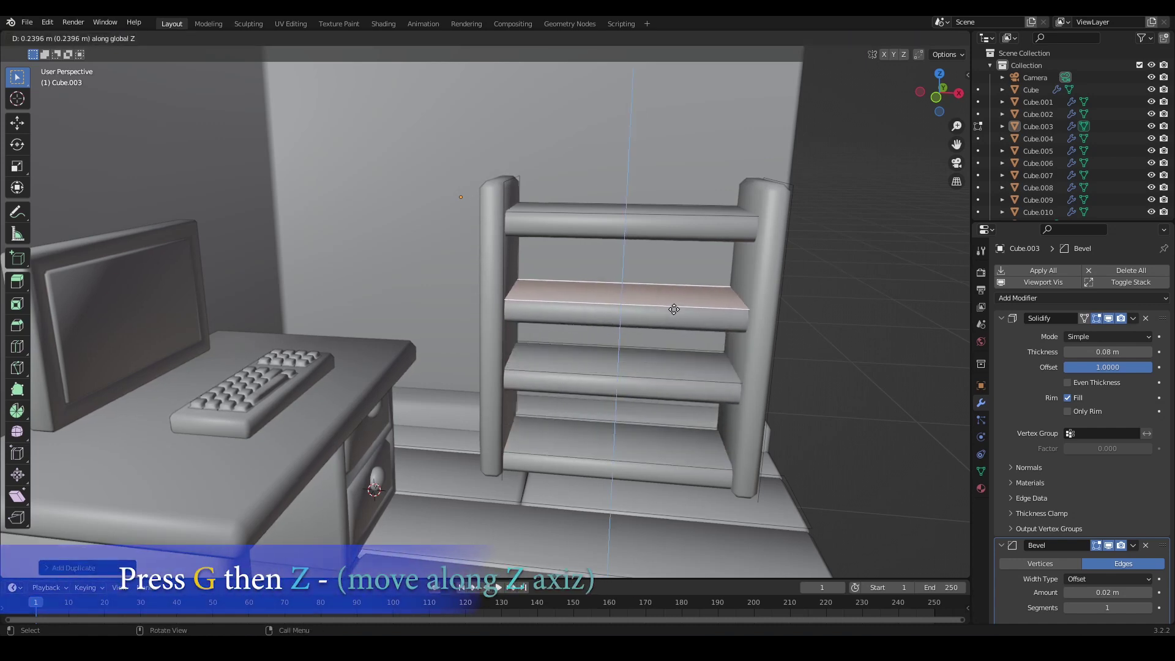
click(675, 304)
- Duplicate the lower middle shelf and lower the copy along Z to directly beneath it
scroll(857, 386, down, 7)
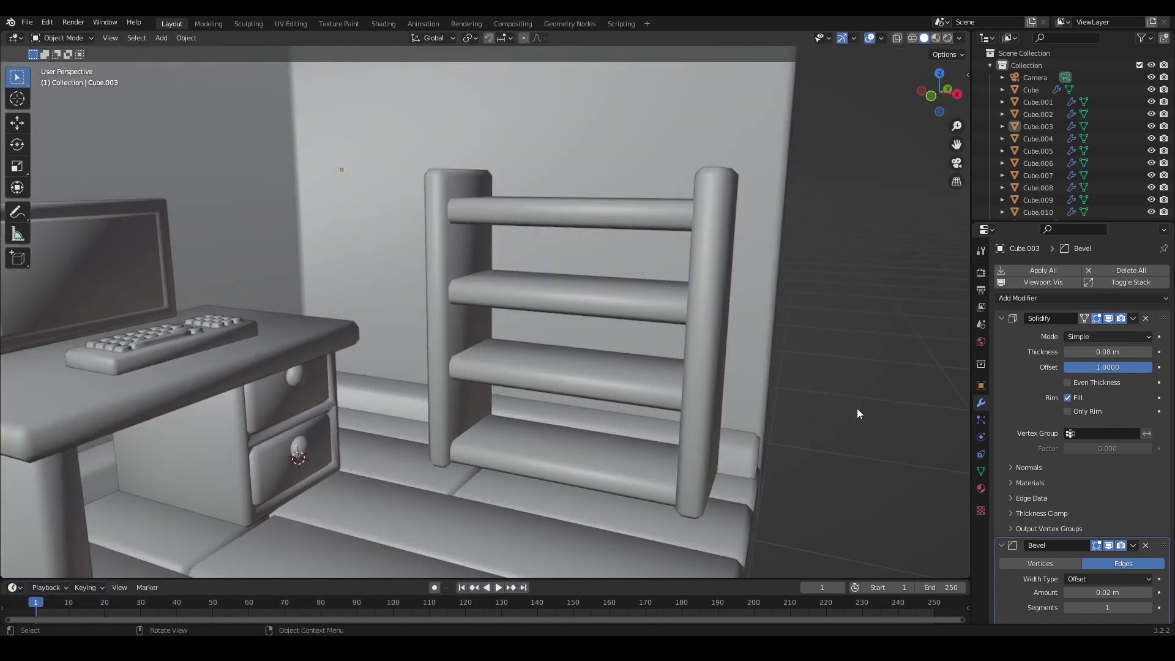
key(Tab)
scroll(550, 401, up, 8)
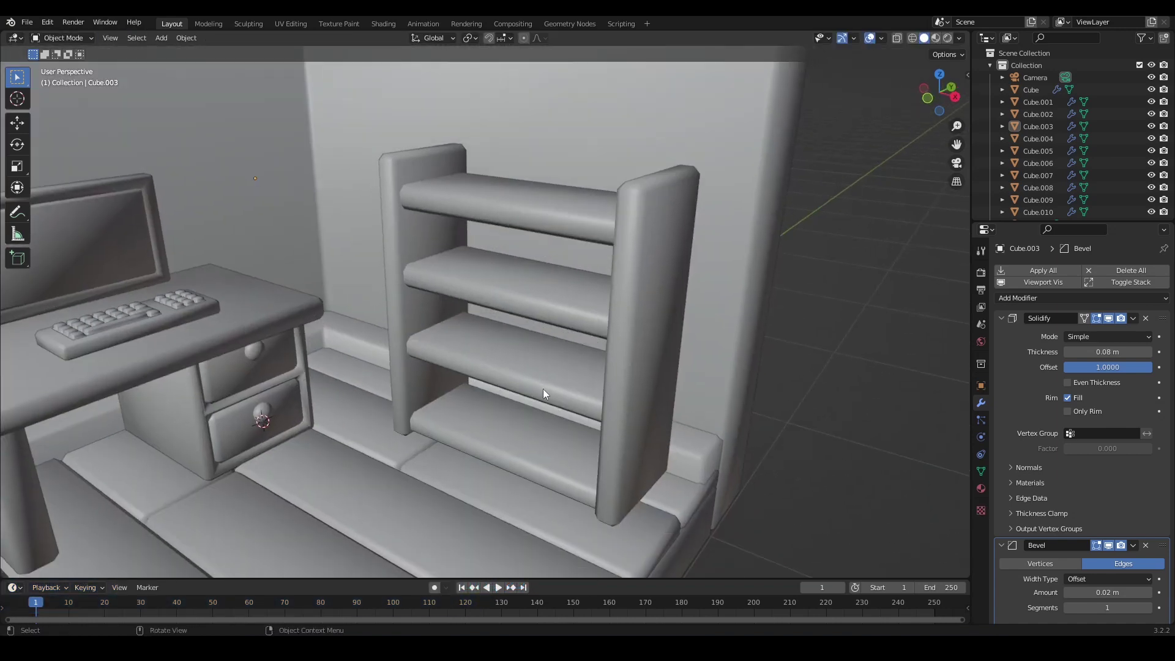
middle_drag(615, 333, 612, 324)
scroll(574, 370, up, 5)
key(Tab)
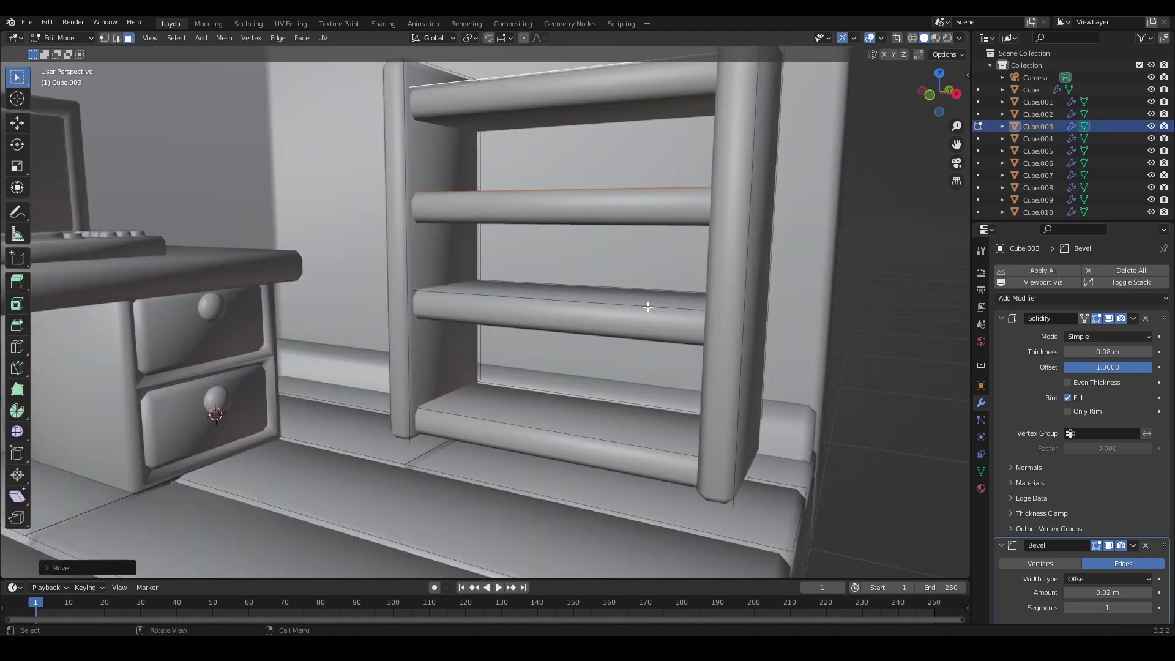
click(647, 322)
key(shift+d)
key(z)
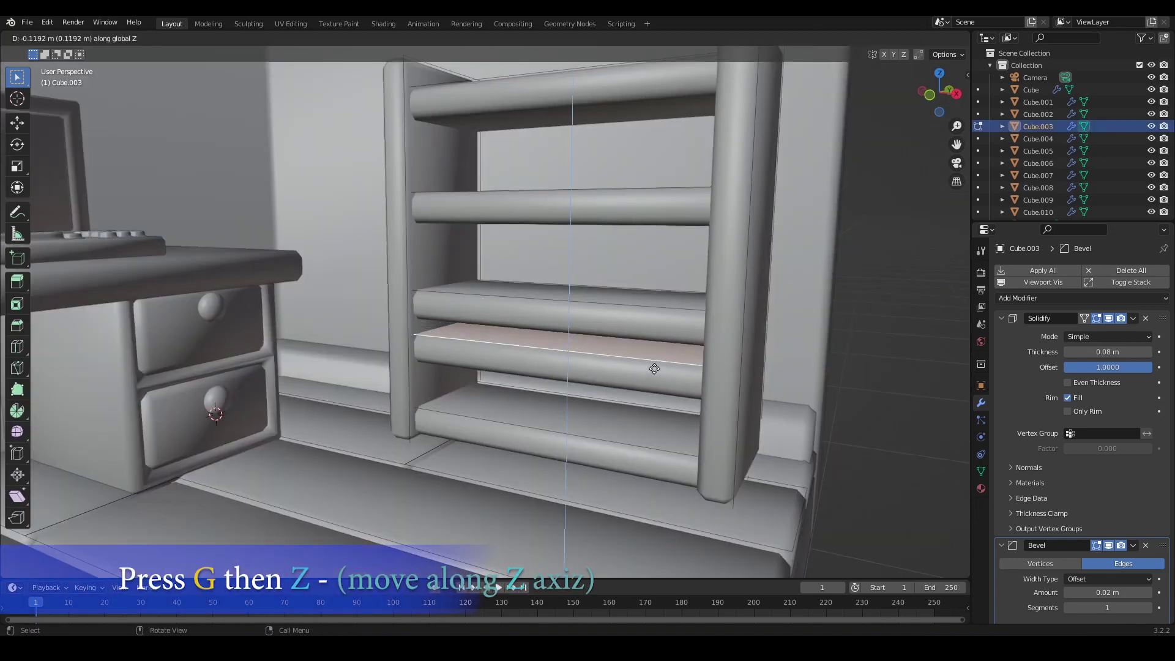
click(666, 353)
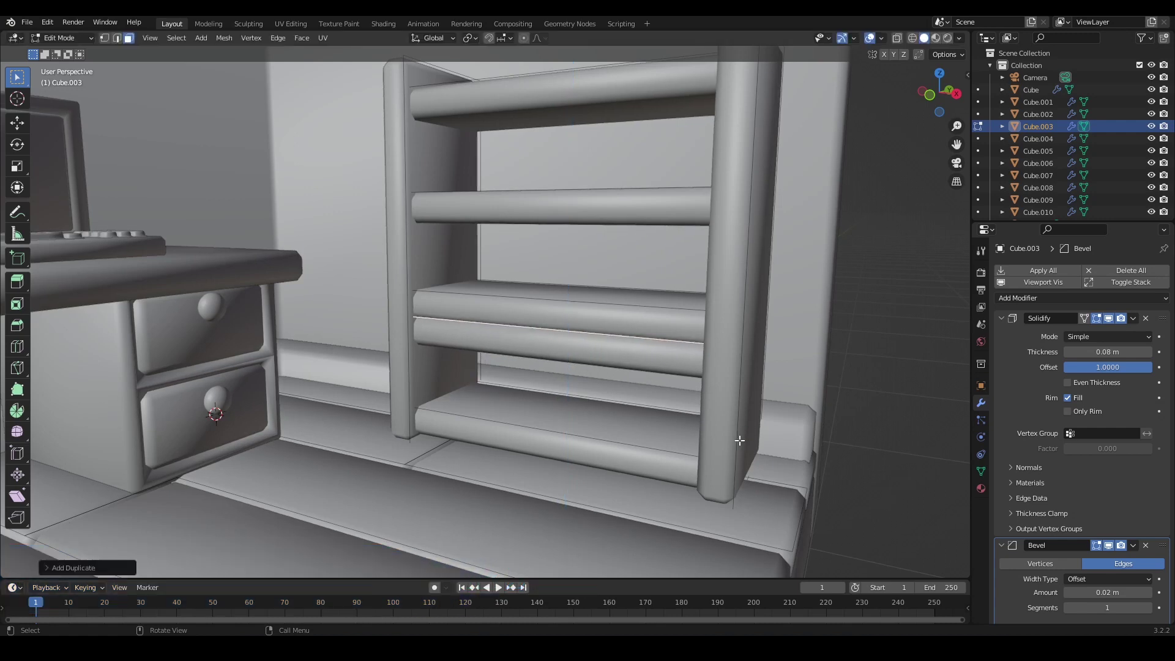
- Scale the new plank down slightly along Y and separate it from the shelf mesh into its own object
key(s)
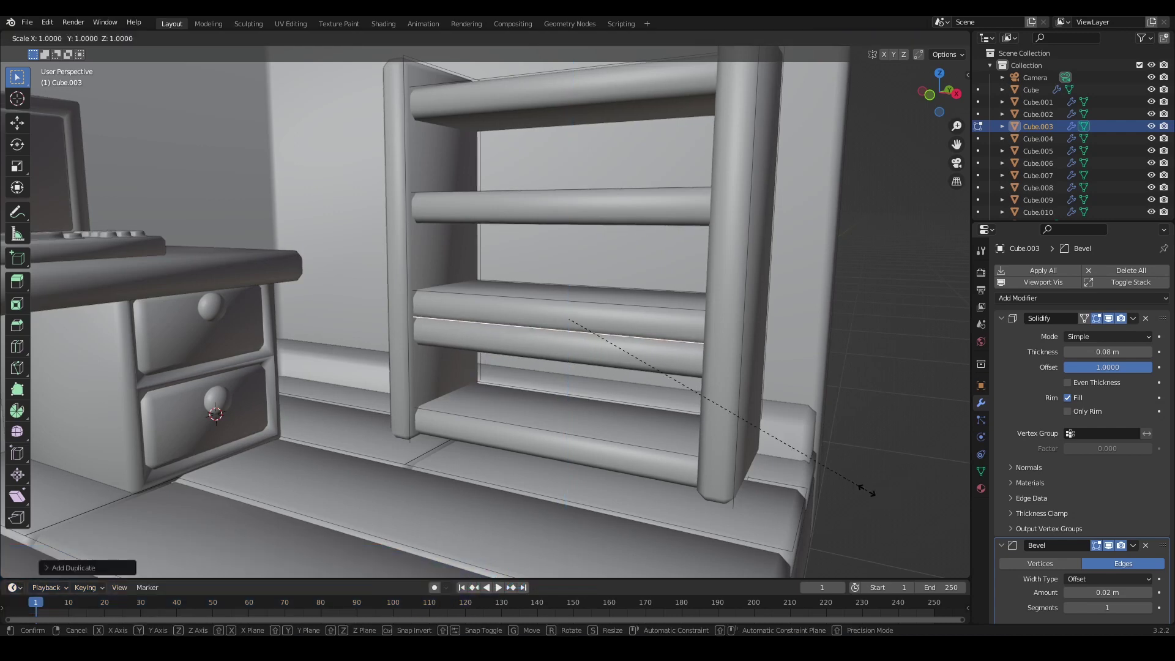
key(y)
click(841, 471)
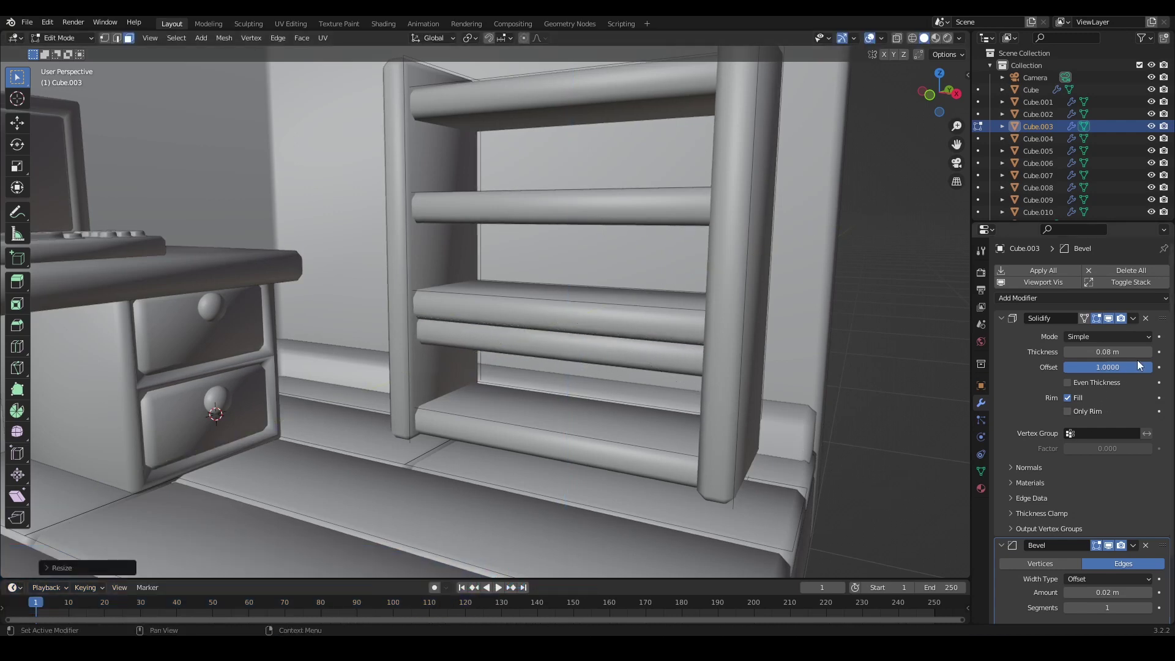
key(p)
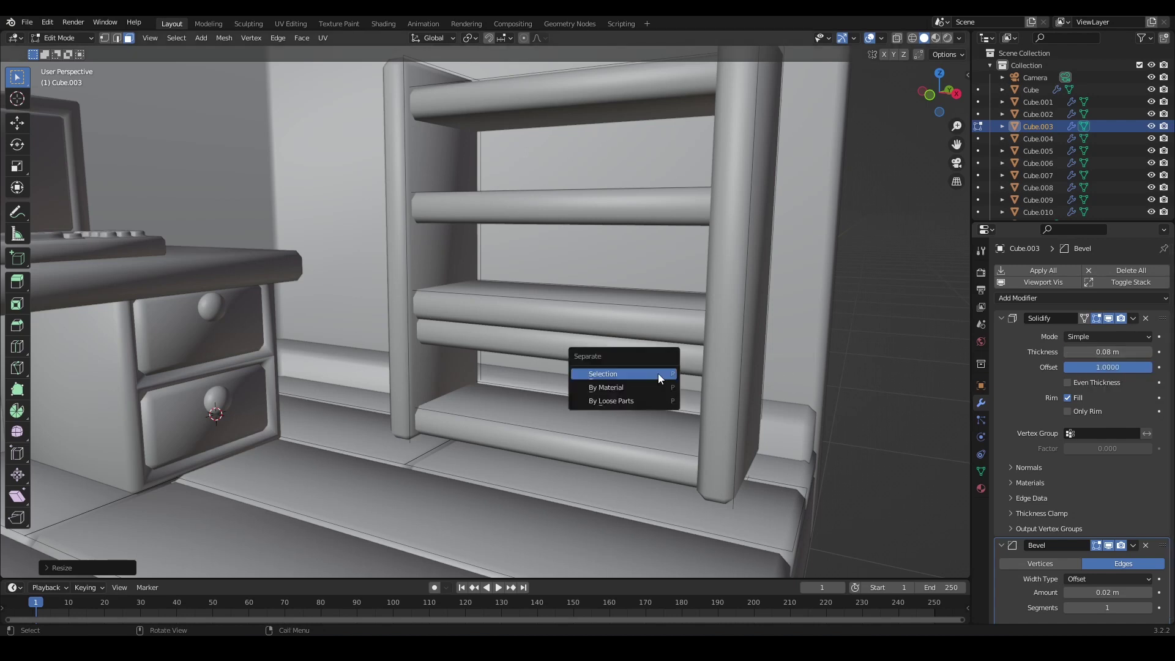
click(658, 373)
key(Tab)
click(594, 353)
- Set the separated plank's Solidify thickness to 0.28 m to fill the gap above the bottom shelf
key(g)
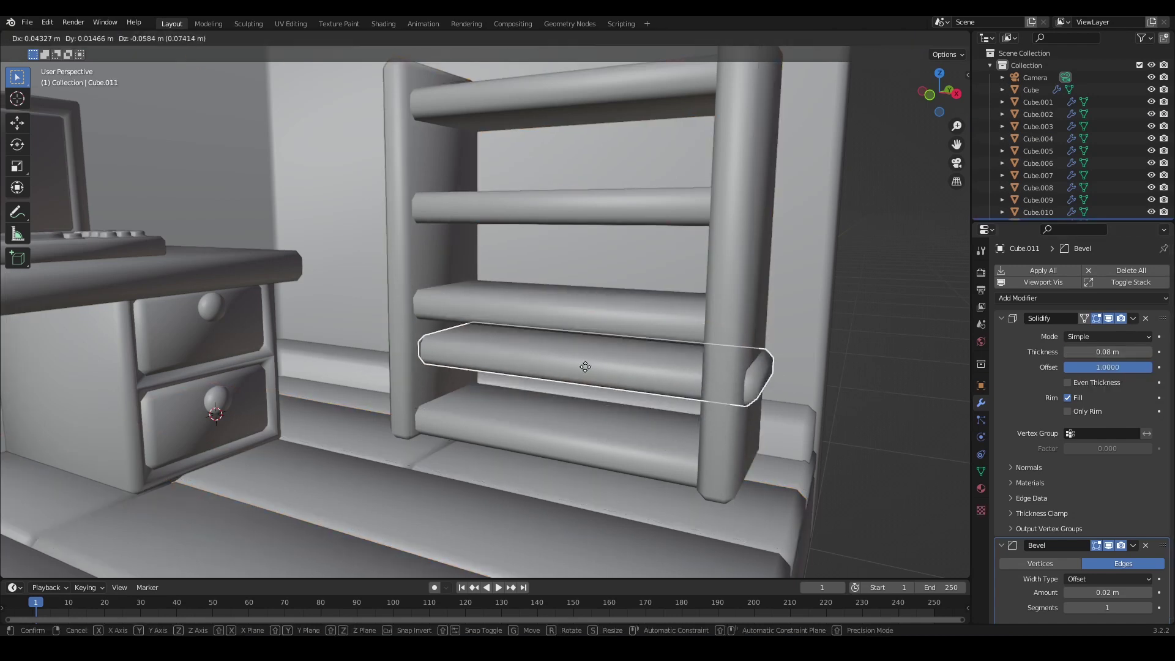
right_click(571, 371)
drag(1149, 355, 1166, 355)
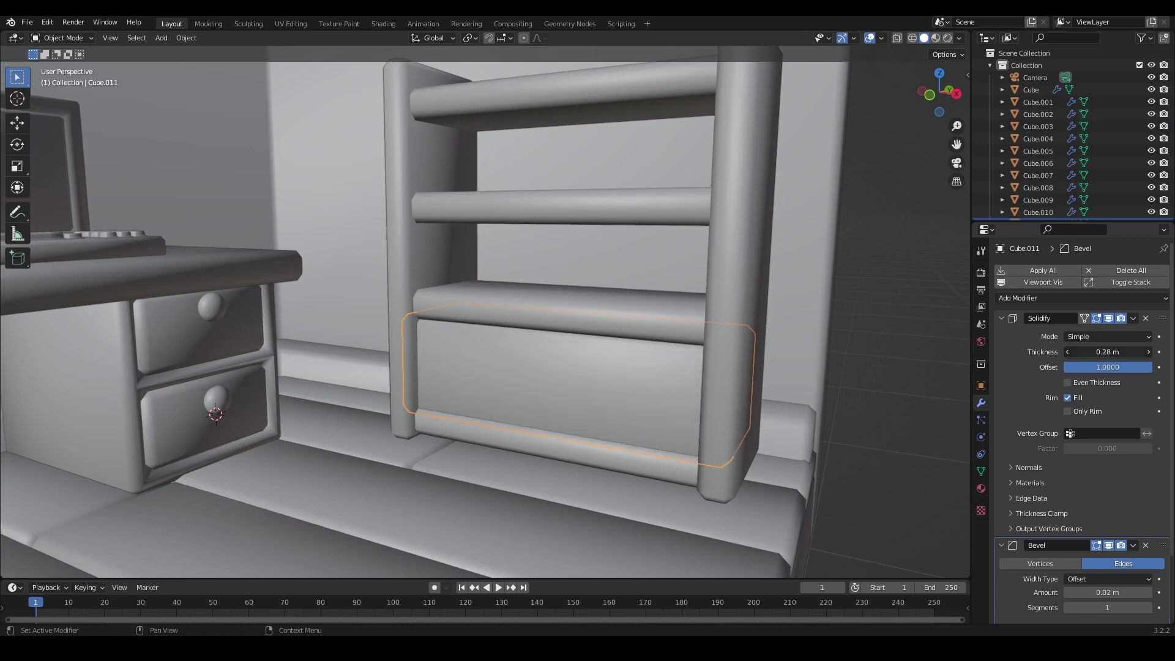
- Move the bookshelf's upright farthest from the desk inward along negative X, narrowing the shelf unit
scroll(916, 416, down, 6)
middle_drag(692, 371, 595, 356)
scroll(563, 372, up, 2)
click(593, 349)
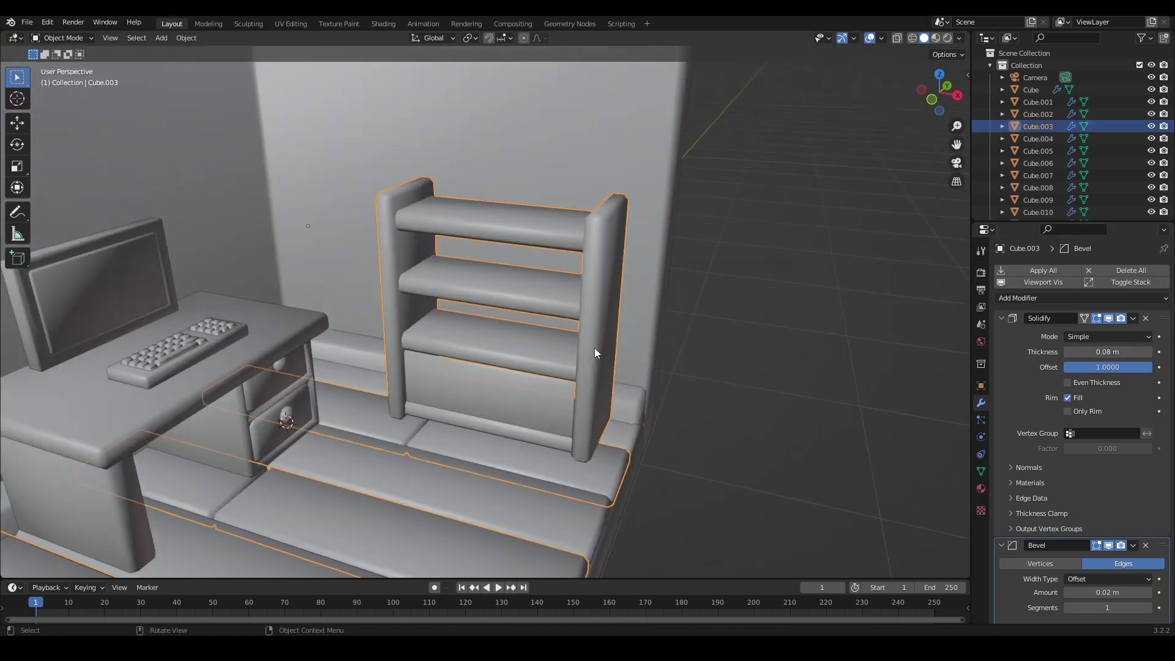
key(Tab)
click(603, 325)
key(g)
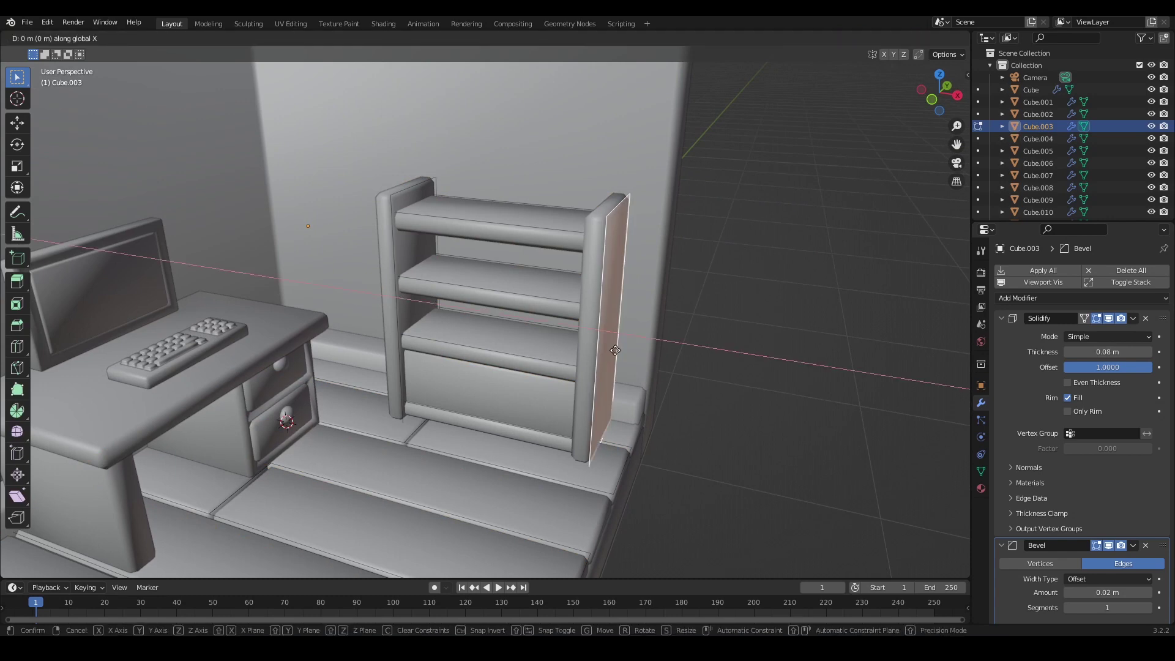
key(x)
click(581, 343)
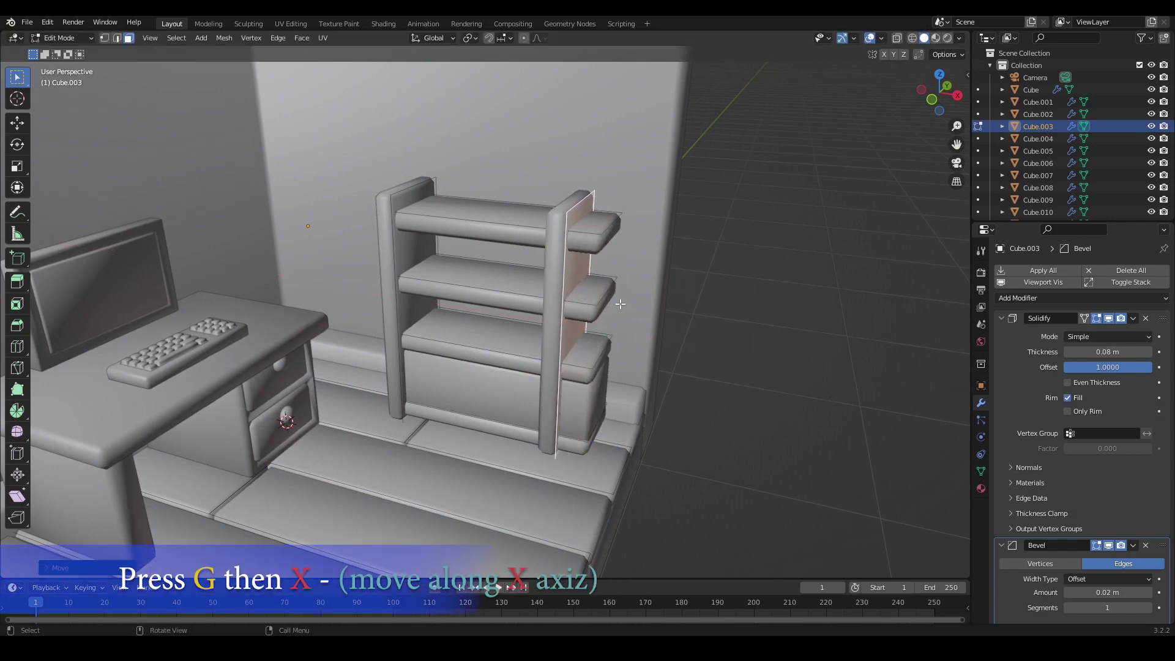
- Move the protruding shelf ends inward along X by about 0.14 m so they end at the relocated upright
click(607, 291)
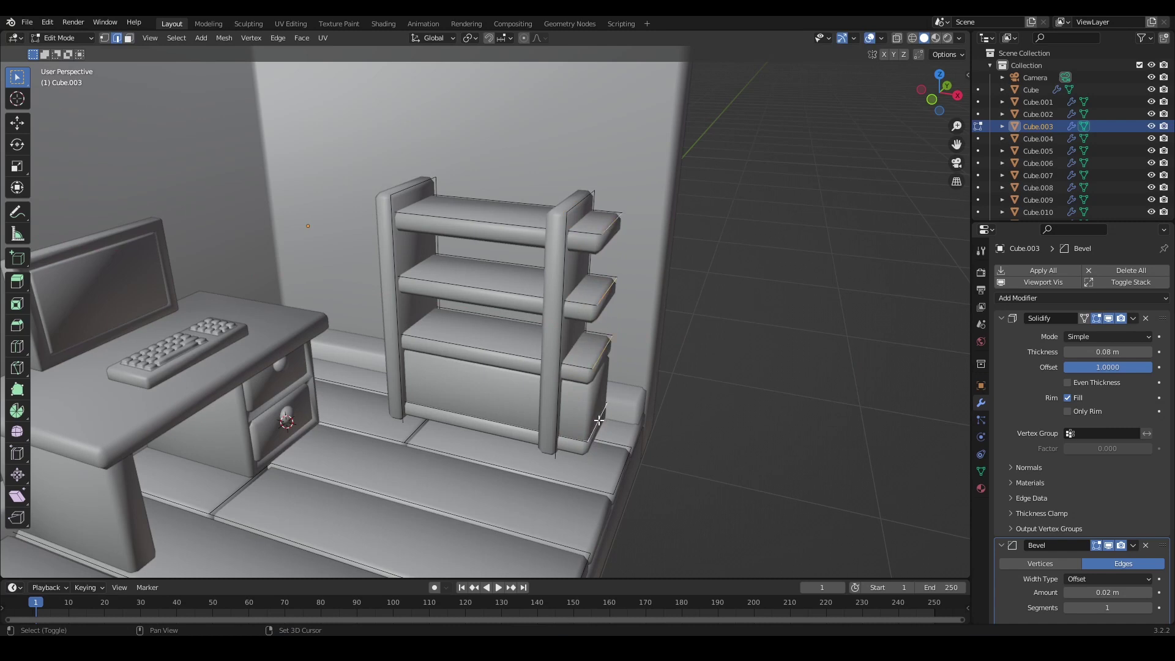
key(g)
key(x)
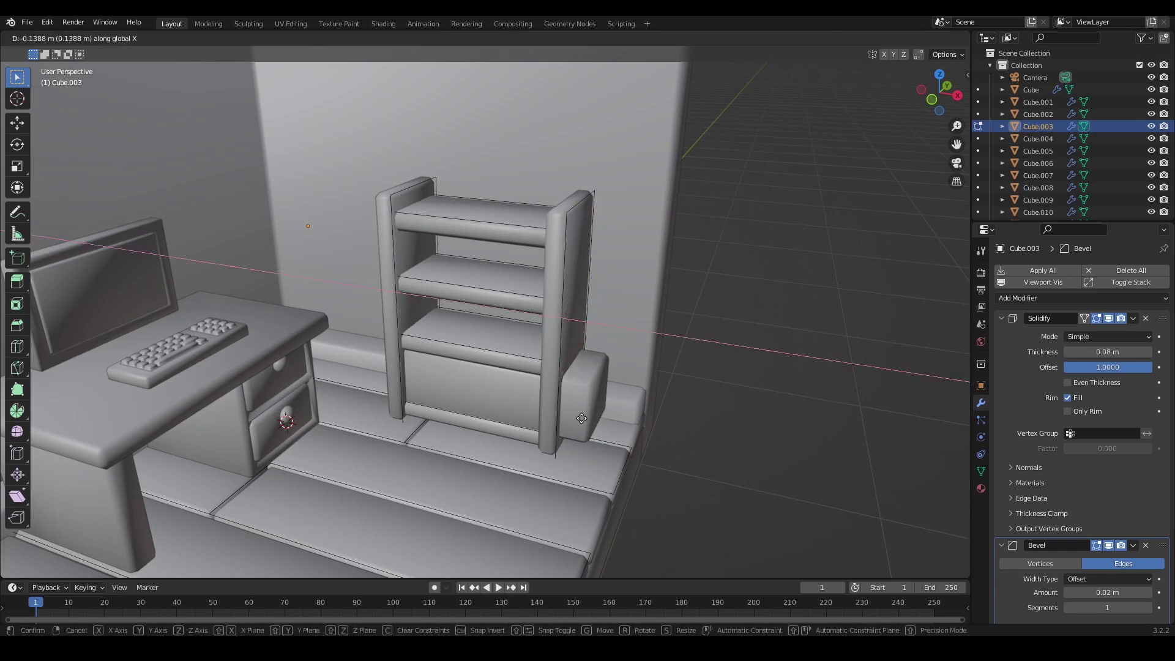
click(581, 419)
key(Tab)
- Slide the protruding end edges of the filler block above the bottom shelf inward so it ends at the upright
click(591, 383)
key(Tab)
click(616, 373)
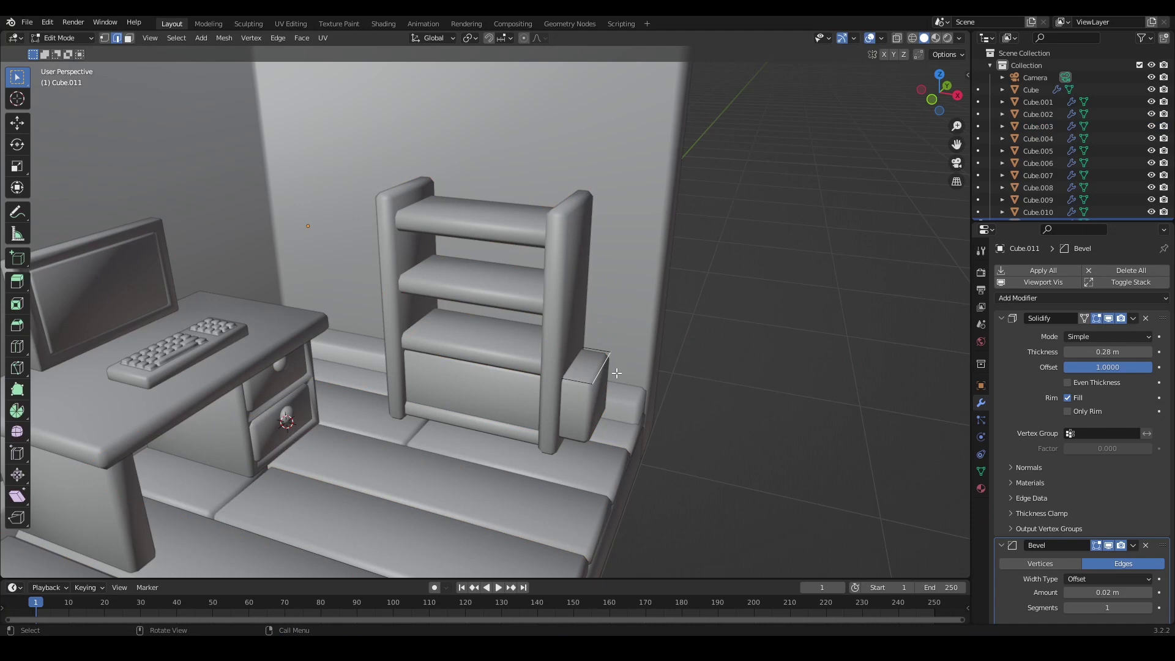
key(g)
key(x)
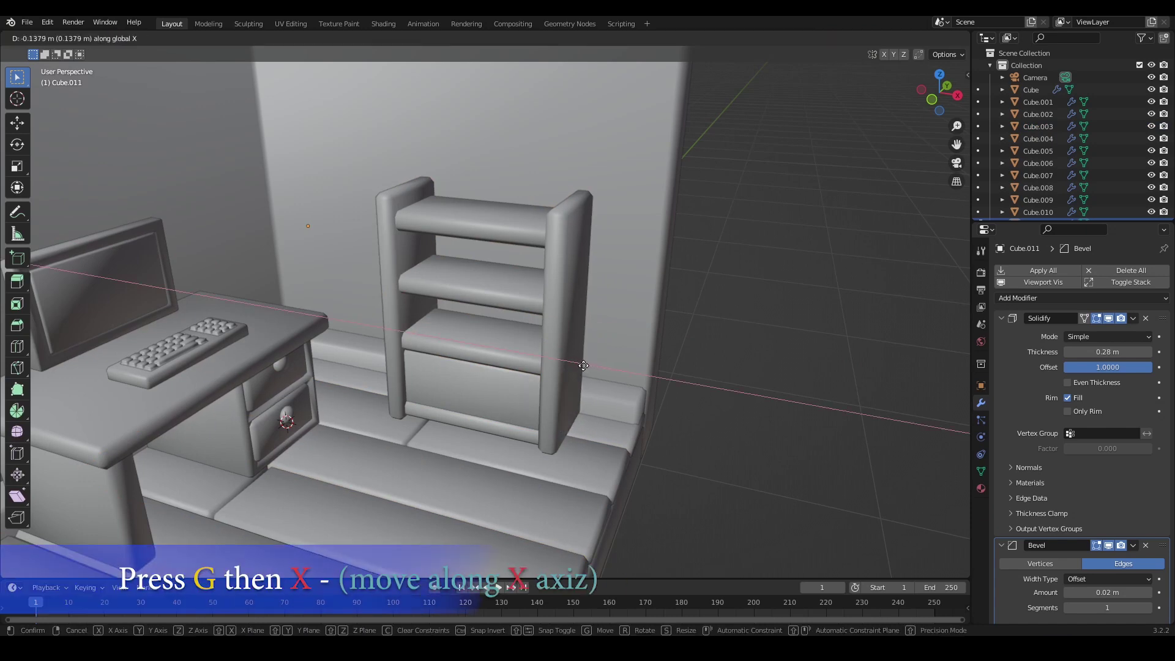
right_click(583, 365)
key(g)
key(g)
click(616, 391)
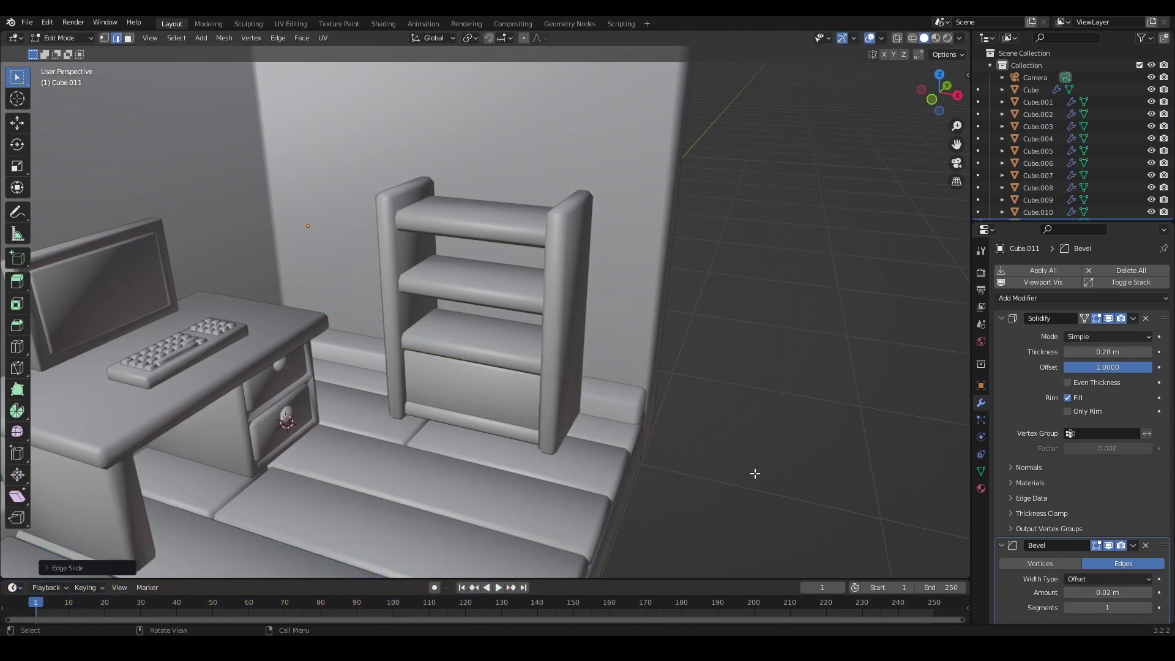
- Set the filler block's Bevel amount to 0.01 m and apply its Solidify modifier
key(Tab)
click(755, 473)
middle_drag(755, 473, 650, 391)
scroll(650, 392, down, 4)
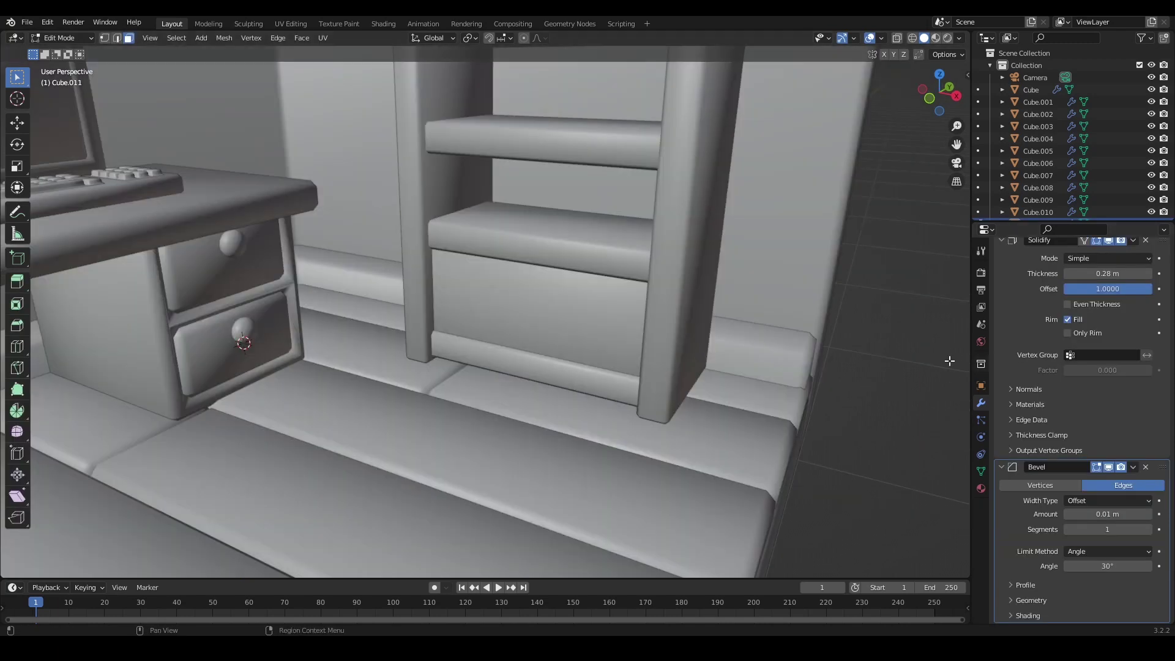
key(Tab)
scroll(1034, 375, up, 1)
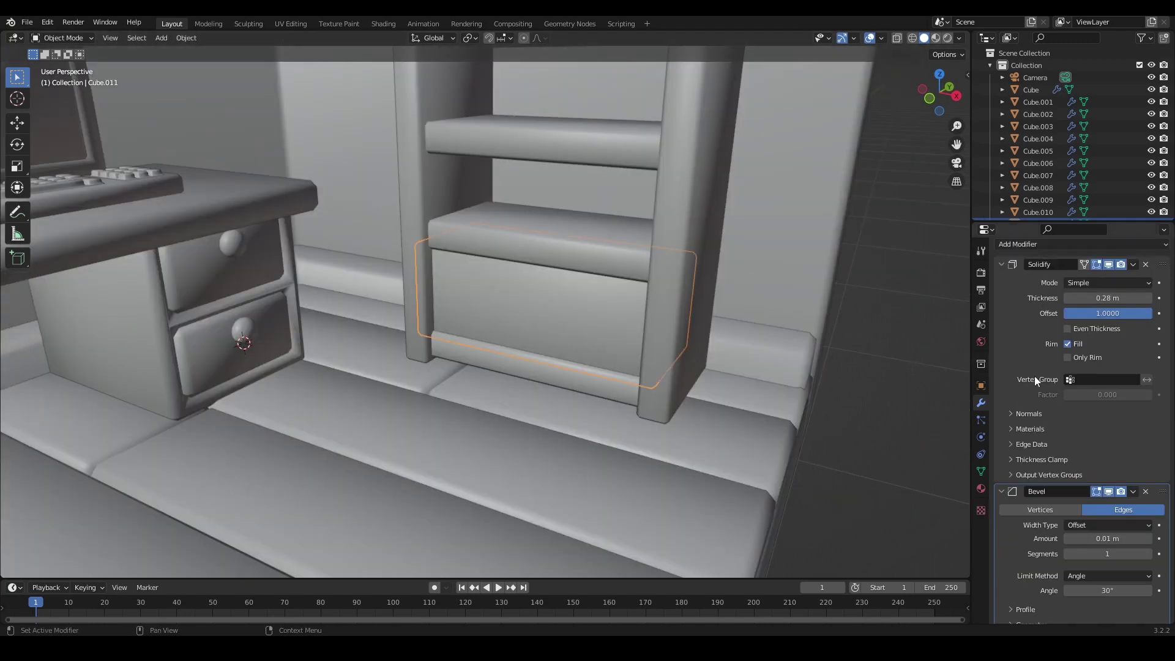
scroll(1001, 295, up, 1)
click(1118, 304)
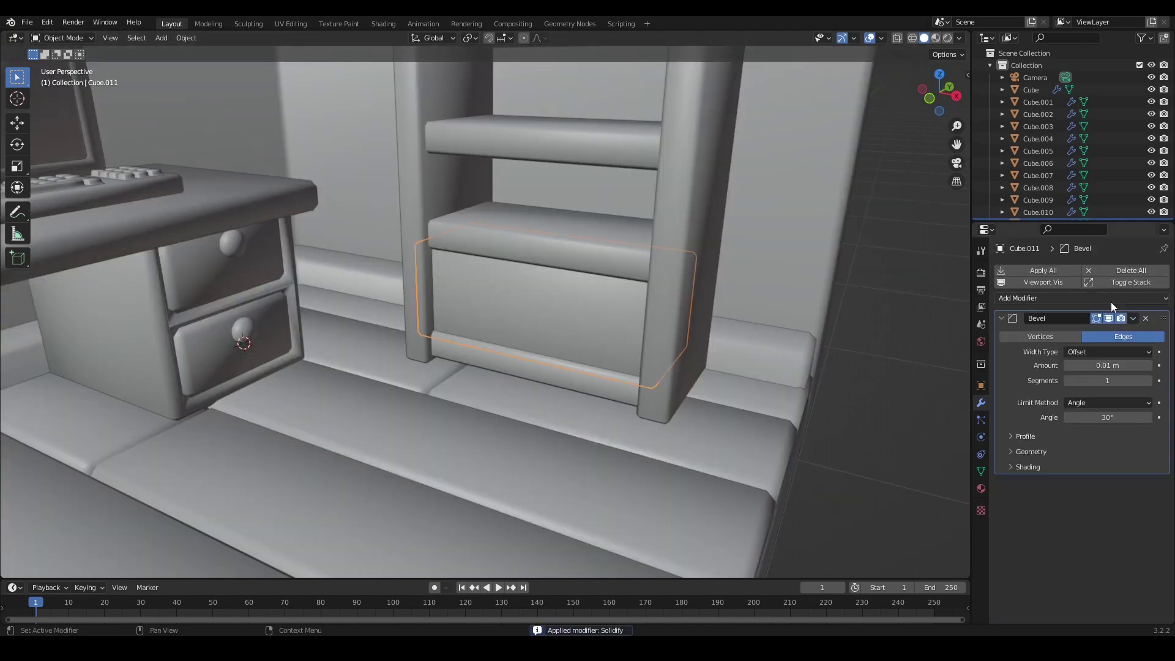
- Add a centred vertical loop cut to the filler block and offset a loop from it toward each end
key(Tab)
key(ctrl+r)
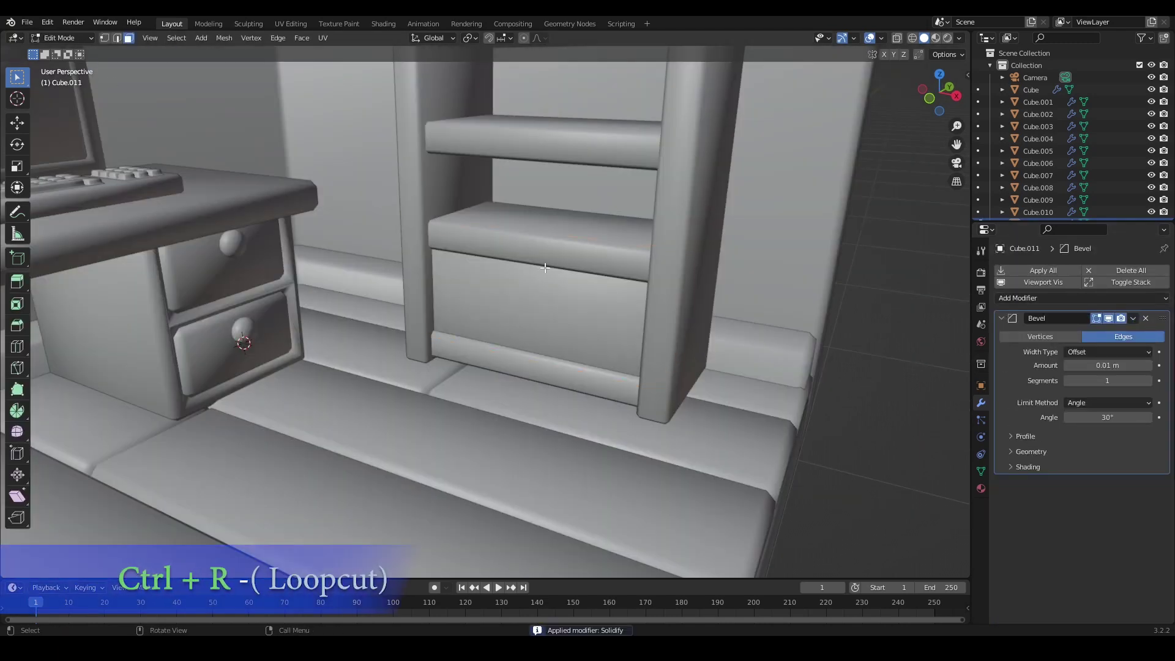
click(545, 268)
right_click(545, 266)
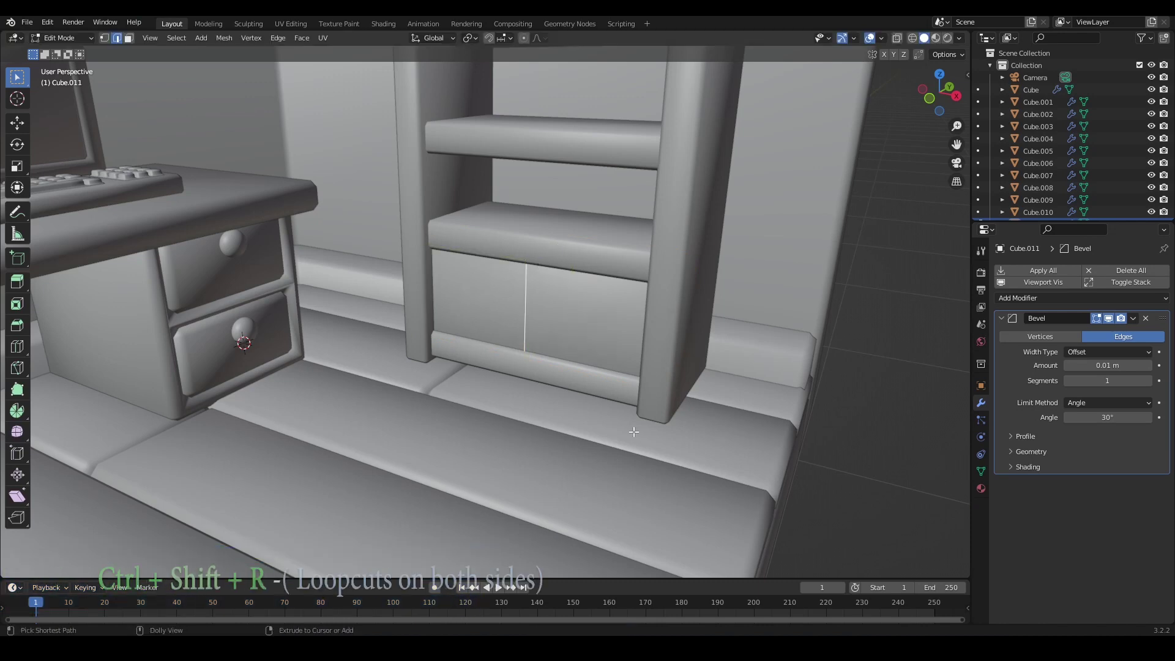
key(ctrl+shift+r)
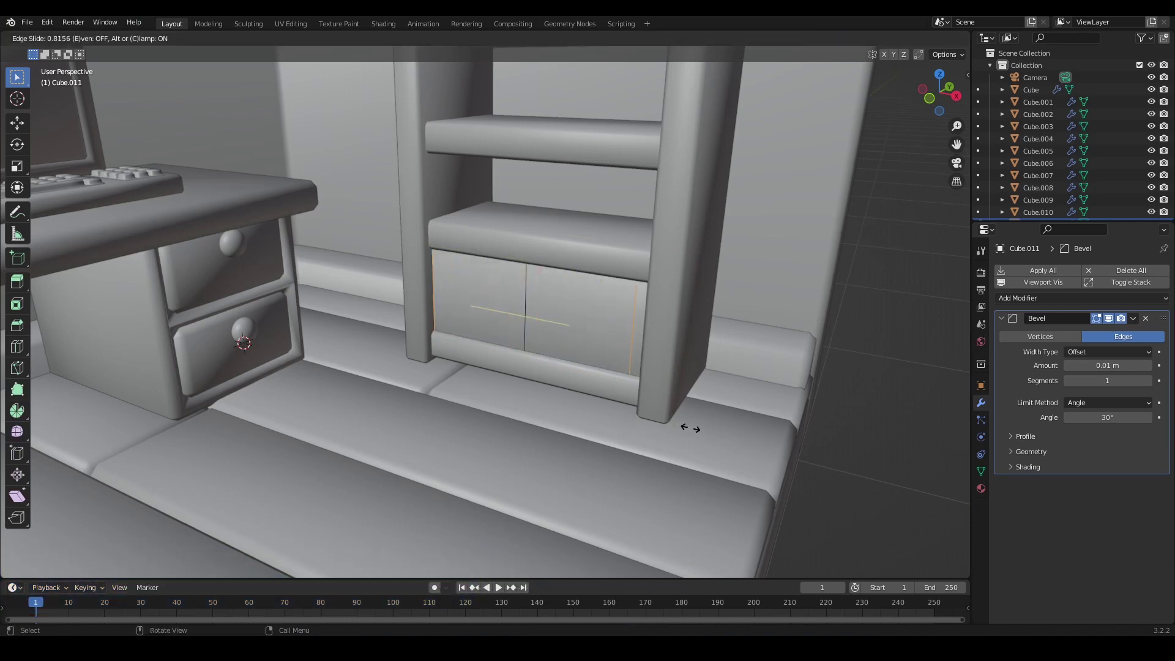
click(685, 428)
middle_drag(685, 428, 663, 320)
key(Tab)
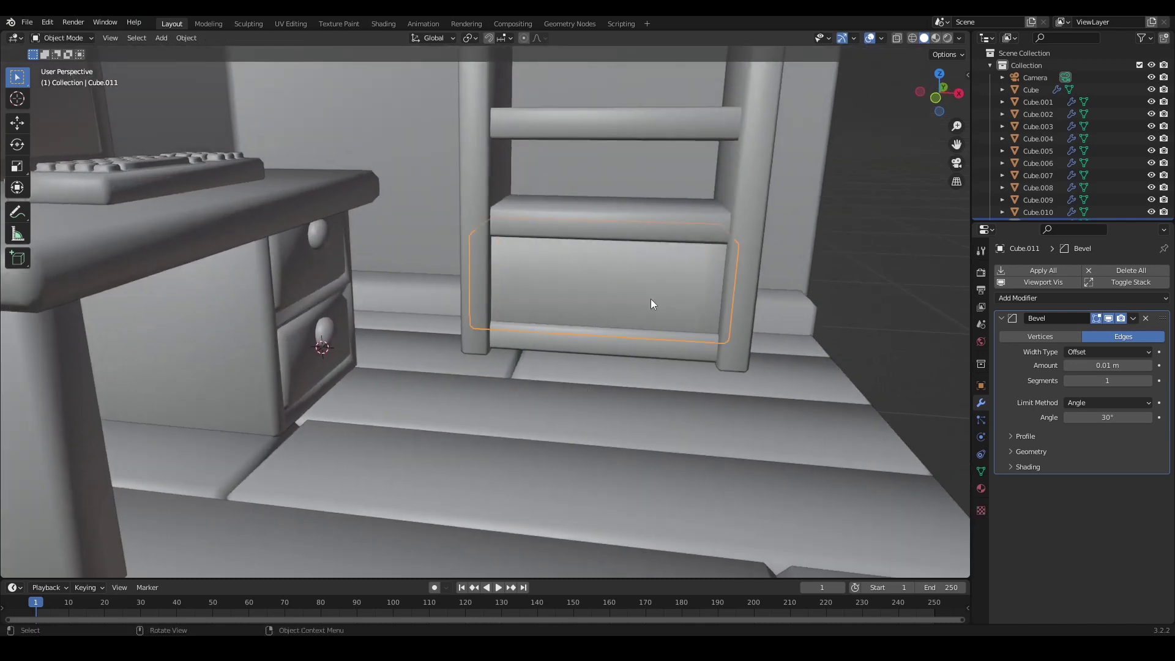
- Bevel the block's centre edge loop by about 0.029 m into a narrow vertical strip between the two door areas
key(Tab)
key(Tab)
key(Tab)
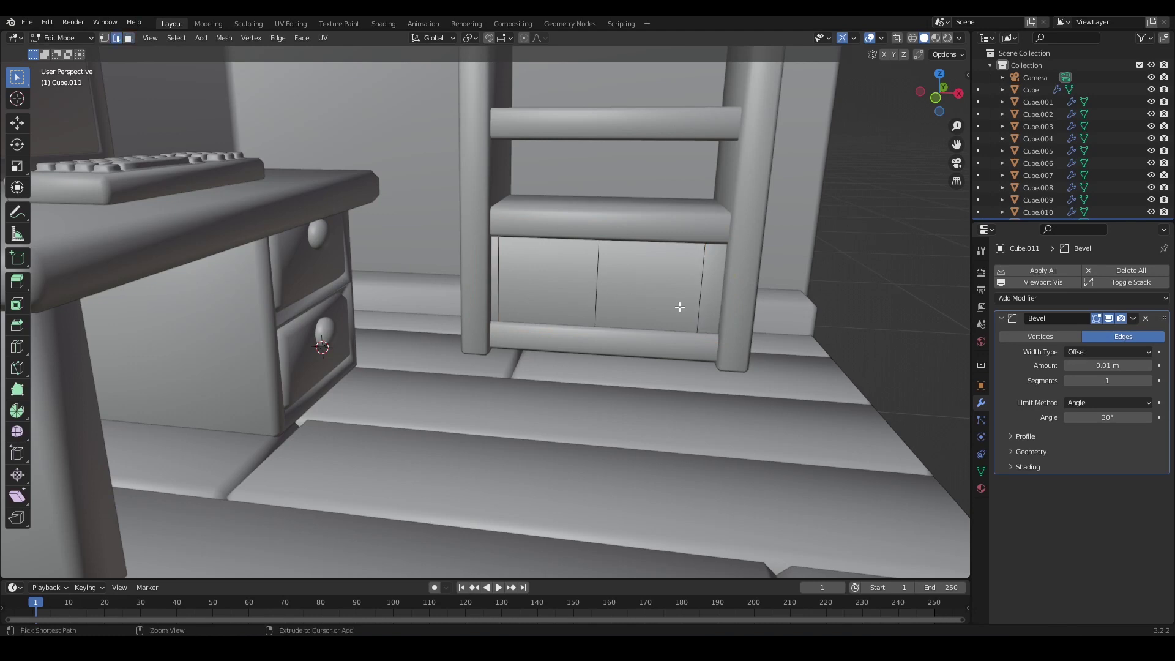
key(Tab)
key(Tab)
key(ctrl+b)
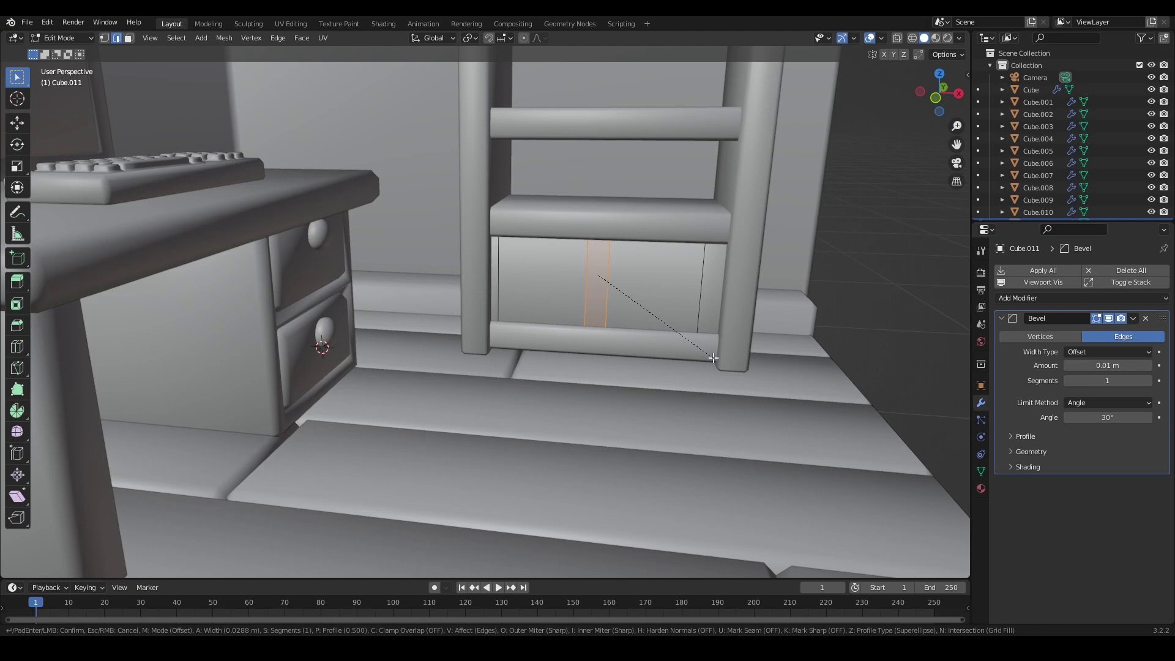
click(715, 358)
key(Tab)
key(Tab)
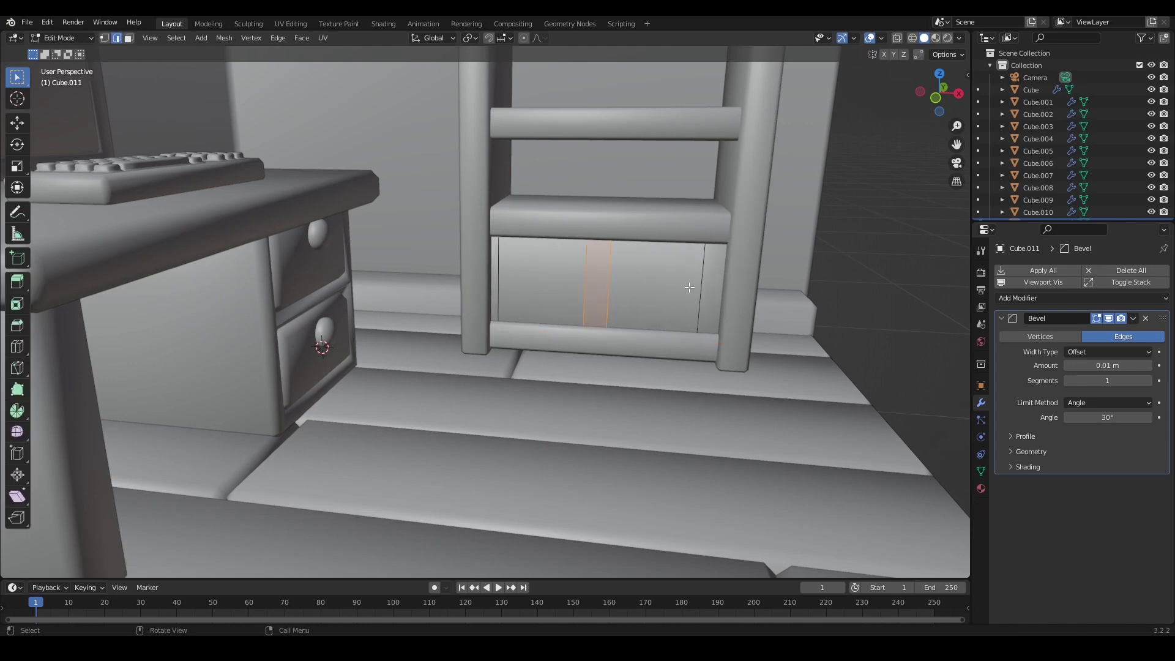
- Select the whole filler block's linked mesh and shift it about 0.02 m along positive X to centre the divider
key(ctrl+l)
key(g)
key(x)
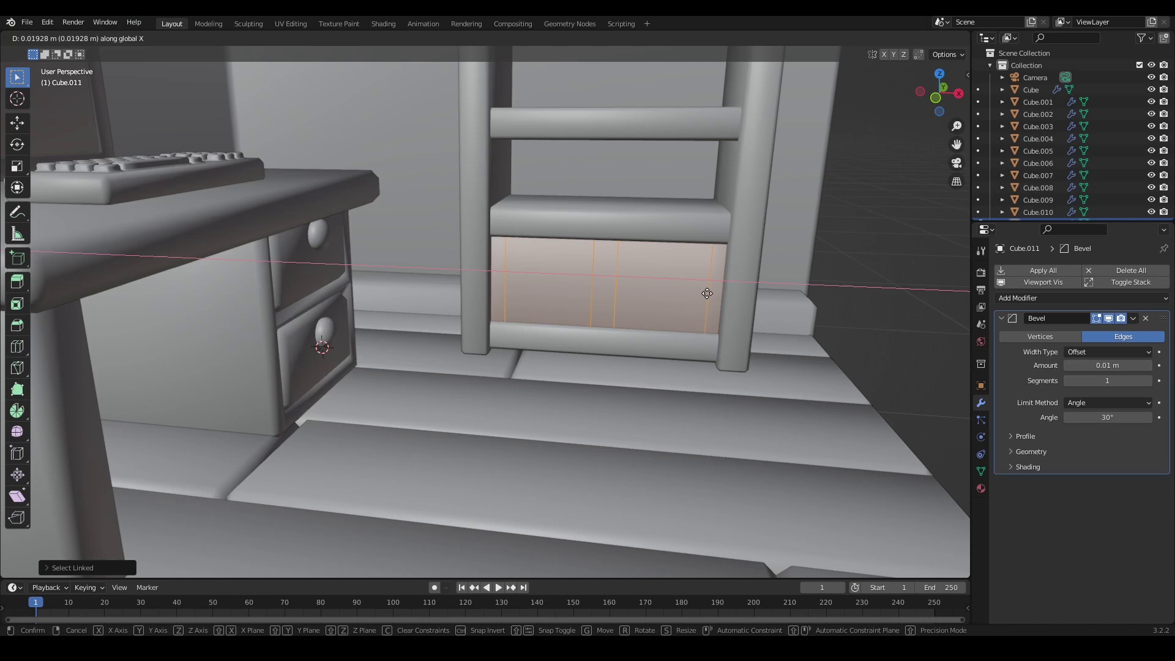
click(706, 293)
- Inset the two wide front faces of the filler block slightly and extrude them inward as door recesses
click(659, 279)
key(3)
click(660, 280)
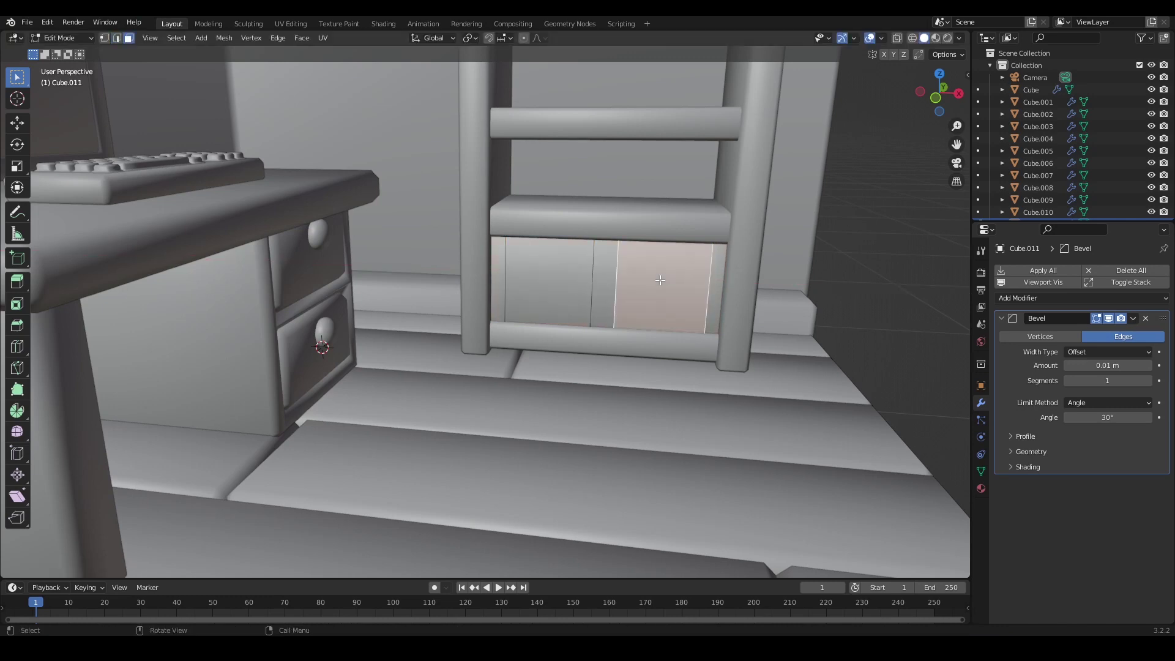
shift+click(574, 295)
key(i)
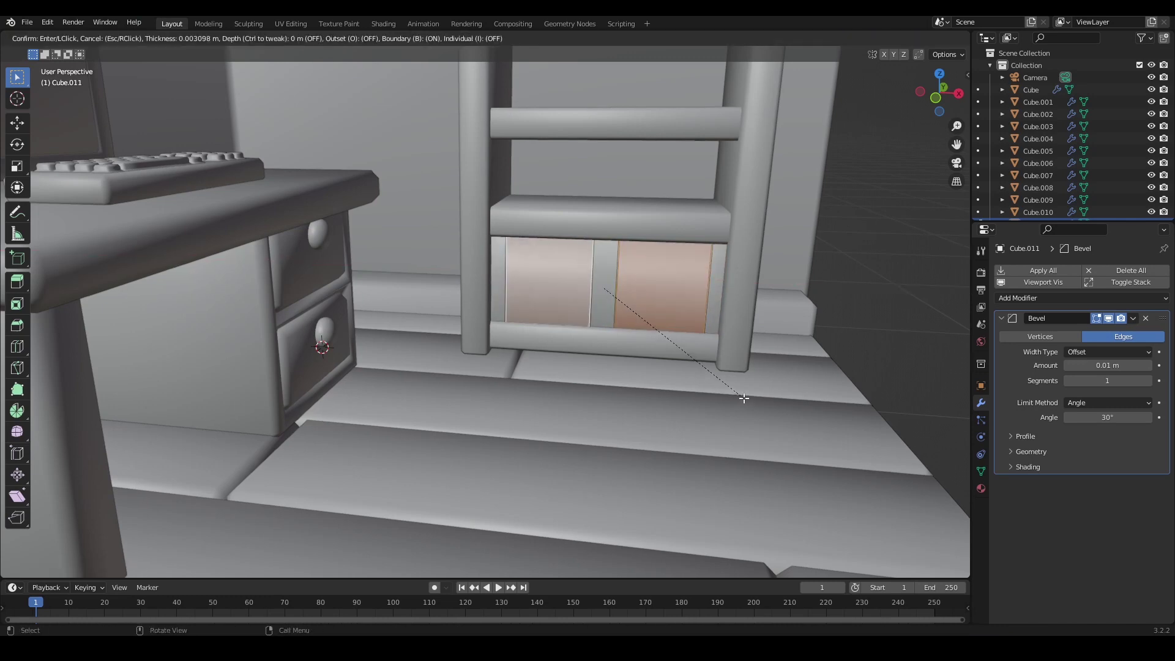
click(624, 321)
middle_drag(624, 321, 587, 365)
key(e)
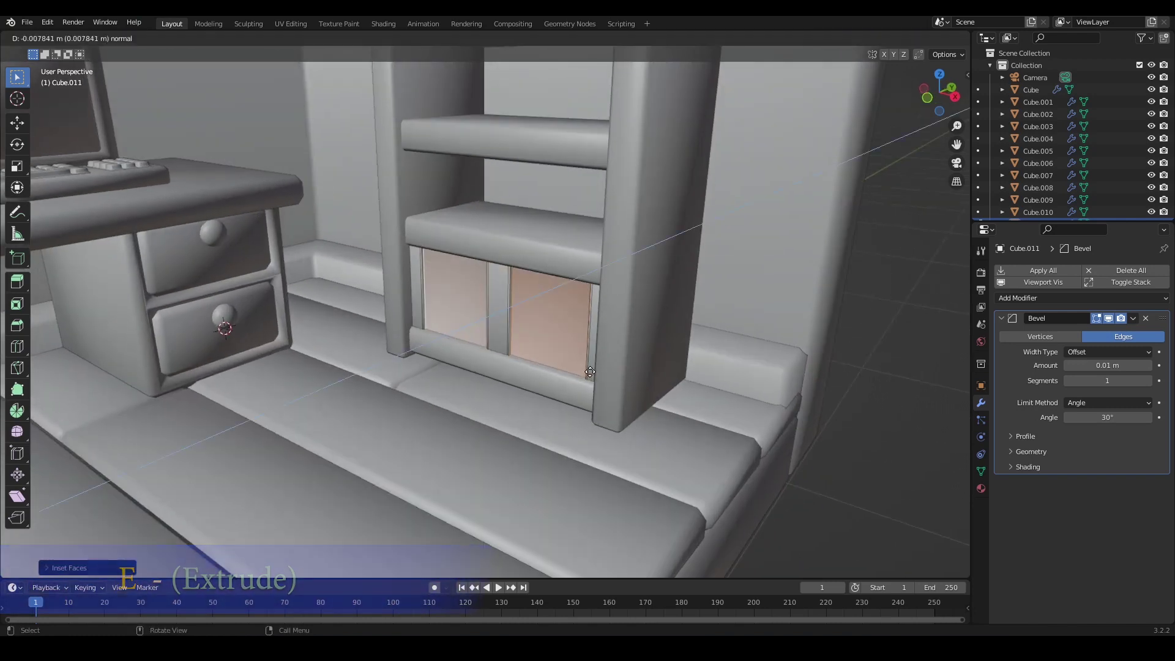
click(596, 369)
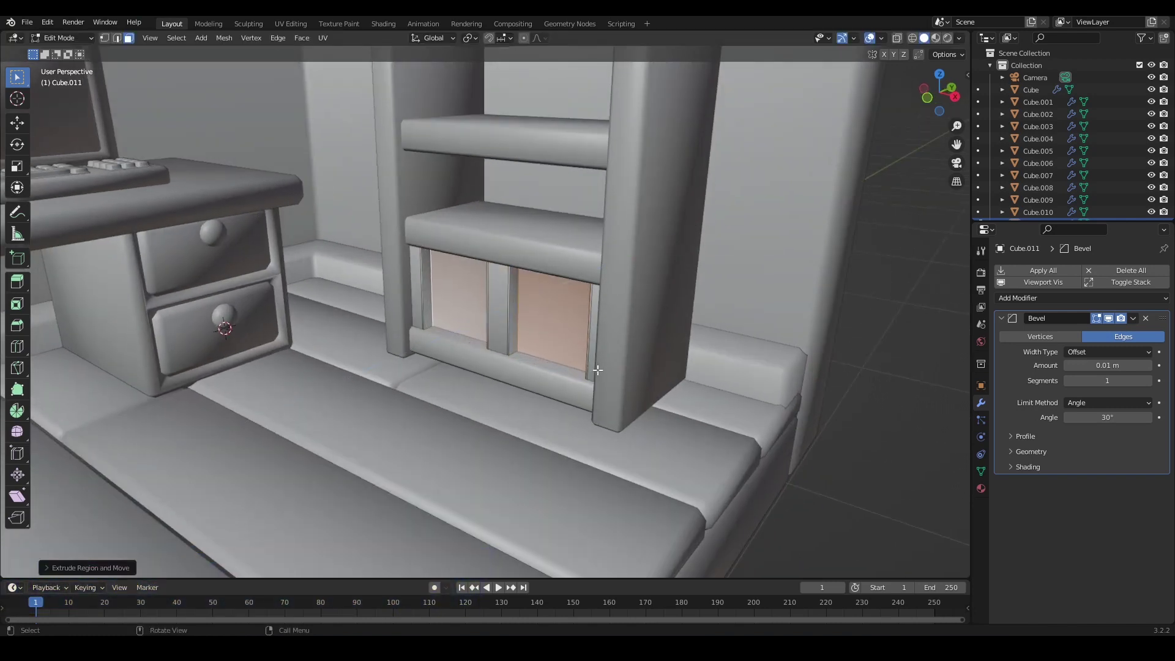
- Duplicate the two recessed faces in place and move the copies outward along their normal by about 0.033 m
key(p)
key(Escape)
key(shift+d)
right_click(572, 360)
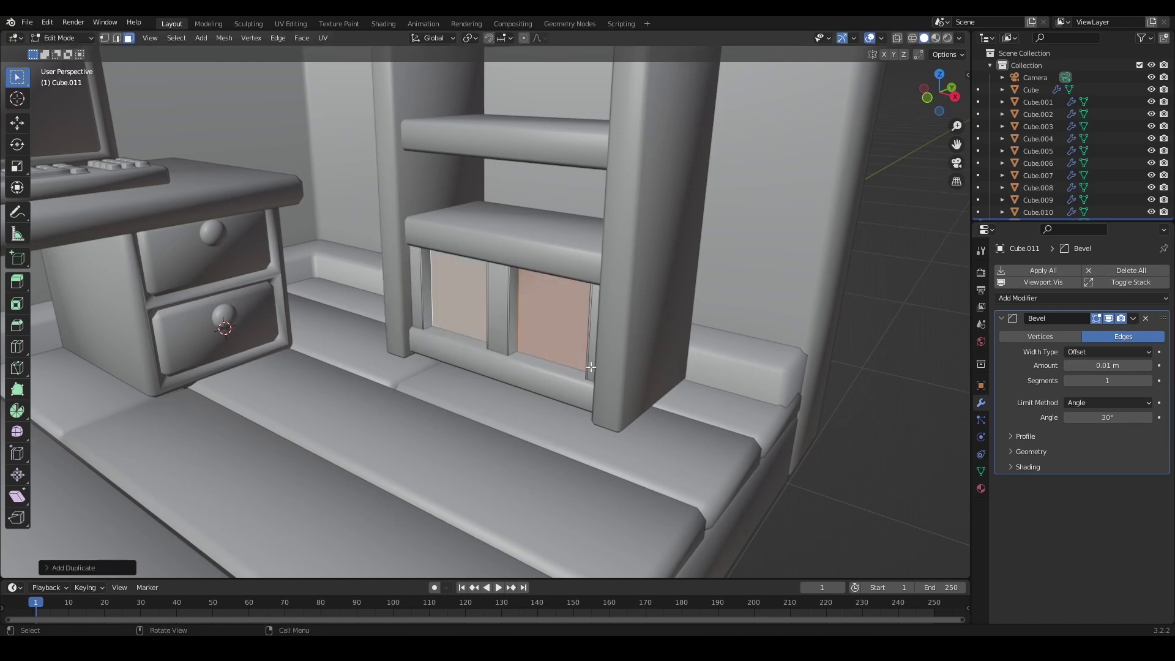
key(g)
key(z)
key(z)
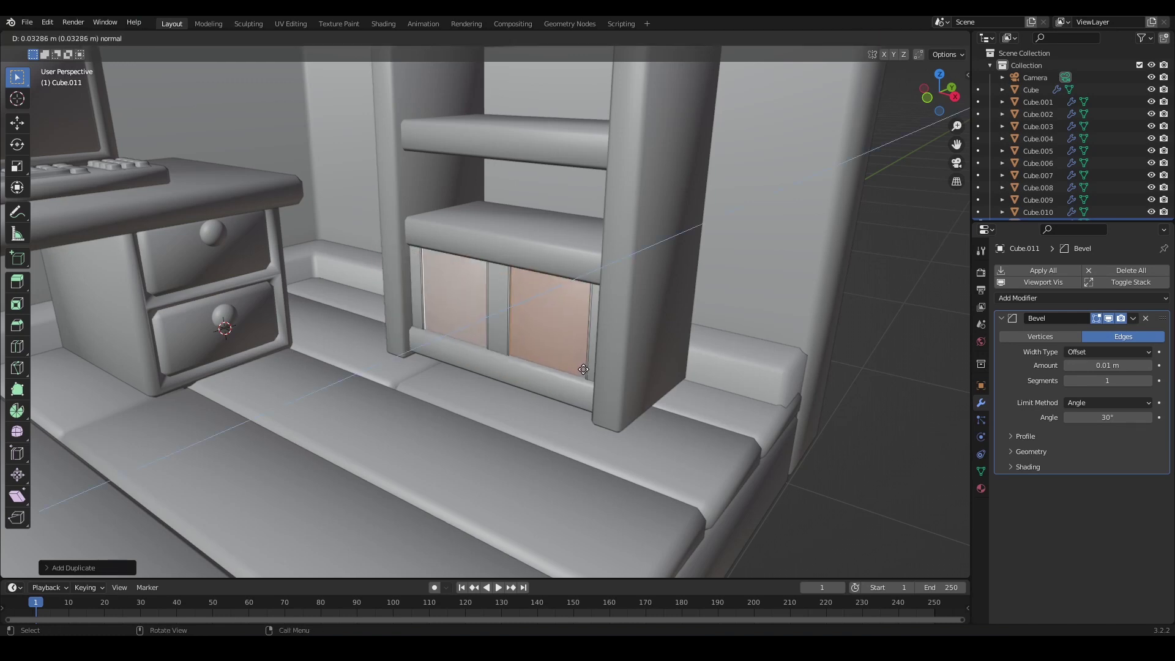
click(583, 369)
- Separate the duplicated door faces into their own object and select that object
key(Tab)
click(857, 503)
scroll(603, 352, up, 3)
mouse_move(550, 365)
middle_down()
mouse_move(603, 352)
mouse_move(552, 365)
middle_up()
key(Tab)
key(p)
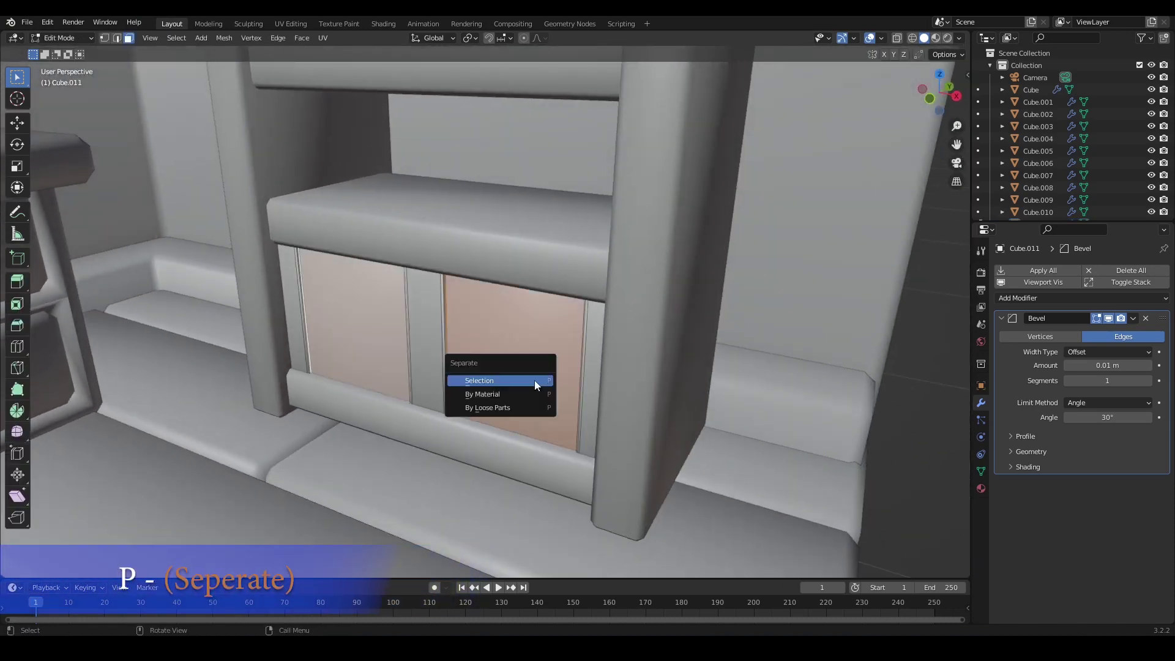
click(534, 380)
key(Tab)
click(831, 472)
click(539, 418)
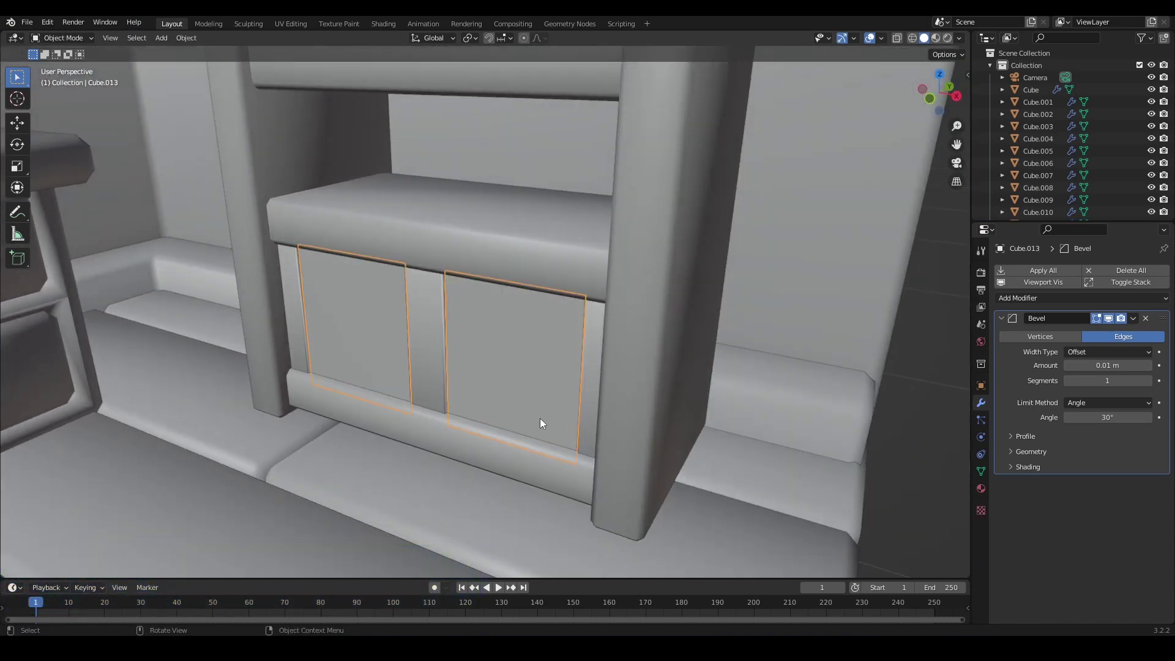
- Set the door panels' origin to Center of Mass (Surface) and scale them to about 0.94 along Z
scroll(669, 523, down, 3)
scroll(534, 406, down, 5)
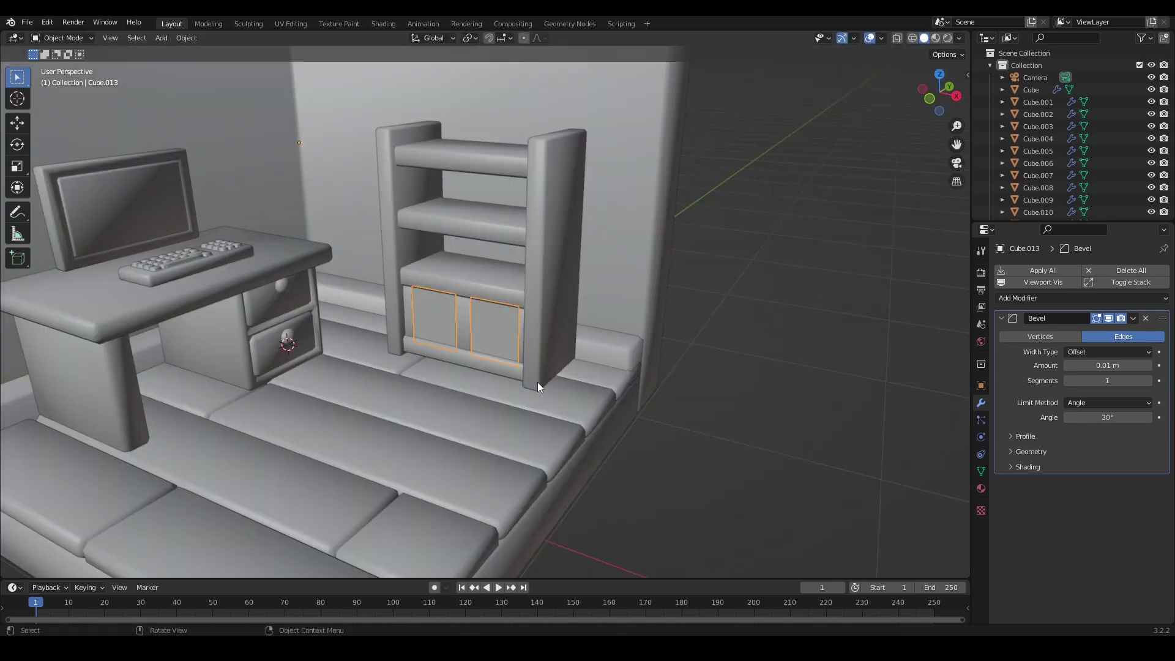
click(186, 38)
mouse_move(259, 60)
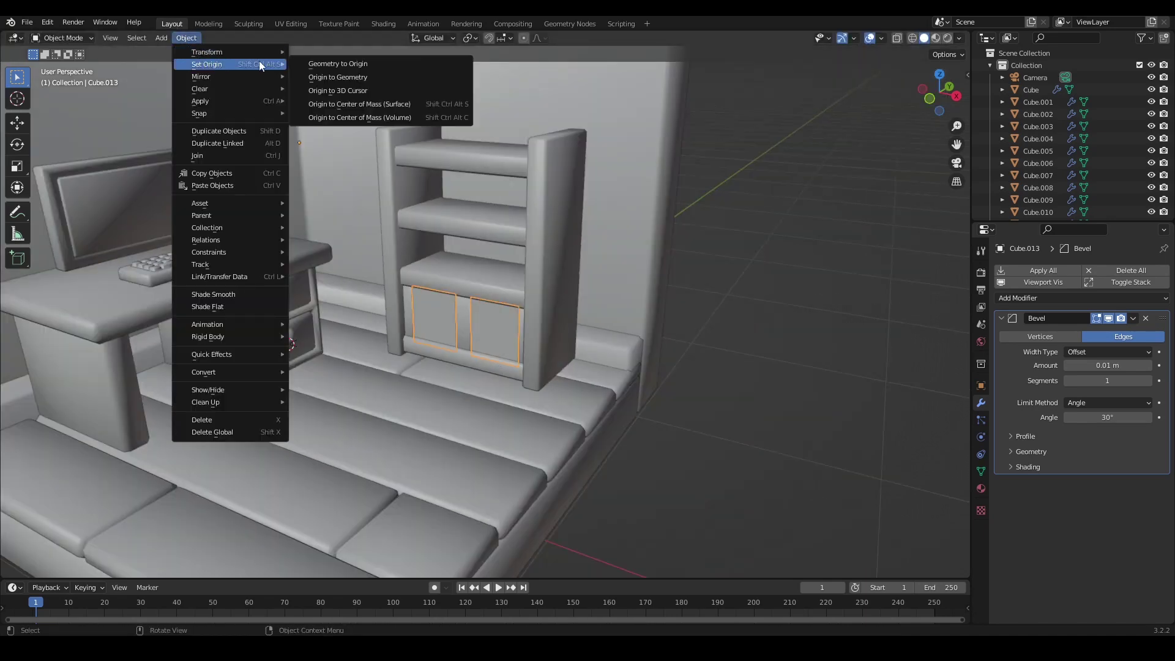
click(354, 106)
scroll(550, 433, up, 3)
key(s)
key(z)
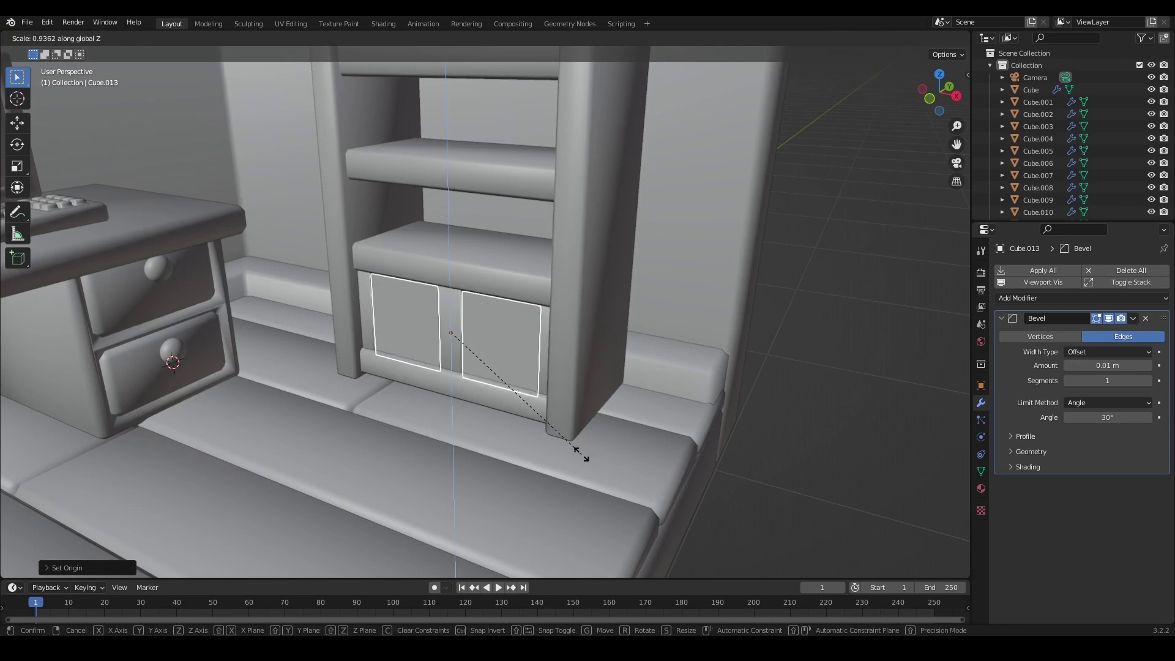
click(581, 460)
- Set the door panels' Bevel amount to 0.03 m
scroll(642, 435, up, 4)
middle_drag(541, 363, 541, 355)
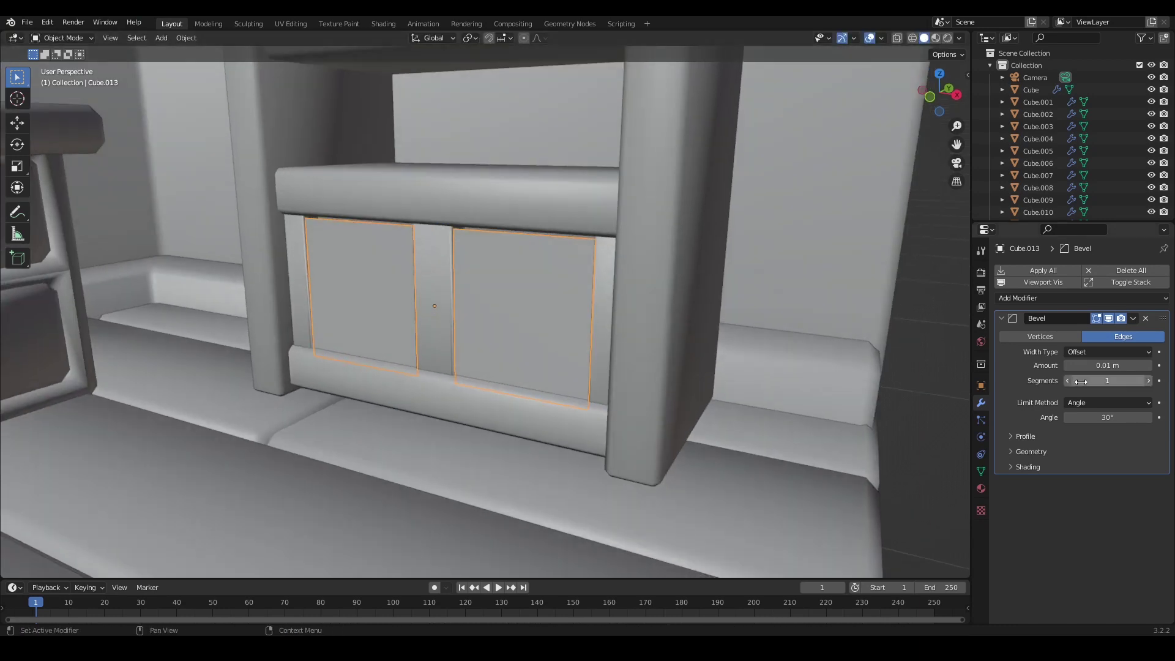
drag(1107, 365, 1120, 366)
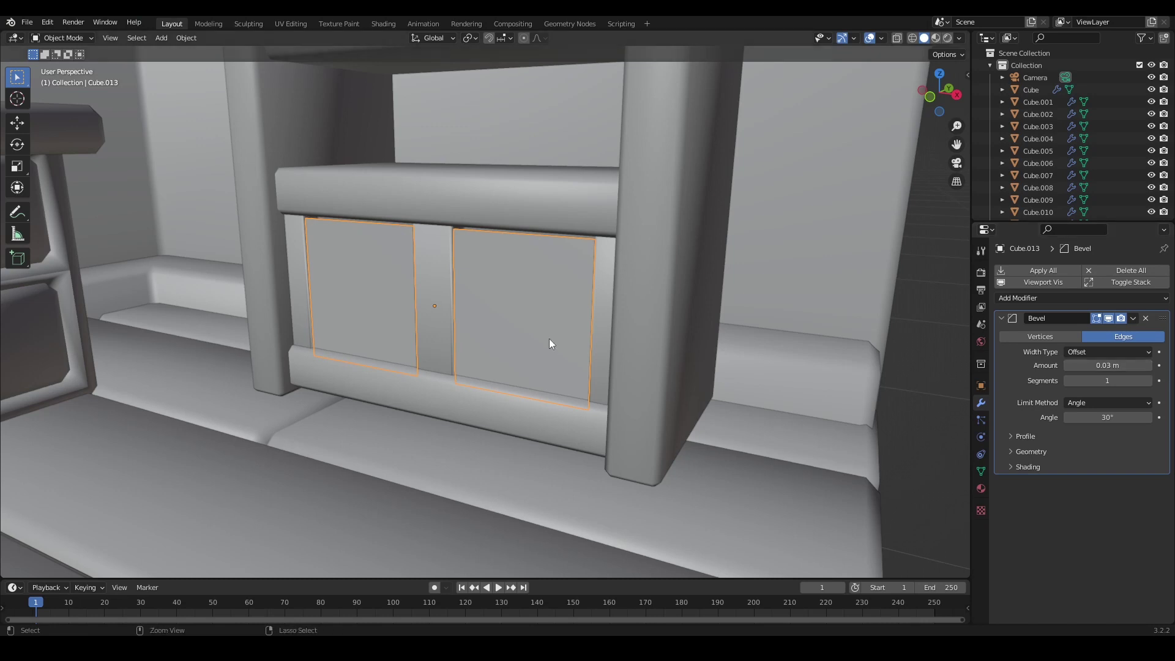
middle_drag(549, 339, 530, 340)
key(g)
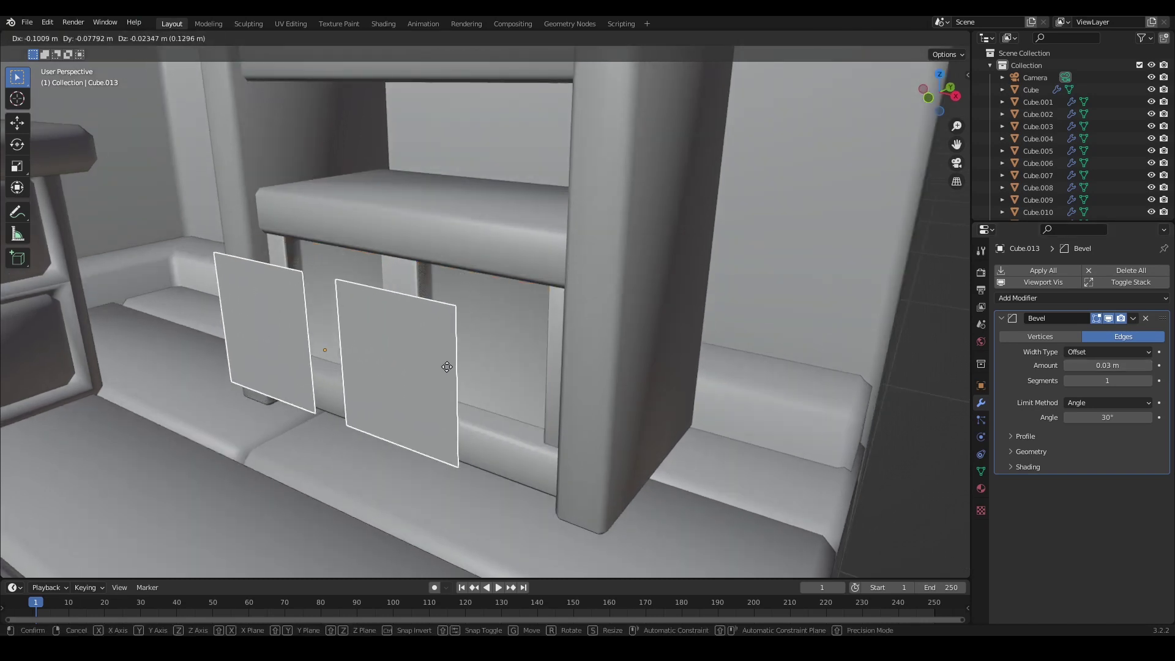
right_click(447, 368)
- Add a Solidify modifier of 0.03 m thickness ahead of the door panels' Bevel, and apply the panels' object transform
click(1015, 299)
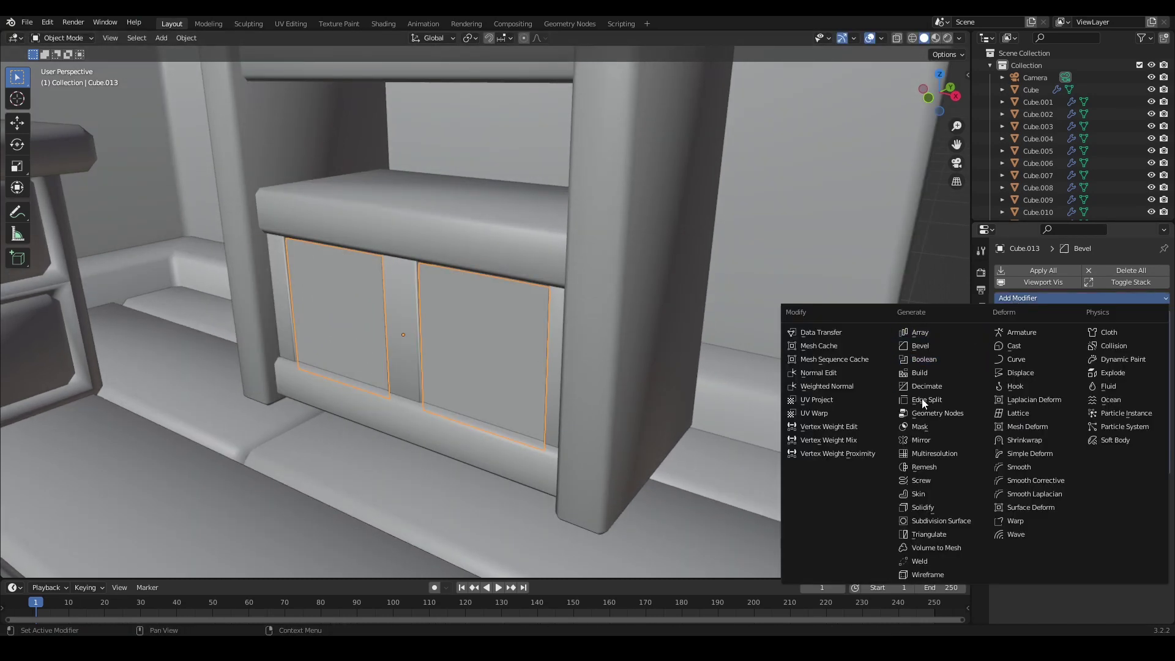
click(941, 508)
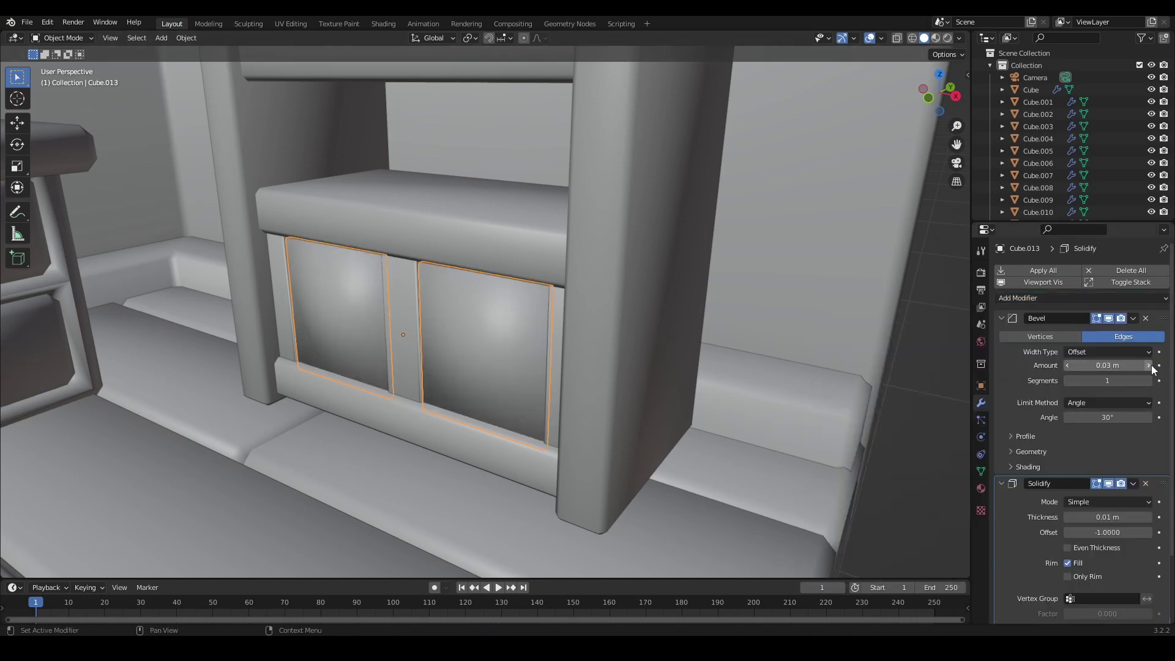
drag(1133, 483, 1133, 337)
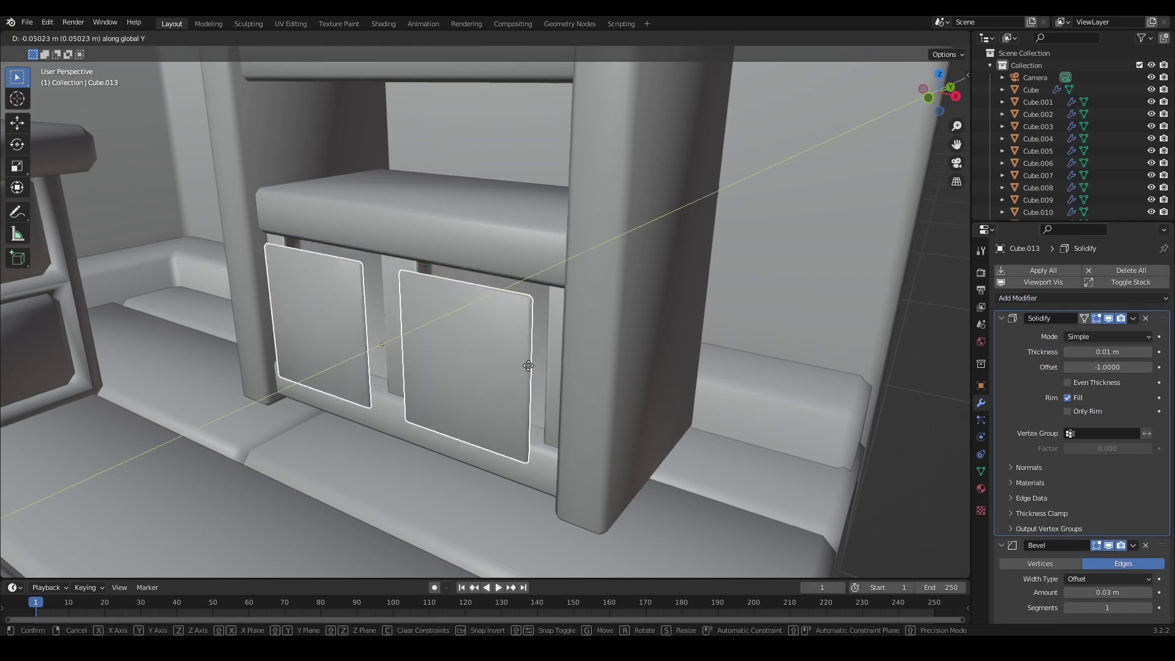
click(1149, 353)
click(1150, 353)
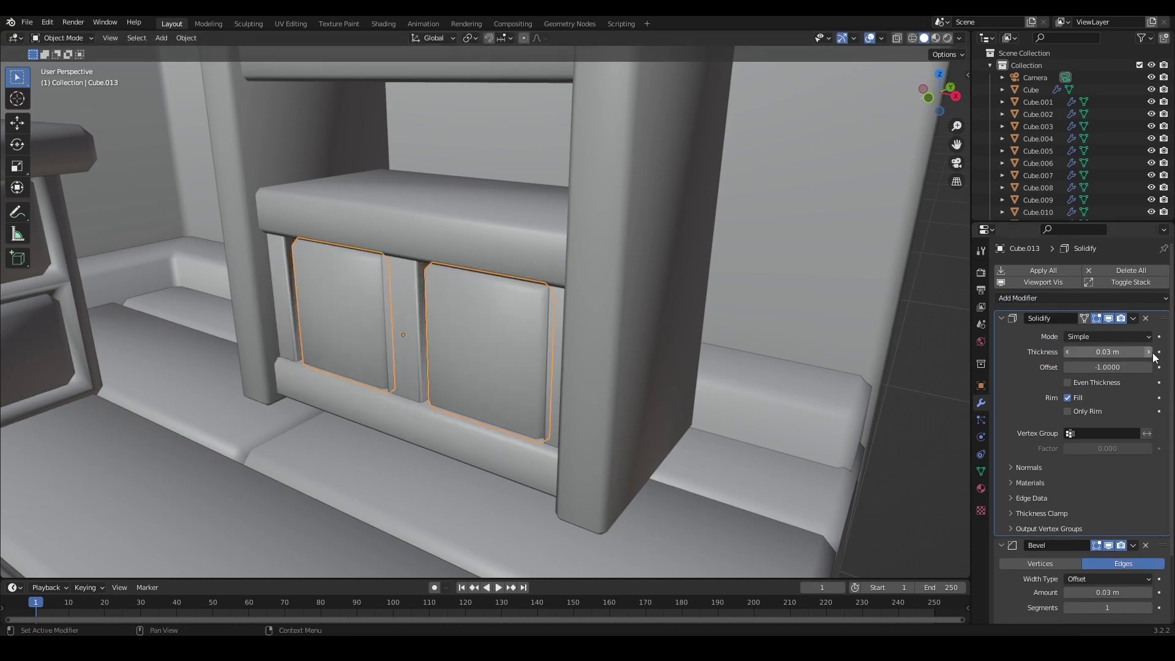
key(ctrl+a)
click(494, 334)
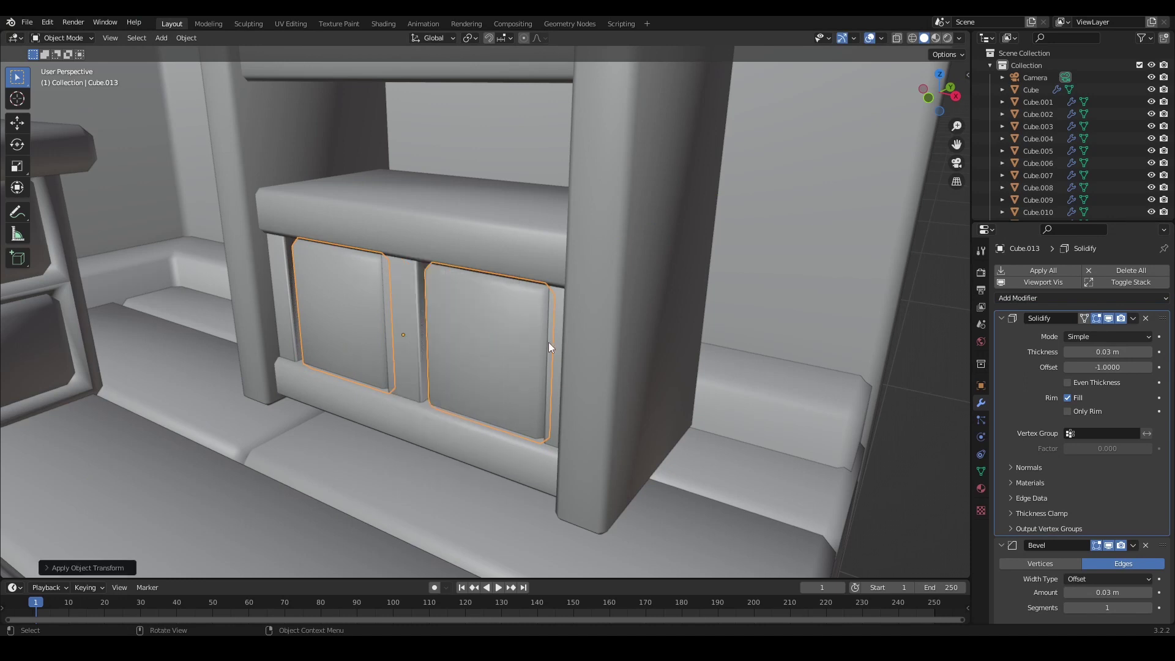
- Set the cabinet doors' Bevel amount to 0.01 m and their Solidify thickness to 0.05 m
scroll(1069, 569, down, 1)
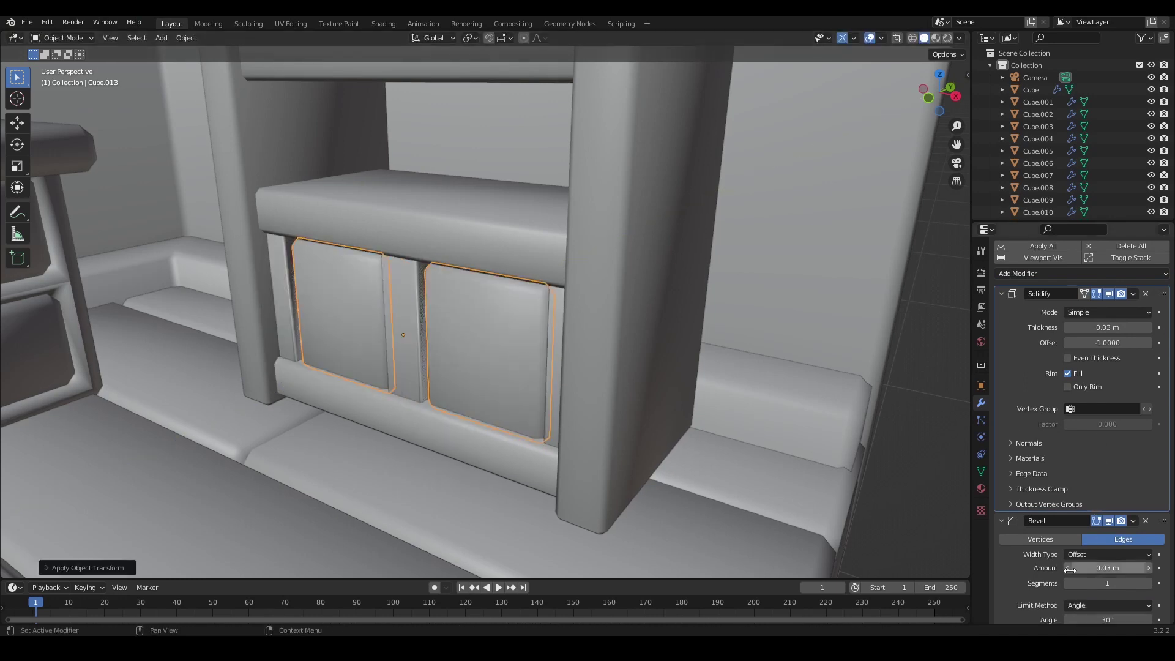
click(1067, 568)
click(1067, 568)
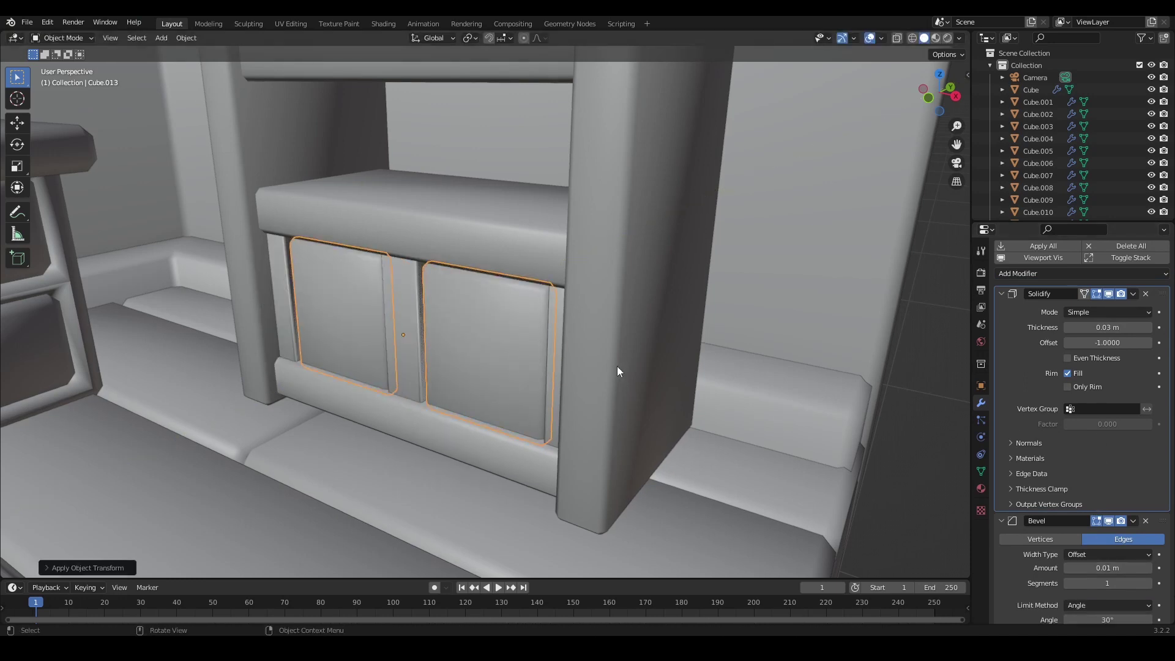
middle_drag(616, 366, 704, 358)
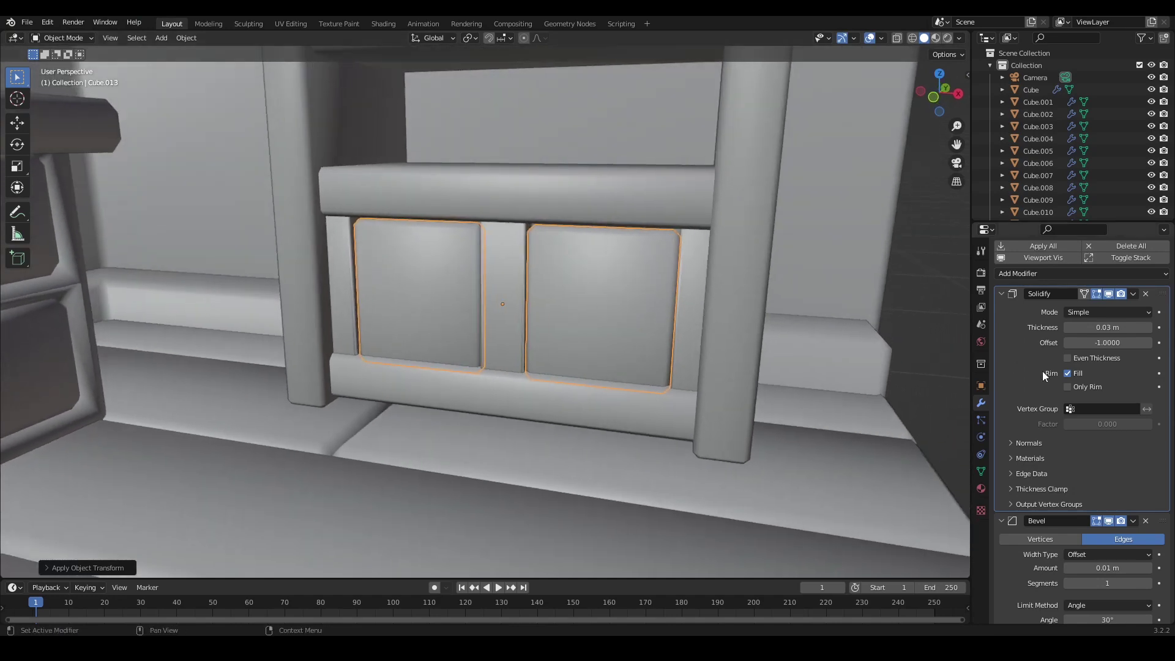
click(1148, 327)
scroll(596, 351, down, 8)
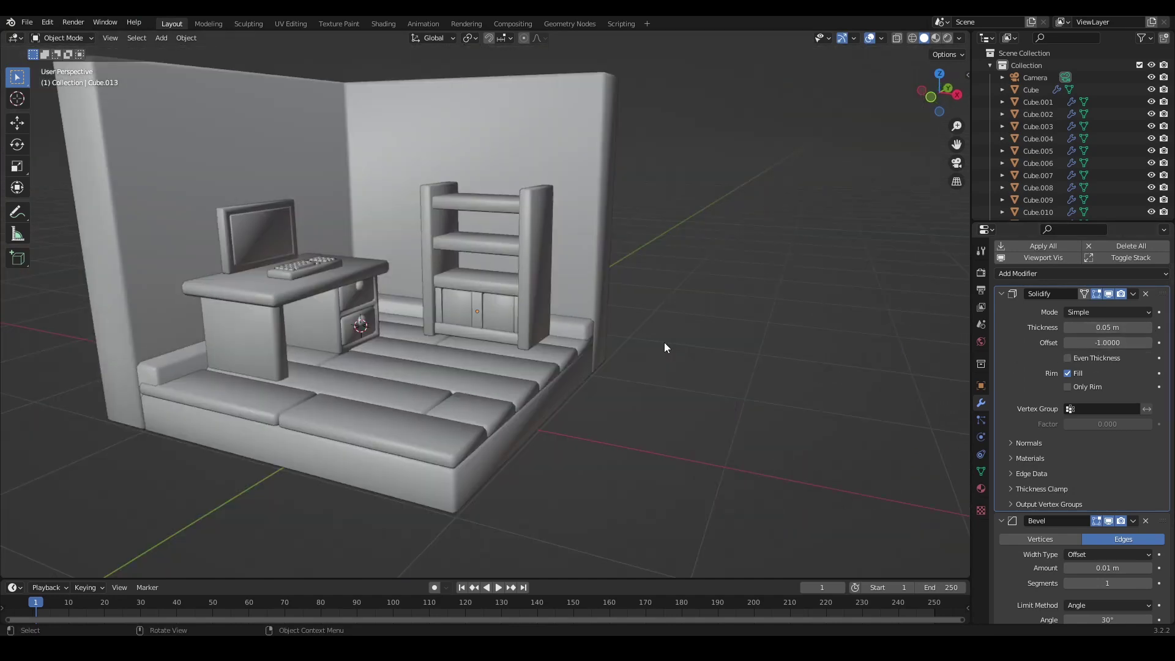
middle_drag(663, 343, 560, 343)
scroll(560, 344, up, 8)
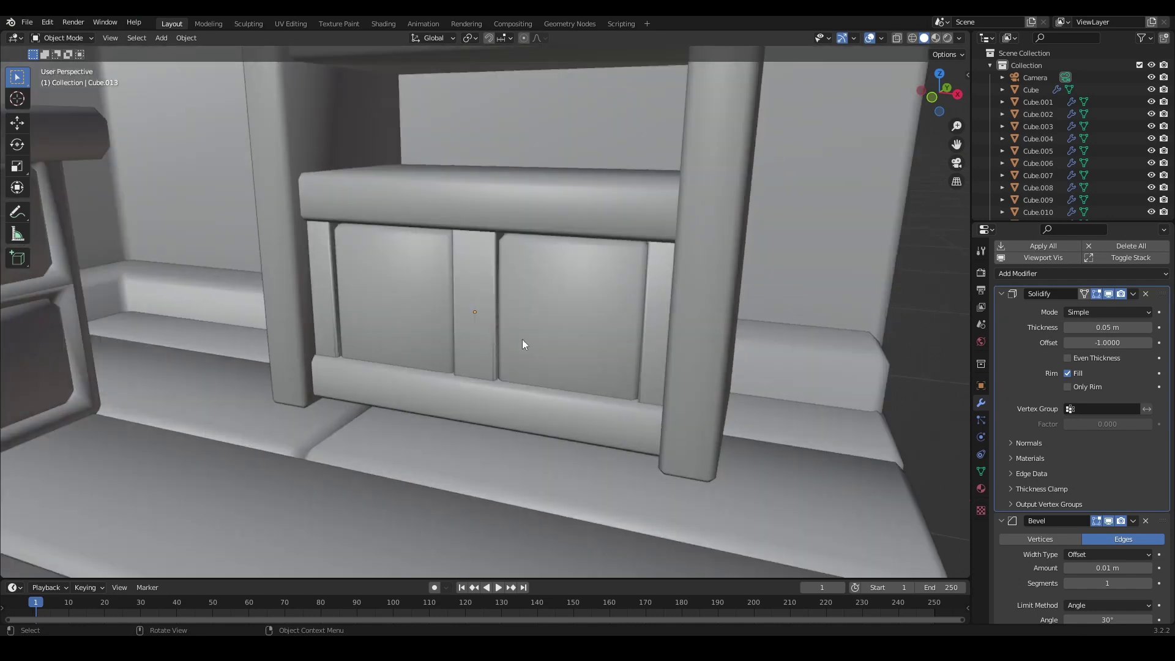
- Add a UV sphere to the door mesh at the inner edge of the right cabinet door and scale it down to knob size
key(shift+a)
mouse_move(514, 306)
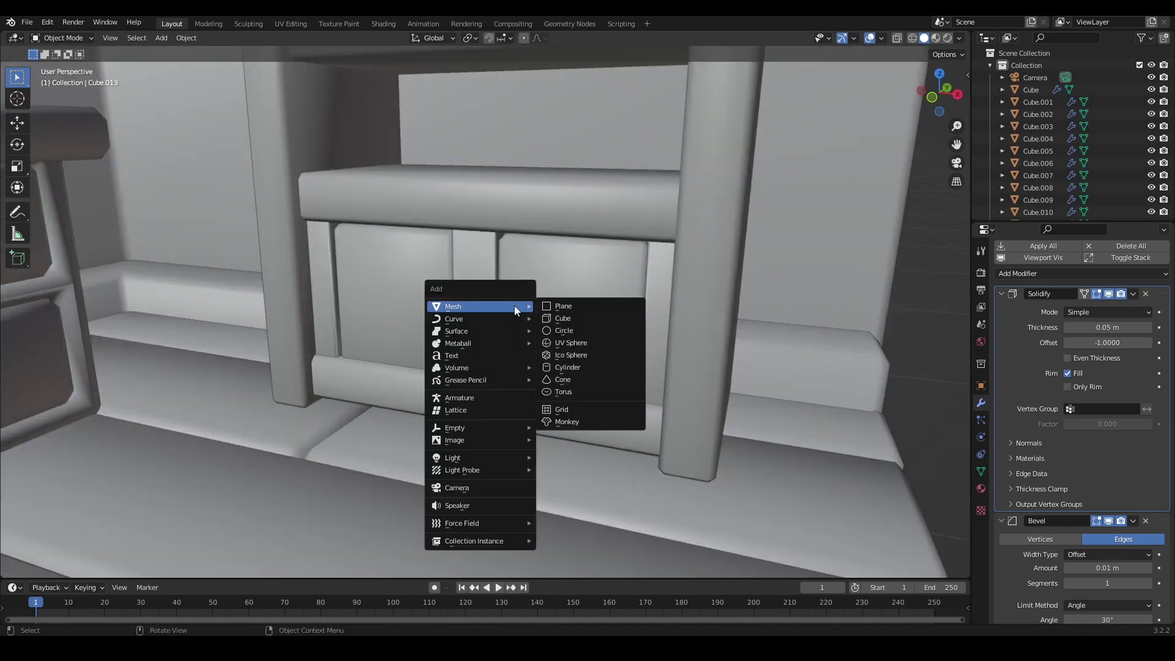
key(Tab)
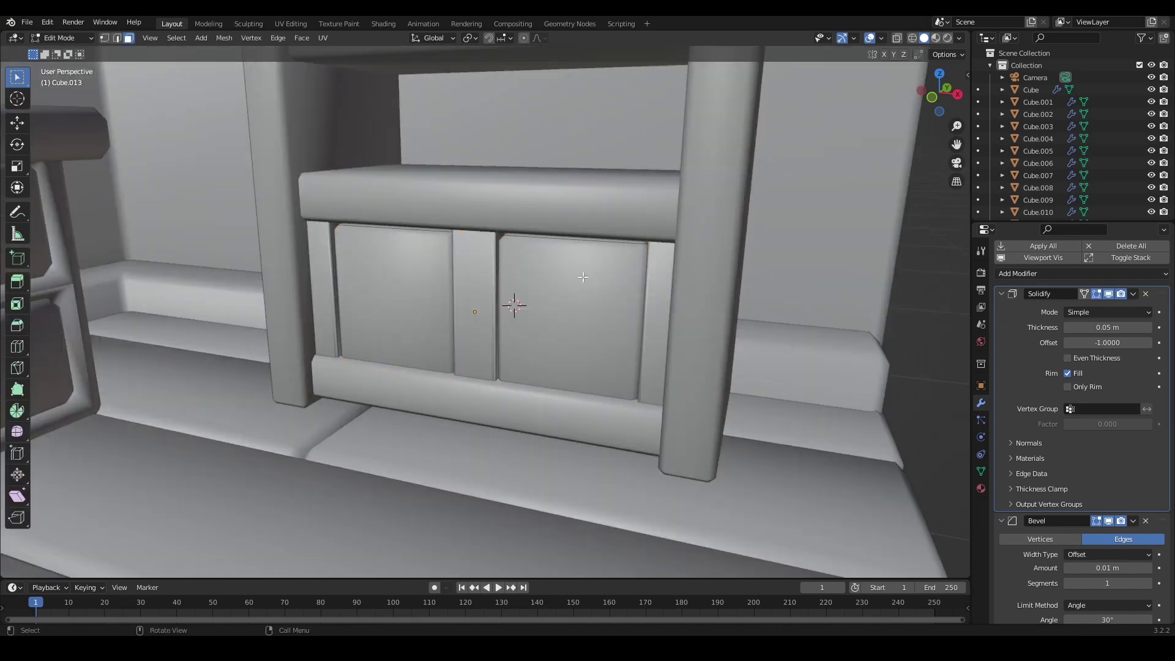
key(shift+a)
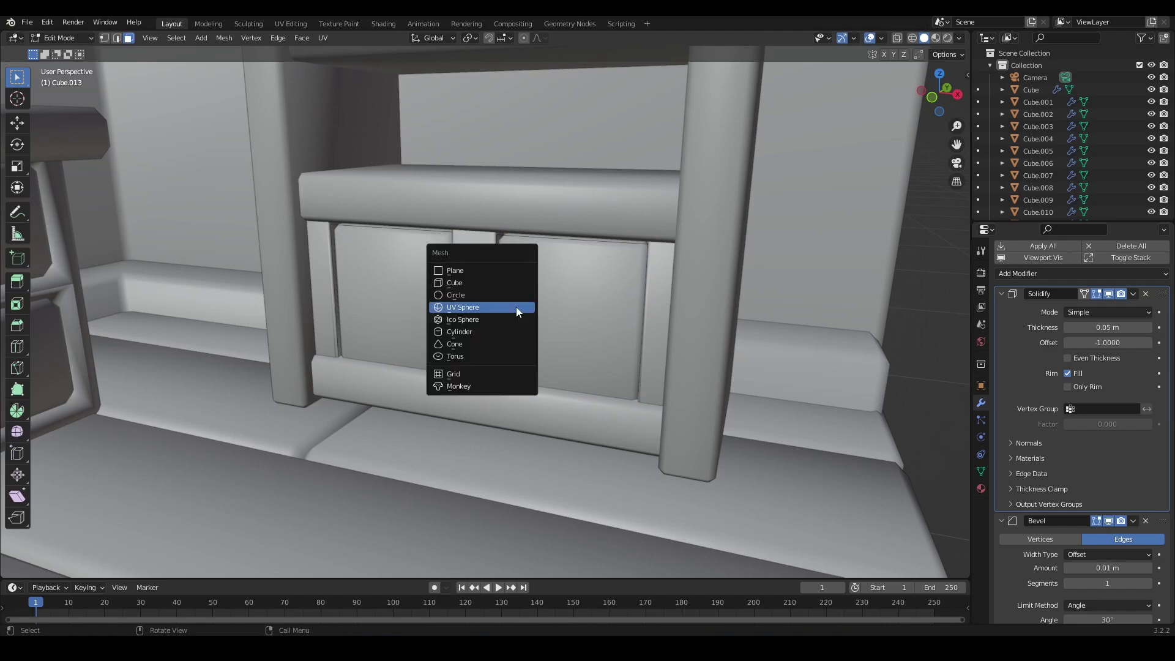
click(515, 311)
key(s)
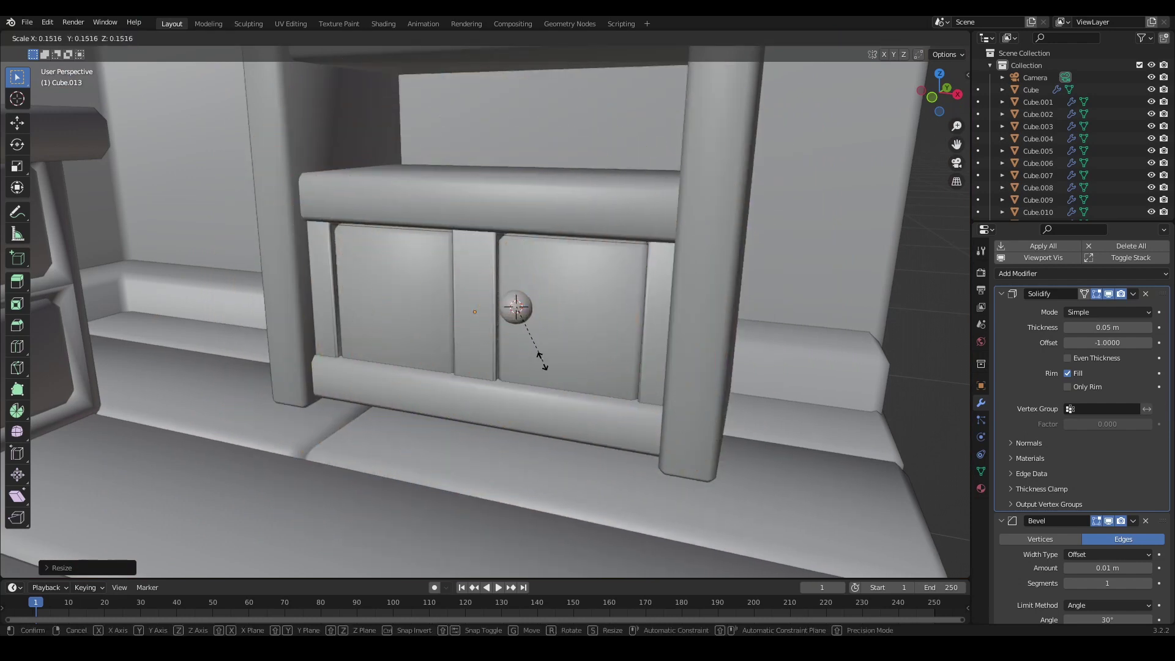
click(685, 434)
key(s)
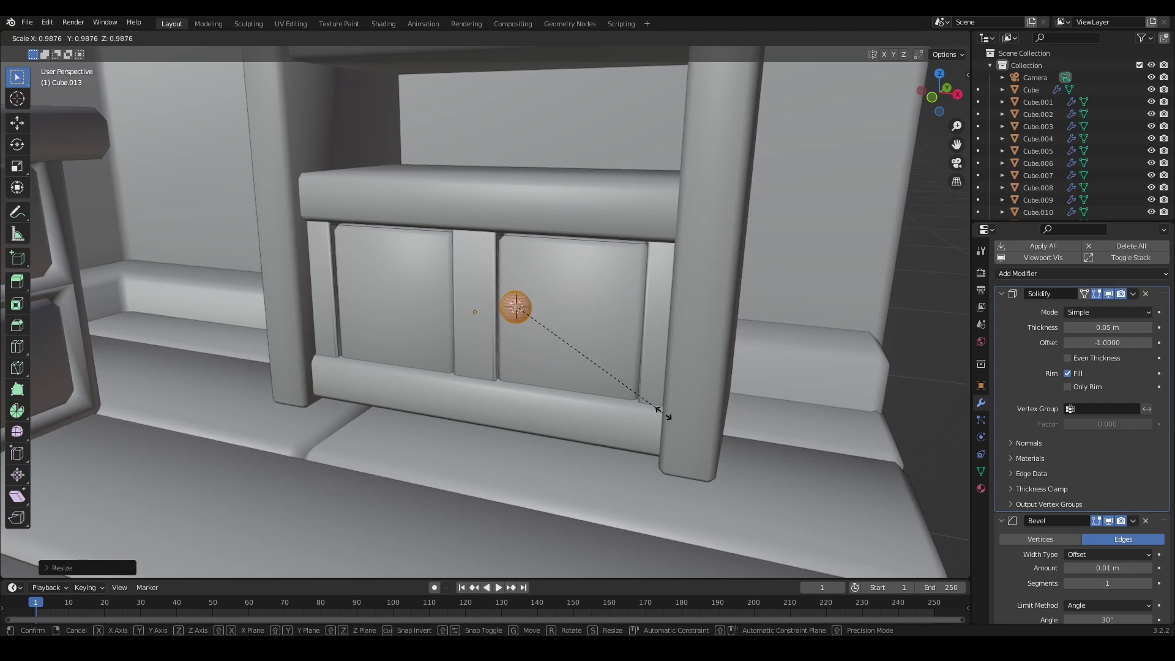
click(670, 417)
- Apply smooth shading to the cabinet doors object, including its knob
key(Tab)
right_click(514, 309)
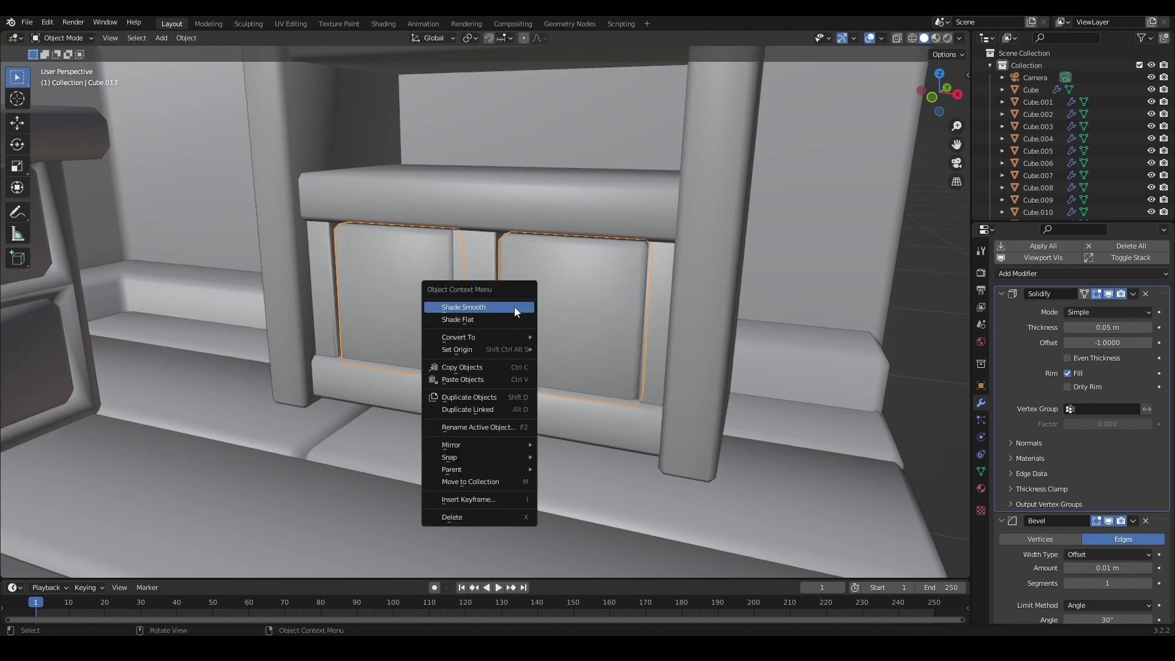
click(514, 307)
- Duplicate the knob along the X axis onto the left cabinet door, near the central divider, and save the scene
key(Tab)
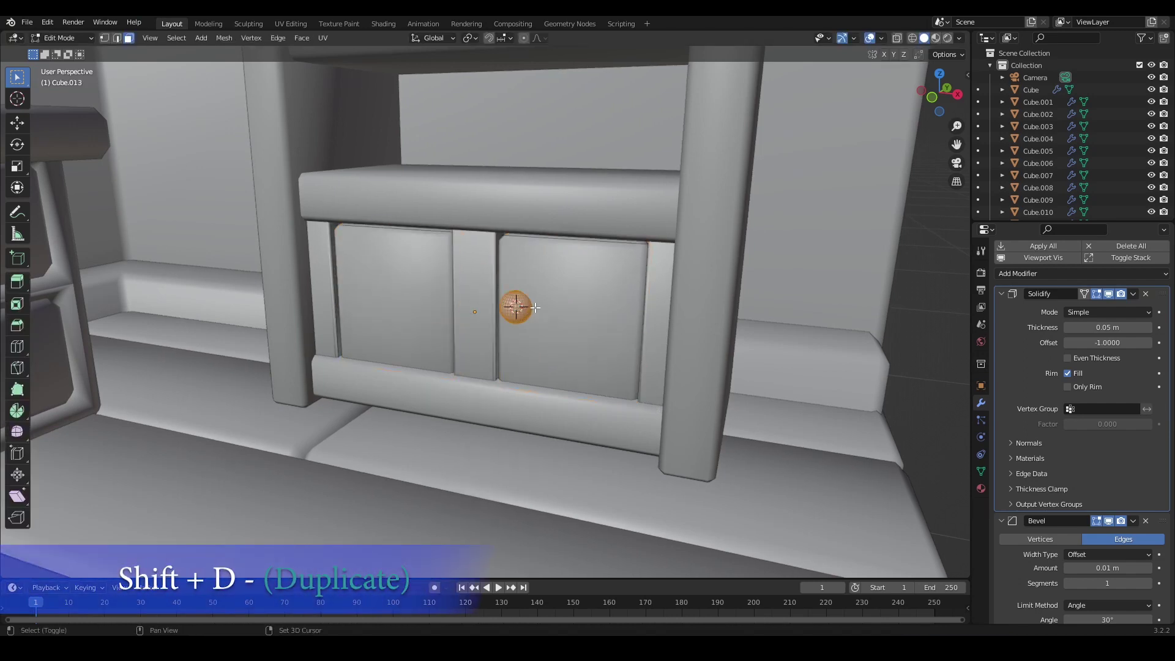
key(shift+d)
key(y)
key(x)
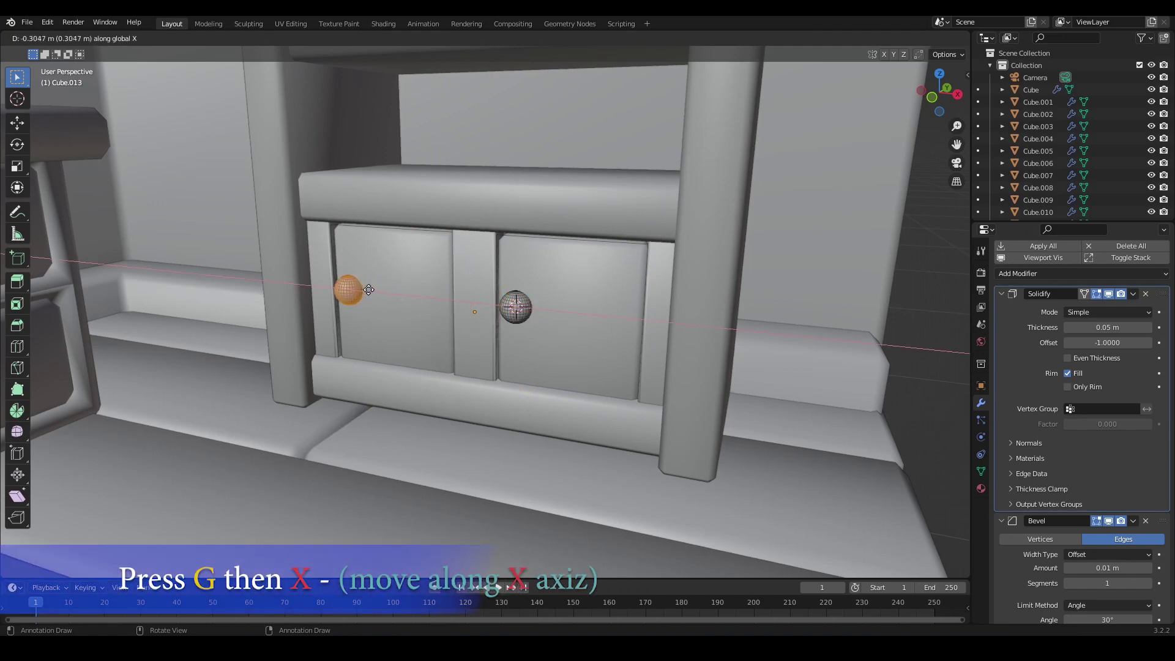
click(452, 298)
key(Tab)
scroll(456, 317, down, 4)
click(842, 379)
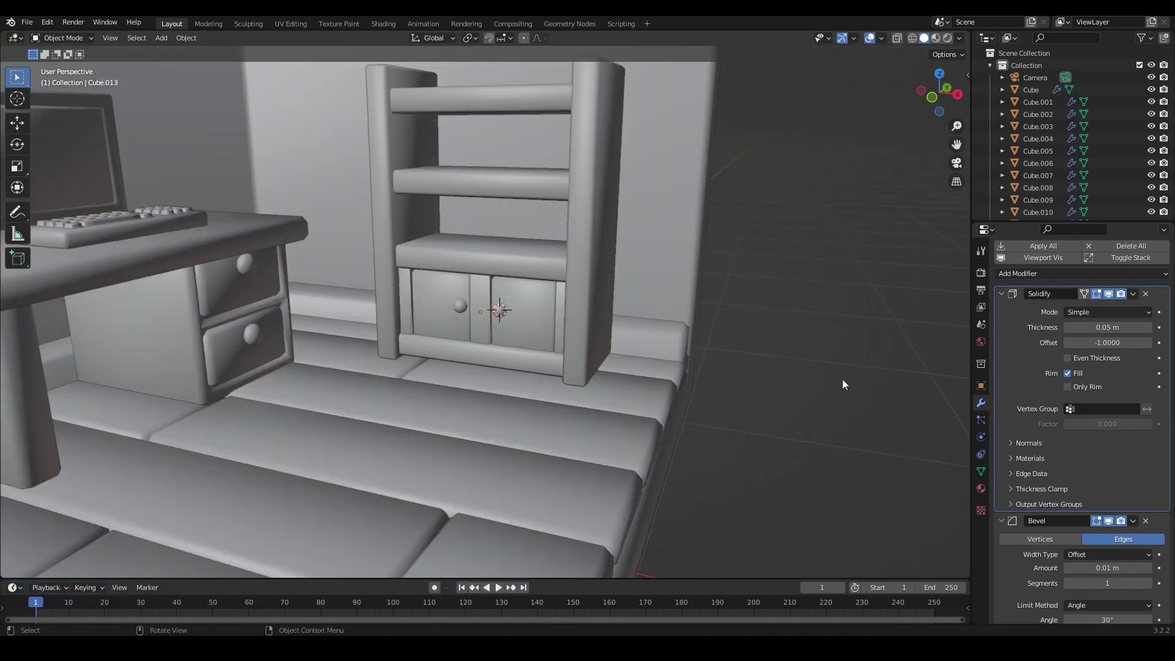
middle_drag(643, 367, 722, 346)
scroll(601, 361, down, 2)
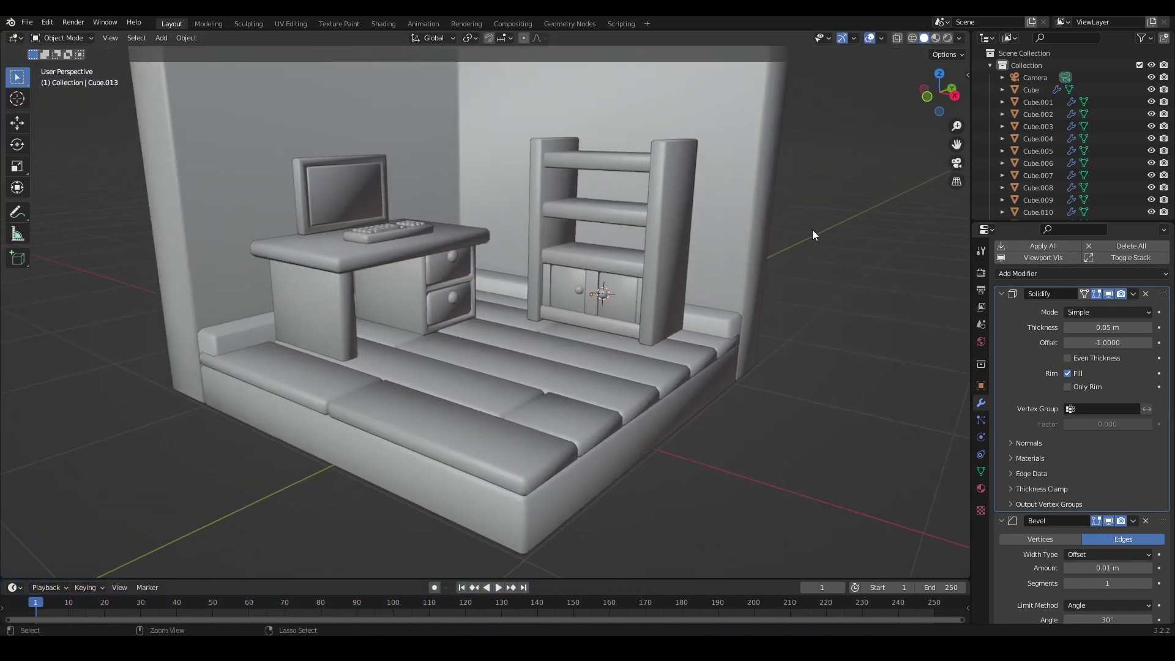
scroll(785, 233, down, 3)
middle_drag(714, 258, 655, 280)
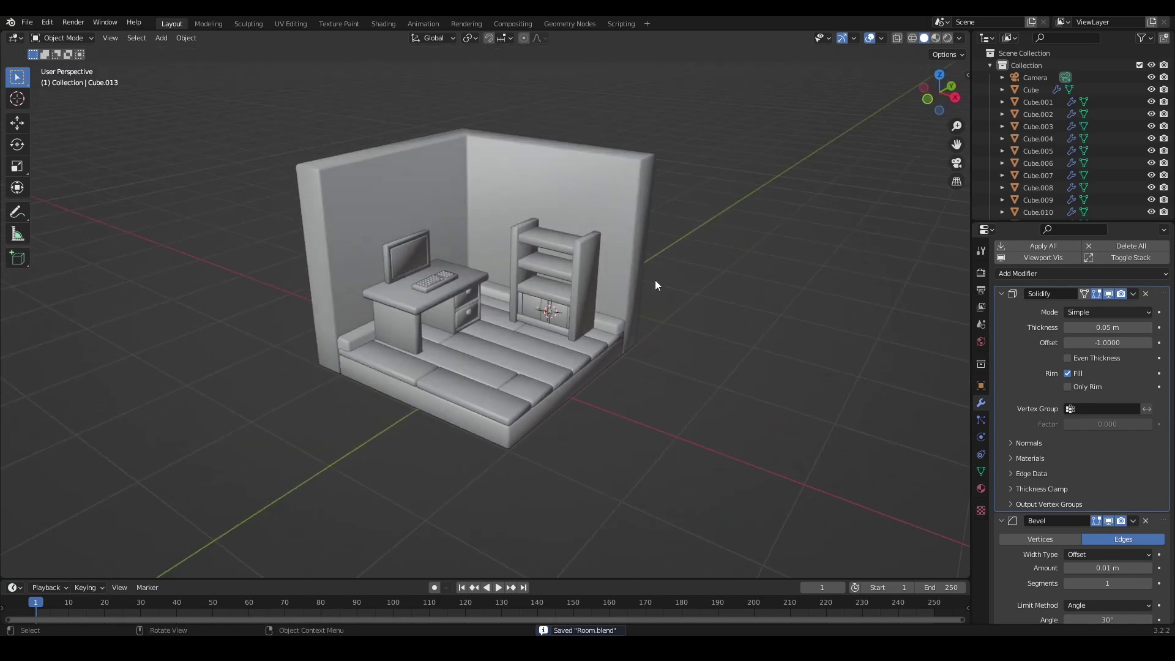
- Duplicate the top shelf's face in the bookshelf mesh and rotate the copy 90° around the Y axis
scroll(640, 293, up, 7)
shift+middle_drag(780, 256, 677, 333)
shift+middle_drag(652, 293, 607, 320)
click(607, 321)
key(Tab)
click(592, 200)
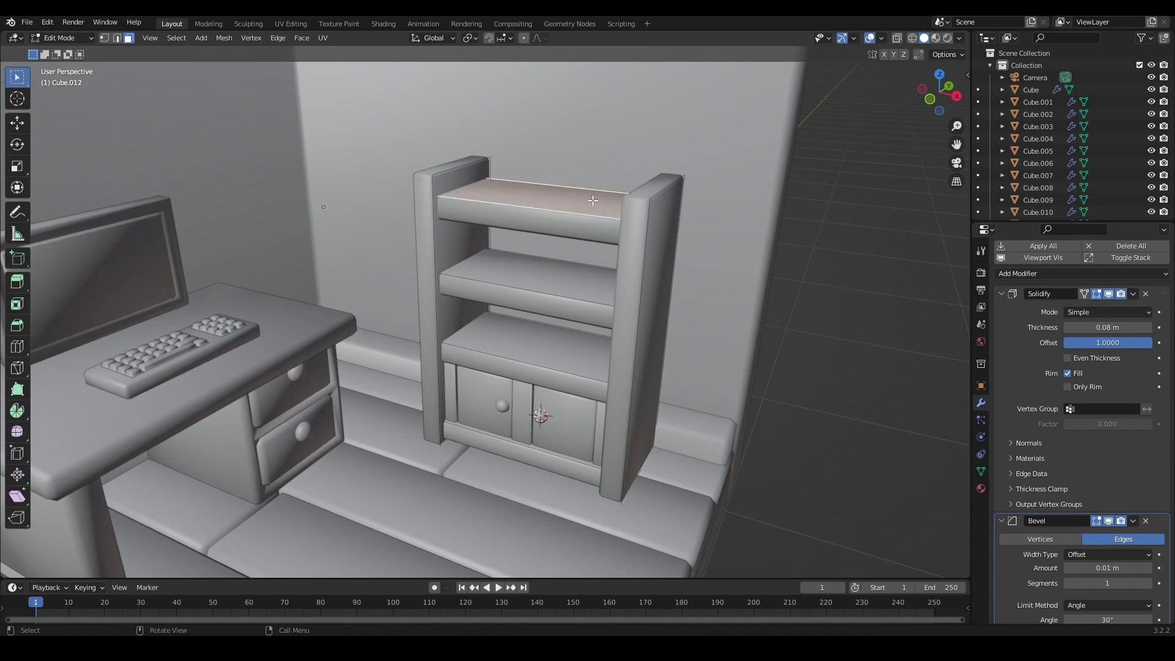
key(shift+d)
right_click(599, 199)
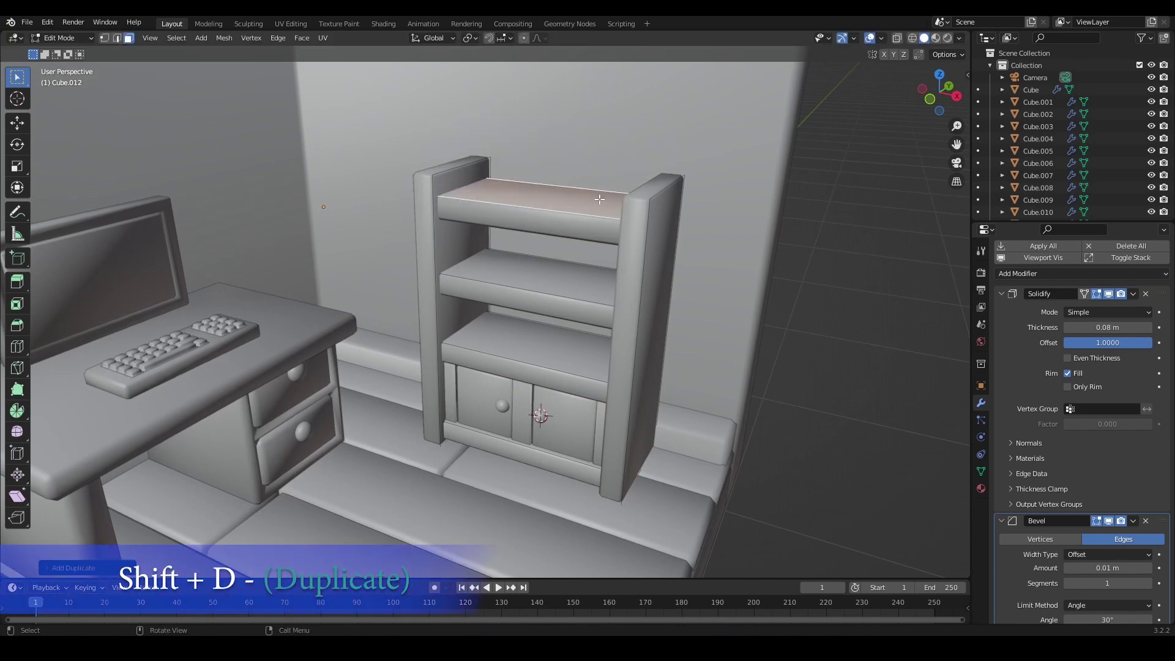
key(r)
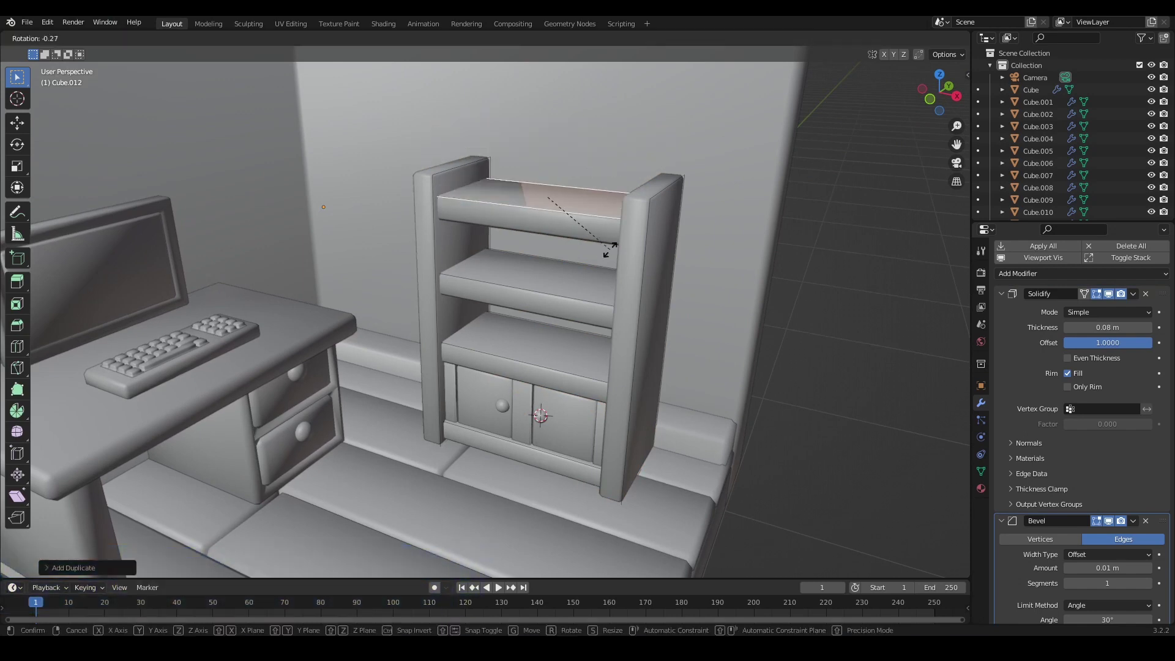
text(y90)
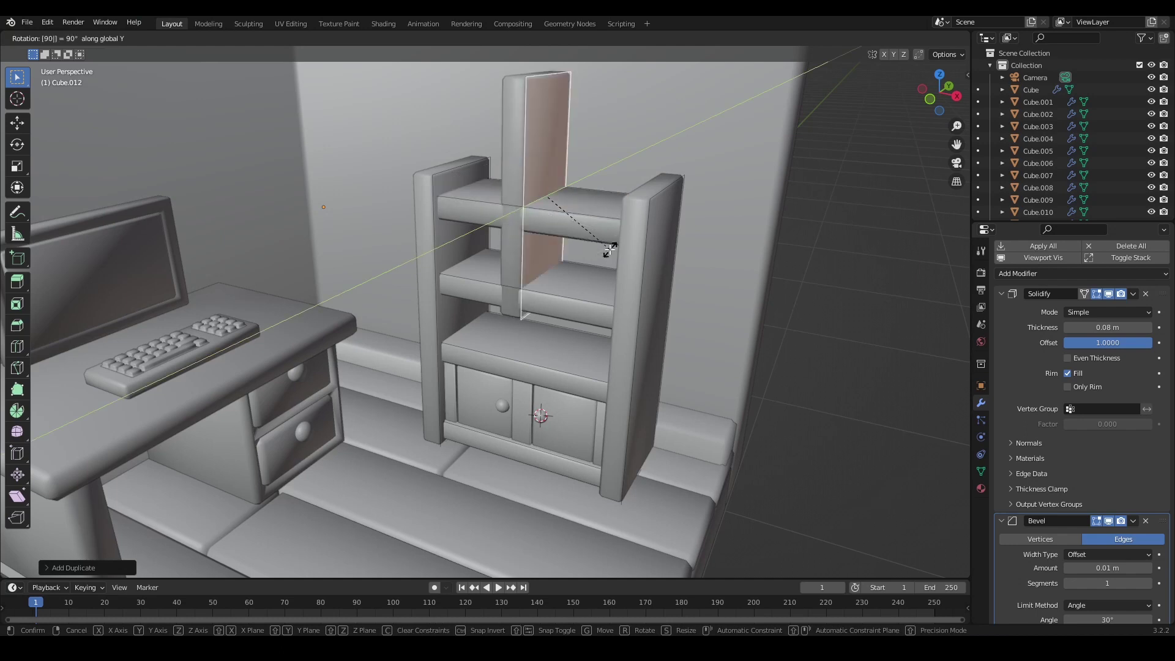
click(610, 249)
- Scale the upright copy down along Z to book height and raise it along Z to stand on the top shelf
key(s)
key(z)
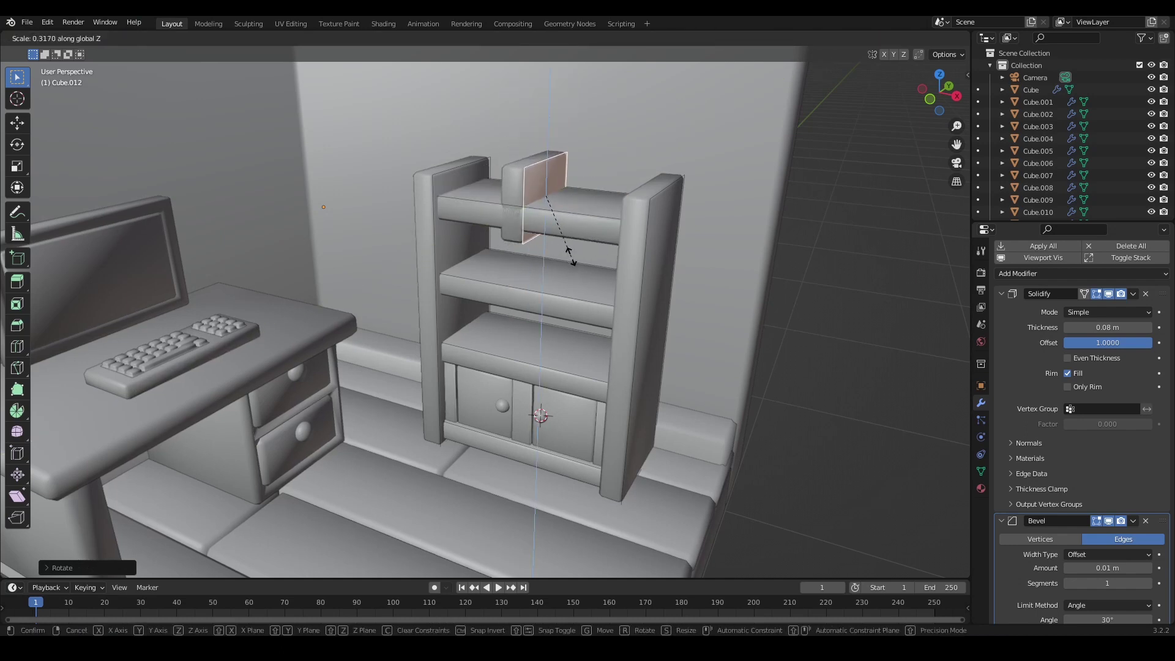
click(570, 255)
key(s)
key(z)
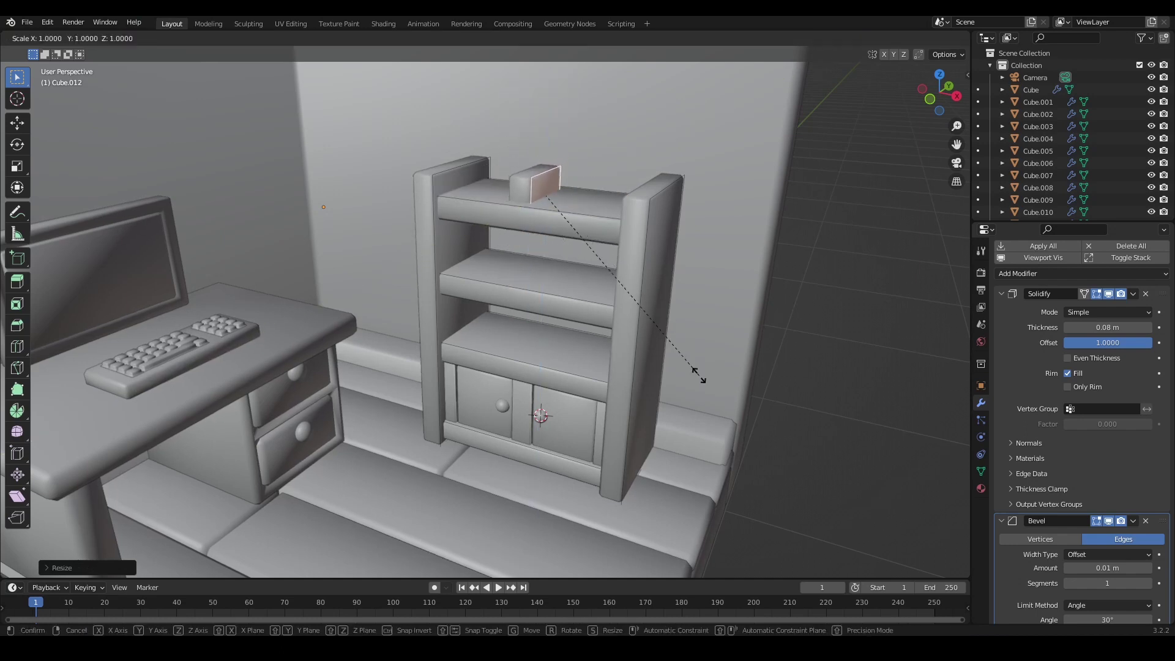
click(709, 441)
key(g)
key(z)
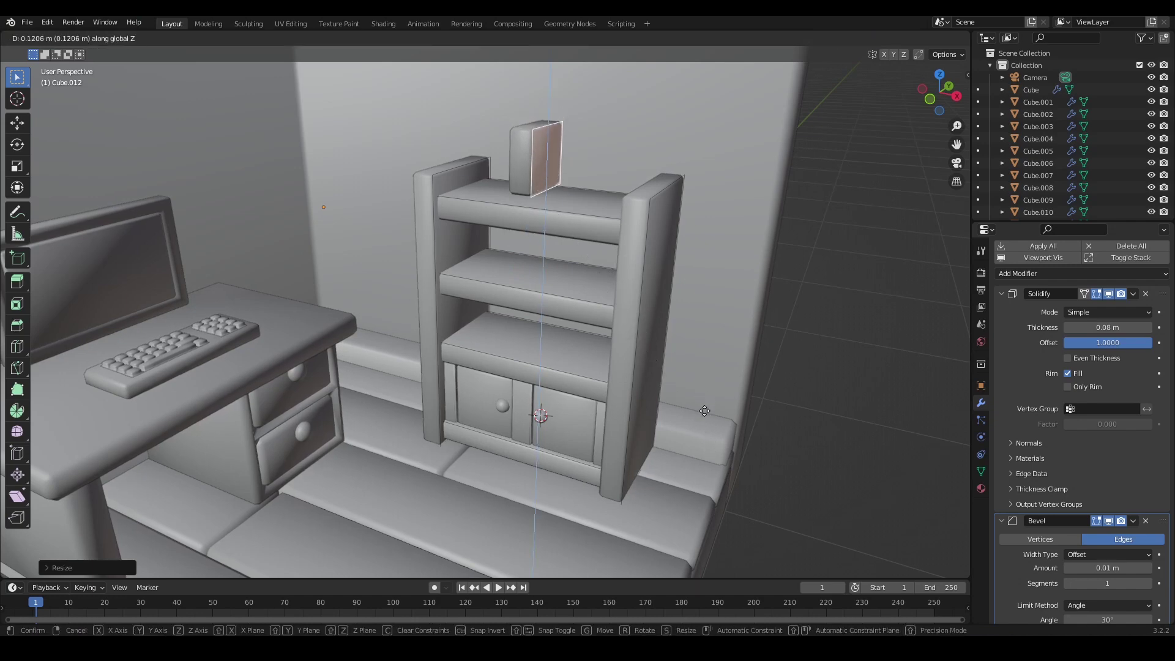
click(704, 417)
- Reposition the book block on the top shelf and adjust its depth by scaling it along Y
middle_drag(691, 391, 654, 381)
scroll(650, 325, up, 3)
scroll(634, 383, up, 2)
key(g)
click(638, 409)
key(s)
key(y)
click(681, 388)
- Separate the book block from the bookshelf mesh into its own object and deselect everything
middle_drag(493, 292, 957, 302)
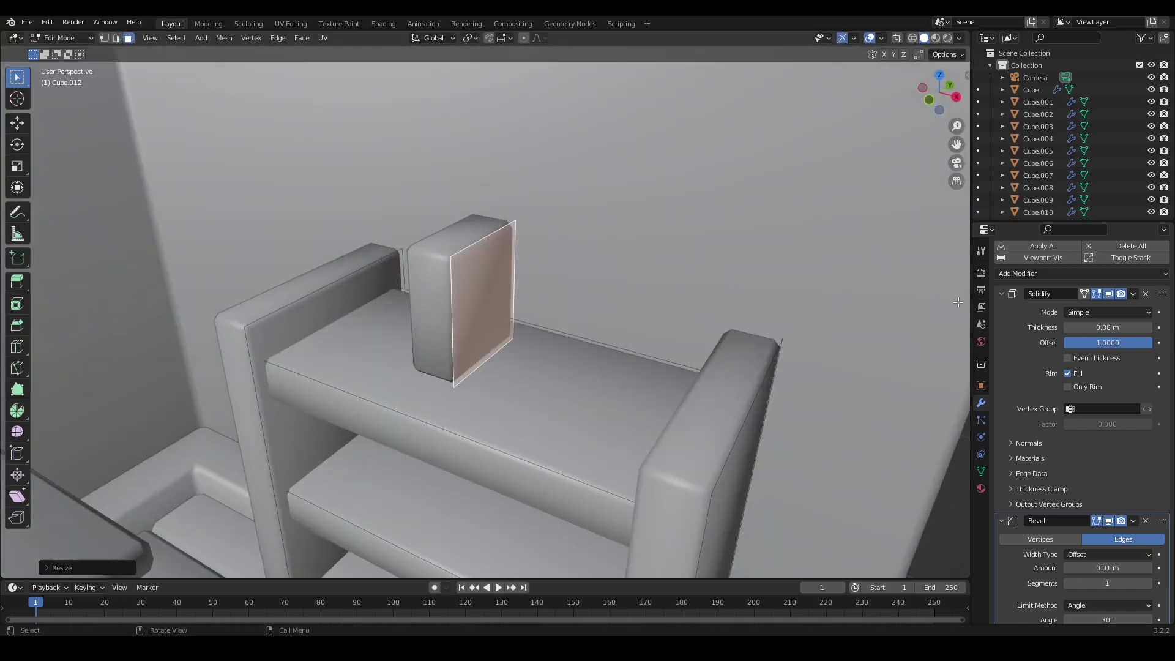
click(1132, 294)
key(Tab)
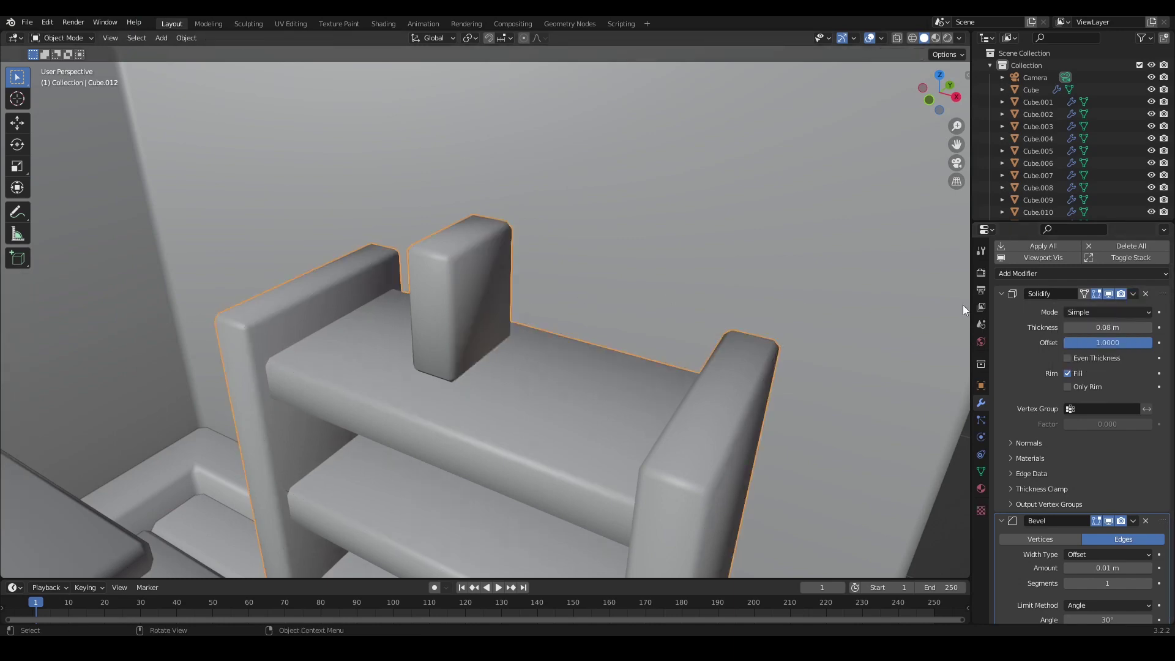
key(Tab)
key(p)
click(491, 286)
scroll(492, 286, down, 5)
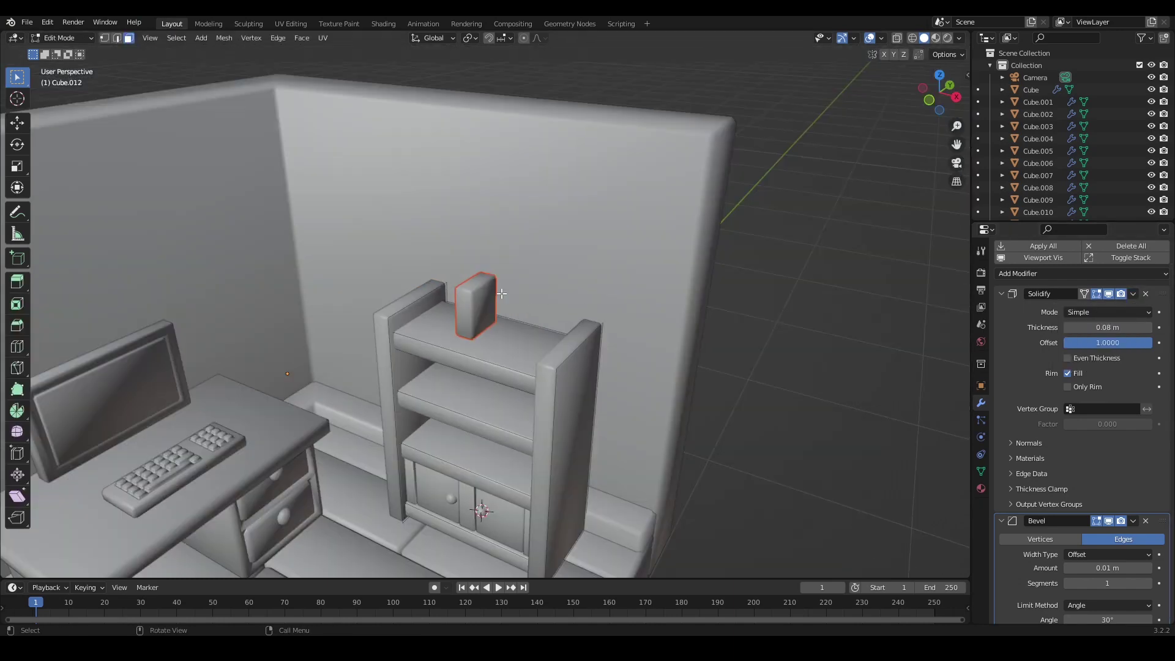
key(Tab)
key(alt+a)
- Save the room scene with the separated book block
scroll(488, 278, up, 10)
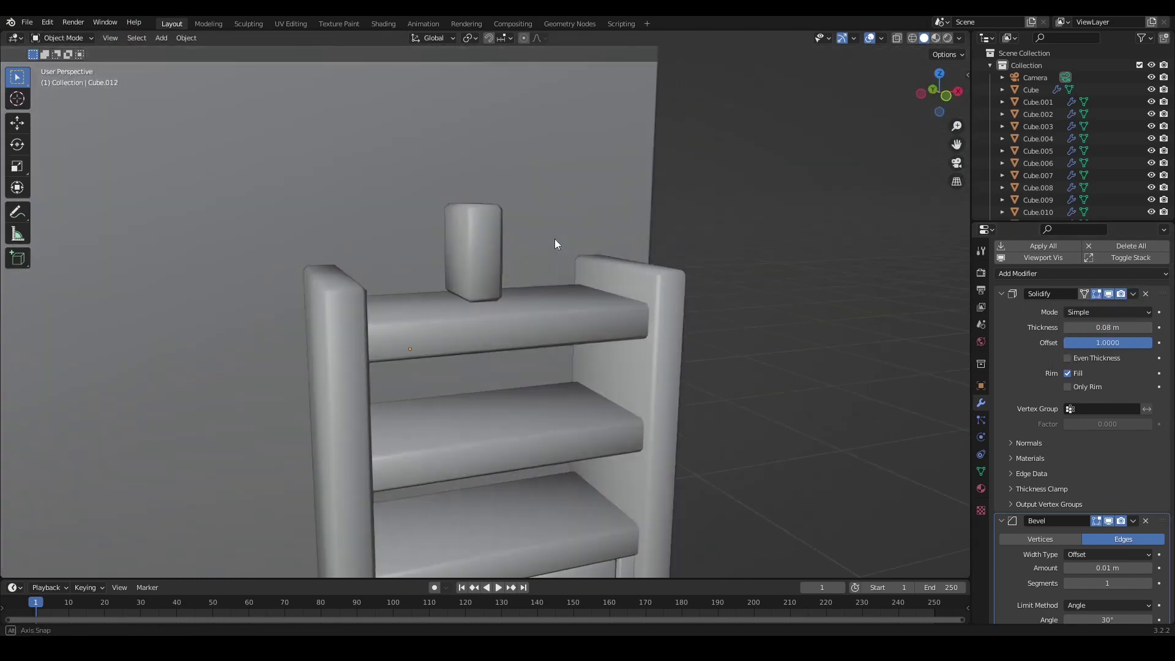
scroll(486, 264, down, 3)
key(ctrl+s)
scroll(490, 276, down, 6)
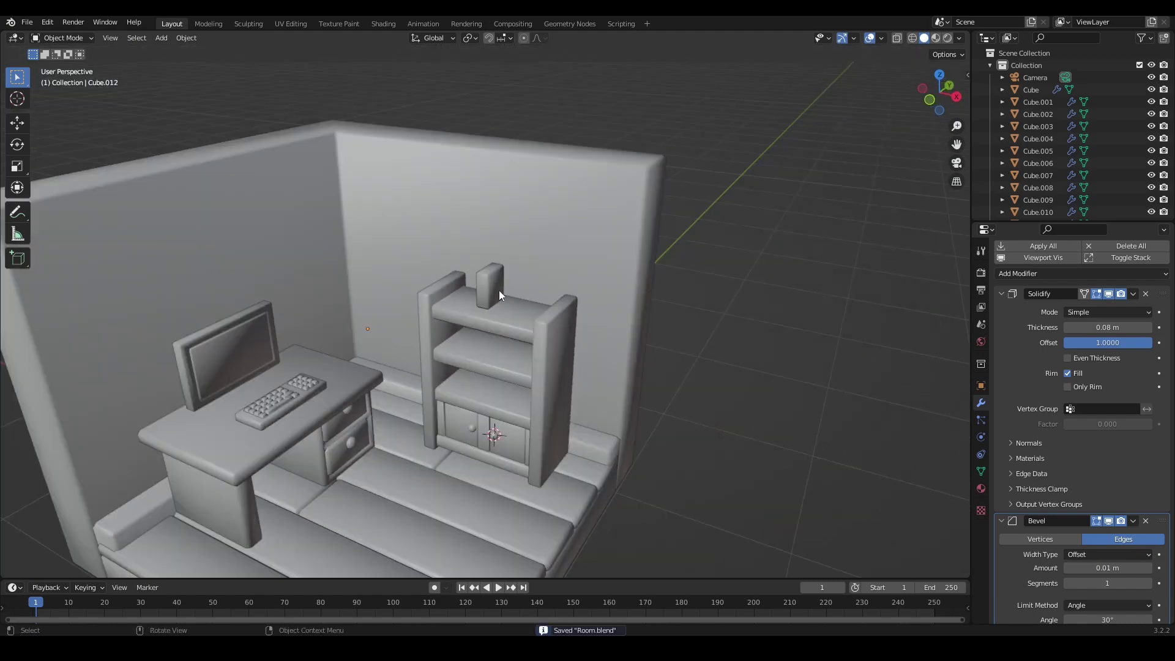
- Select the book block on the top shelf and apply its Solidify modifier
middle_drag(498, 290, 421, 304)
scroll(504, 305, up, 7)
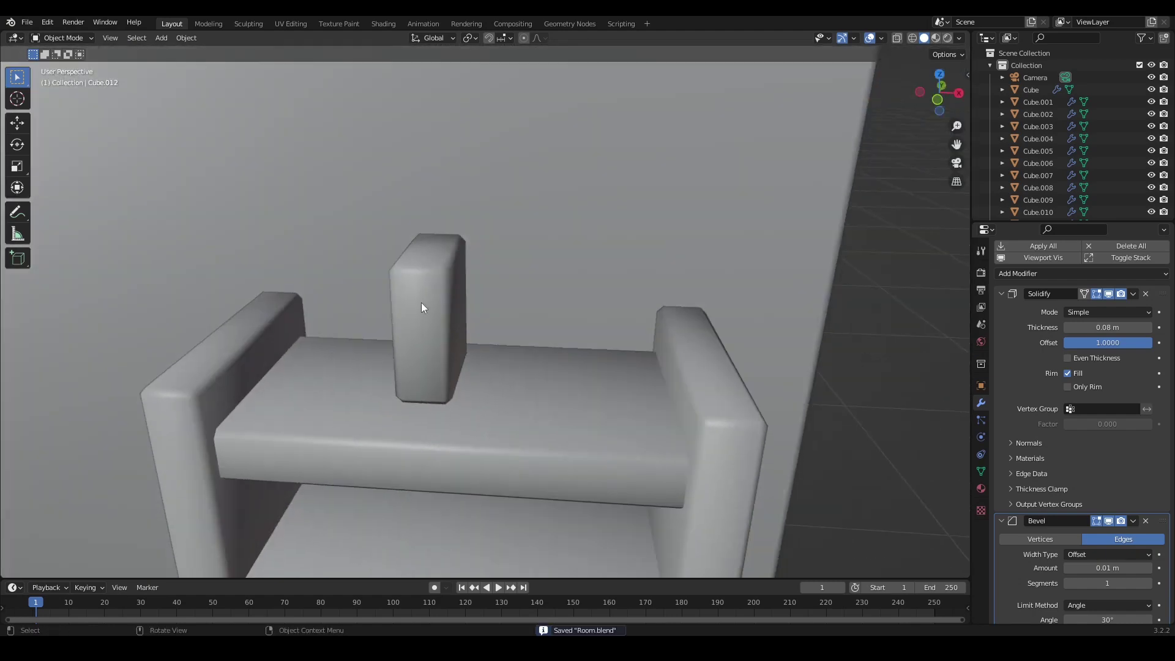
click(423, 295)
key(Tab)
key(Tab)
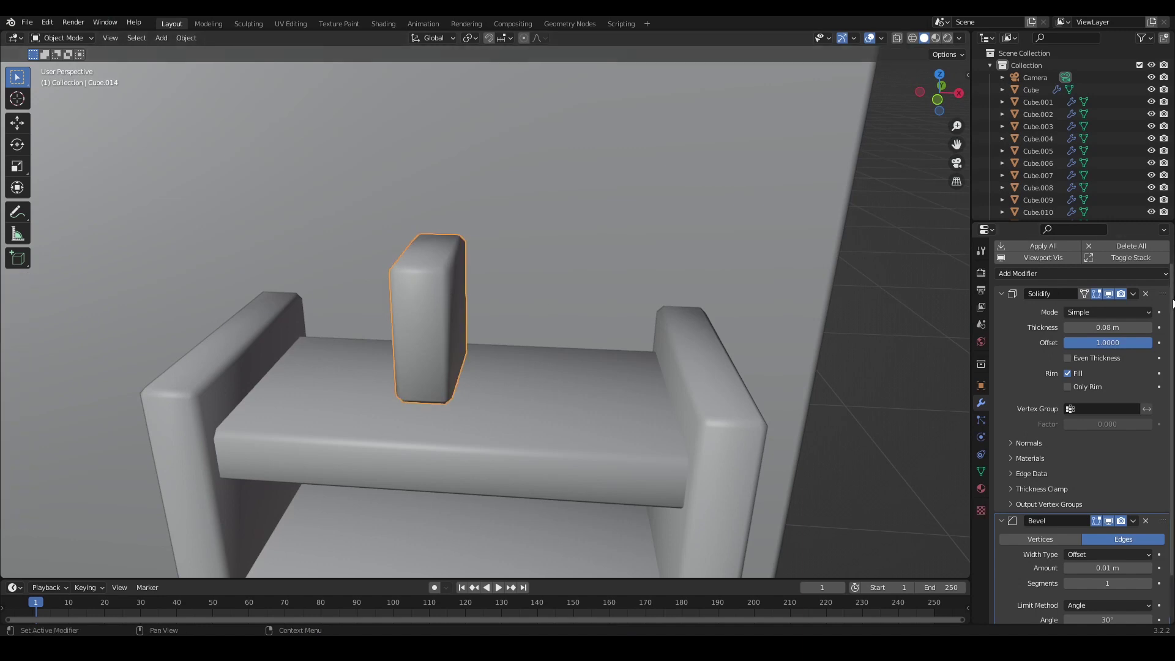
click(1133, 293)
click(1080, 306)
- Isolate the book block in local view
middle_drag(424, 304, 460, 303)
key(KP_Divide)
scroll(495, 321, down, 5)
key(KP_Divide)
key(KP_Divide)
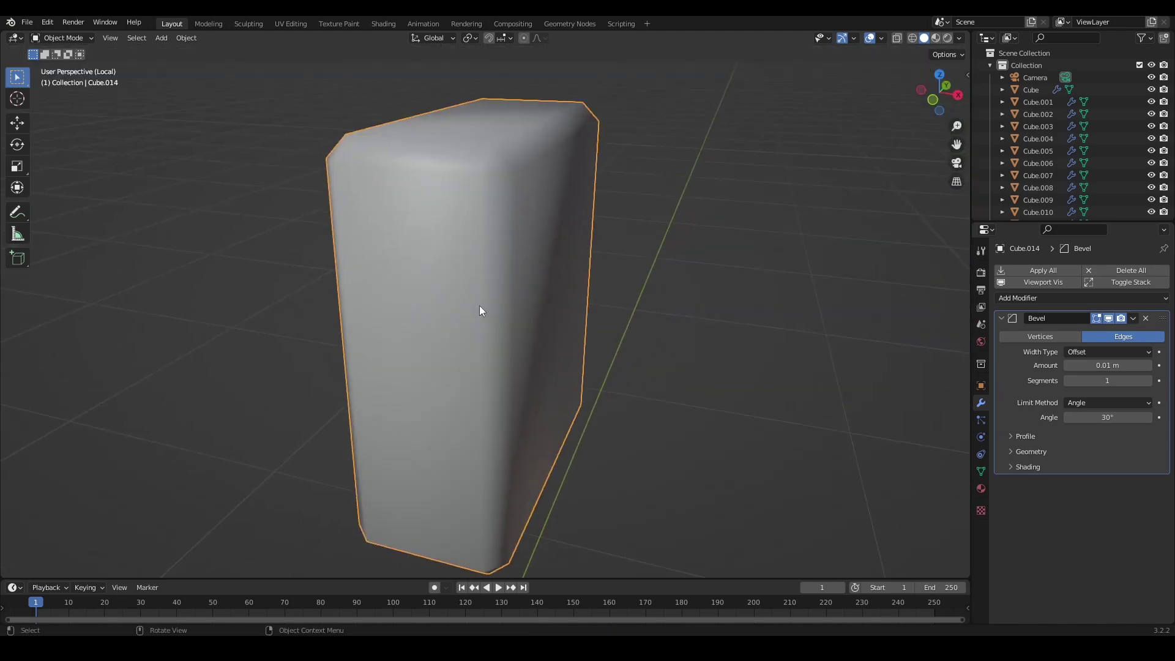
middle_drag(477, 211, 476, 236)
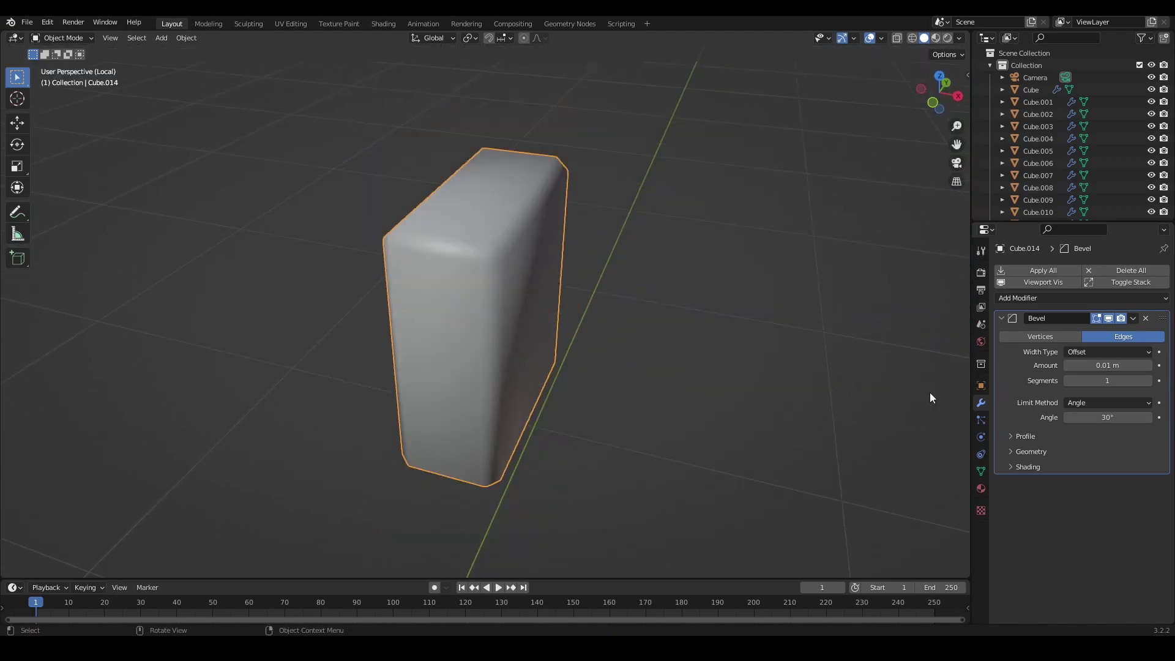
- Enable the wireframe overlay in the book block's viewport display settings
click(980, 386)
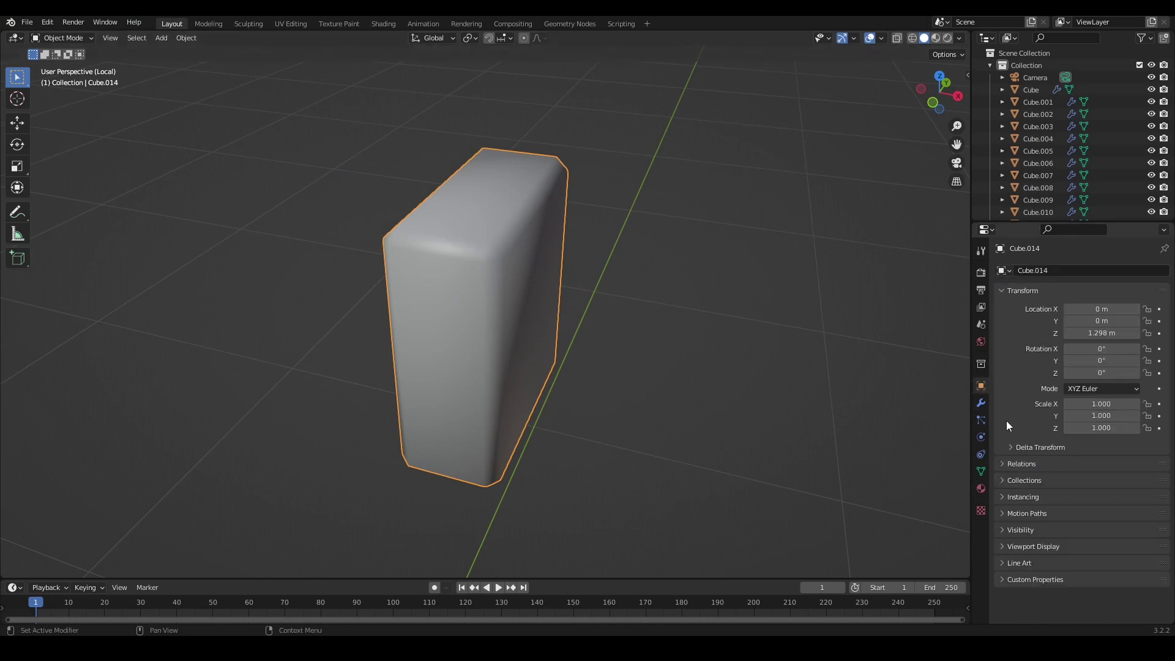
click(1040, 546)
scroll(1037, 489, down, 3)
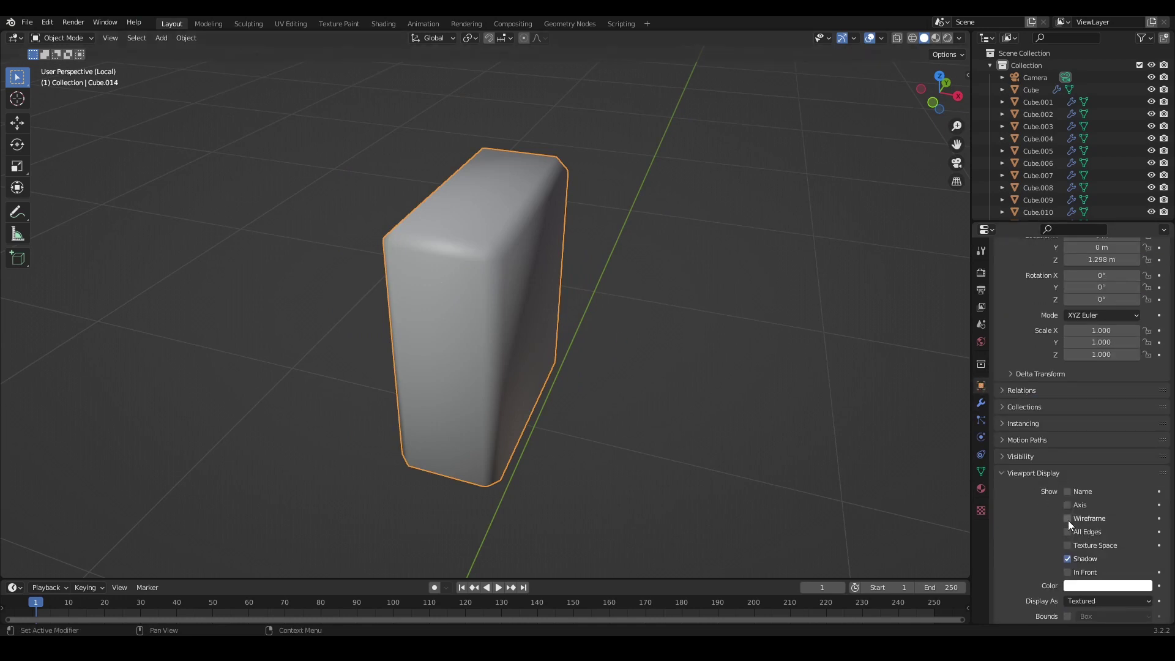
click(723, 393)
middle_drag(667, 368, 652, 356)
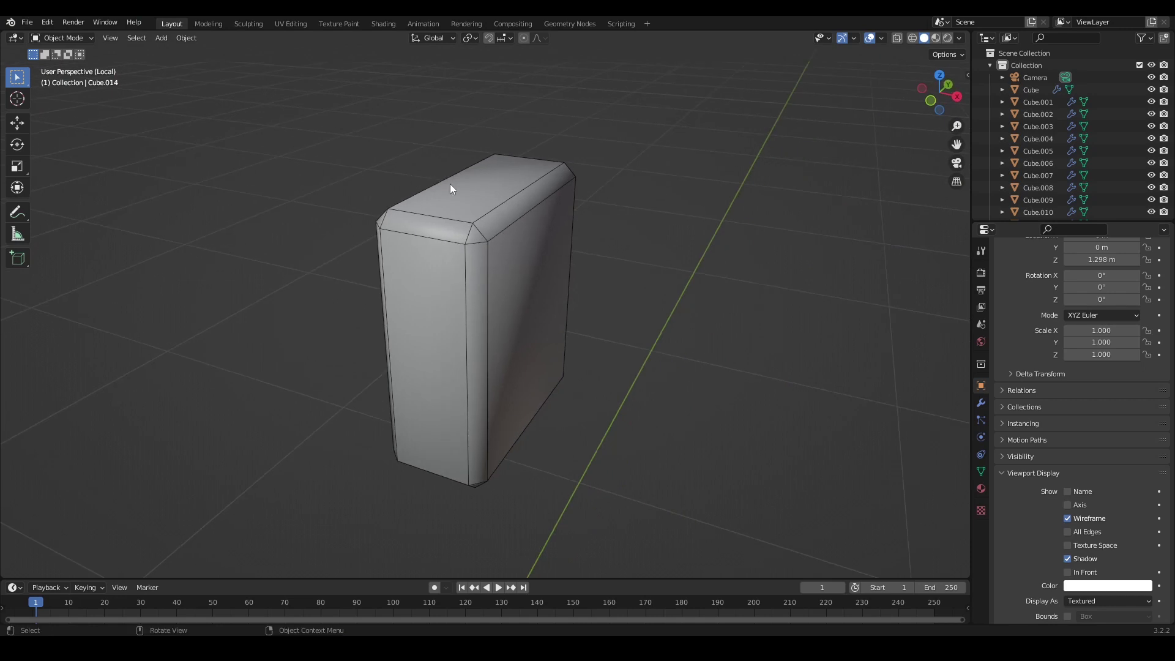
- Inset the book block's top, front and bottom faces together by about 0.015 m
key(Tab)
click(479, 192)
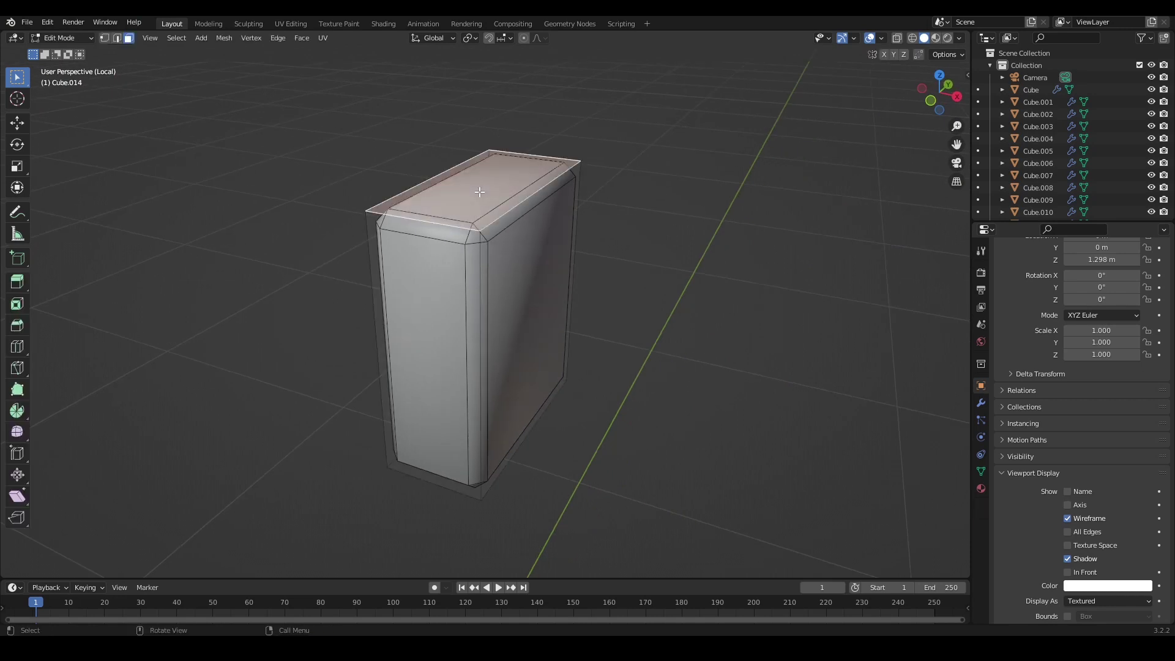
shift+click(435, 345)
middle_drag(472, 386, 470, 269)
shift+click(468, 391)
middle_drag(587, 276, 665, 418)
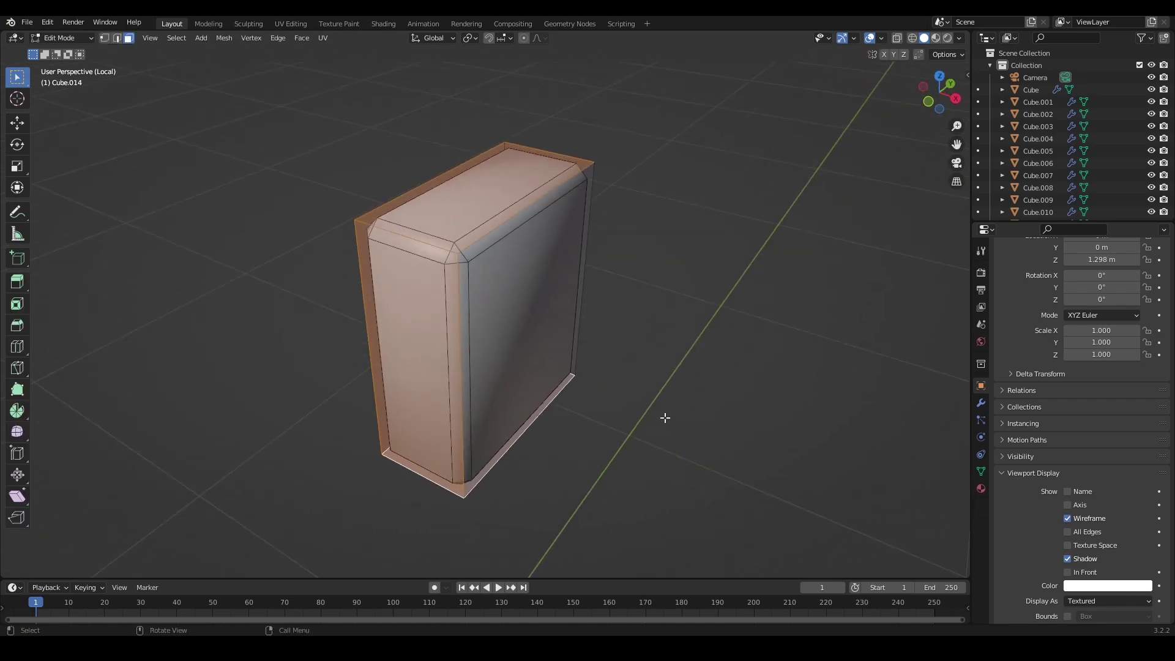
key(i)
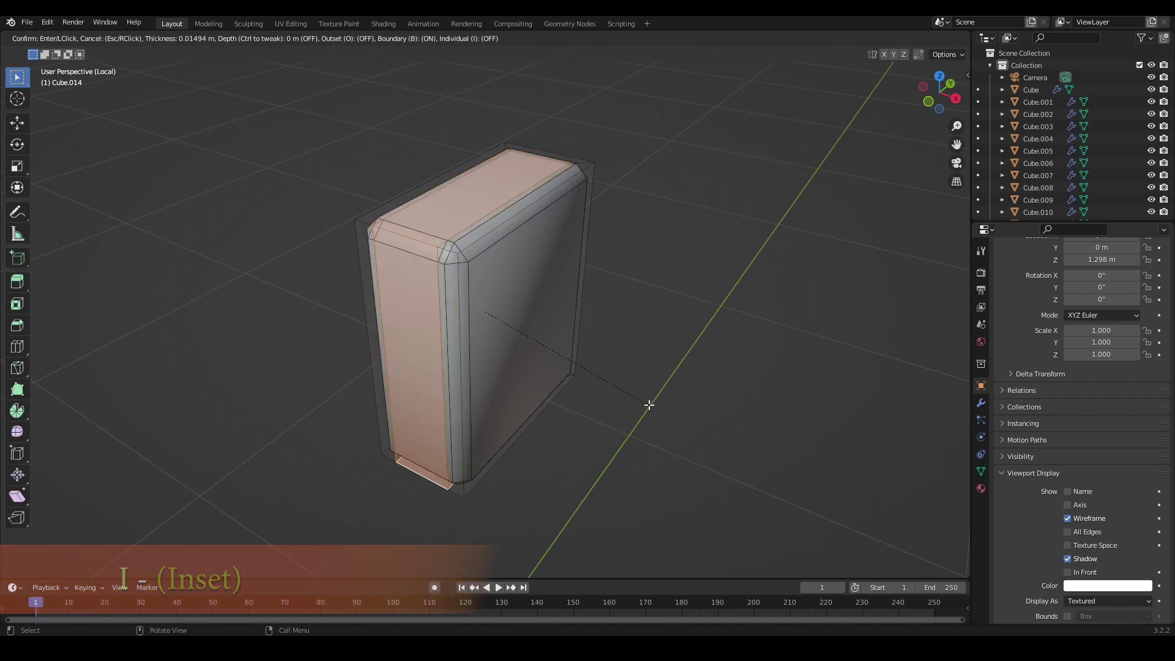
click(644, 404)
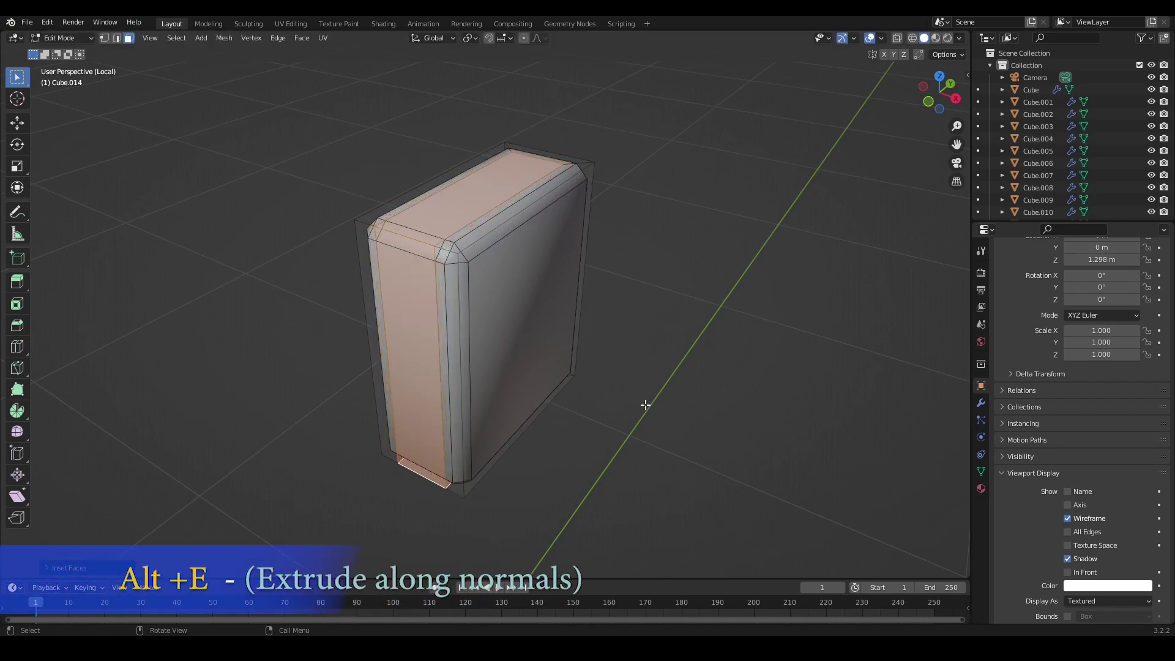
- Extrude the inset faces inward along their normals by about 0.0075 m to form the pages, and leave local view
key(alt+e)
click(636, 436)
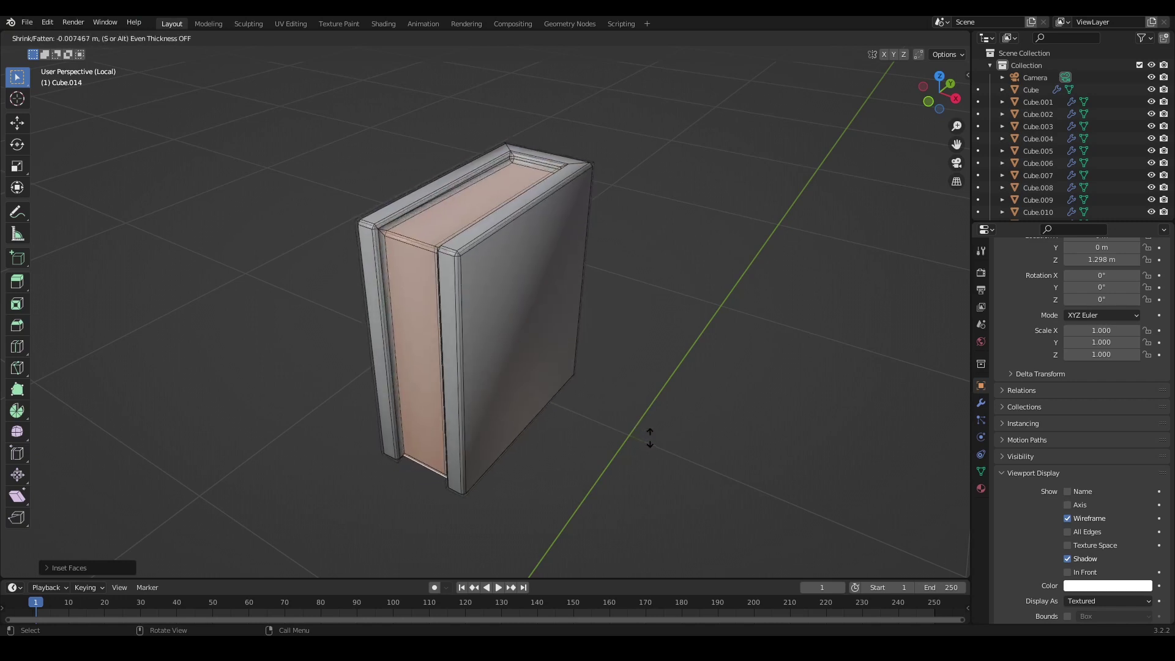
click(650, 436)
key(Tab)
key(Tab)
key(Tab)
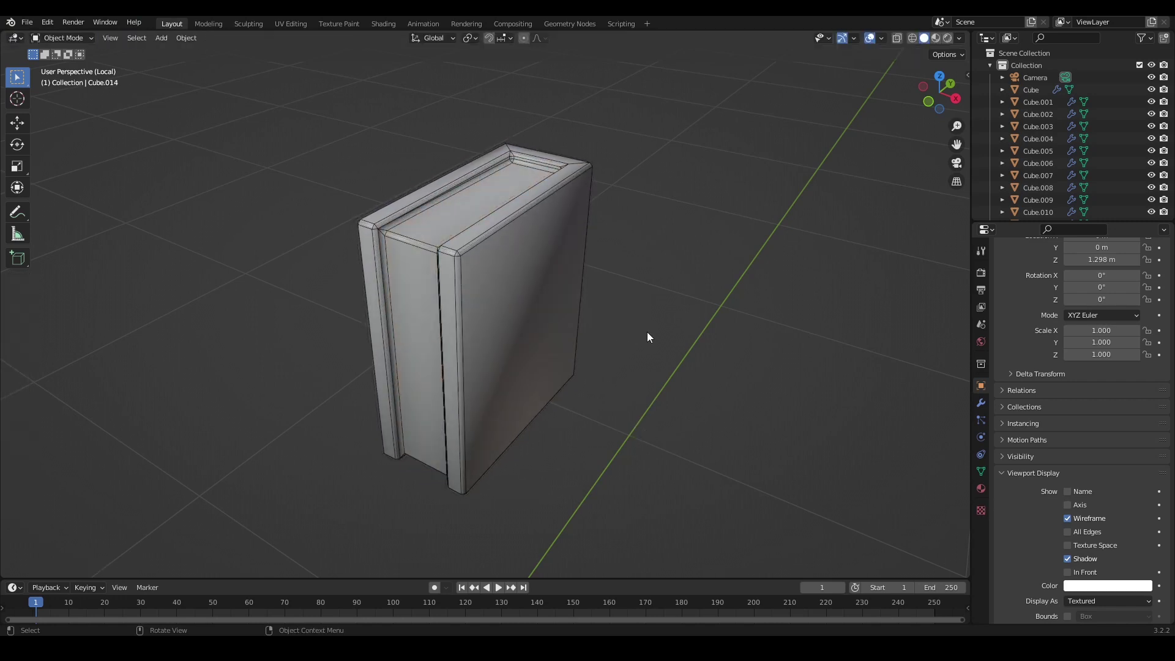
key(KP_Divide)
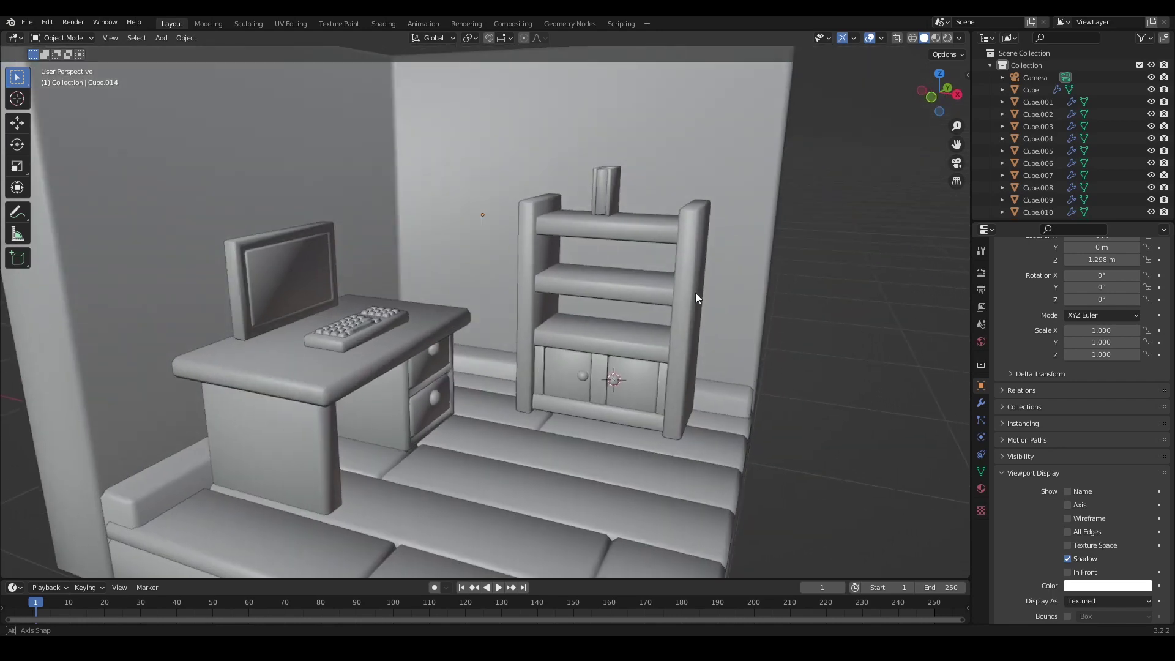
middle_drag(673, 295, 656, 317)
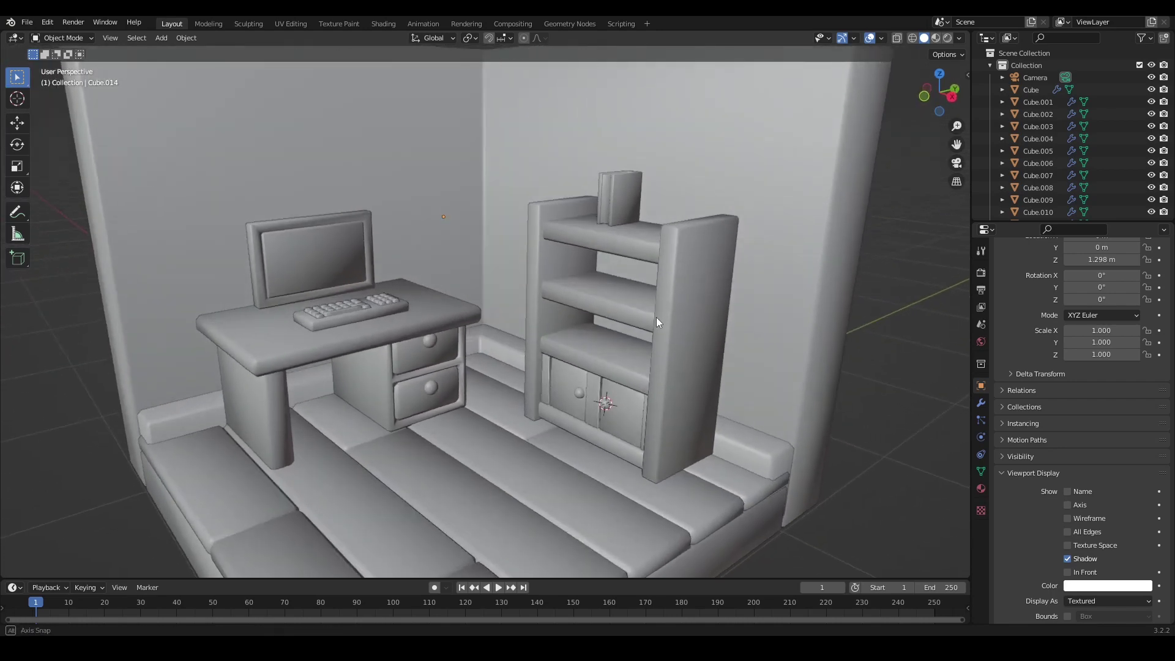
middle_drag(536, 325, 410, 347)
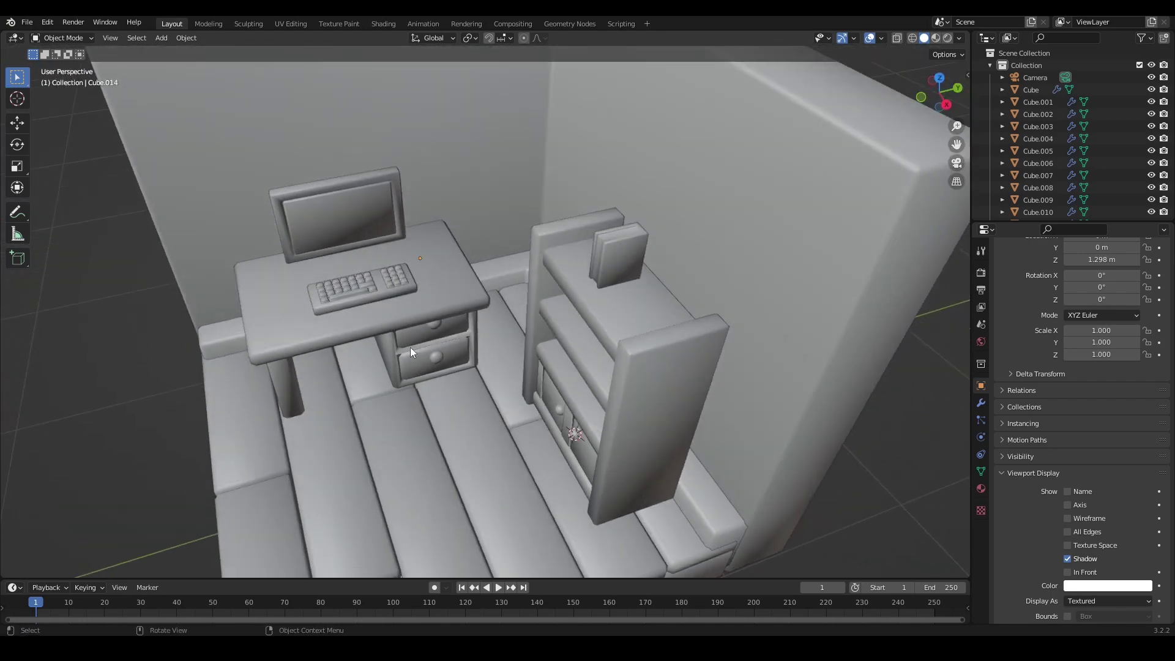
- Duplicate the desktop slab, raise the copy about 0.06 m along Z and scale it down to about 0.18
scroll(576, 318, up, 5)
scroll(576, 318, down, 4)
click(548, 282)
scroll(558, 225, up, 4)
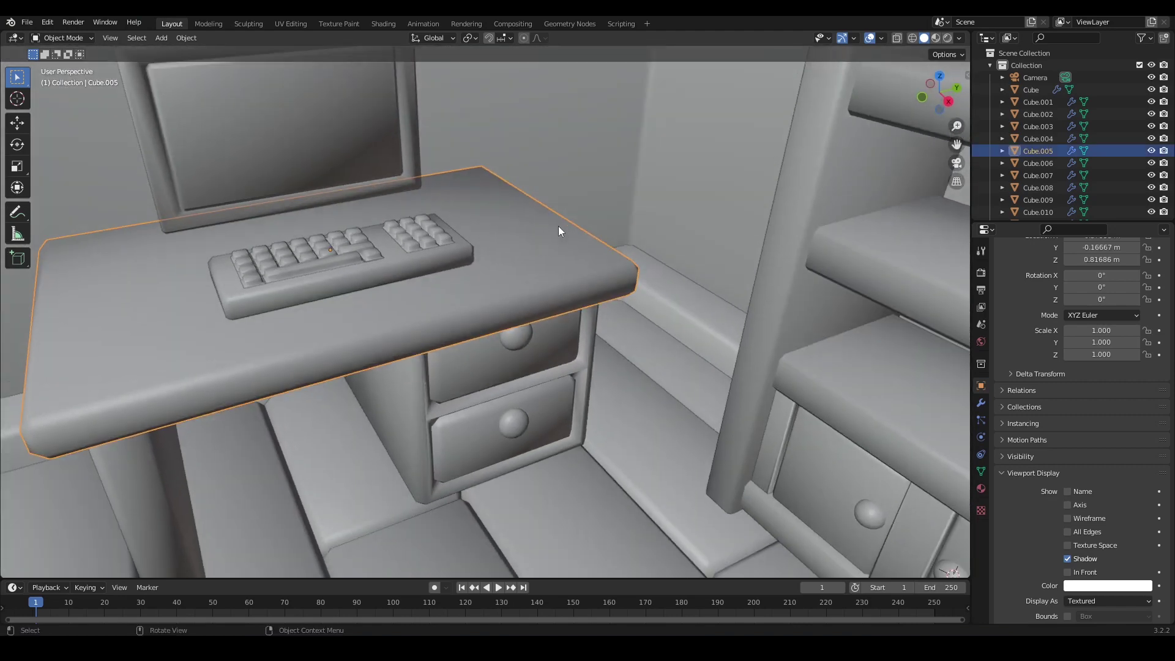
key(shift+d)
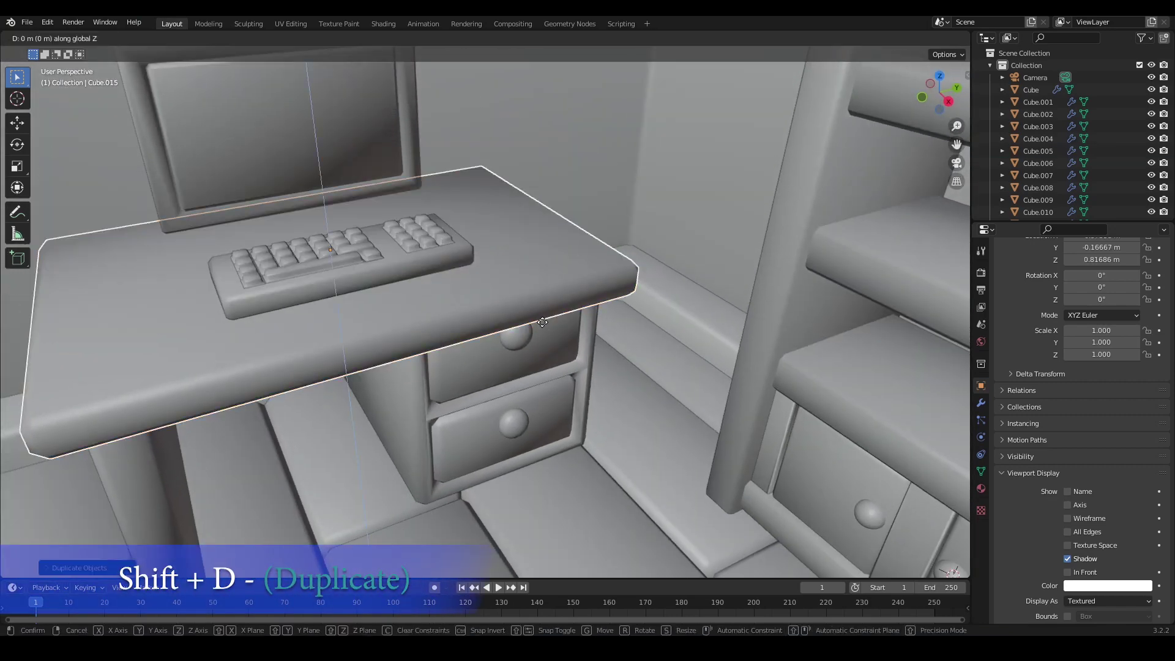
key(z)
click(537, 295)
key(s)
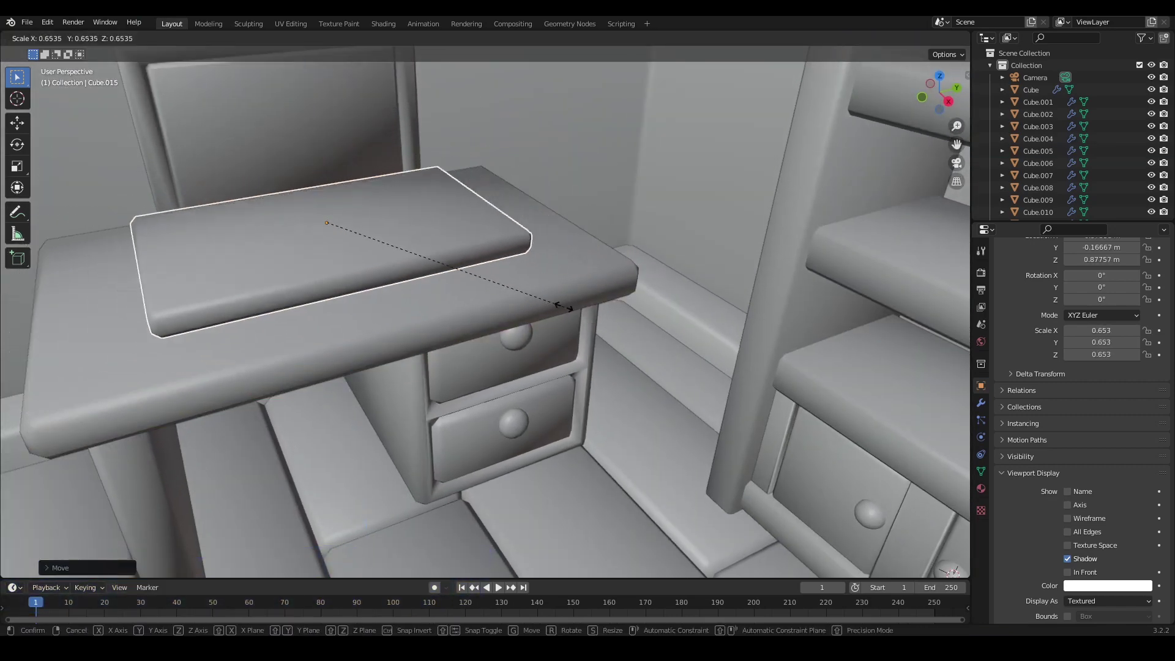
click(397, 231)
- Move the small slab beside the keyboard's number pad in top view and widen it about 1.3 times along X
key(KP_7)
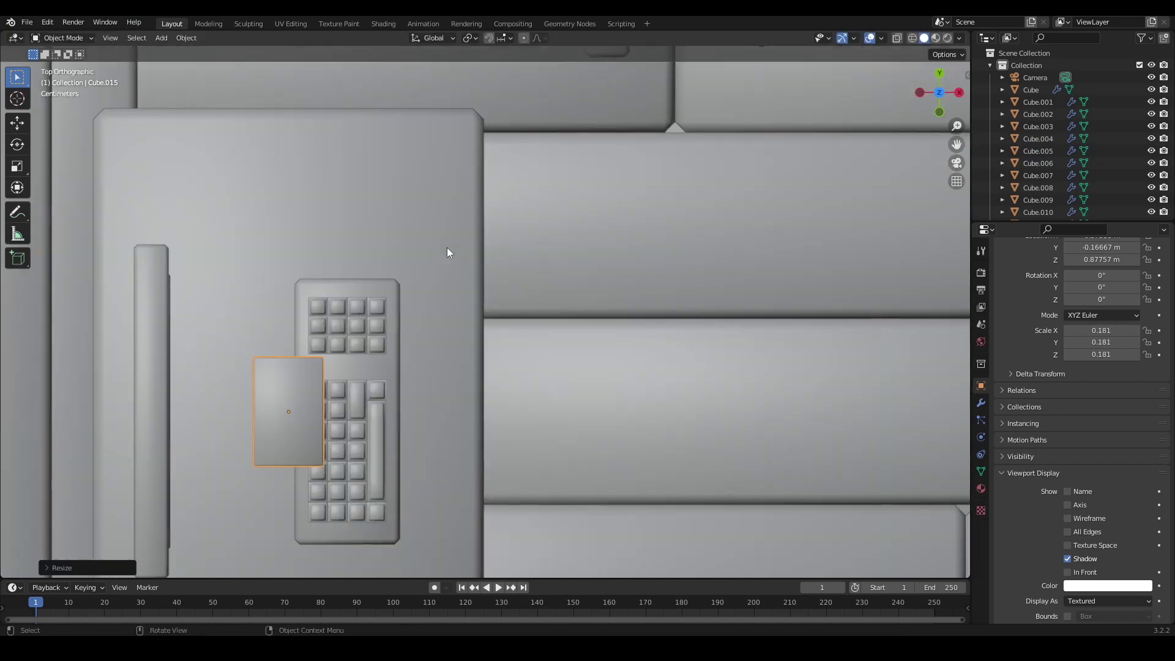
key(g)
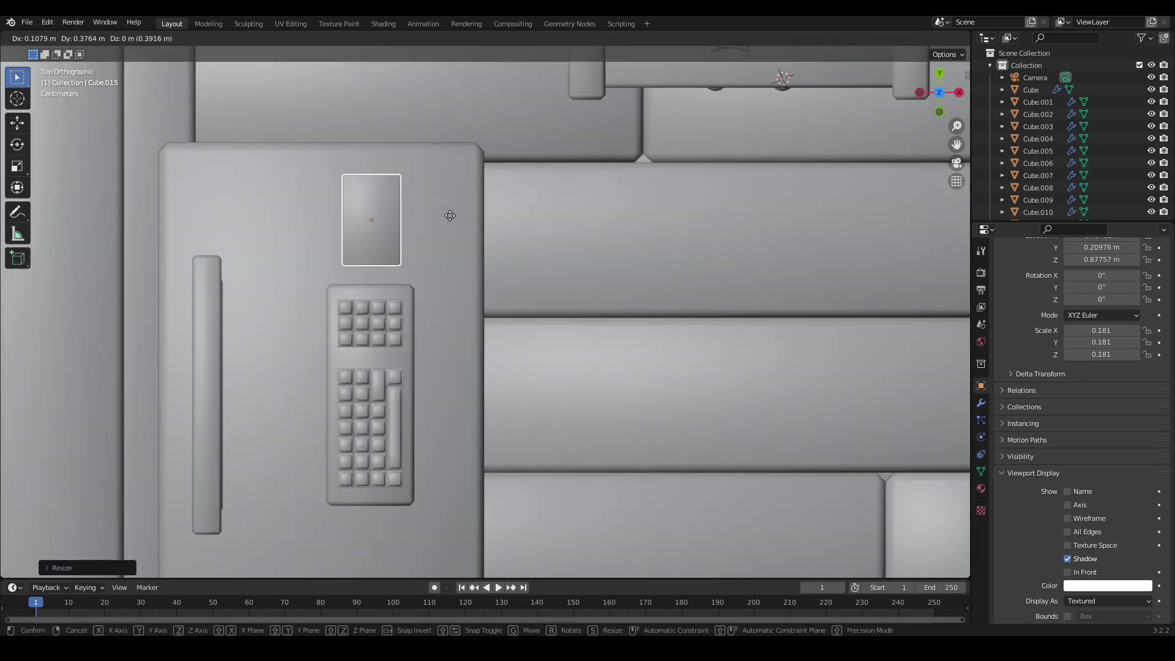
click(450, 217)
key(s)
key(x)
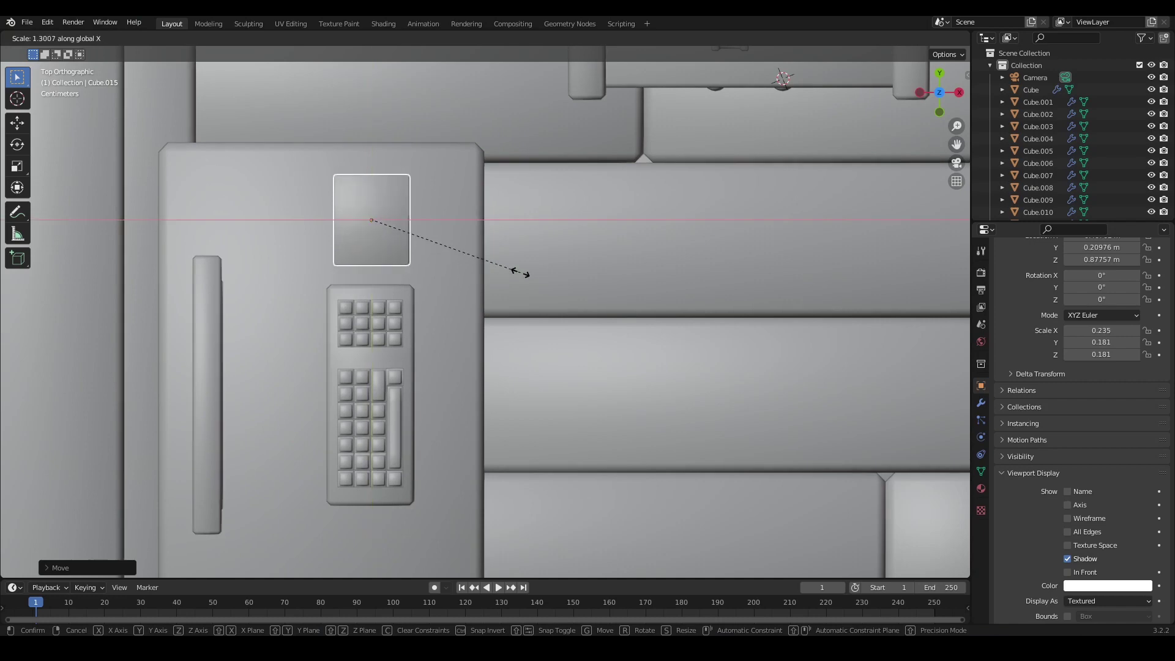
click(524, 271)
- Thin the mouse pad slab along Z, lower it onto the desk surface and deselect it
middle_drag(524, 271, 581, 391)
scroll(505, 248, up, 4)
key(s)
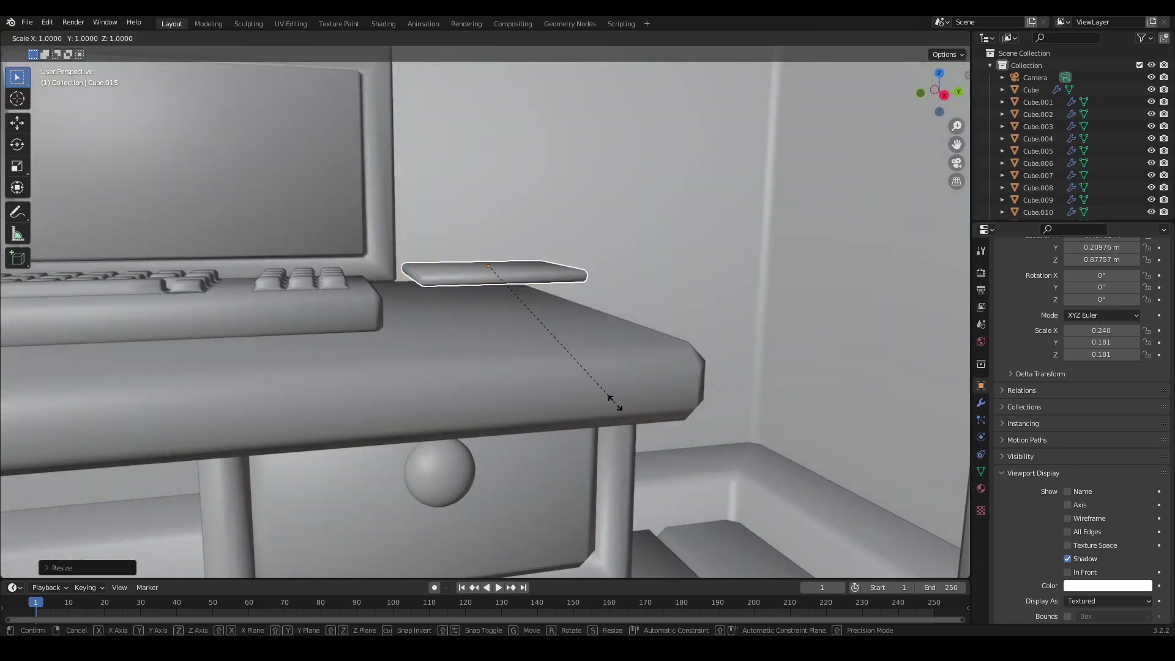
key(z)
click(585, 340)
key(g)
key(z)
click(586, 376)
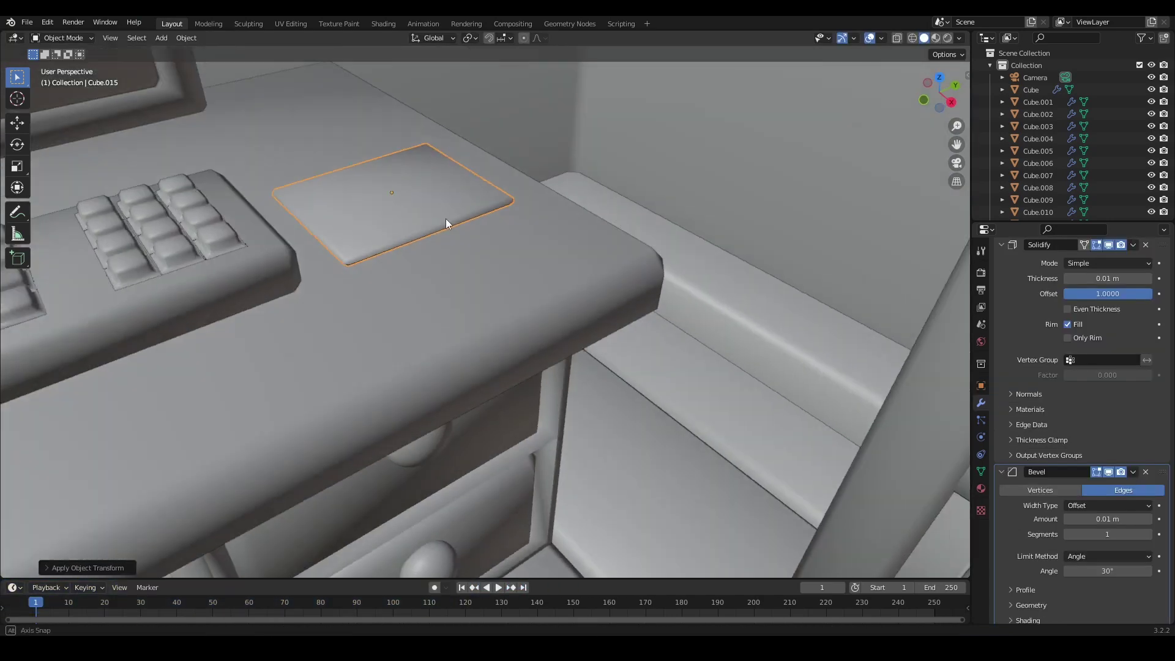
middle_drag(446, 219, 582, 333)
scroll(427, 223, down, 4)
scroll(582, 333, down, 4)
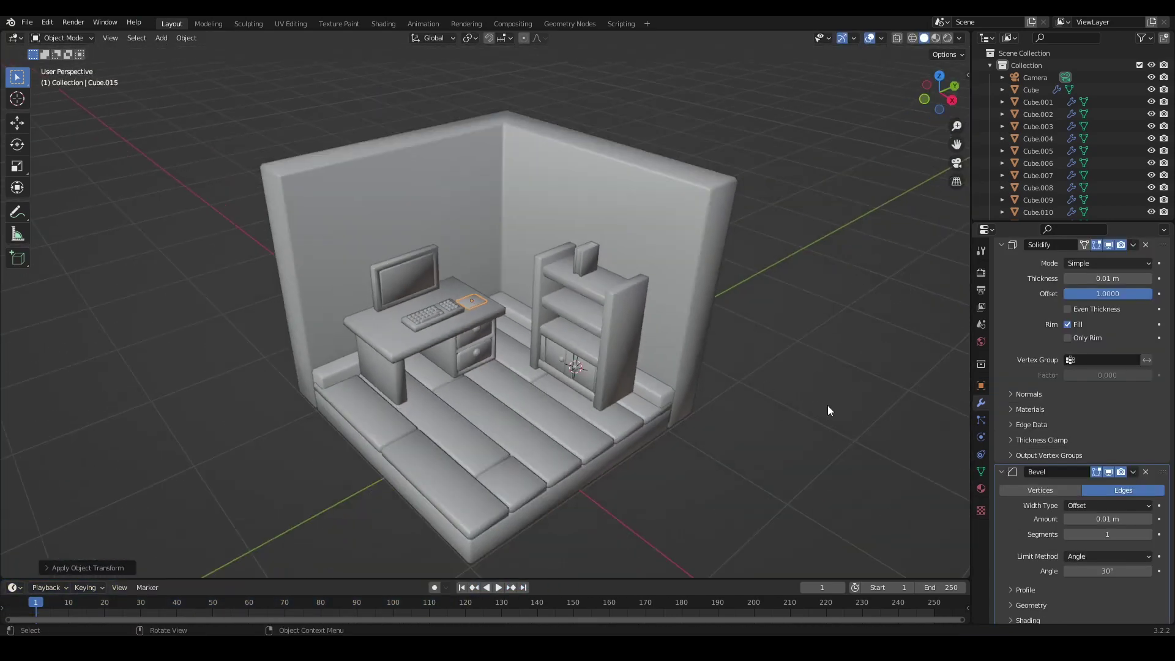
click(827, 405)
- Add a UV sphere at the centre of the mouse pad as the base for a mouse
scroll(472, 316, up, 8)
middle_drag(482, 292, 526, 311)
scroll(526, 311, up, 3)
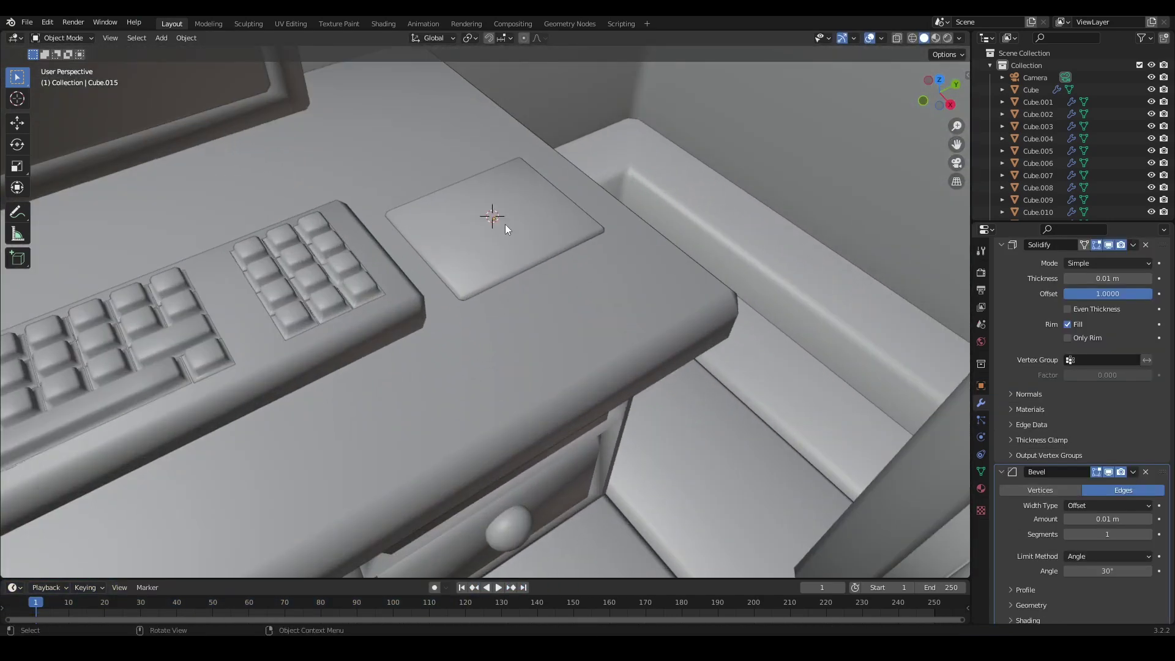
key(shift+a)
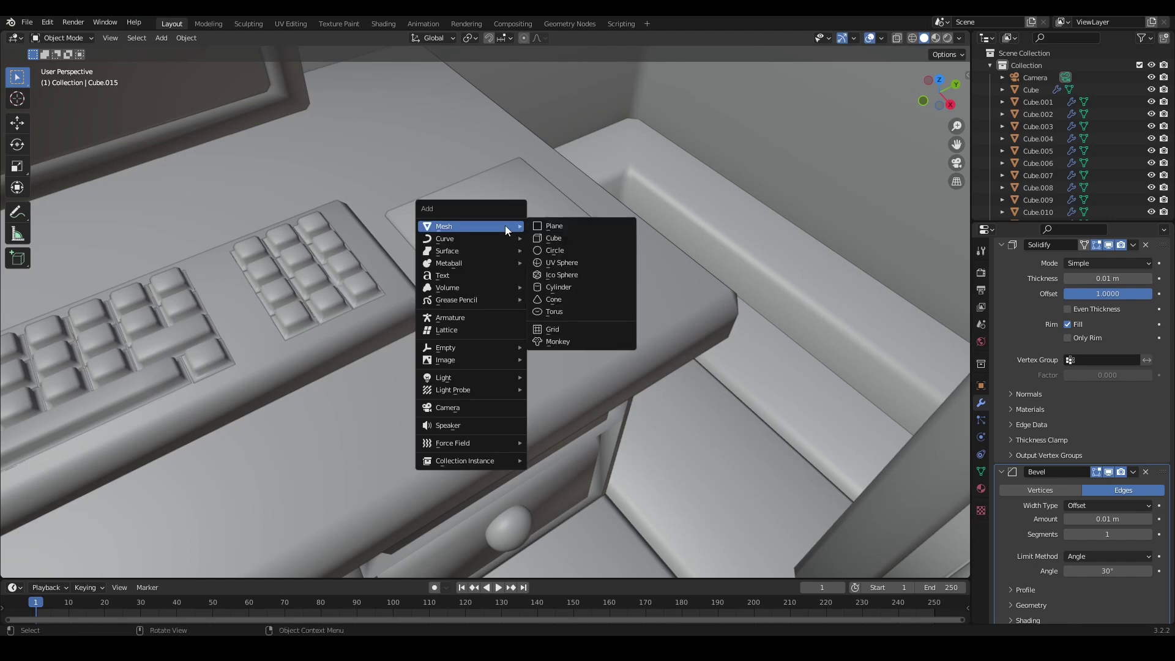
click(556, 263)
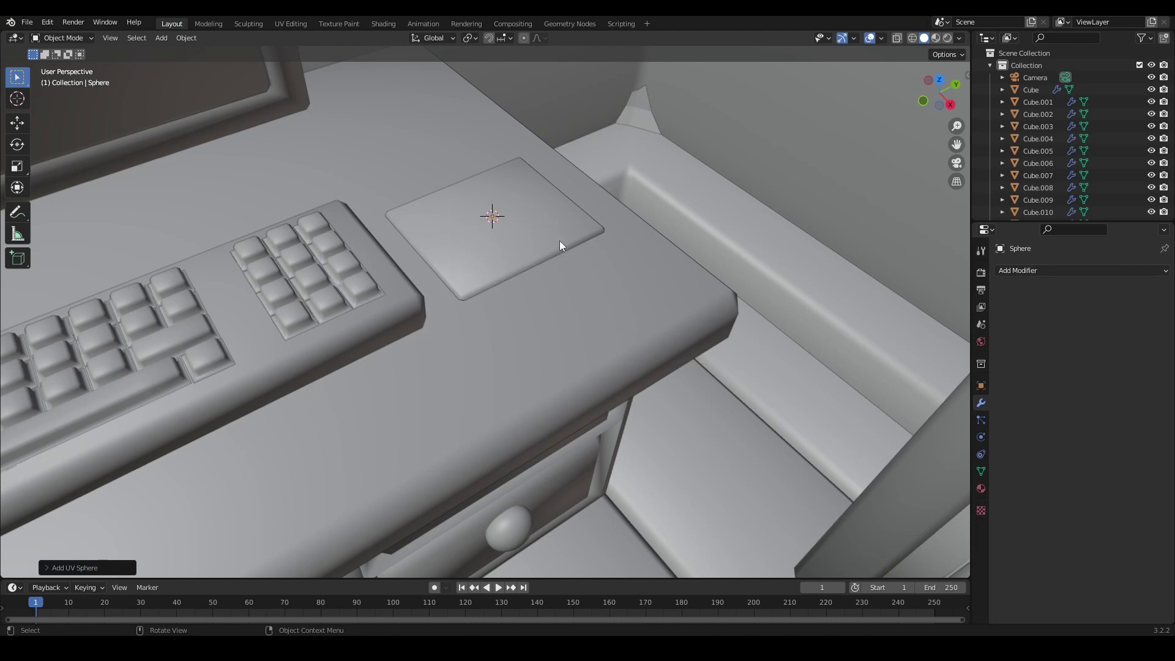
- Set the new UV sphere to 12 segments and 8 rings
scroll(610, 289, down, 8)
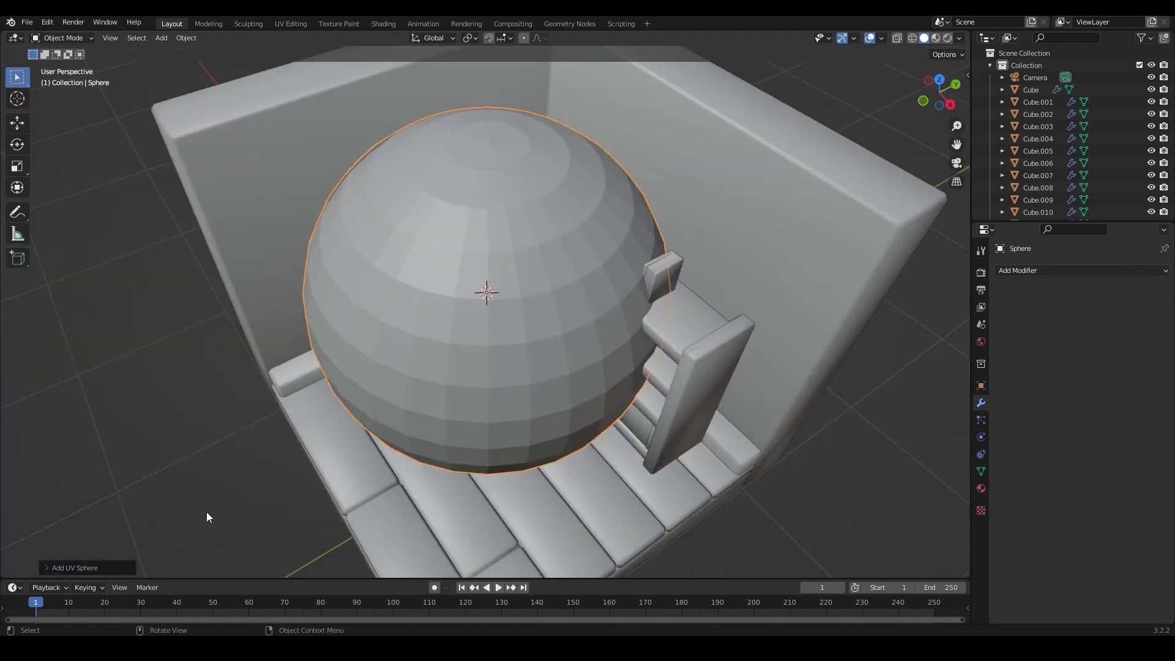
click(116, 567)
click(163, 434)
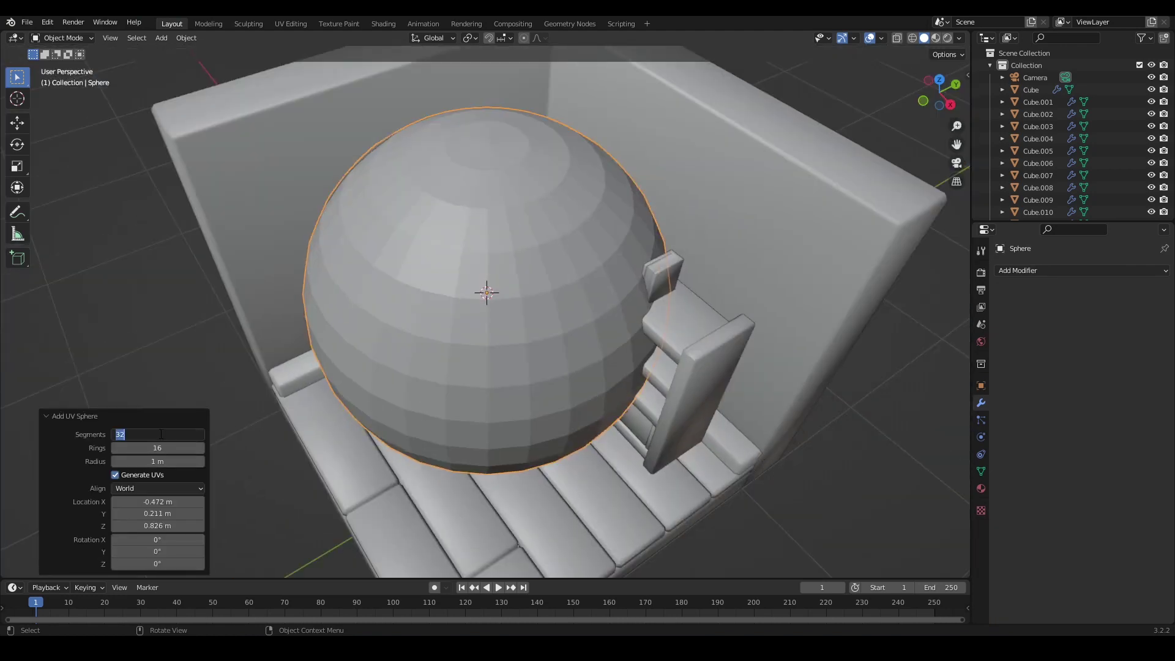
text(12)
click(153, 448)
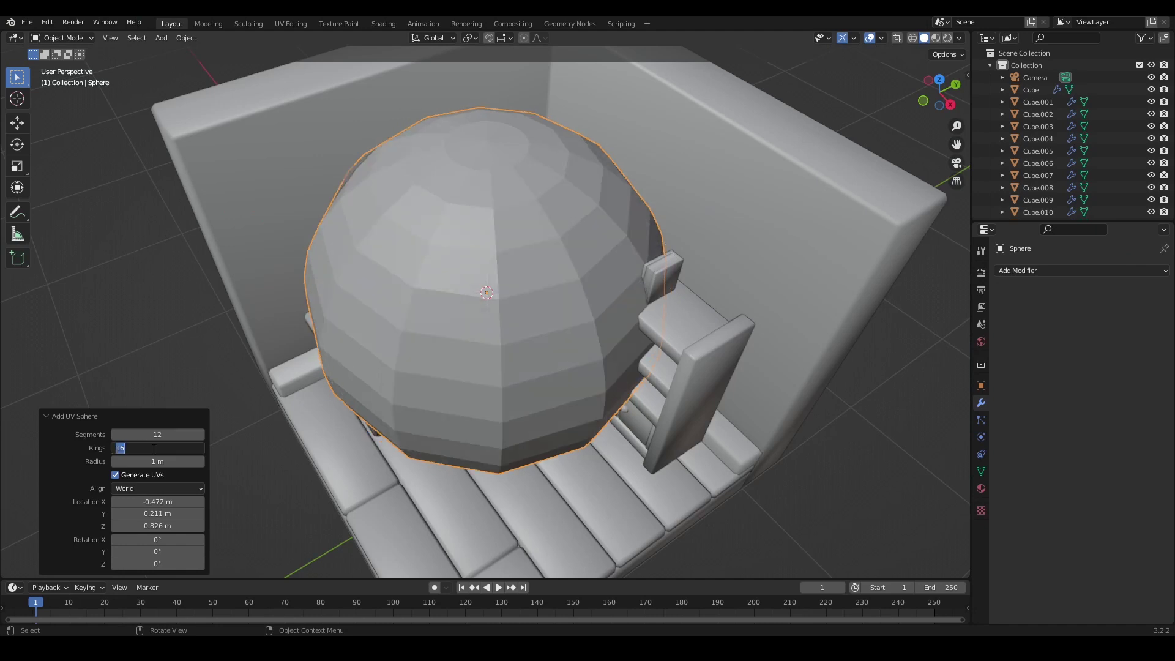
text(8)
key(Return)
- Scale the sphere down uniformly to about 0.05 so it fits on the mouse pad
key(s)
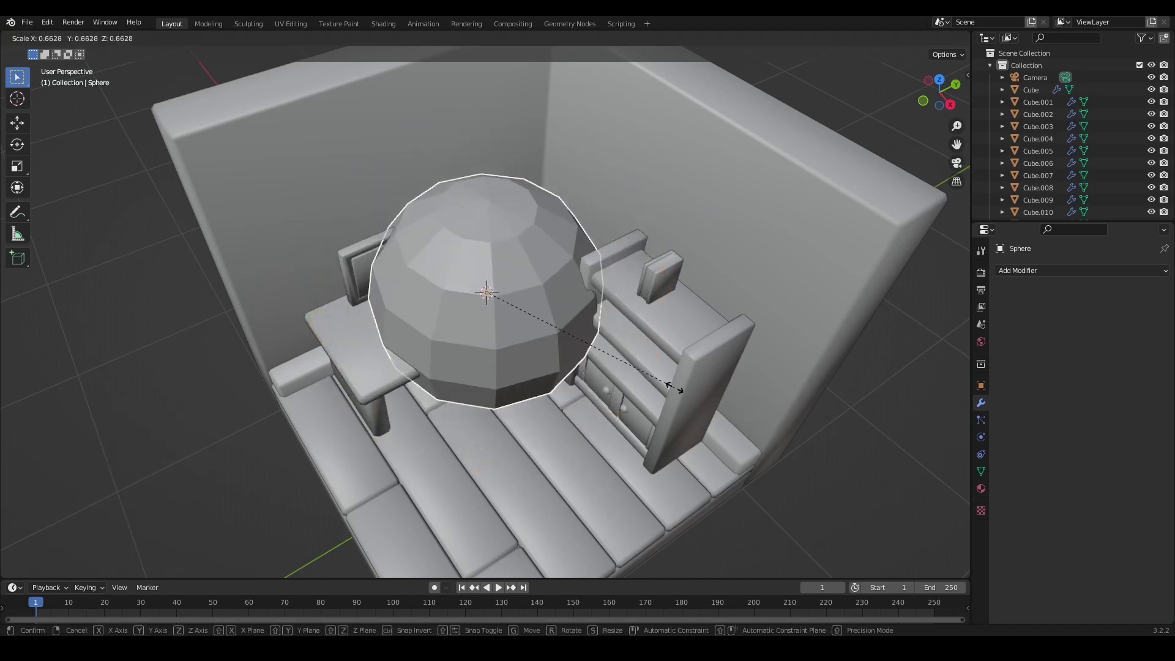
click(559, 331)
key(s)
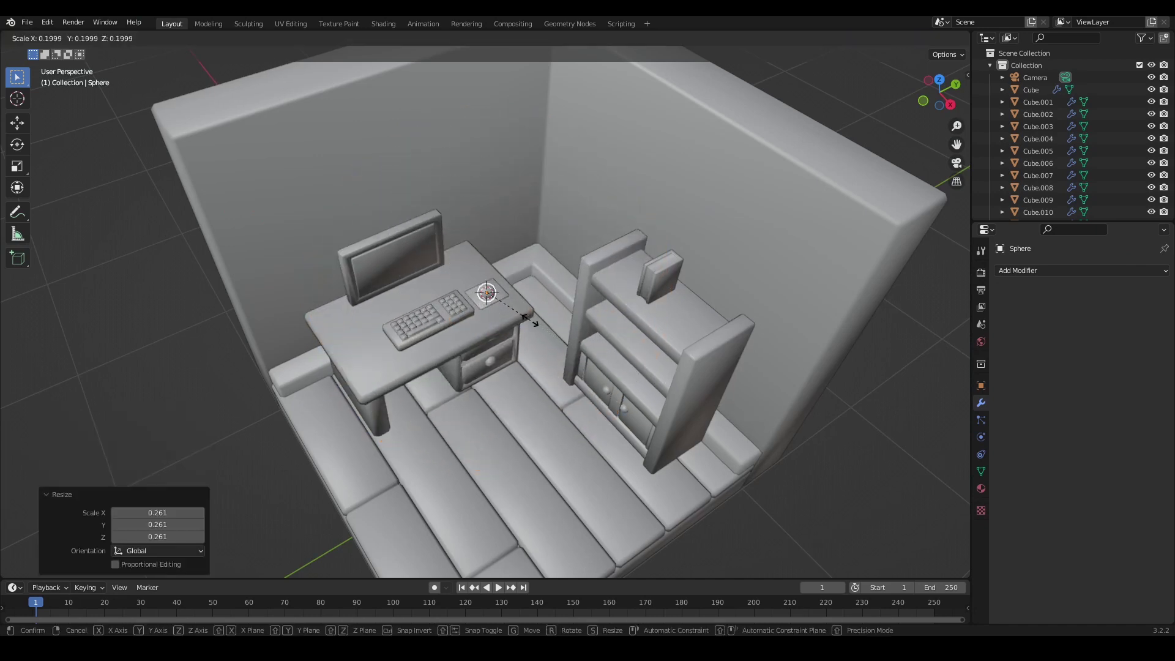
click(531, 321)
- Flatten the sphere along Z and stretch it along X into an elongated mouse shape
key(KP_Decimal)
middle_drag(514, 328, 551, 317)
key(s)
key(z)
click(572, 355)
key(s)
key(x)
click(721, 388)
- Isolate the flattened sphere in local view and delete the faces of its lower half
key(KP_Divide)
key(KP_1)
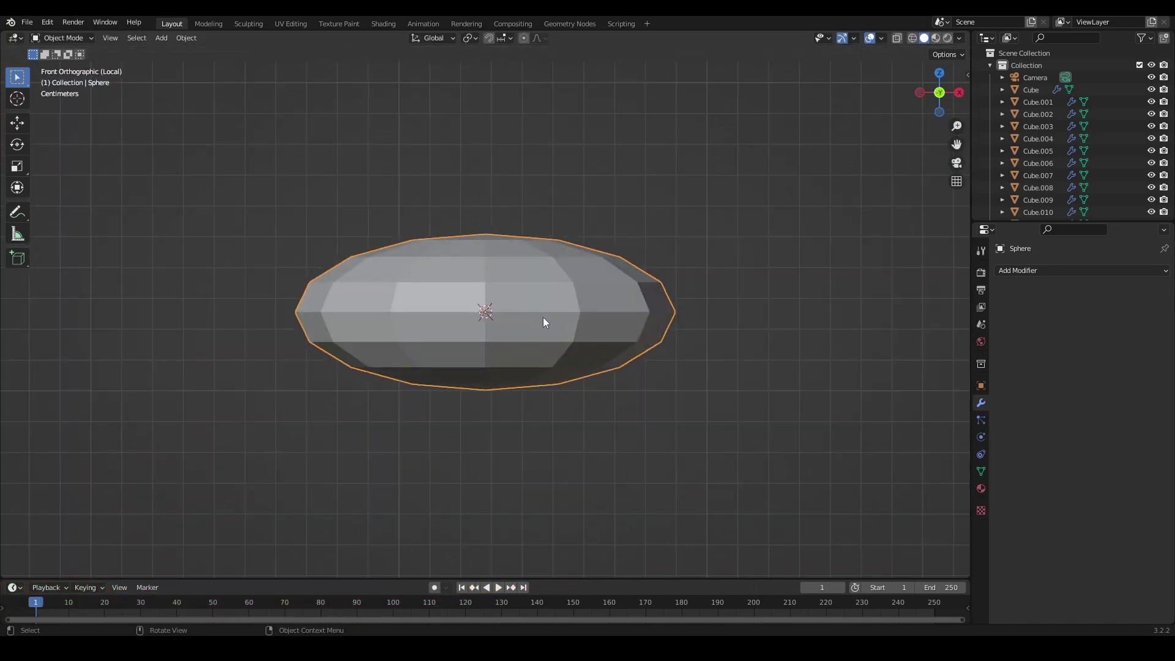
key(Tab)
key(alt+z)
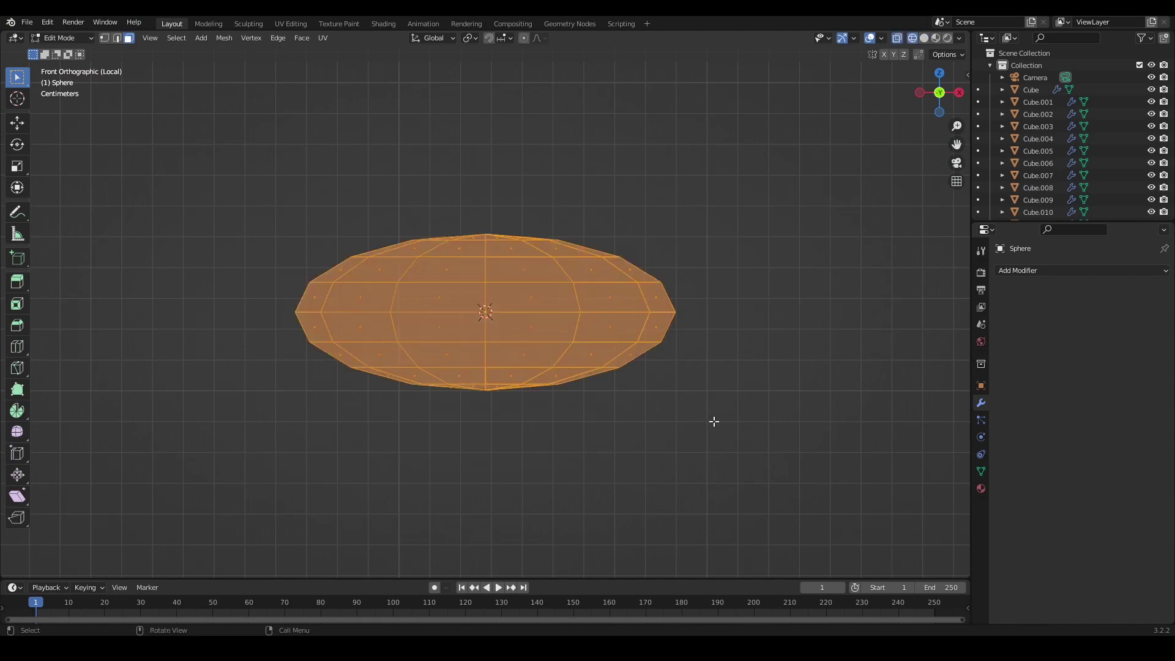
drag(781, 466, 248, 319)
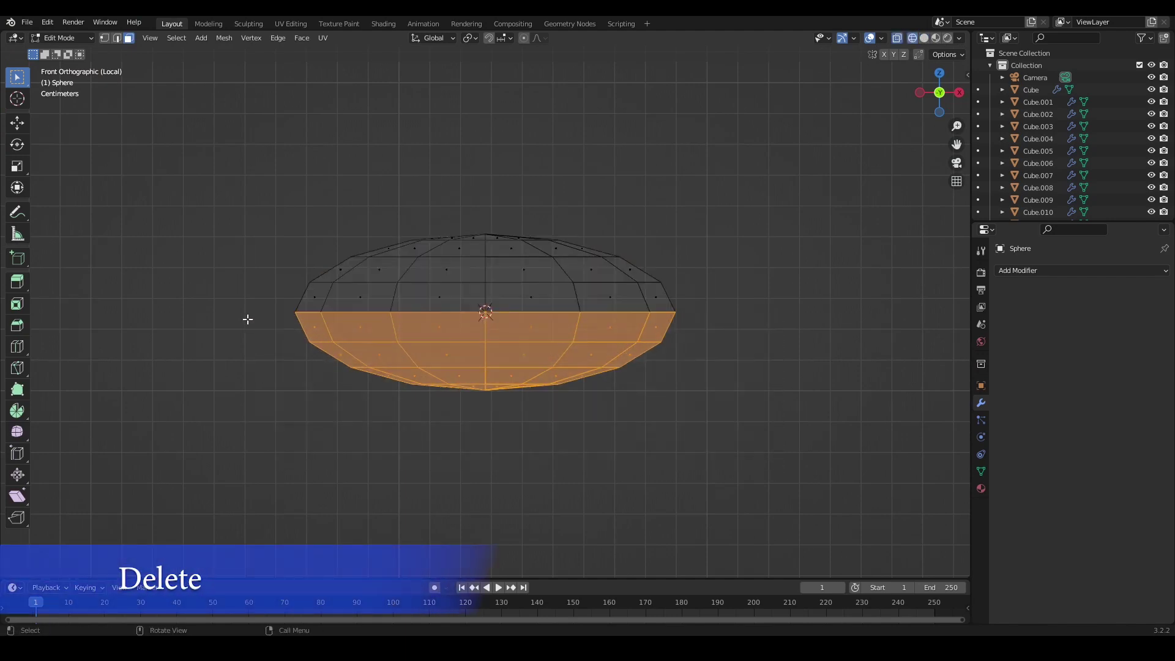
key(x)
click(247, 319)
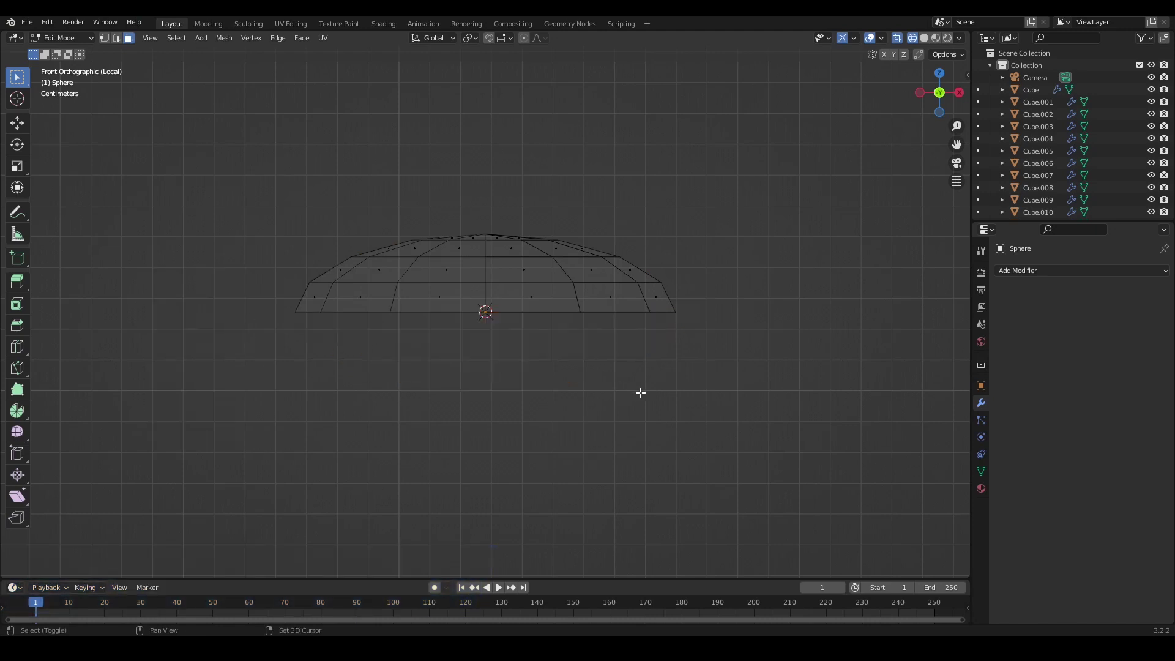
key(alt+z)
- Close the open underside of the half sphere by creating faces between its opposite rim edges
middle_drag(588, 341, 575, 300)
middle_drag(410, 279, 480, 254)
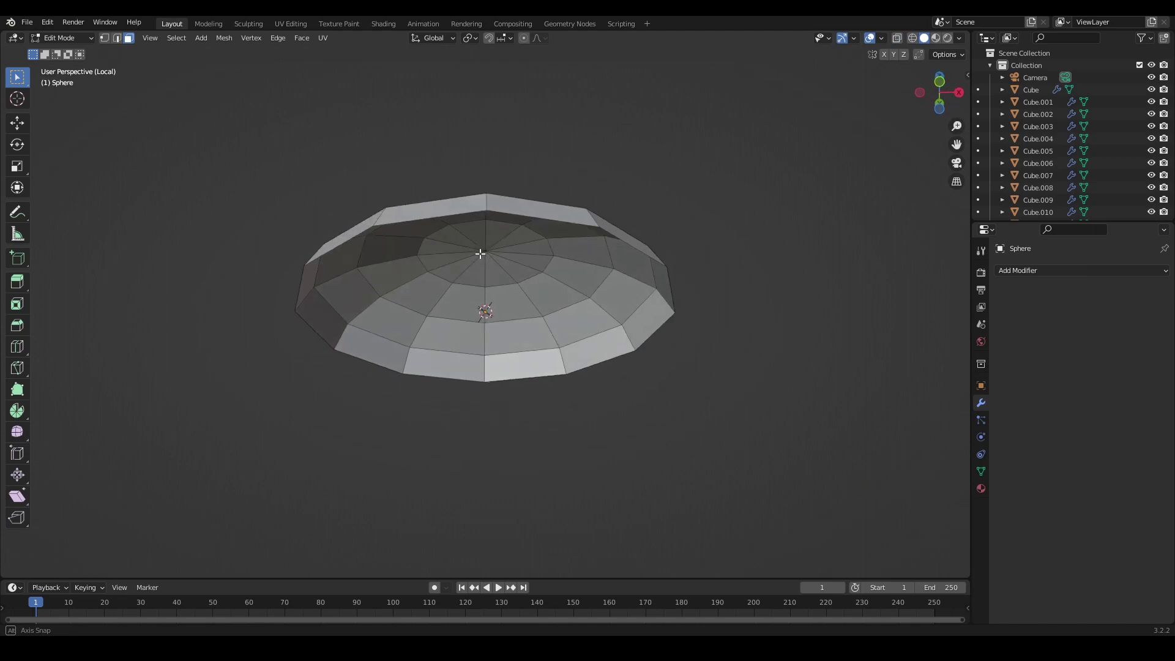
key(2)
shift+click(521, 374)
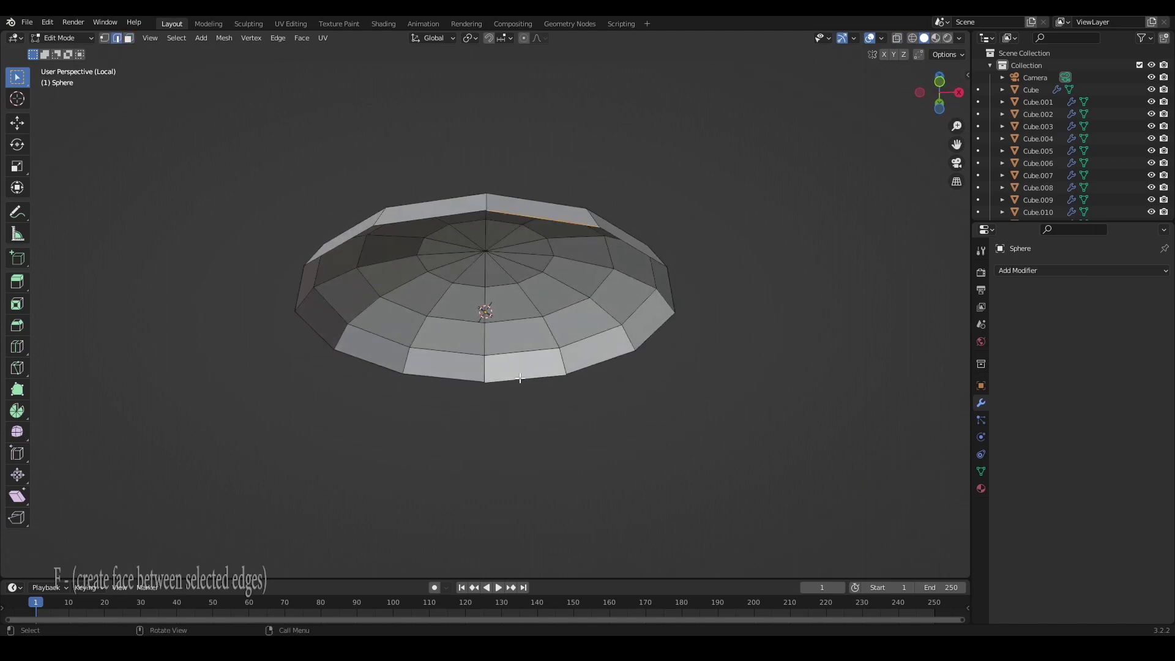
key(f)
key(f)
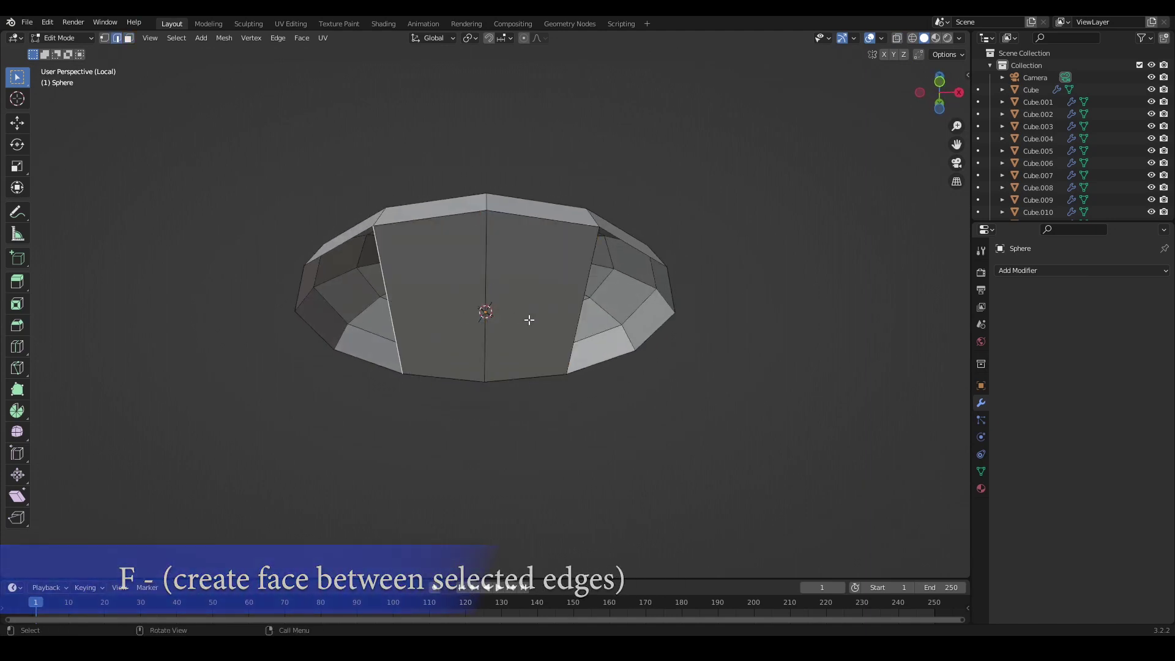
key(f)
key(f)
key(f)
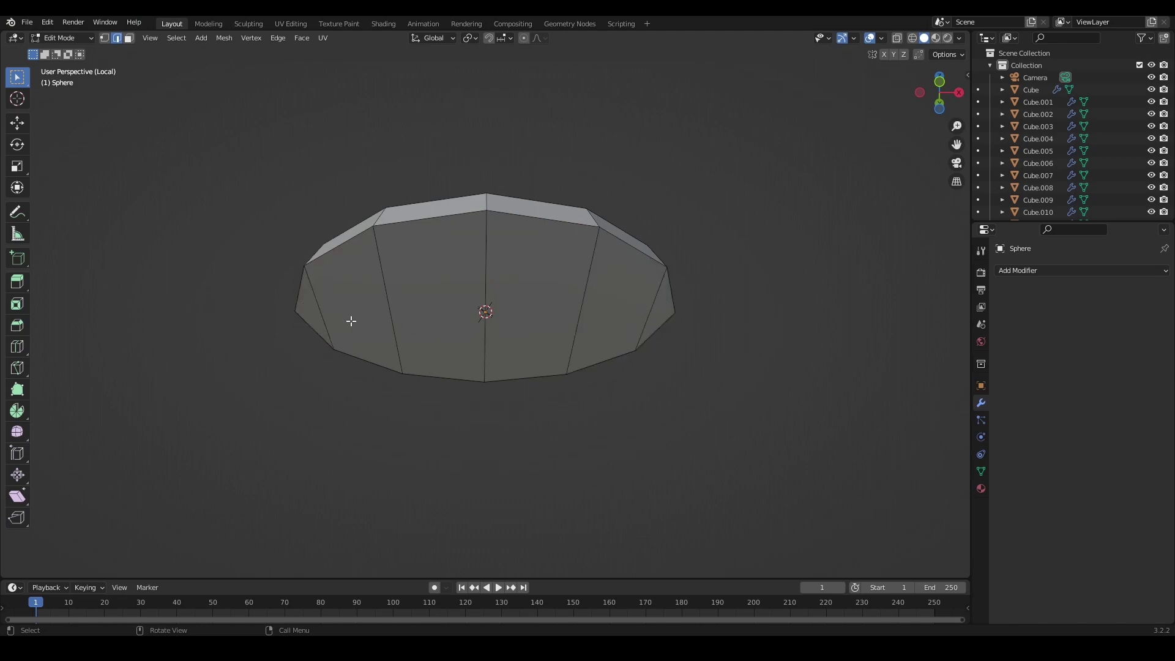
- Select all the faces on the half sphere's underside and inset them twice, about 0.068 m and about 0.179 m
key(3)
click(313, 307)
shift+click(420, 304)
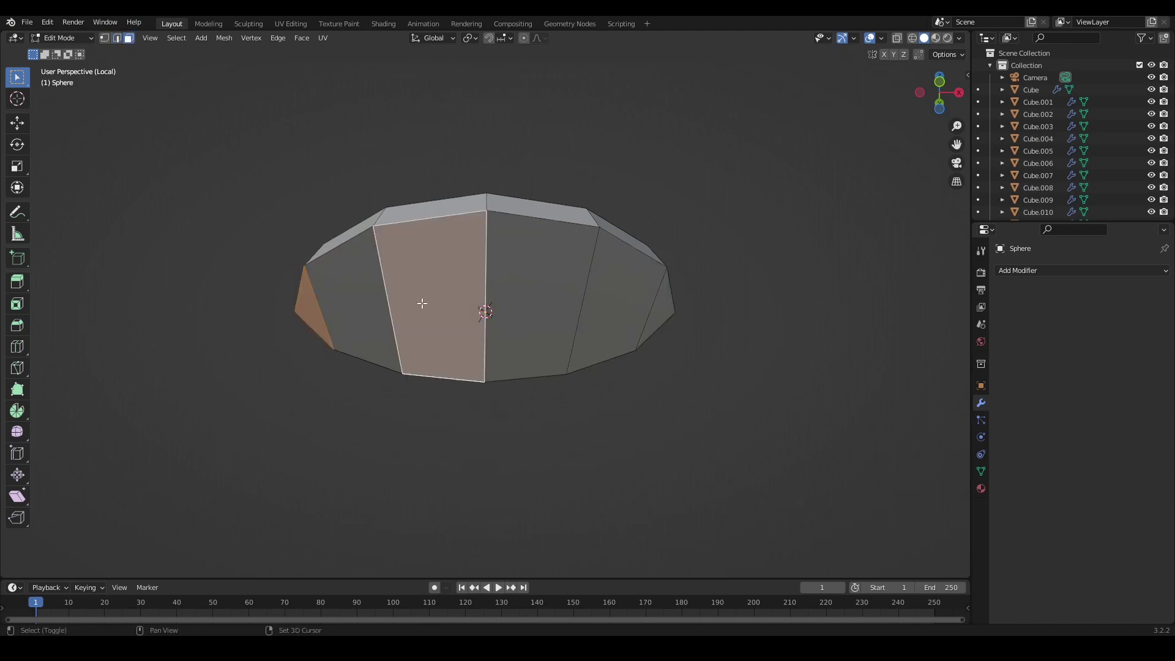
shift+click(358, 303)
shift+click(612, 307)
shift+click(659, 308)
shift+click(543, 306)
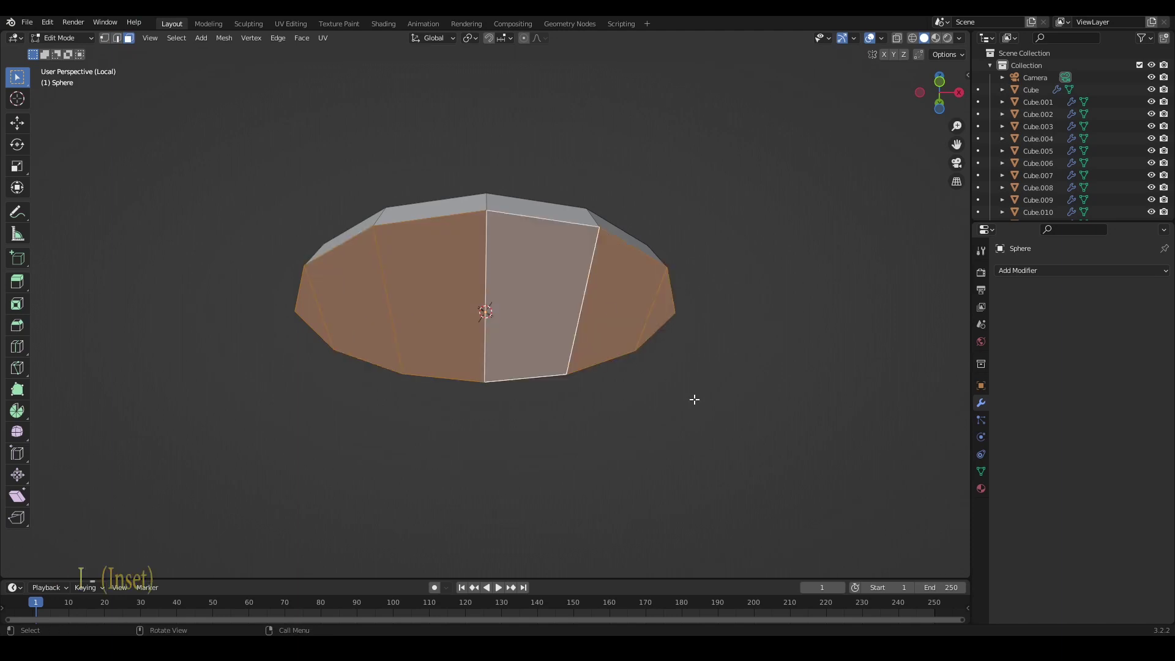
key(i)
click(682, 391)
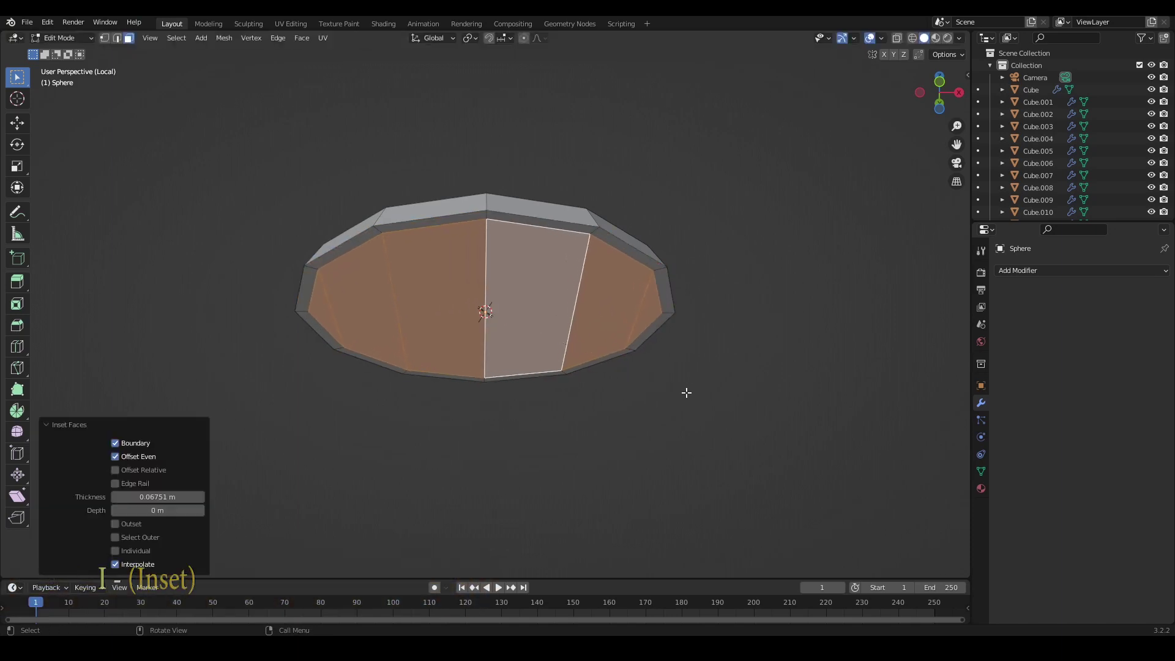
key(i)
click(614, 325)
middle_drag(614, 326, 606, 398)
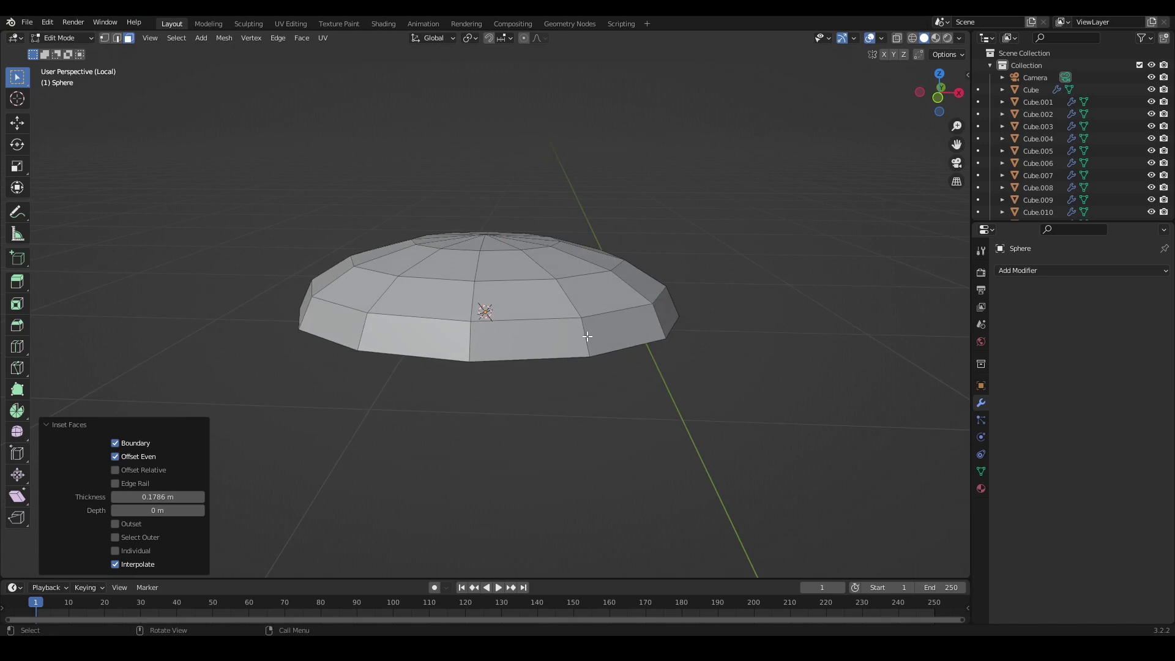
- Duplicate in place the lower three rings of faces at the dome's front end and separate the copy into its own object
key(Tab)
middle_drag(551, 369, 447, 377)
click(433, 338)
key(Tab)
shift+click(443, 374)
shift+click(439, 432)
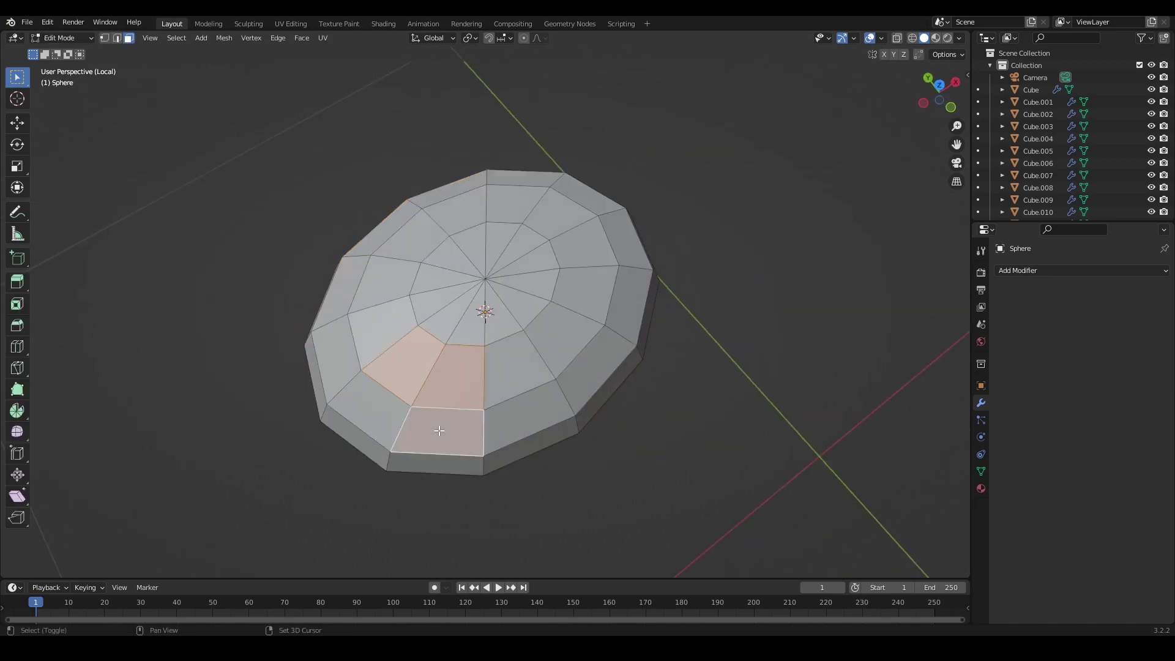
shift+click(373, 416)
shift+click(364, 435)
shift+click(417, 459)
middle_drag(384, 405, 530, 420)
key(shift+d)
right_click(587, 392)
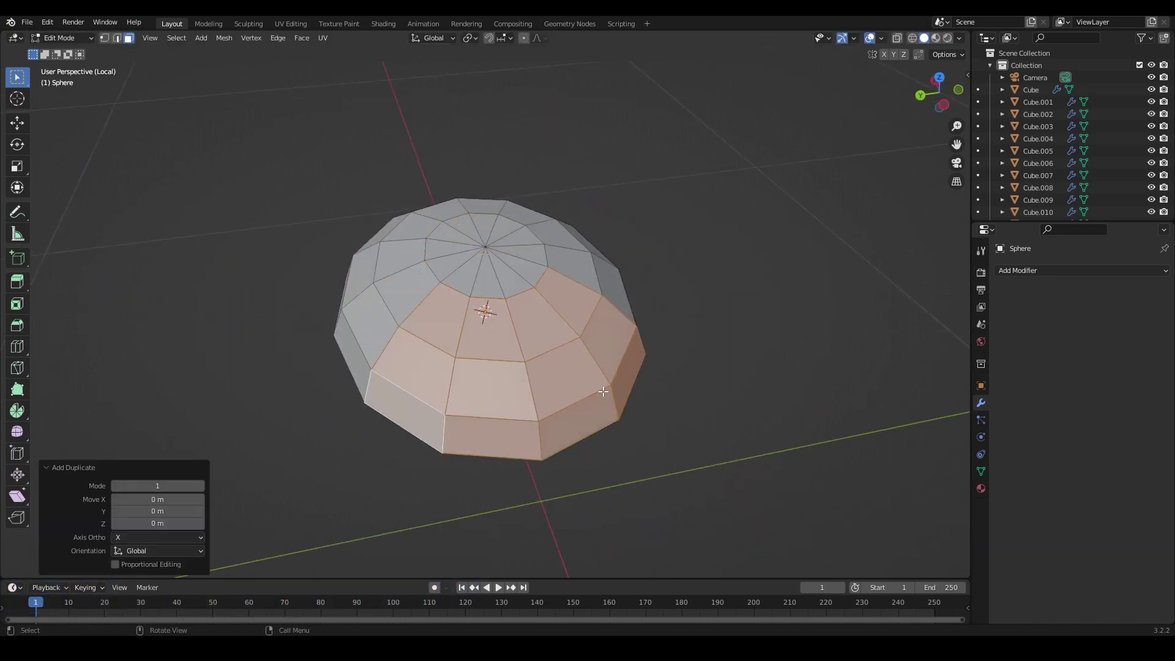
key(p)
click(615, 403)
key(Tab)
- Separate the -Y half of the duplicated front patch into its own object to form two mouse buttons
click(585, 392)
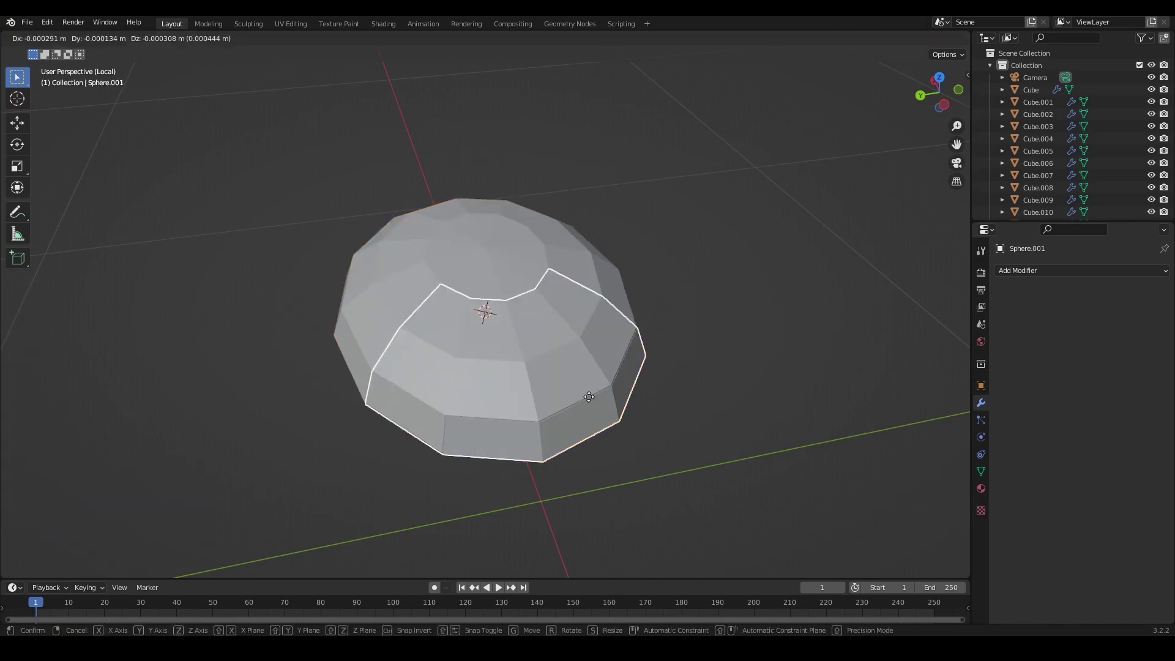
middle_drag(586, 392, 594, 370)
key(Tab)
click(509, 343)
shift+click(513, 405)
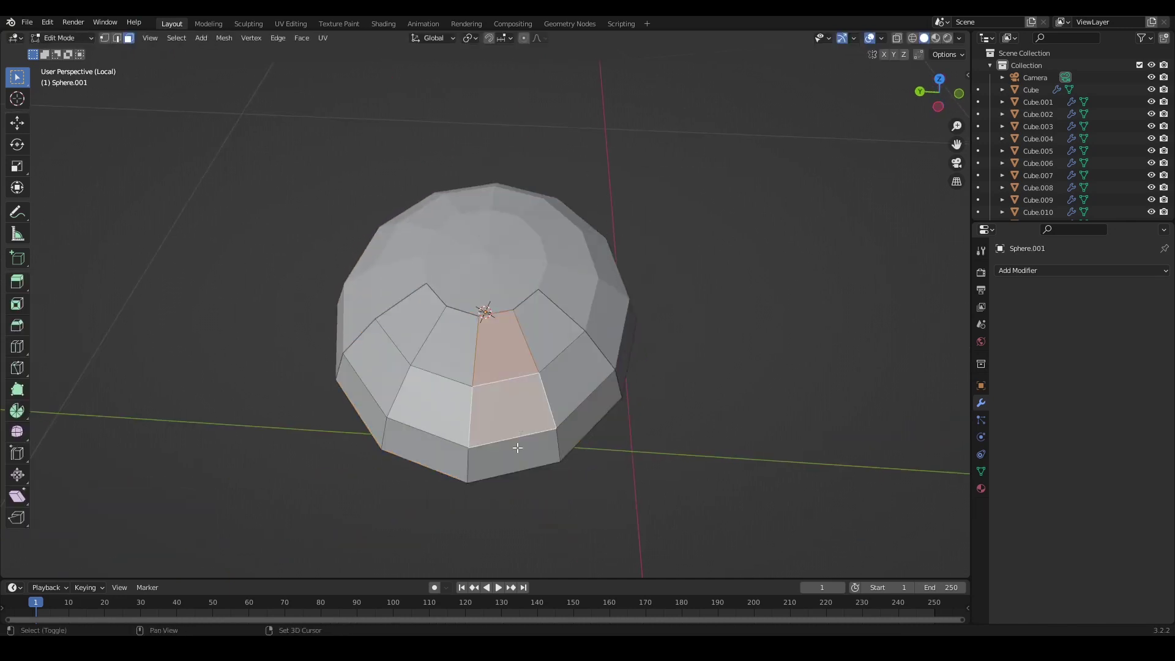
shift+click(518, 451)
shift+click(569, 437)
shift+click(574, 394)
shift+click(546, 348)
key(p)
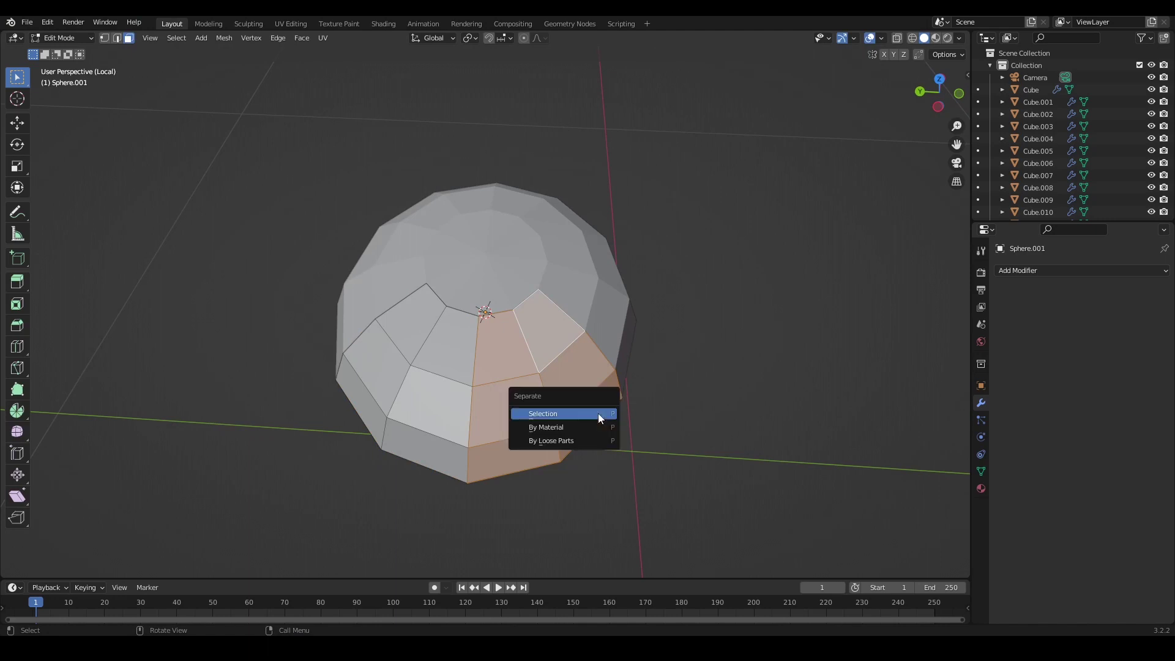
click(597, 413)
key(Tab)
- Shade the mouse body and both button pieces smooth
middle_drag(732, 402, 551, 336)
click(551, 335)
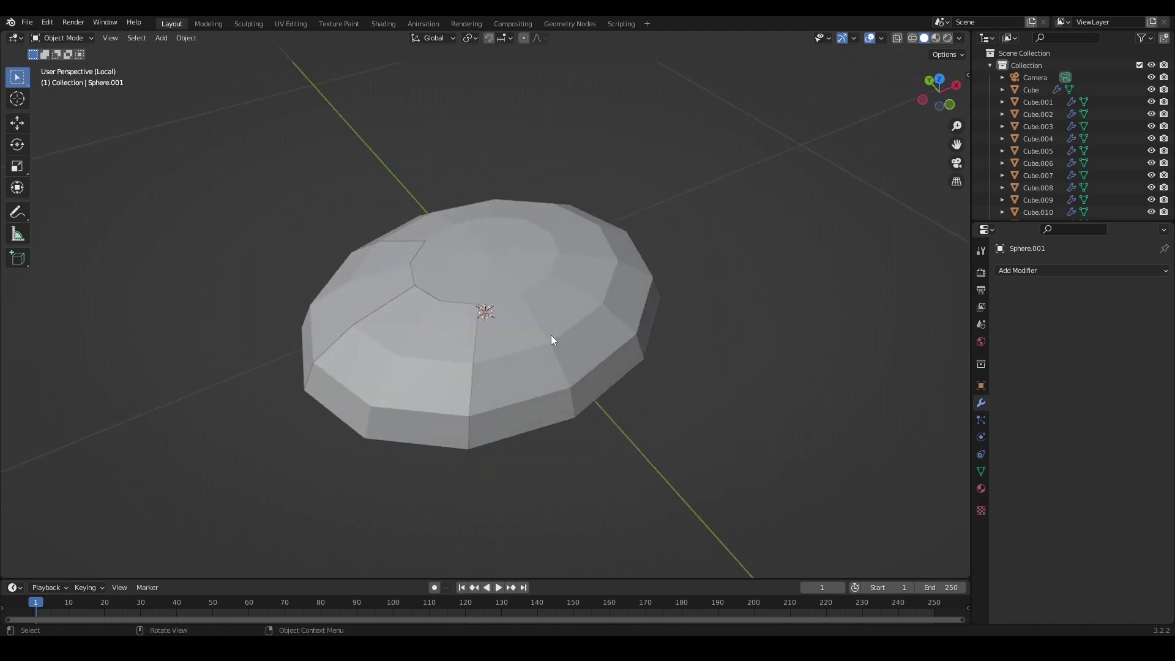
right_click(543, 338)
click(538, 335)
click(415, 349)
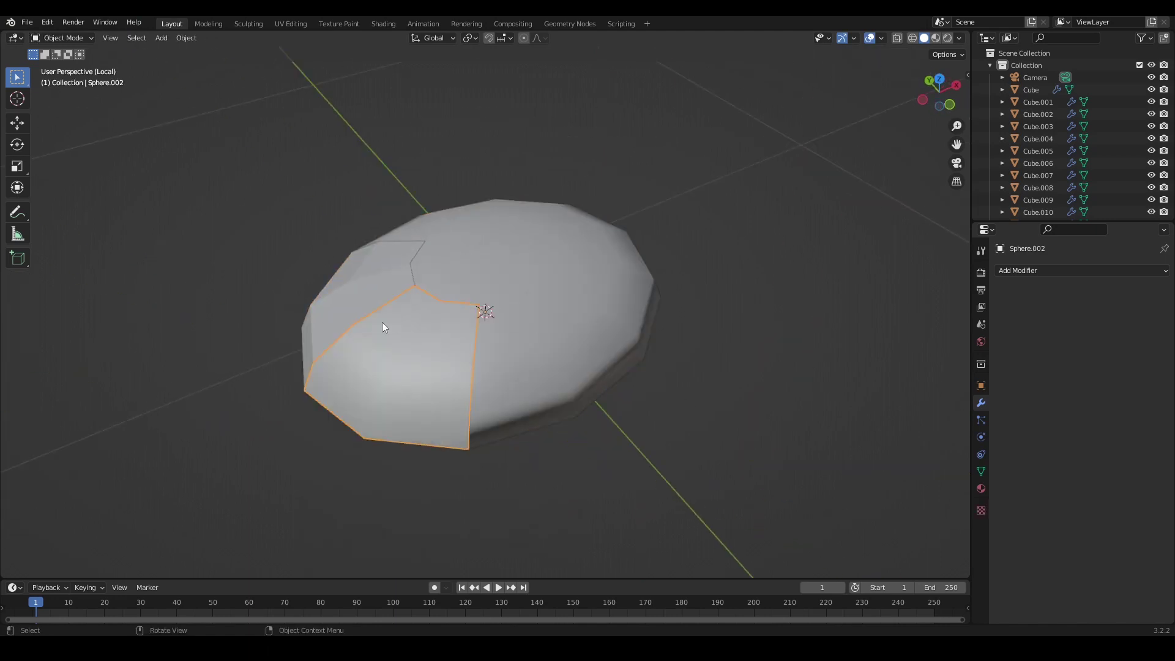
right_click(352, 286)
click(351, 283)
middle_drag(717, 401, 681, 386)
click(642, 380)
click(680, 385)
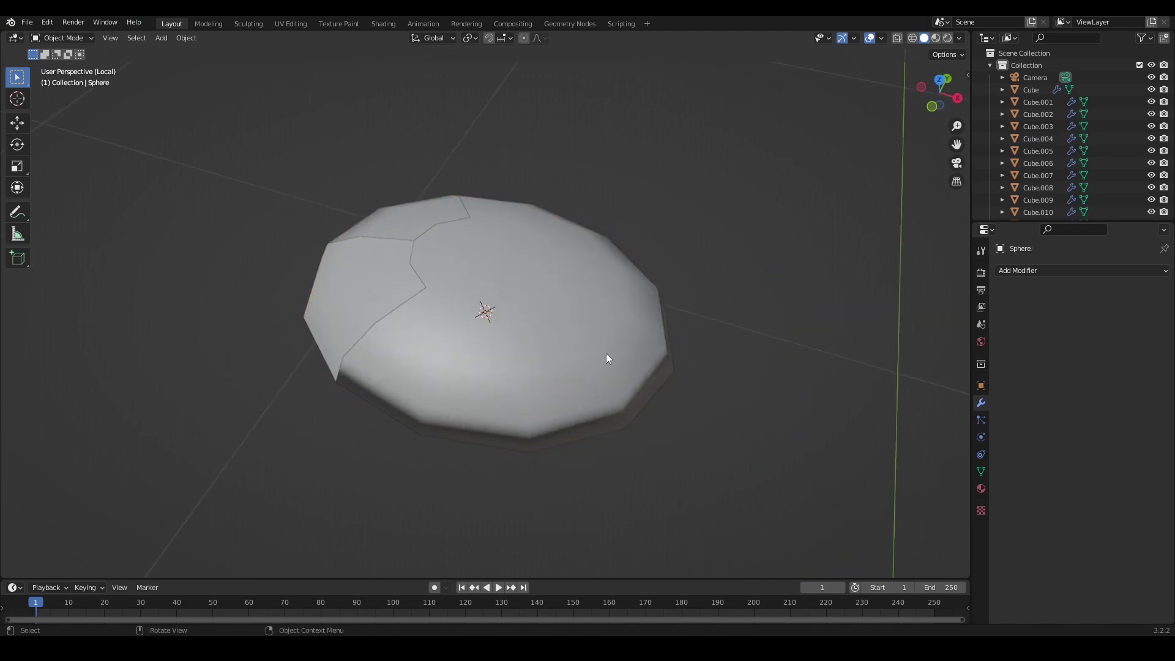
- Add a Subdivision Surface modifier to the mouse body and raise its viewport level by one
click(573, 337)
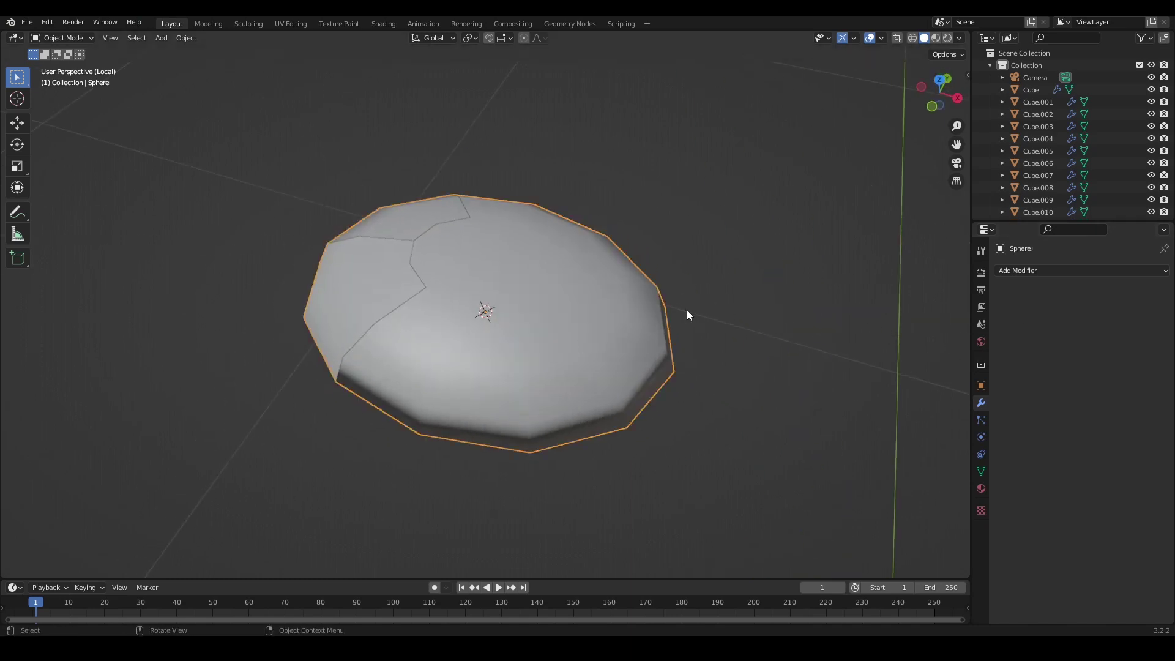
click(1030, 272)
click(964, 489)
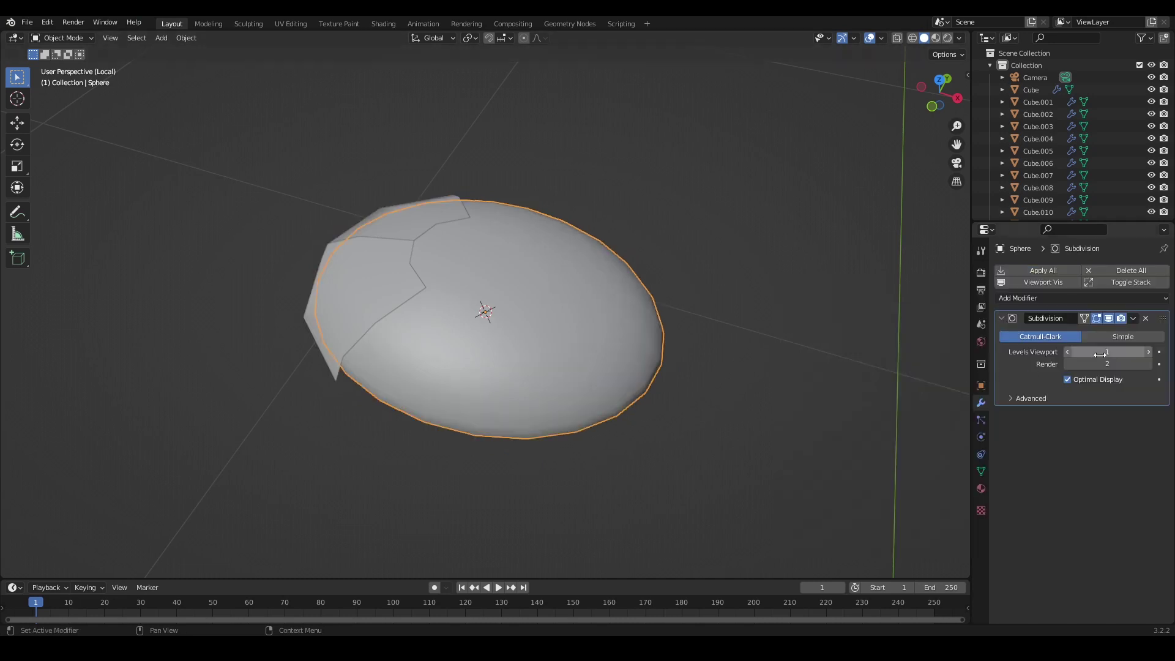
click(1149, 352)
click(804, 442)
middle_drag(800, 439, 793, 422)
- Add a Subdivision Surface modifier to each of the two mouse button pieces
click(393, 278)
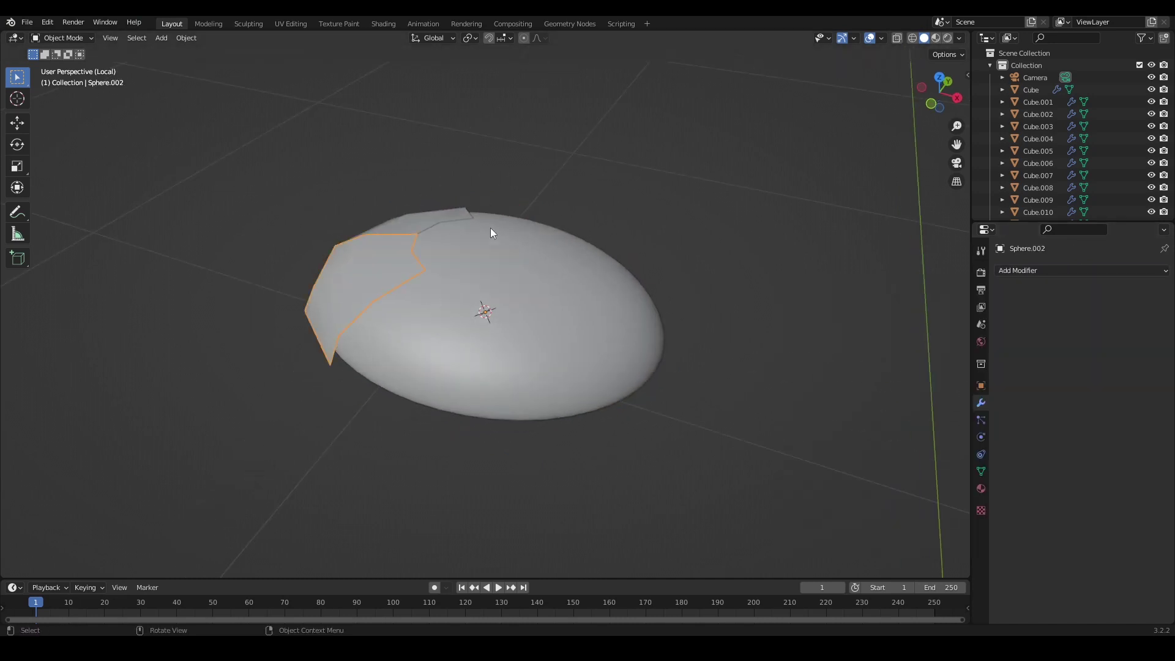
click(1055, 273)
click(947, 493)
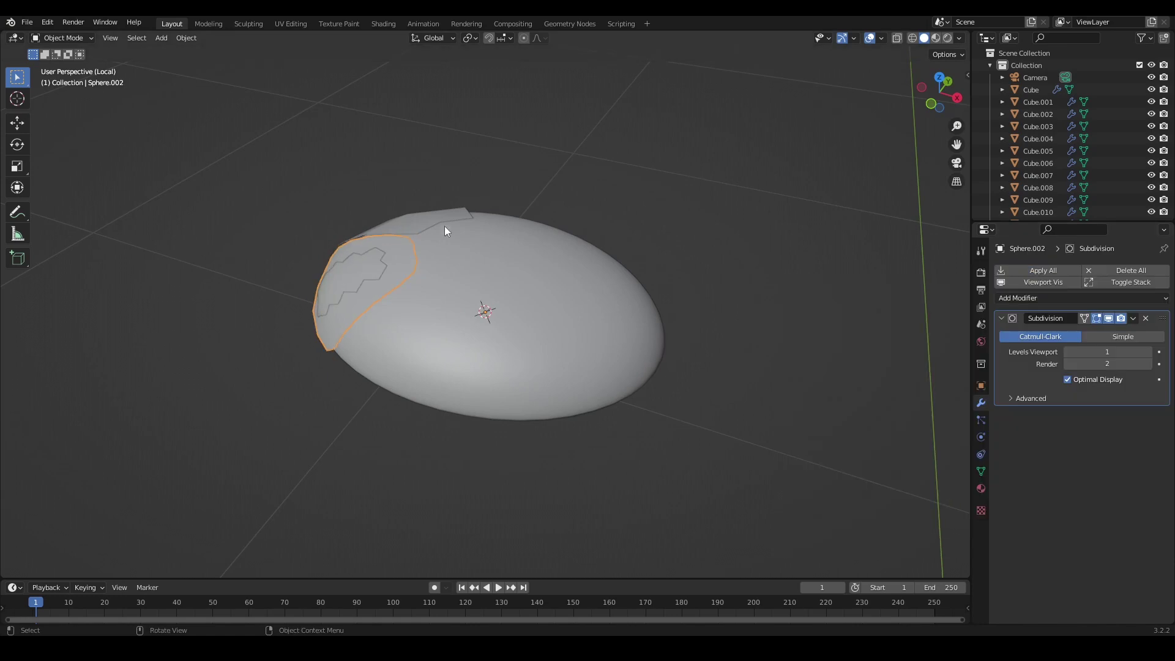
click(444, 226)
click(1043, 270)
click(933, 490)
- Add a Solidify modifier above Subdivision on the +Y mouse button and apply that object's rotation and scale
middle_drag(931, 477, 468, 201)
click(1034, 298)
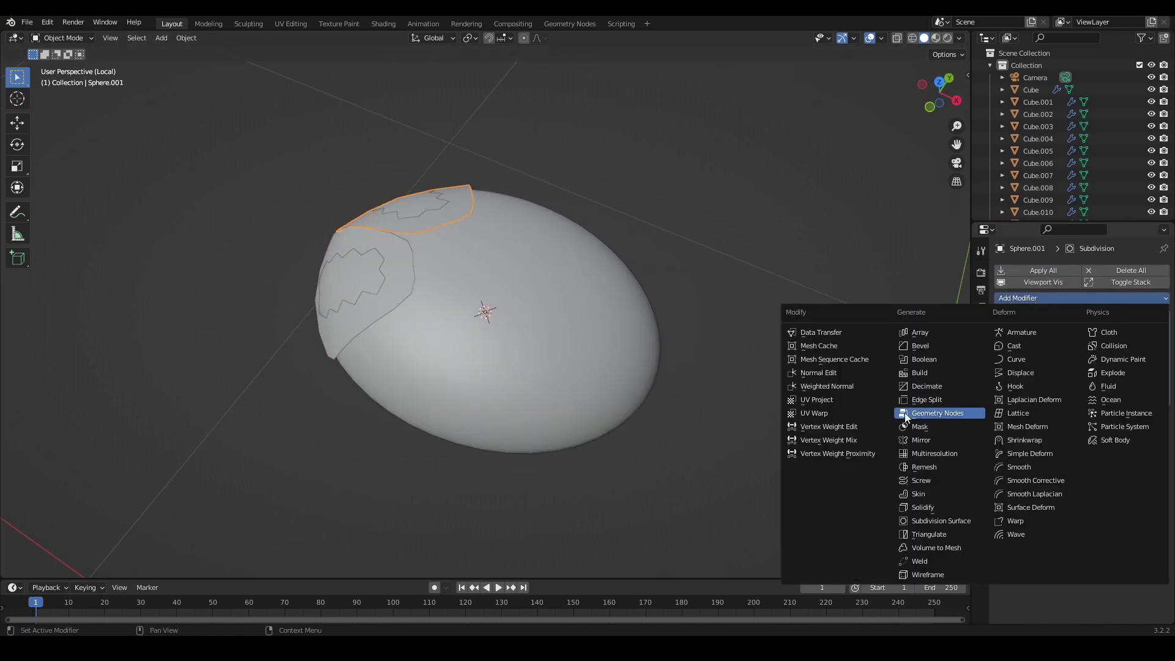
click(930, 507)
click(1001, 413)
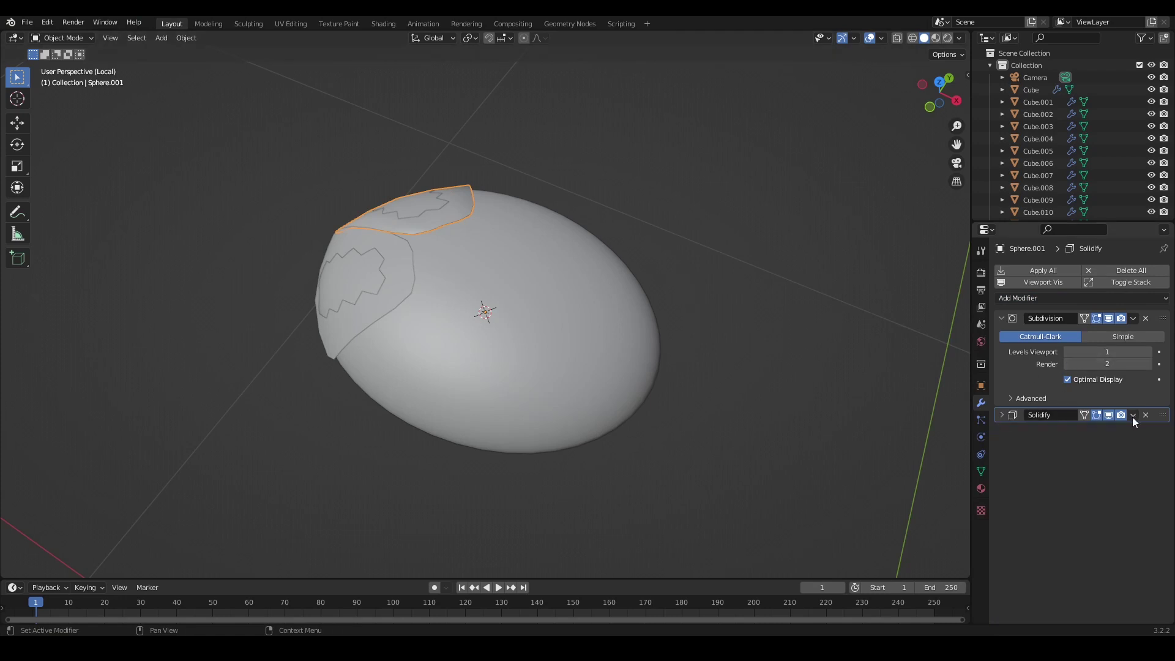
drag(1167, 414, 1161, 319)
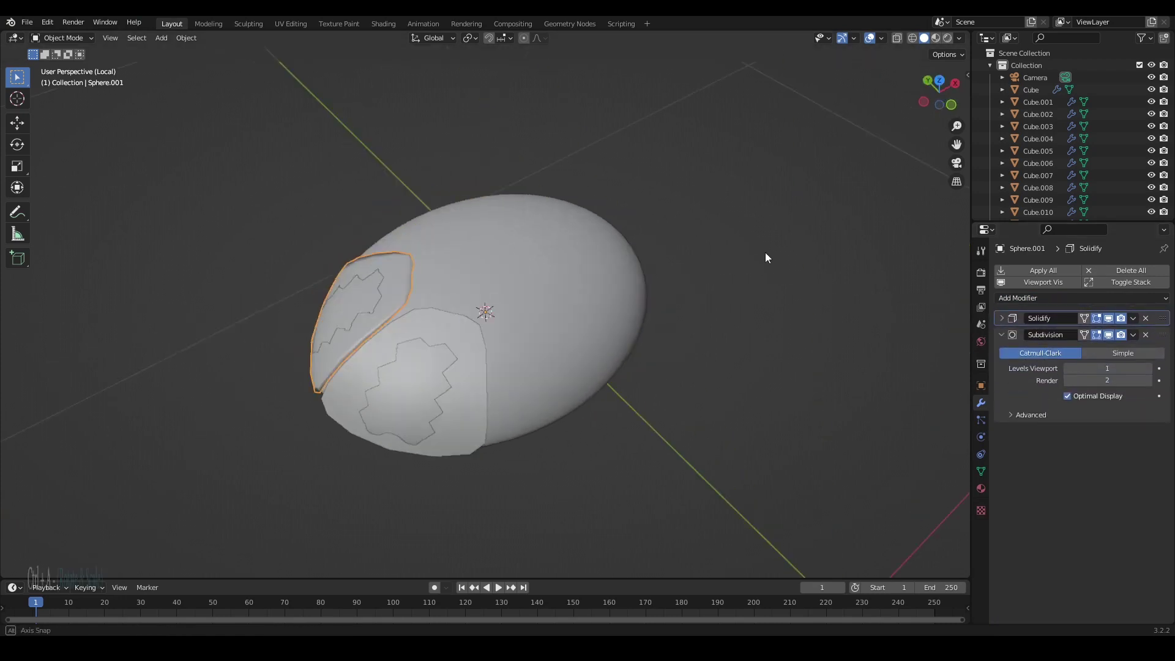
key(ctrl+a)
click(373, 295)
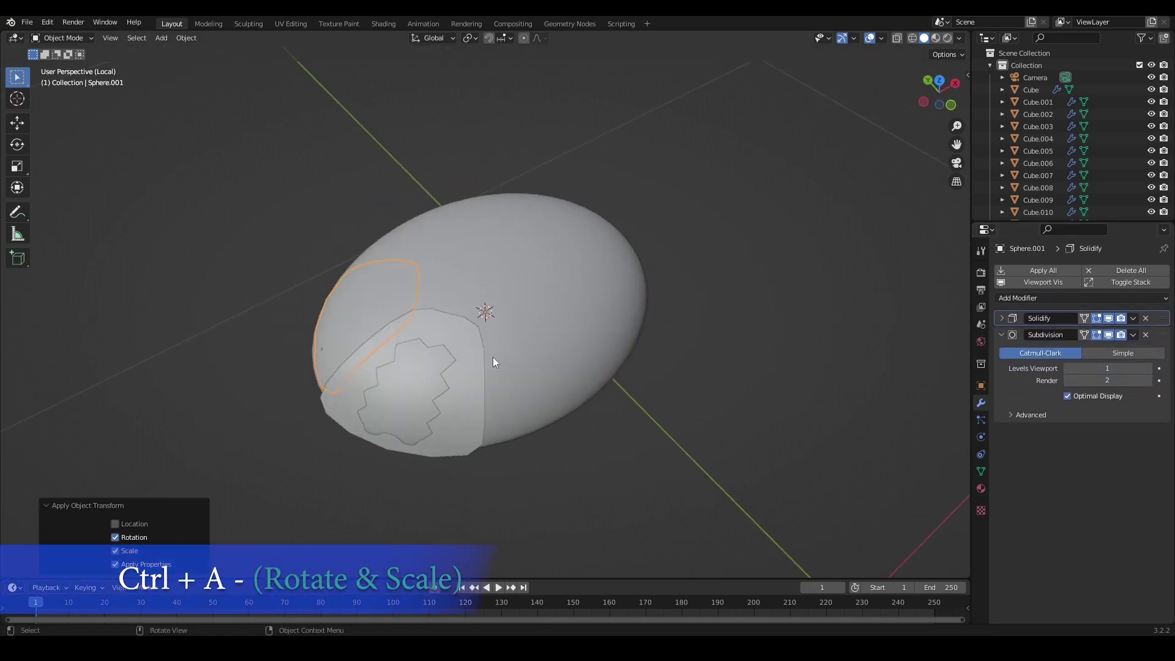
- Add a Solidify modifier above Subdivision on the -Y mouse button and set its offset to 1
click(460, 367)
click(1043, 298)
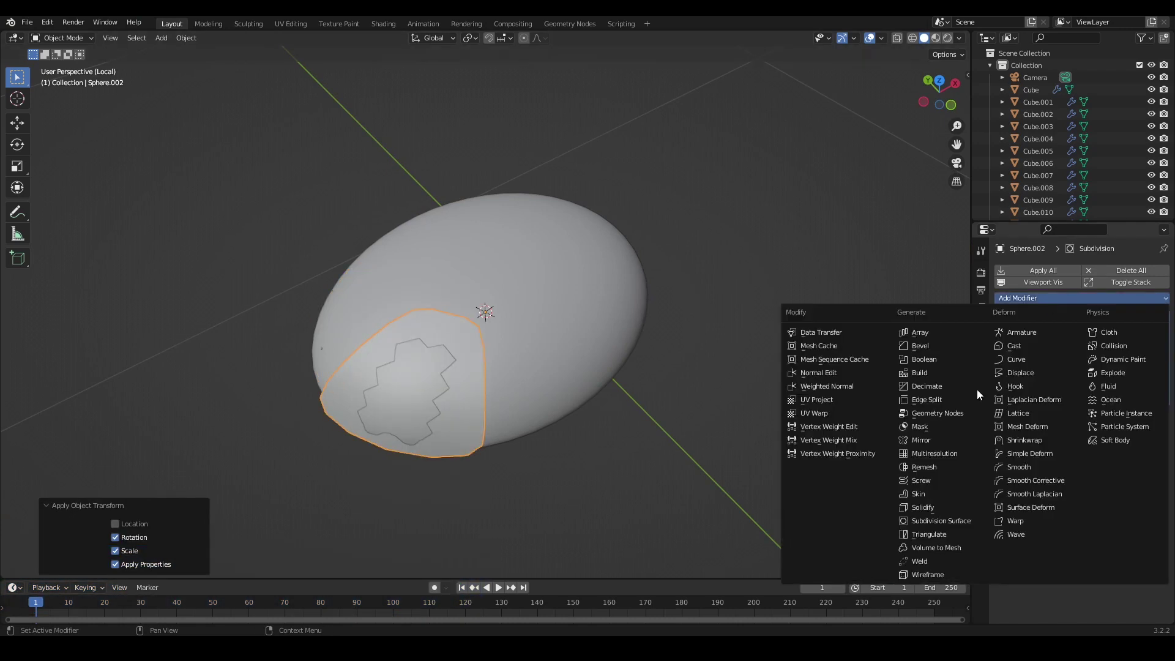
click(942, 506)
drag(1163, 413, 1166, 313)
click(1118, 367)
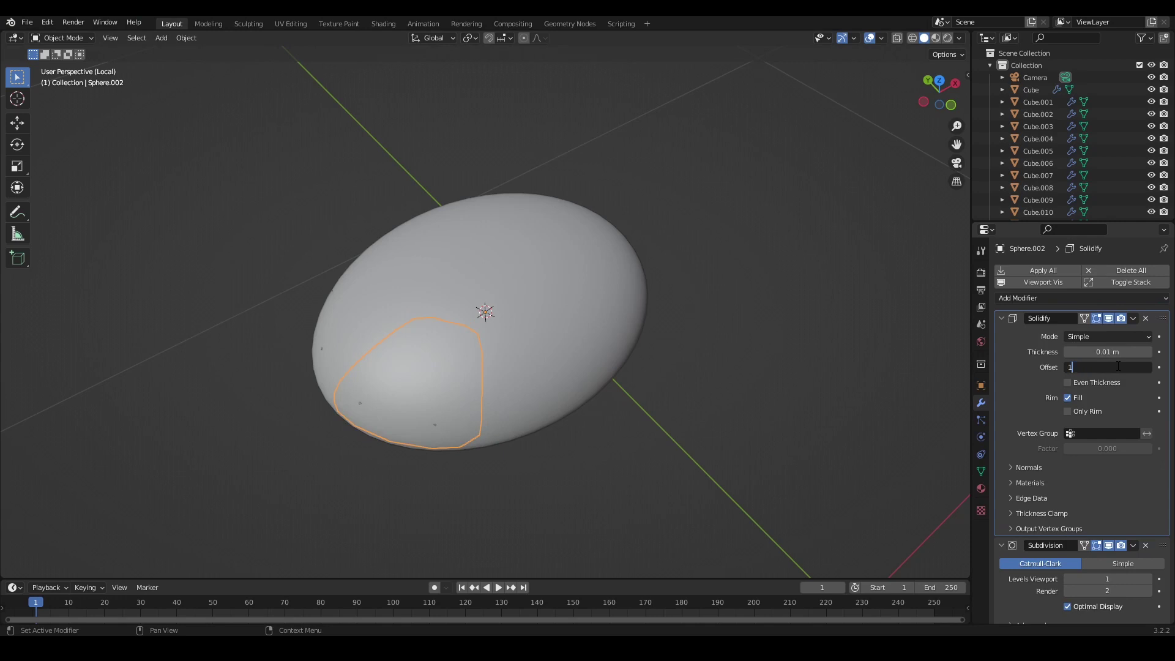
text(1)
key(Return)
mouse_move(380, 343)
middle_down()
mouse_move(589, 331)
mouse_move(382, 344)
middle_up()
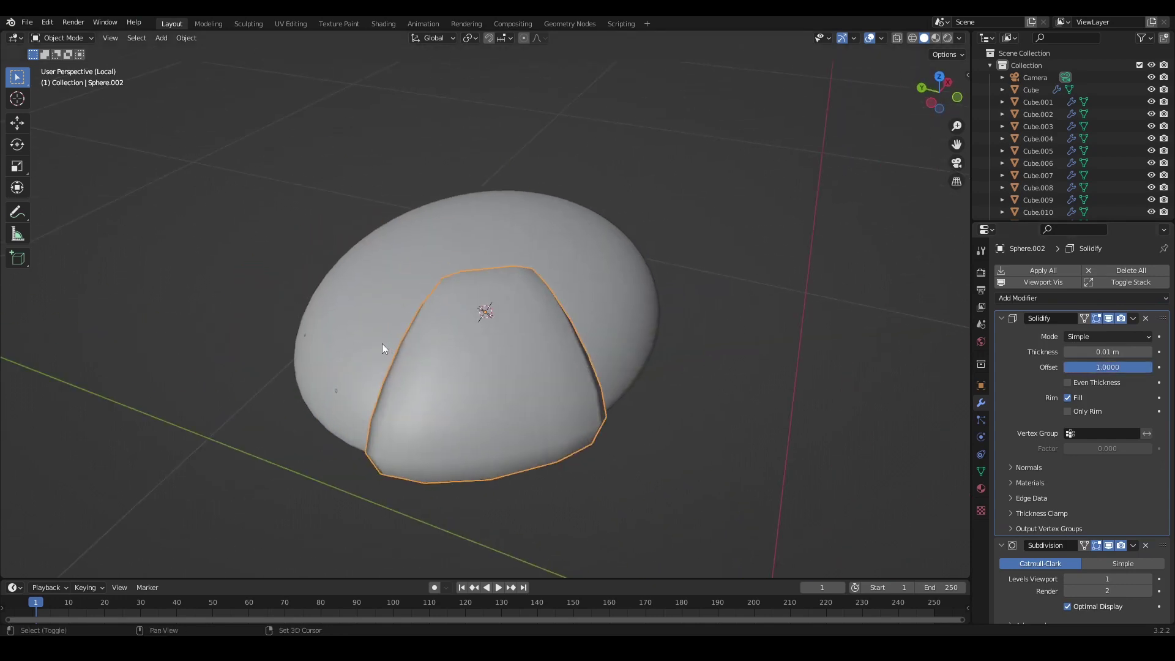
- Set the Solidify offset of the +Y mouse button to 1, using wireframe display to select it
key(shift+z)
click(374, 340)
click(999, 318)
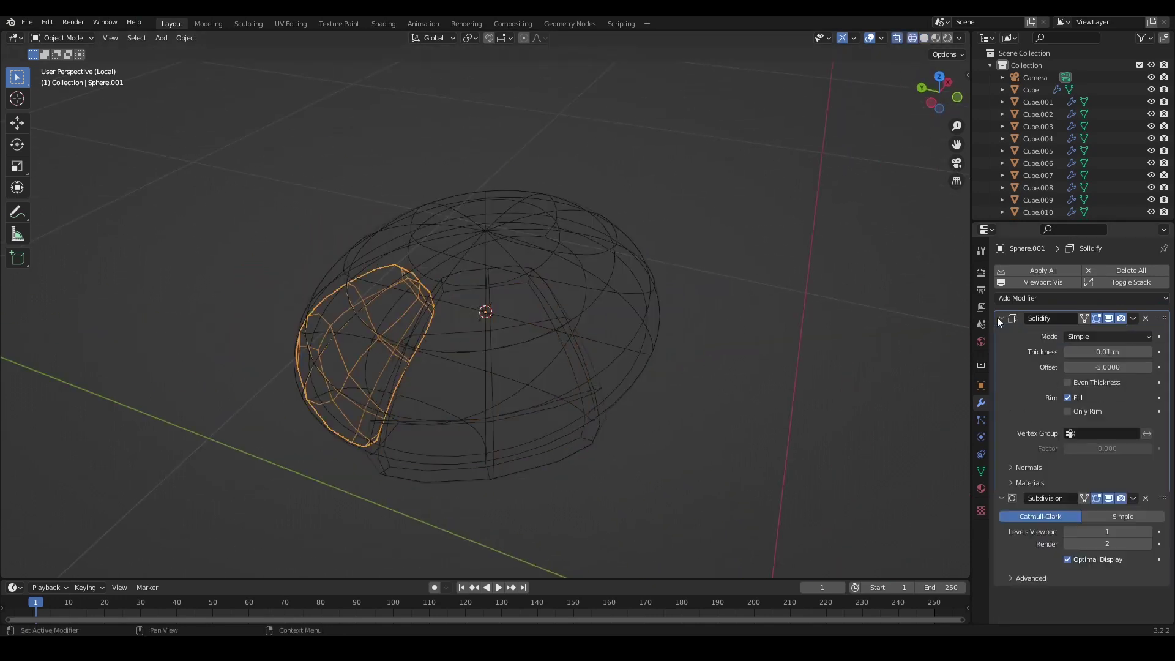
text(1)
key(Return)
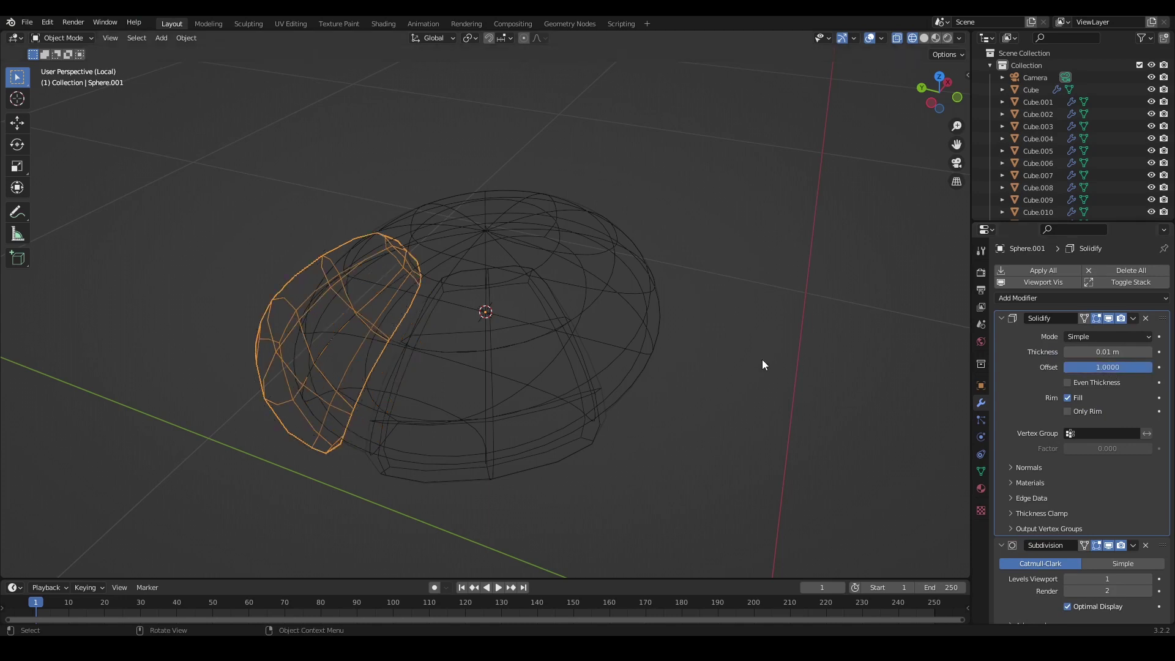
key(shift+z)
- Try Solidify thicknesses of 0.01 m and 0.005 m on the +Y mouse button
middle_drag(691, 380, 856, 367)
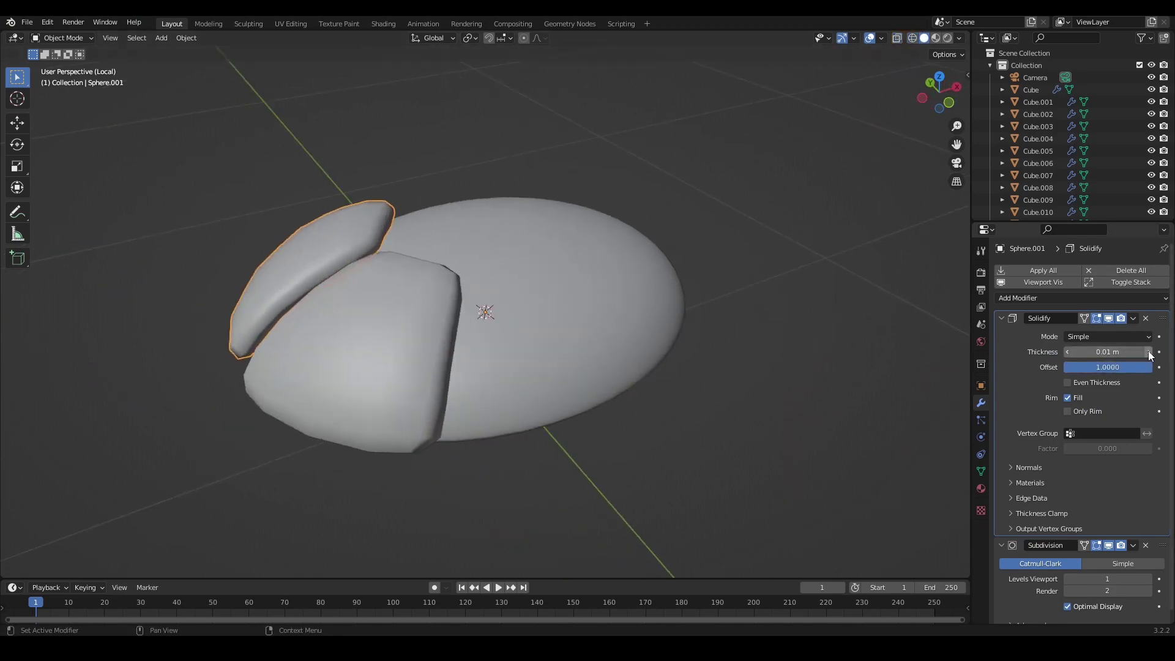
click(1066, 352)
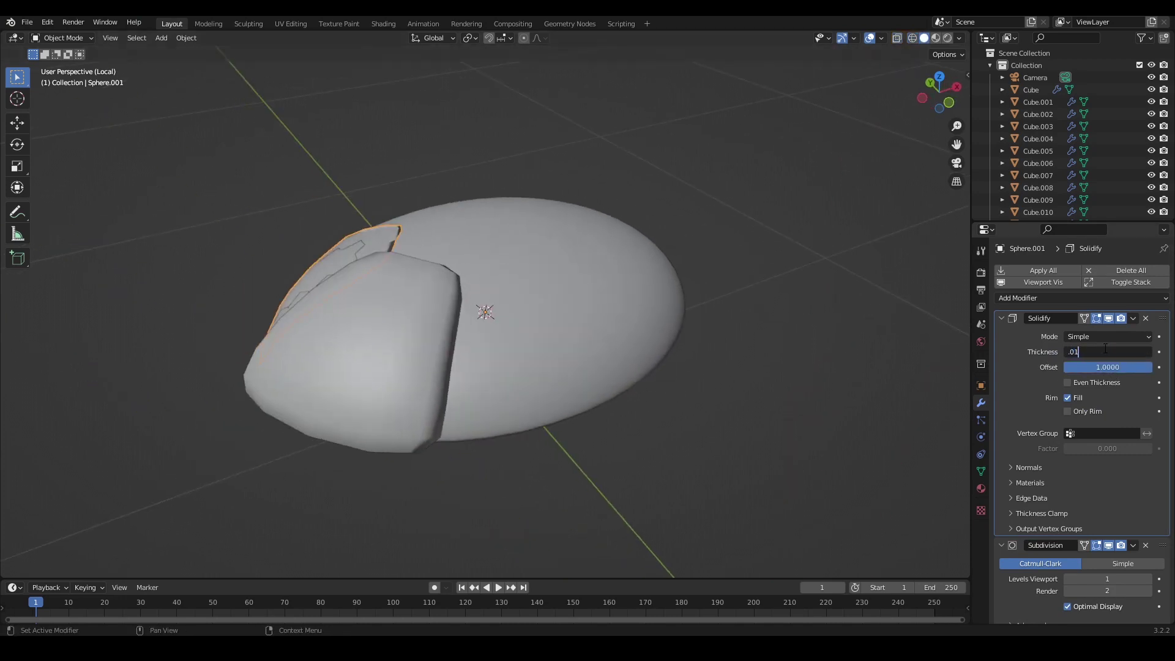
click(1105, 349)
text(.01)
key(Return)
text(.00)
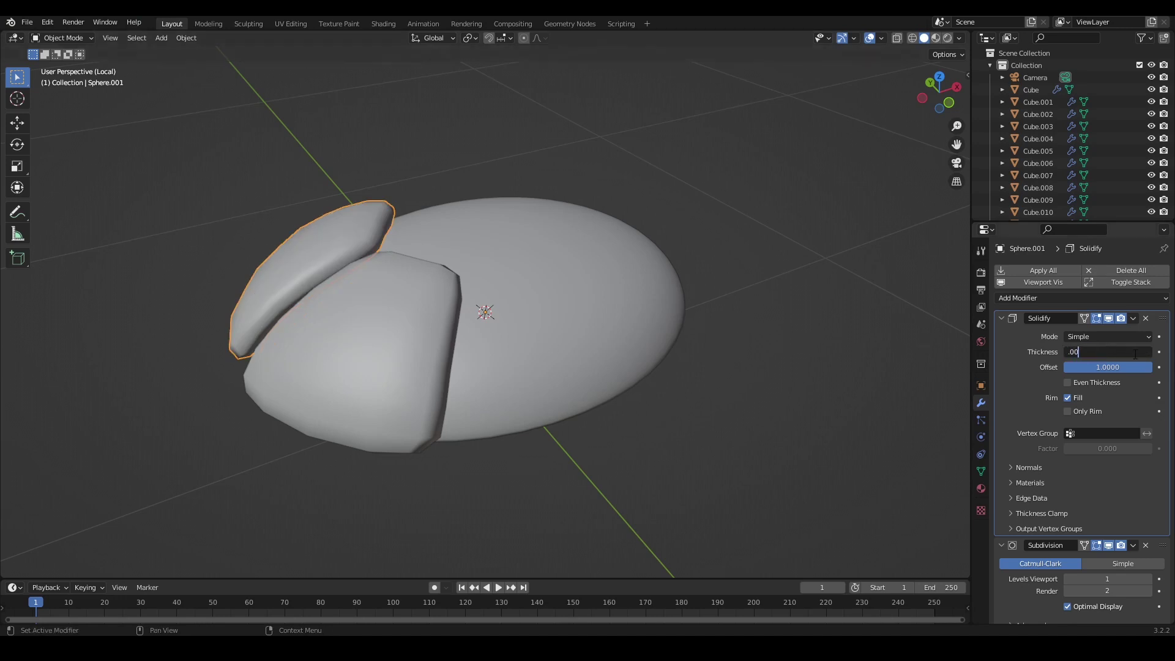
text(5)
key(Return)
middle_drag(778, 355, 868, 391)
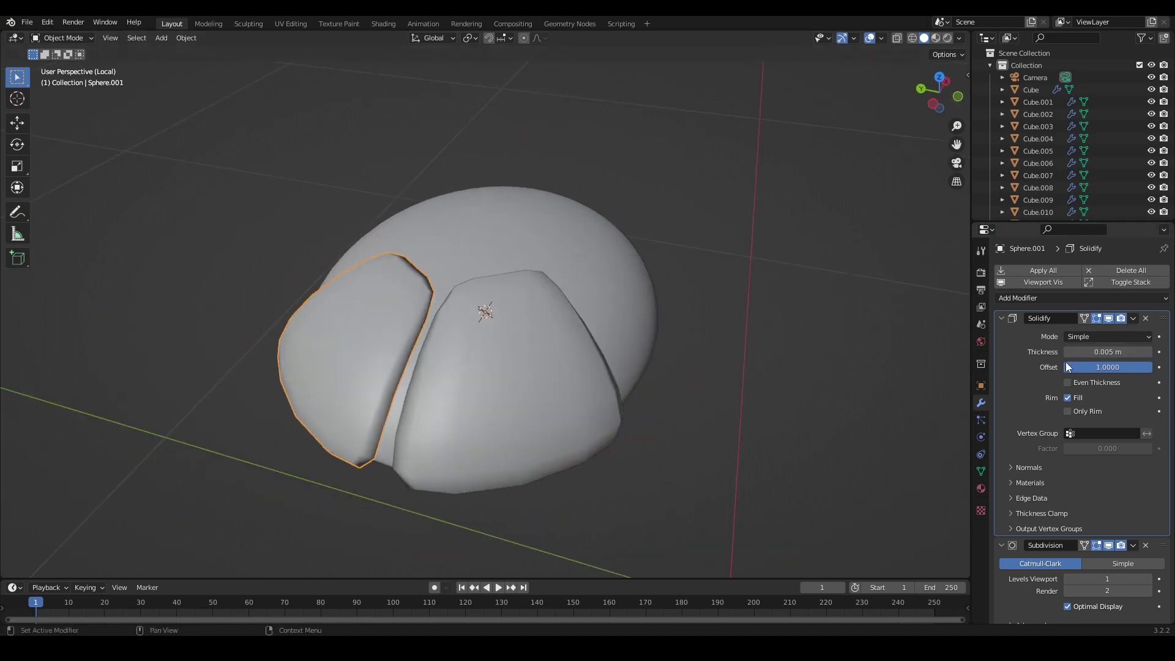
- Set the Solidify thickness to 0.002 m on both mouse buttons
click(1091, 352)
text(.002)
key(Return)
click(586, 370)
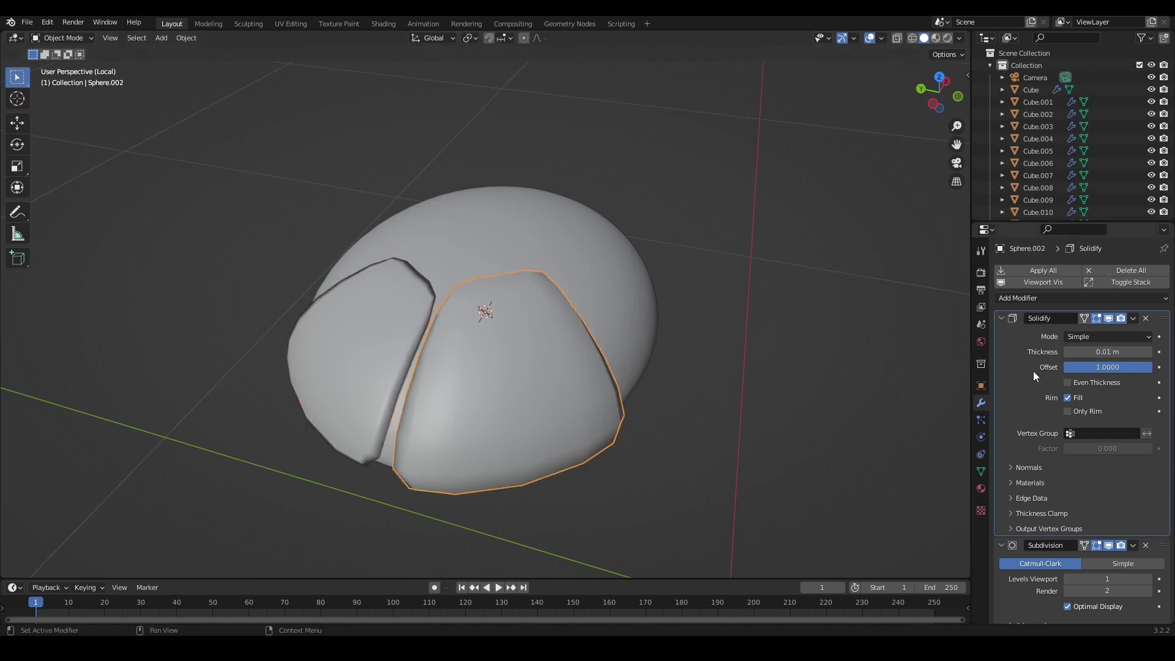
key(Return)
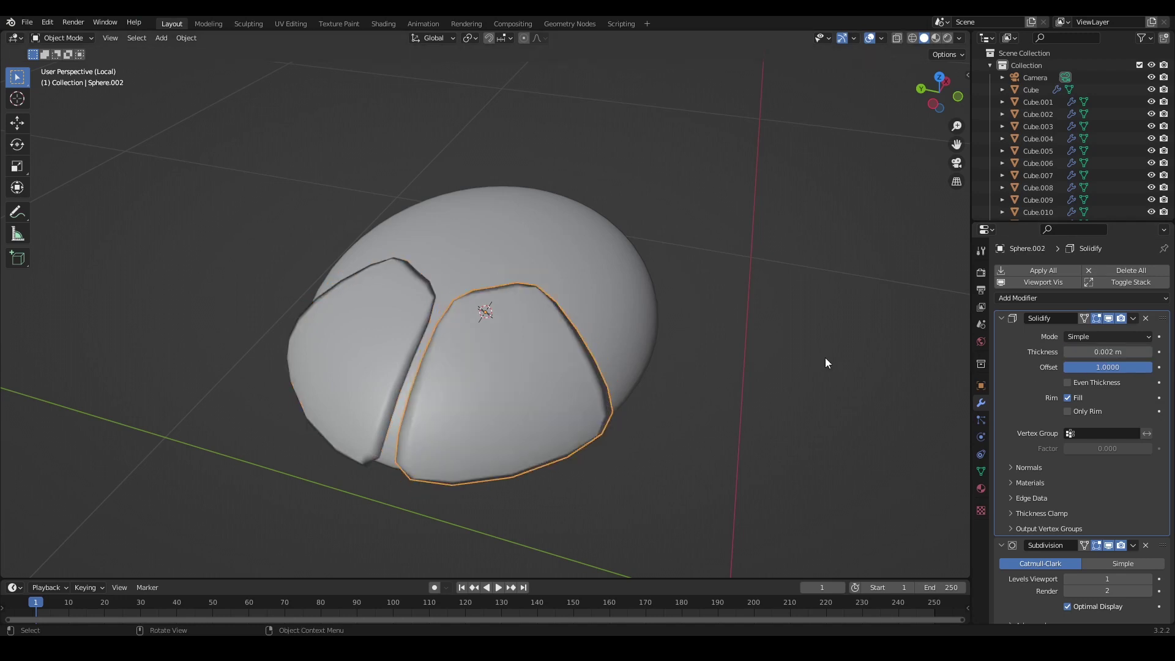
click(823, 359)
- Set the Subdivision viewport level to 2 on both mouse buttons
middle_drag(728, 375, 644, 371)
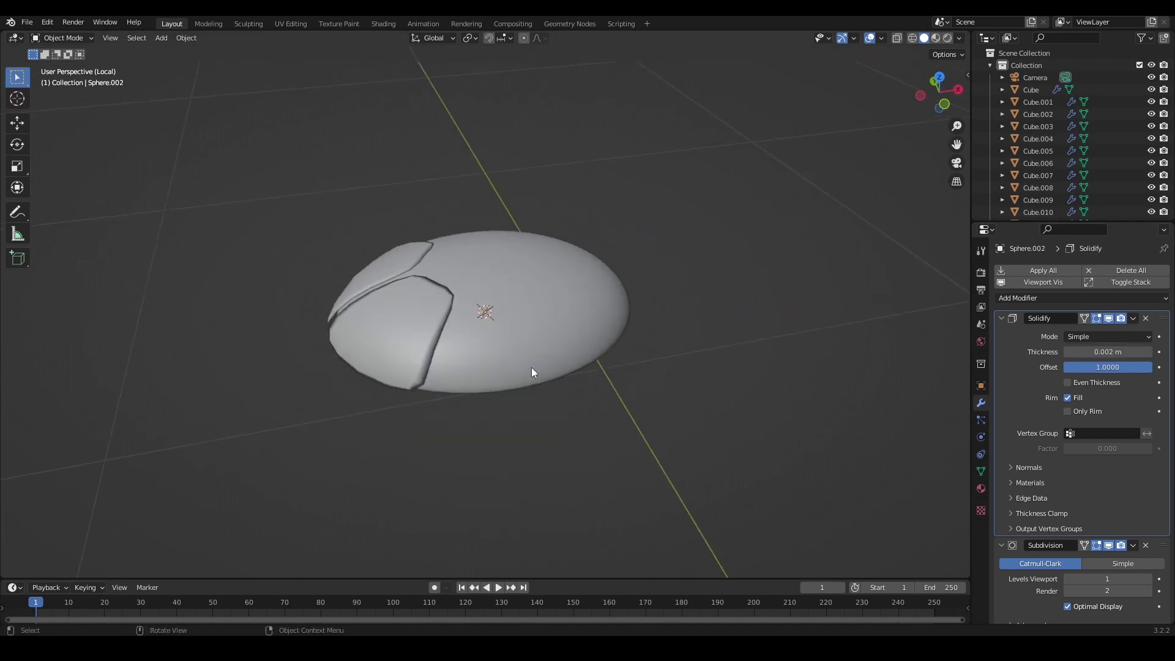
middle_drag(531, 368, 703, 379)
click(1001, 319)
click(1148, 368)
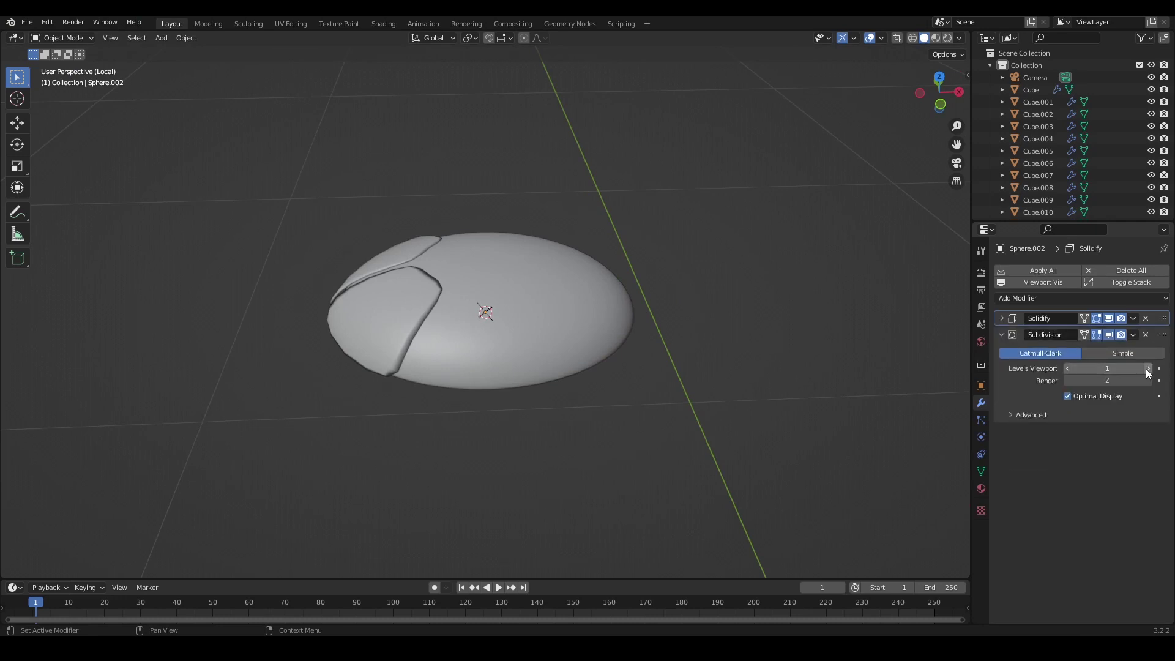
click(409, 264)
scroll(1027, 373, down, 1)
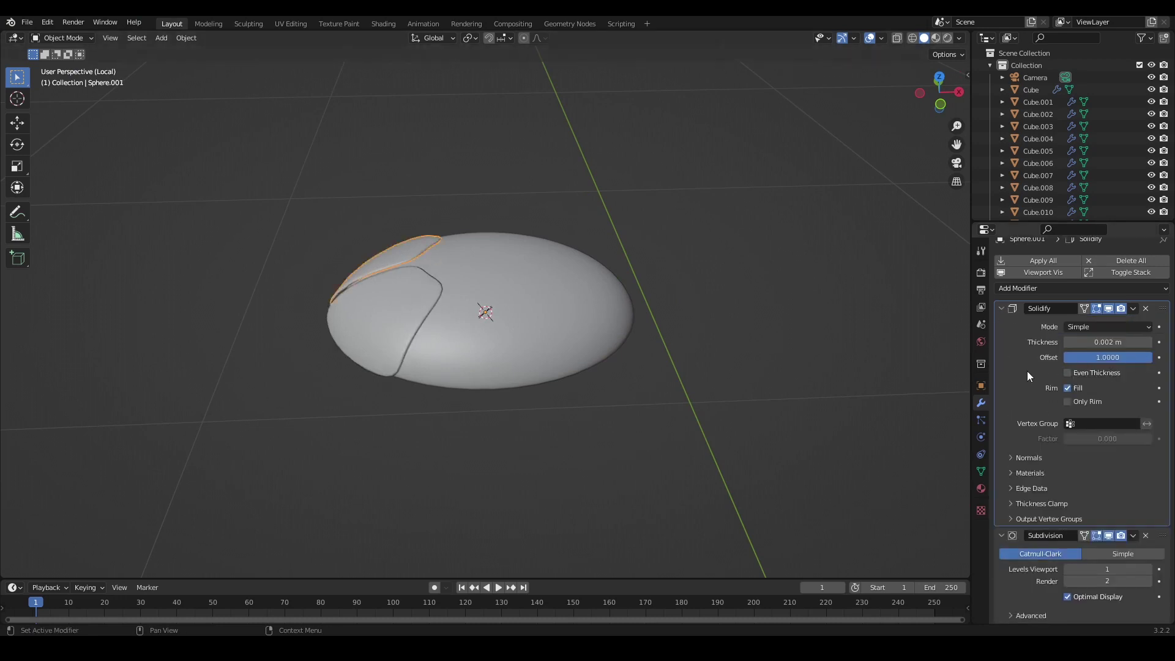
key(Return)
click(1148, 569)
click(776, 307)
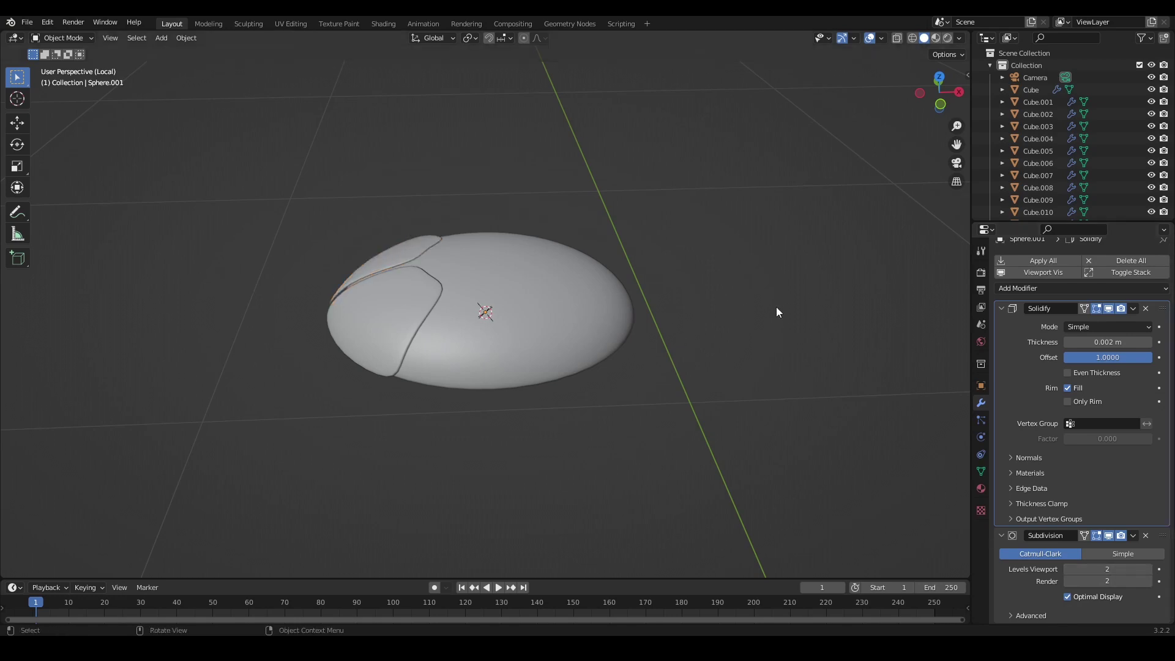
- Leave the mouse's isolated view, inspect the finished mouse on the desk and save Room.blend
middle_drag(776, 306, 714, 322)
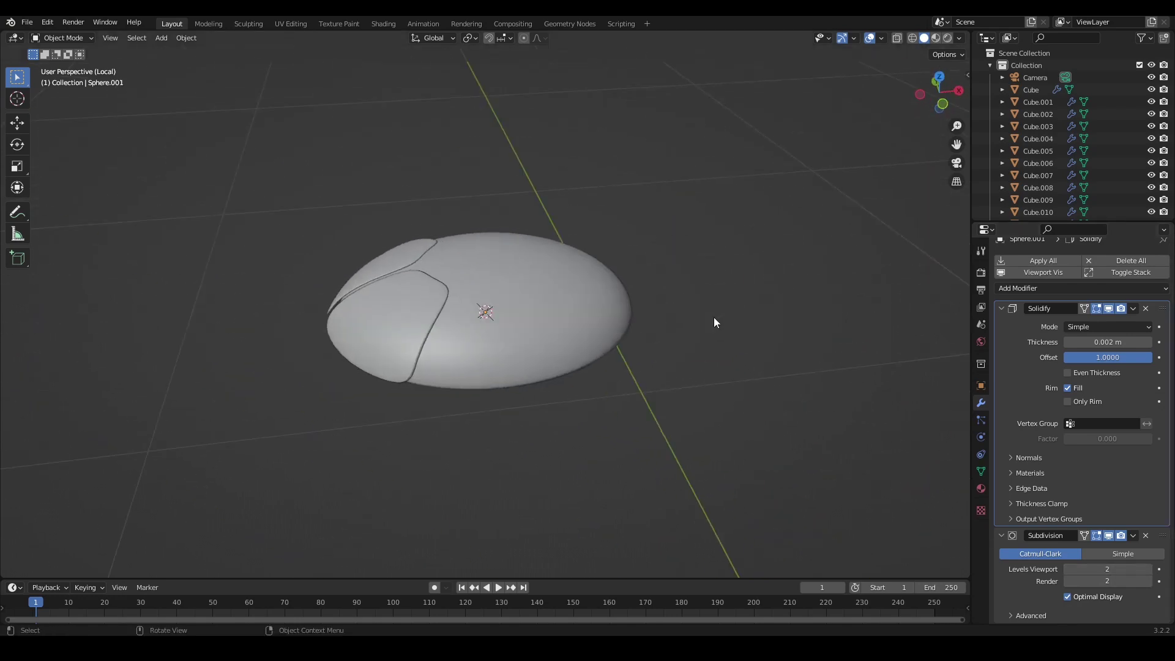
key(KP_Divide)
scroll(505, 325, down, 8)
middle_drag(541, 324, 603, 365)
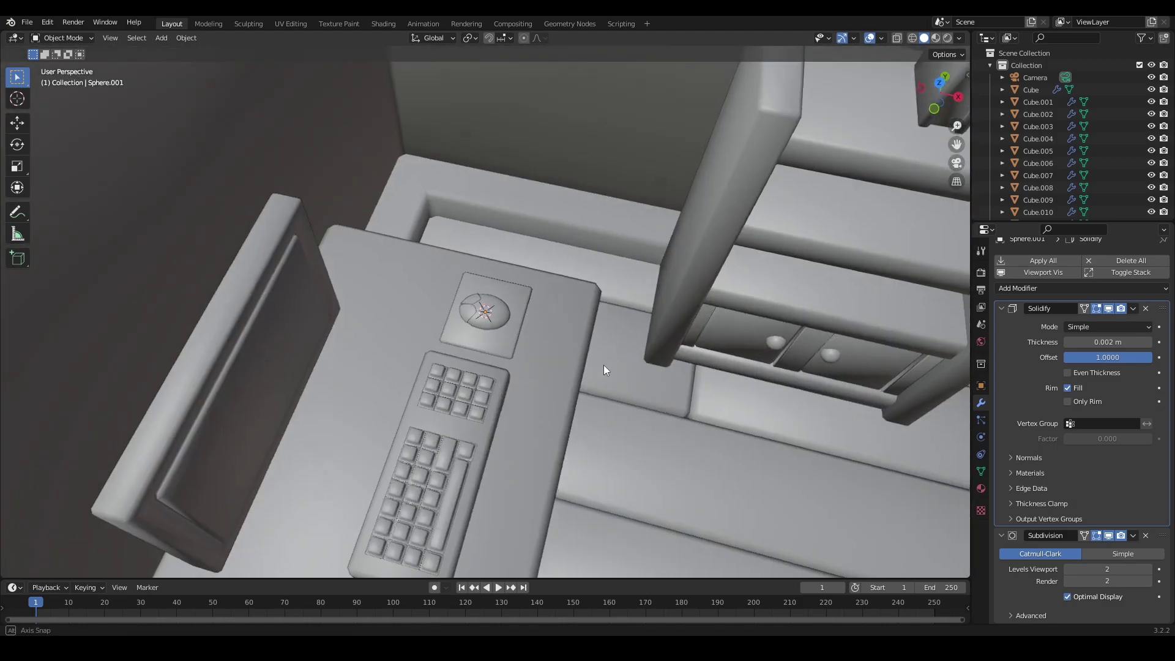
scroll(482, 347, up, 4)
scroll(482, 347, up, 4)
mouse_move(479, 321)
middle_down()
mouse_move(475, 287)
mouse_move(384, 291)
mouse_move(453, 288)
mouse_move(482, 353)
mouse_move(475, 332)
middle_up()
scroll(450, 295, down, 11)
scroll(476, 332, down, 4)
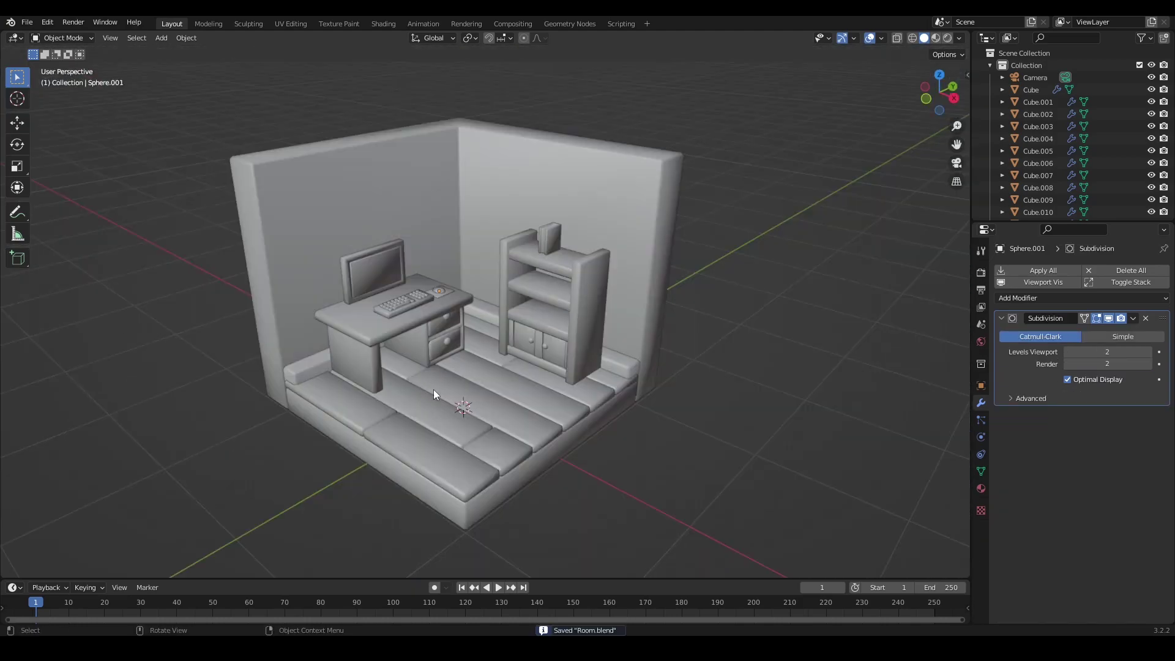
scroll(435, 395, up, 4)
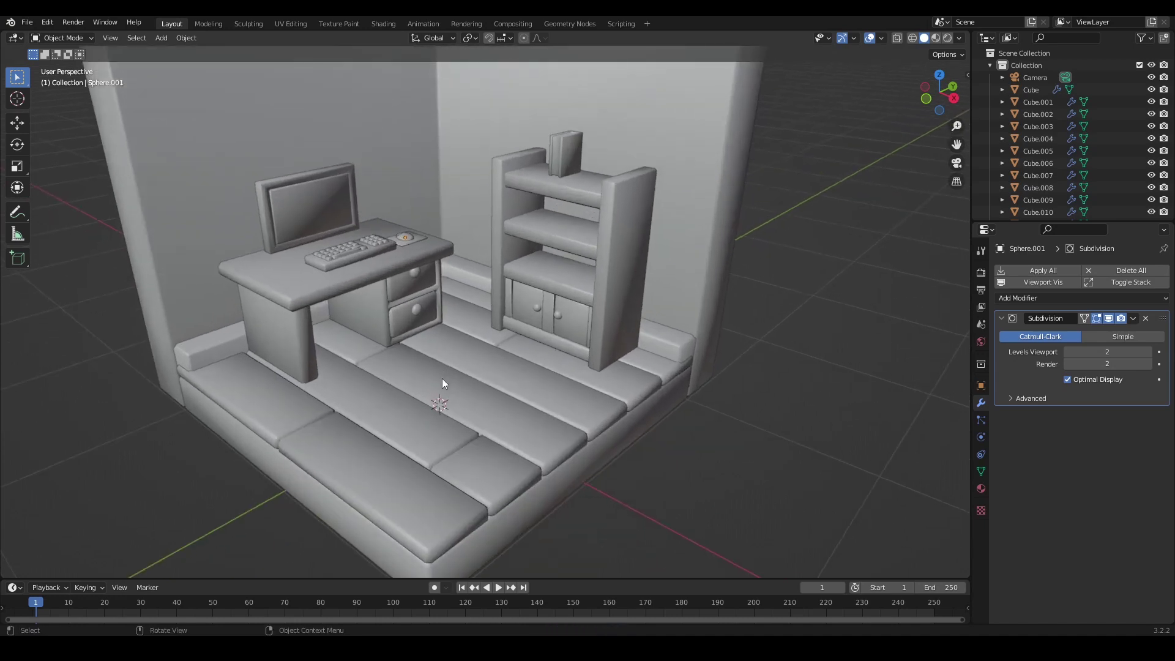
- Add a cube for the chair seat, scale it to about 0.35 and raise it about 0.61 m
key(shift+a)
mouse_move(435, 380)
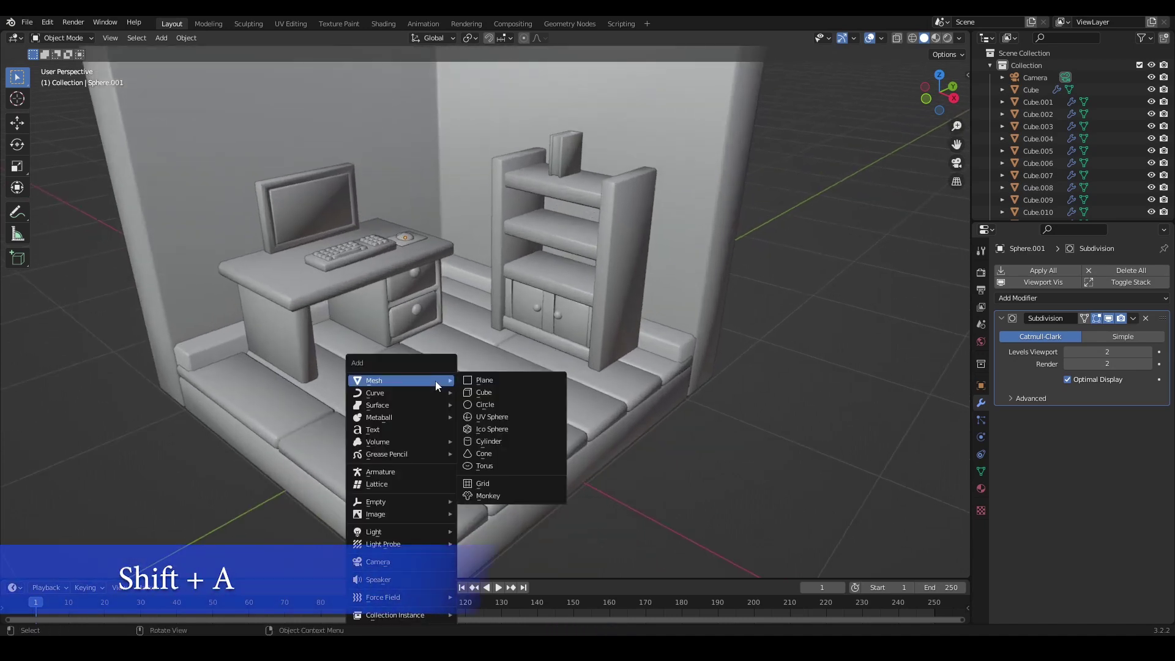
click(484, 392)
key(s)
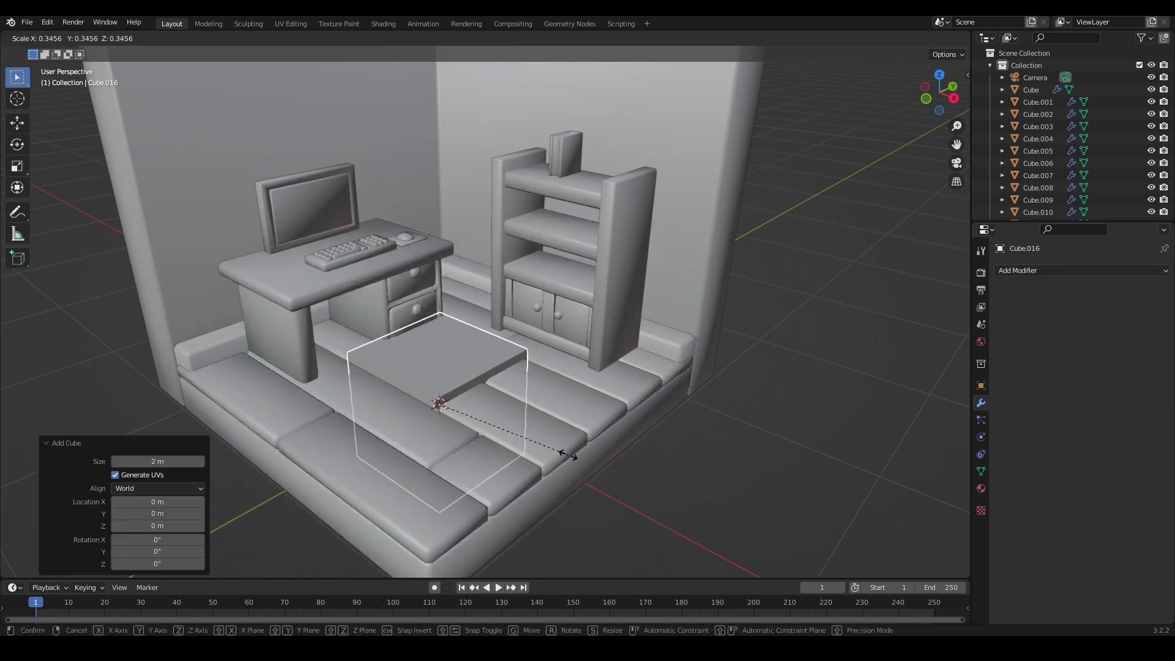
click(732, 575)
key(g)
key(z)
click(654, 477)
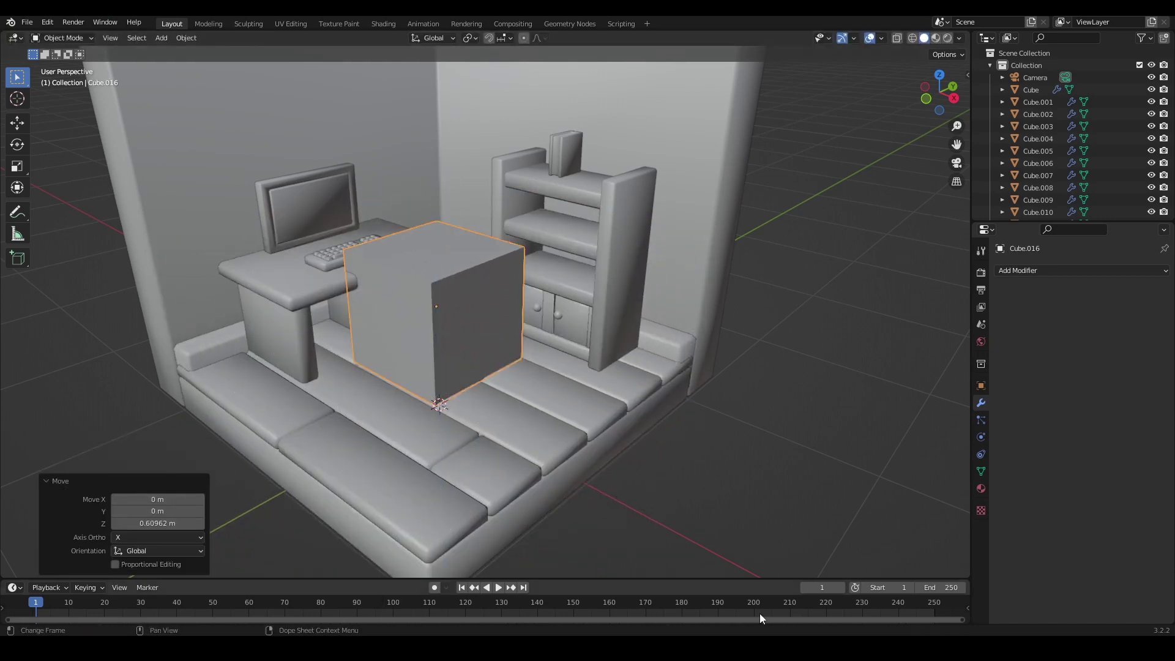
- Flatten the cube along Z, shrink it overall and lower it about 0.05 m in front of the desk drawers
key(s)
key(z)
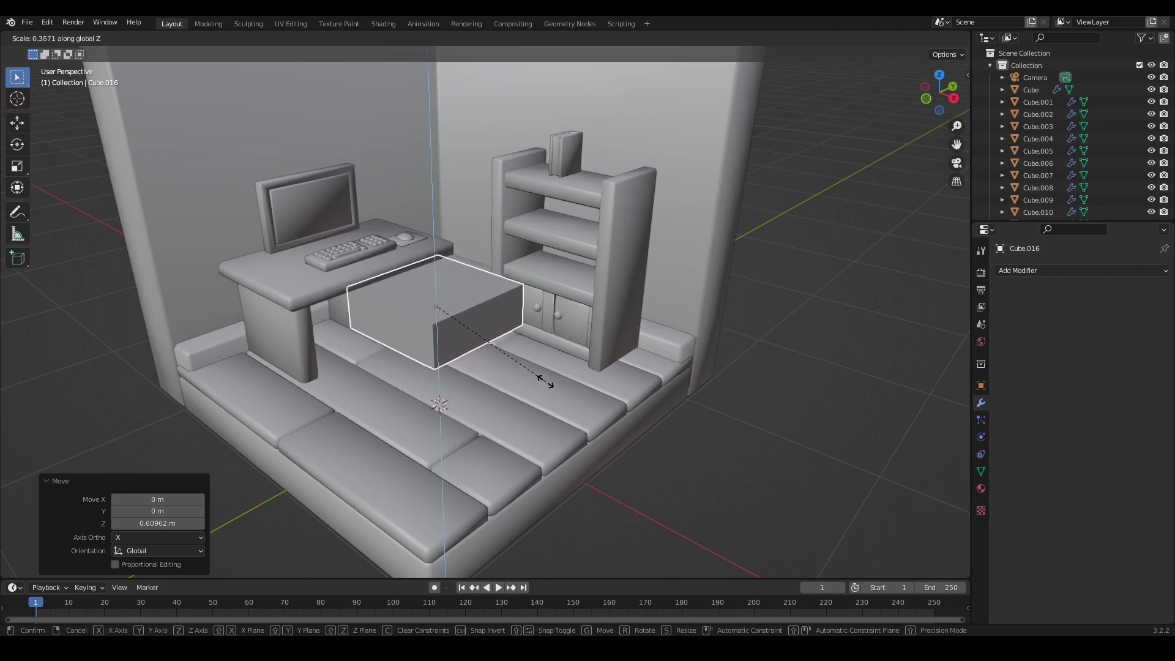
click(598, 413)
key(s)
click(516, 353)
middle_drag(516, 353, 475, 351)
scroll(462, 391, up, 3)
key(g)
key(z)
click(472, 361)
- Add a Subdivision Surface modifier to the seat cube and apply its rotation and scale
click(1026, 271)
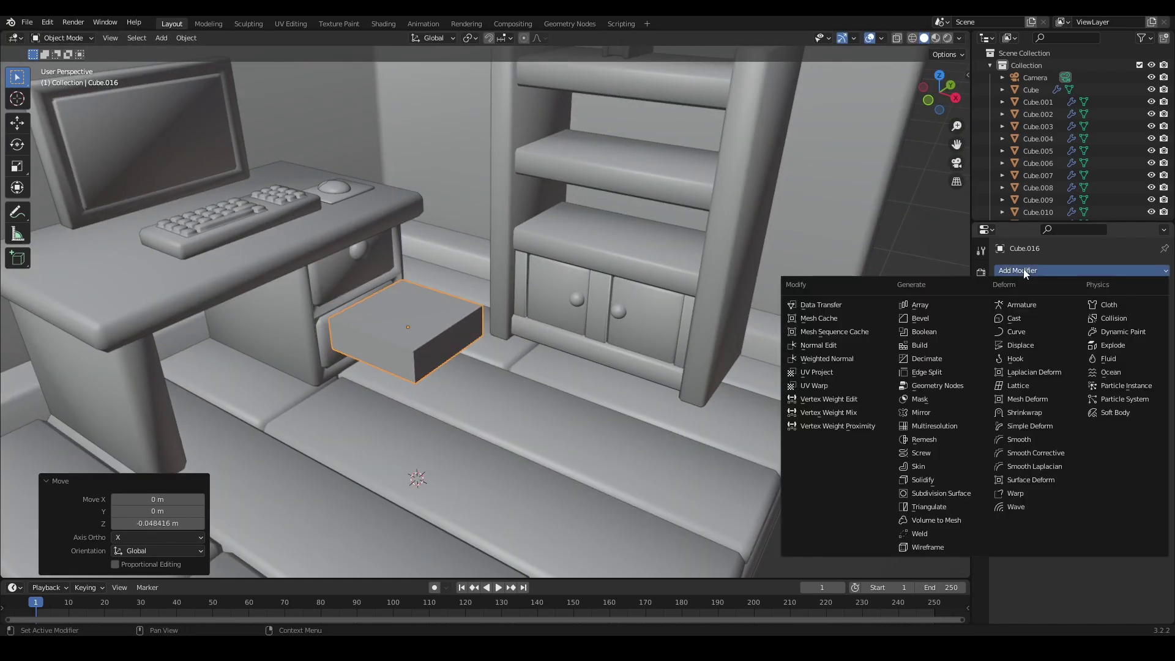
click(941, 492)
key(ctrl+a)
click(424, 348)
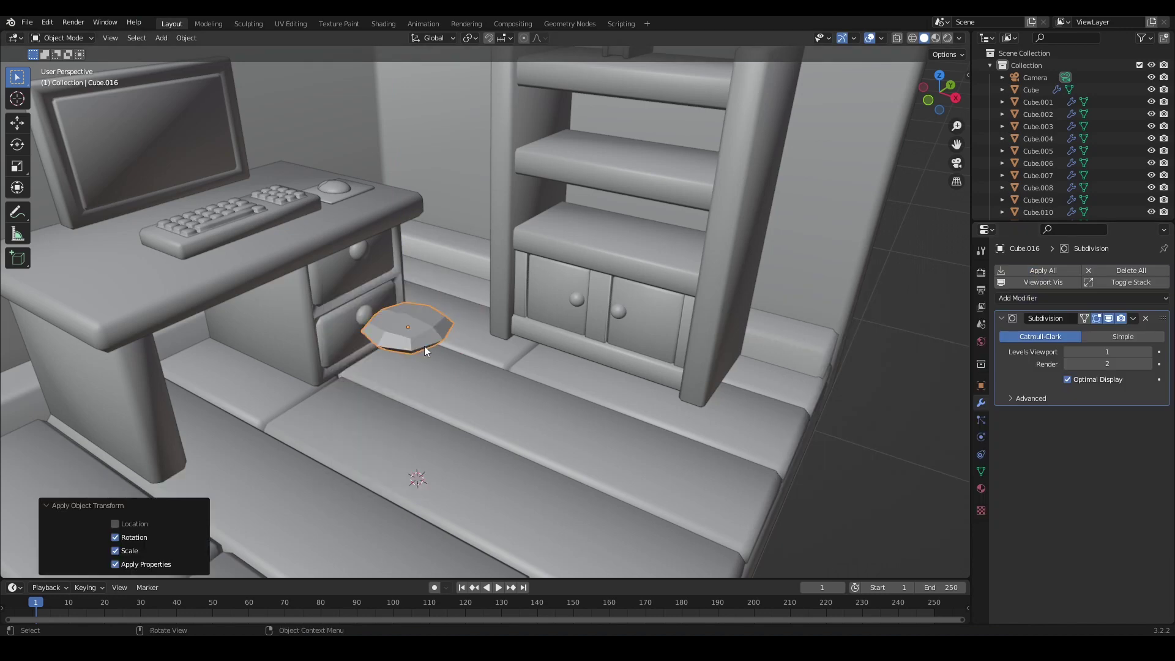
- Enlarge the chair seat uniformly by a factor of about 1.285
scroll(520, 340, up, 4)
middle_drag(520, 340, 510, 347)
key(s)
click(463, 366)
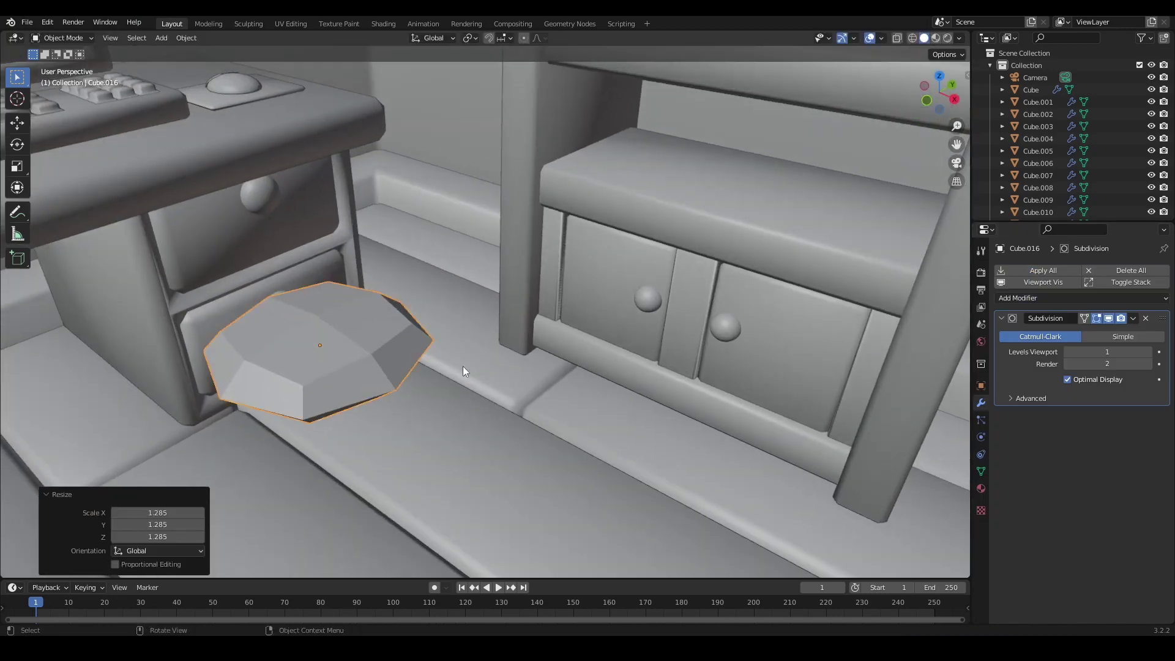
- Shade the chair seat smooth and set its Subdivision viewport level to 3
click(1144, 351)
scroll(392, 383, down, 5)
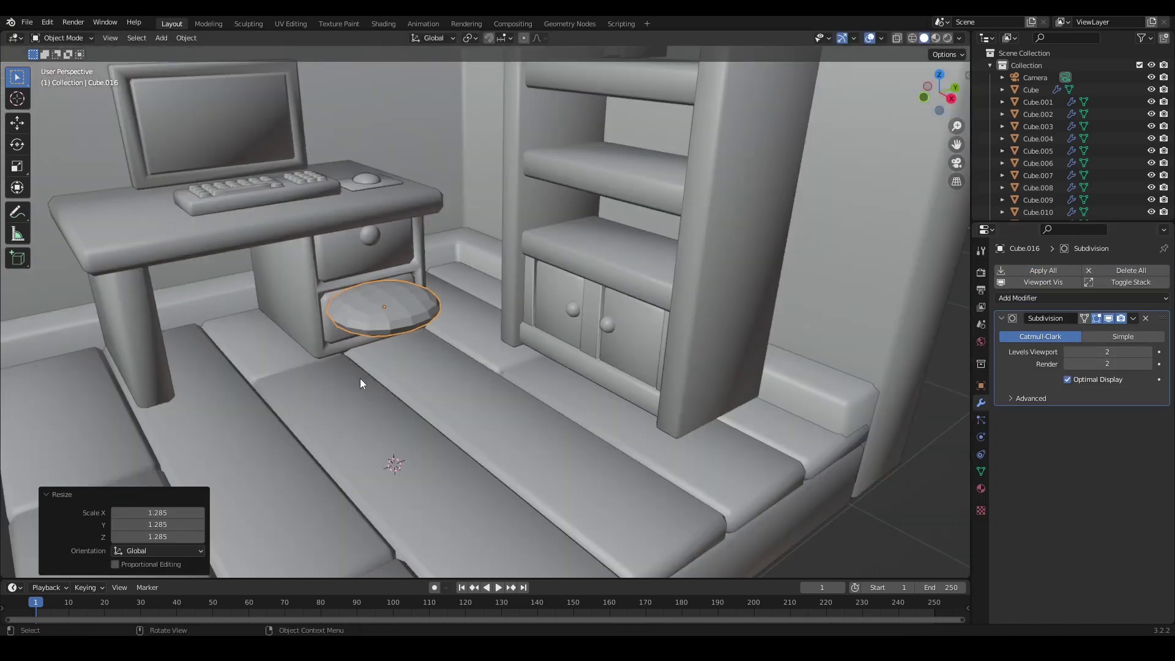
middle_drag(360, 379, 413, 341)
right_click(395, 324)
click(388, 321)
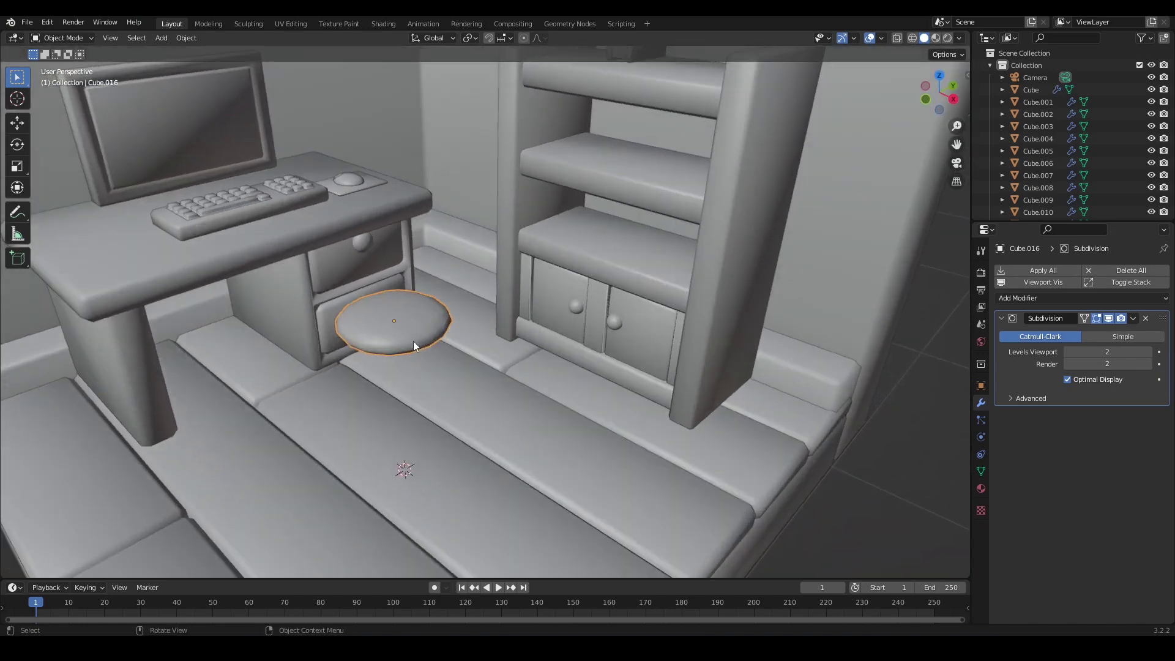
scroll(413, 340, down, 2)
click(806, 457)
scroll(894, 337, up, 3)
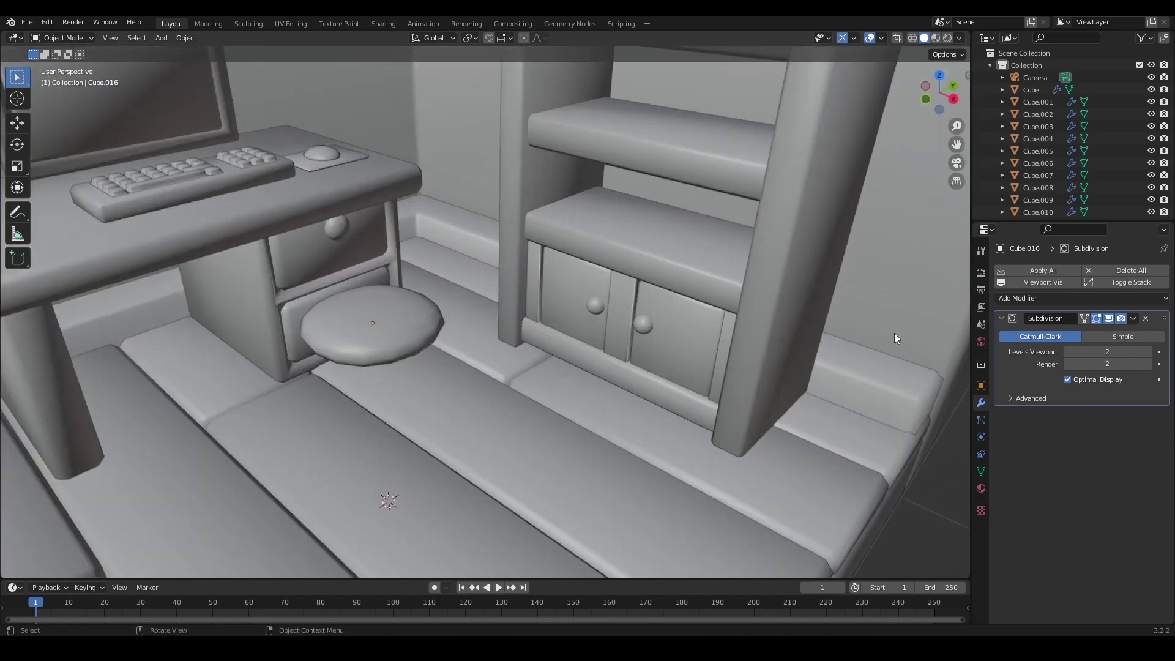
click(1148, 354)
- Add a loop cut near the middle of the chair seat to make its rounded outline squarer
scroll(534, 341, down, 5)
middle_drag(498, 364, 567, 371)
scroll(508, 374, up, 5)
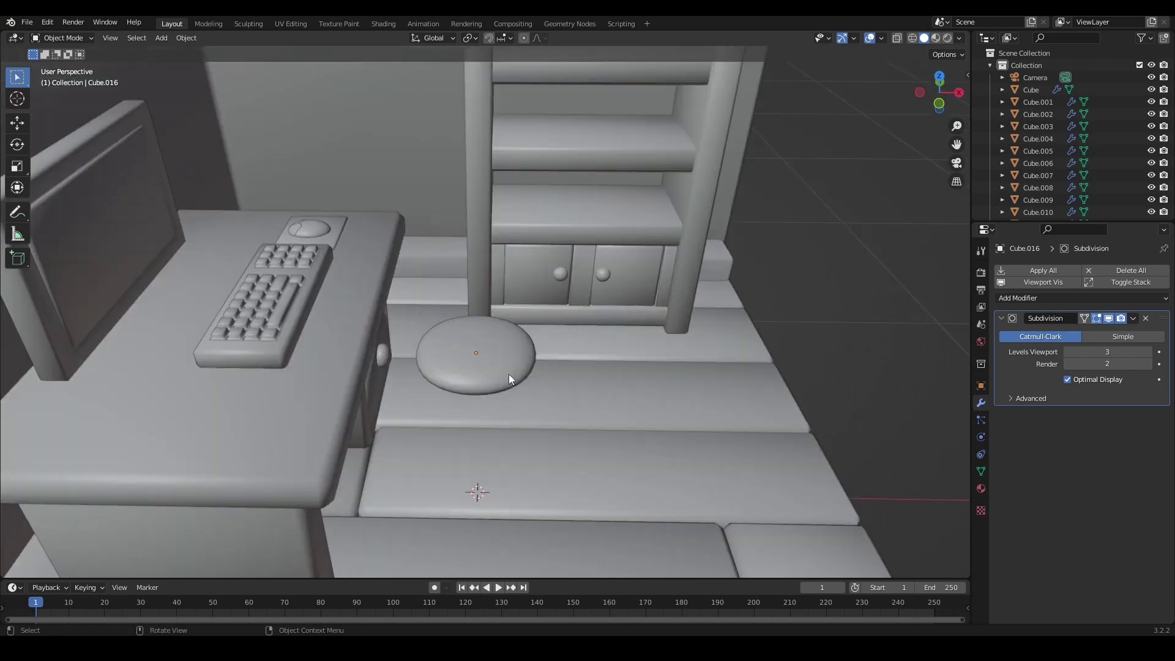
key(Tab)
key(ctrl+r)
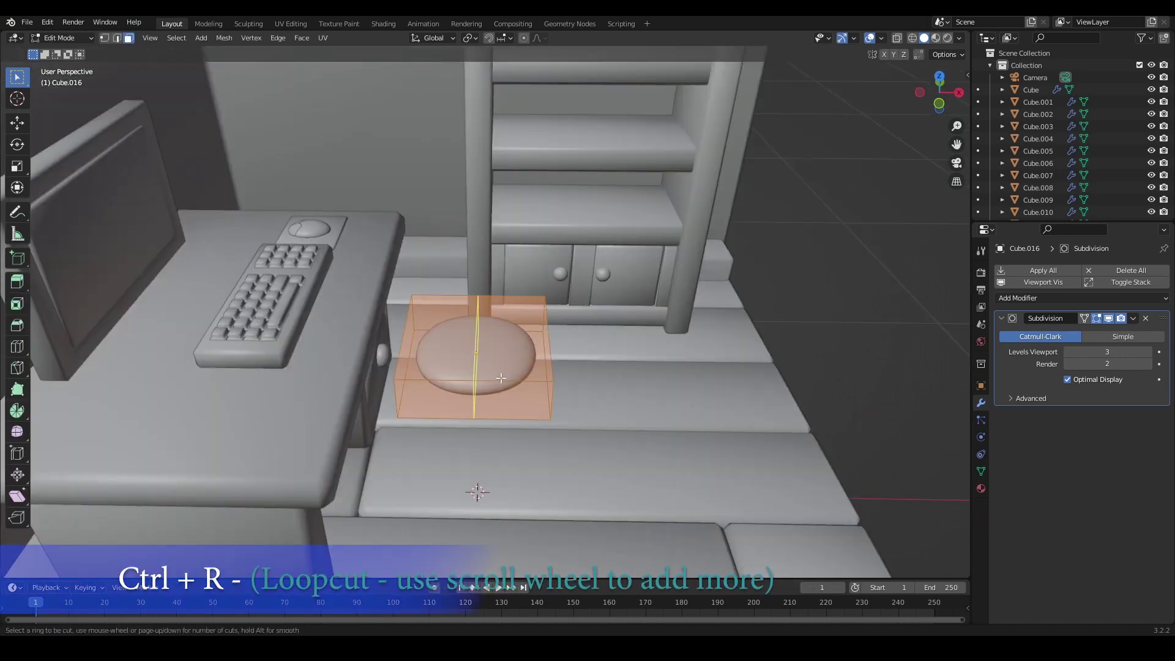
click(500, 378)
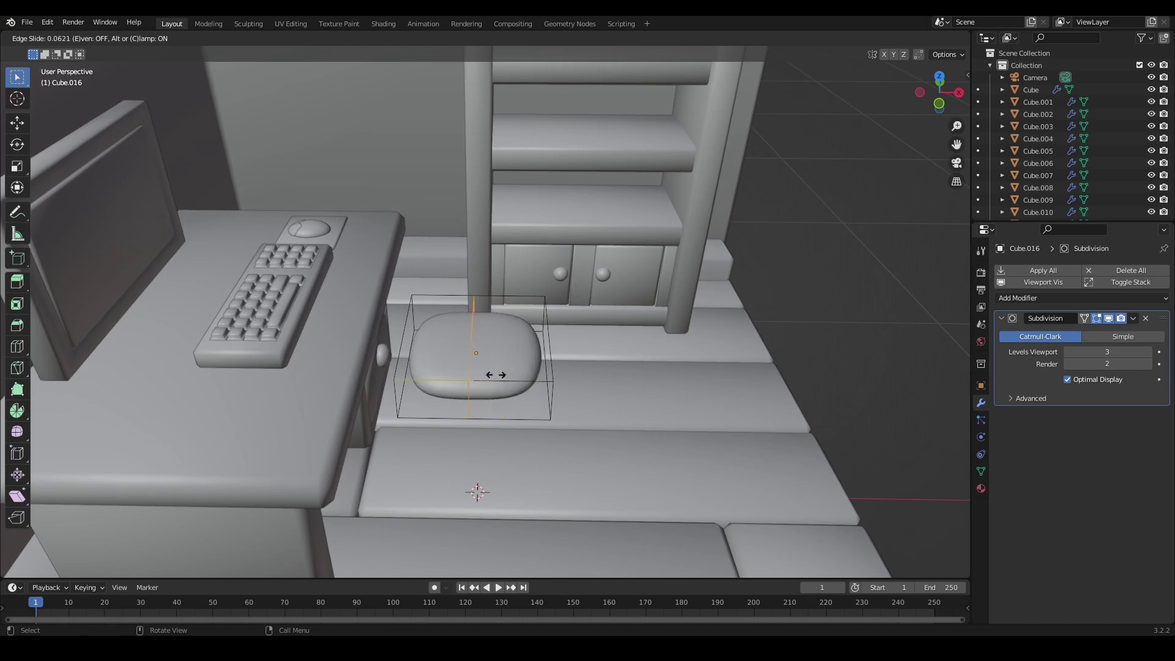
click(500, 374)
key(Tab)
- Duplicate the chair seat in place and rotate the copy 90° about Y as the backrest
middle_drag(798, 399, 468, 371)
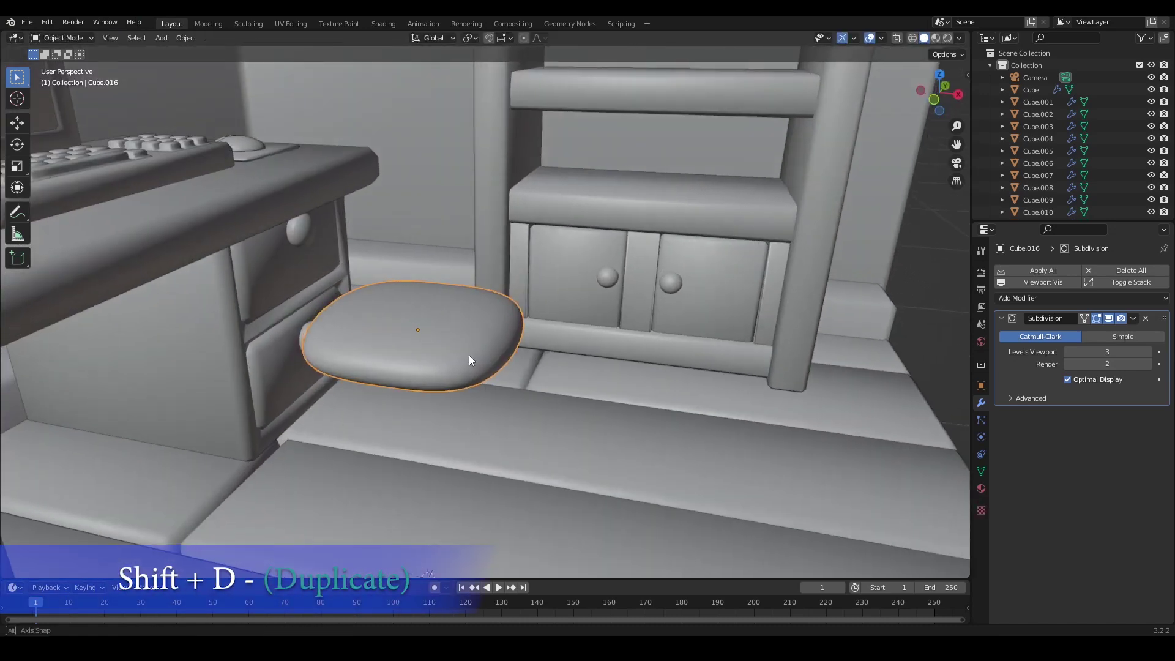
key(shift+d)
right_click(508, 380)
key(r)
text(y)
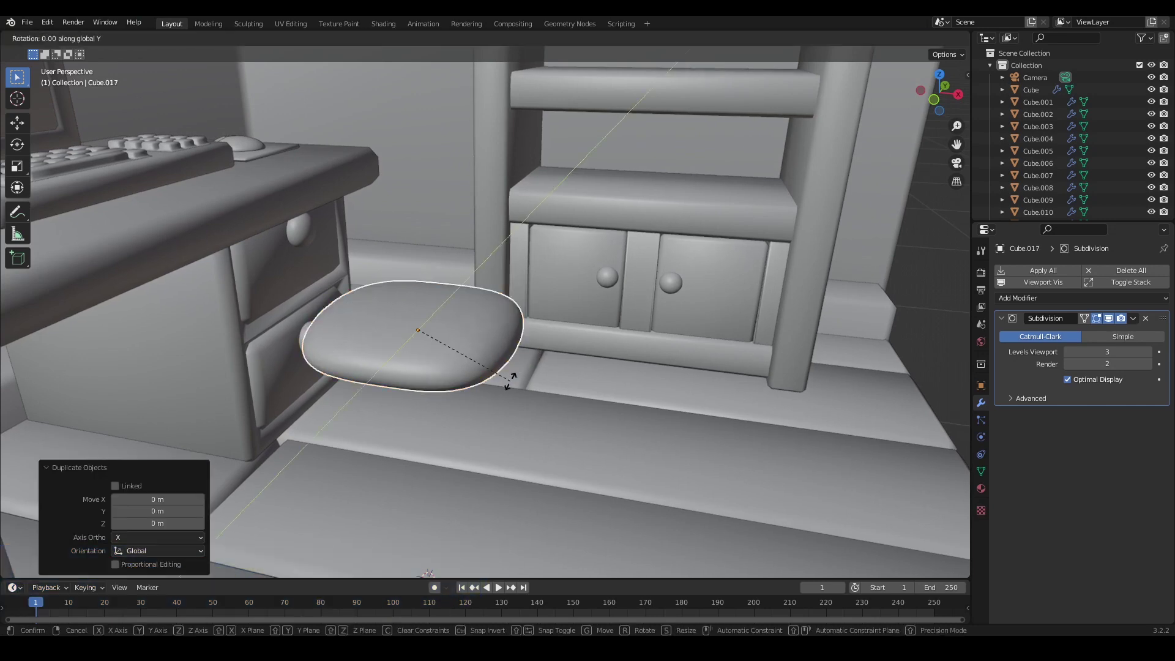
text(90)
key(Return)
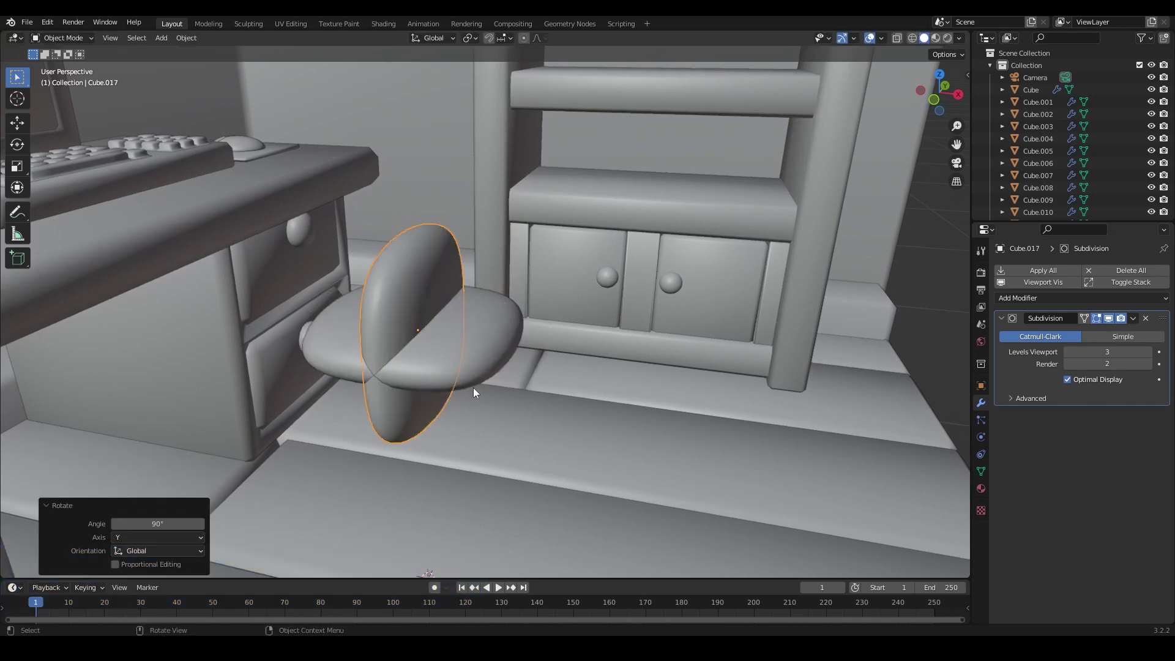
- Raise the backrest about 0.29 m along Z and shift it along X to the rear of the seat
key(g)
key(z)
click(446, 274)
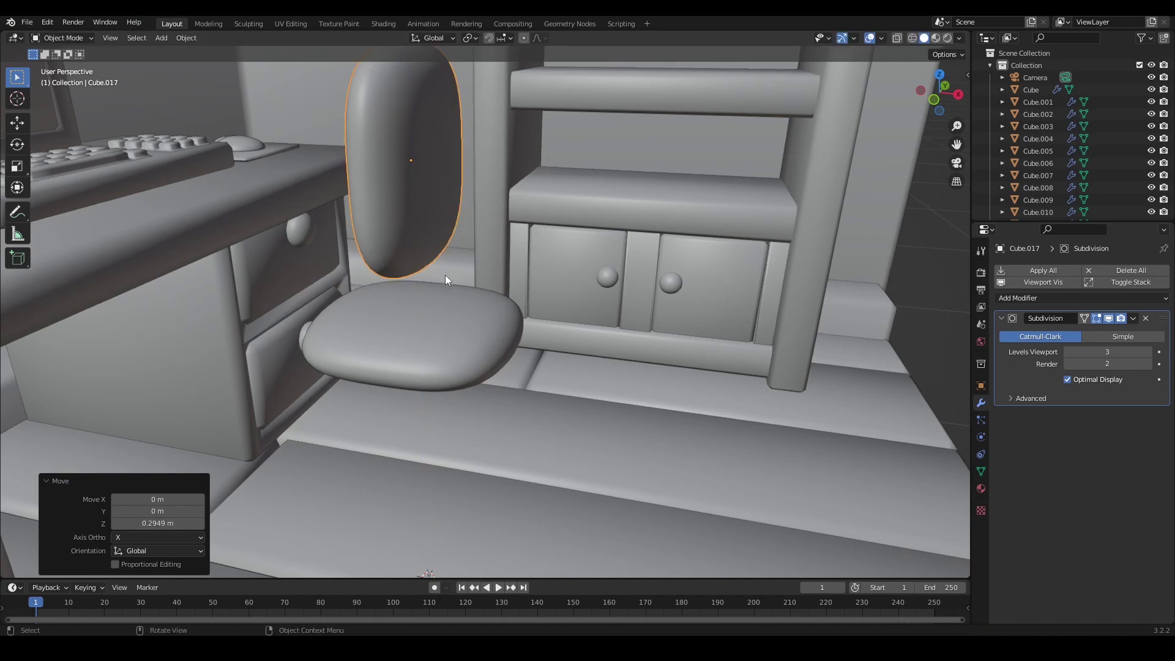
middle_drag(445, 275, 446, 302)
scroll(446, 302, down, 3)
key(g)
key(x)
click(500, 324)
middle_drag(503, 331, 523, 308)
click(770, 341)
middle_drag(770, 341, 710, 322)
- Select the chair seat and apply its Subdivision modifier
scroll(426, 299, up, 4)
click(357, 299)
scroll(357, 299, down, 4)
middle_drag(367, 303, 441, 311)
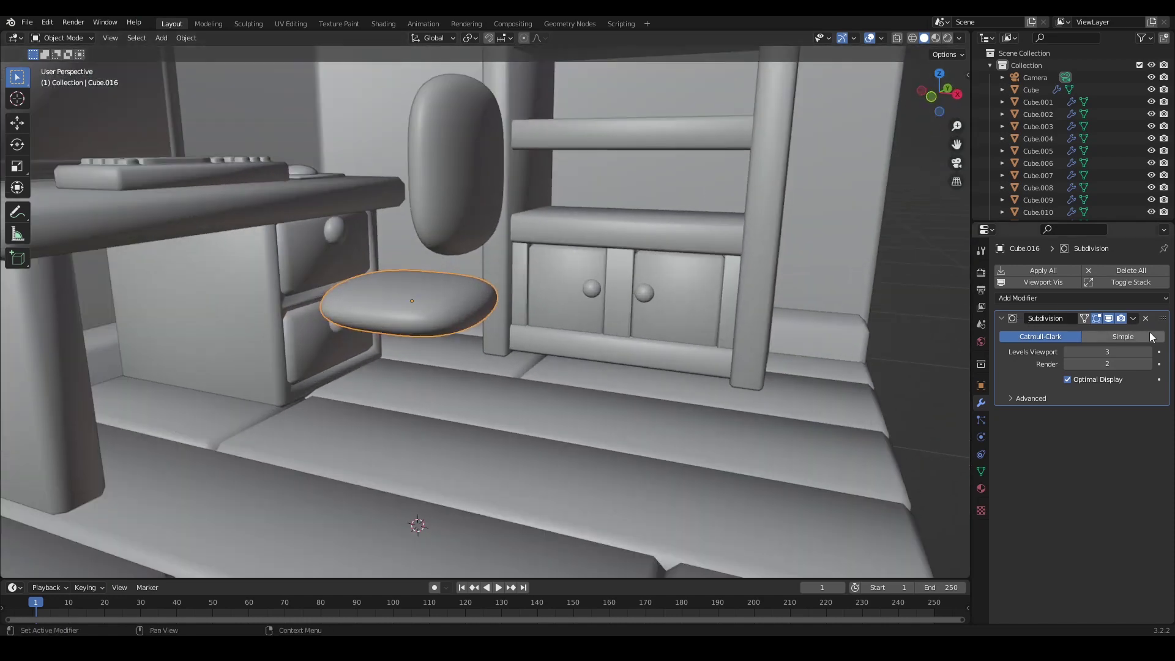
key(ctrl+a)
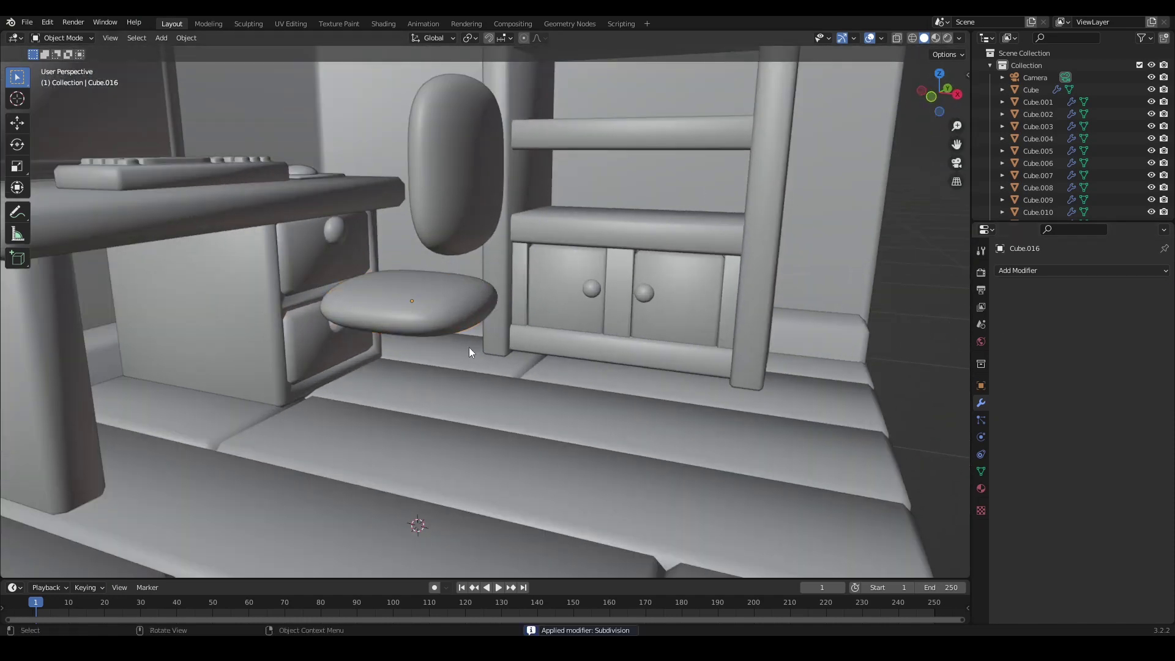
- Sink the seat's top centre faces about 0.03 m along Z using smooth proportional editing with a 0.1635 m radius
middle_drag(468, 351, 488, 414)
key(Tab)
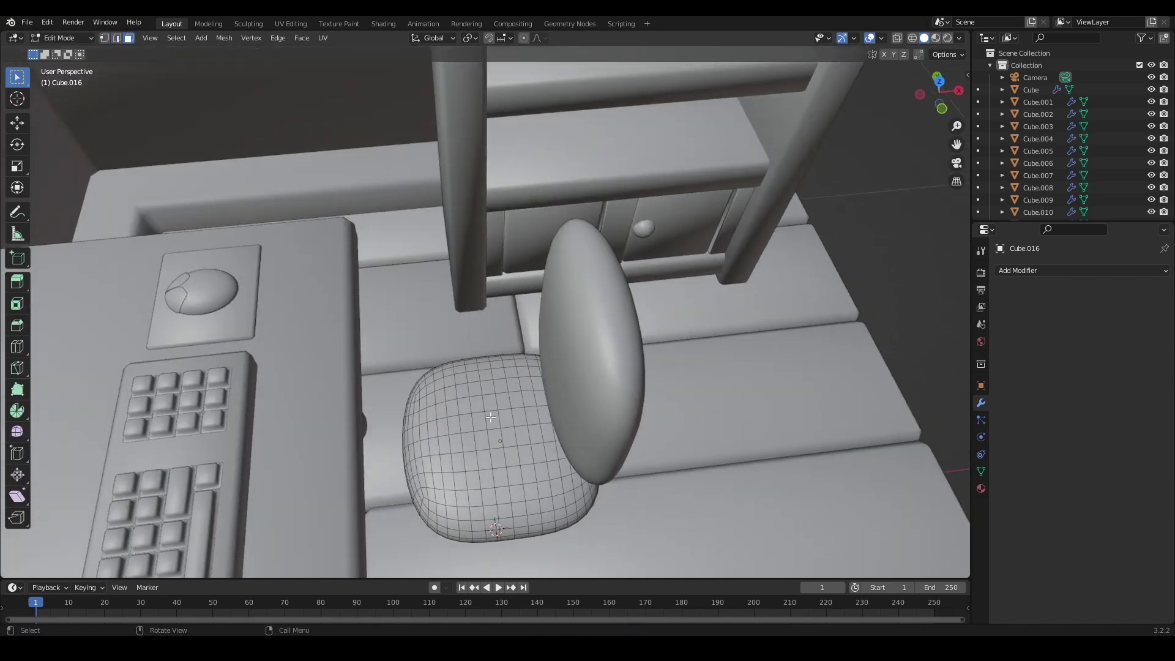
middle_drag(515, 451, 473, 397)
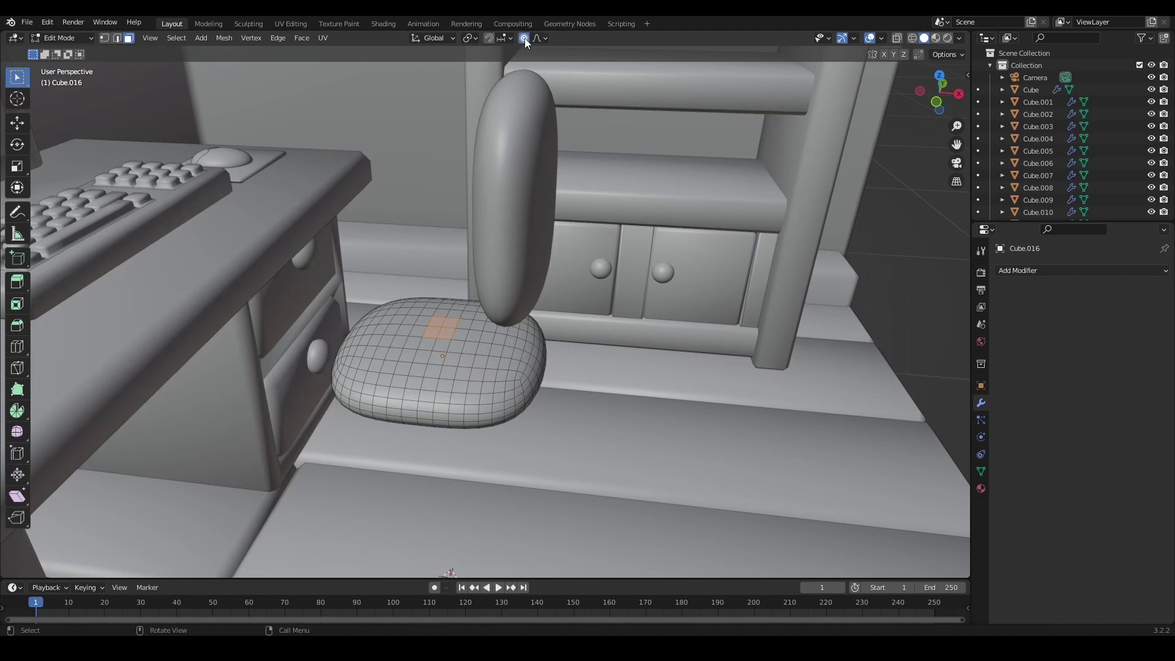
key(g)
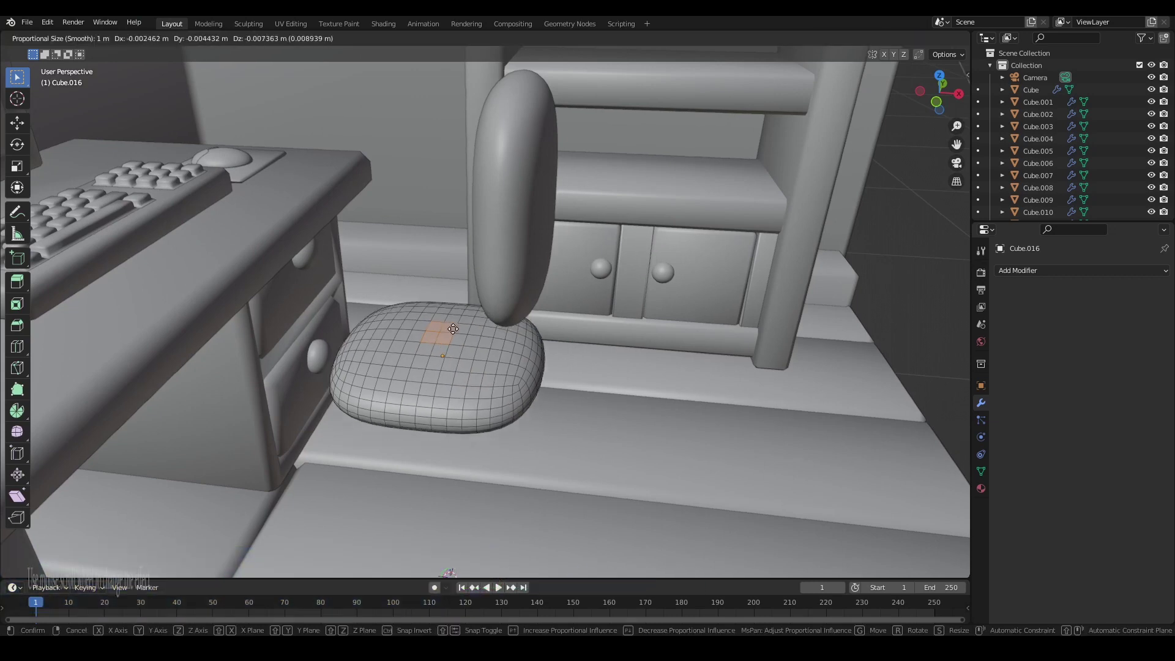
scroll(453, 330, up, 19)
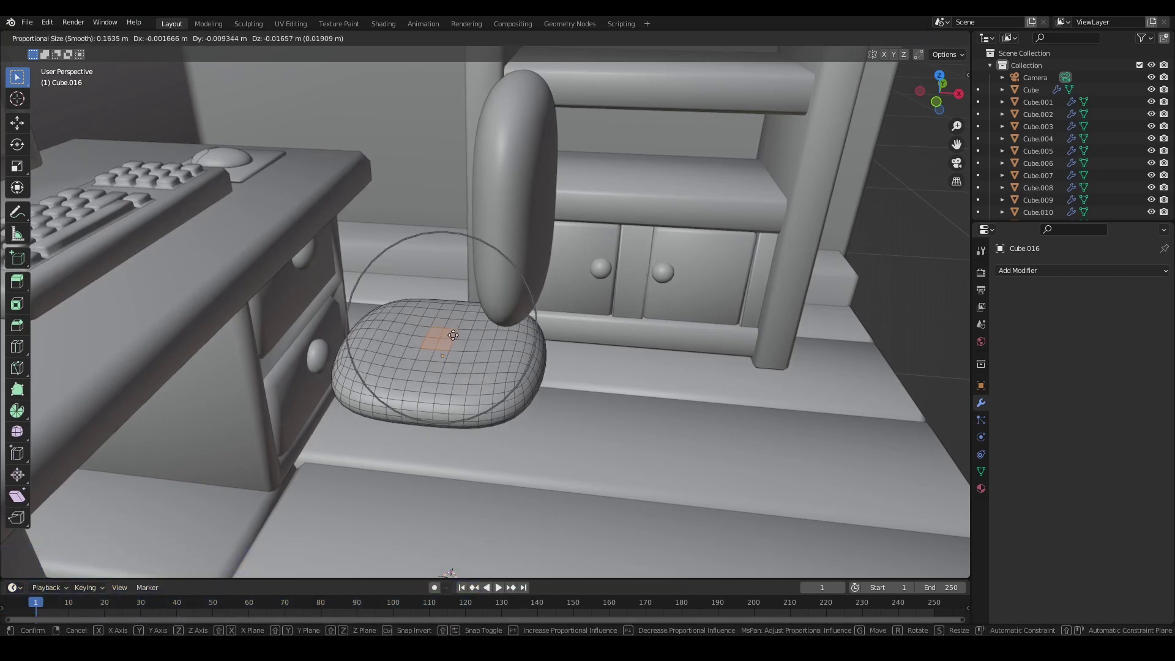
key(z)
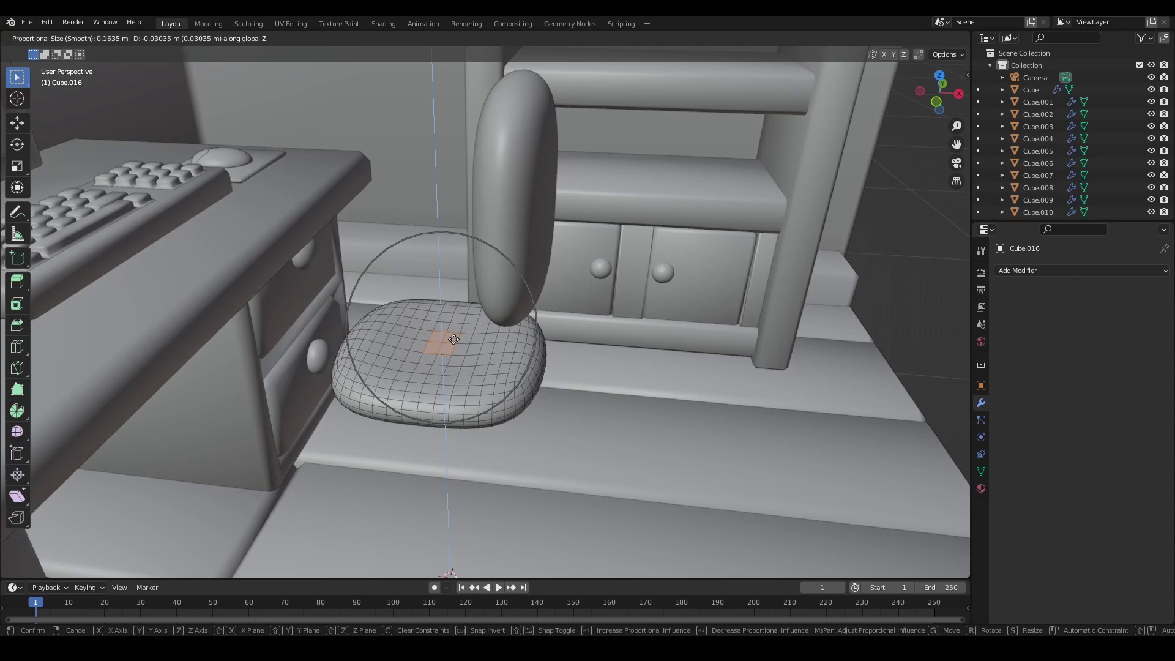
click(453, 339)
- Isolate the seat and raise its underside centre faces about 0.012 m along Z with proportional editing
key(Tab)
middle_drag(457, 339, 439, 282)
key(Tab)
scroll(438, 293, up, 4)
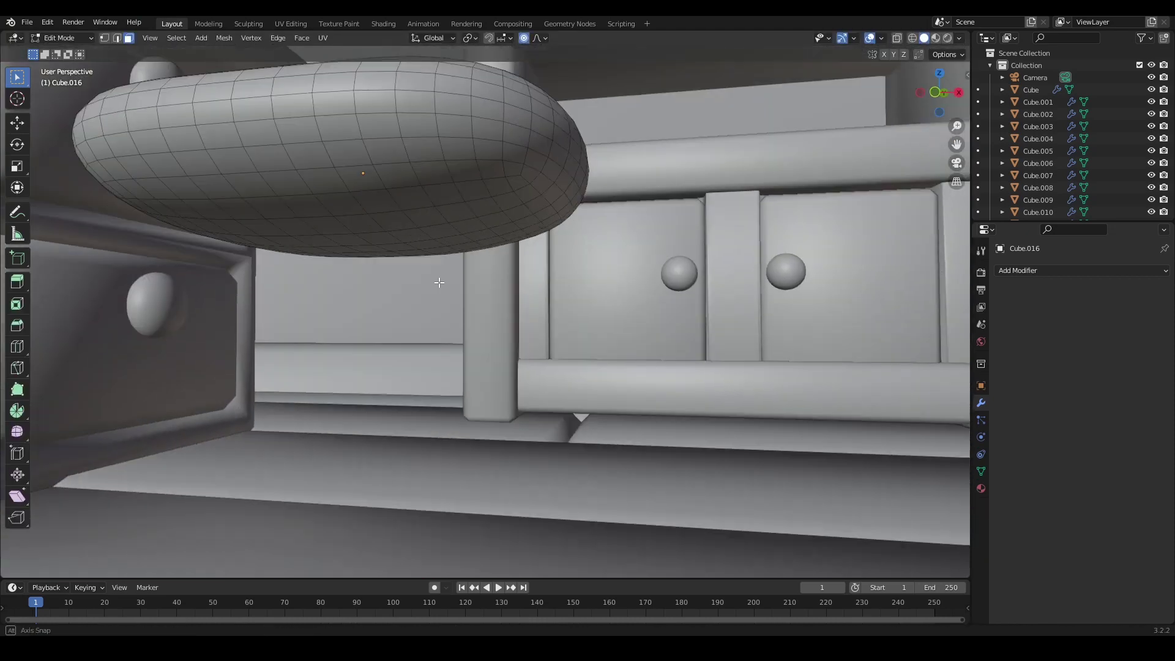
key(KP_Divide)
middle_drag(406, 220, 503, 282)
middle_drag(513, 330, 516, 433)
key(g)
key(z)
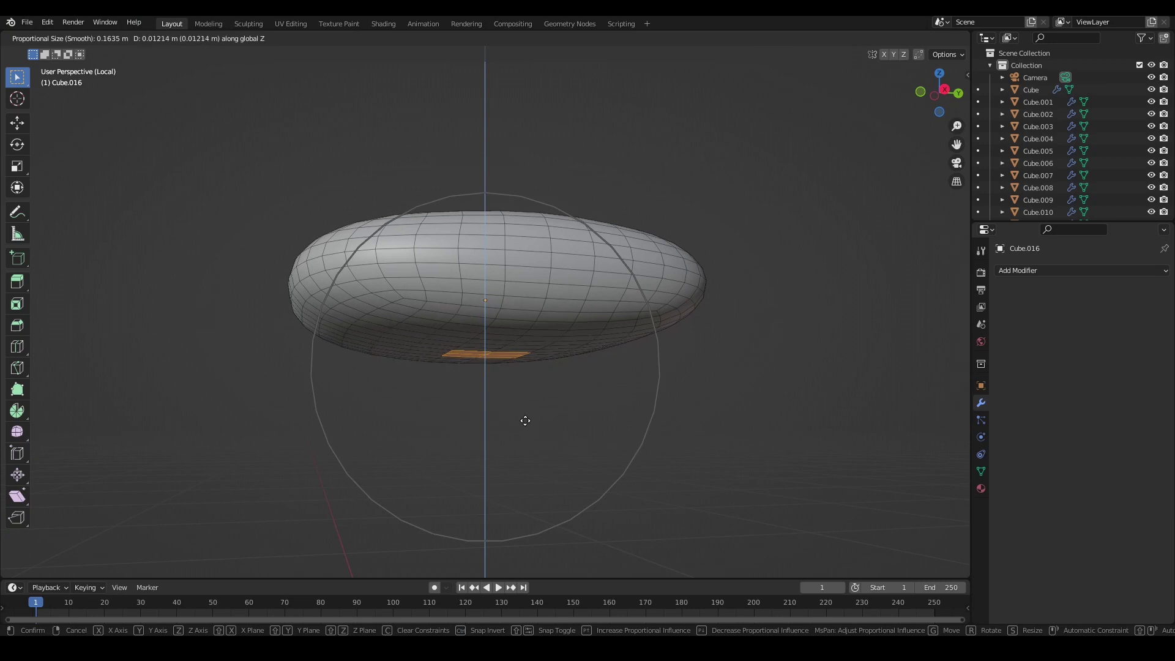
click(525, 420)
- Return to the full room view and reposition the backrest relative to the seat
key(Tab)
middle_drag(695, 446, 679, 421)
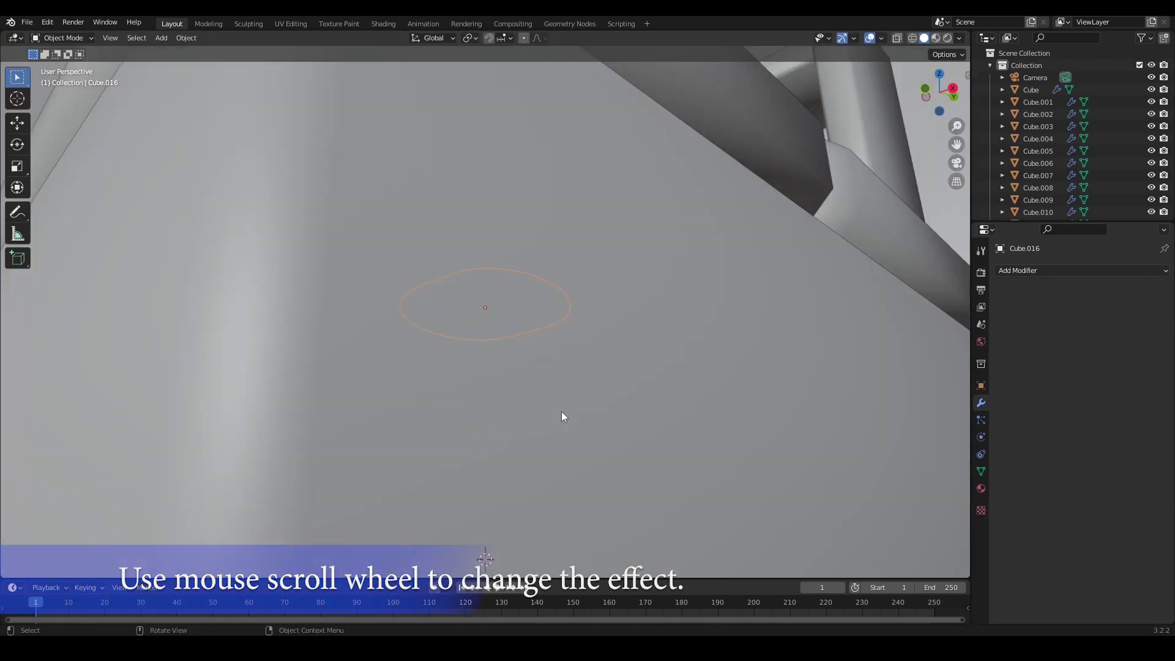
scroll(563, 416, down, 10)
middle_drag(596, 428, 668, 381)
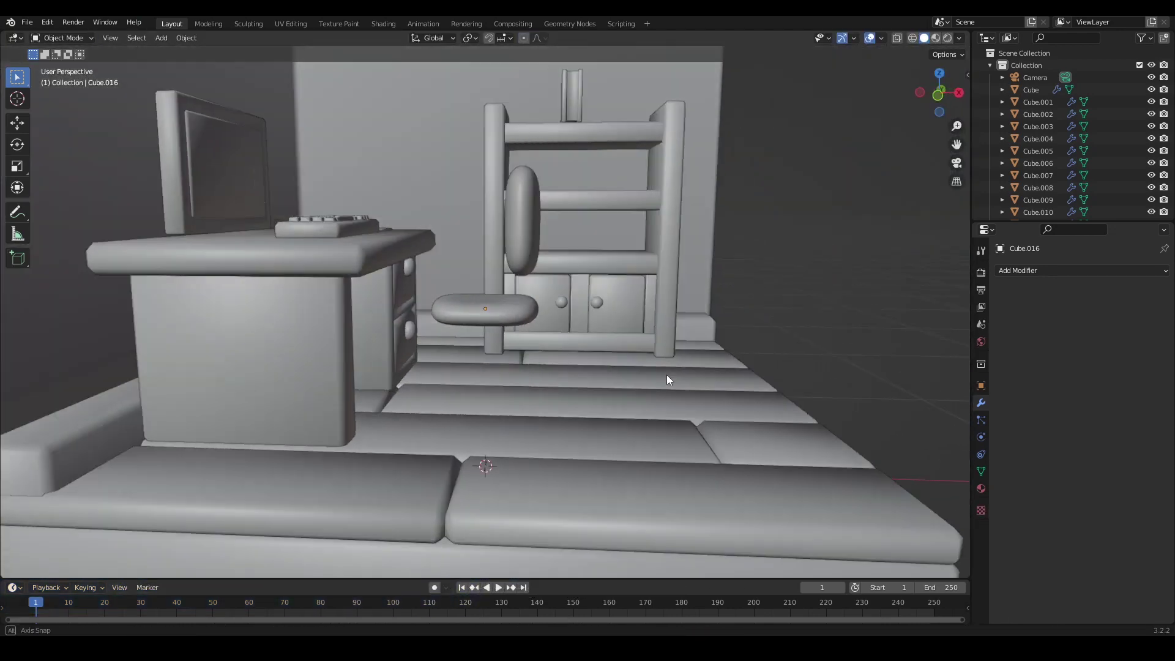
click(535, 257)
middle_drag(535, 257, 516, 285)
key(g)
click(570, 323)
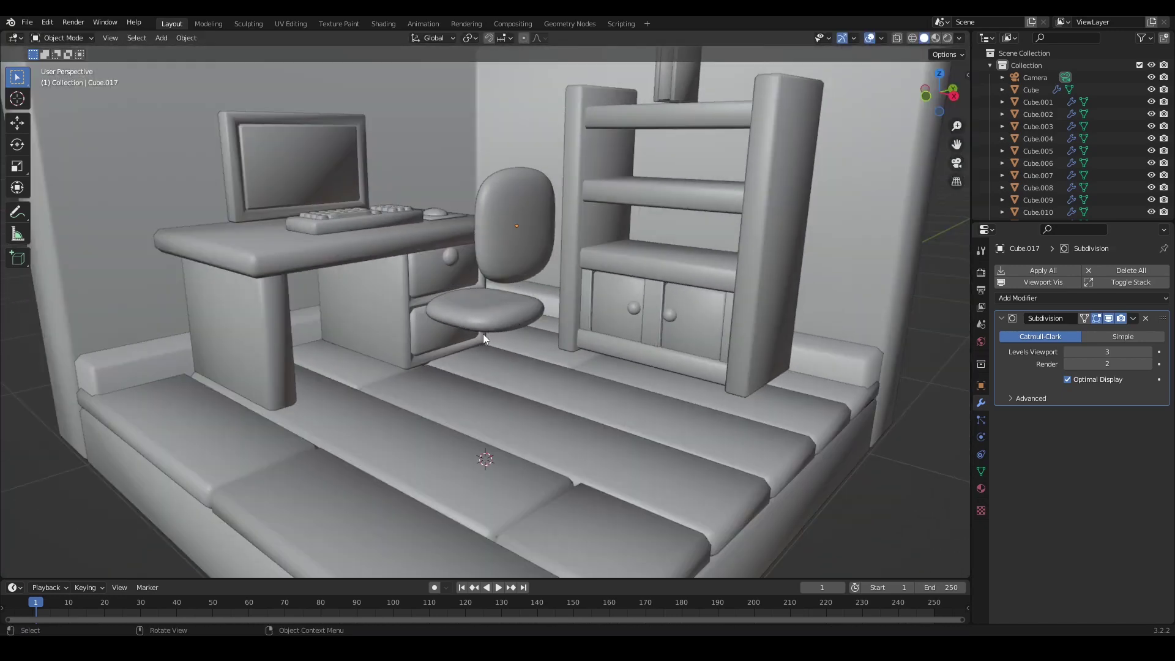
- Isolate the chair's seat and backrest in local view and select the seat
scroll(489, 352, up, 5)
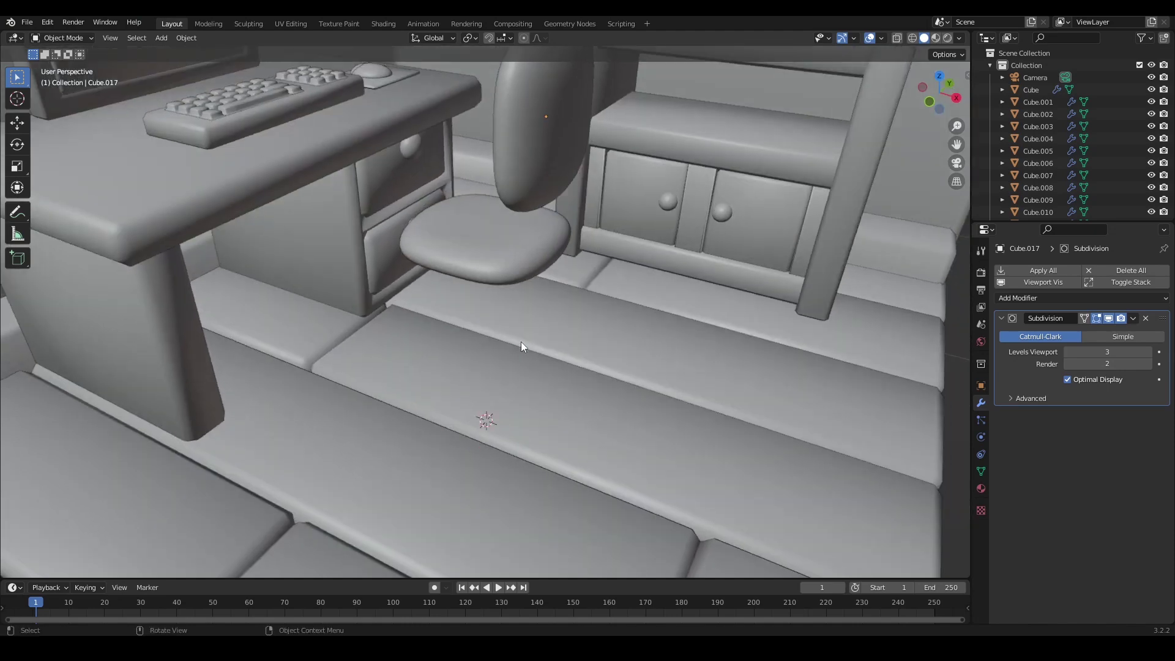
middle_drag(520, 341, 513, 248)
click(549, 160)
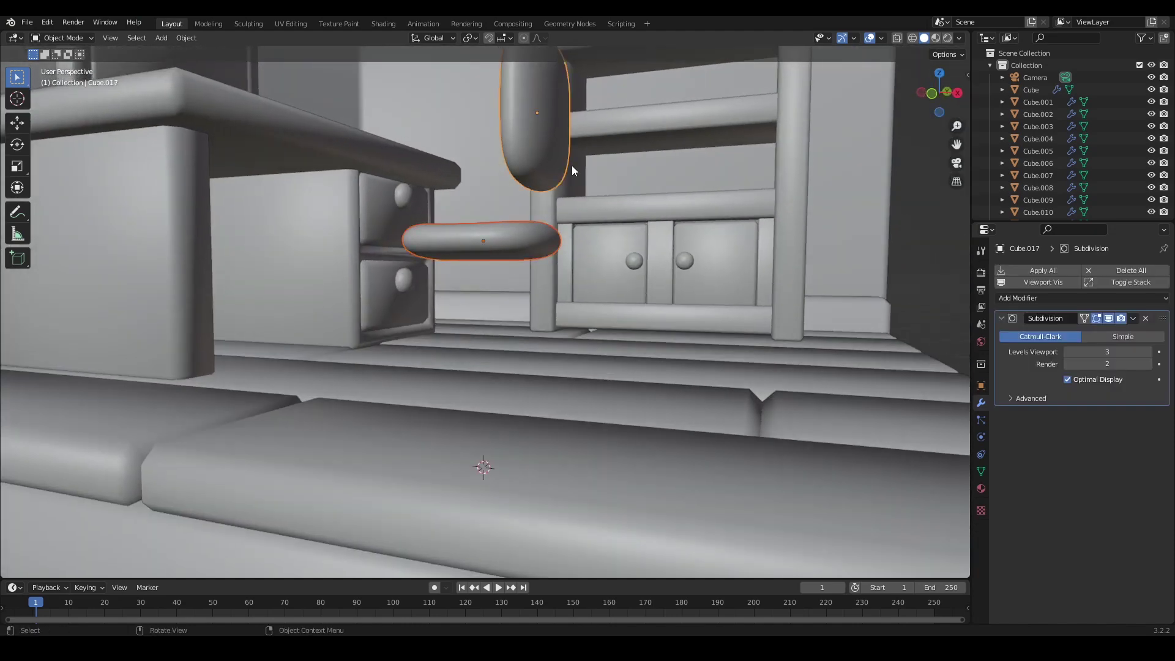
key(KP_Divide)
middle_drag(655, 302, 725, 321)
click(536, 441)
scroll(520, 422, up, 3)
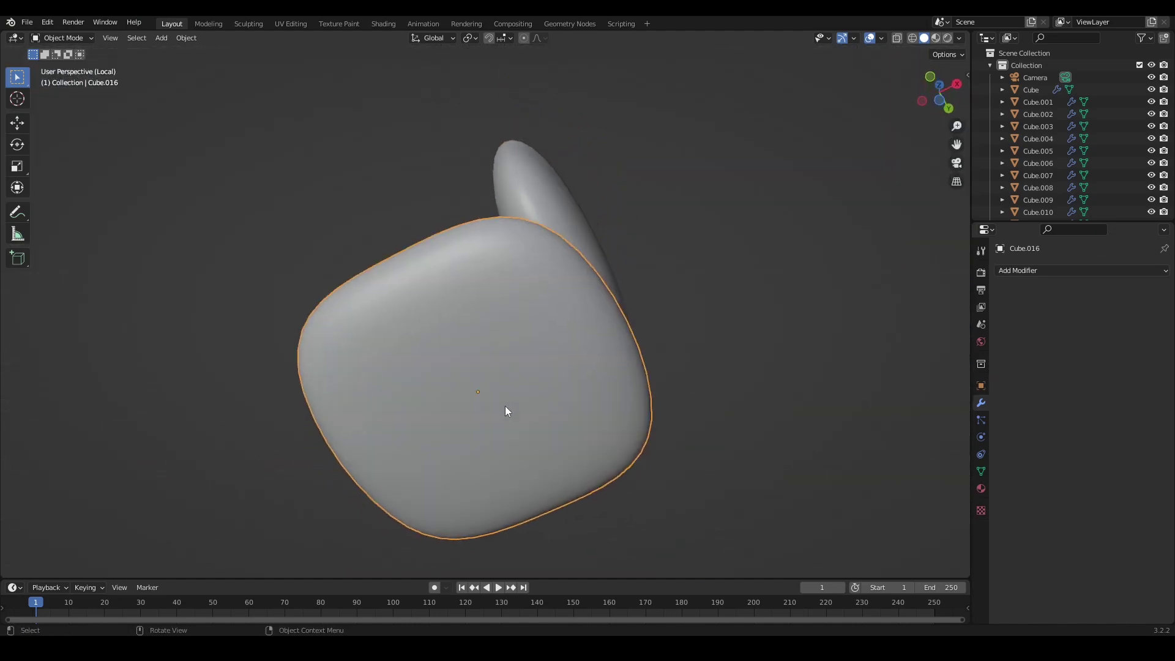
- Snap the 3D cursor to the selected centre vertex on the seat's underside
key(Tab)
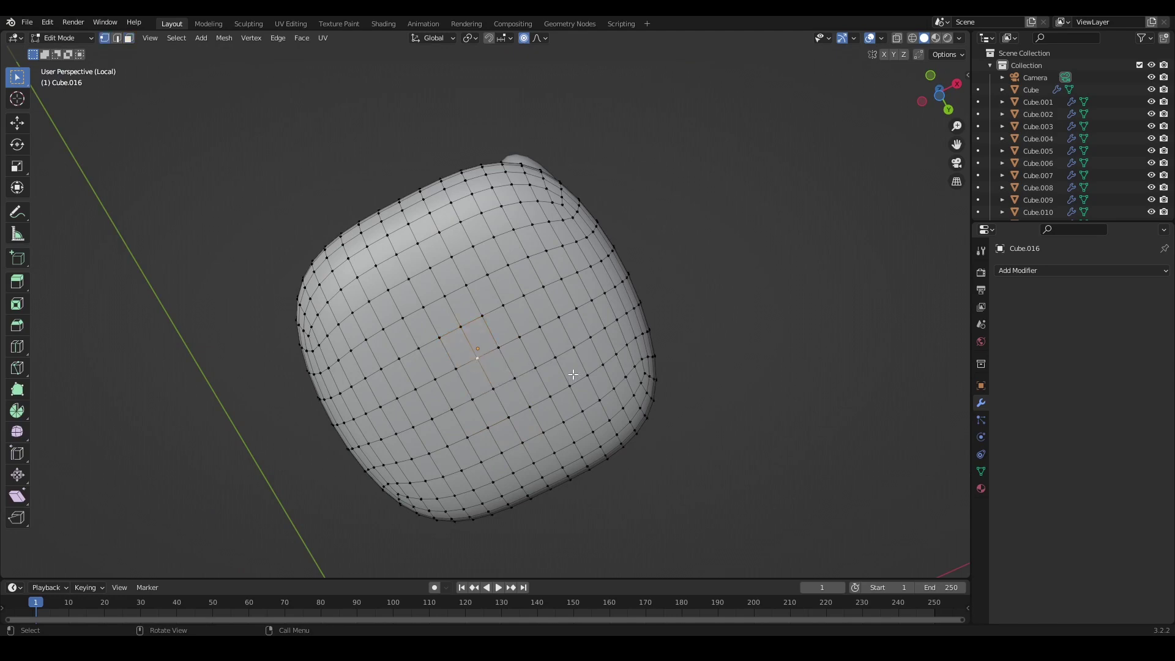
key(shift+s)
click(843, 427)
- Add a cylinder with 24 vertices at the 3D cursor inside the seat mesh
middle_drag(843, 427, 732, 294)
key(shift+a)
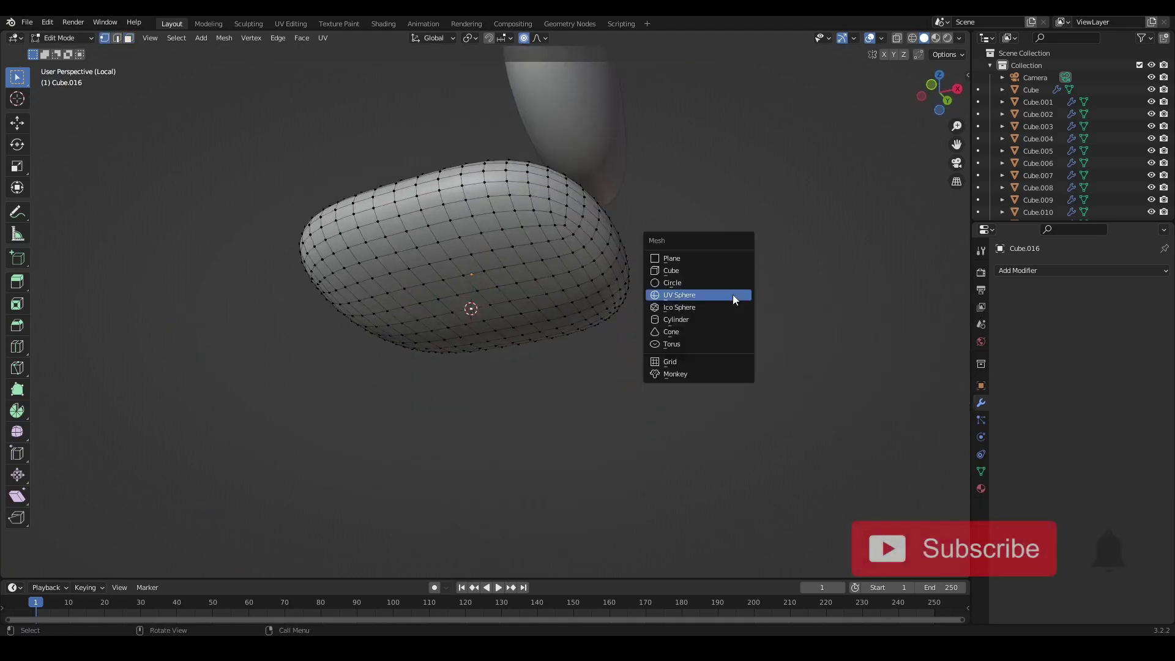
click(704, 319)
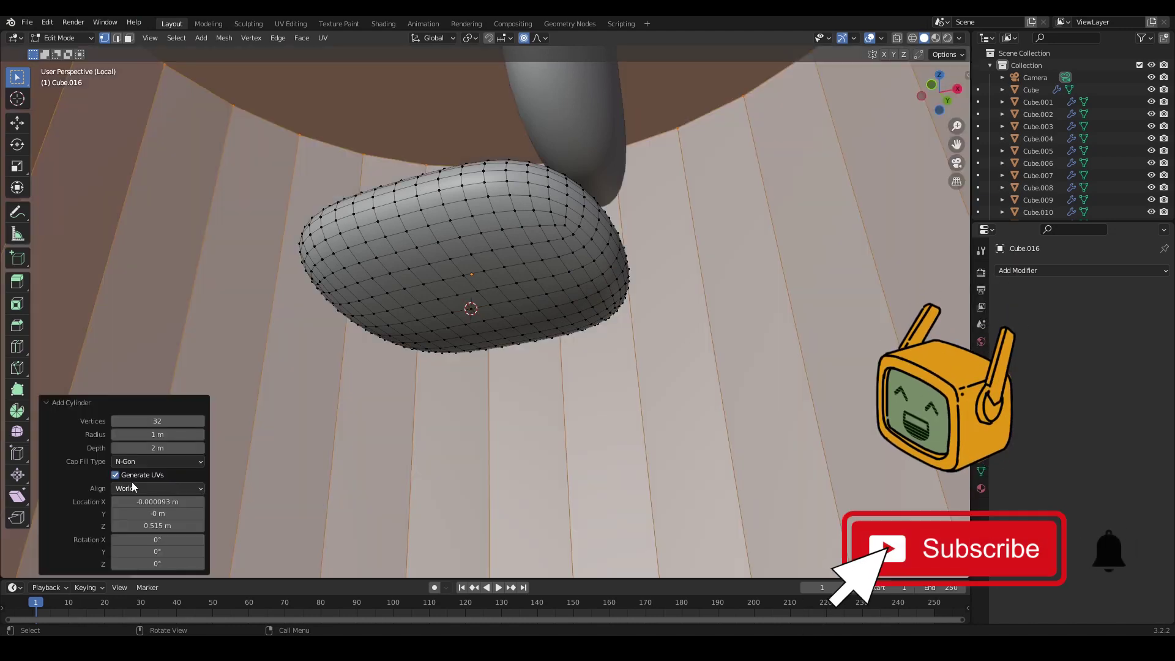
click(157, 421)
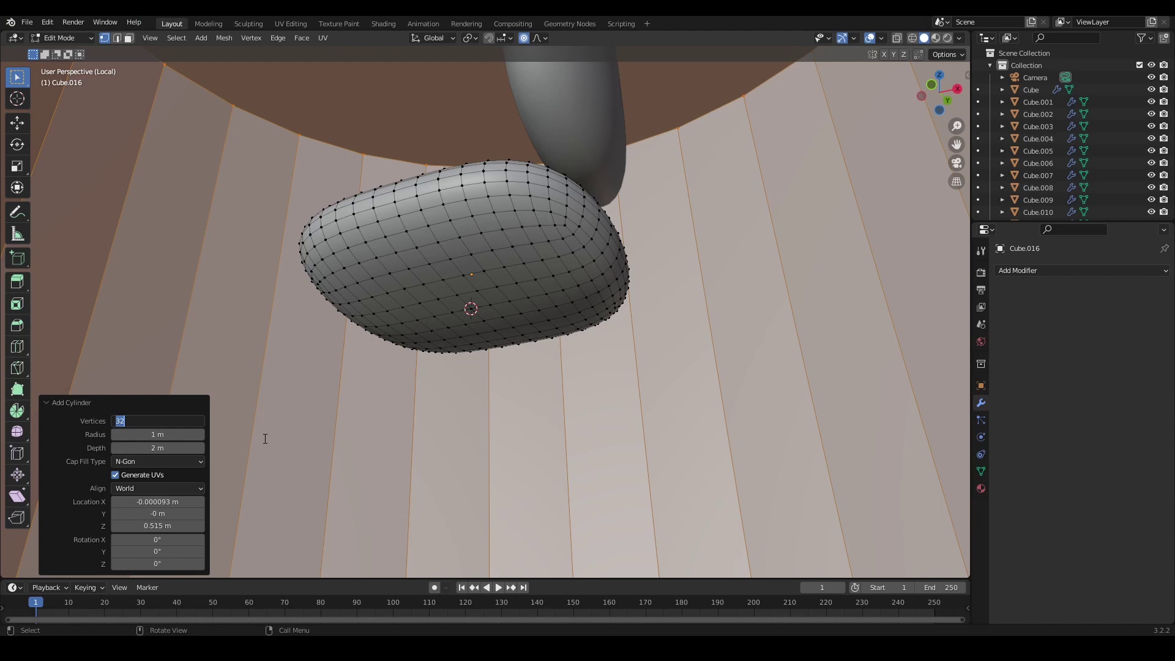
text(24)
key(Return)
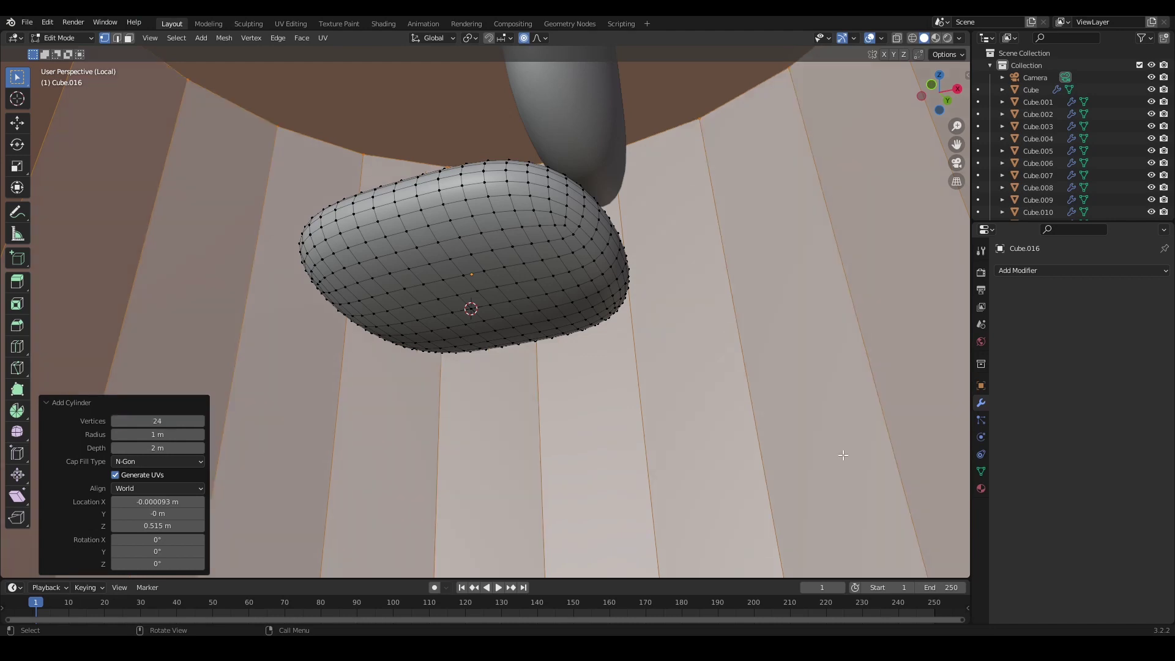
- Scale the cylinder down in stages, ending with factors of 0.376 and 0.189, to form a small collar under the seat
key(s)
click(712, 408)
key(s)
click(616, 396)
key(s)
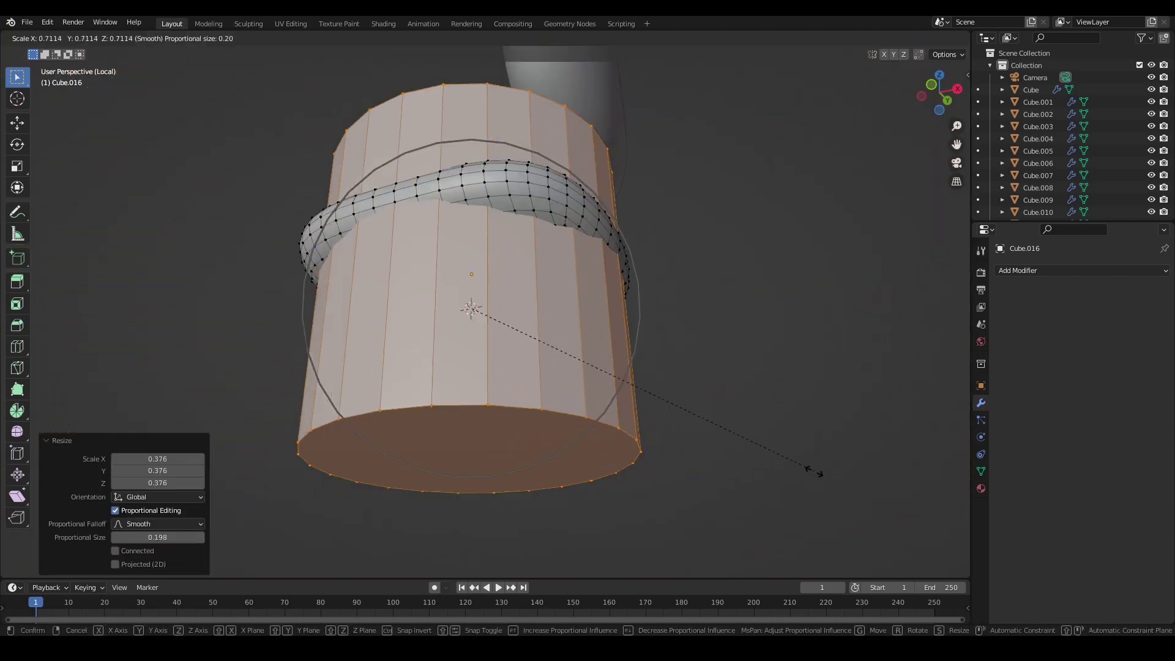
click(574, 343)
middle_drag(574, 343, 580, 373)
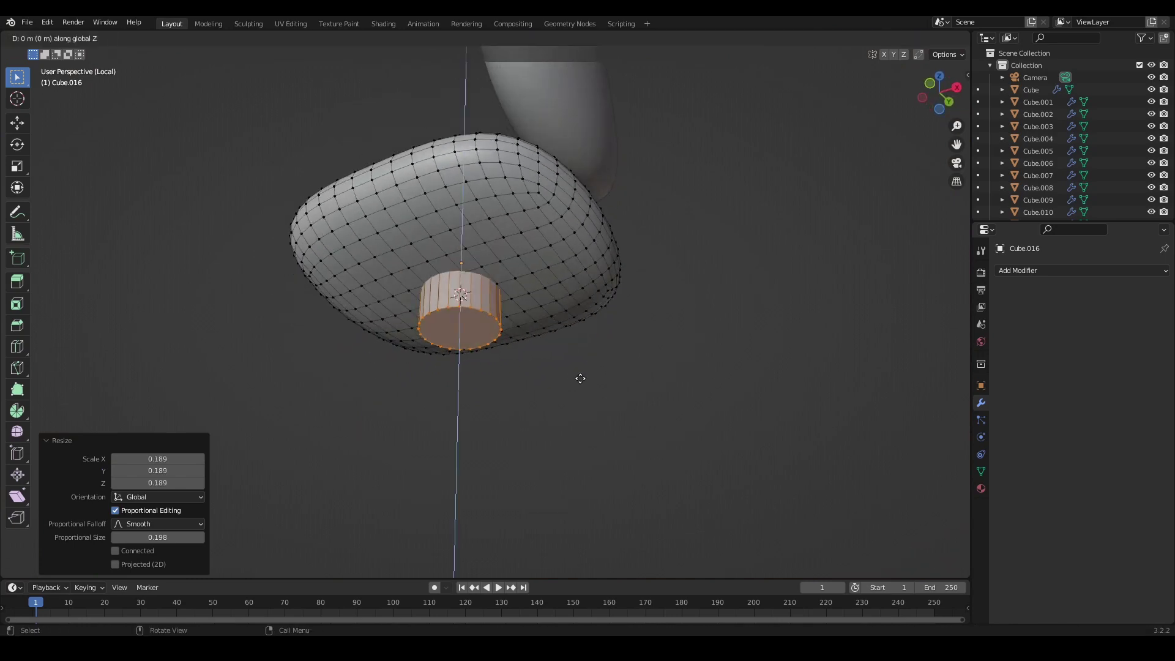
click(577, 435)
key(s)
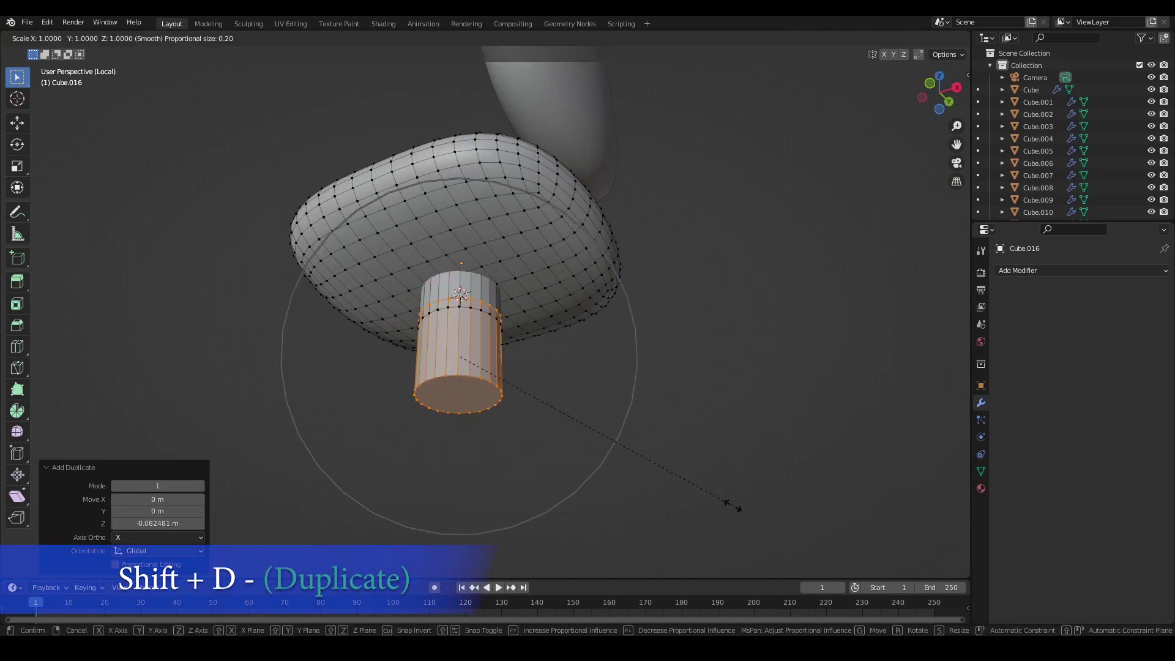
right_click(732, 506)
key(ctrl+z)
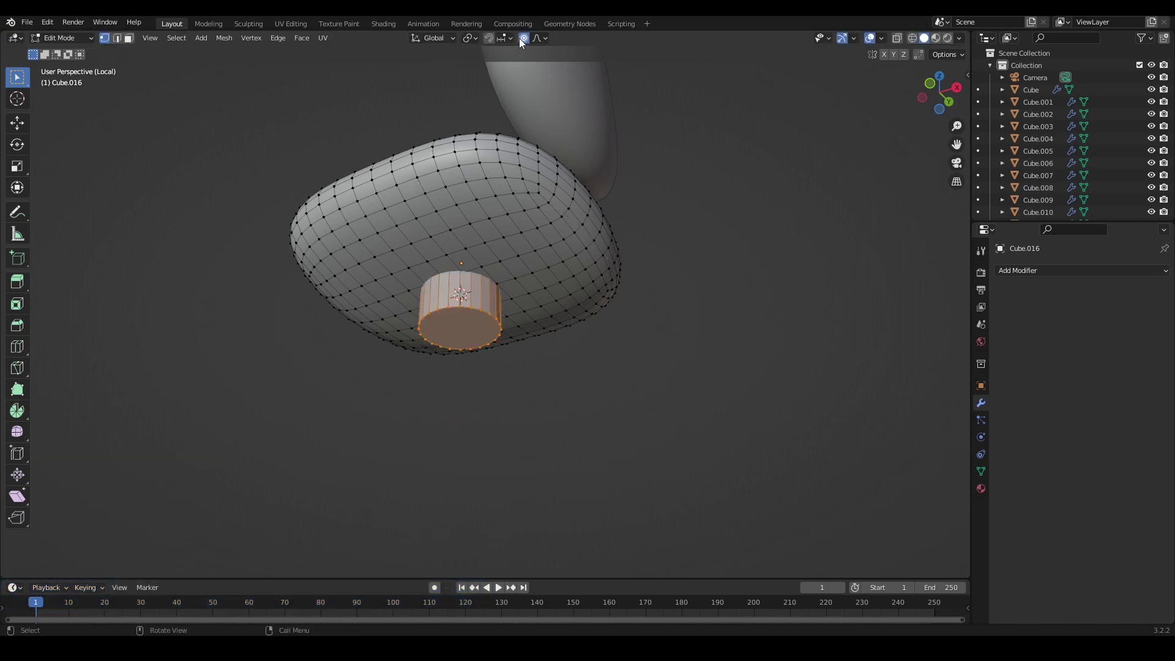
- With proportional editing off, duplicate the collar cylinder, scale the copy to 0.841 and lower it along Z
key(g)
right_click(536, 452)
key(shift+d)
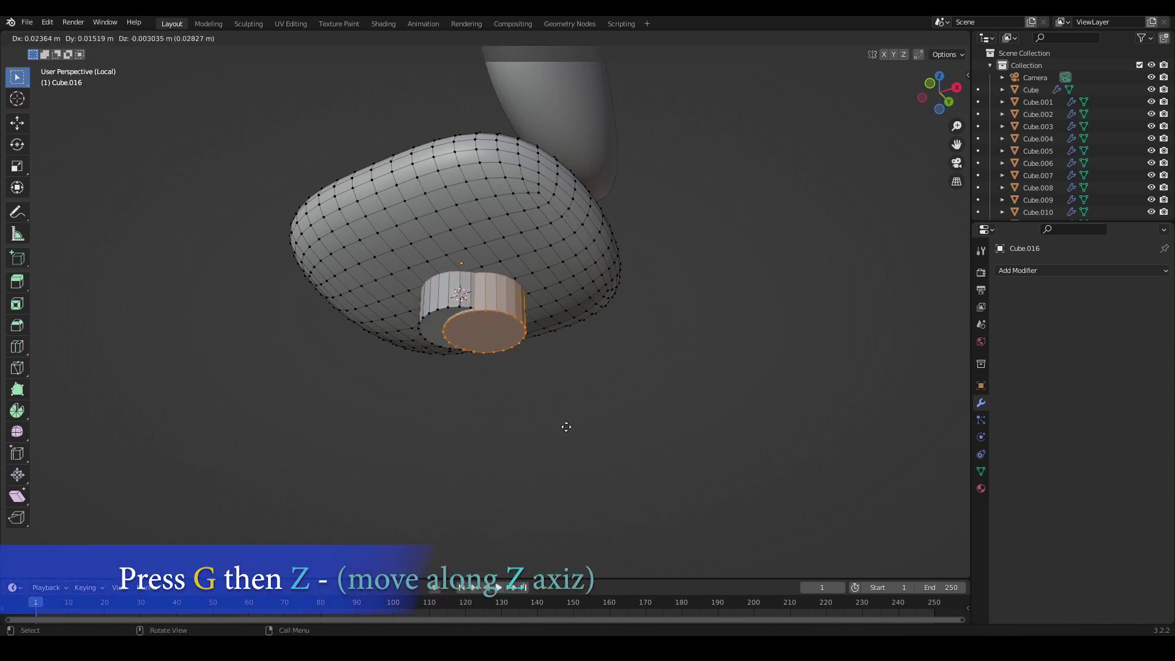
right_click(564, 427)
key(g)
key(z)
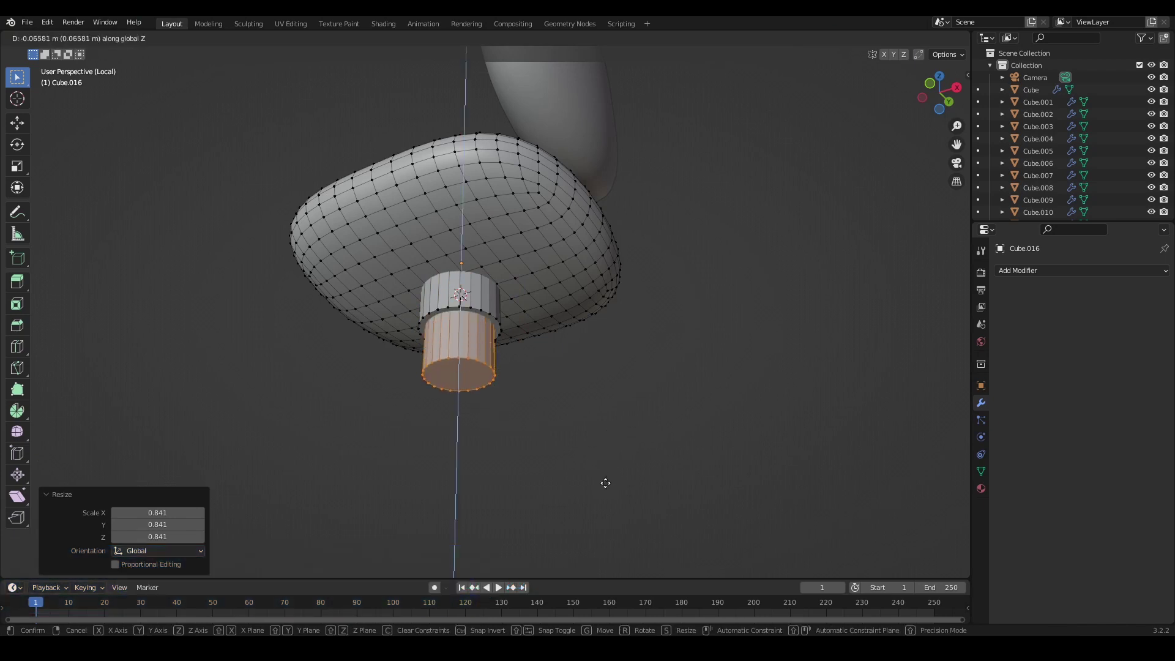
click(605, 497)
- Scale the duplicated cylinder to 0.739 and raise it about 0.032 m along Z into the collar
key(s)
click(570, 459)
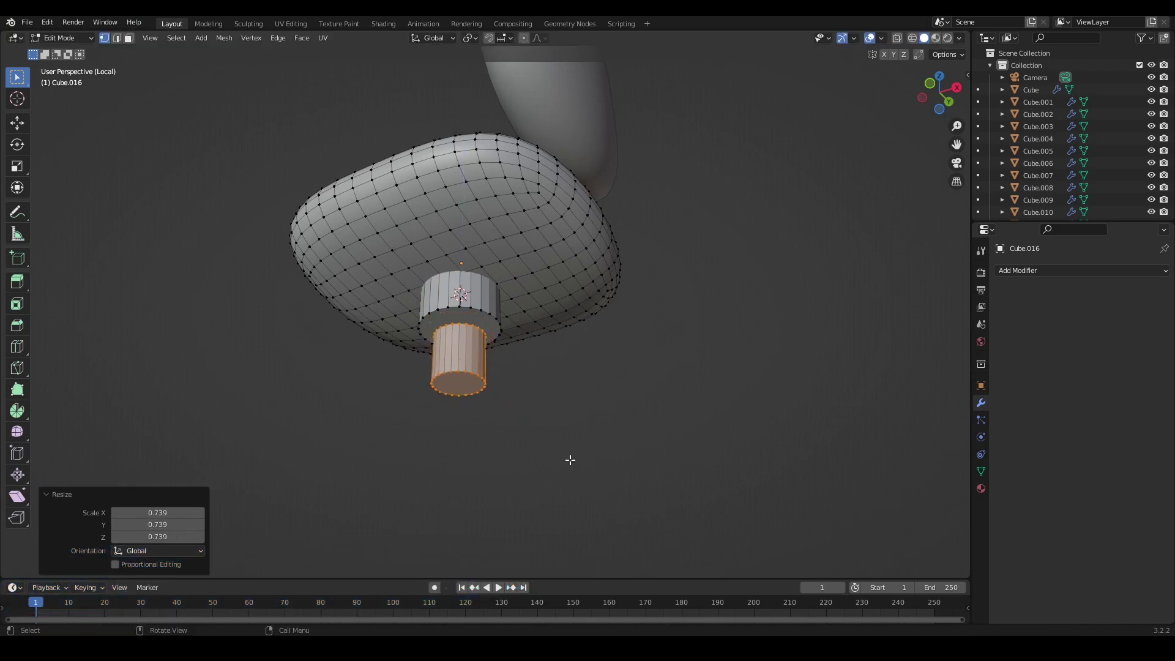
key(g)
key(z)
click(569, 435)
- Stretch the narrow cylinder along Z by a factor of about 4.8 and lower it about 0.074 m to form the column
scroll(569, 428, down, 5)
mouse_move(560, 380)
middle_down()
mouse_move(577, 414)
mouse_move(562, 371)
middle_up()
scroll(562, 371, up, 3)
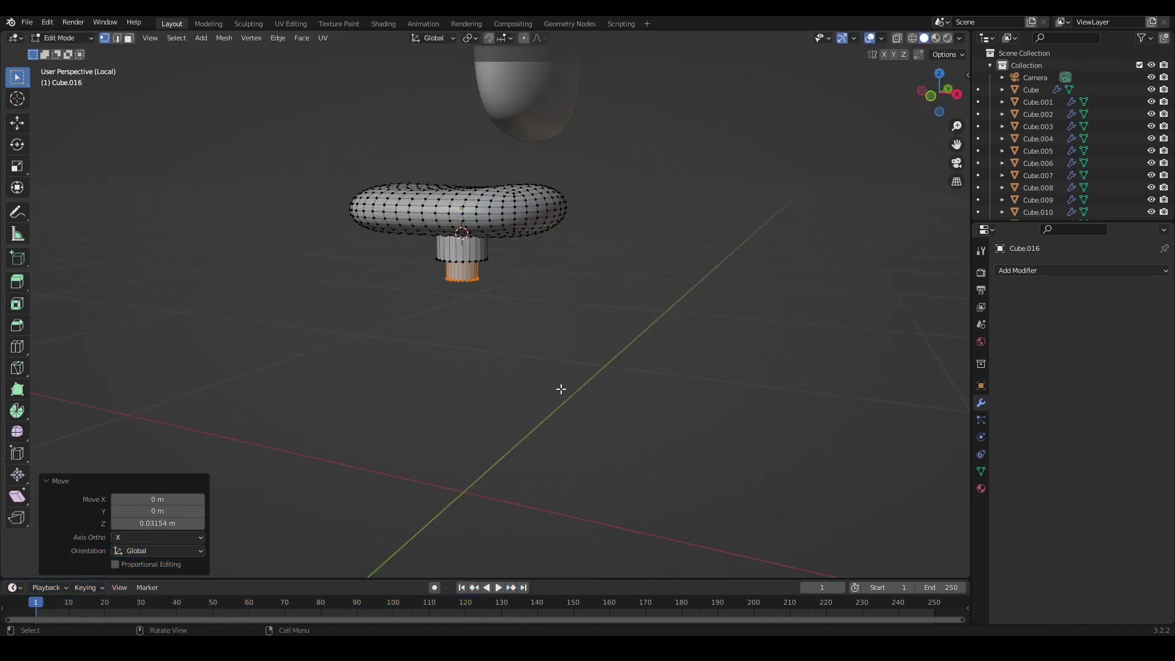
key(s)
key(z)
click(649, 530)
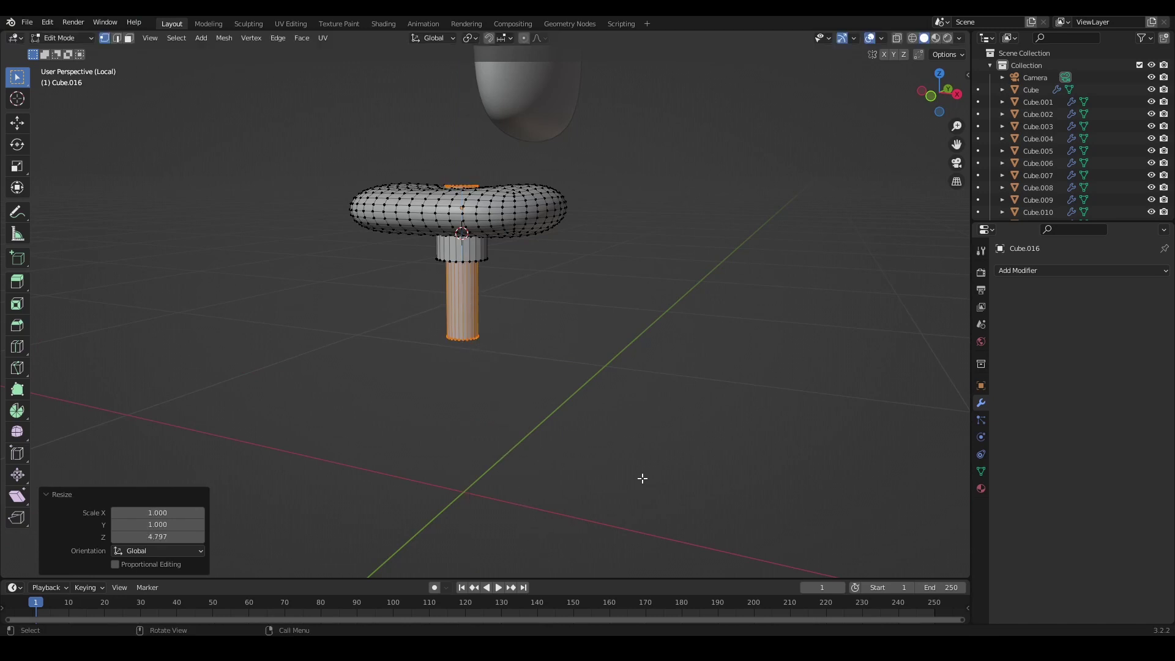
key(g)
key(z)
click(634, 516)
- Return to Object Mode and apply smooth shading to the seat with its column
middle_drag(566, 485, 567, 440)
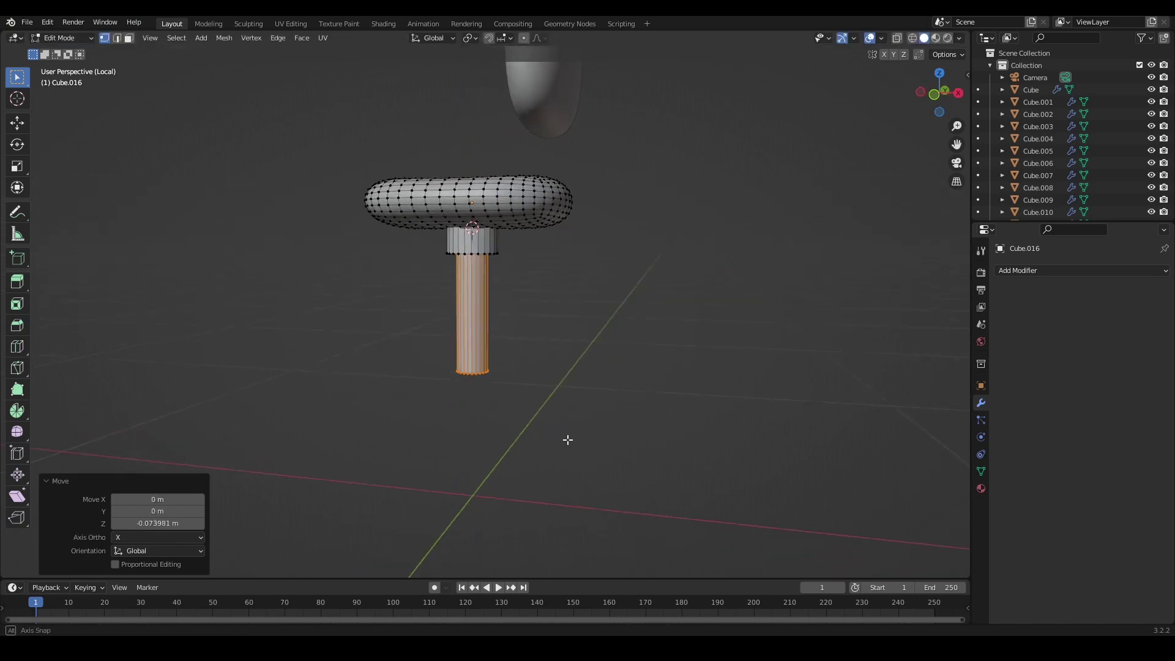
key(Tab)
right_click(479, 332)
click(475, 329)
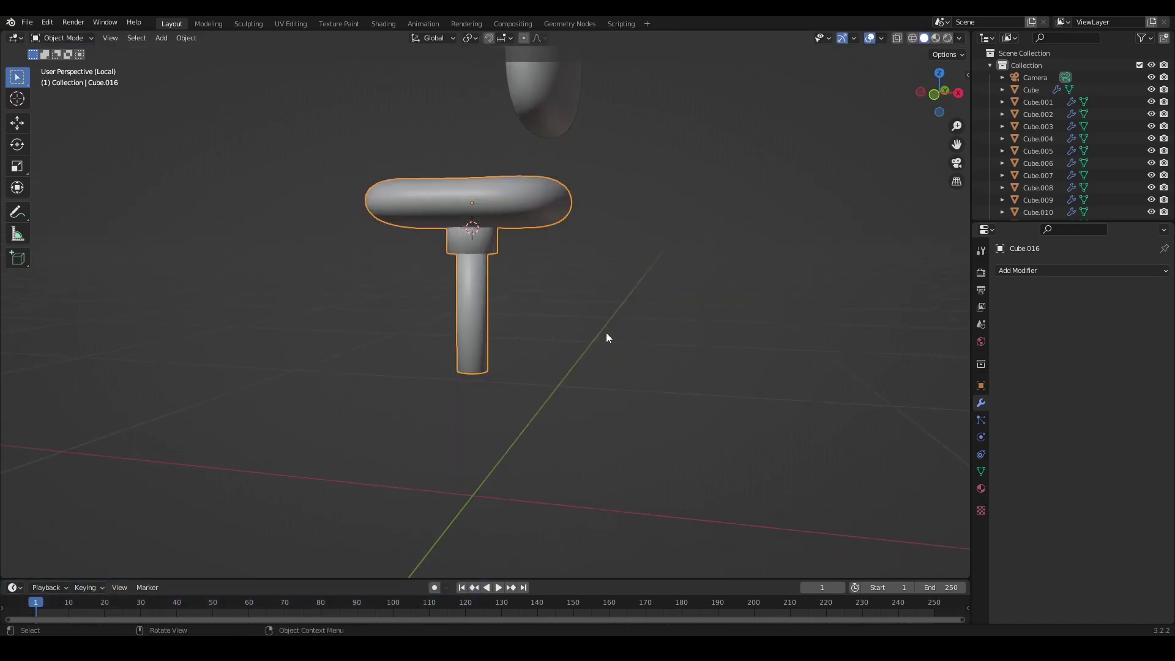
scroll(446, 278, up, 4)
- Try adding a loop cut near the lower edge of the collar, then undo it
key(Tab)
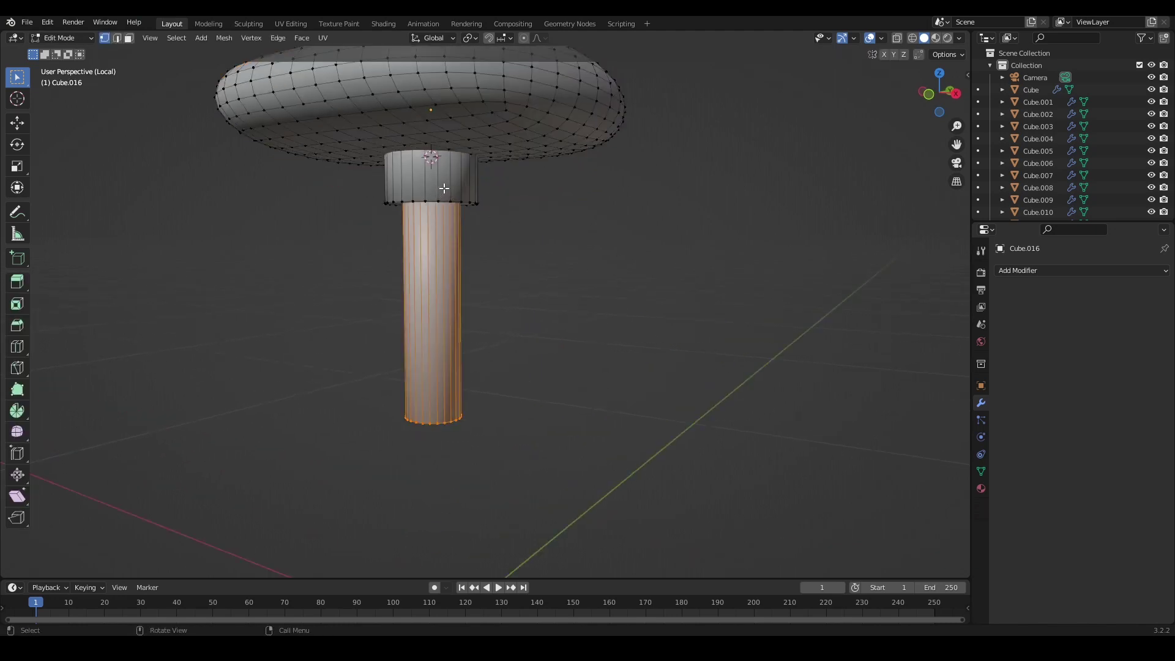
key(ctrl+r)
click(453, 190)
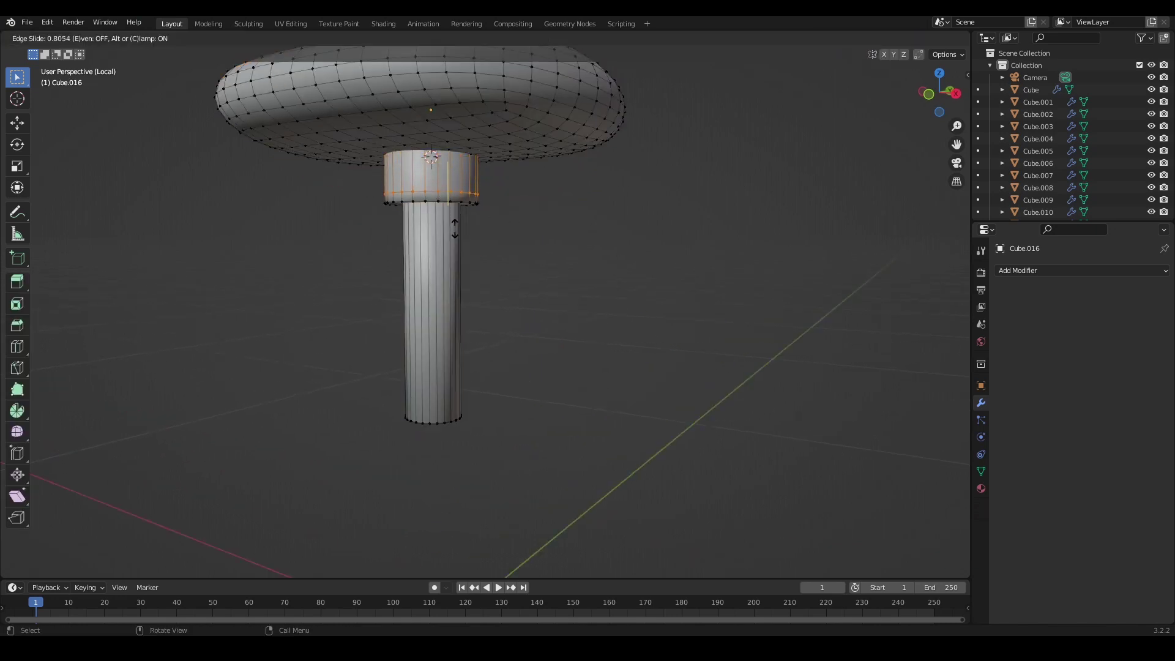
click(454, 229)
key(ctrl+z)
- Inset the collar's bottom face by about 0.007 m and bevel the collar's lower edge loop
middle_drag(468, 199, 473, 154)
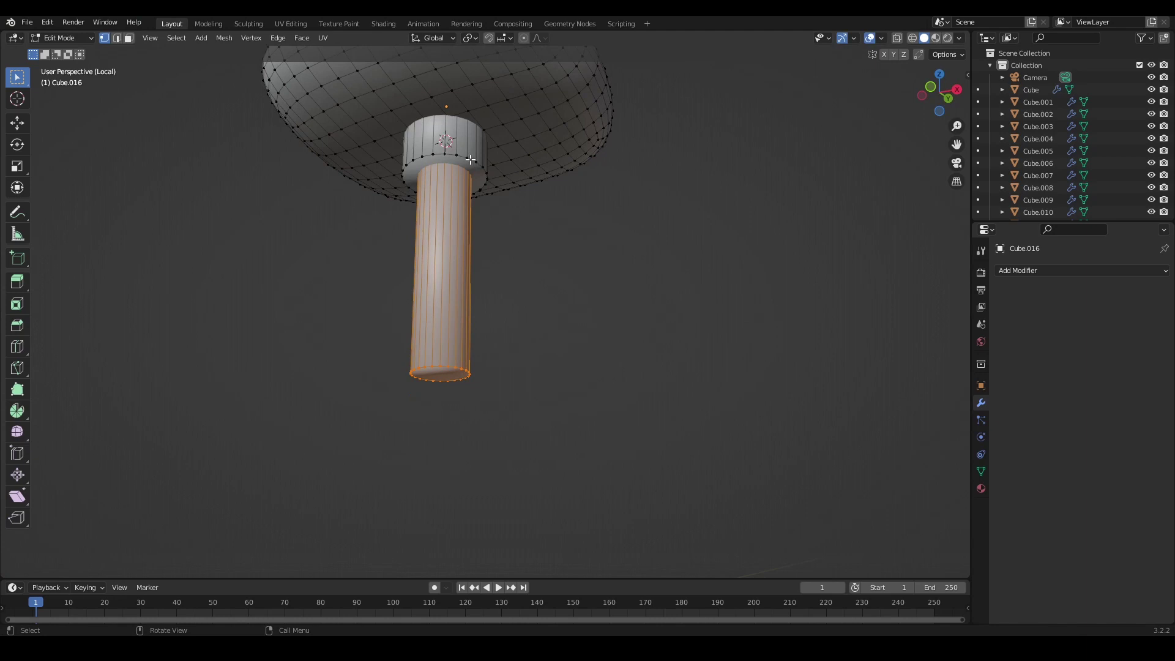
alt+click(477, 170)
key(i)
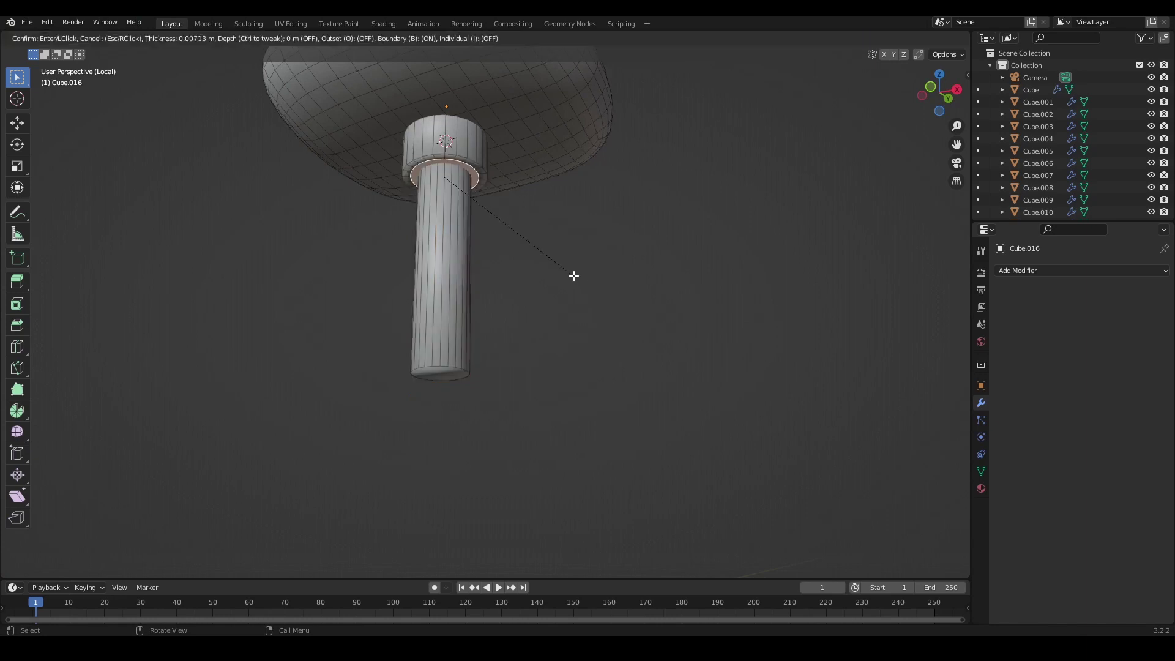
click(570, 271)
alt+click(473, 163)
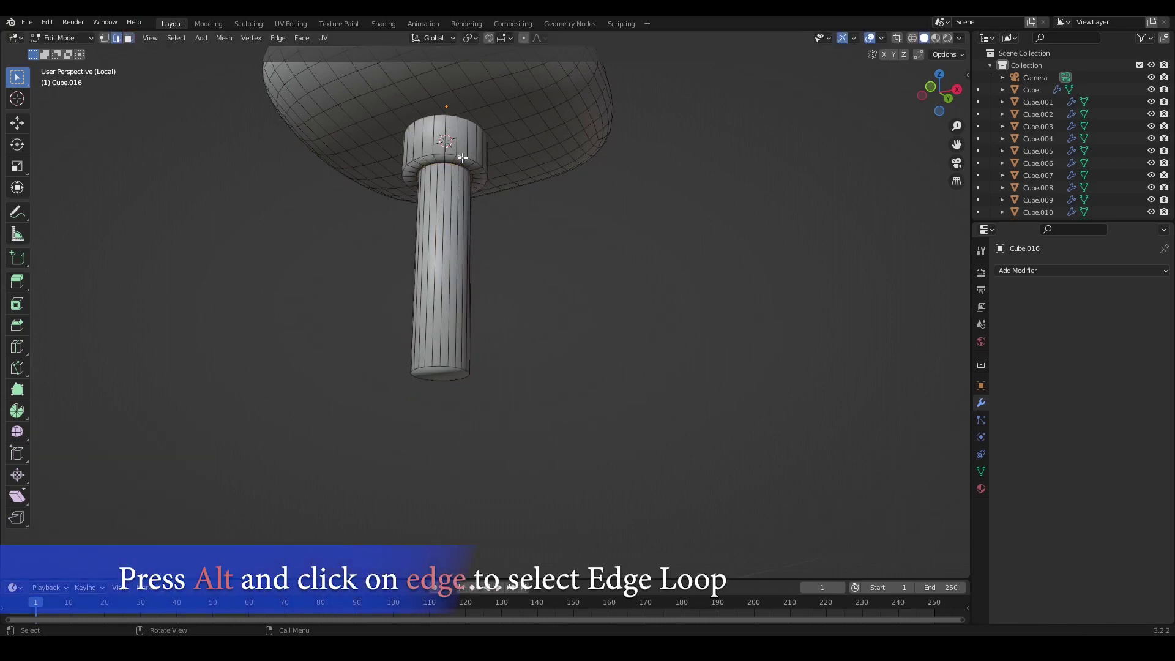
key(ctrl+b)
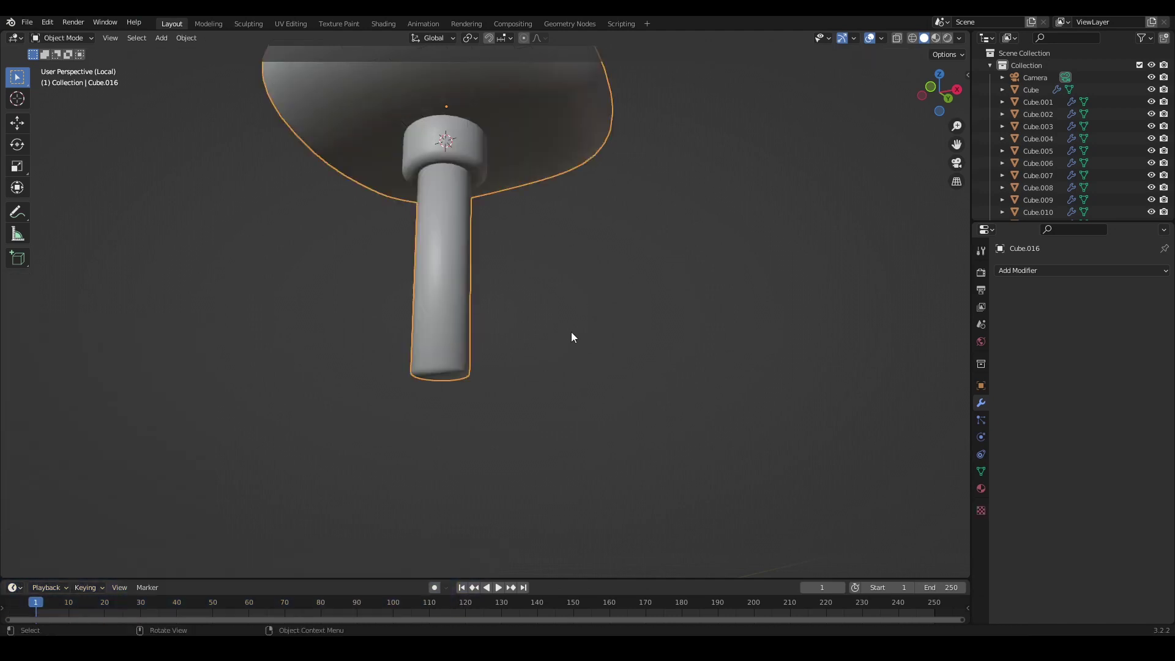
- Duplicate the linked collar geometry and move the copy about 0.258 m down along Z to the column's lower end
middle_drag(571, 336, 551, 337)
scroll(551, 337, down, 4)
middle_drag(551, 337, 463, 341)
scroll(508, 357, down, 4)
scroll(581, 303, up, 3)
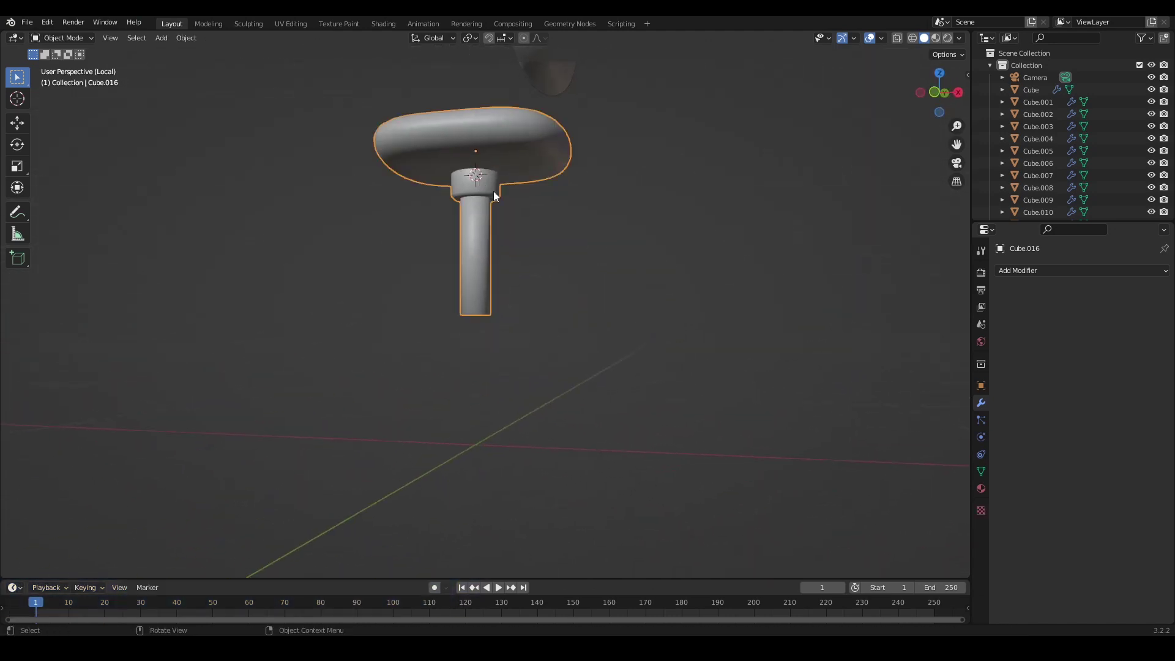
key(Tab)
mouse_move(494, 195)
middle_down()
mouse_move(487, 200)
mouse_move(491, 182)
middle_up()
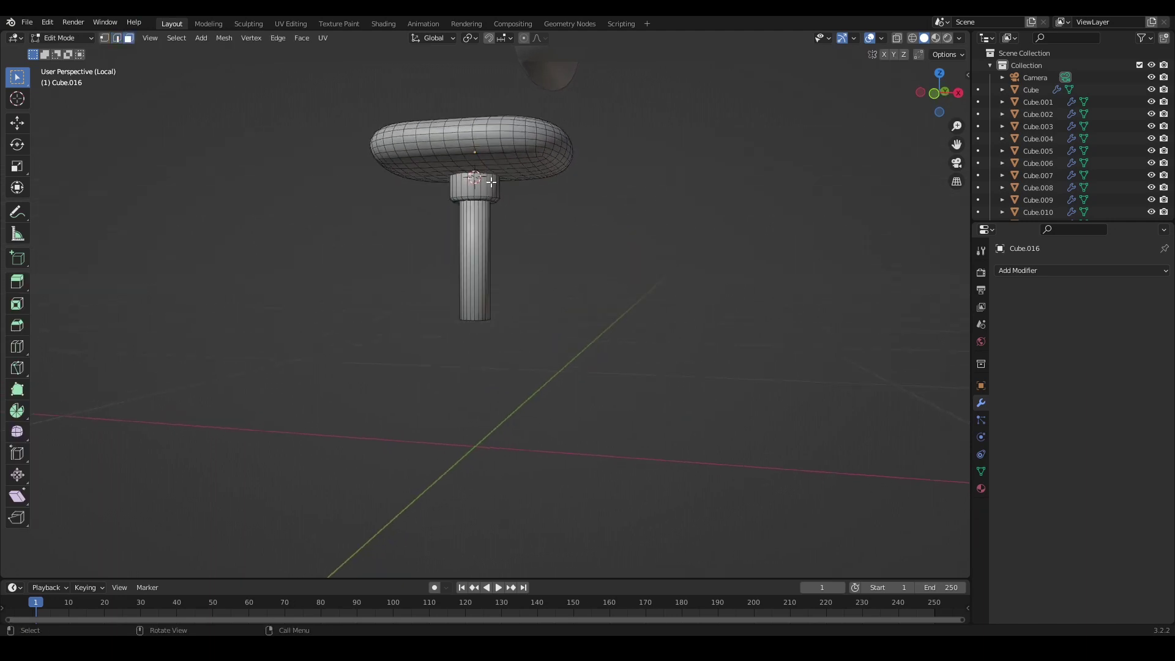
key(l)
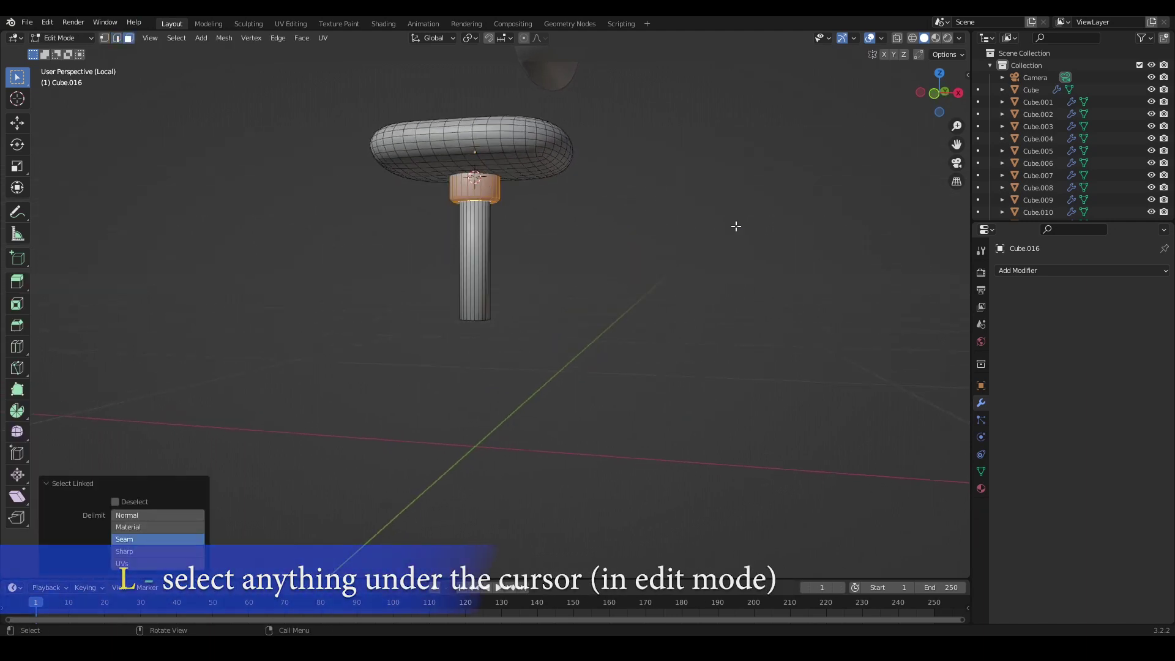
key(ctrl+z)
key(l)
key(ctrl+z)
key(l)
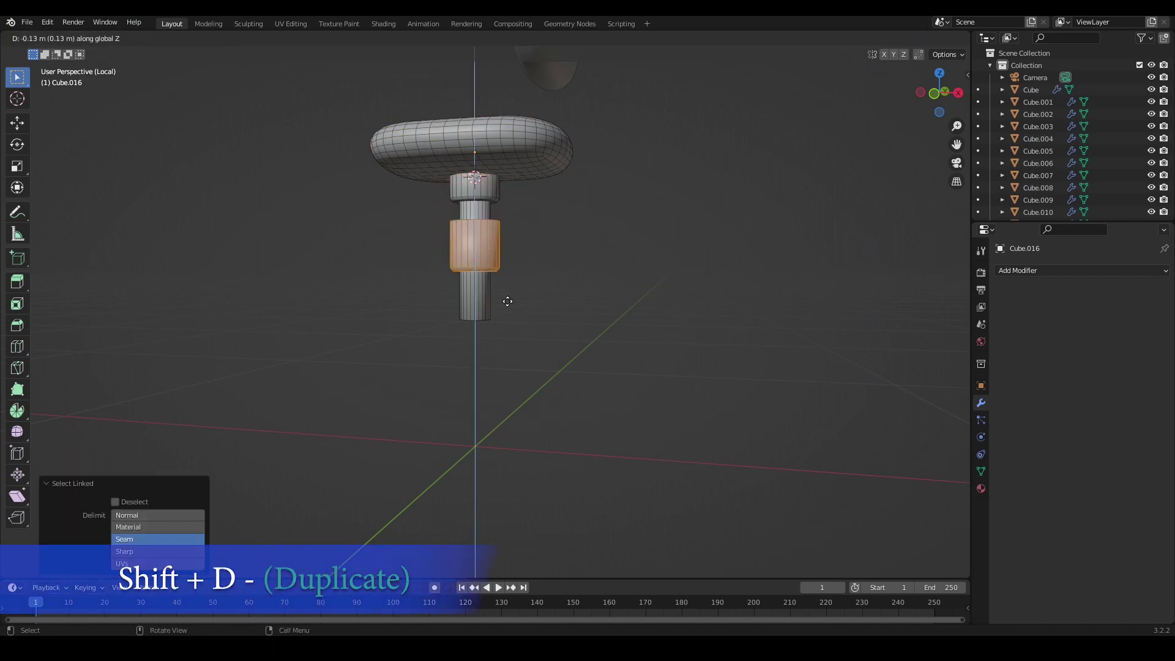
click(500, 364)
- Rotate the duplicated collar 180° about the Y axis and raise it about 0.057 m along Z
key(r)
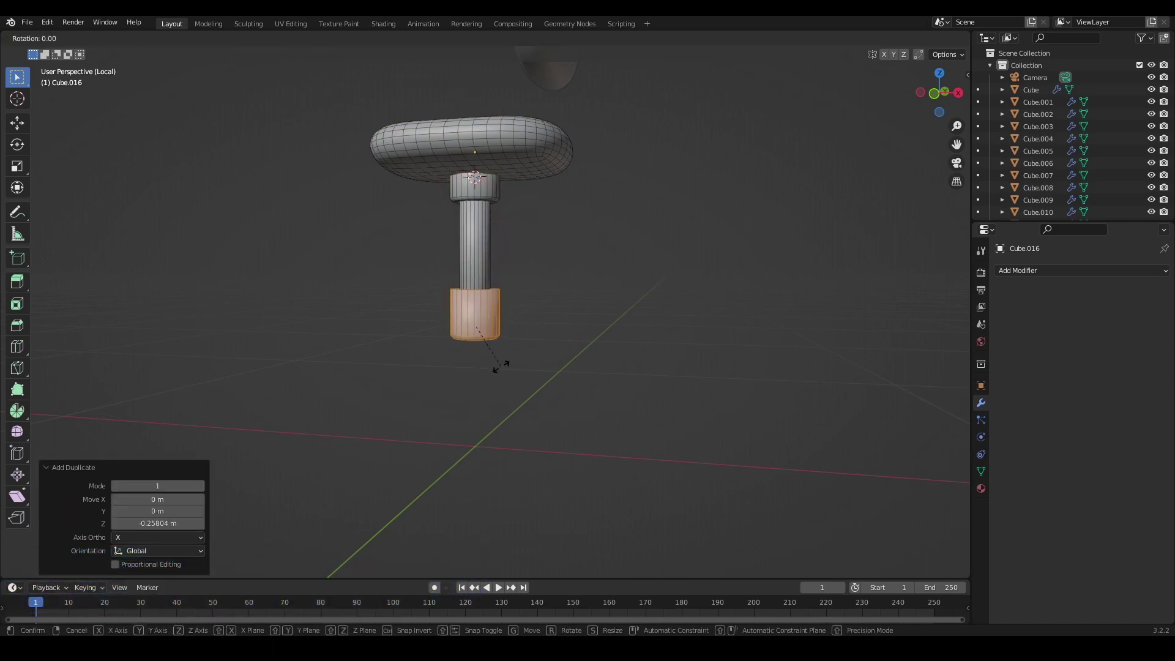
text(y)
text(180)
key(Return)
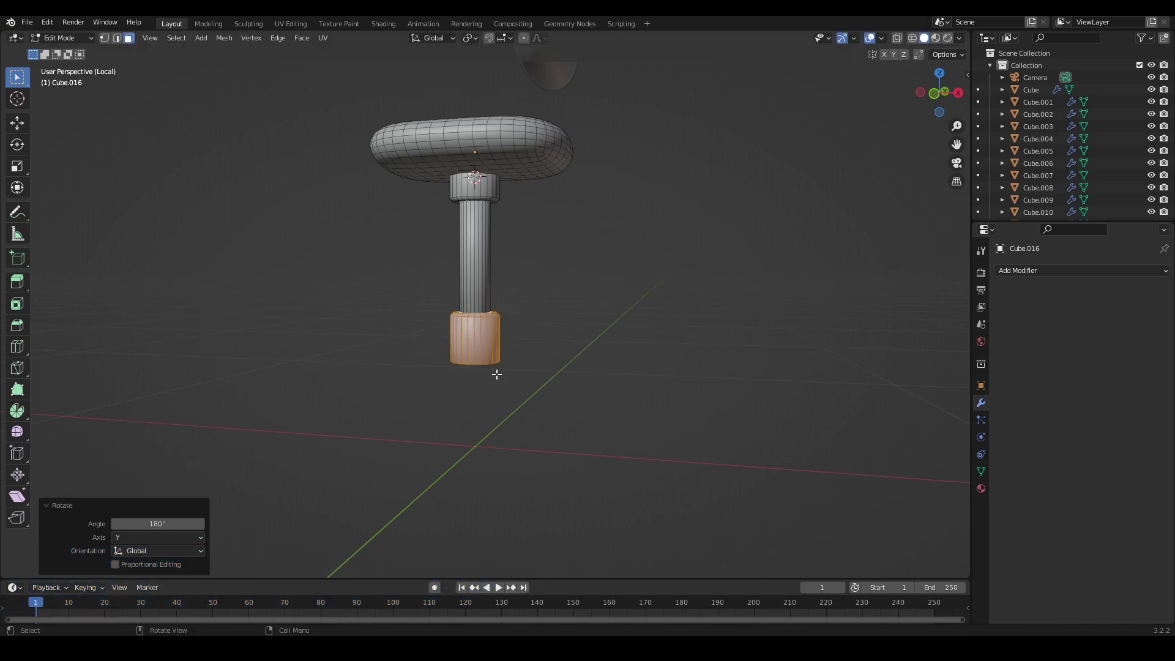
key(g)
key(z)
click(495, 344)
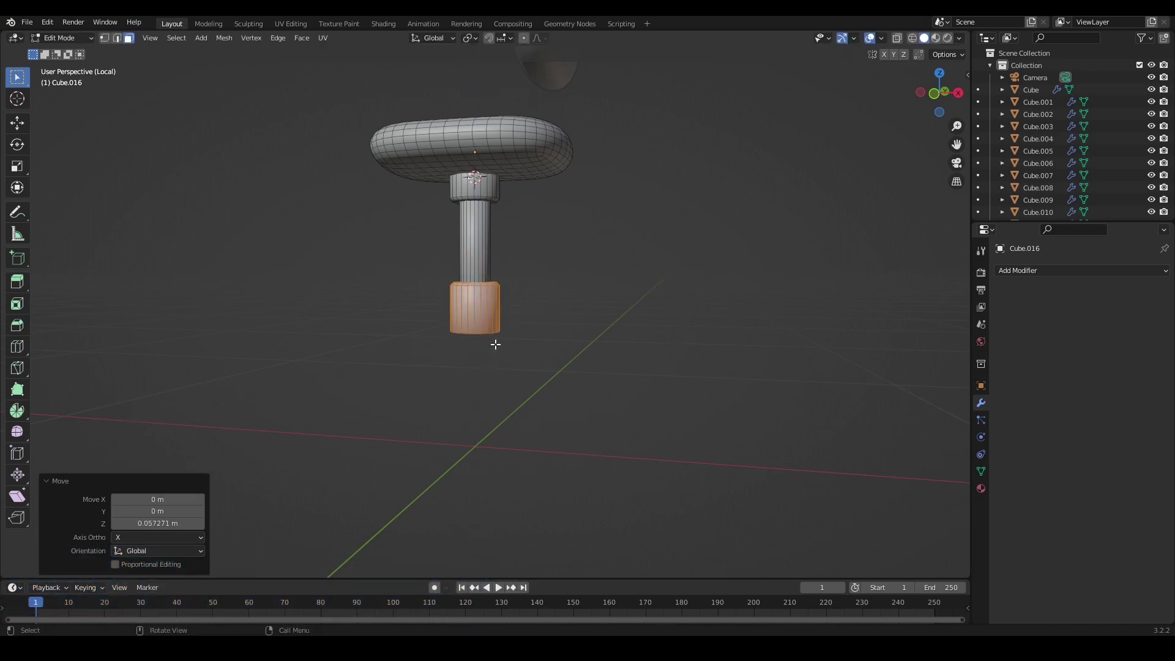
- Shorten the lower collar along Z by a factor of 0.742
key(s)
key(z)
click(528, 385)
- Inset the lower collar's bottom face by about 0.01 m, inset it again, and merge the inner vertices at center
middle_drag(528, 385, 483, 285)
scroll(474, 279, up, 5)
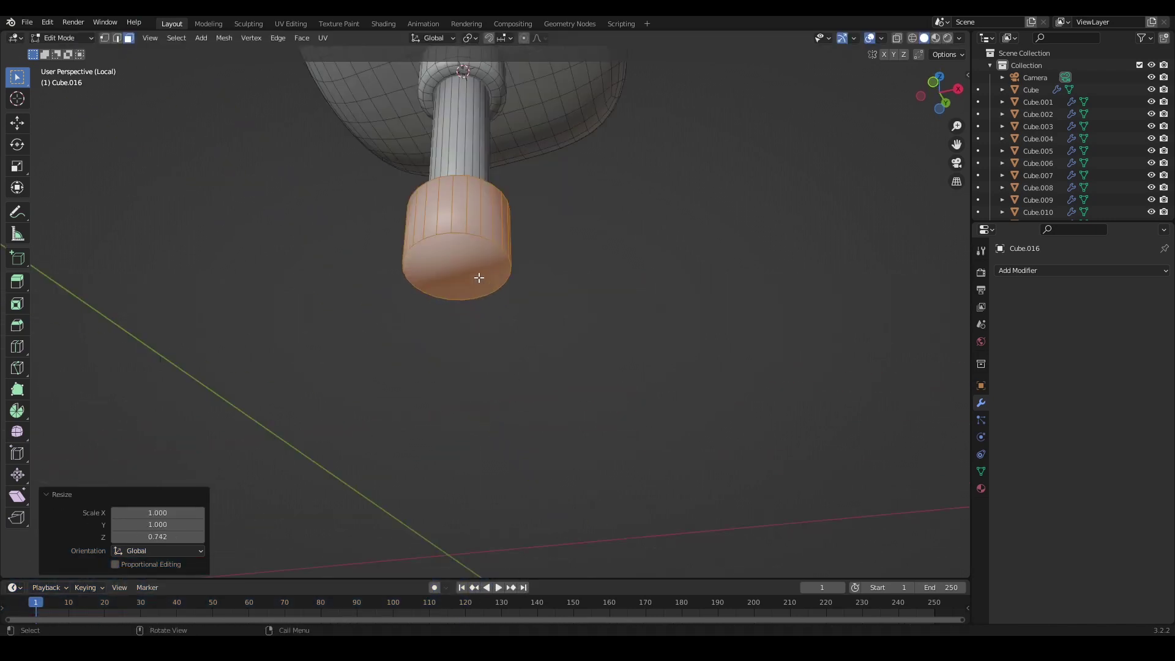
click(478, 276)
key(i)
click(572, 362)
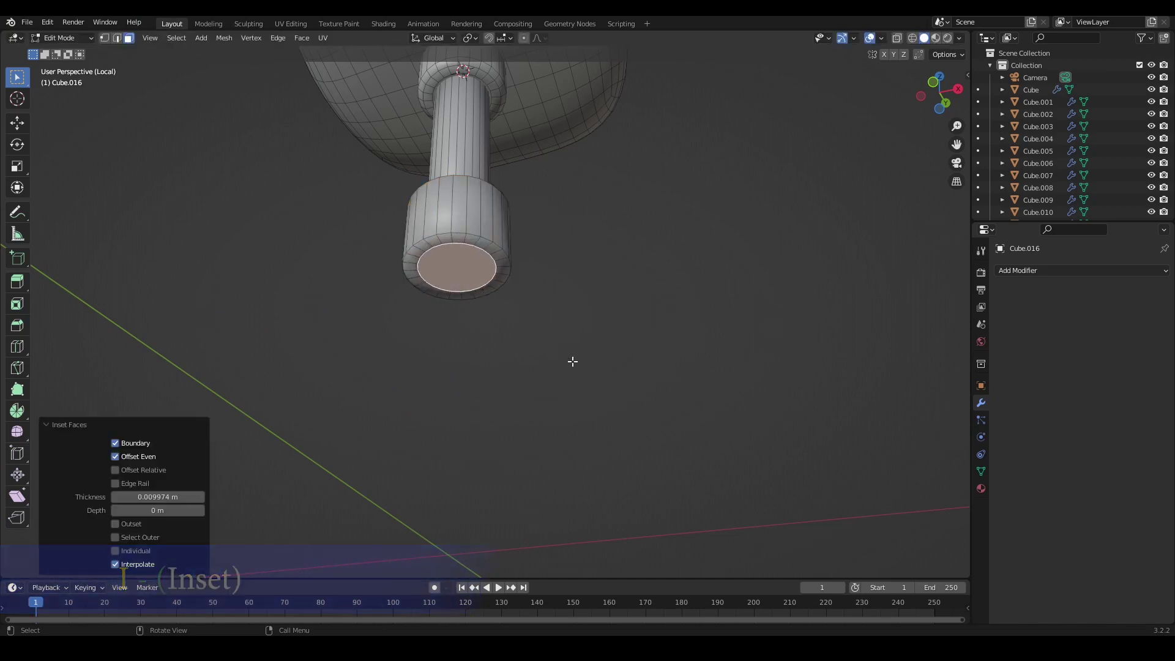
key(1)
key(m)
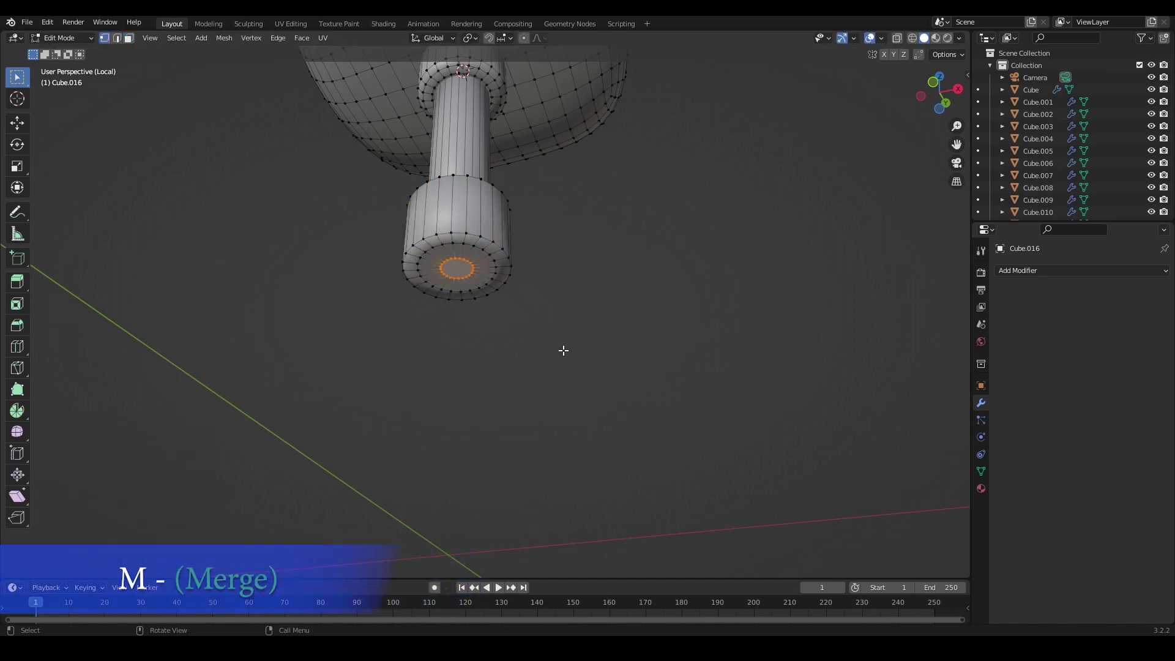
click(563, 350)
middle_drag(563, 350, 487, 315)
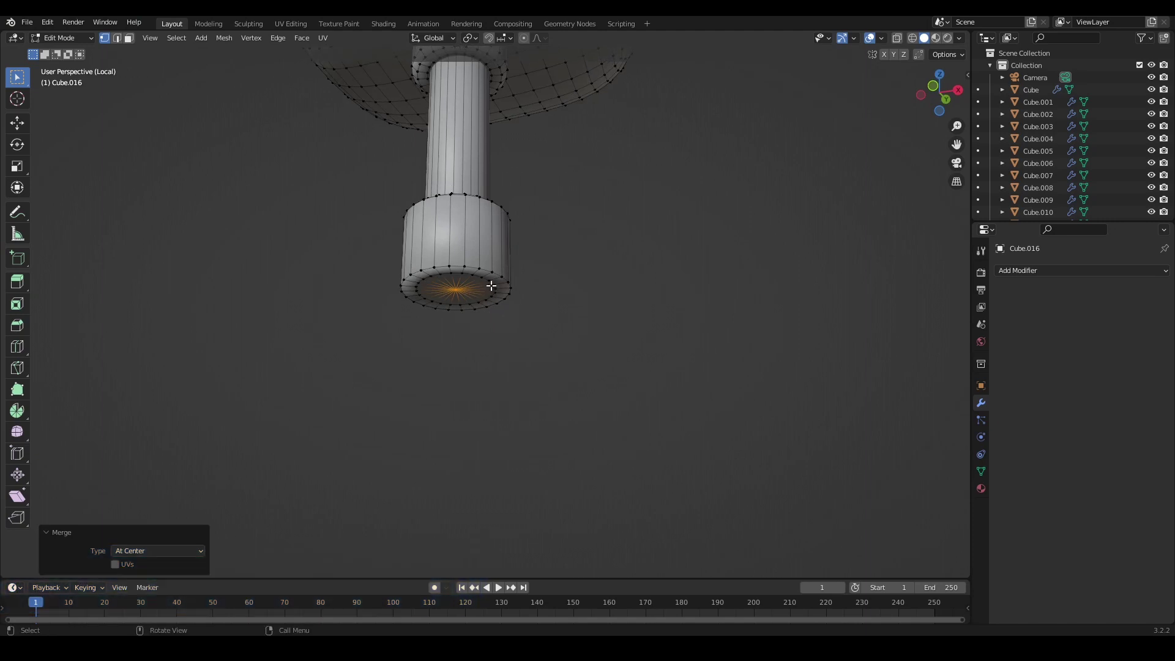
- Bevel the lower collar's bottom edge loop and return to Object Mode
key(2)
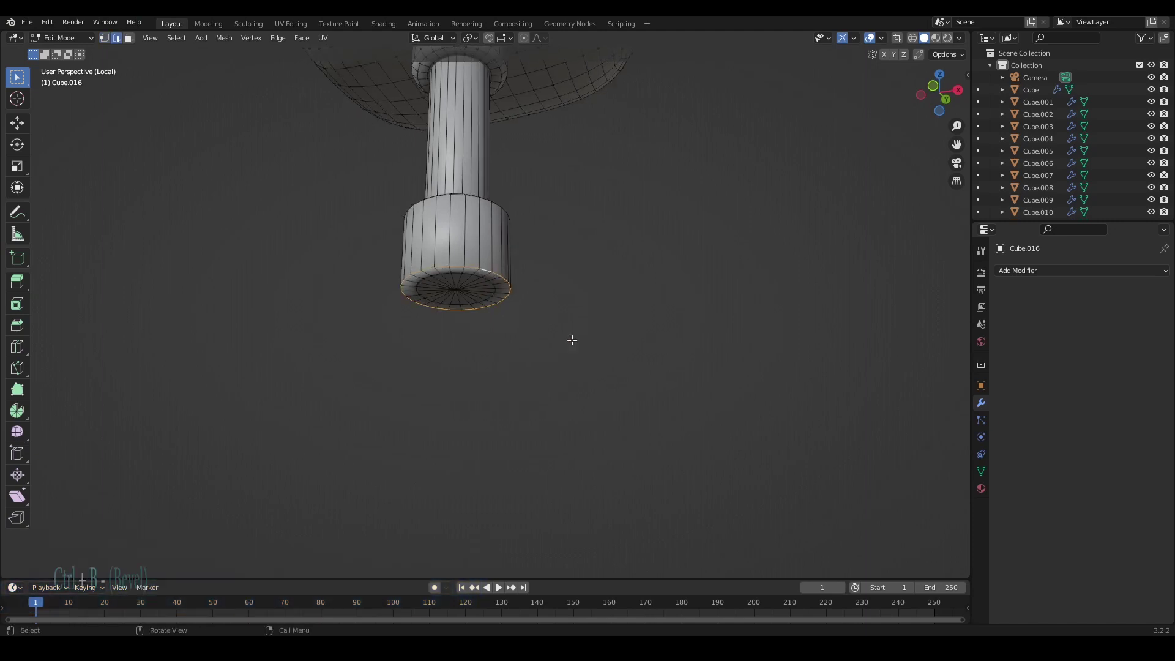
click(590, 336)
key(Tab)
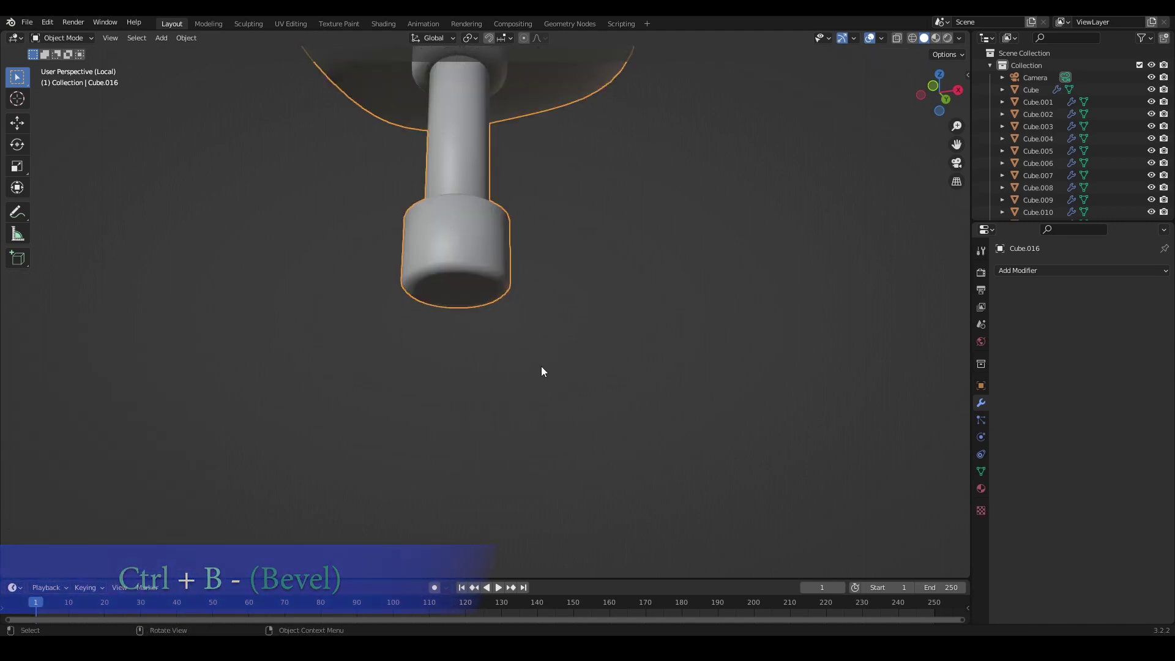
- Clear the selection and leave local view to show the chair within the whole room
click(540, 366)
scroll(541, 366, down, 5)
middle_drag(541, 361, 531, 397)
middle_drag(515, 311, 508, 337)
key(KP_Divide)
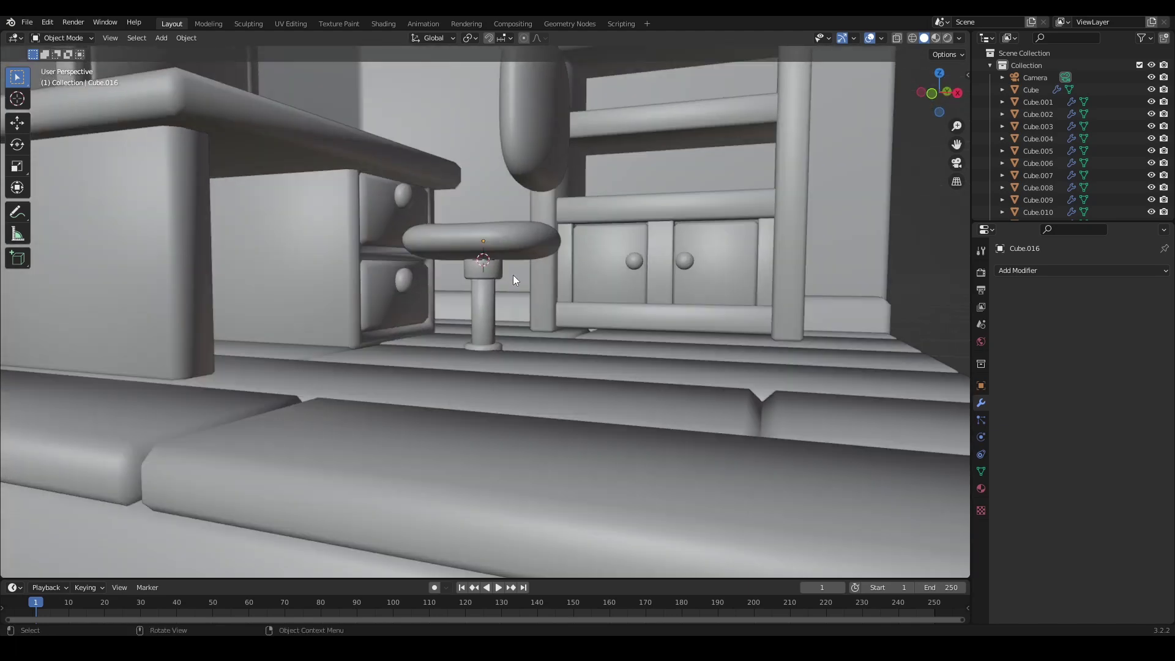
scroll(513, 274, down, 3)
middle_drag(513, 274, 499, 313)
scroll(499, 314, up, 4)
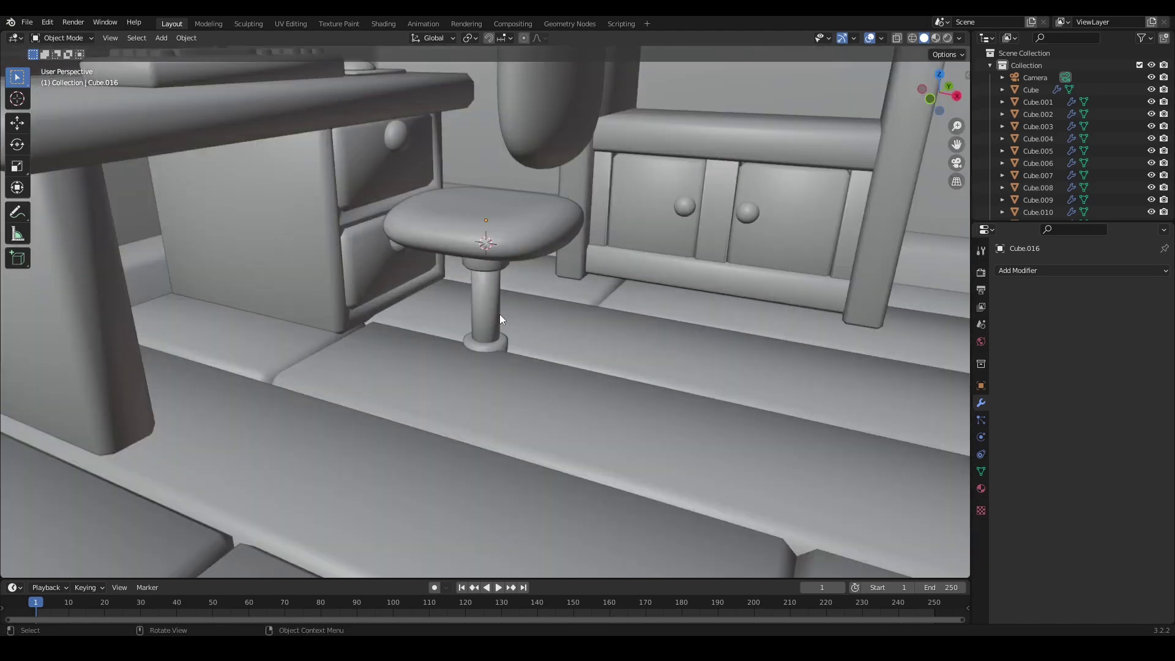
- Move the chair's seat and backrest together along Y, raise them along Z, and deselect them
shift+click(564, 161)
scroll(613, 233, down, 4)
middle_drag(613, 235, 513, 328)
key(g)
key(y)
click(542, 281)
key(g)
key(z)
click(537, 316)
key(alt+a)
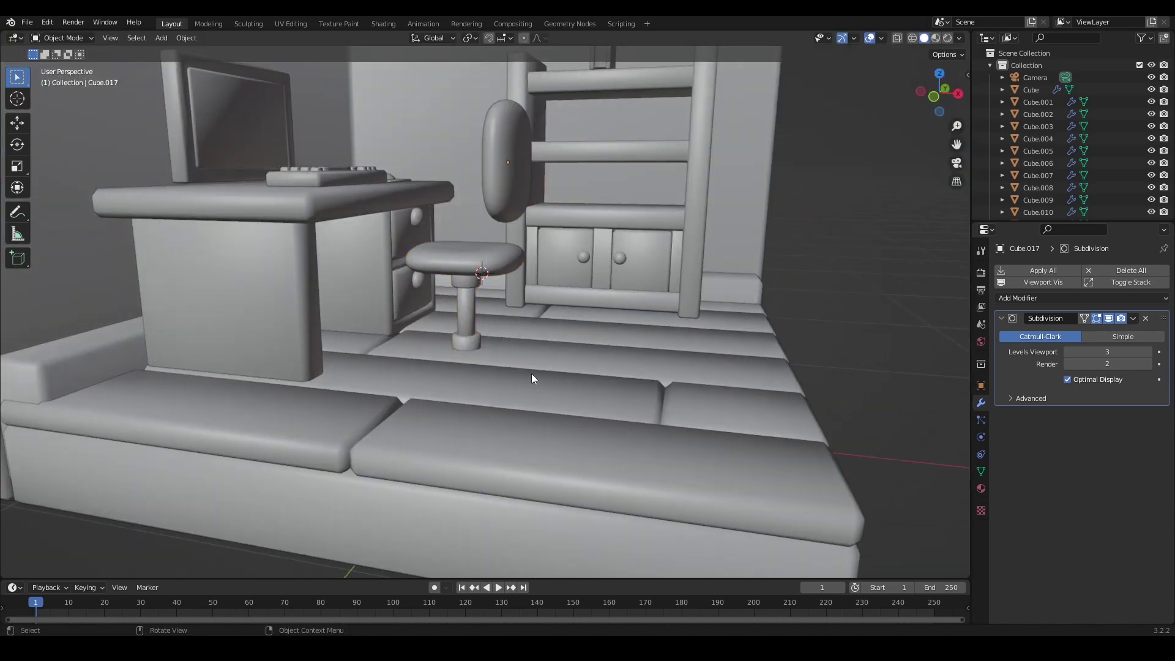
- Adjust the height of the chair's seat and support column along Z
middle_drag(531, 373, 710, 384)
scroll(511, 362, down, 5)
click(491, 332)
key(g)
key(z)
click(493, 332)
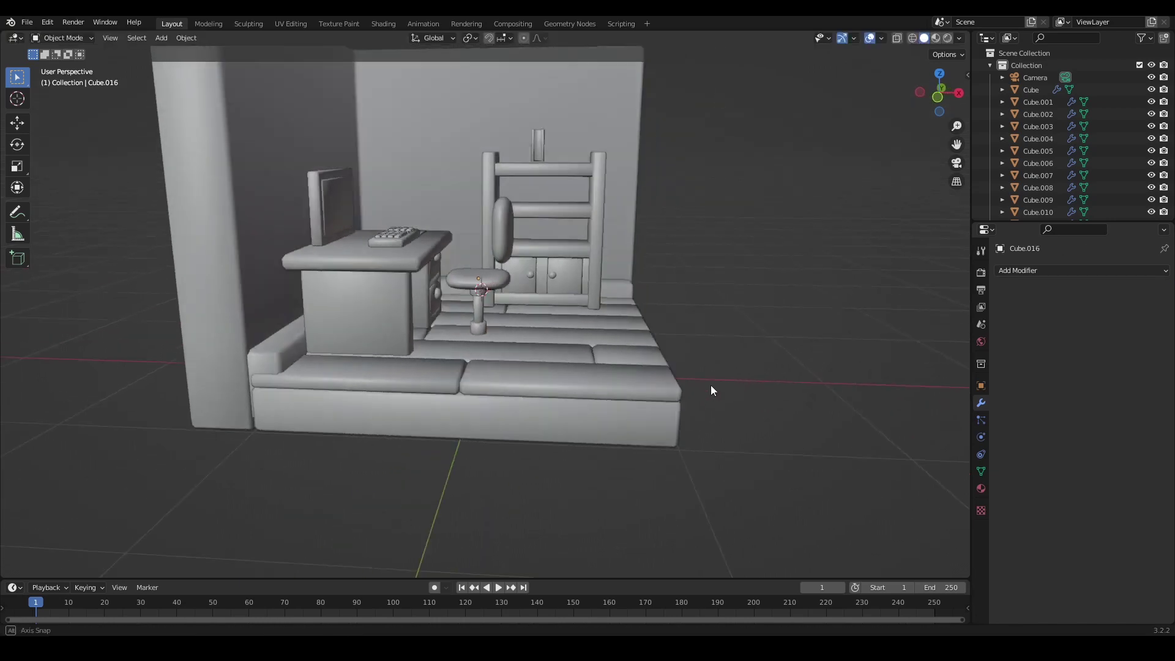
- Shorten the support column by raising the lower collar and the column's lower end about 0.037 m along Z
scroll(505, 329, up, 5)
middle_drag(505, 335, 454, 344)
key(Tab)
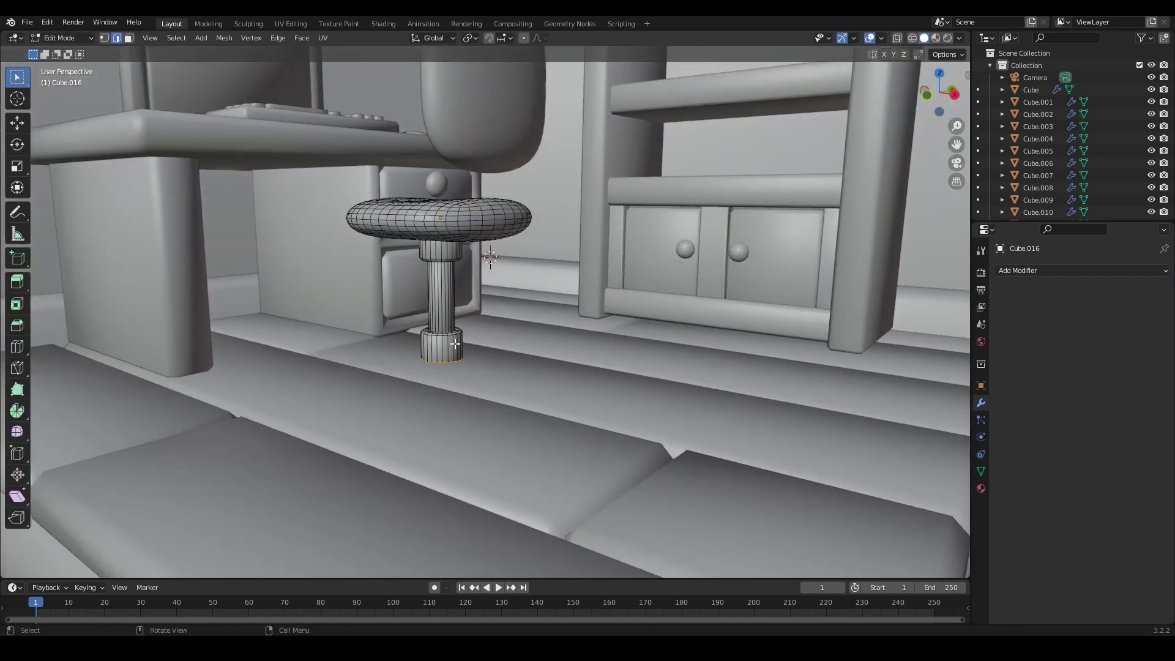
key(alt+z)
drag(505, 310, 389, 381)
drag(574, 402, 386, 326)
key(g)
key(z)
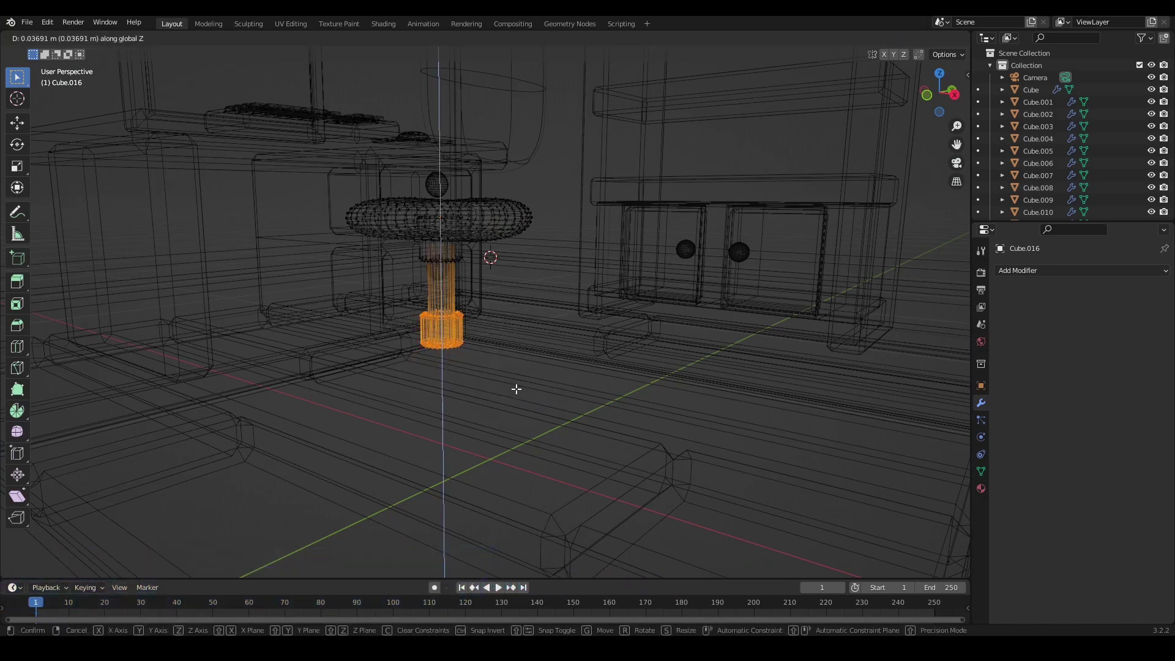
click(516, 388)
key(Tab)
key(alt+z)
- Isolate the chair's seat and column in local view and enter Edit Mode at the lower collar's underside
middle_drag(703, 475, 727, 497)
middle_drag(462, 321, 500, 308)
scroll(486, 329, up, 6)
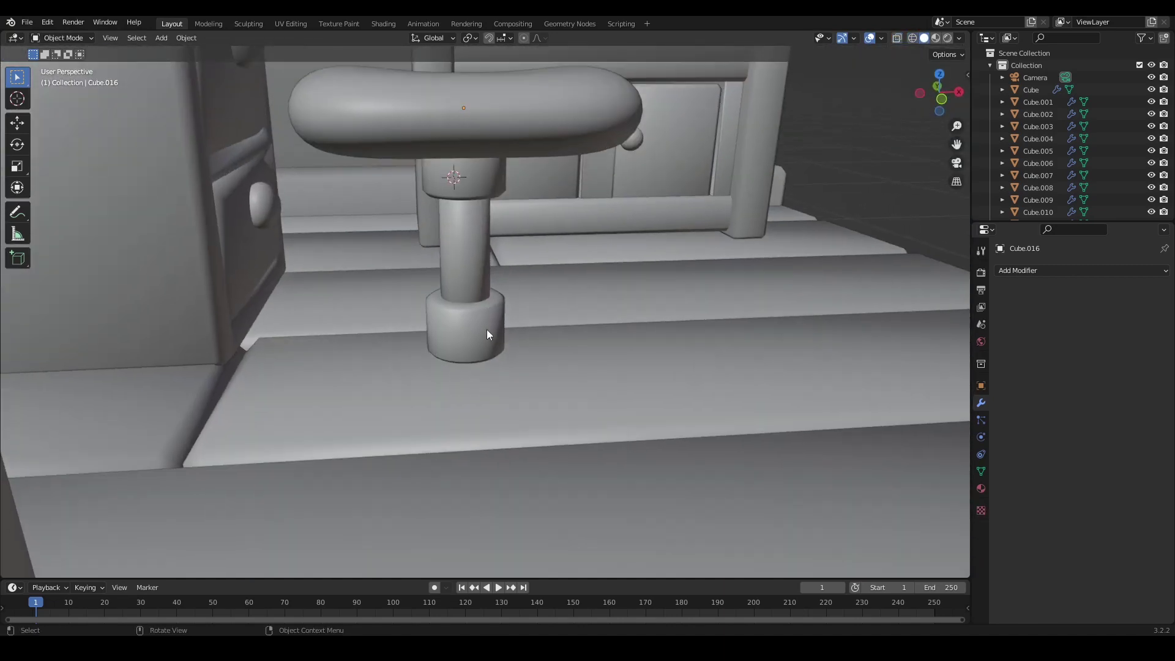
click(482, 336)
key(KP_Divide)
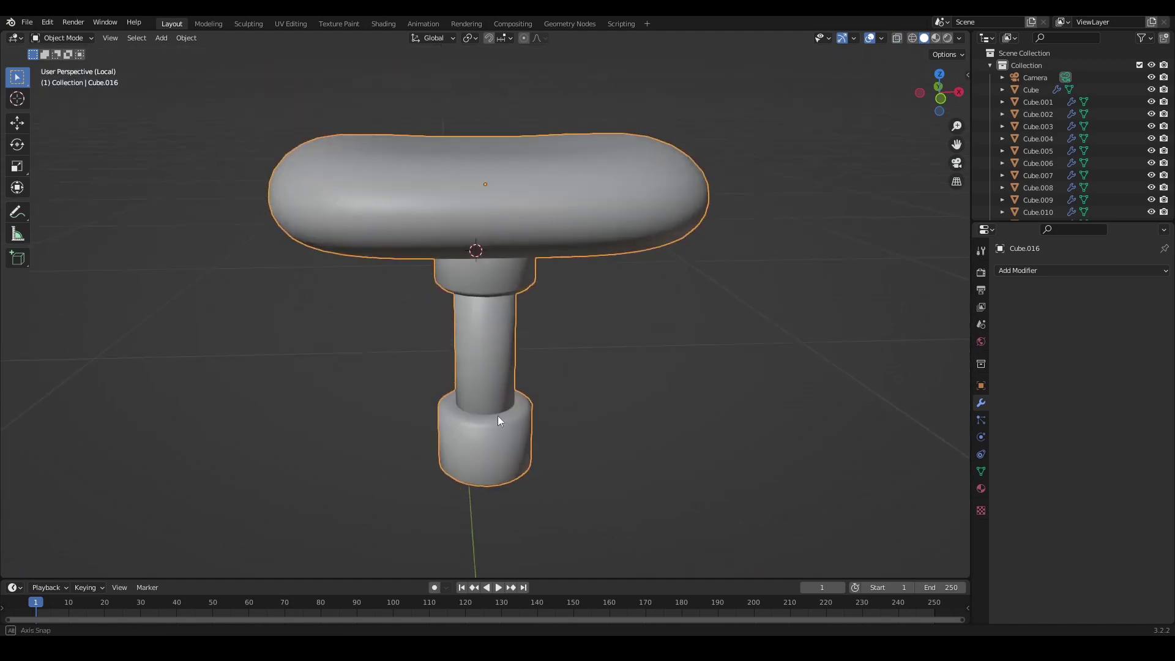
middle_drag(498, 416, 500, 353)
key(Tab)
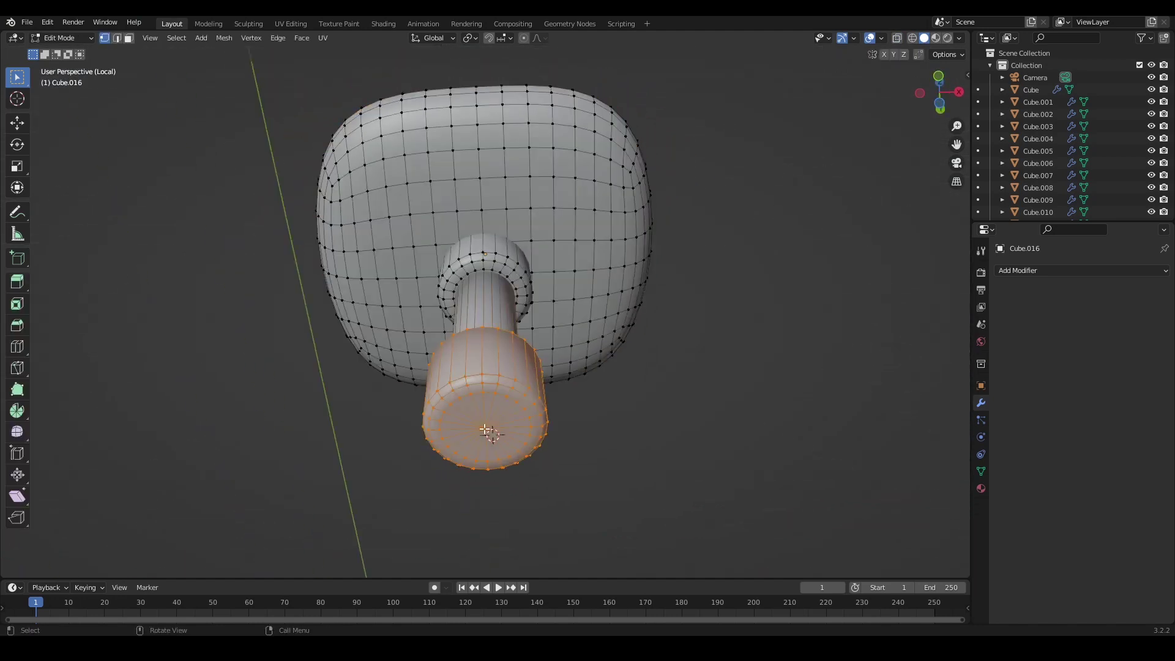
- Try adding a cube within the chair mesh and scaling it by 0.270 and 0.384, then undo it
key(shift+a)
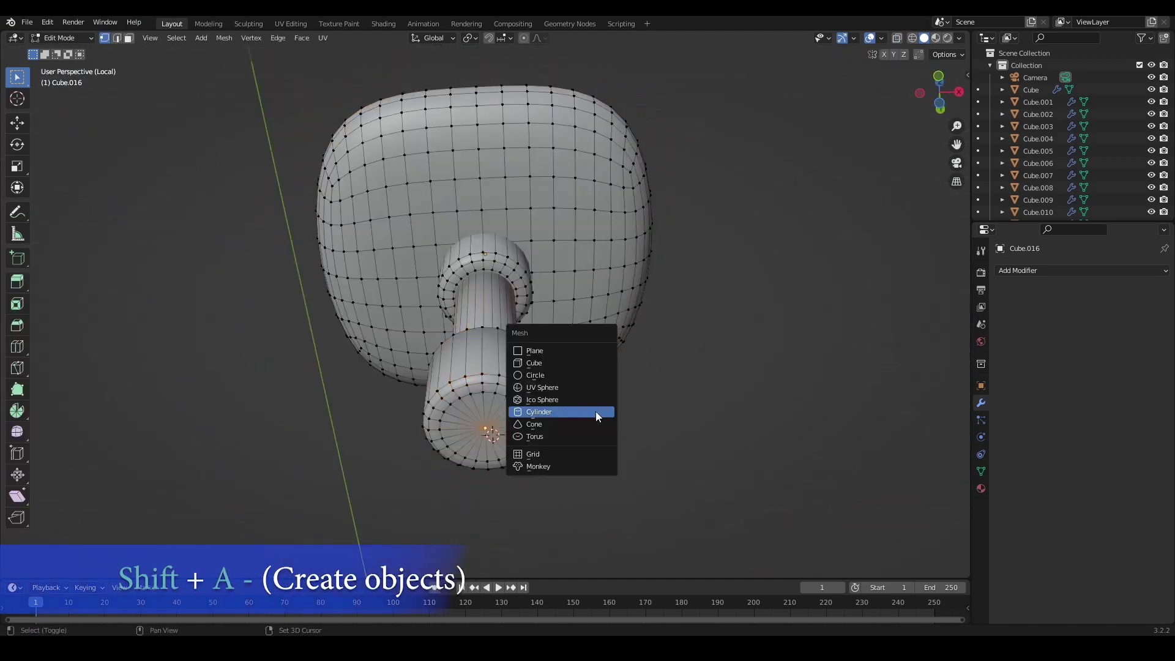
click(571, 361)
middle_drag(605, 301, 611, 407)
scroll(643, 416, down, 8)
key(s)
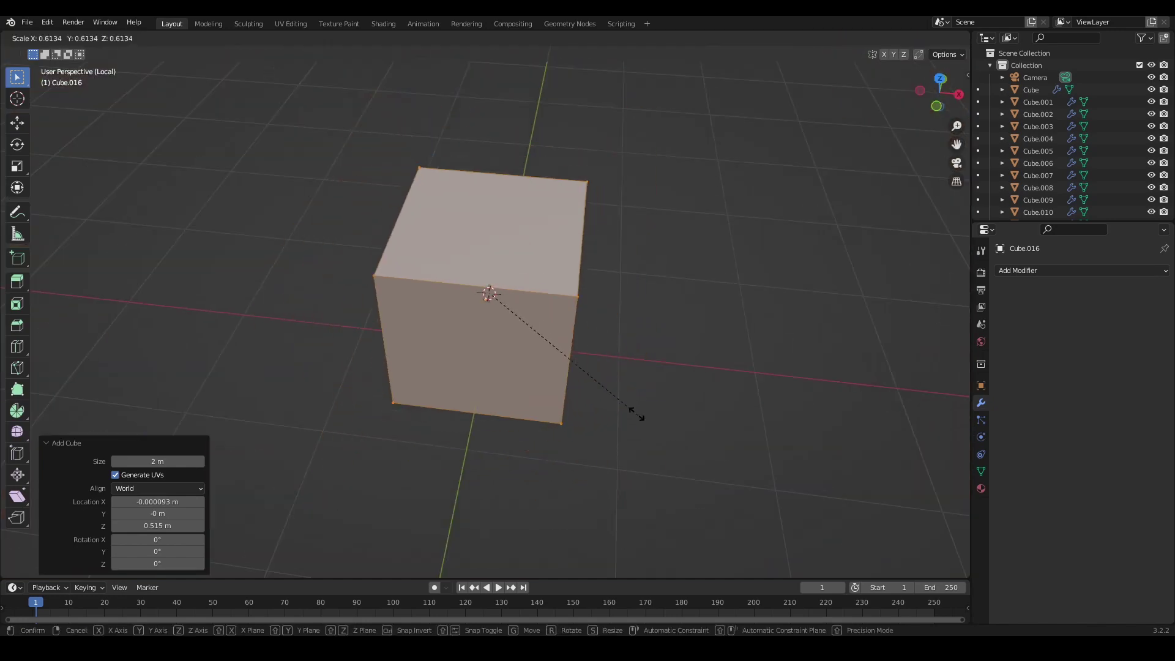
click(557, 349)
key(s)
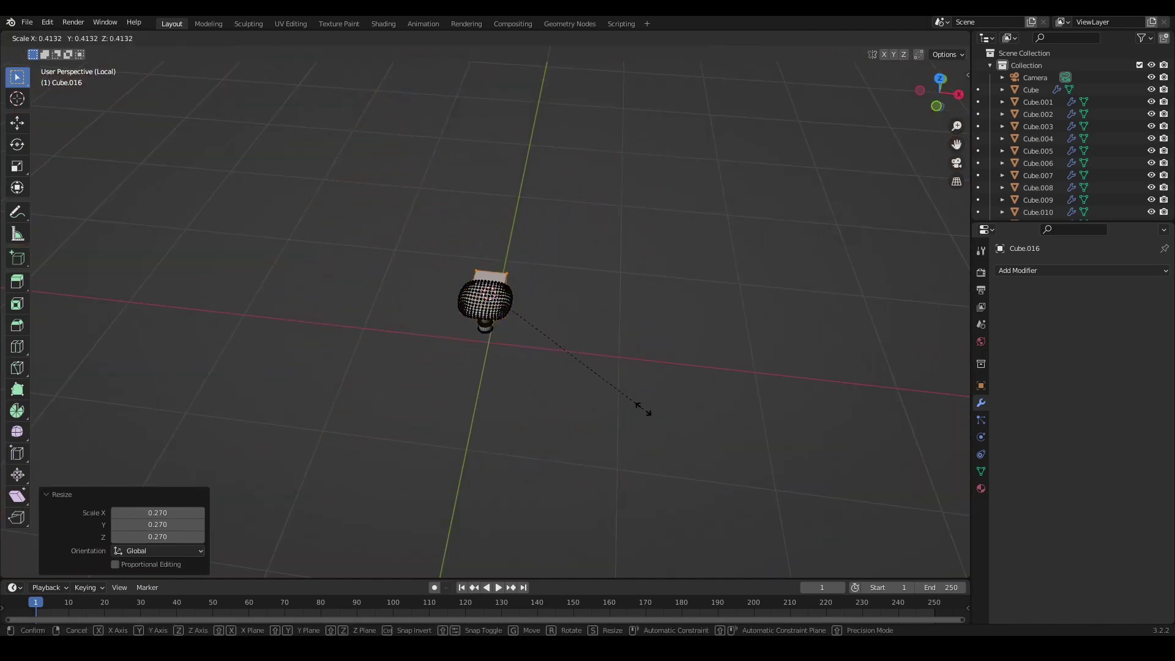
click(627, 408)
middle_drag(553, 355, 563, 327)
scroll(540, 371, up, 7)
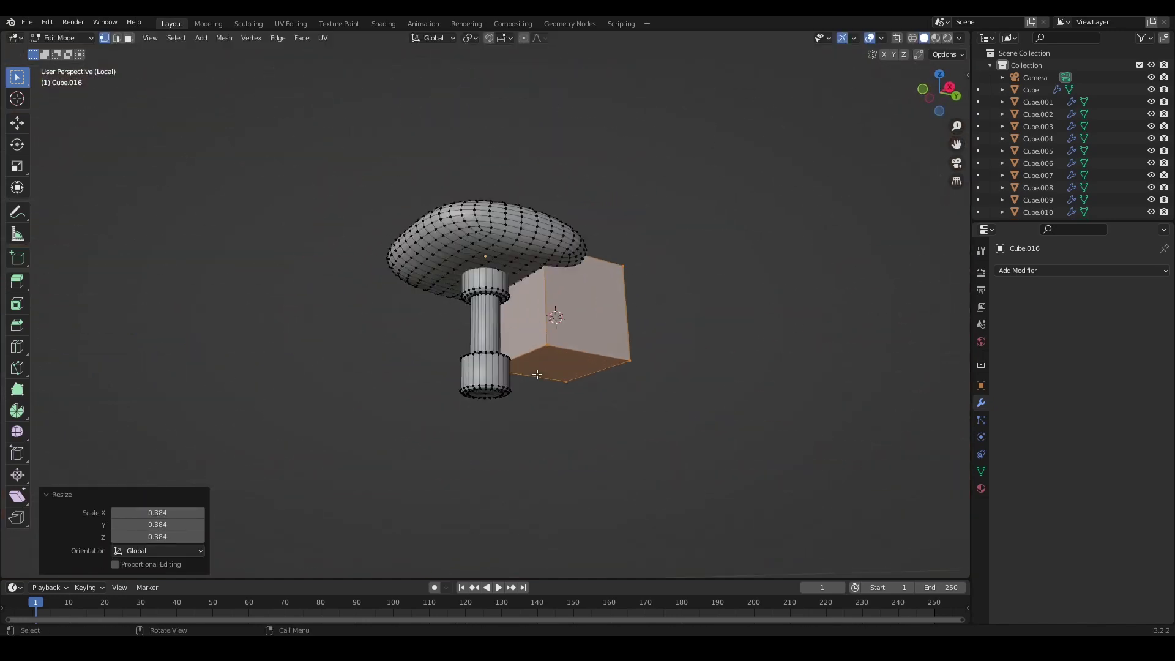
key(ctrl+z)
key(ctrl+z)
key(ctrl+z)
- Snap the 3D cursor to the center vertex of the lower collar's bottom face and return to Object Mode
middle_drag(520, 453, 522, 412)
scroll(522, 412, up, 3)
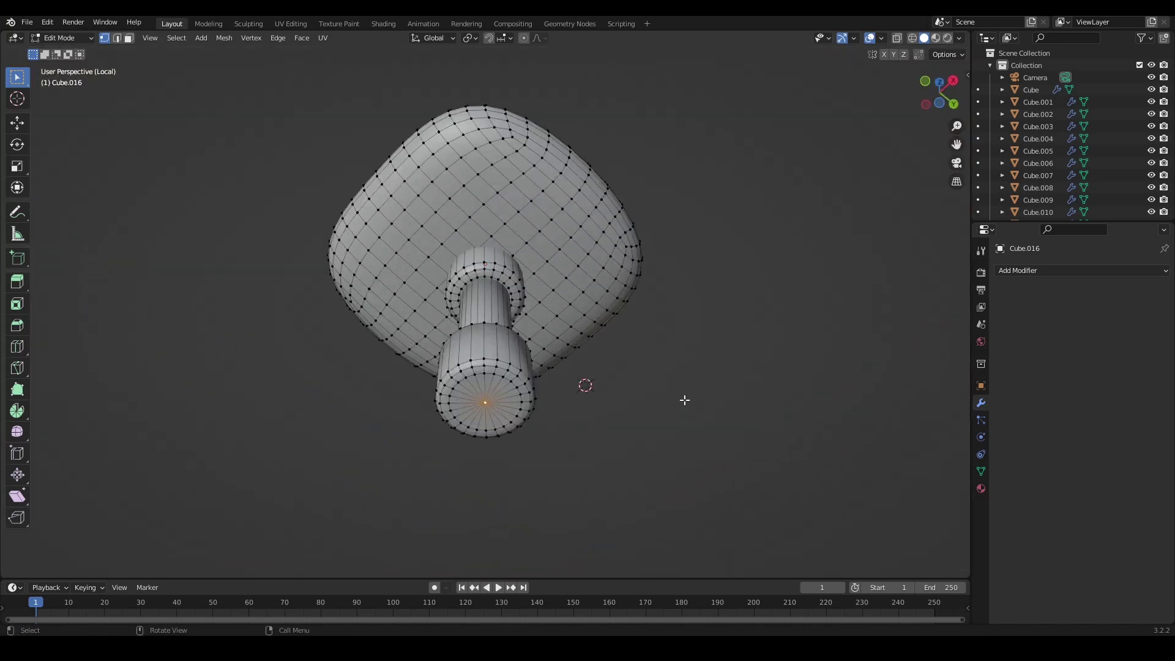
key(shift+s)
click(698, 469)
middle_drag(698, 469, 672, 430)
scroll(664, 459, down, 5)
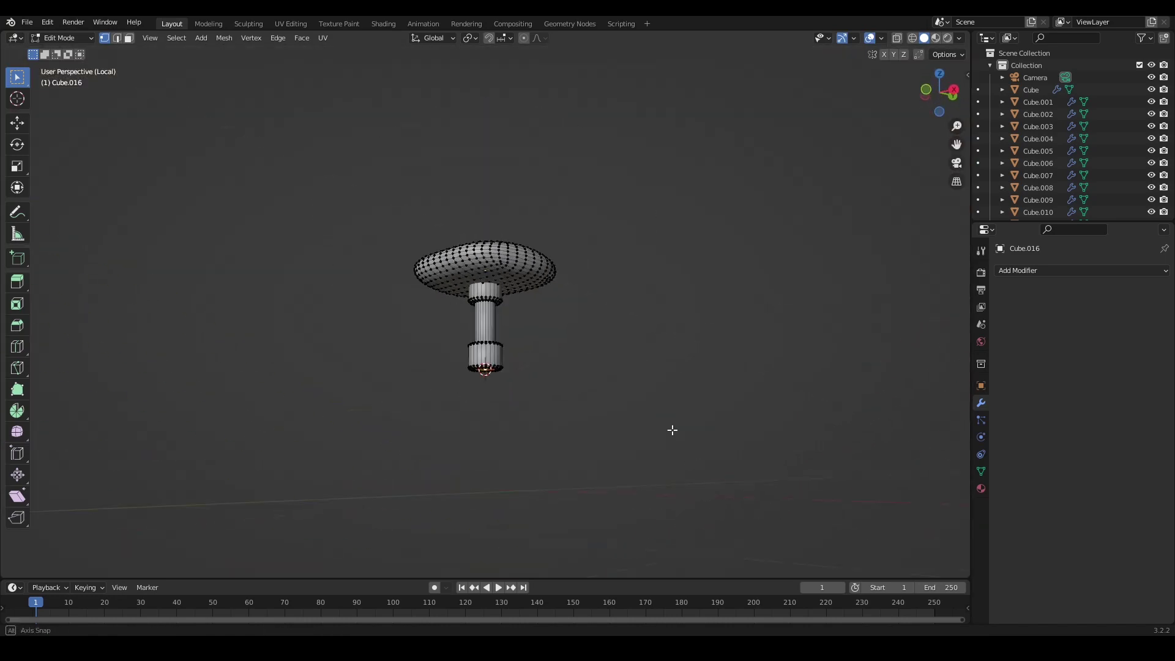
key(Tab)
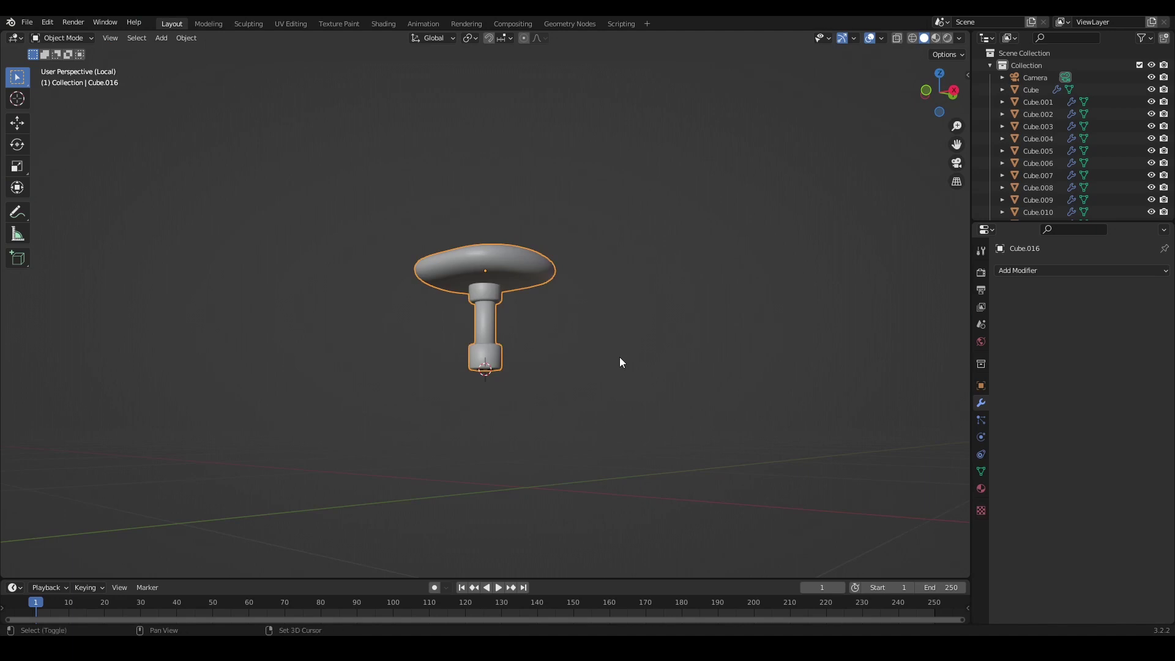
- Try a cube at the 3D cursor scaled by 0.170 and 0.173 as the chair's base, and delete it
key(shift+a)
mouse_move(623, 353)
click(666, 368)
key(s)
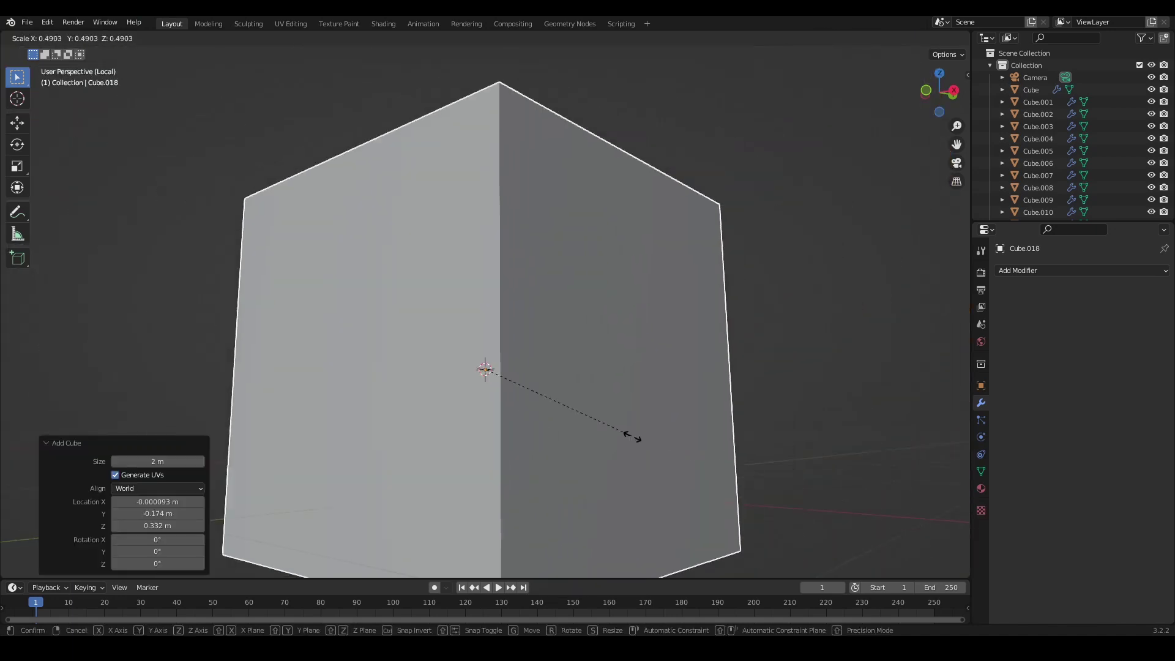
click(538, 393)
key(s)
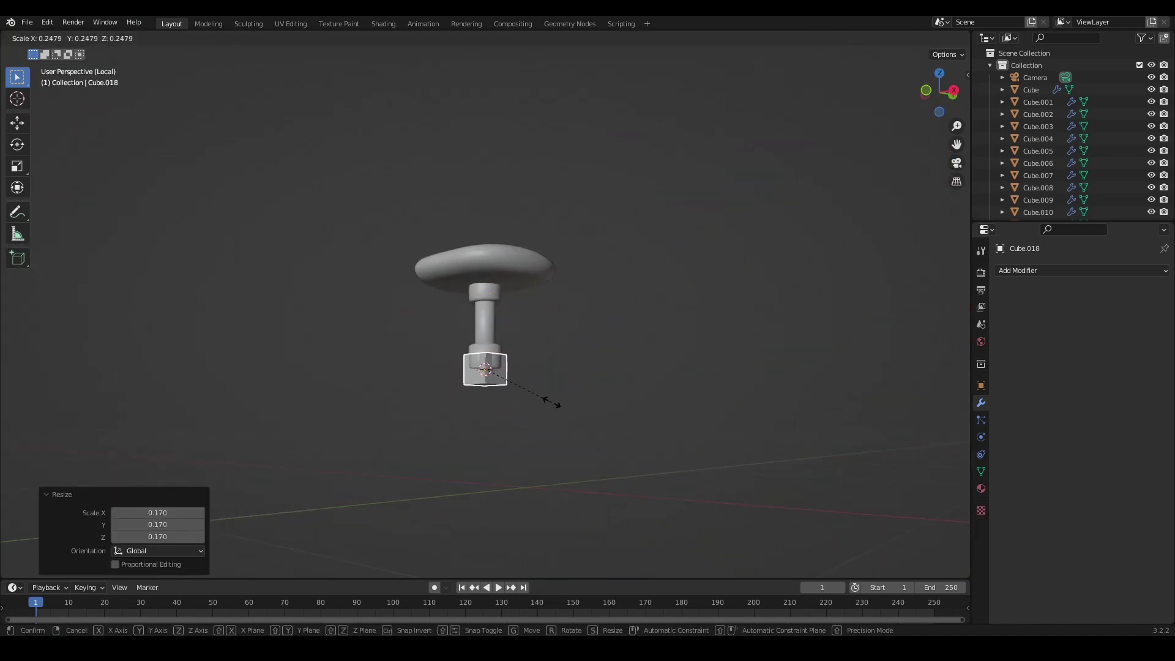
click(531, 389)
middle_drag(531, 389, 575, 369)
scroll(555, 438, up, 6)
middle_drag(575, 369, 569, 370)
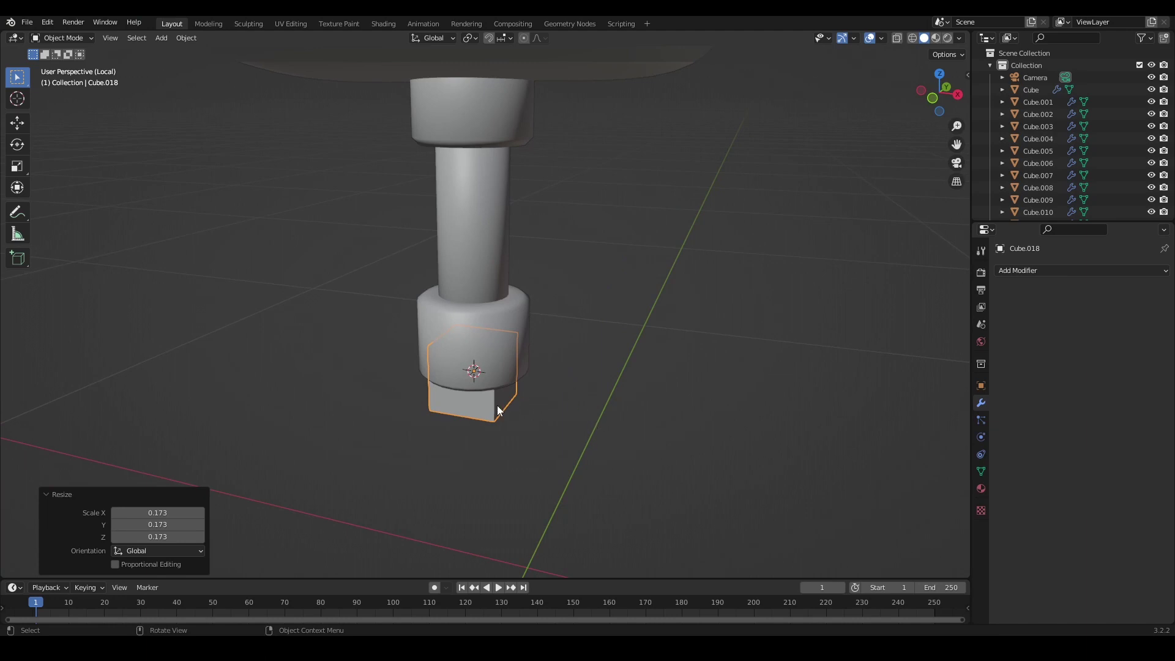
key(Delete)
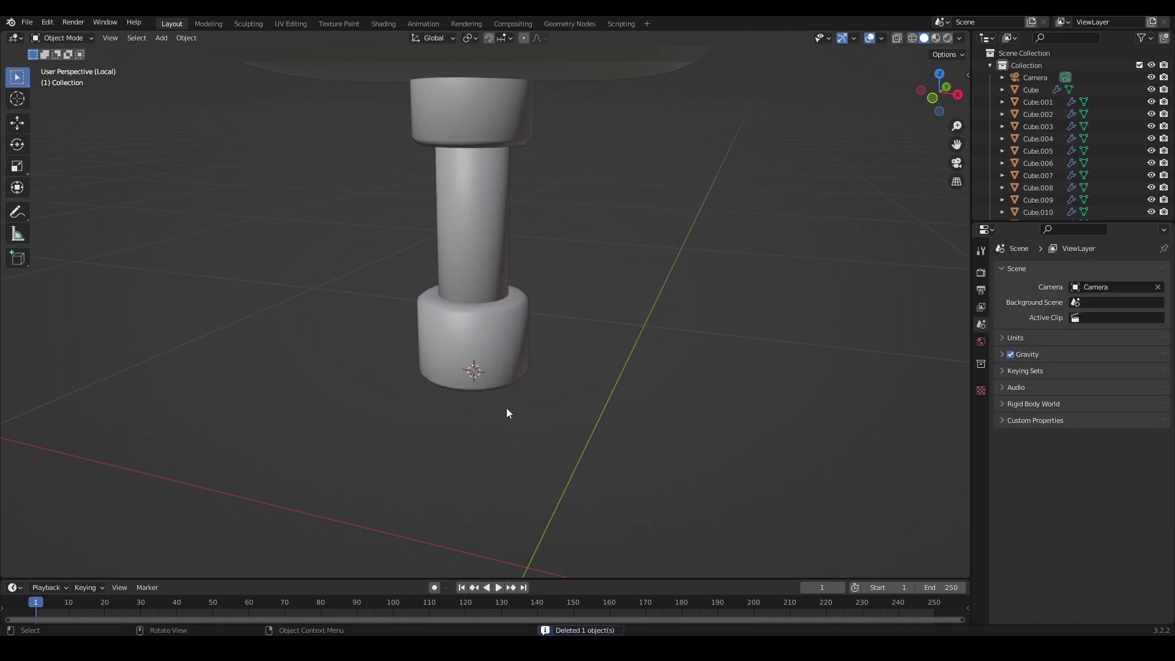
- Add a circle with 6 vertices at the 3D cursor beneath the lower collar
middle_drag(506, 407, 543, 321)
key(shift+a)
mouse_move(550, 324)
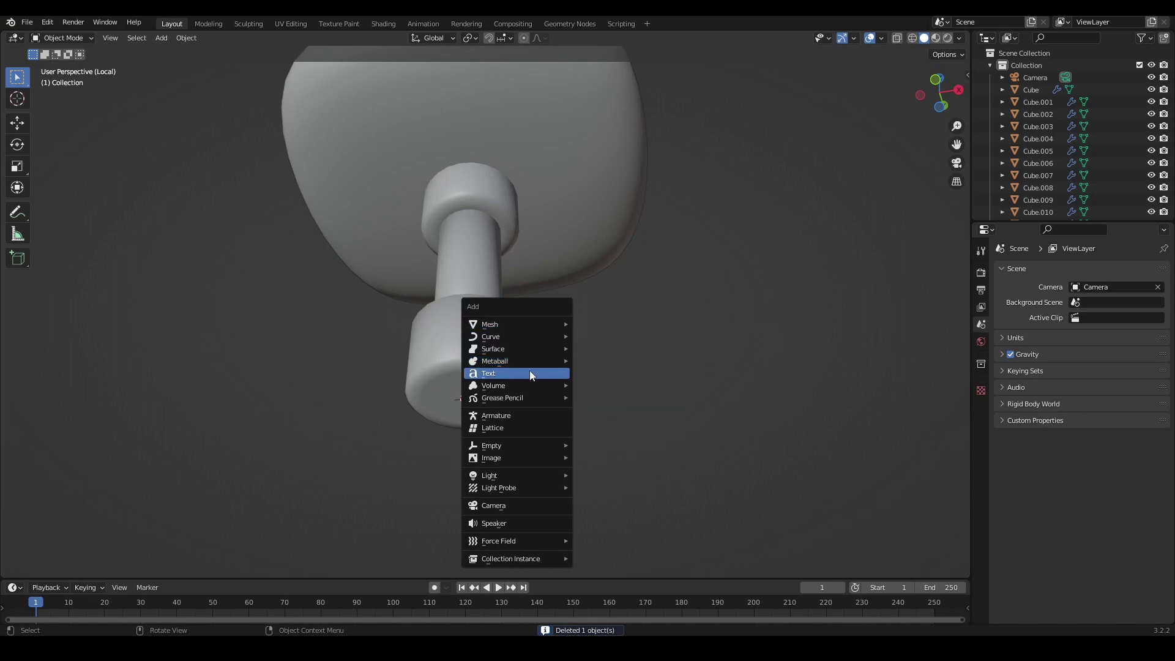
click(604, 347)
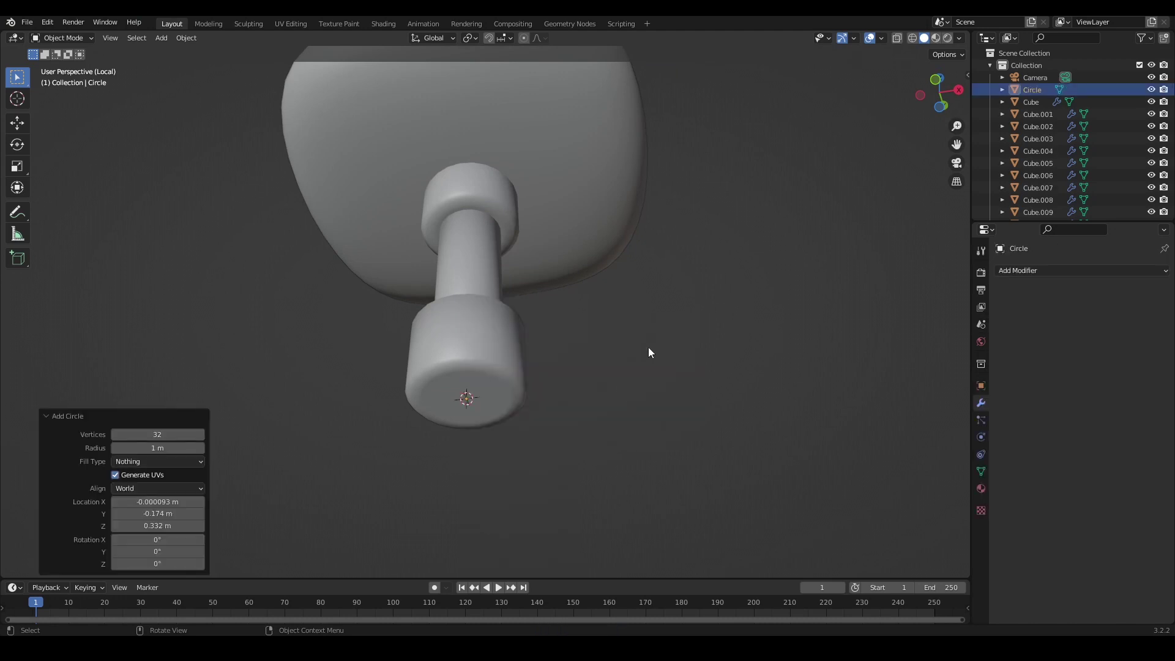
middle_drag(648, 347, 636, 426)
scroll(637, 426, down, 5)
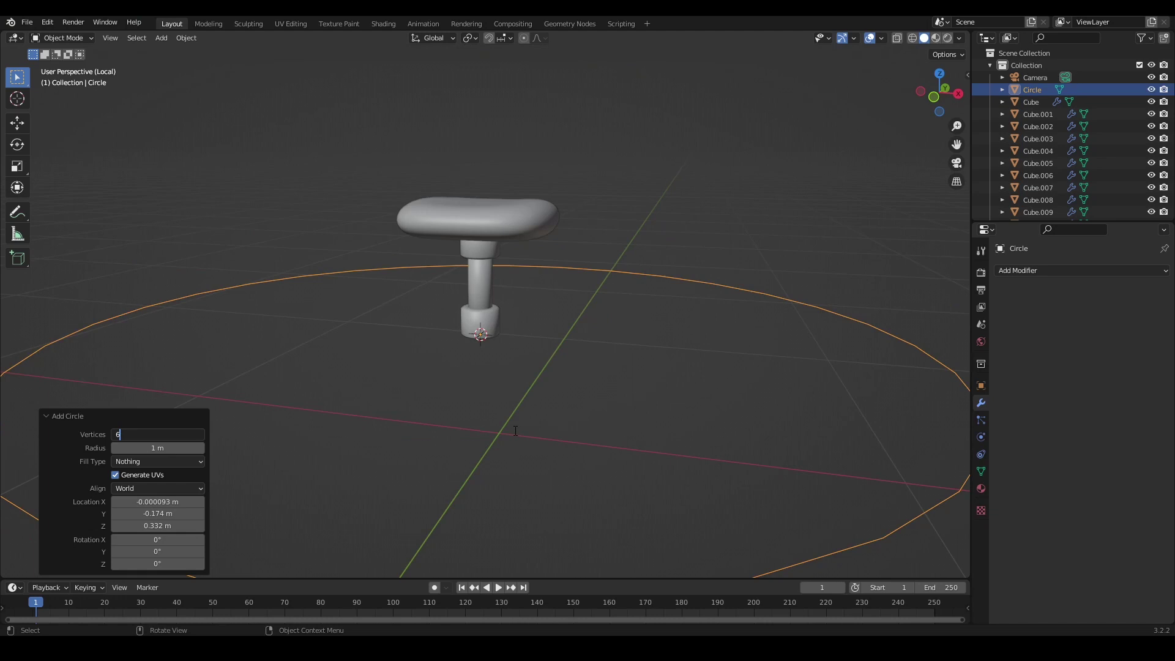
key(Return)
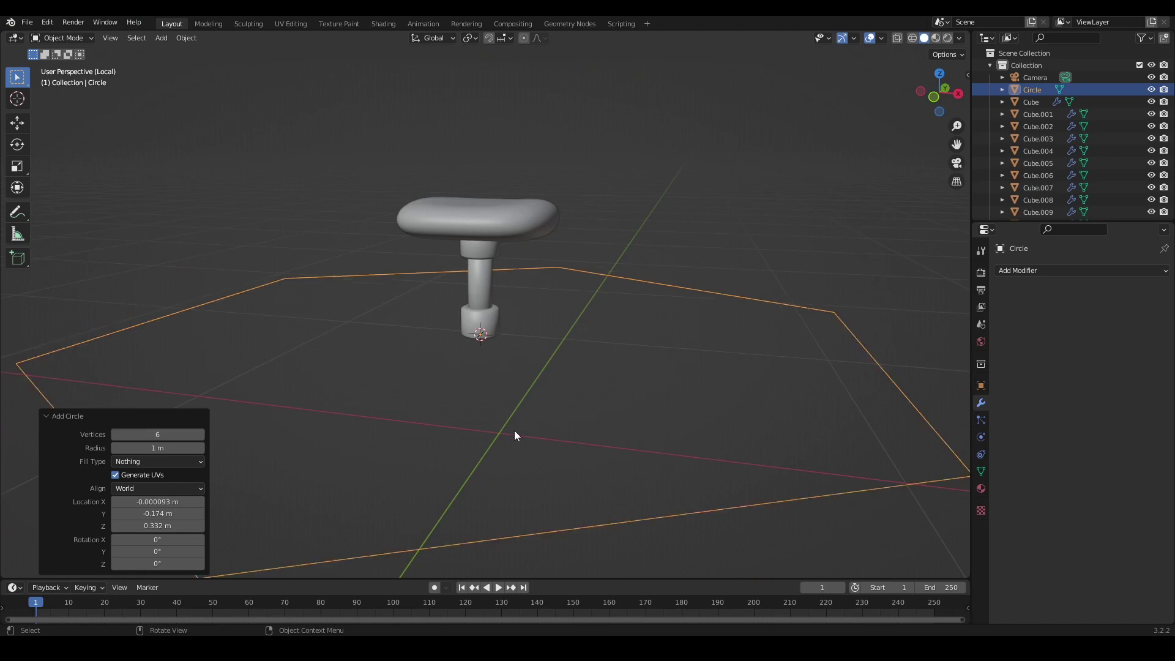
- Scale the hexagon by 0.063 and shrink it further to fit inside the lower collar's bottom face
key(s)
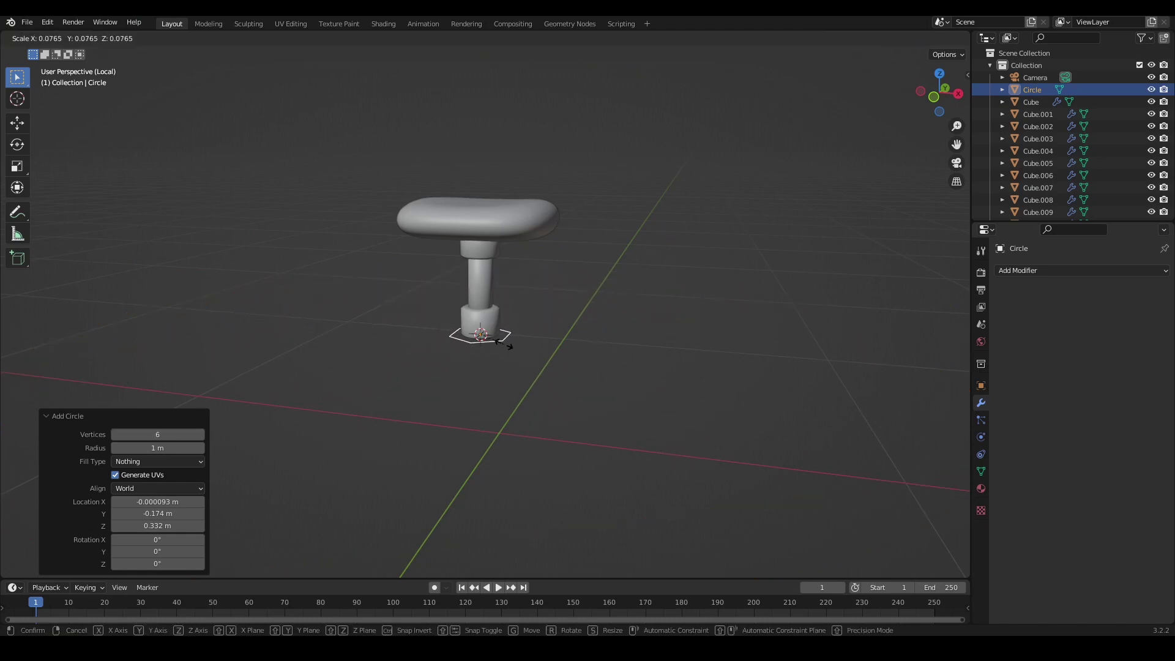
click(500, 341)
middle_drag(514, 361, 520, 306)
scroll(566, 391, up, 7)
middle_drag(567, 392, 573, 342)
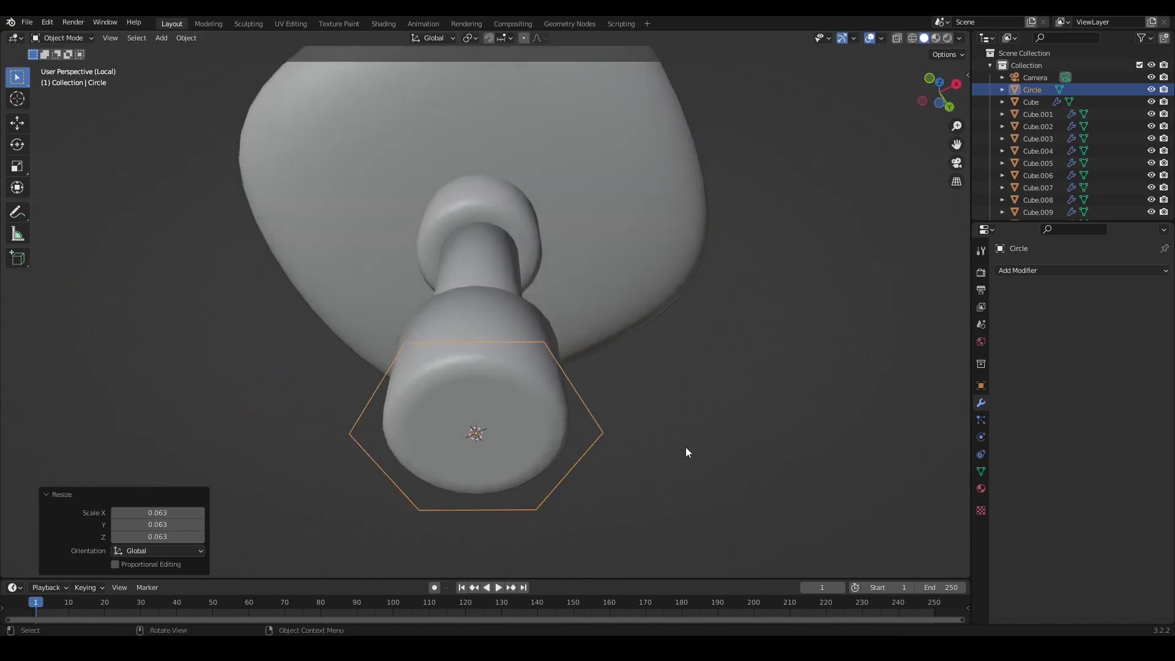
key(s)
click(611, 433)
- Extrude the hexagon's edges in place and scale the new loop by 1.832 to form a flat ring around the lower collar
middle_drag(611, 434, 564, 407)
key(Tab)
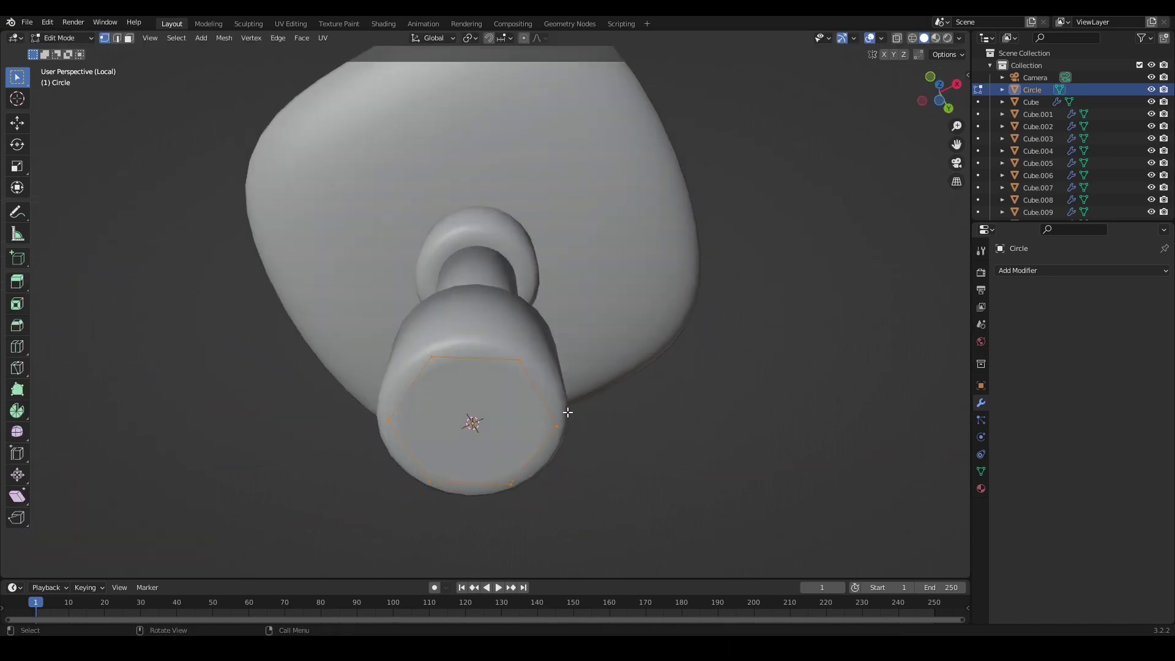
key(alt+e)
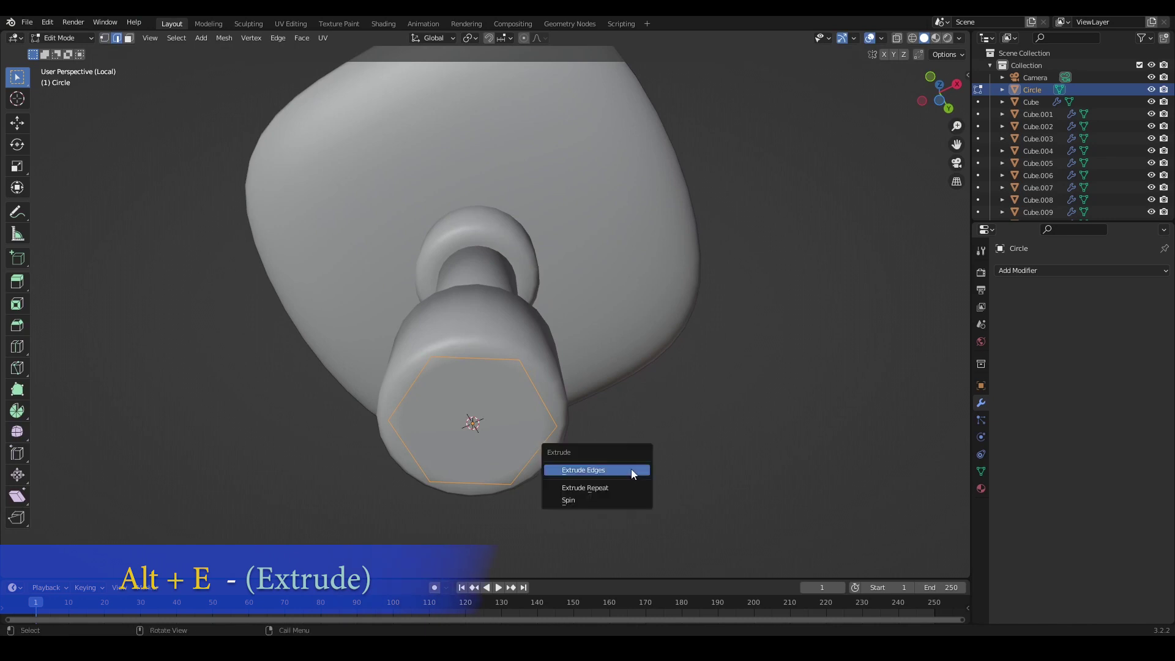
click(630, 468)
right_click(697, 398)
middle_drag(635, 349, 584, 404)
key(s)
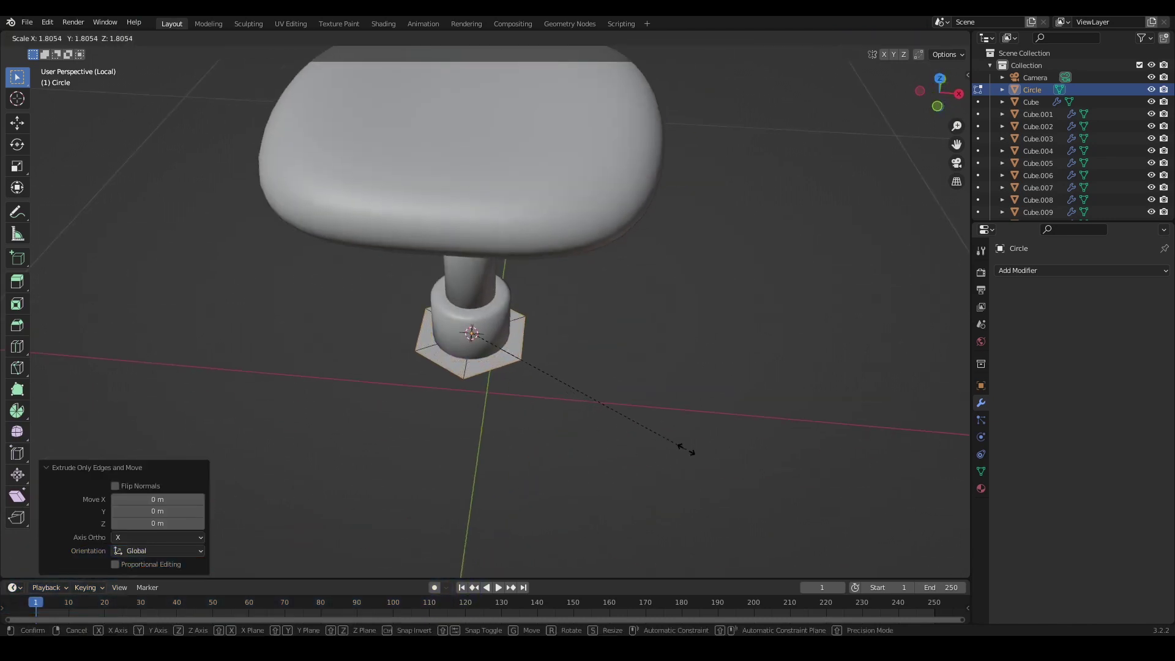
click(689, 451)
- Extrude the hexagonal ring's faces about 0.042 m downward to give the chair base its thickness
middle_drag(690, 451, 501, 404)
scroll(516, 438, up, 4)
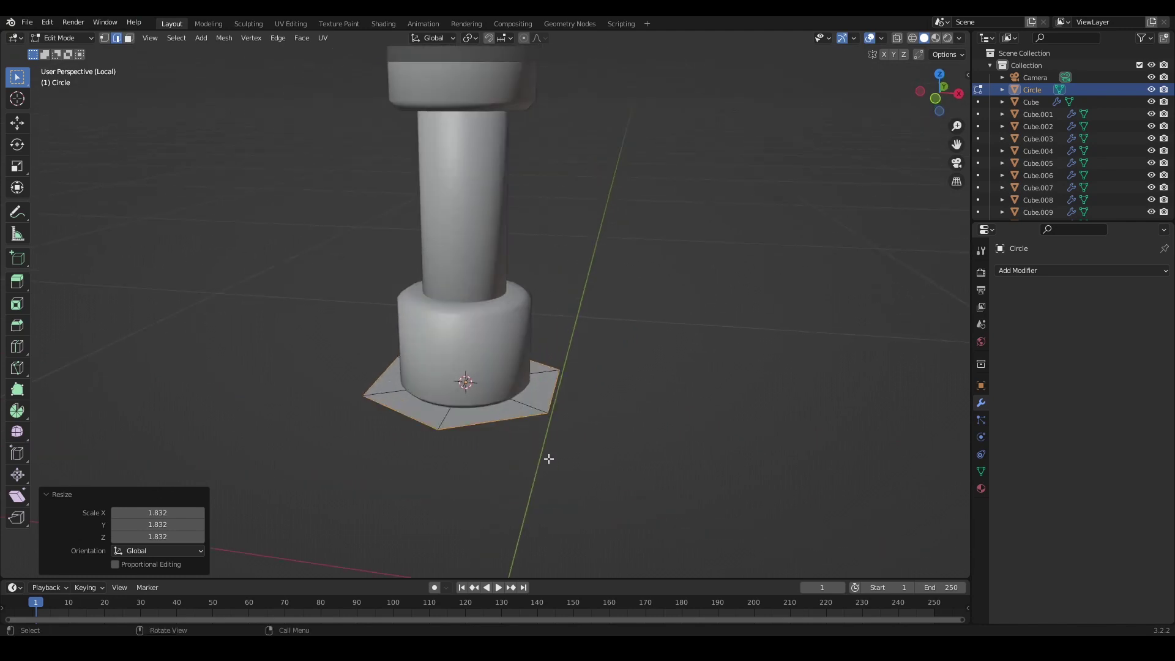
middle_drag(528, 456, 490, 438)
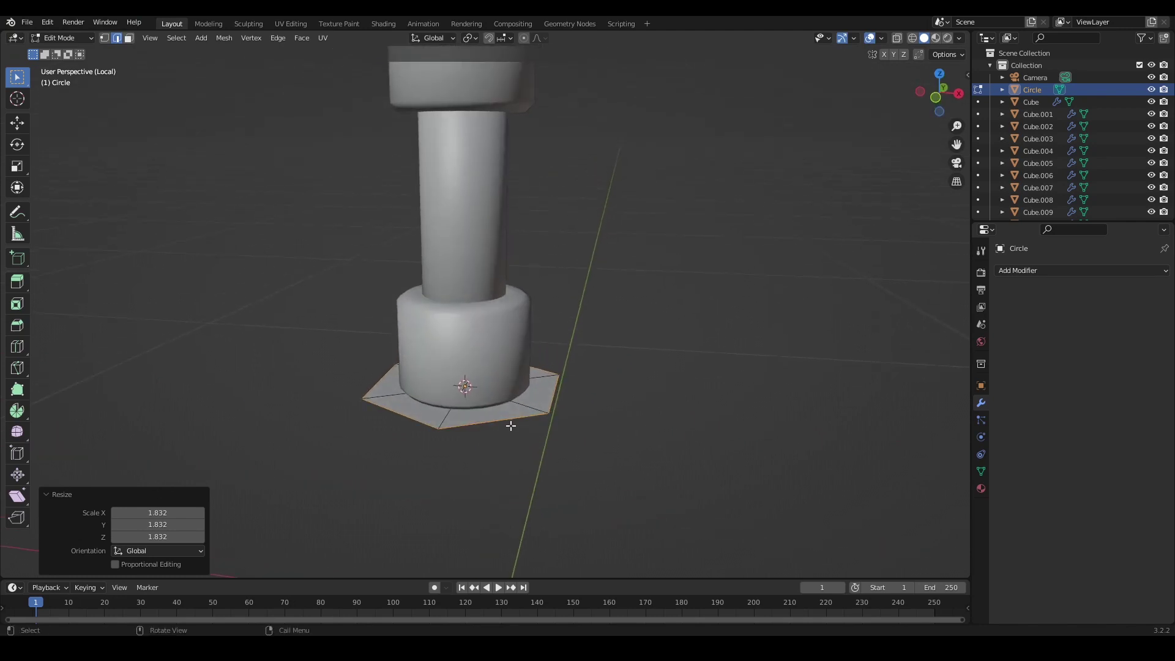
key(3)
key(e)
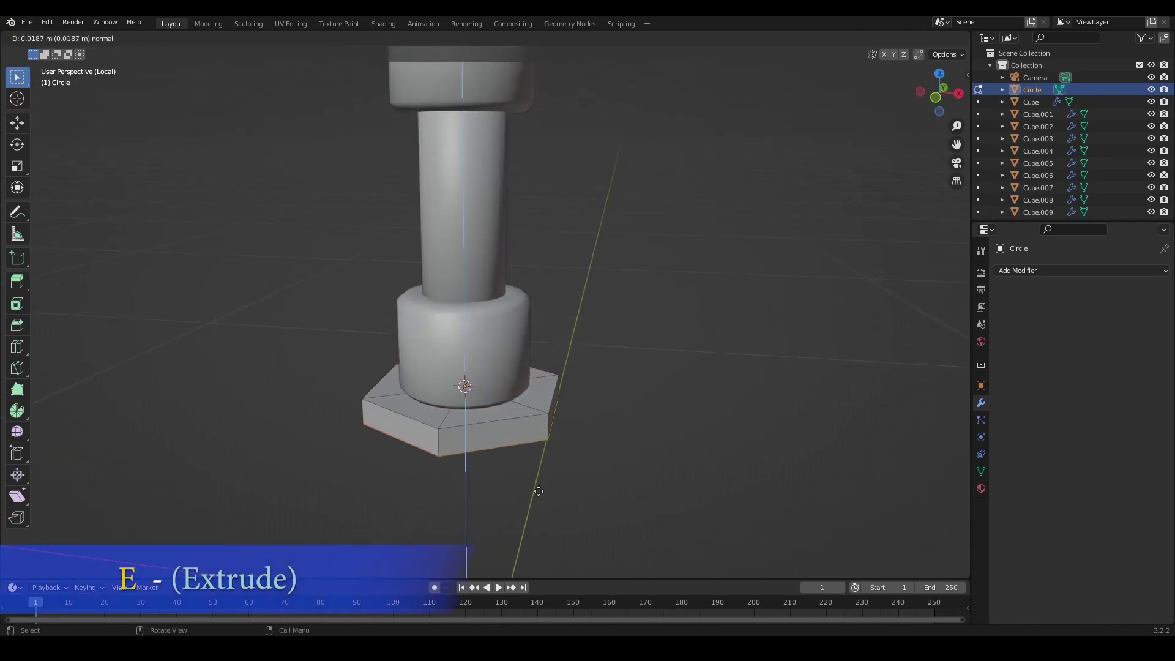
click(538, 517)
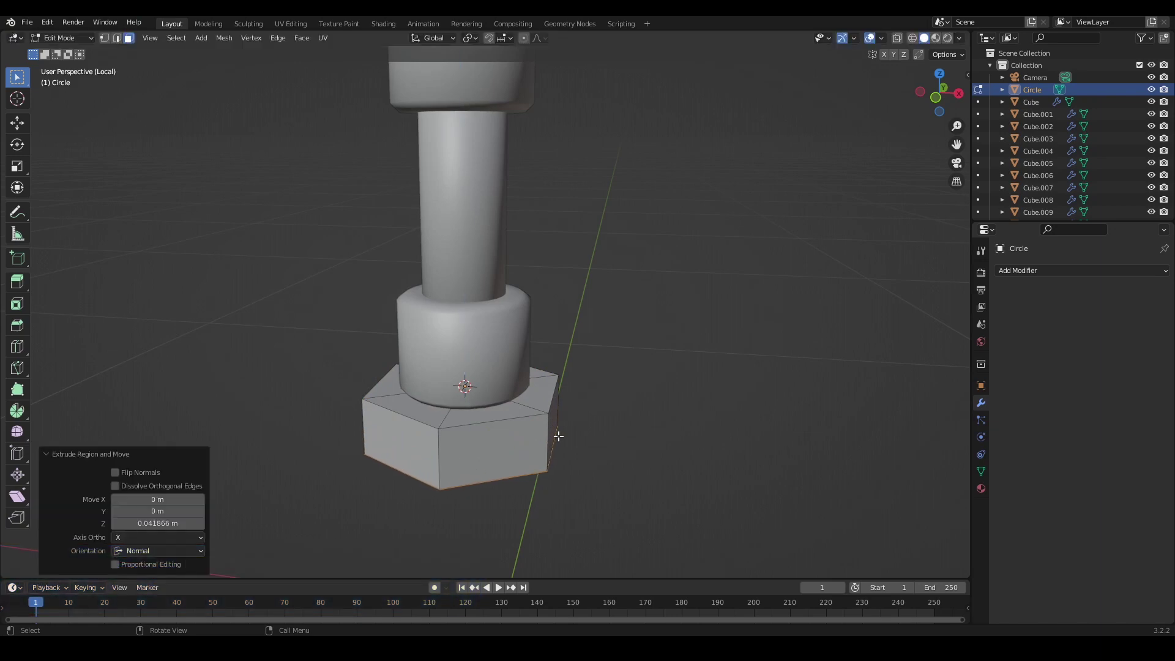
- Apply rotation and scale to the hexagonal base in Object Mode and add a Bevel modifier to it
click(503, 450)
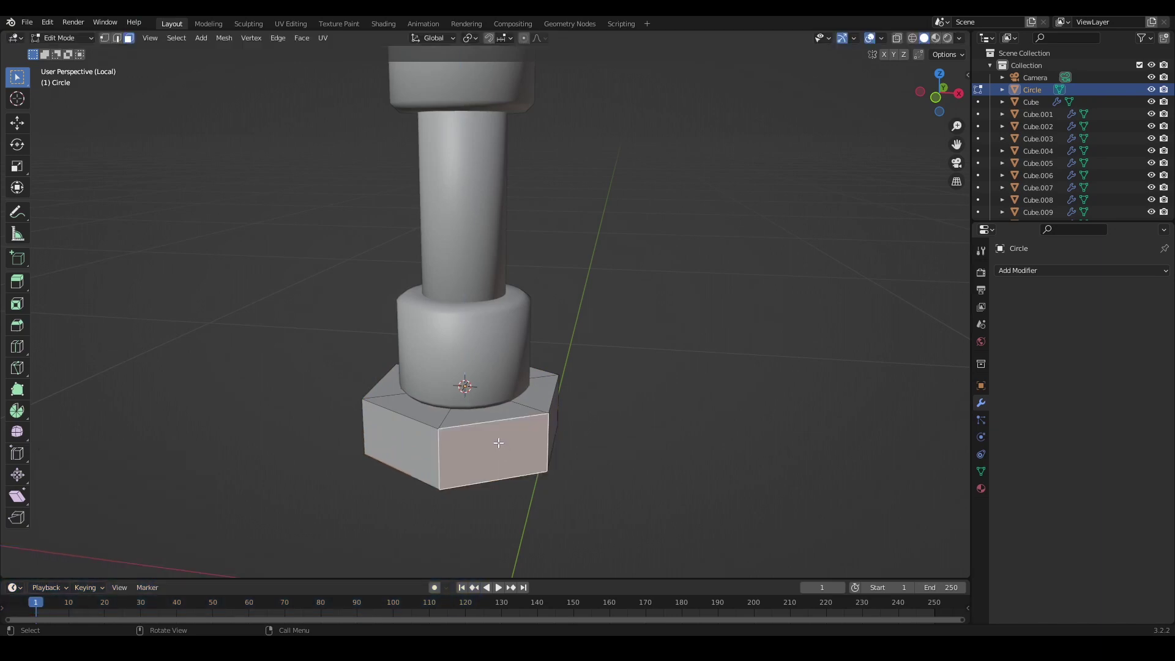
key(Tab)
key(ctrl+a)
click(549, 459)
click(1035, 270)
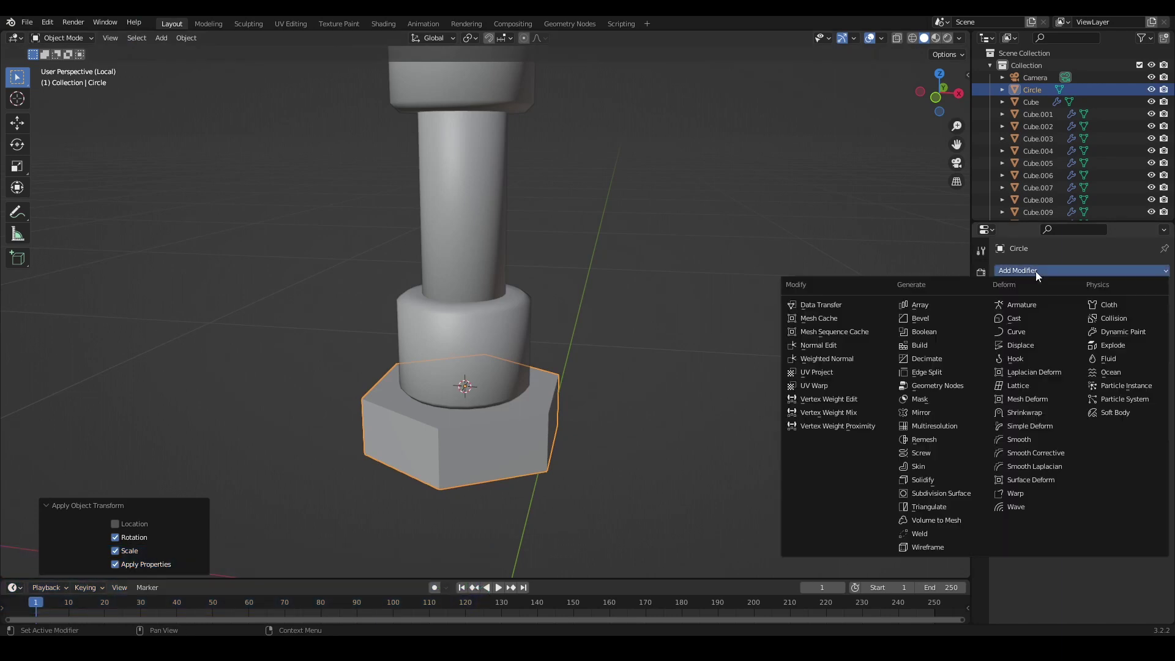
click(921, 318)
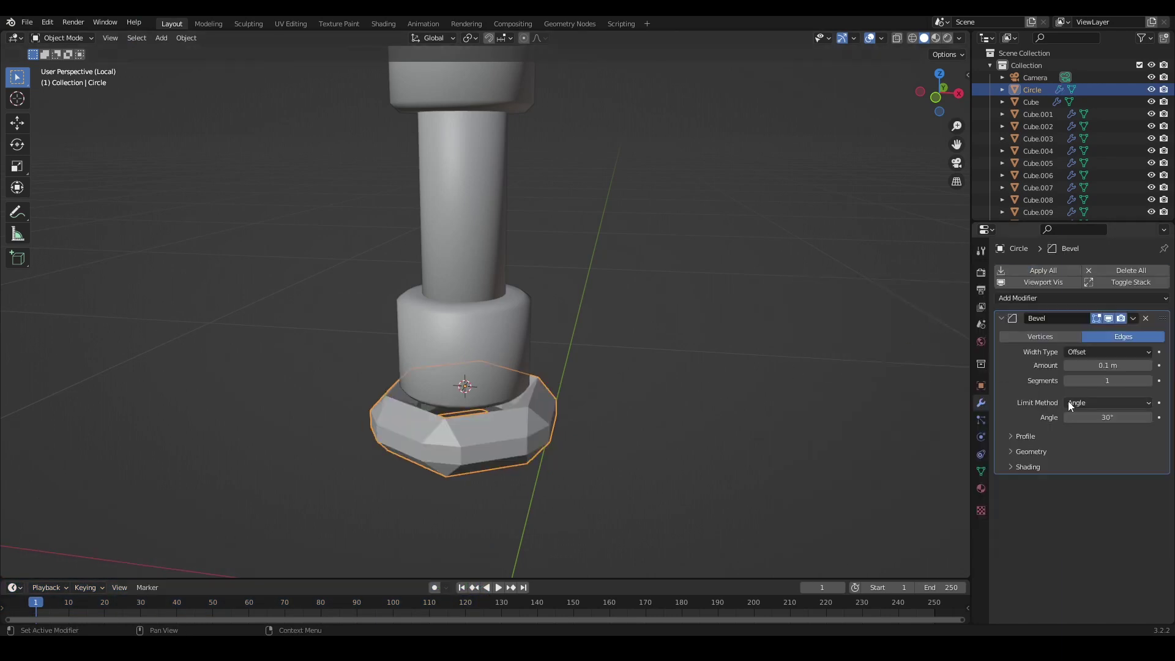
- Reapply the base's rotation and scale and set its bevel amount to 0.005 m
click(1069, 365)
drag(1070, 366, 1040, 366)
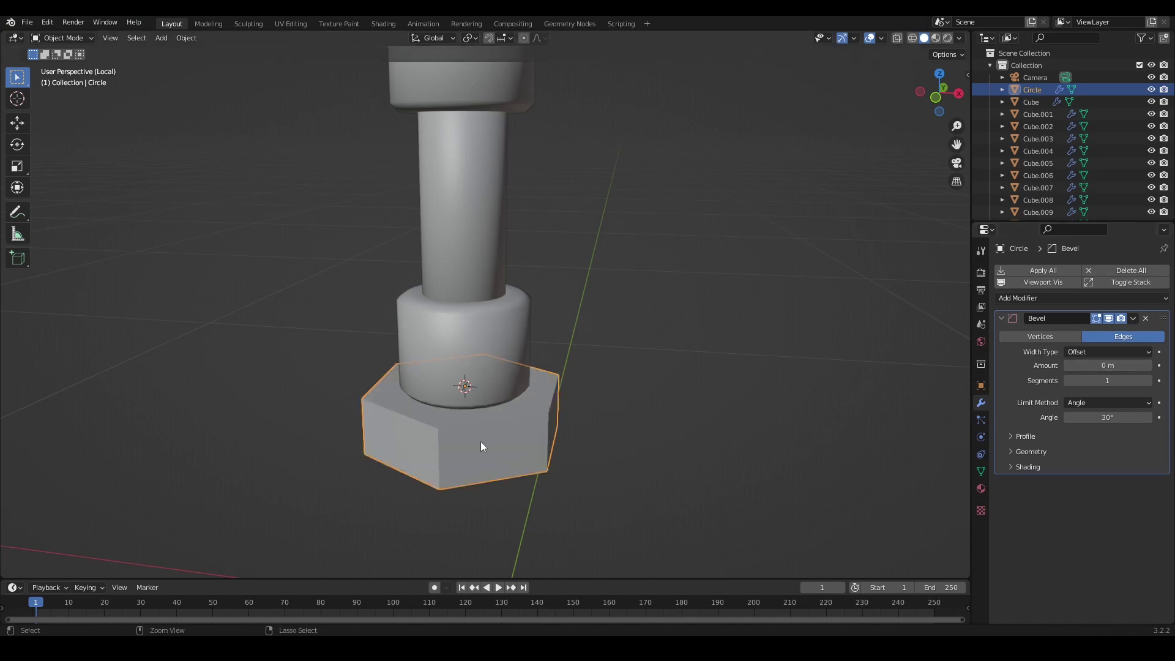
key(ctrl+a)
click(511, 442)
click(1147, 365)
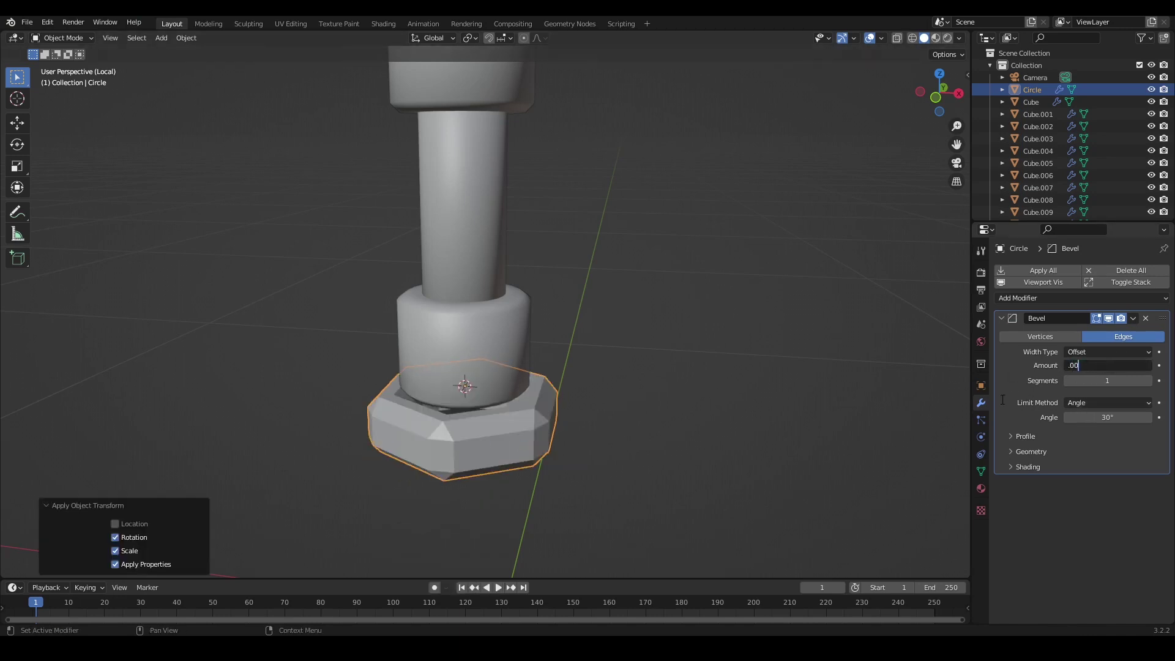
key(Return)
- Shade the hexagonal base smooth and leave local view to show the chair within the whole room
middle_drag(671, 420, 512, 448)
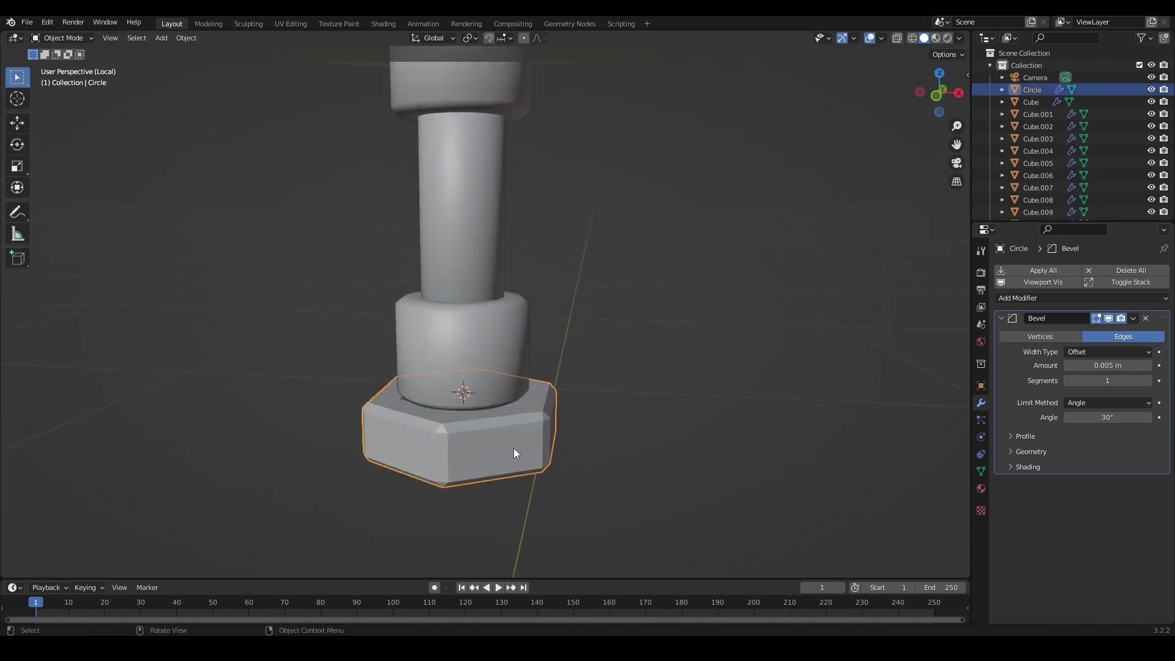
right_click(513, 448)
click(507, 416)
middle_drag(566, 414, 512, 415)
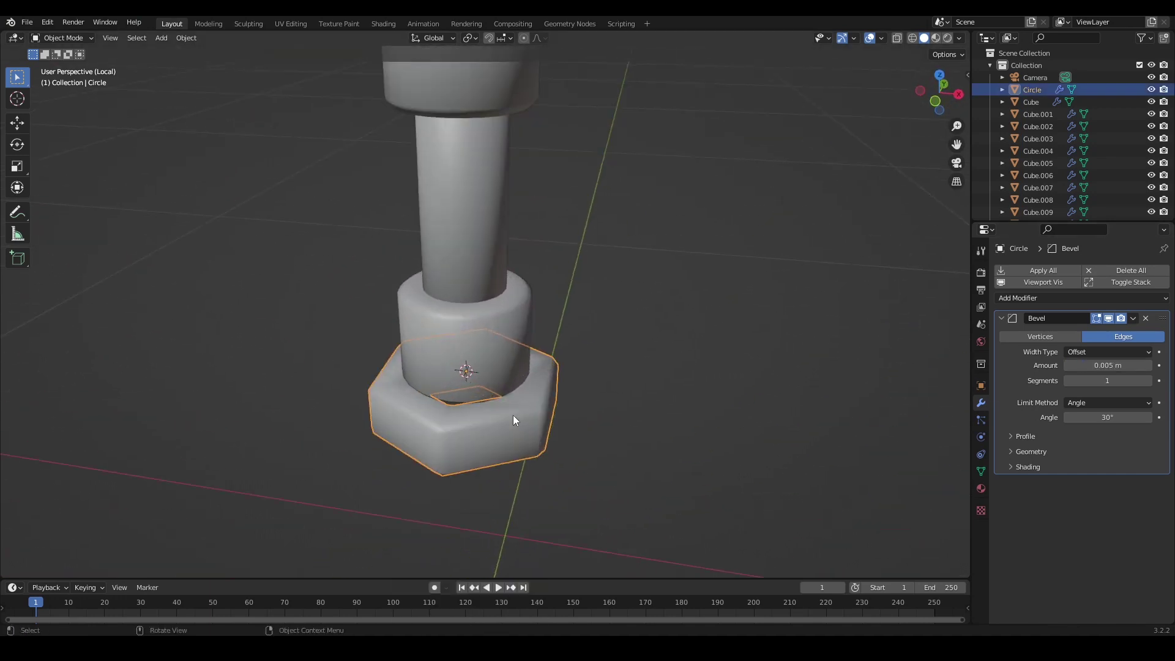
key(Tab)
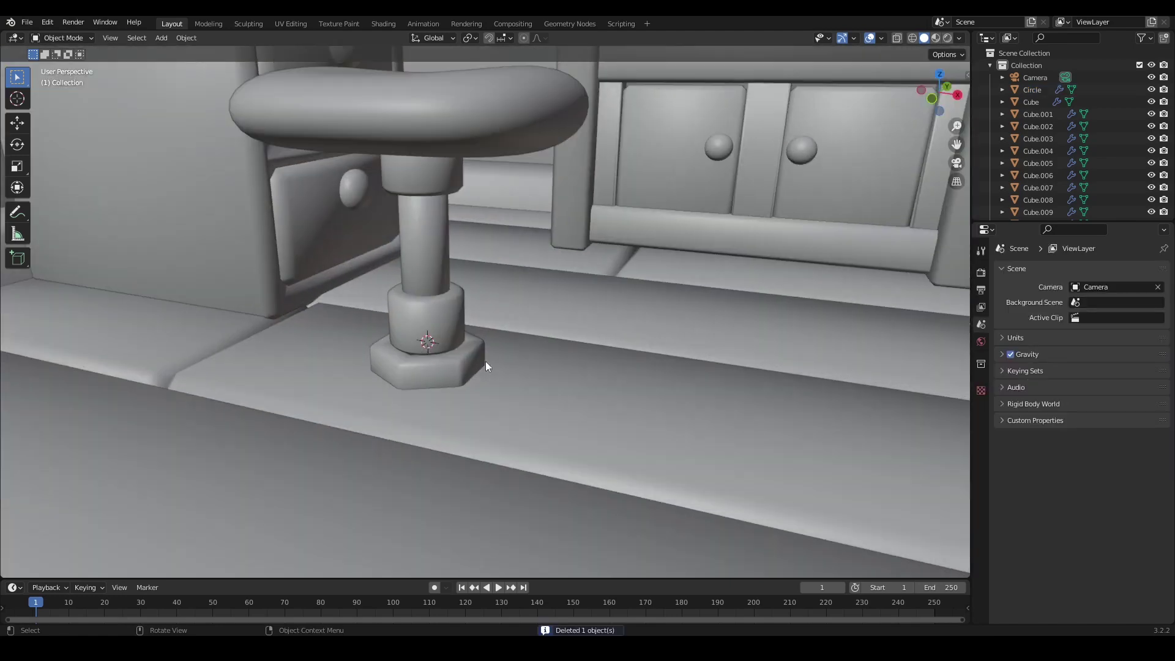
- Enlarge the hexagonal base by 1.981 and raise it about 0.049 m along Z
click(465, 376)
key(s)
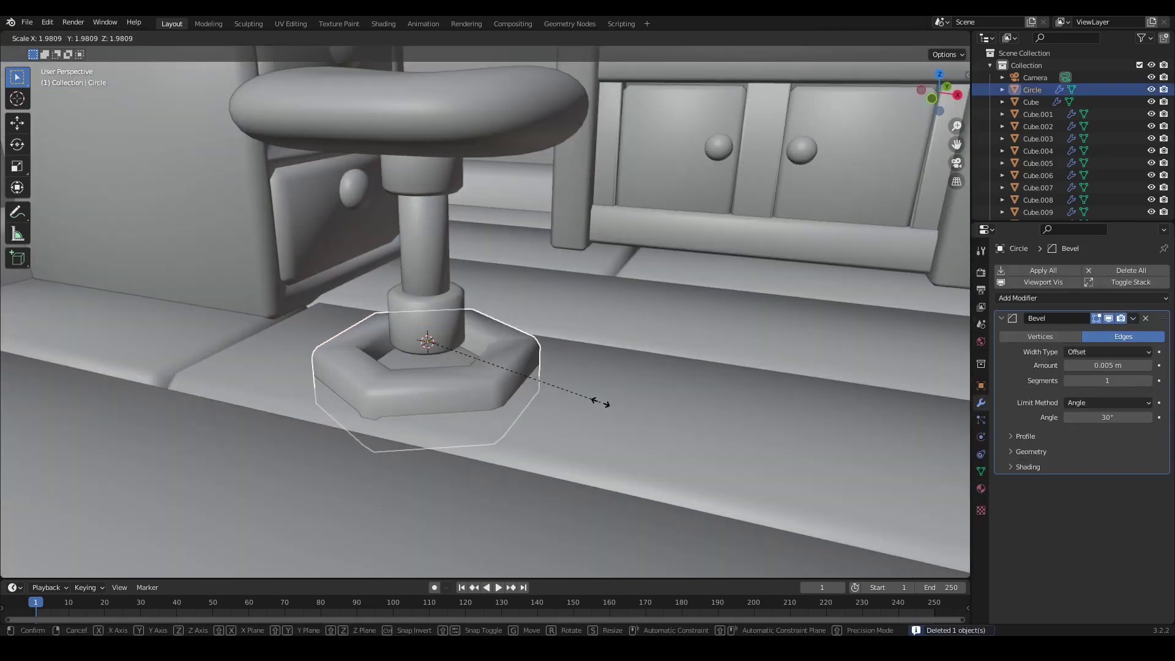
click(530, 421)
key(g)
key(z)
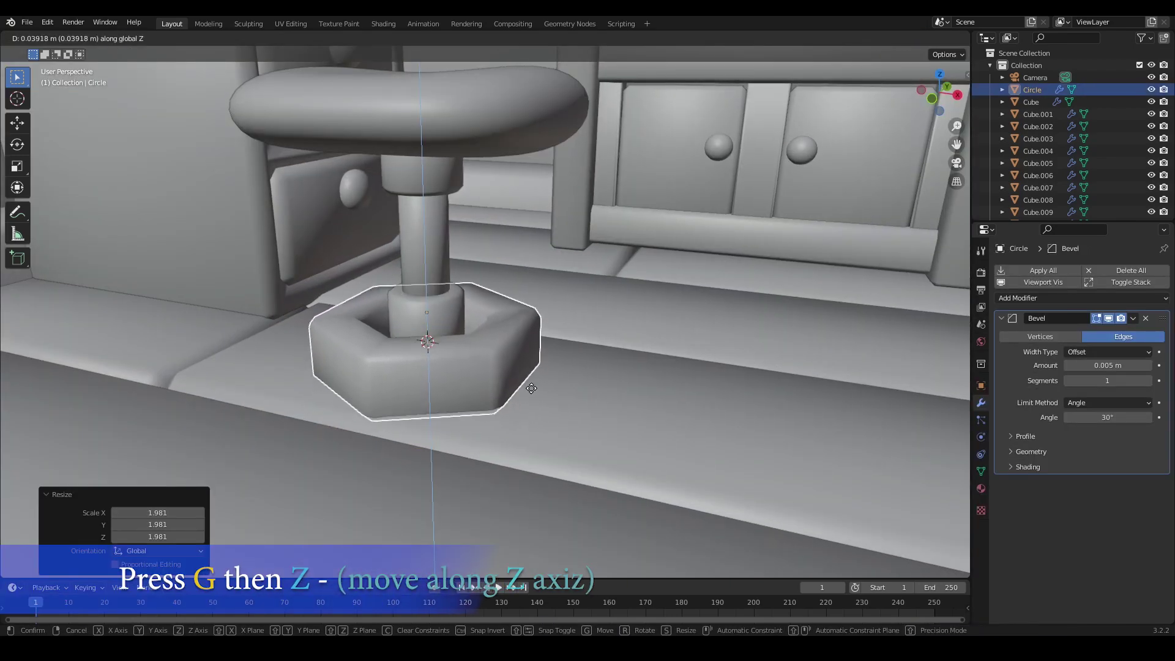
click(575, 469)
- Flatten the hexagonal base to 0.553 along Z and lower it onto the floor planks
key(s)
key(z)
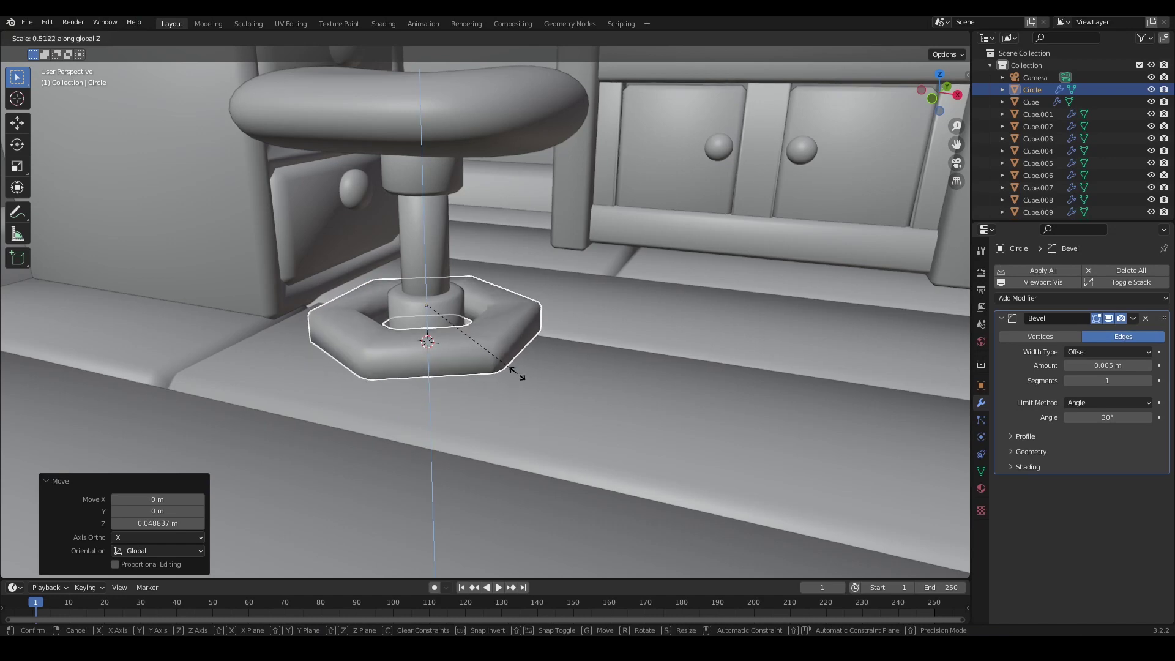
click(523, 384)
key(g)
key(z)
click(532, 423)
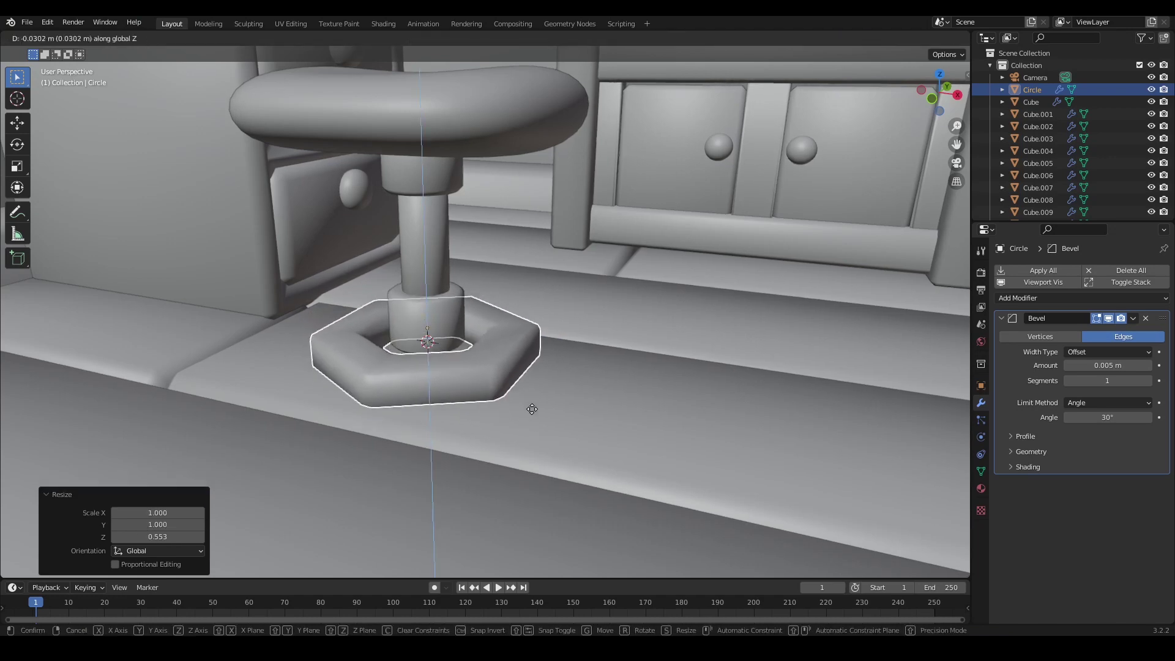
- Deselect the base, save the file and examine the desk chair's proportions against the rest of the room
scroll(526, 404, down, 6)
scroll(532, 386, up, 6)
key(alt+a)
middle_drag(496, 375, 585, 370)
scroll(538, 386, down, 6)
middle_drag(493, 401, 527, 375)
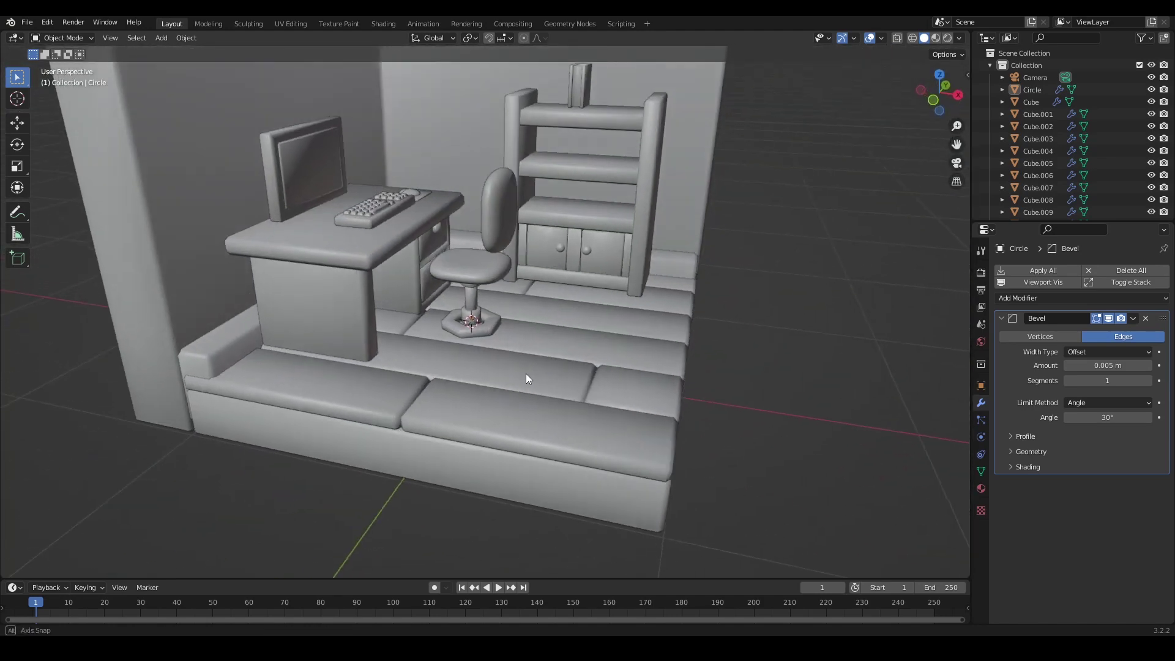
scroll(527, 361, up, 3)
scroll(511, 330, up, 5)
middle_drag(551, 307, 530, 382)
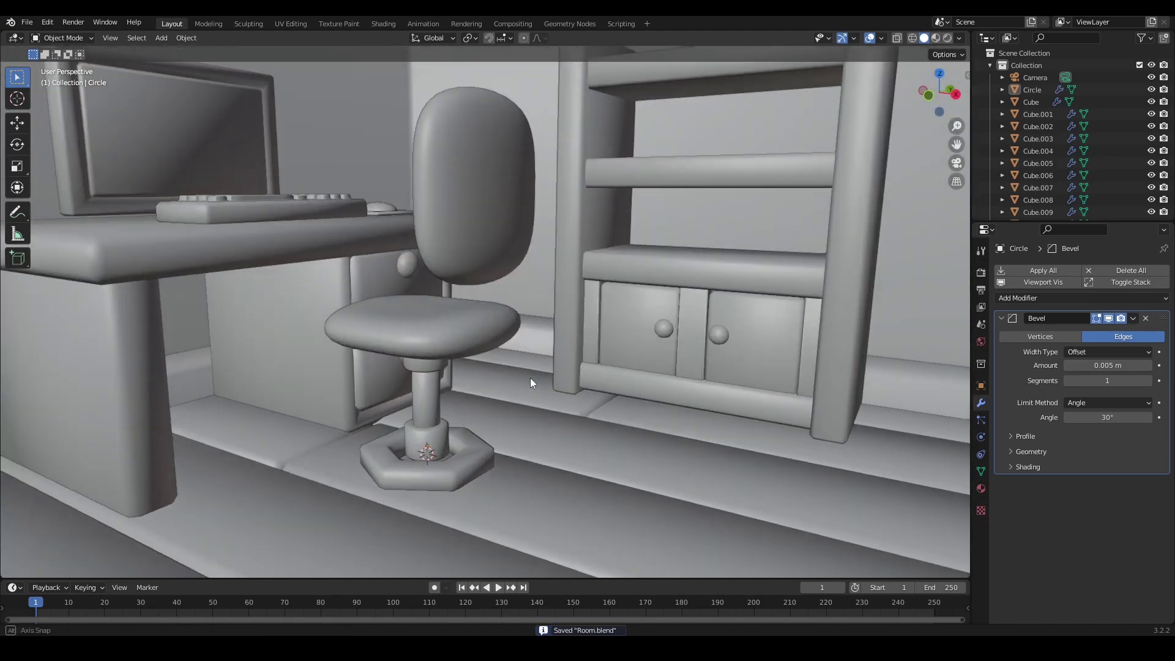
scroll(485, 304, up, 2)
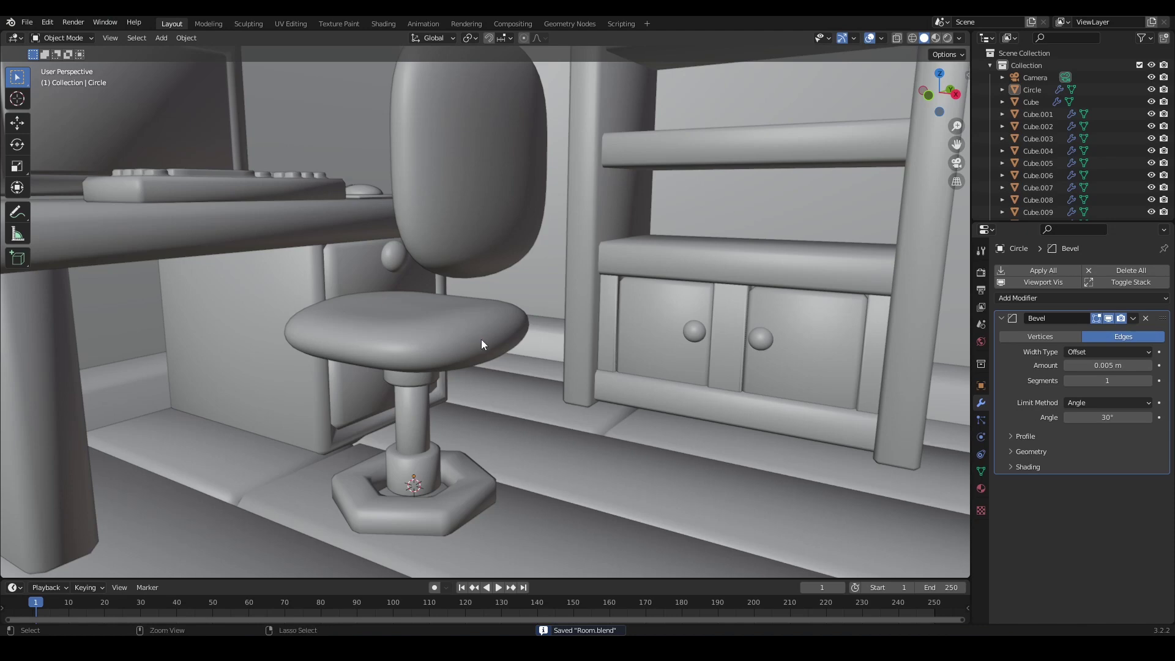
middle_drag(481, 339, 491, 340)
- Set the desktop's bevel amount to 0.01 m and deselect it
click(234, 270)
scroll(600, 303, down, 3)
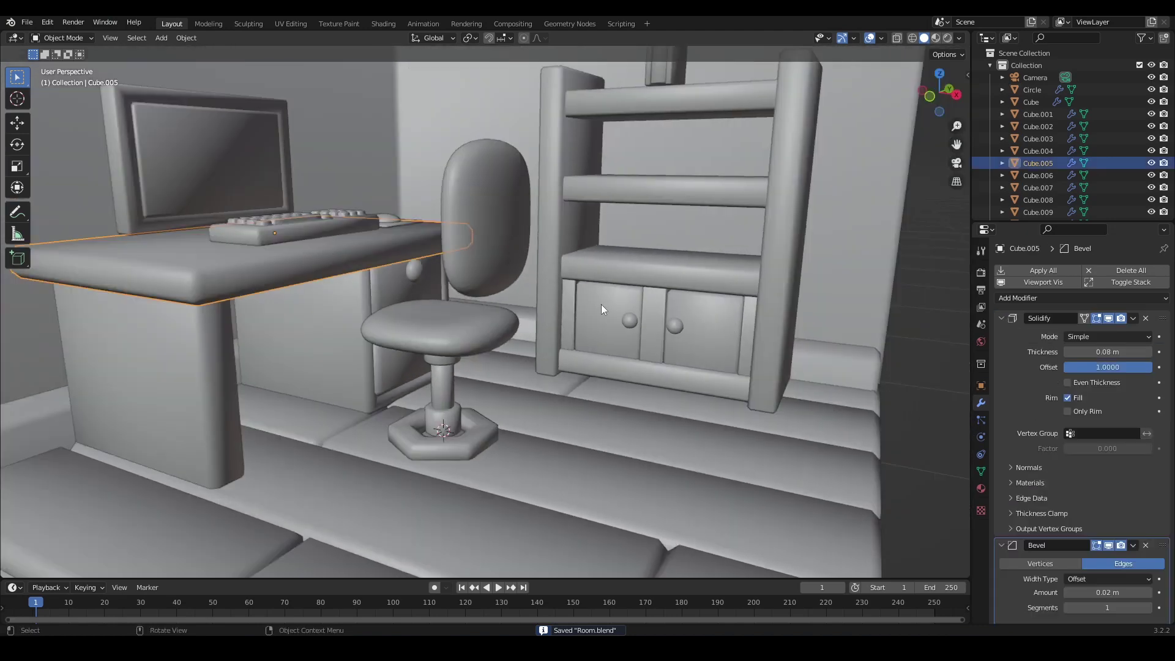
scroll(1058, 520, down, 3)
click(1067, 543)
scroll(868, 449, down, 3)
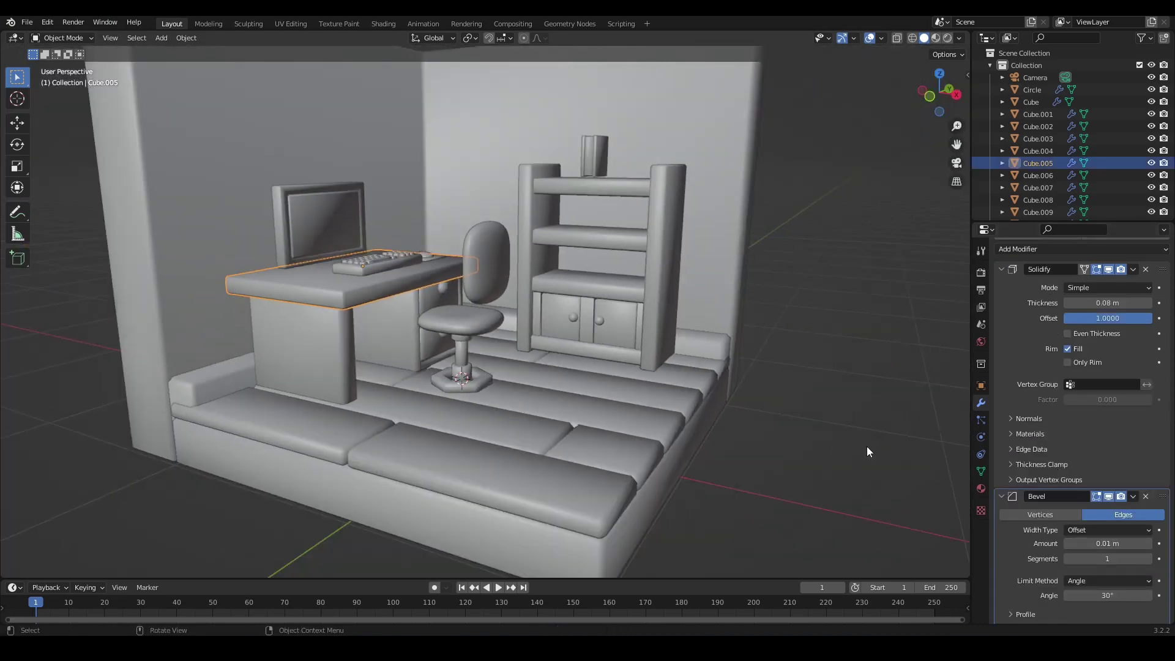
click(867, 449)
- Set the bevel amount of the desk's front support panel to 0.01 m and deselect it
mouse_move(624, 368)
middle_down()
mouse_move(690, 384)
mouse_move(631, 375)
middle_up()
click(345, 396)
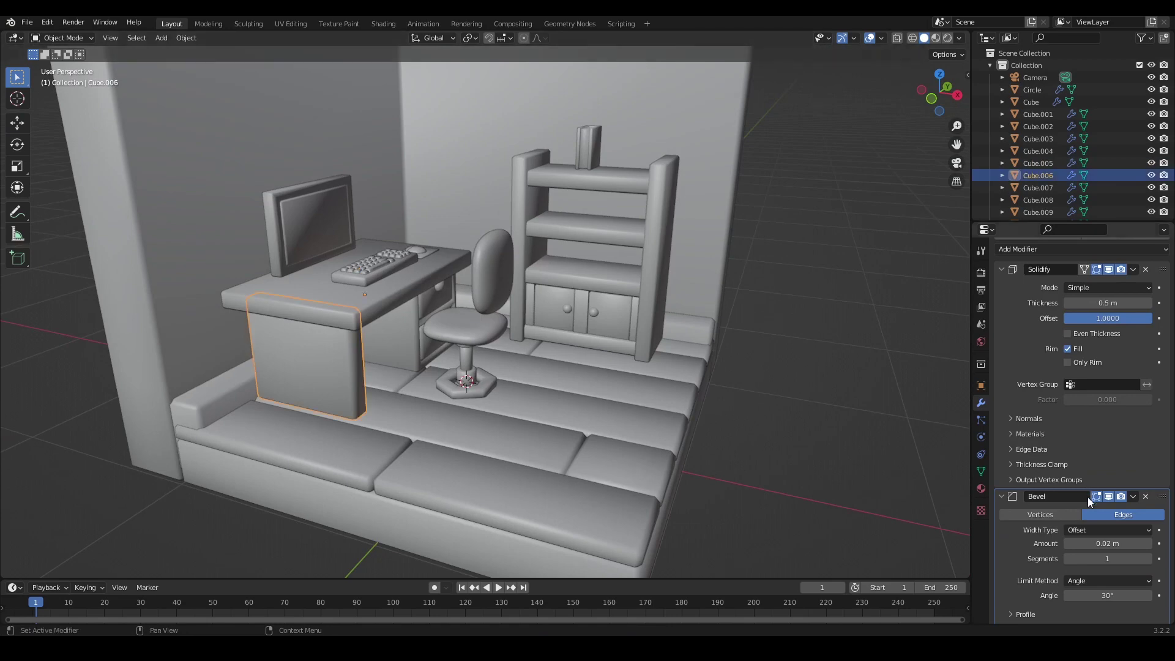
click(1067, 543)
click(850, 414)
middle_drag(850, 414, 795, 399)
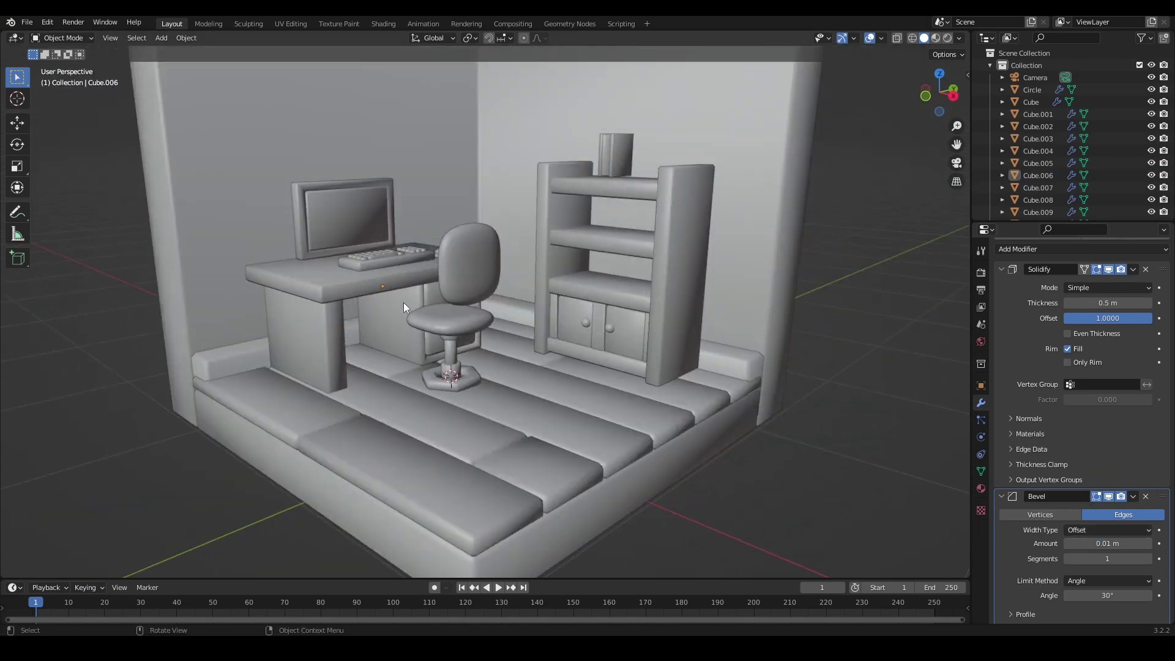
- Reduce the bevel amount on the desk's drawer-side support
click(409, 308)
click(1067, 365)
middle_drag(907, 409, 691, 409)
- Check the bookshelf frame's Solidify and Bevel settings, and clear the selection
click(624, 276)
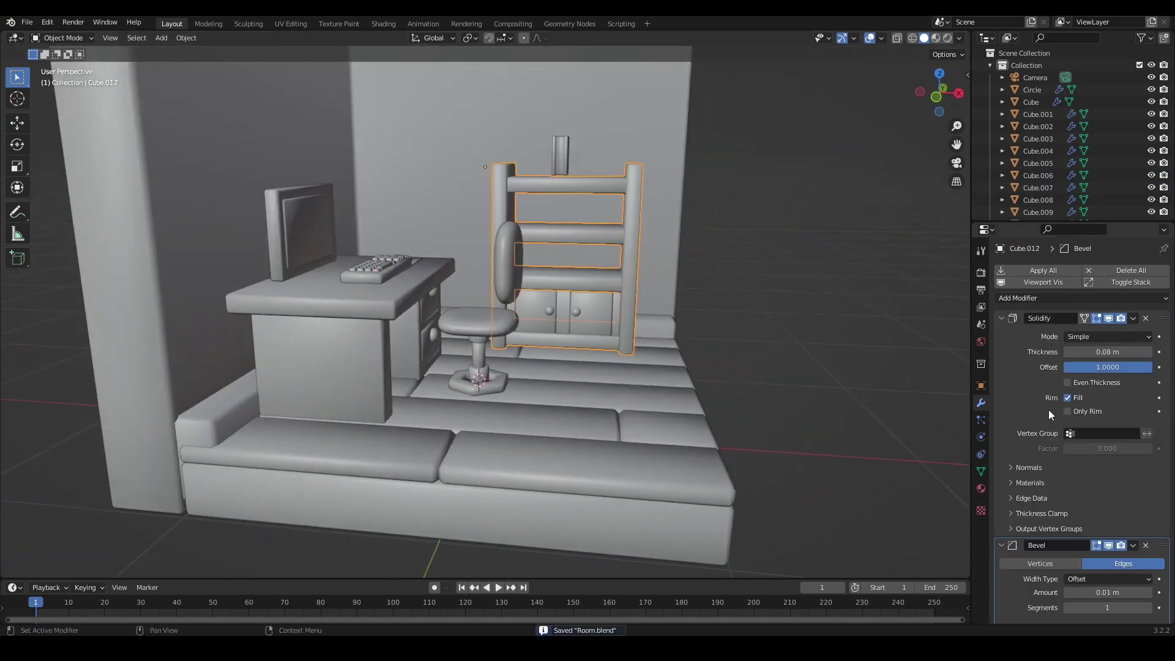
click(795, 333)
middle_drag(796, 333, 737, 342)
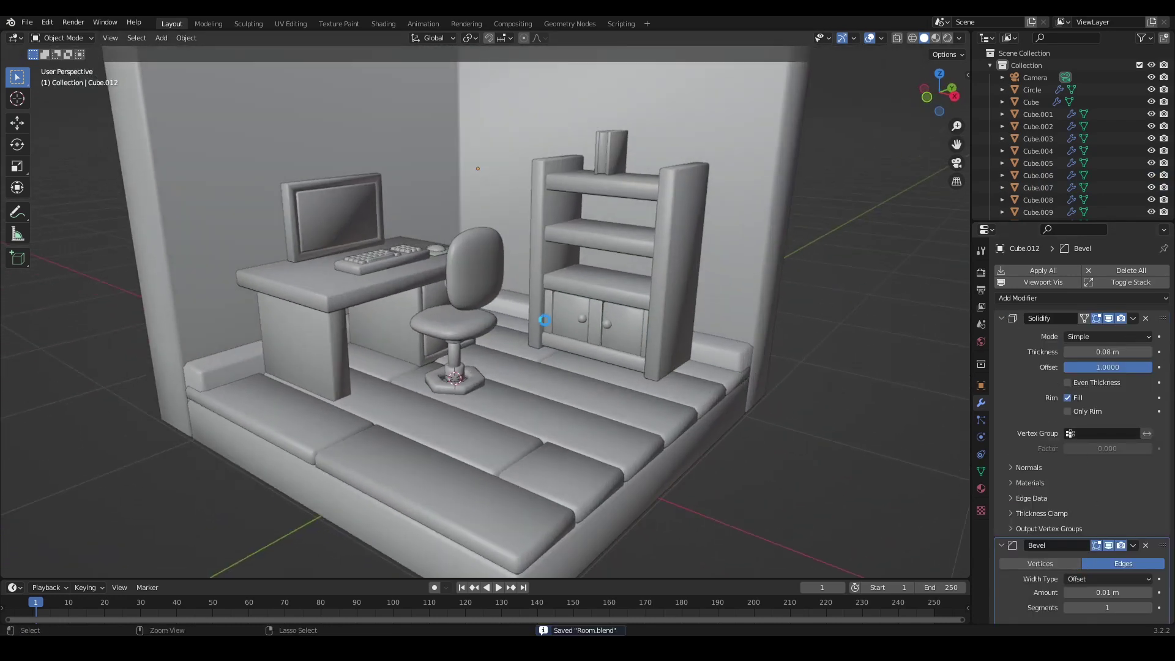
- Duplicate the inner wall face behind the desk in place and scale the copy by 0.370
middle_drag(544, 319, 574, 384)
scroll(574, 384, up, 2)
middle_drag(392, 243, 434, 244)
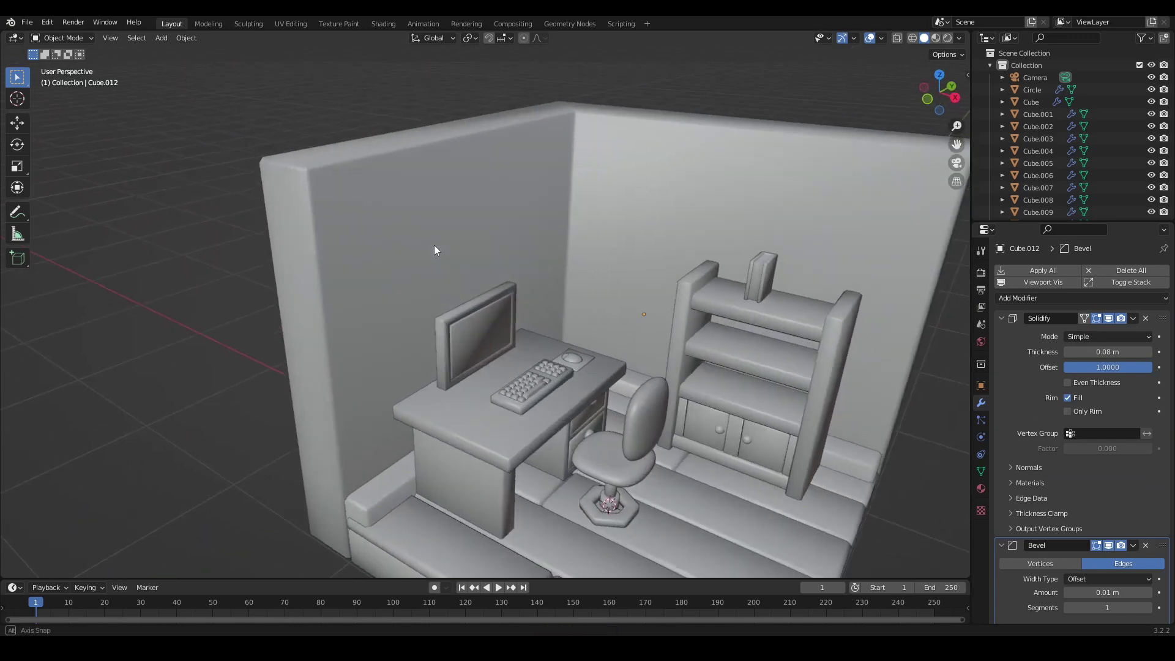
click(406, 230)
key(Tab)
click(408, 230)
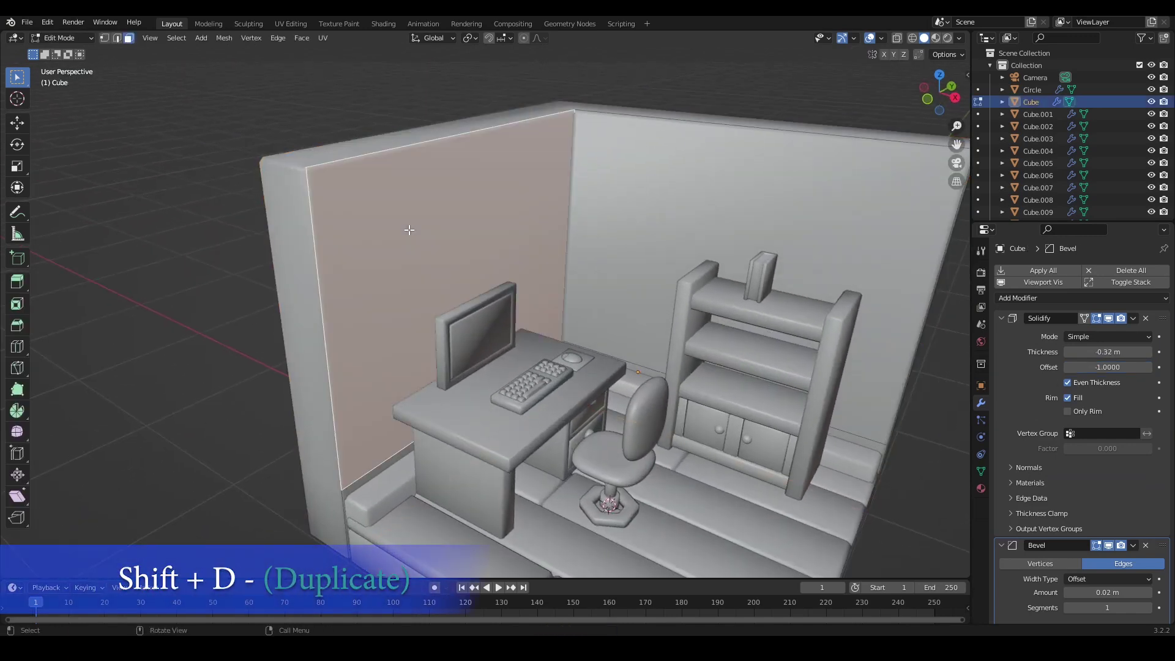
right_click(521, 350)
key(s)
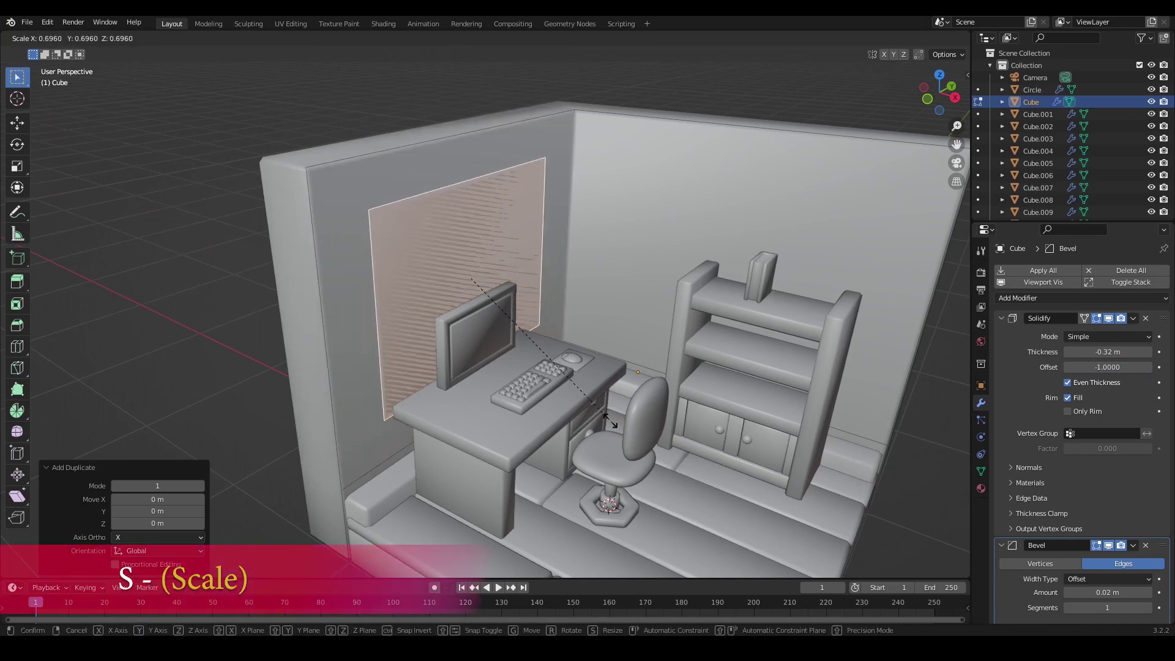
click(548, 344)
- Raise the duplicated wall face 0.333 m along Z, and lower it 0.193 m to sit just behind the monitor's top
key(g)
key(z)
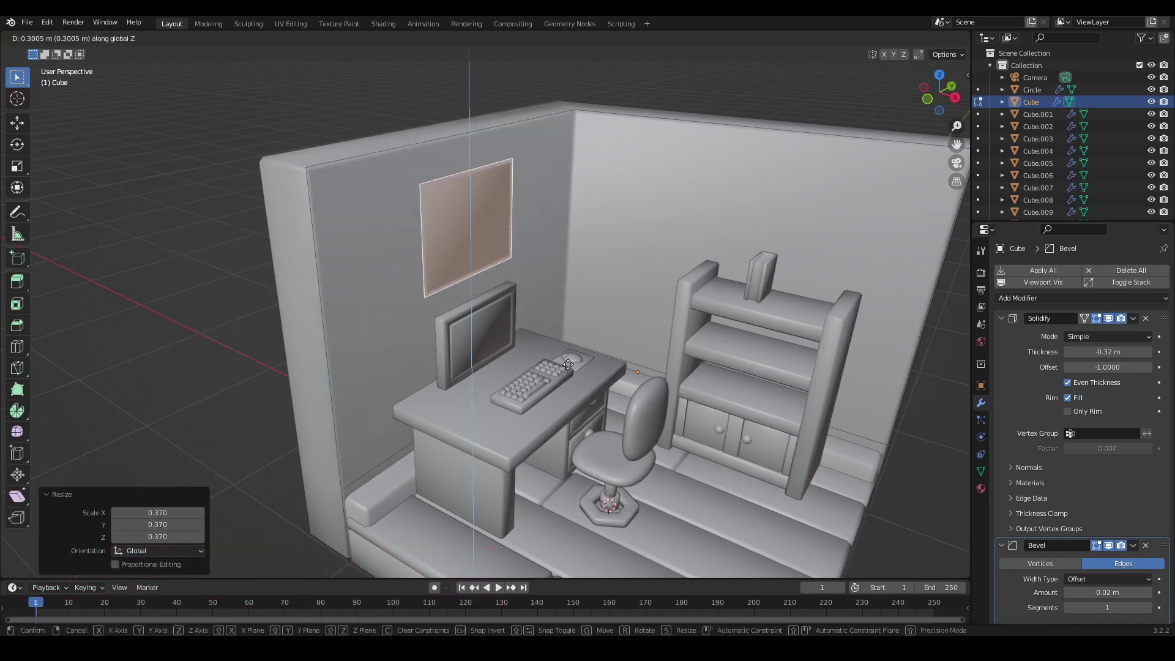
click(569, 358)
mouse_move(568, 358)
middle_down()
mouse_move(489, 359)
mouse_move(566, 356)
middle_up()
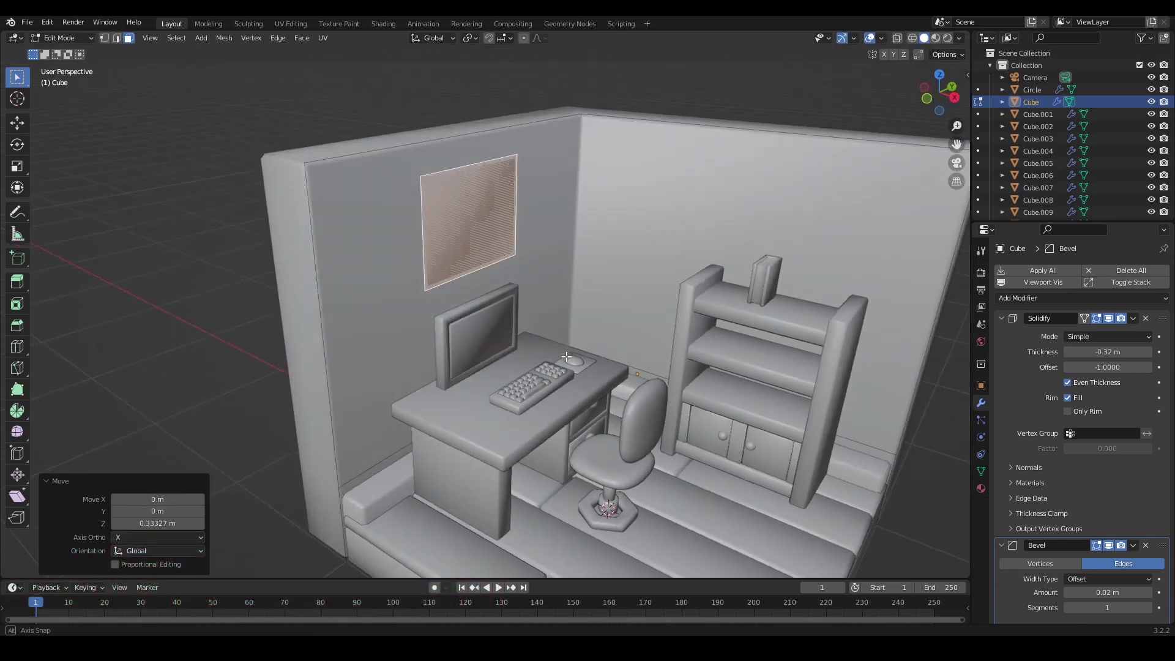
key(g)
key(z)
click(571, 388)
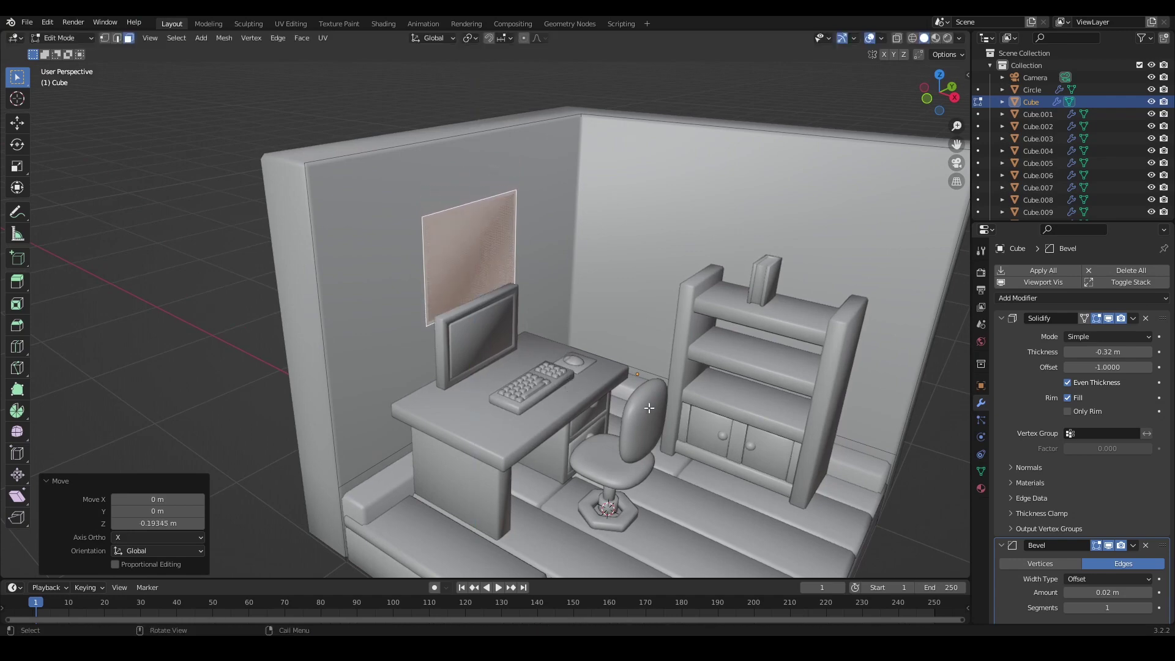
- Narrow the panel on the wall above the desk by scaling it down along Y
middle_drag(649, 408, 665, 392)
key(s)
key(z)
key(y)
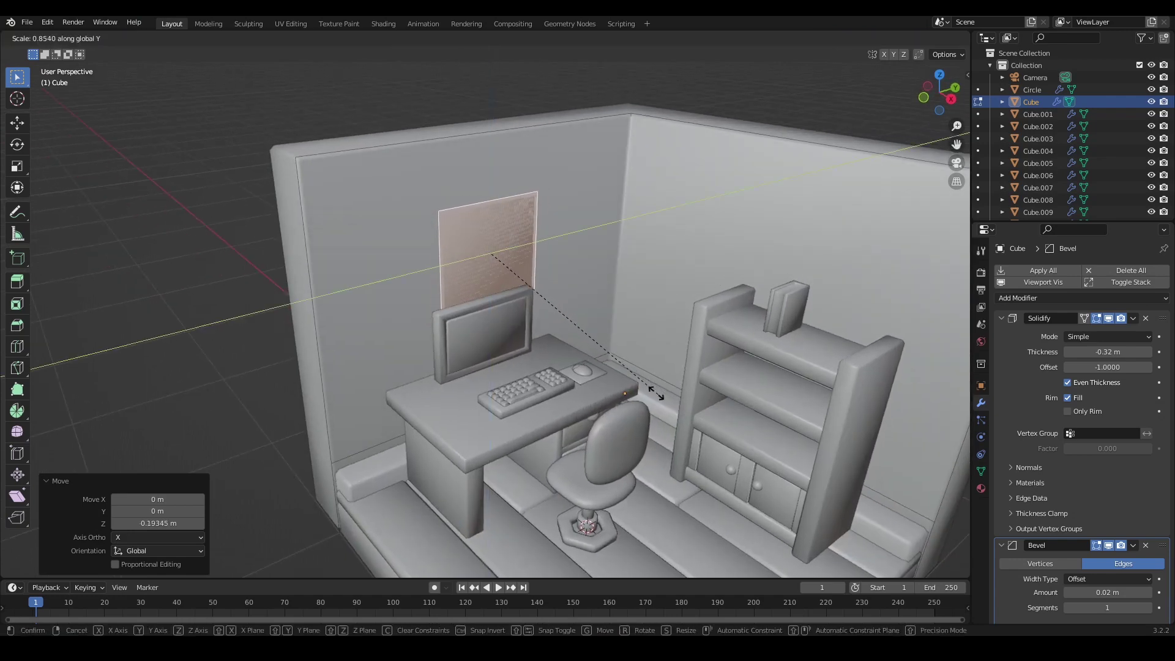
click(627, 395)
- Raise the wall panel about 0.044 m along Z and scale it uniformly by 1.126
key(g)
key(z)
click(628, 395)
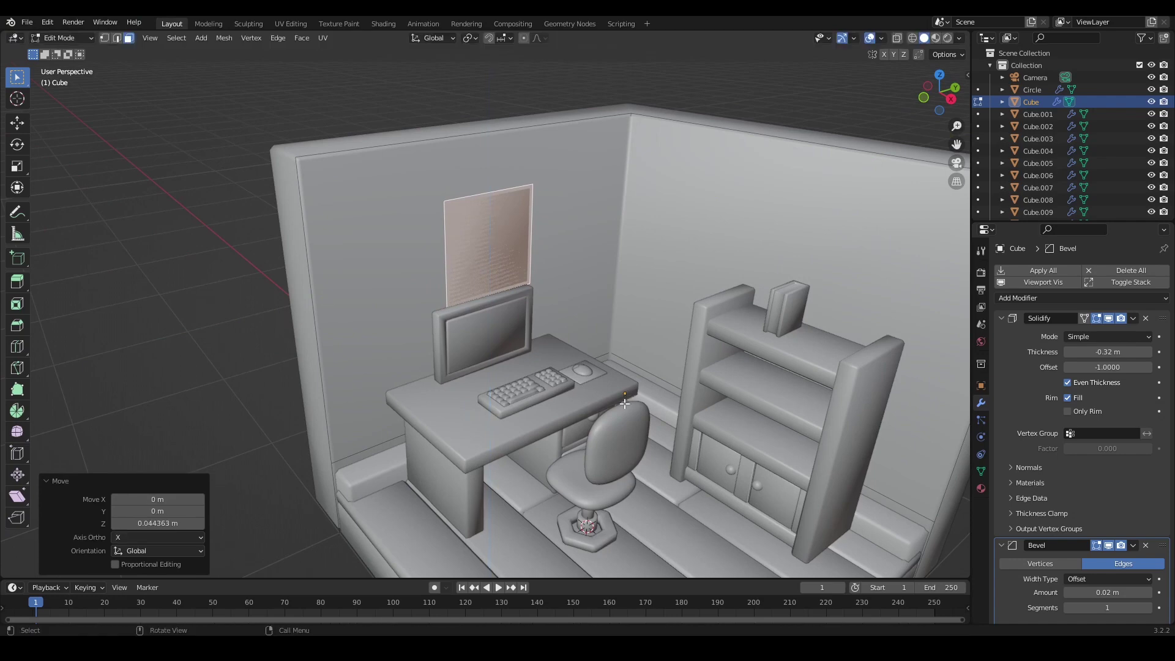
key(s)
click(655, 413)
- Inset the wall panel by 0.1164 m and delete the inner face to leave an open frame
key(i)
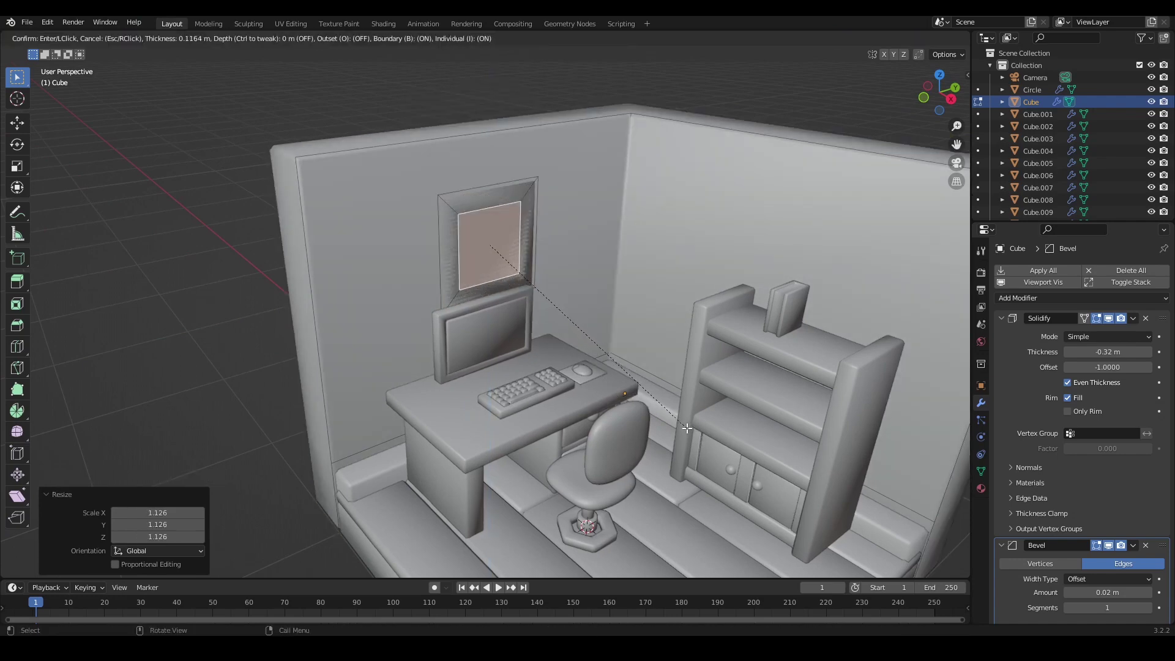
click(687, 428)
scroll(605, 324, up, 5)
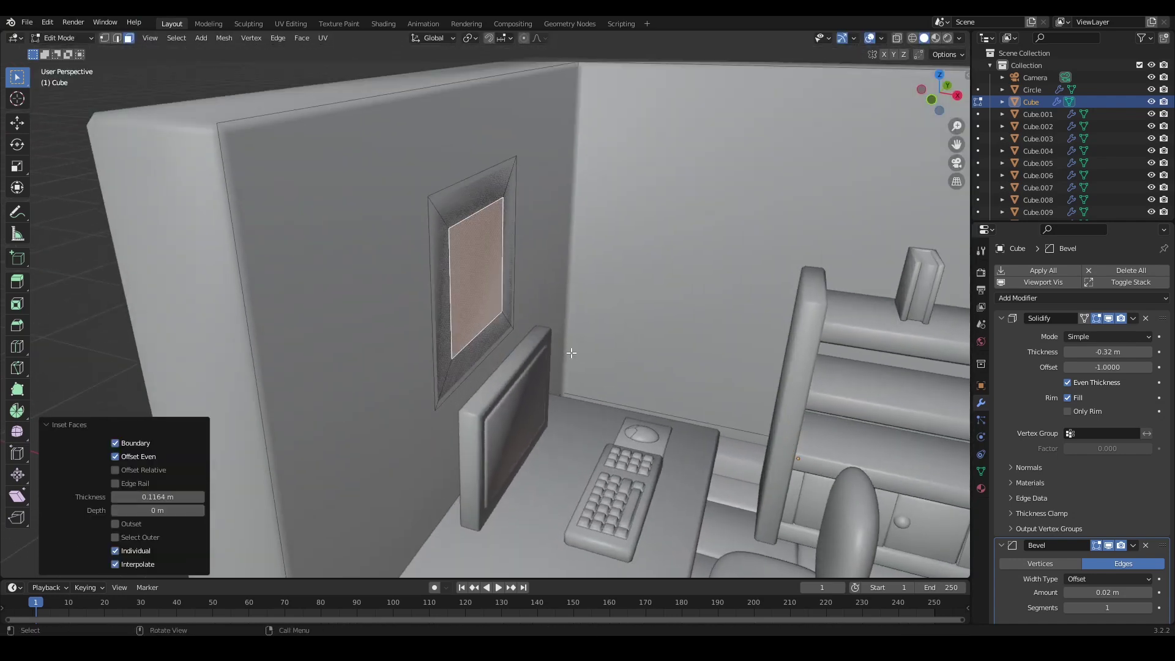
key(x)
click(582, 370)
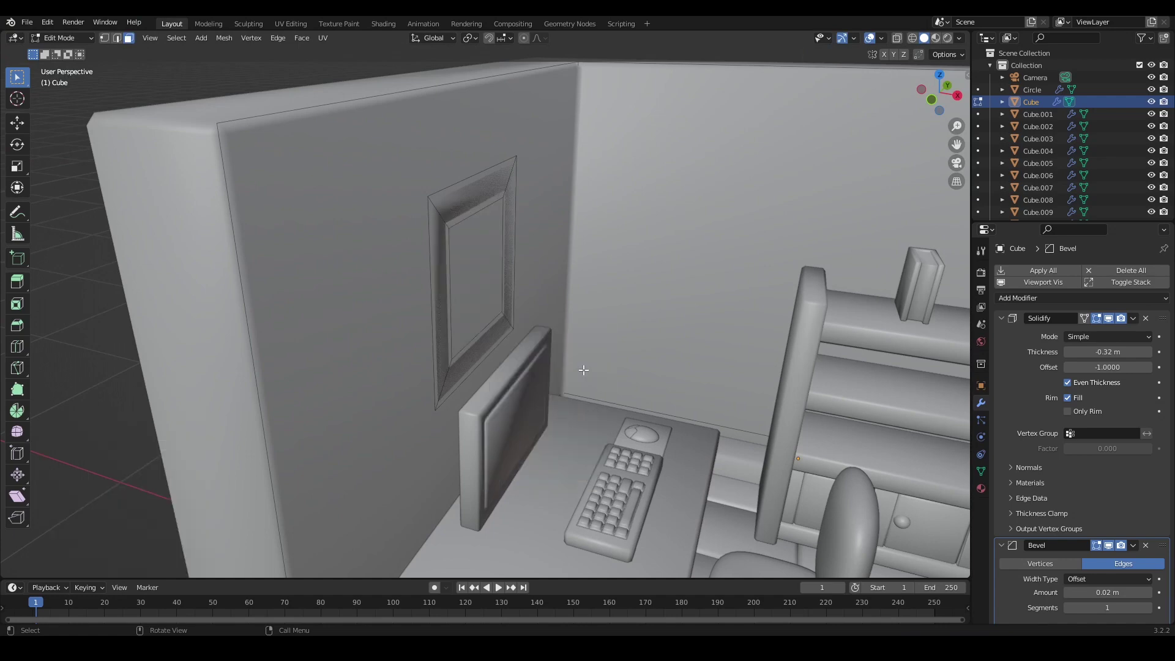
- Select all linked faces of the frame in wireframe shading and separate them from the room walls into their own object
key(Tab)
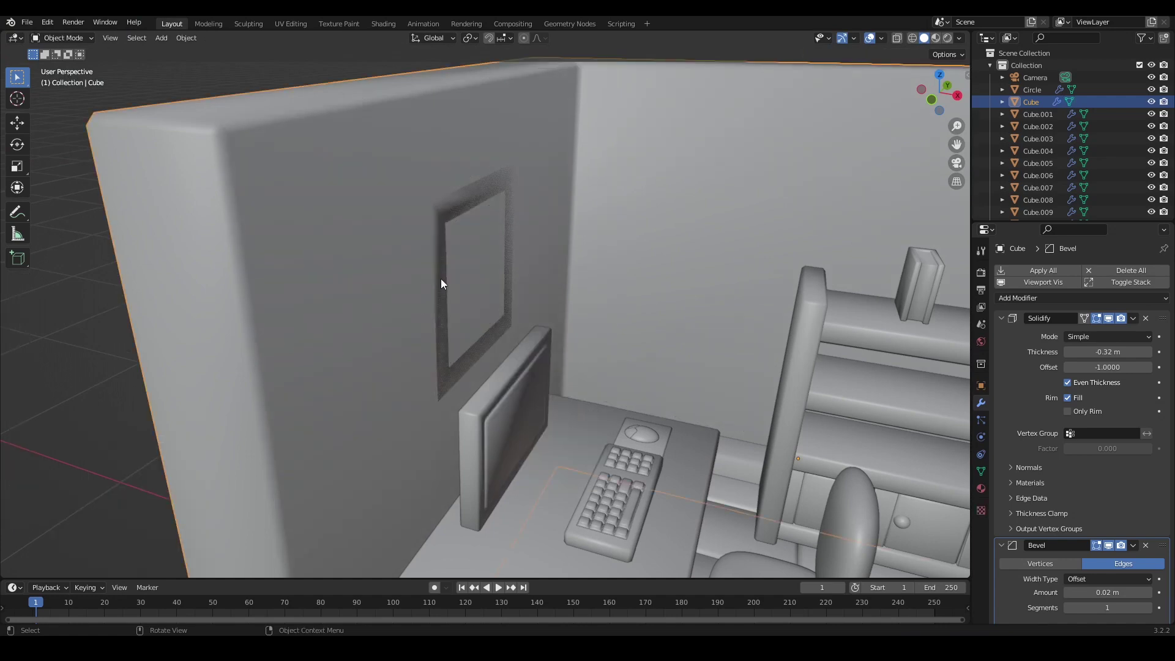
key(shift+z)
key(shift+z)
key(shift+z)
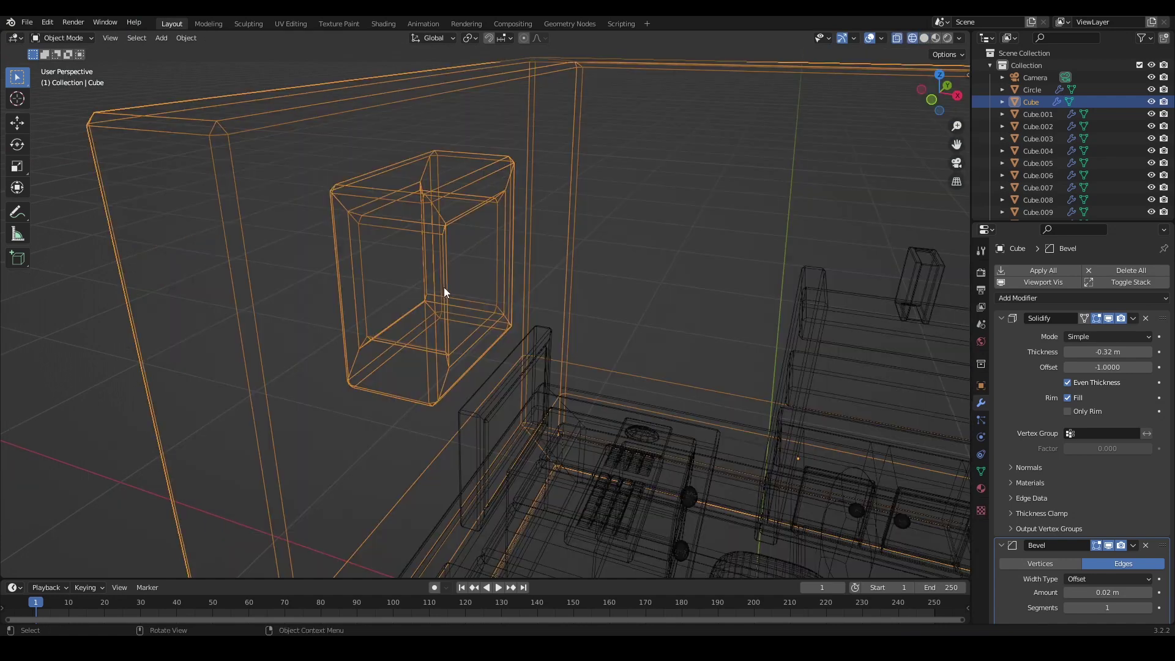
key(Tab)
click(475, 192)
key(ctrl+l)
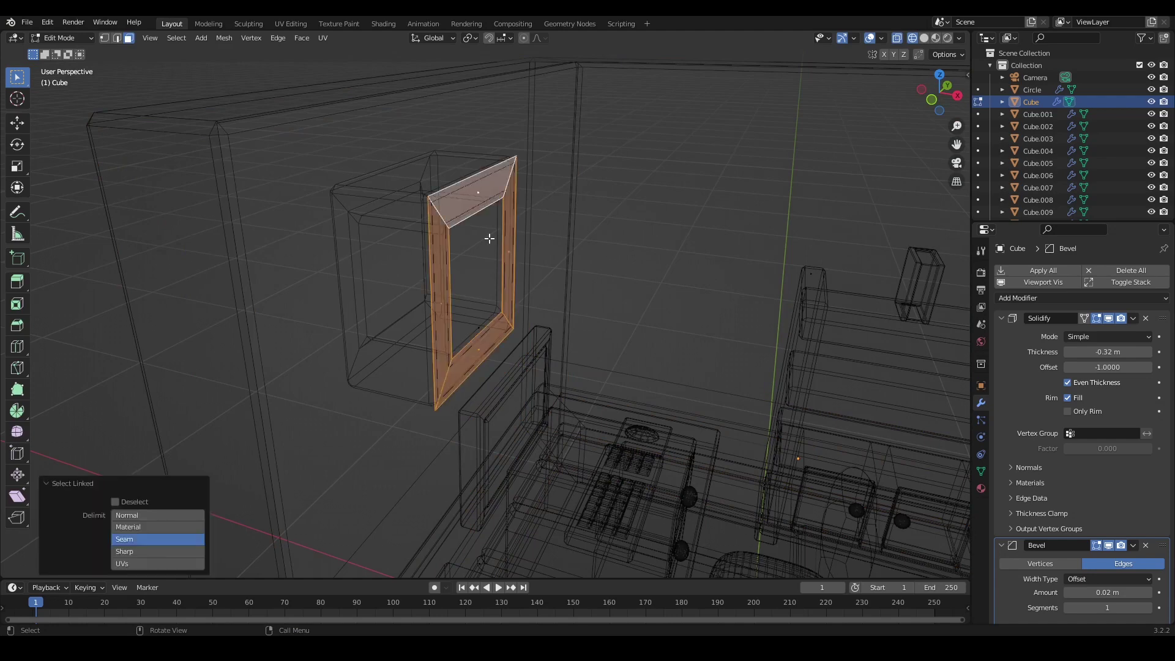
key(p)
click(489, 238)
key(Tab)
key(shift+z)
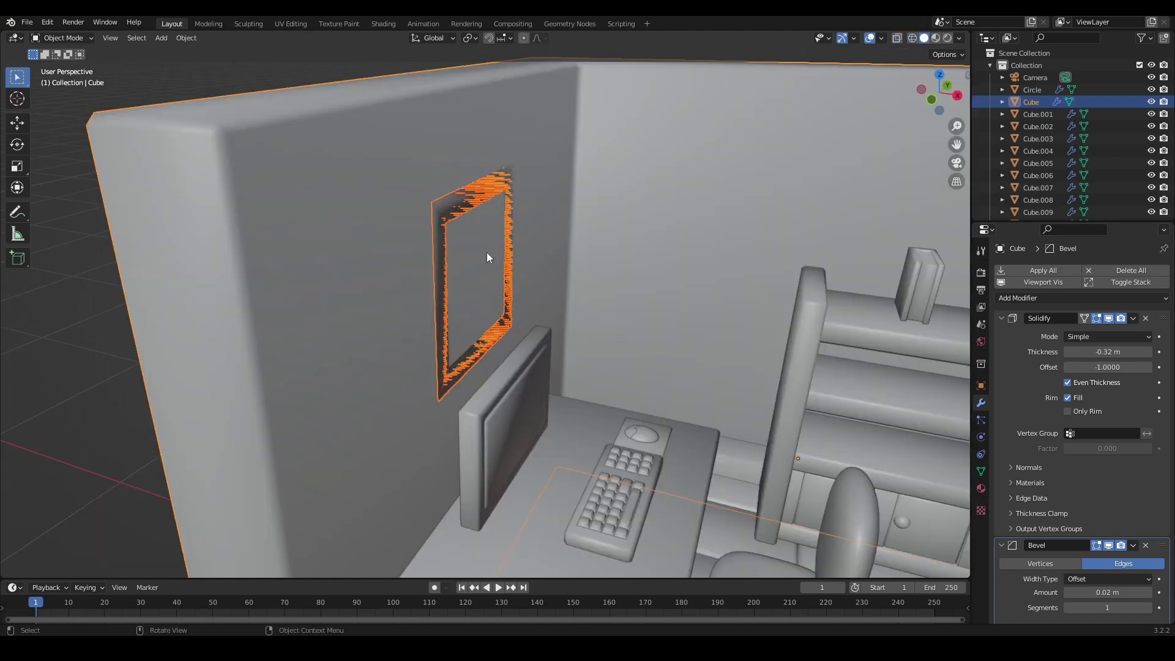
- Apply rotation and scale to the separated frame, and move it about 0.073 m along X out of the wall
click(443, 213)
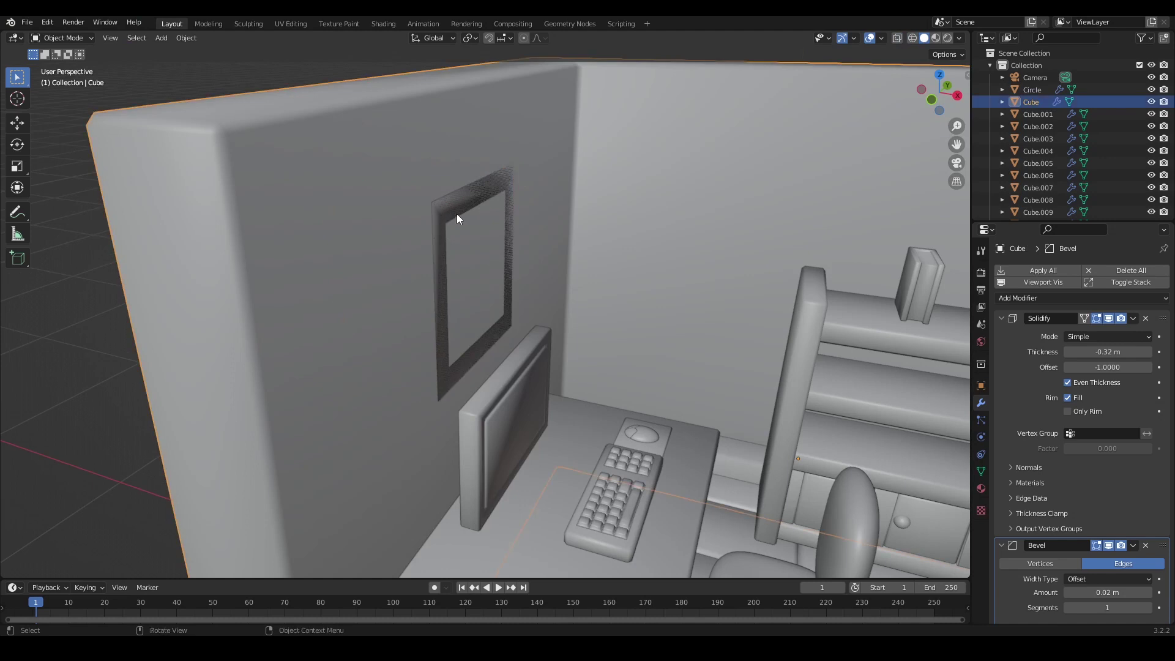
key(ctrl+a)
click(456, 210)
key(g)
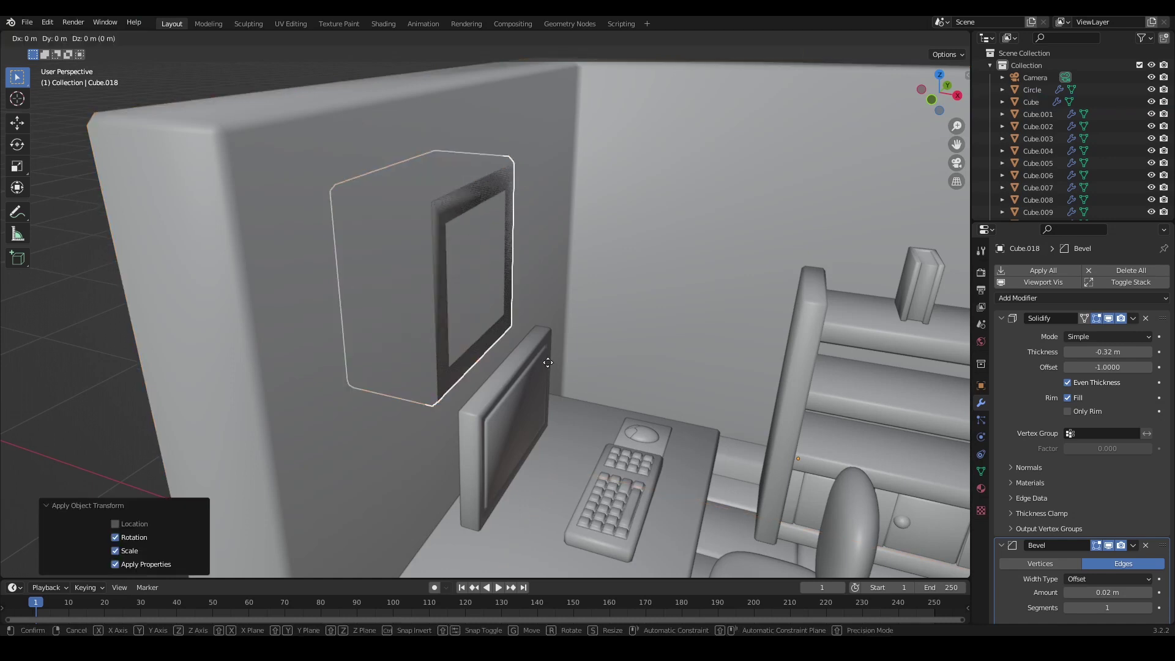
key(x)
key(Return)
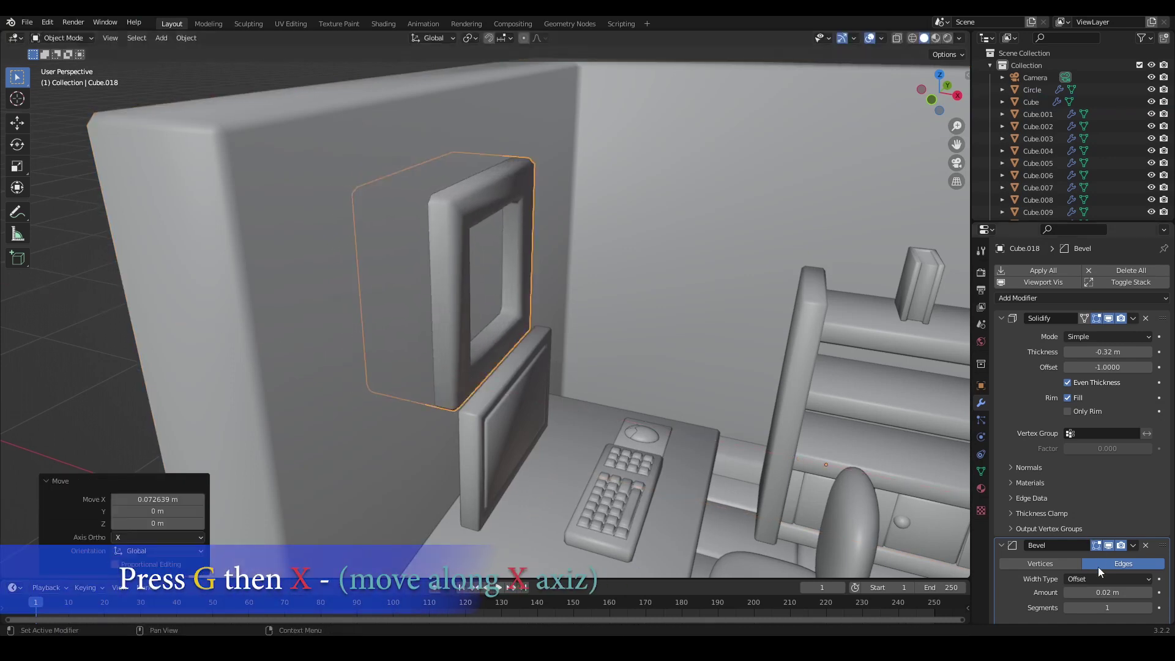
- Set the frame's Bevel amount to 0.01 m and its Solidify thickness to -0.09 m
click(1065, 594)
middle_drag(530, 301, 551, 315)
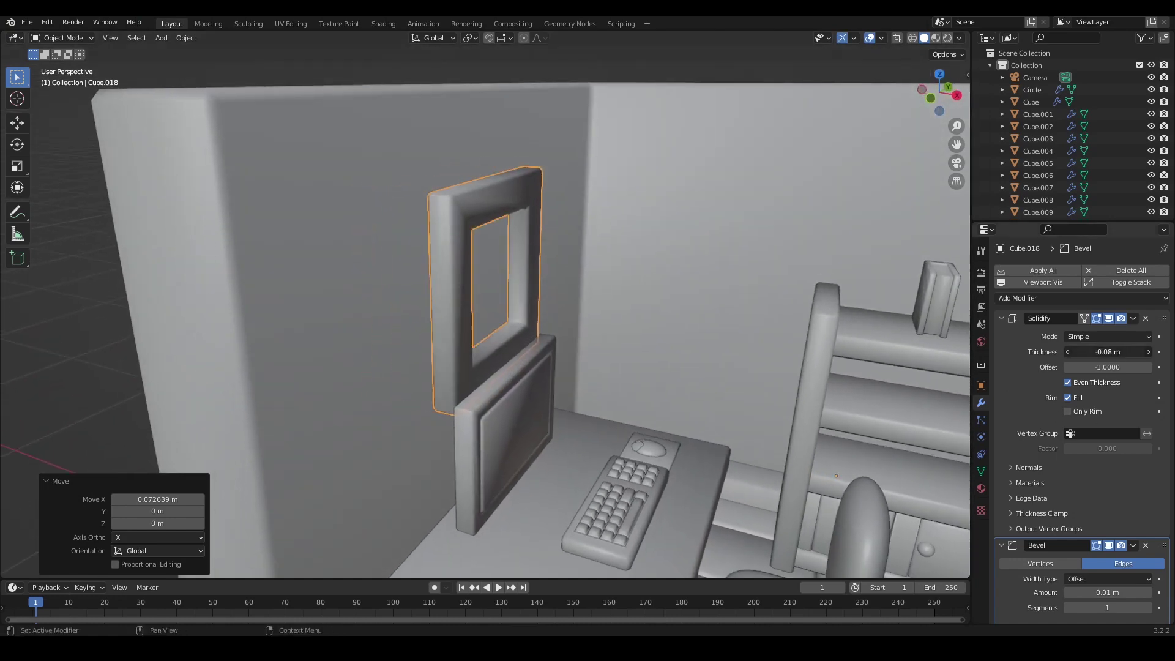
drag(1107, 352, 1095, 352)
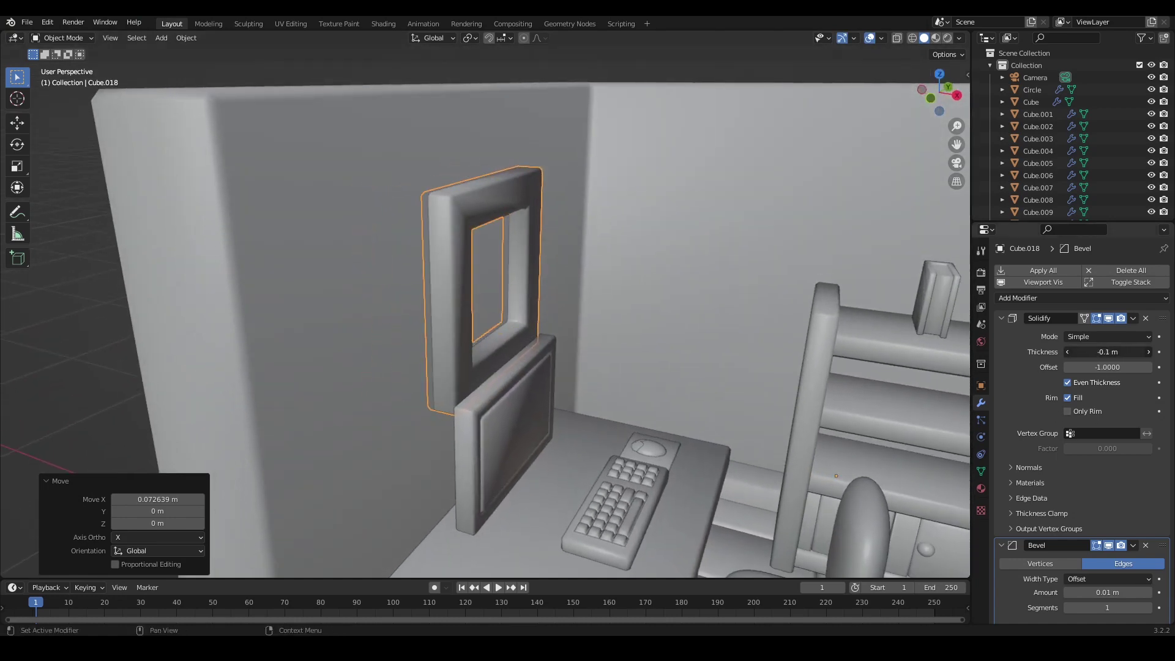
click(391, 319)
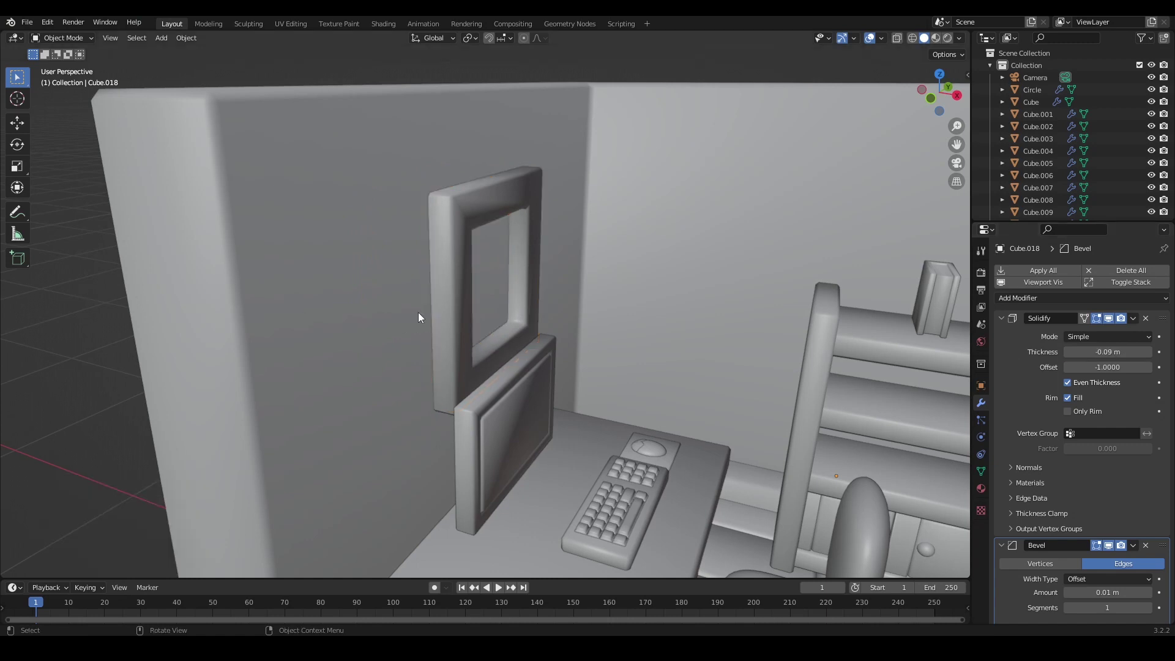
- Nudge the frame about 0.007 m along X away from the wall
middle_drag(420, 316, 459, 317)
key(g)
key(x)
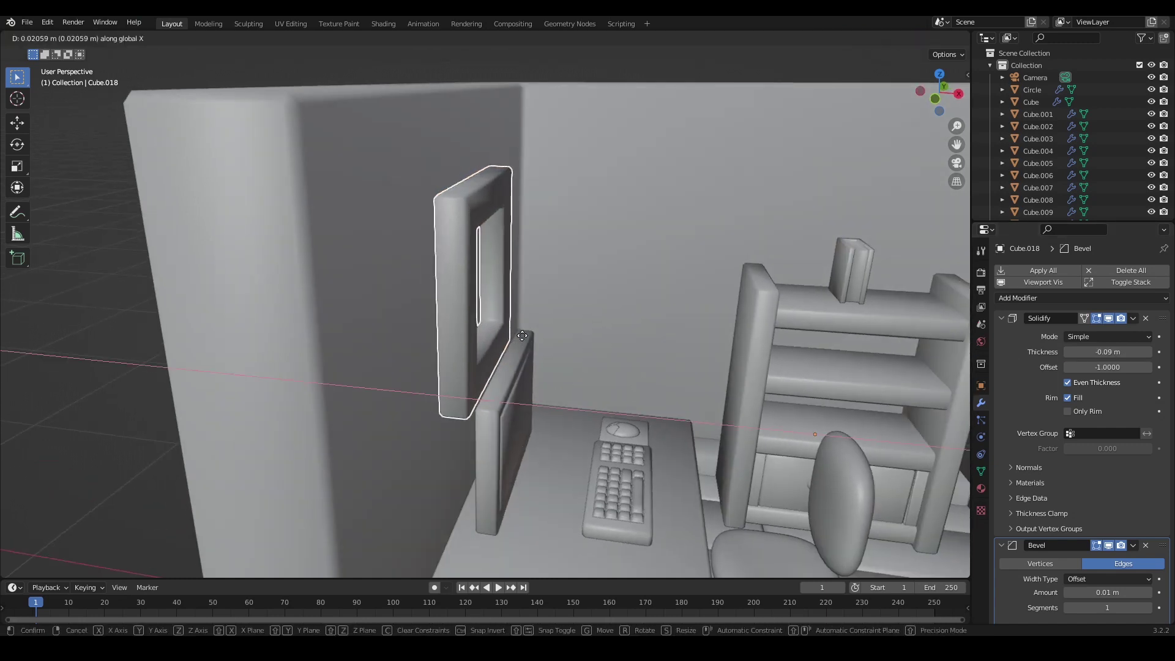
click(517, 341)
key(s)
key(x)
key(Escape)
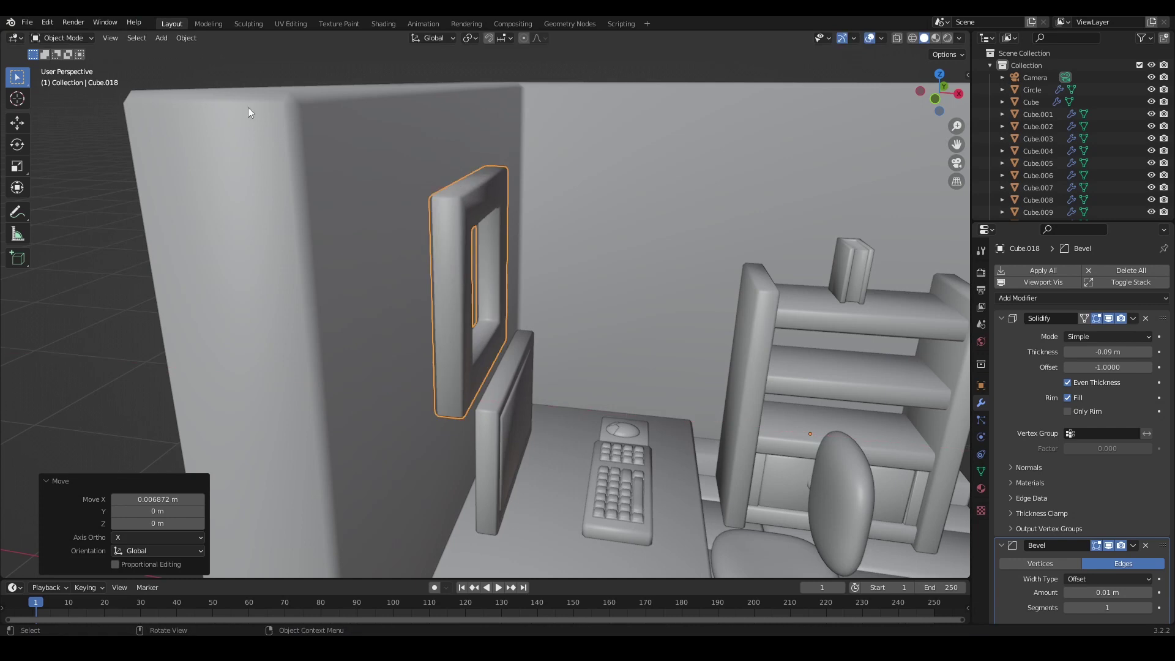
- Set the frame's origin to its center of mass and scale it by 0.891 along X
click(186, 37)
mouse_move(269, 65)
click(350, 109)
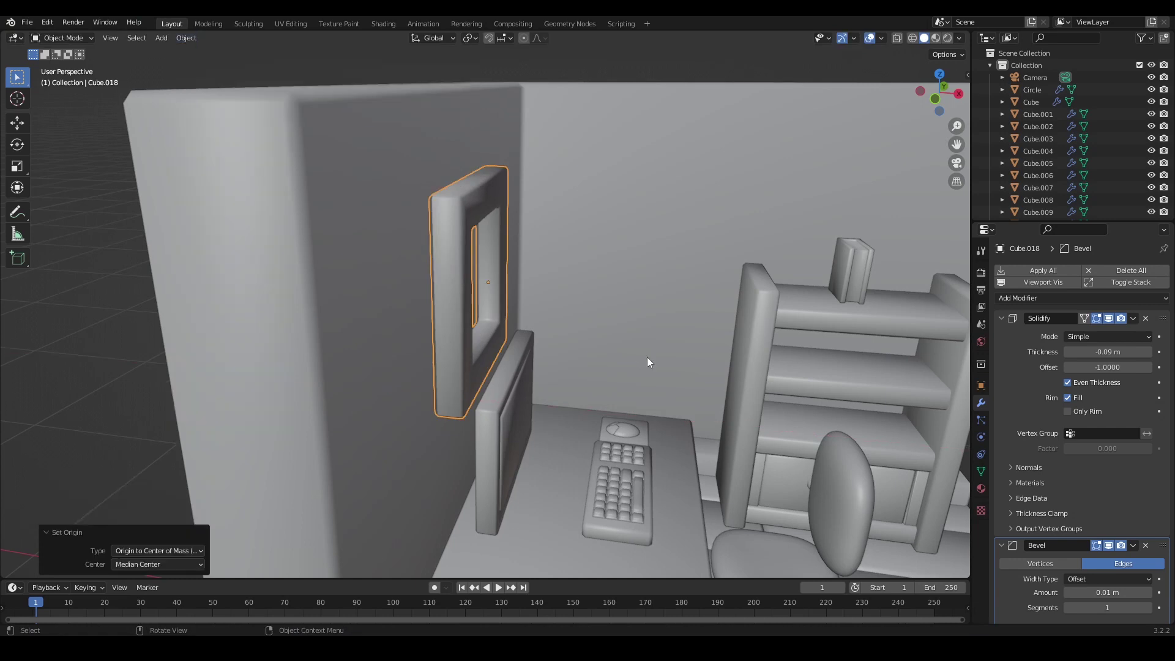
key(s)
key(x)
click(627, 378)
- Shift the frame slightly back towards the wall along X
key(s)
key(x)
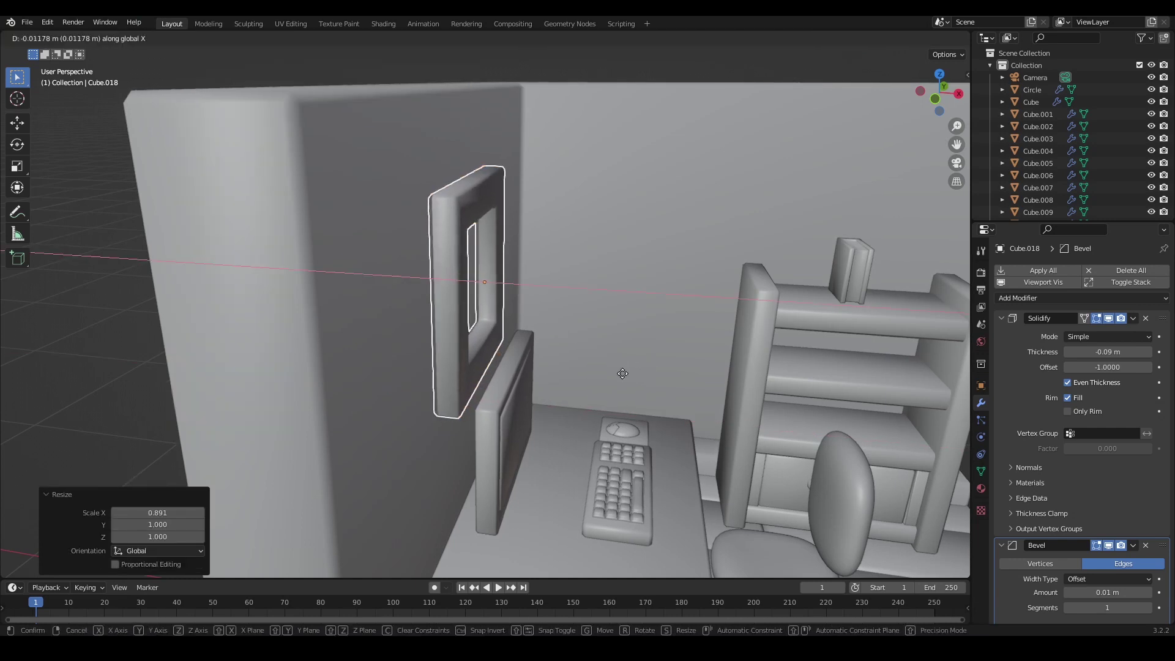
key(Return)
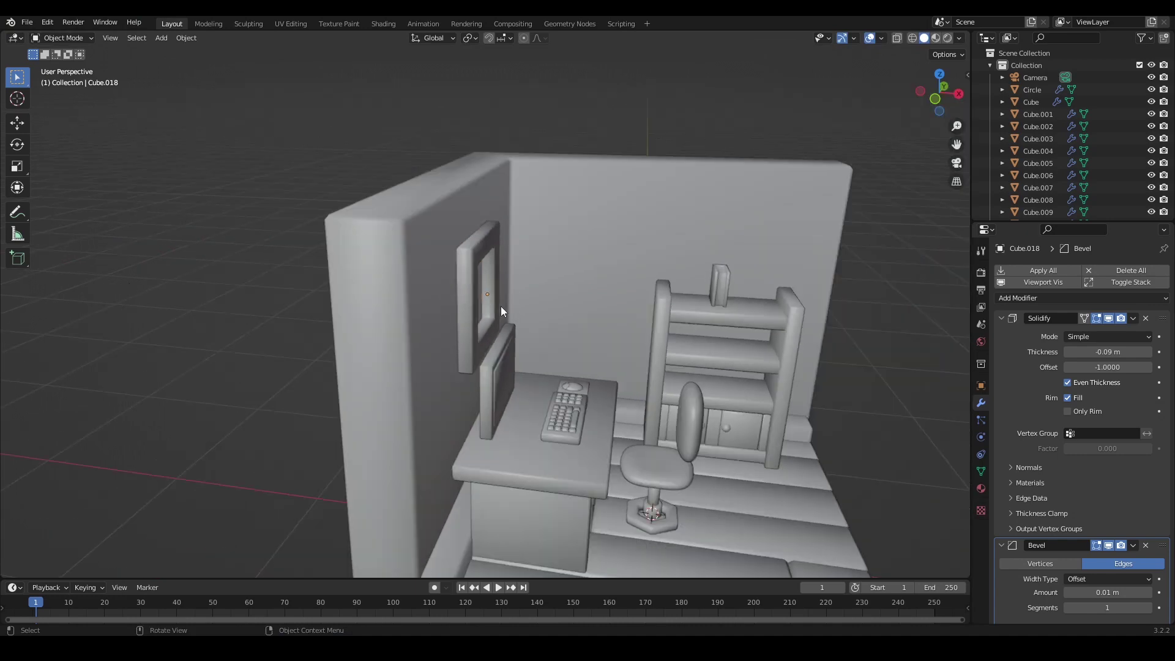
- Scale the frame down in width so that it is slightly narrower than the monitor
middle_drag(500, 306, 582, 306)
click(582, 306)
key(s)
key(x)
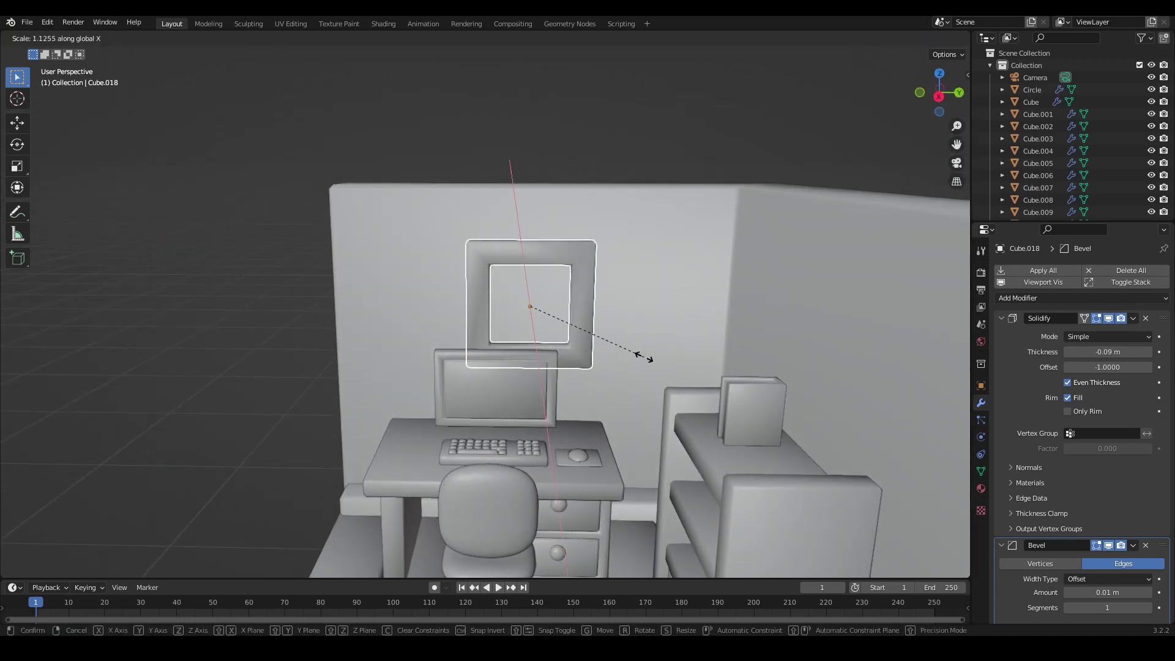
click(603, 341)
- Switch the viewport to rendered shading to check the room's lighting, and save the file
mouse_move(235, 293)
middle_down()
mouse_move(358, 286)
mouse_move(334, 293)
middle_up()
click(947, 38)
scroll(610, 278, down, 4)
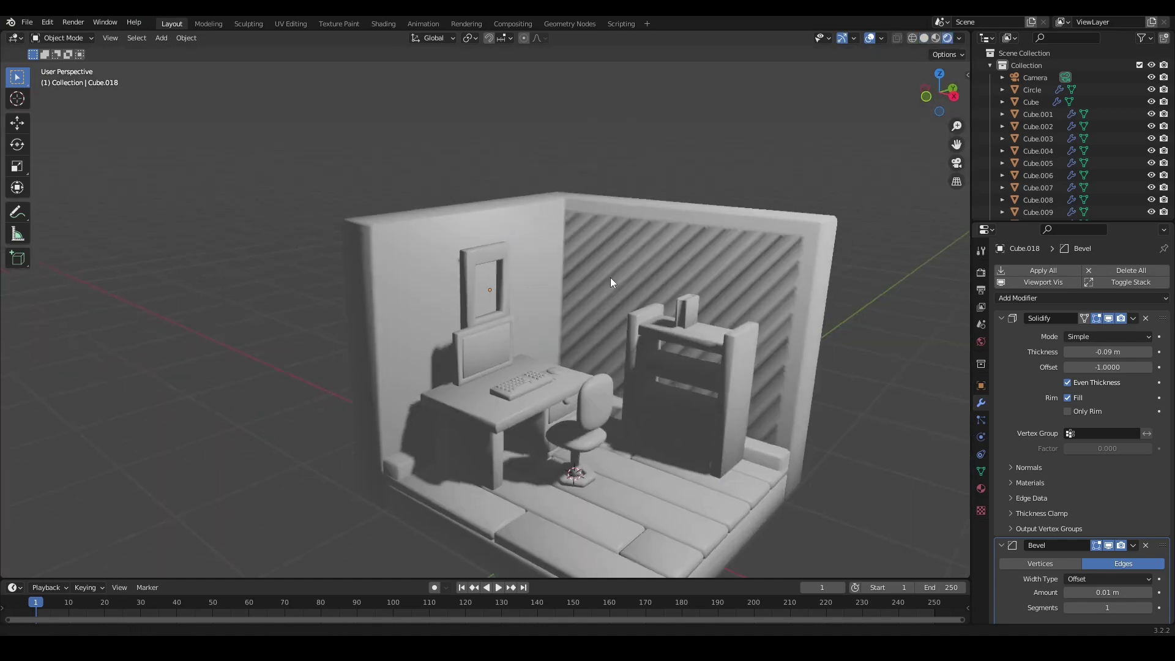
middle_drag(611, 277, 409, 252)
key(ctrl+s)
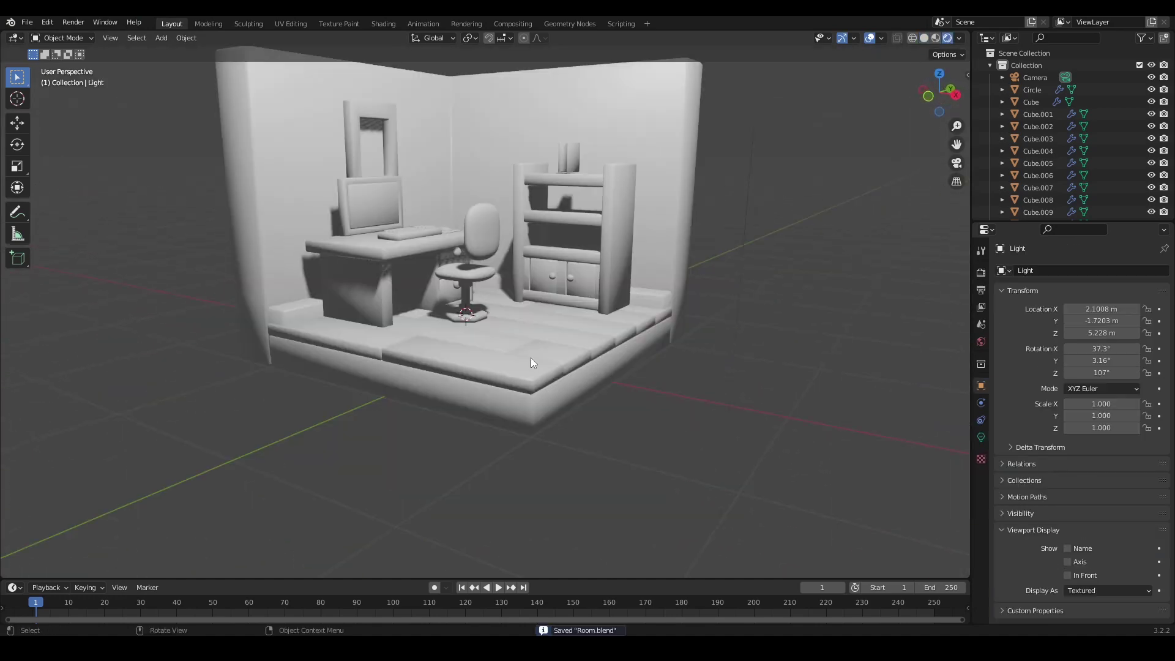
- Select both sets of floor planks, scale them up slightly together, and save the file
click(534, 361)
middle_drag(540, 366, 524, 399)
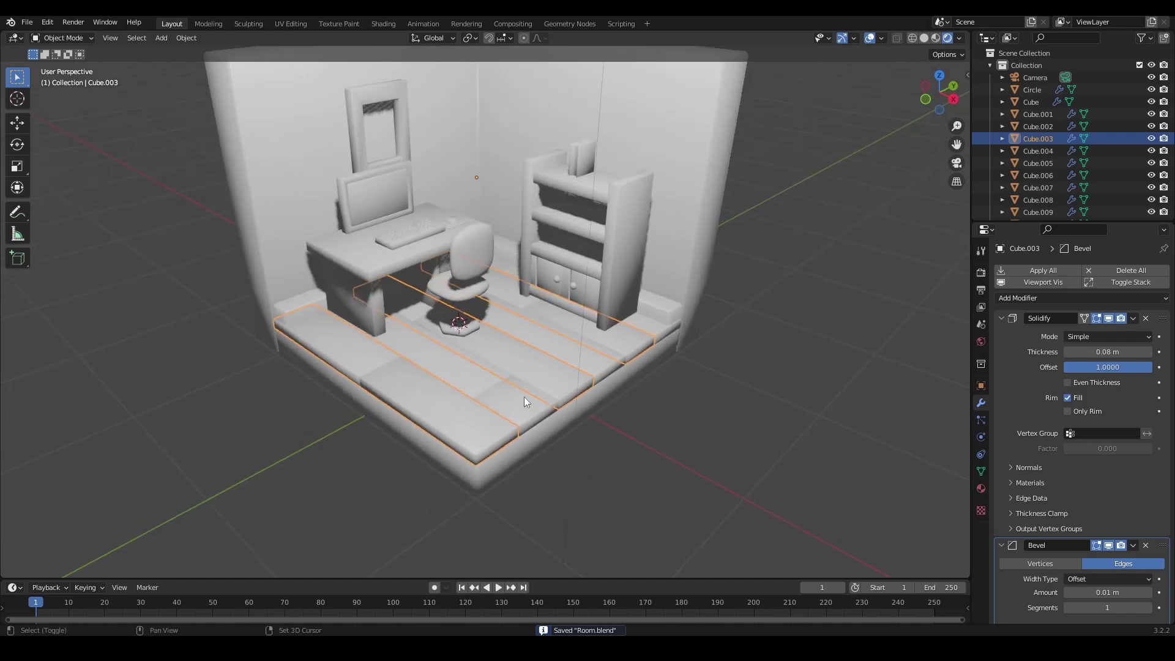
shift+click(563, 404)
key(s)
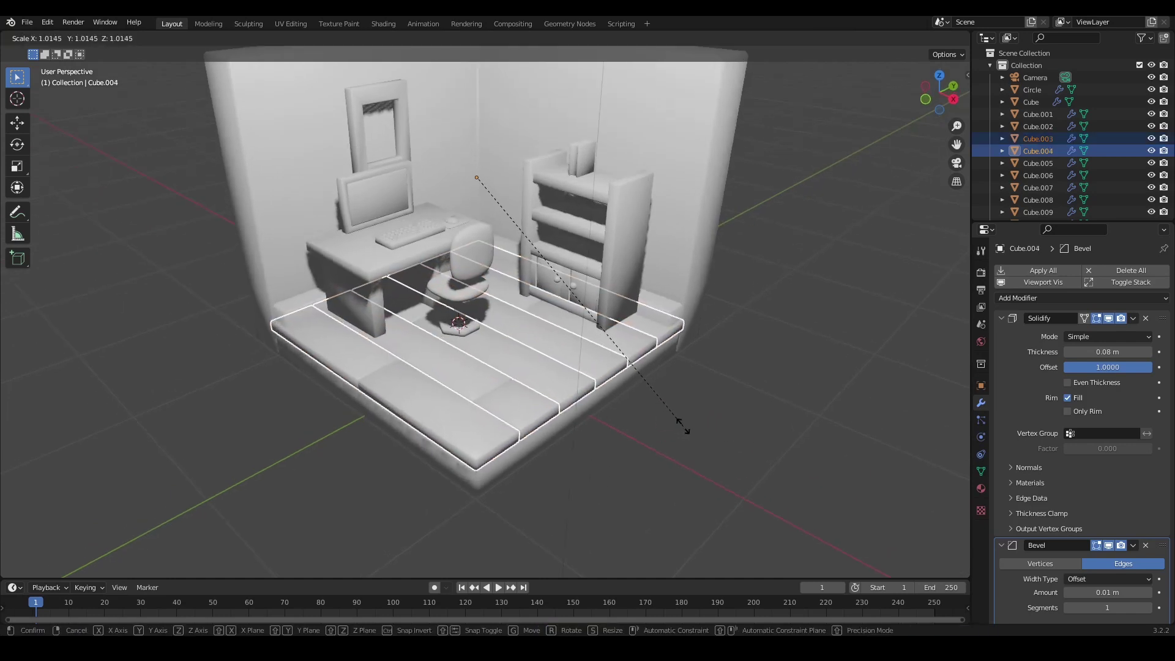
click(684, 427)
click(695, 468)
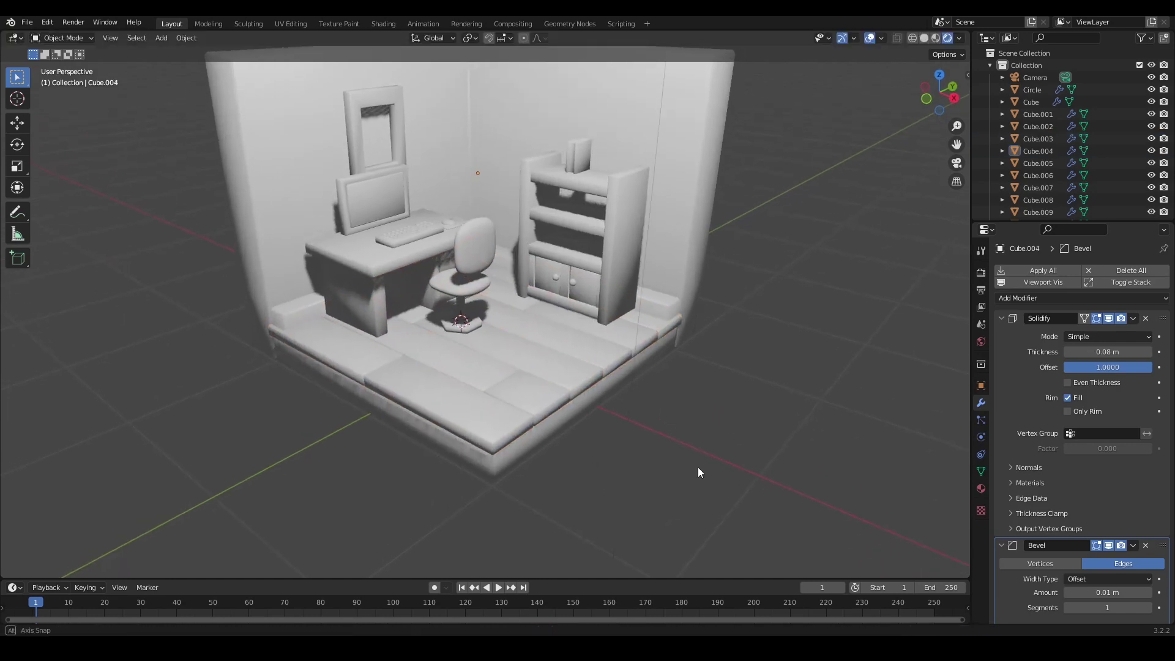
middle_drag(701, 451, 699, 476)
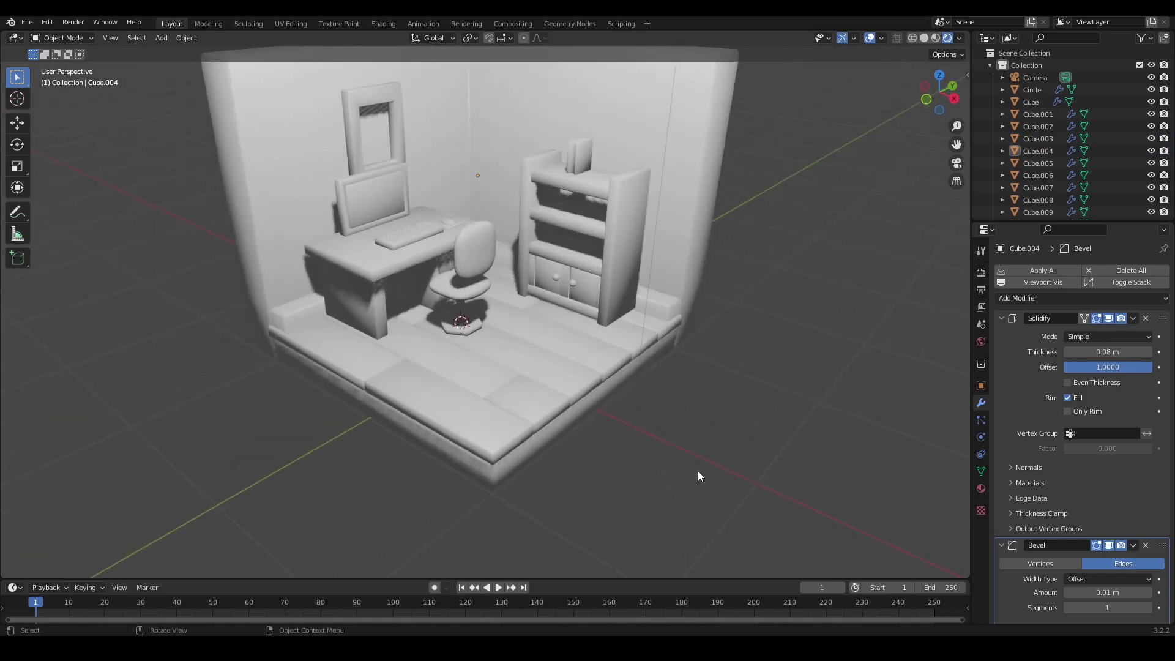
key(ctrl+s)
- Add a 24-vertex cylinder in the corner between the desk and the bookshelf, and scale it by 0.128
middle_drag(784, 370, 582, 340)
scroll(522, 306, up, 4)
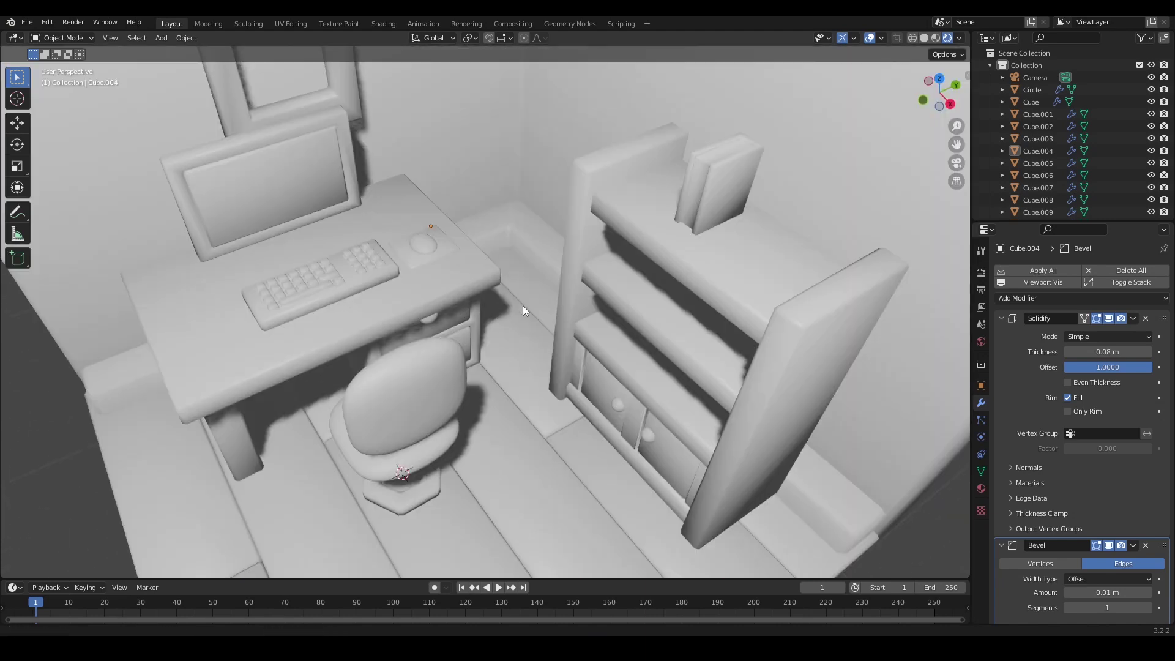
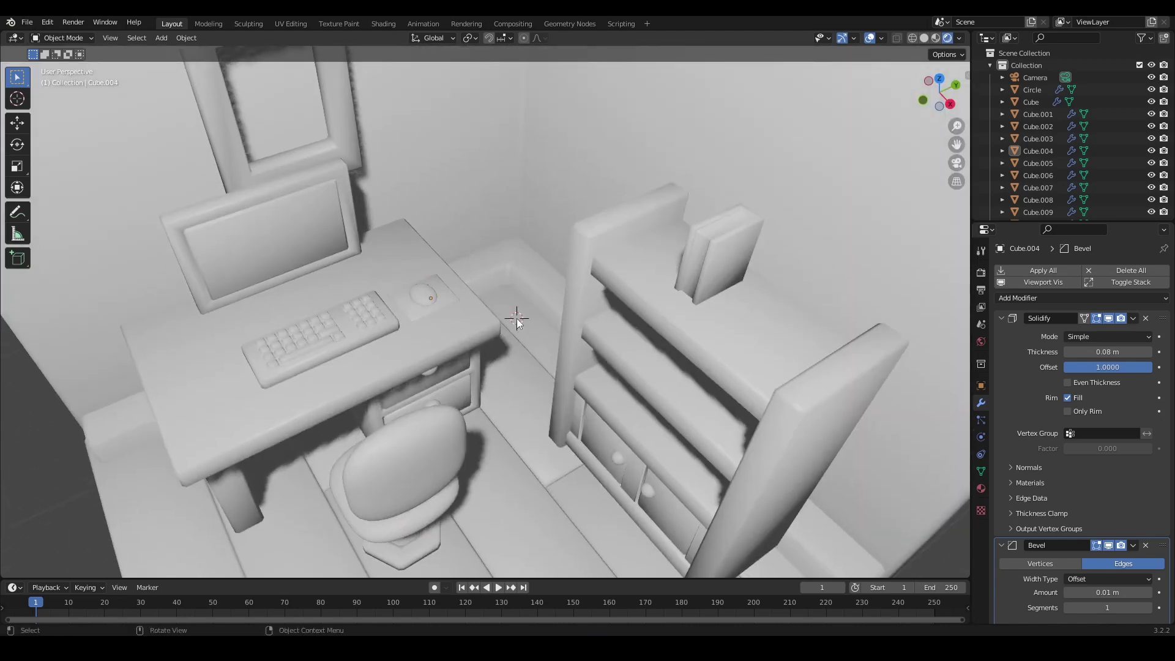
key(shift+a)
mouse_move(516, 318)
click(580, 377)
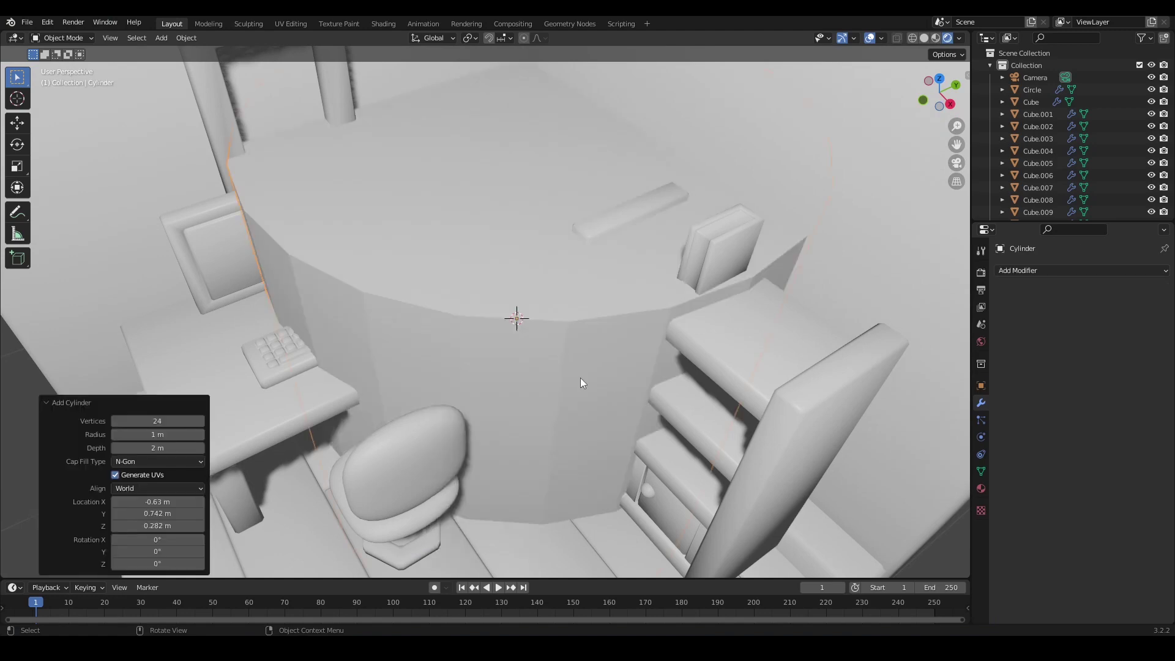
key(s)
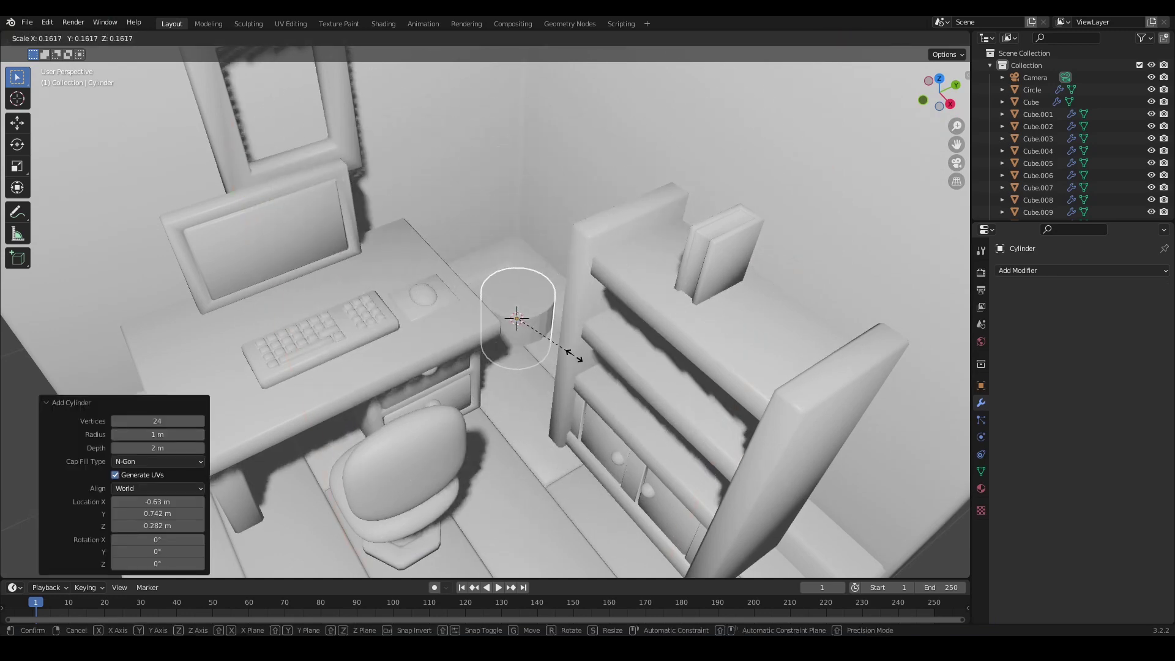
click(562, 347)
- Raise the cylinder about 0.125 m along Z so that it stands clear of the floor
scroll(573, 347, up, 4)
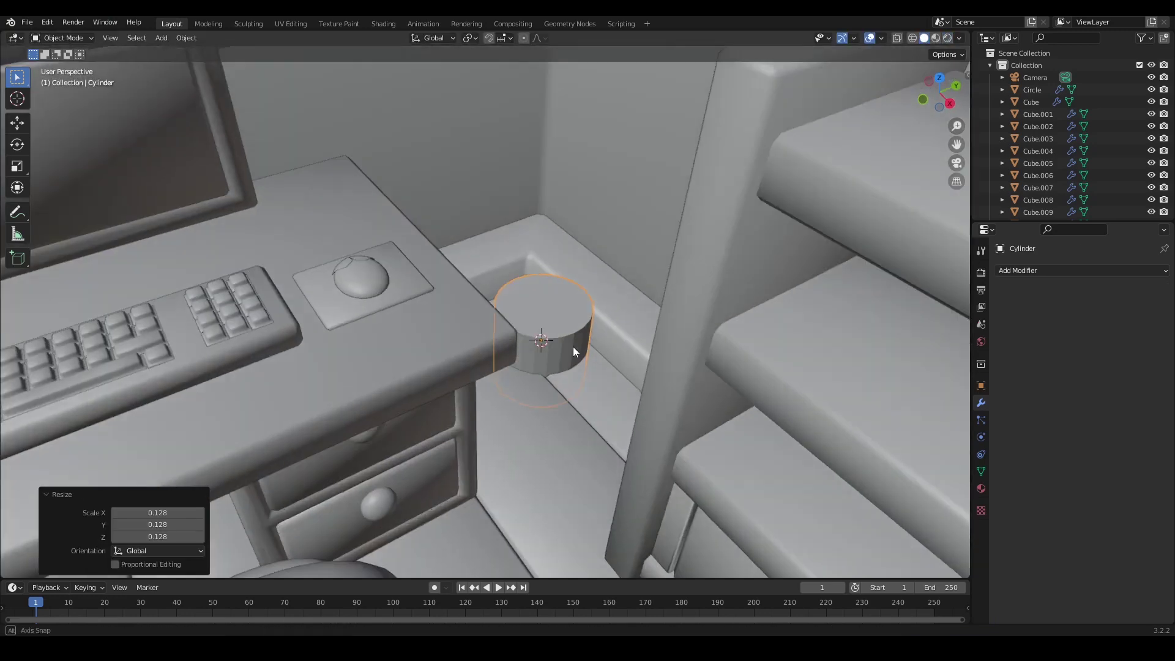
middle_drag(573, 346, 475, 340)
key(g)
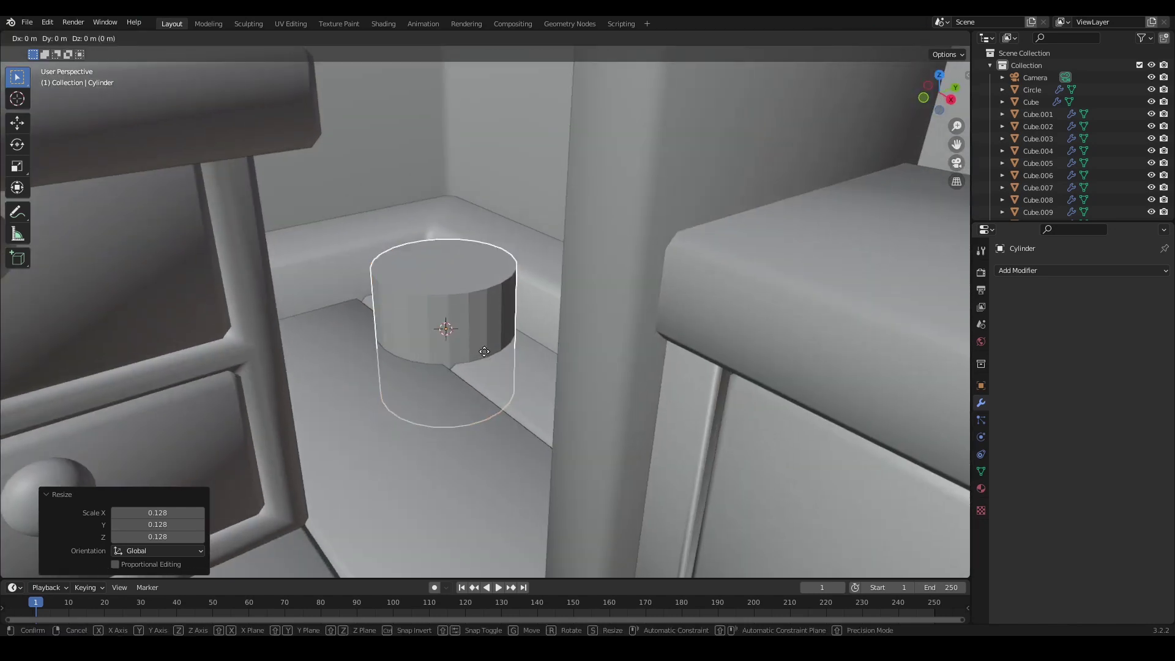
key(z)
click(493, 289)
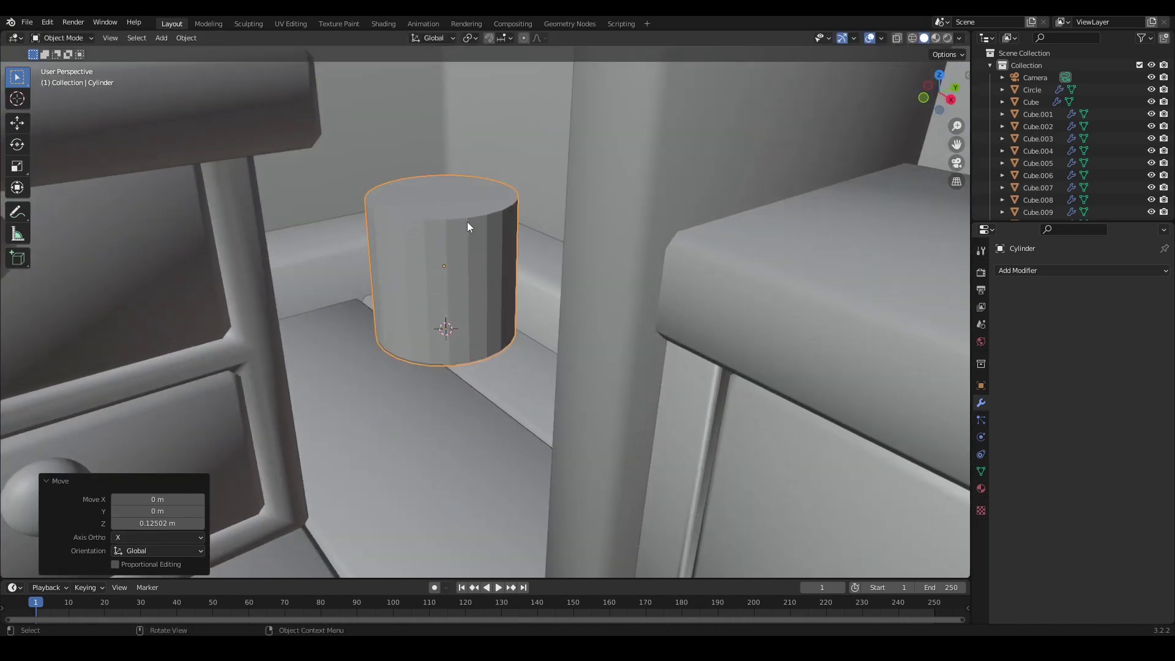
- Scale the cylinder's top face up by 1.234 so that the body flares outward towards the rim
key(Tab)
click(464, 203)
middle_drag(532, 265, 521, 276)
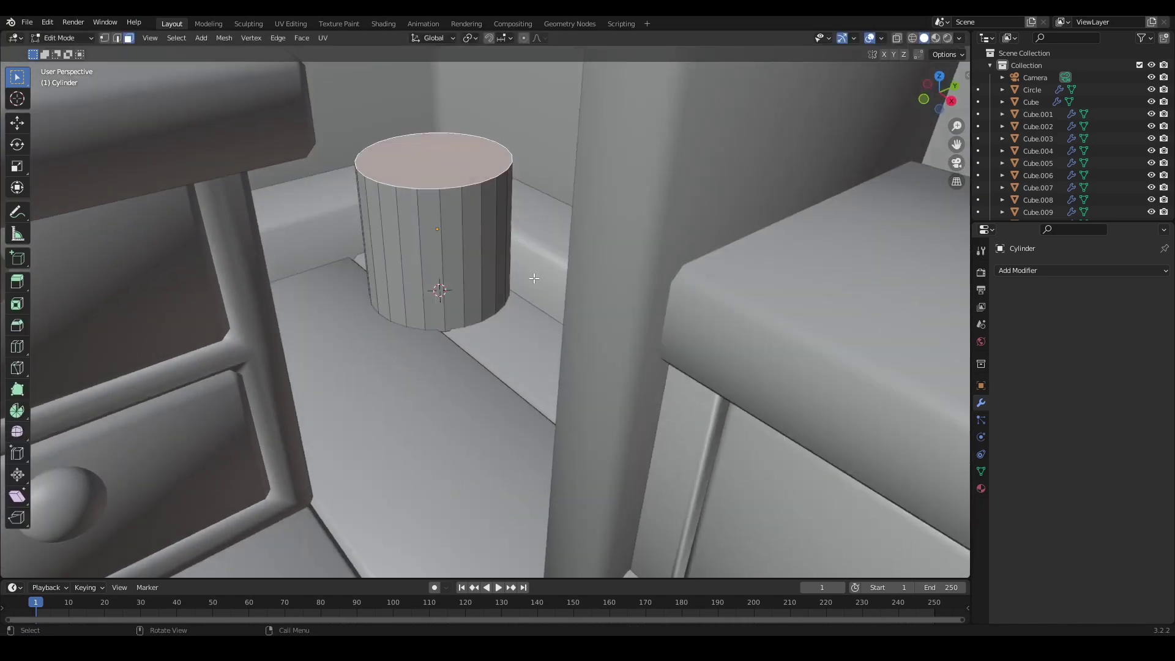
key(s)
click(558, 284)
- Inset the cylinder's enlarged top face and extrude the inner face about 0.123 m downward to hollow it out
key(i)
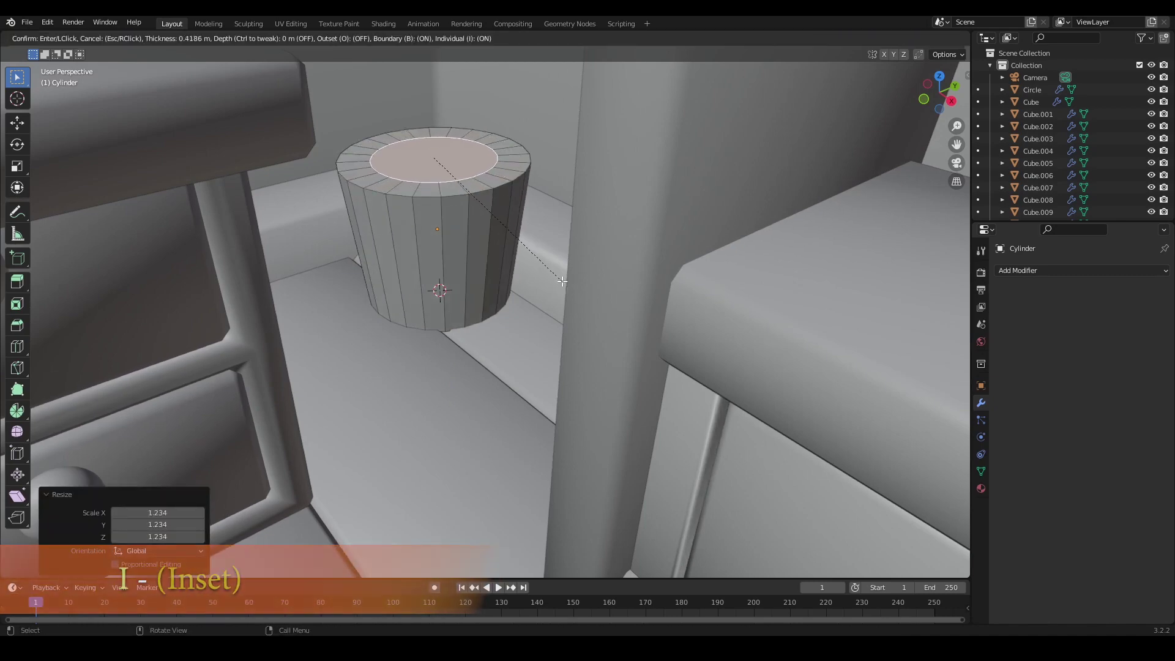
click(560, 300)
key(e)
click(493, 283)
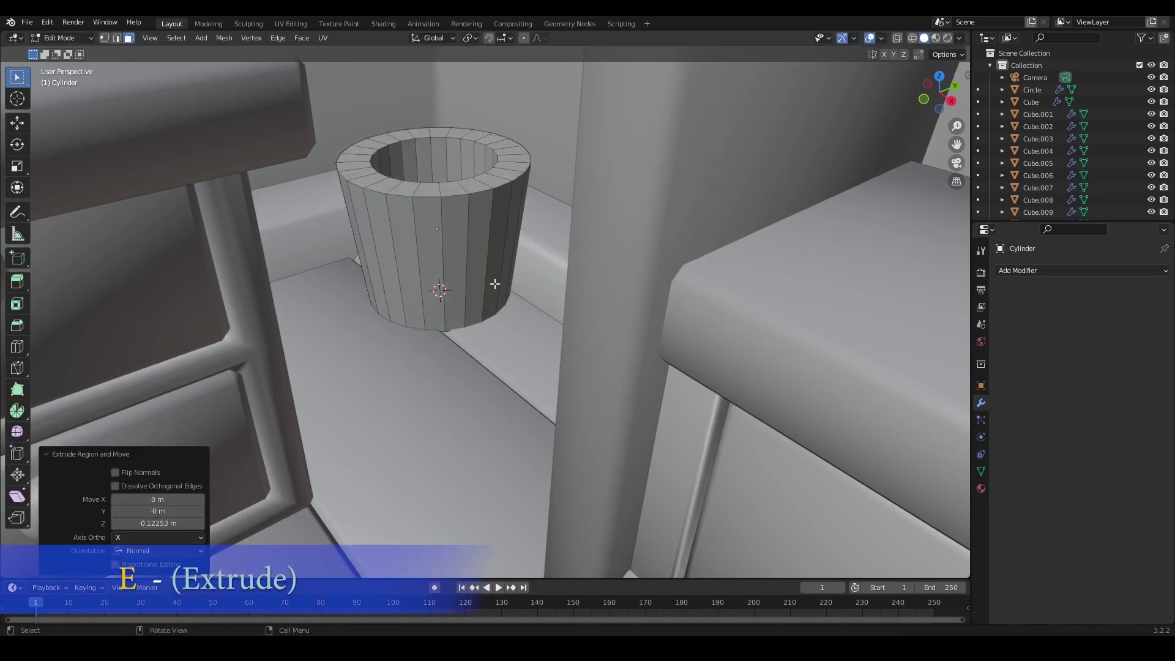
- Raise the inner floor face of the pot along Z to make the cavity shallower, and return to Object Mode
middle_drag(493, 282, 524, 327)
key(g)
key(z)
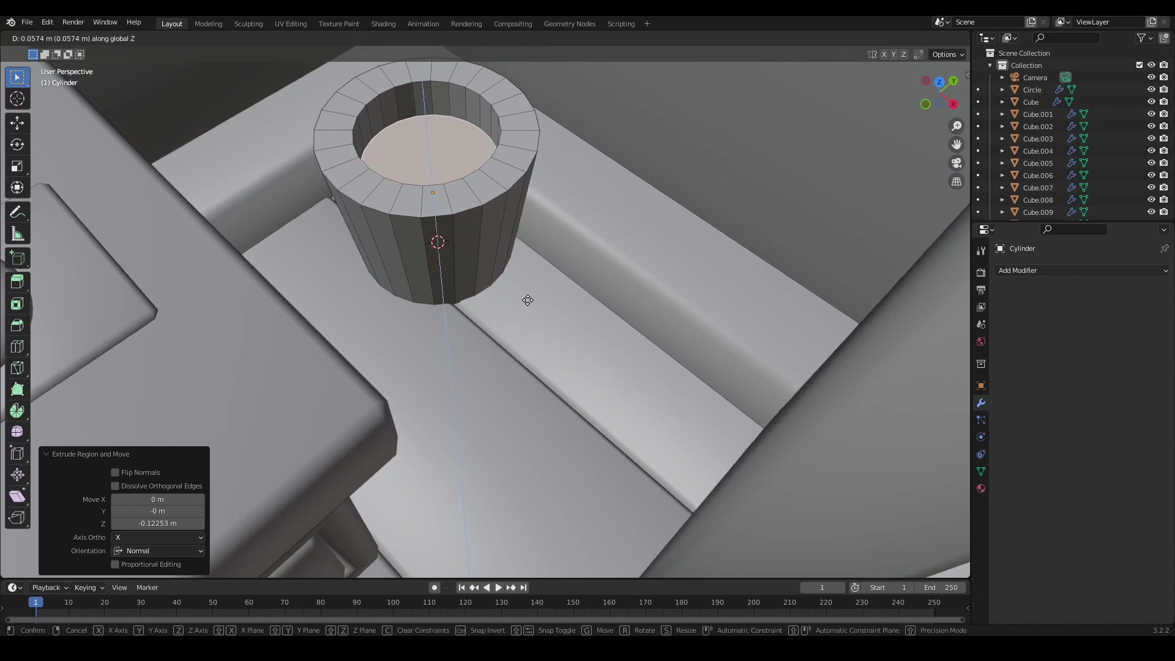
click(518, 282)
mouse_move(516, 282)
middle_down()
mouse_move(509, 266)
mouse_move(509, 280)
middle_up()
key(Tab)
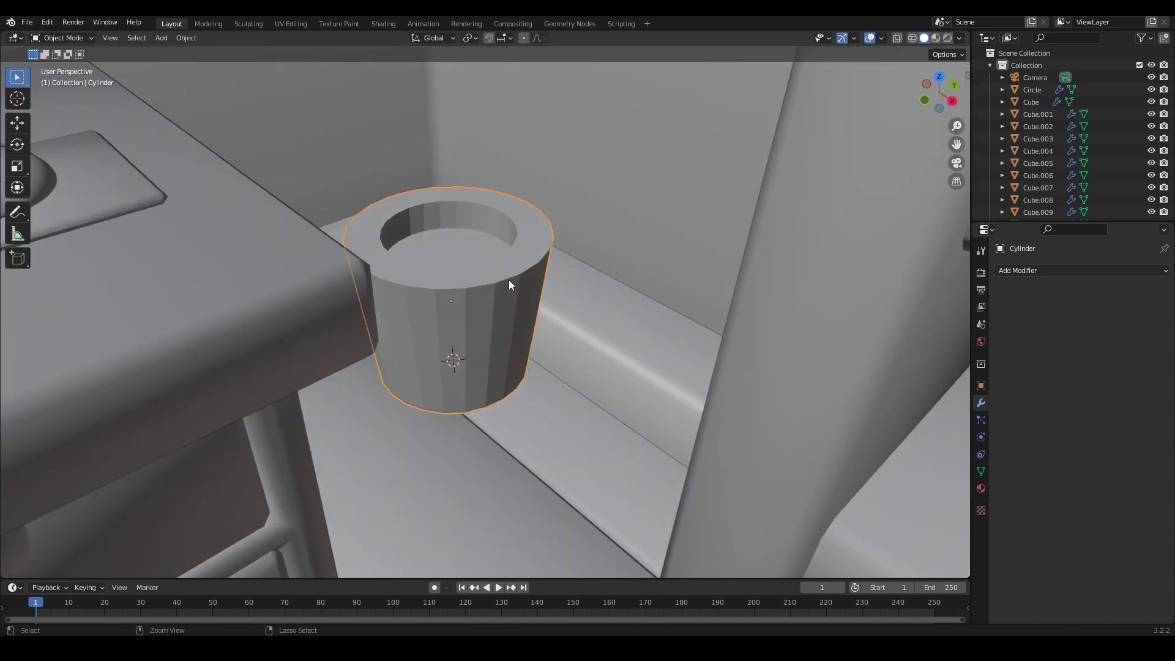
- Apply the cylinder's object transform and shade it smooth
key(ctrl+a)
click(508, 280)
right_click(509, 280)
click(508, 281)
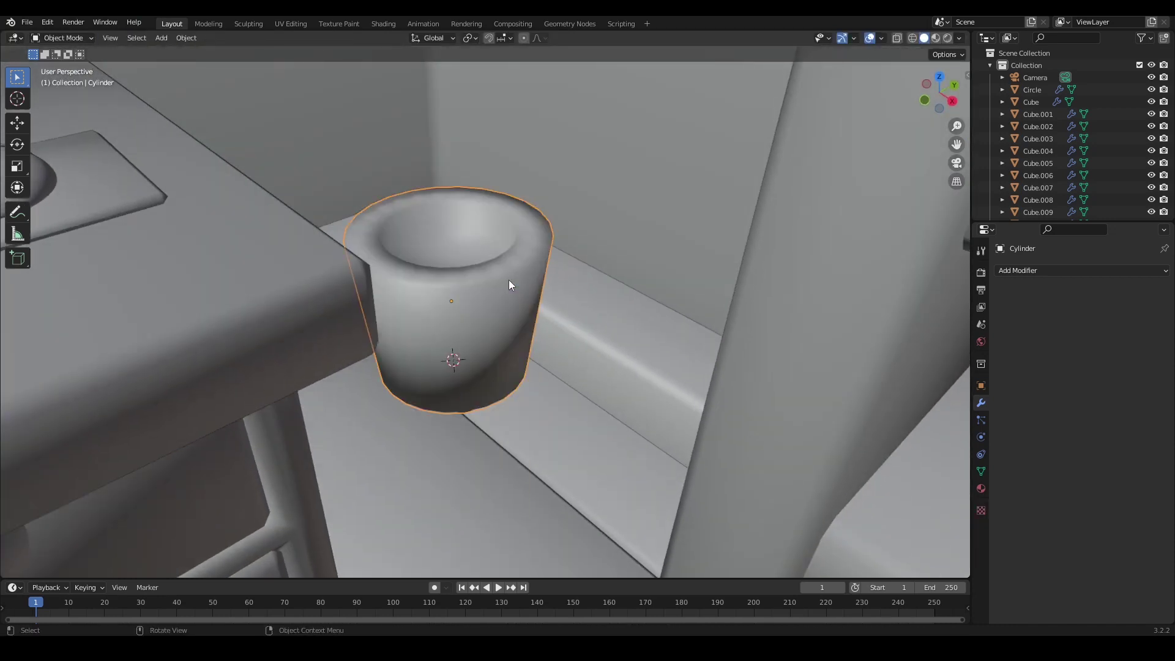
- Open the smooth-shaded cylinder's mesh for editing
key(Tab)
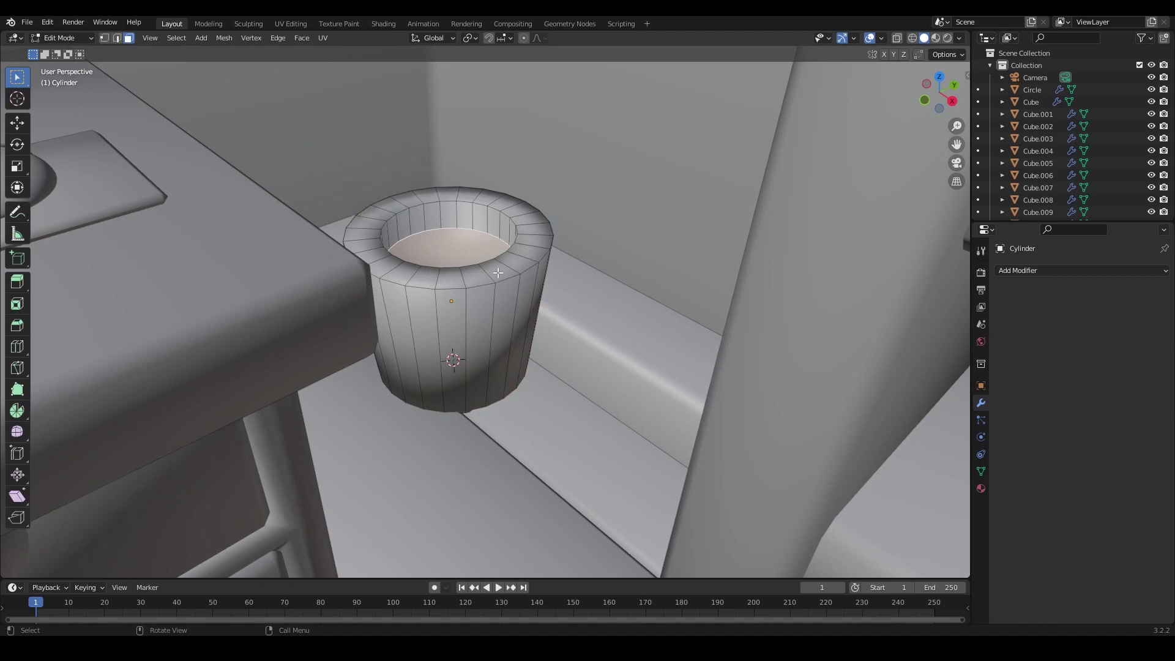
- Inset the pot's inner floor face and add a Bevel modifier to the pot
key(i)
click(548, 285)
key(Tab)
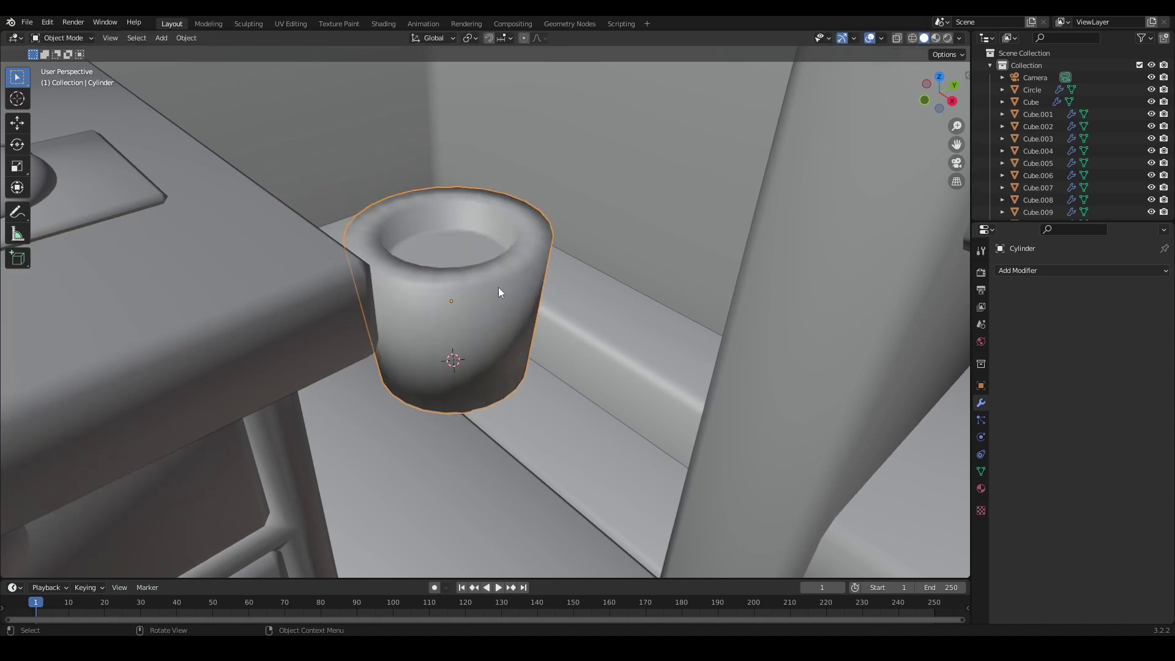
click(1045, 271)
click(942, 321)
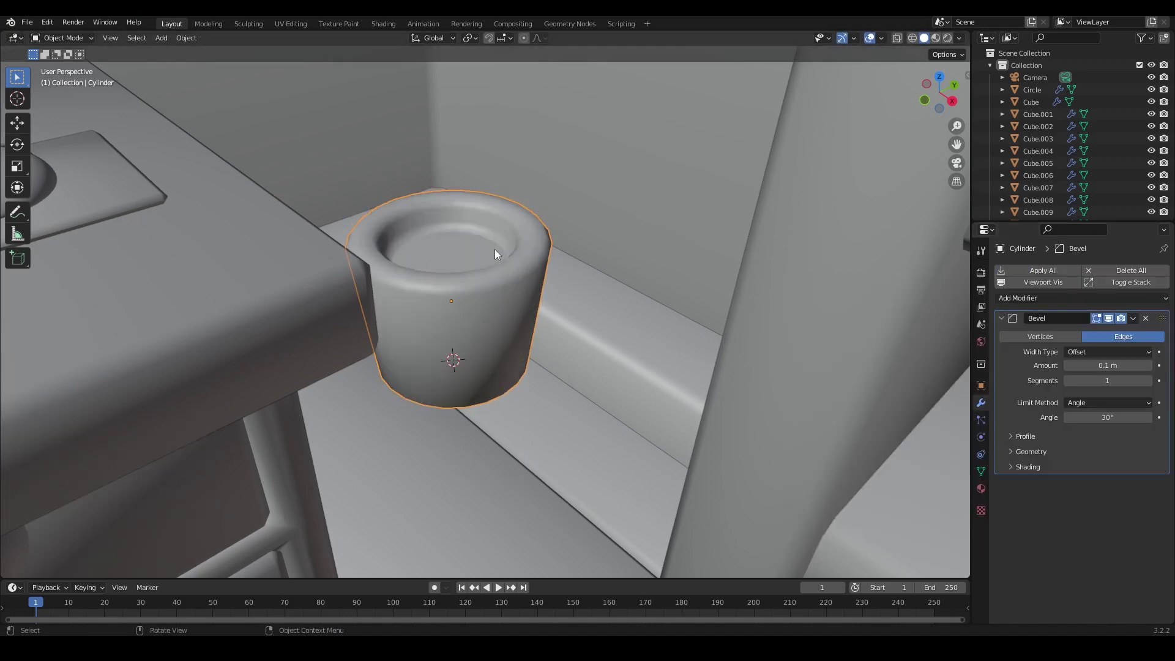
- Examine the bevelled pot in the context of the room and reopen its mesh for editing
scroll(494, 248, down, 4)
middle_drag(561, 265, 600, 285)
scroll(601, 285, down, 3)
click(842, 424)
scroll(457, 318, up, 5)
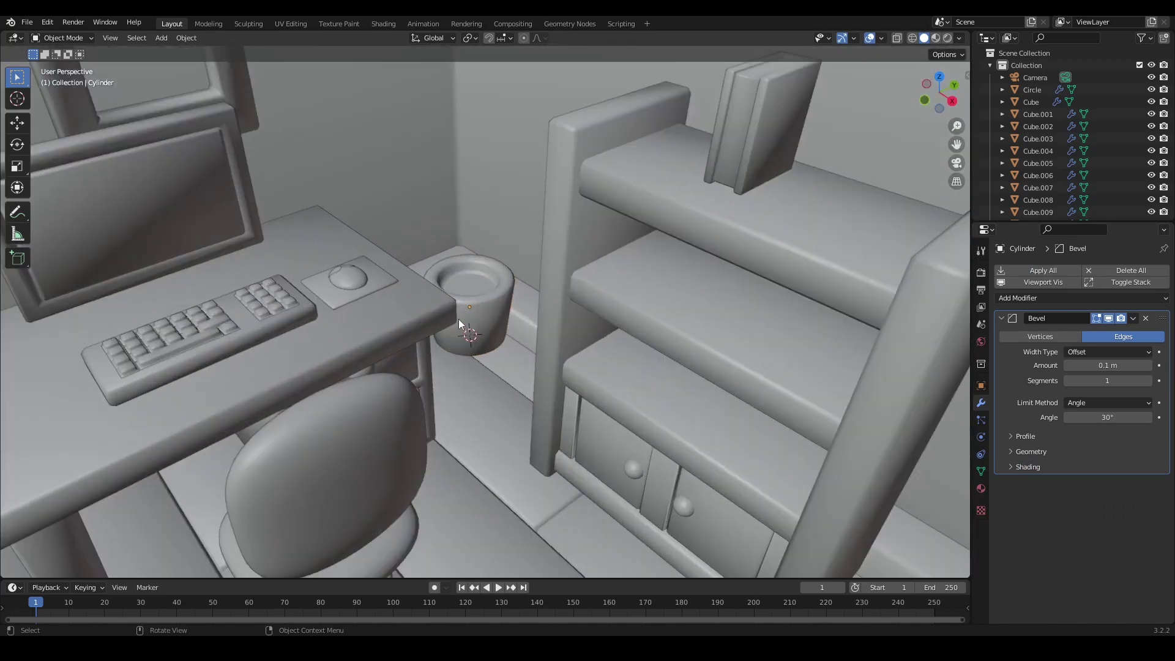
scroll(457, 318, up, 3)
middle_drag(527, 379, 531, 322)
scroll(504, 358, down, 6)
key(Tab)
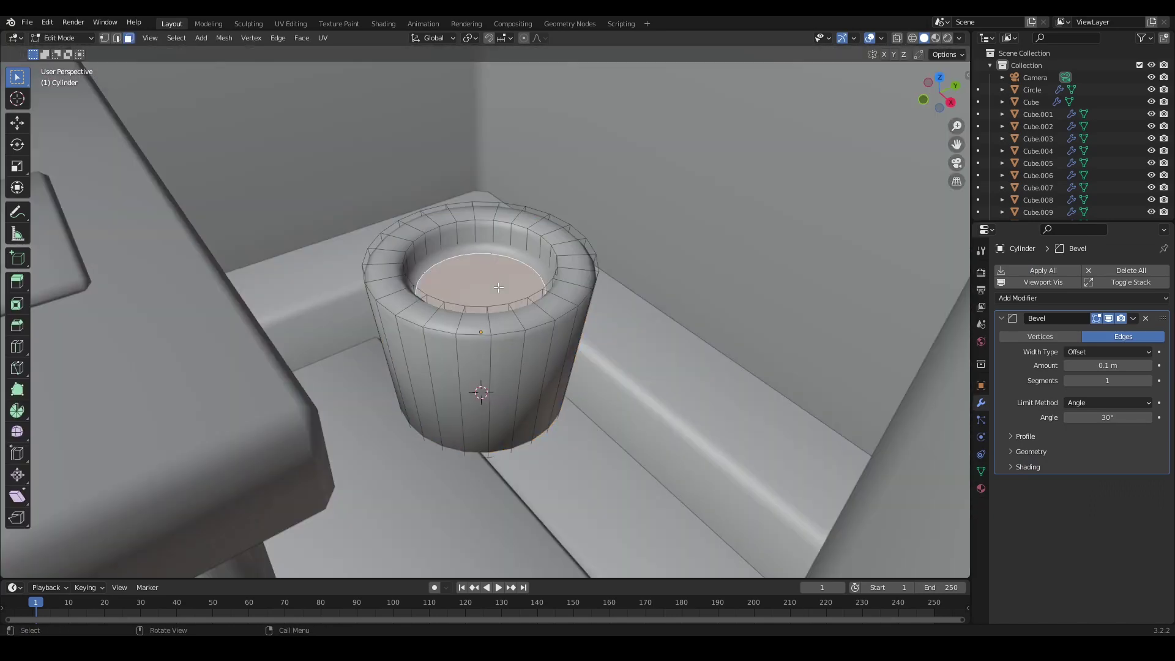
click(509, 357)
key(g)
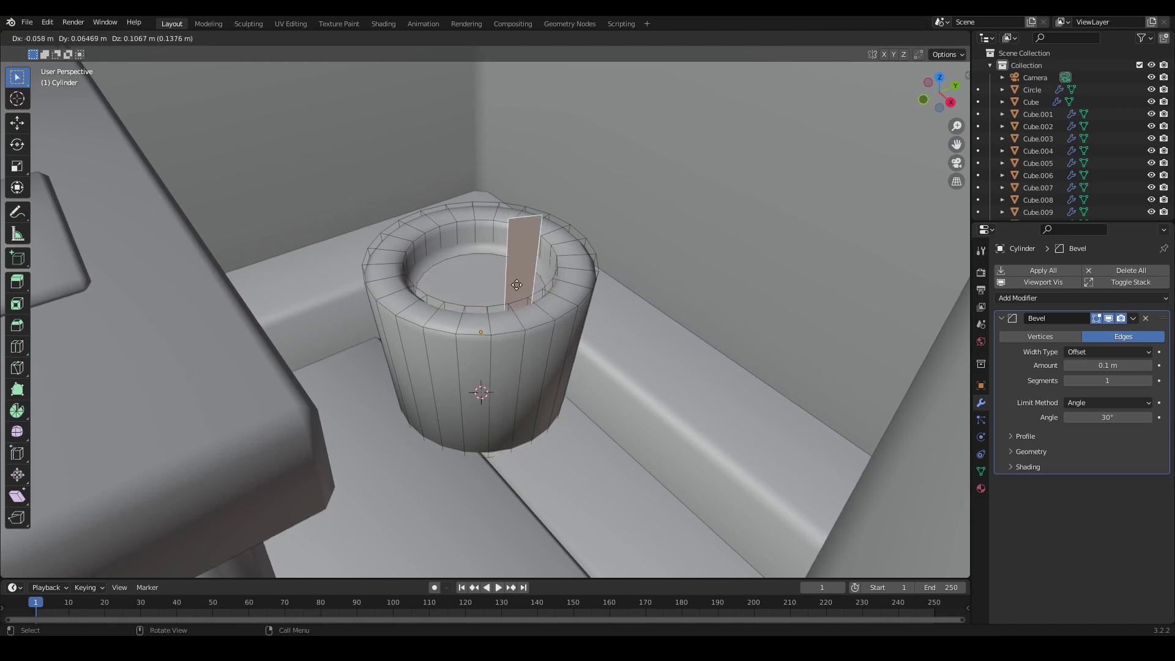
click(503, 207)
key(ctrl+z)
key(ctrl+z)
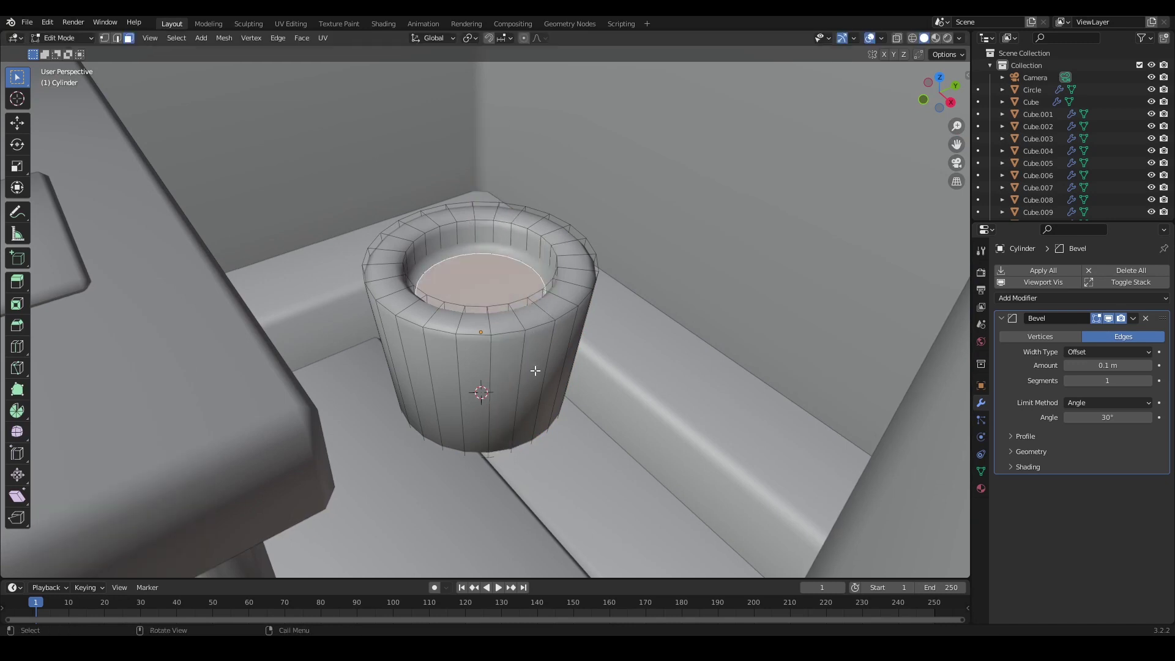
- Duplicate two adjacent side faces of the pot above its opening and separate the copy into its own object
click(529, 365)
key(shift+d)
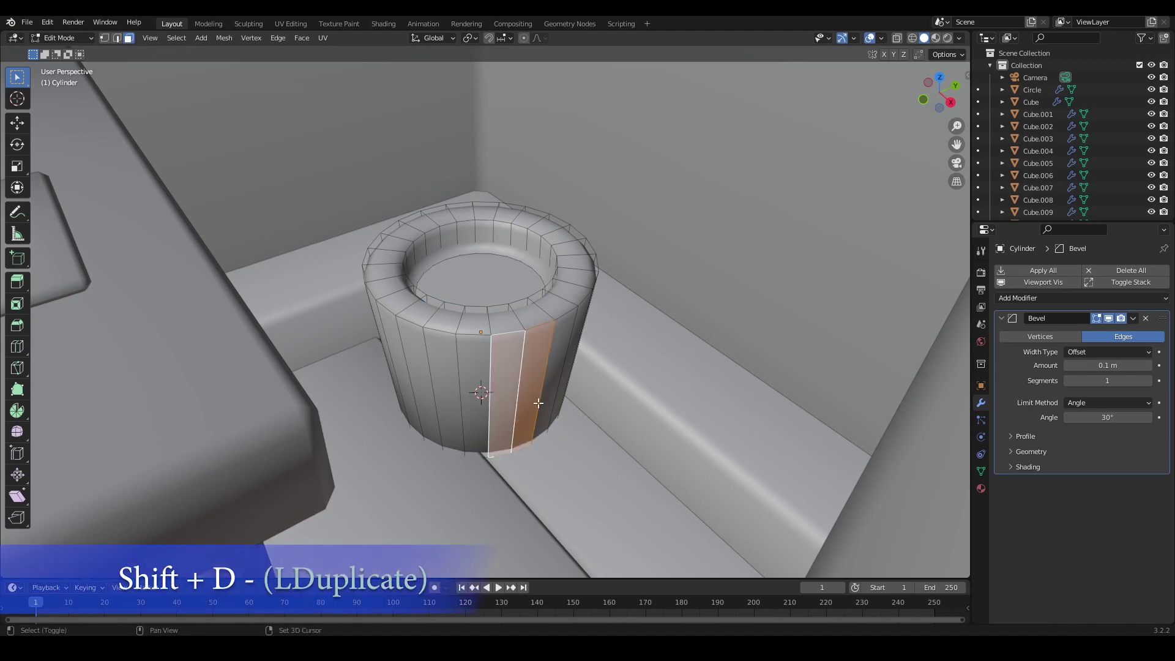
click(513, 196)
key(p)
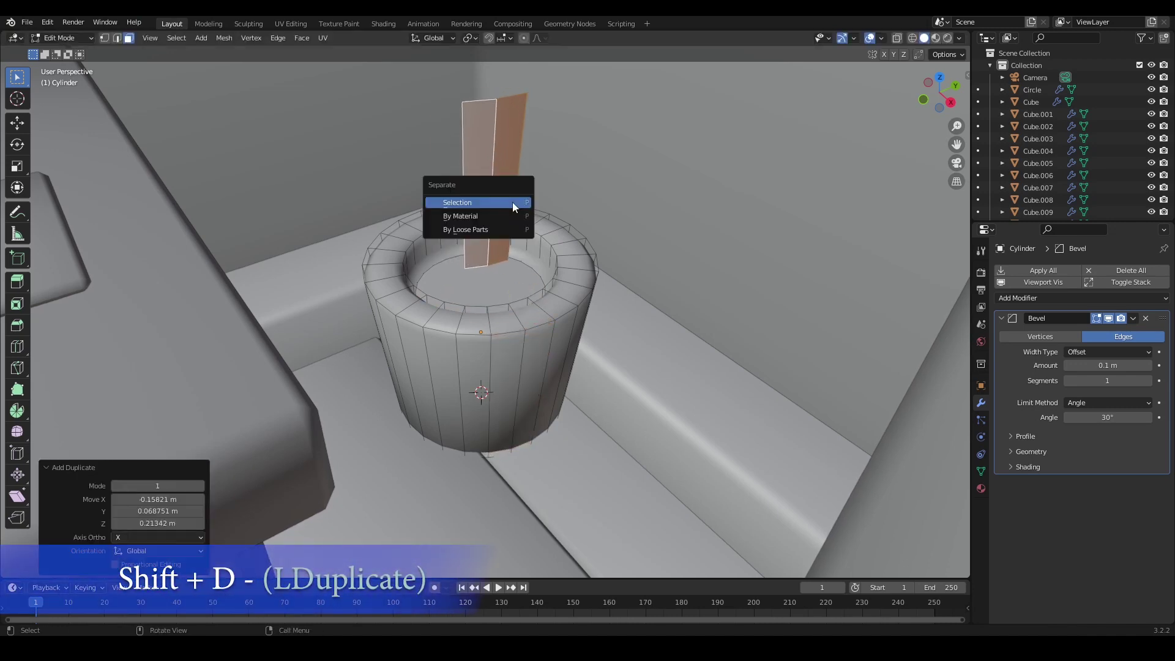
click(512, 202)
key(Tab)
click(495, 171)
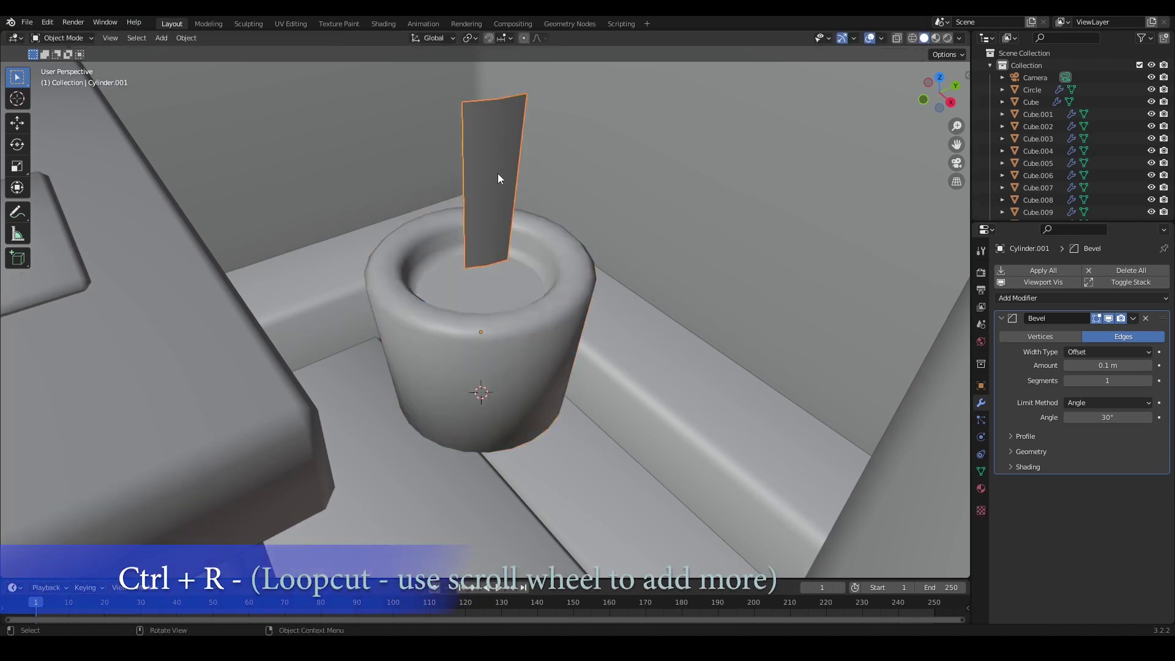
- Add two evenly spaced horizontal loop cuts across the separated leaf strip
key(Tab)
click(494, 175)
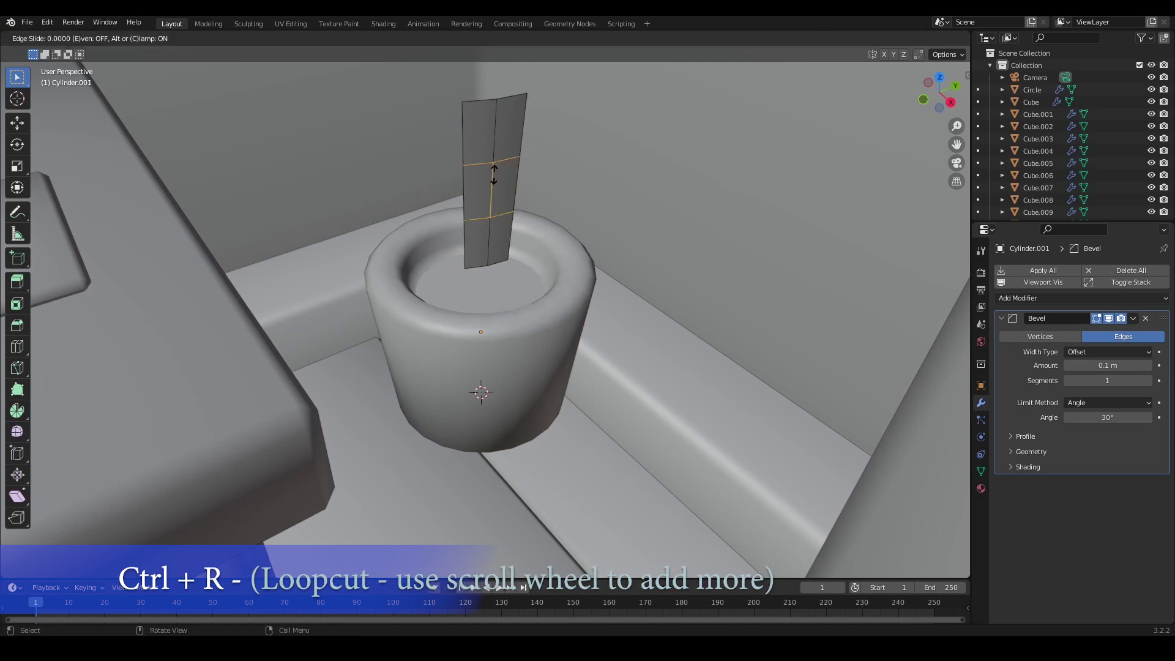
right_click(493, 177)
- Form the leaf's pointed tip by raising its top middle vertex about 0.113 m along Z
key(1)
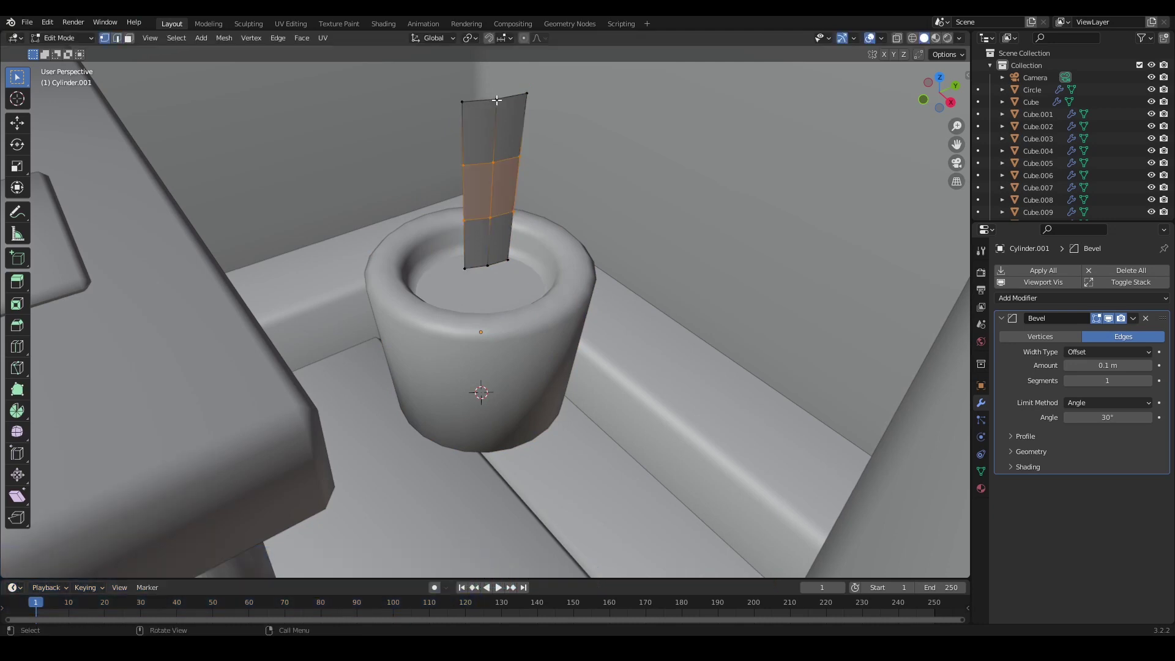
click(497, 100)
shift+middle_drag(499, 186, 492, 249)
key(g)
key(z)
click(461, 167)
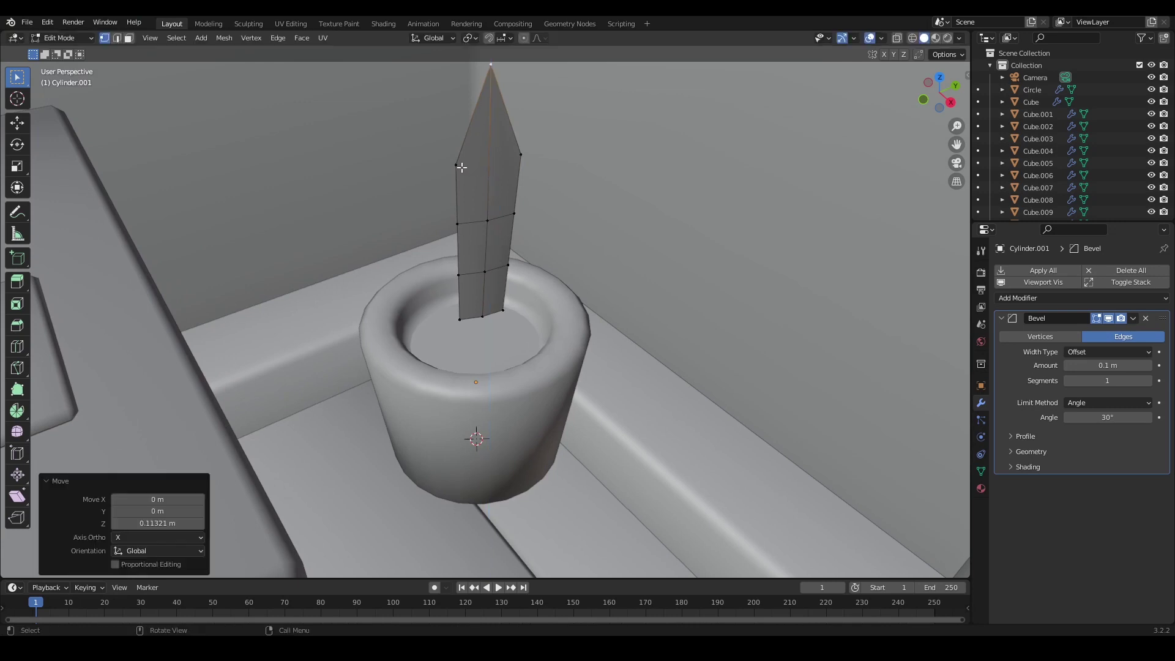
- Narrow the leaf below its tip by scaling the two upper corner vertices to 0.795
drag(547, 182, 547, 182)
key(s)
click(489, 310)
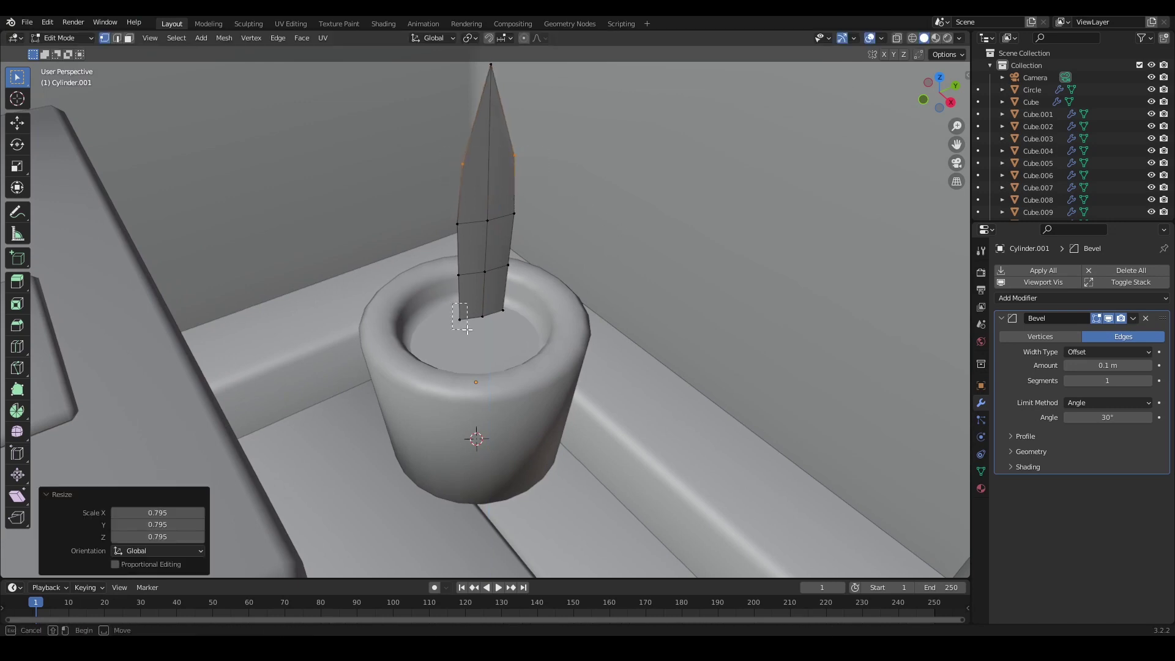
- Taper the leaf's base by sliding its two lower corner vertices upward and scaling them to 0.842
drag(467, 330, 467, 329)
drag(509, 306, 504, 318)
key(shift+v)
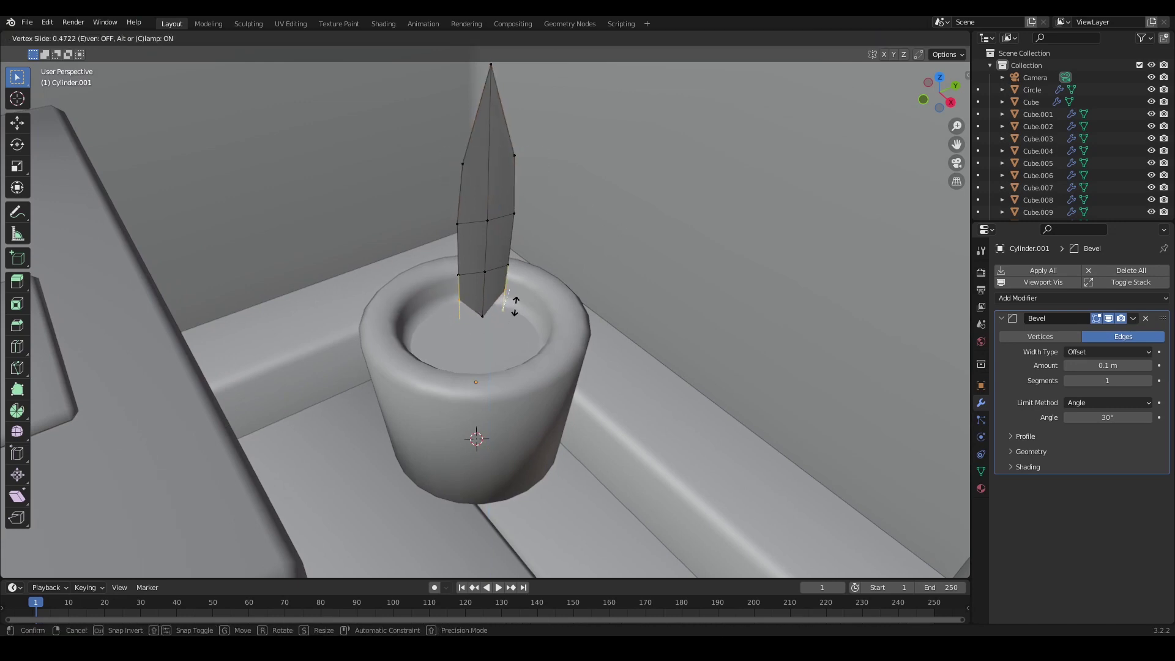
click(515, 306)
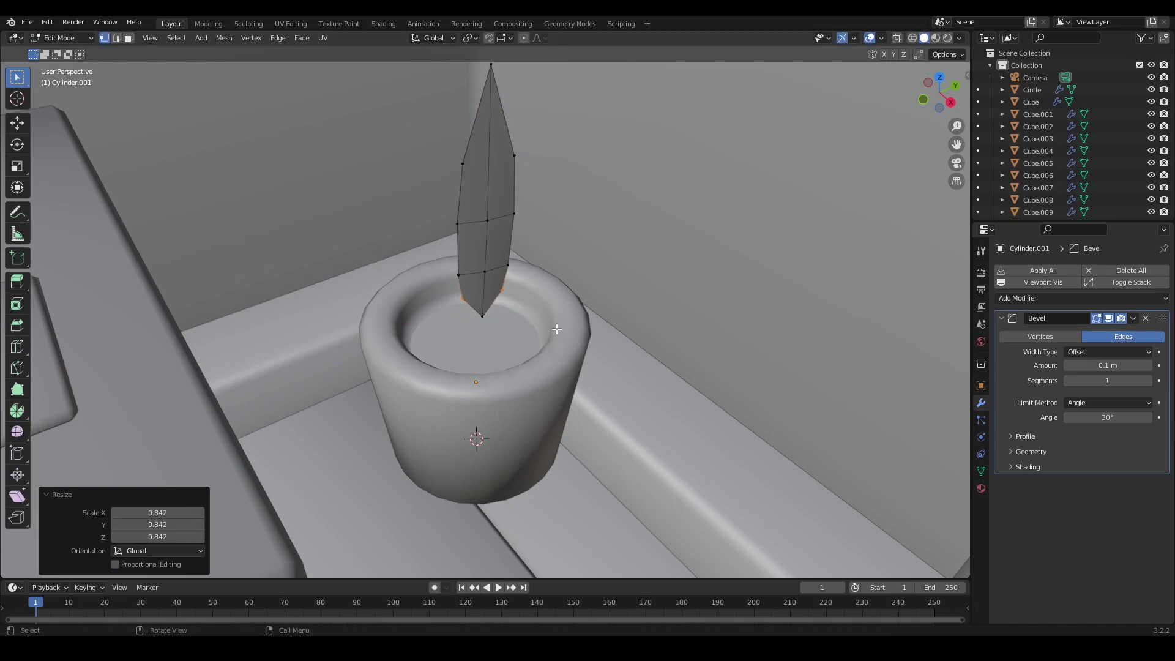
- Apply the leaf's rotation and scale, and give it a Solidify modifier placed above Bevel in the stack
key(Tab)
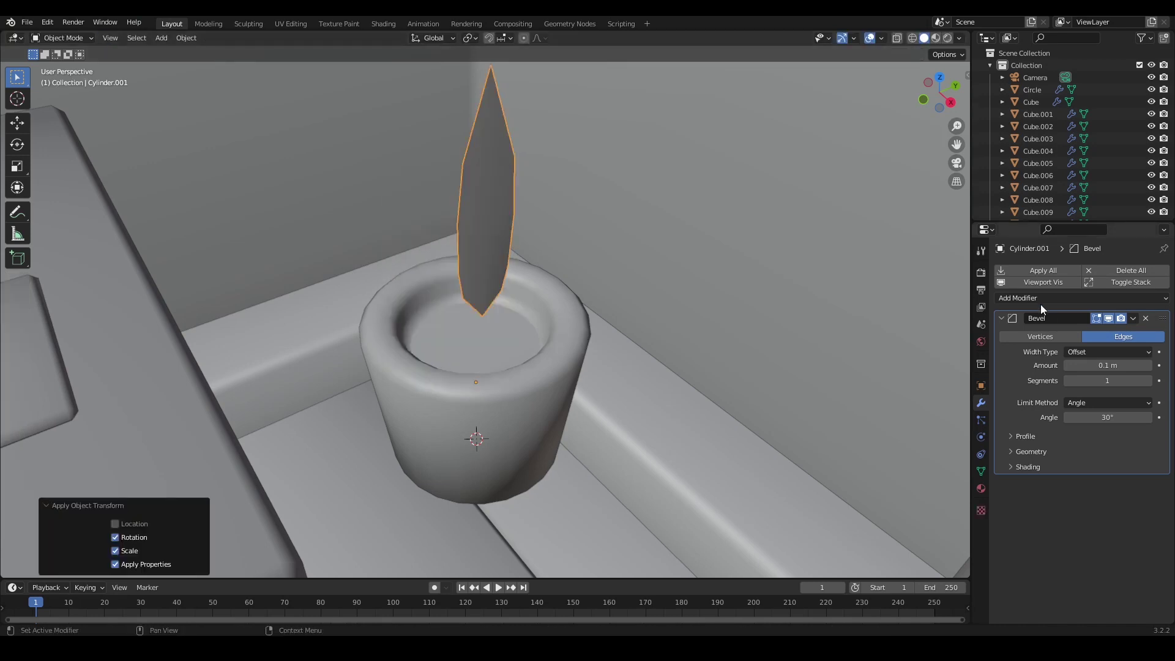
click(1038, 299)
click(936, 505)
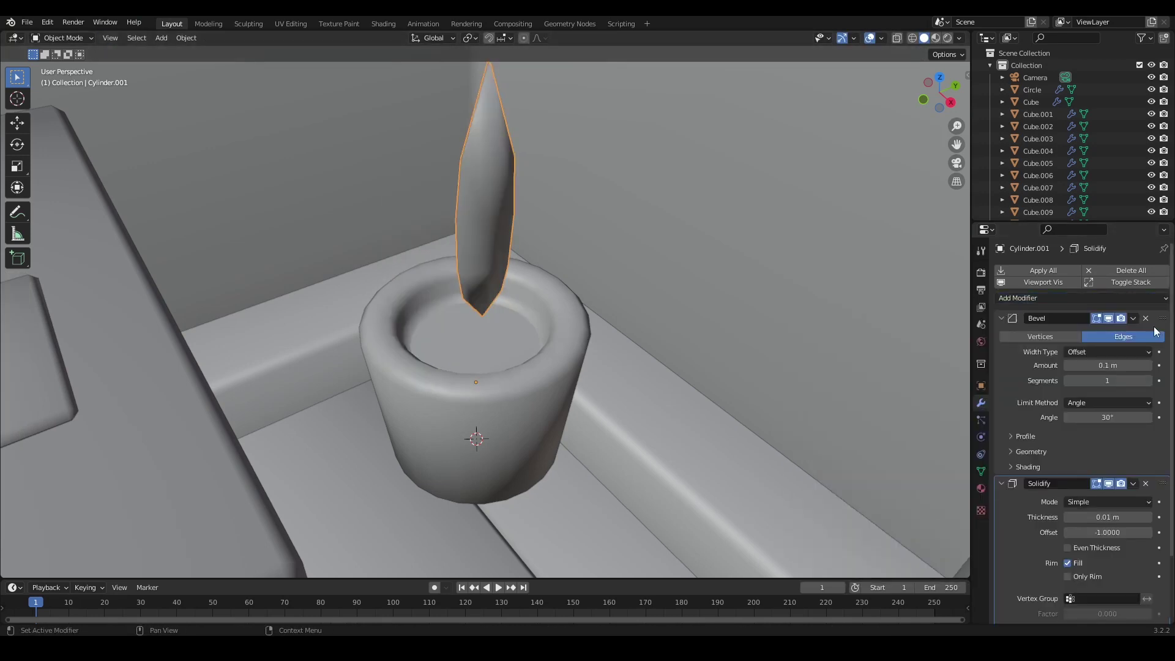
click(1001, 318)
drag(1164, 335, 1163, 318)
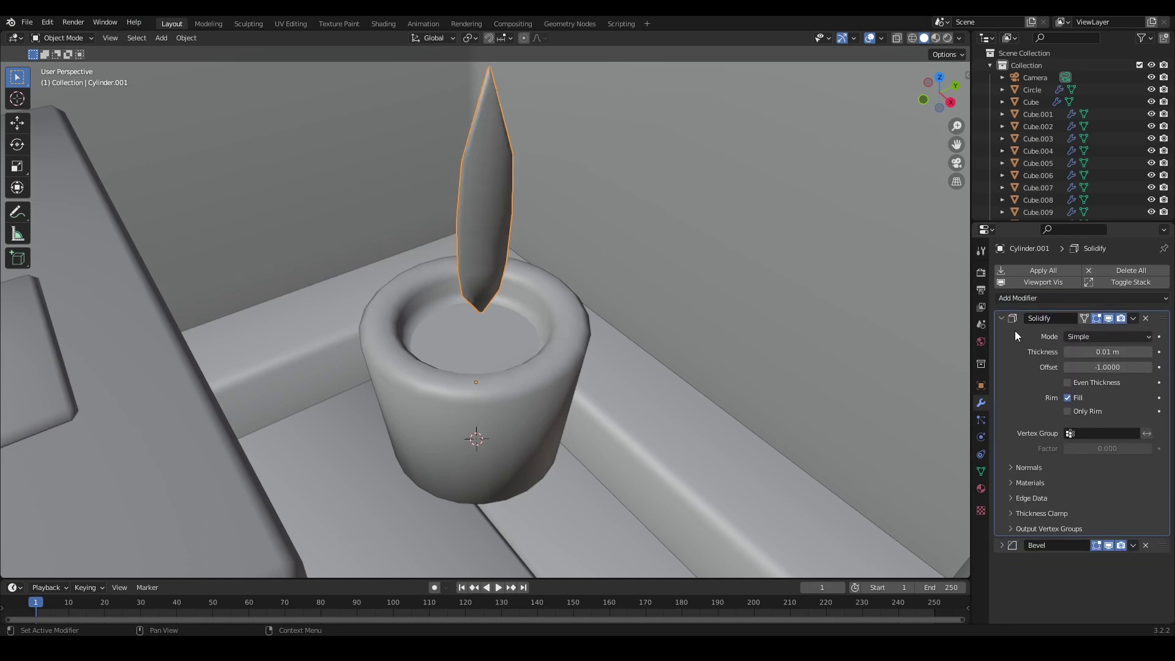
click(1002, 318)
key(ctrl+a)
click(488, 212)
- Bend the leaf by moving its upper vertices about 0.059 m along X with smooth proportional editing, size 0.198
middle_drag(785, 278, 386, 218)
key(Tab)
drag(339, 81, 288, 215)
middle_drag(288, 214, 296, 168)
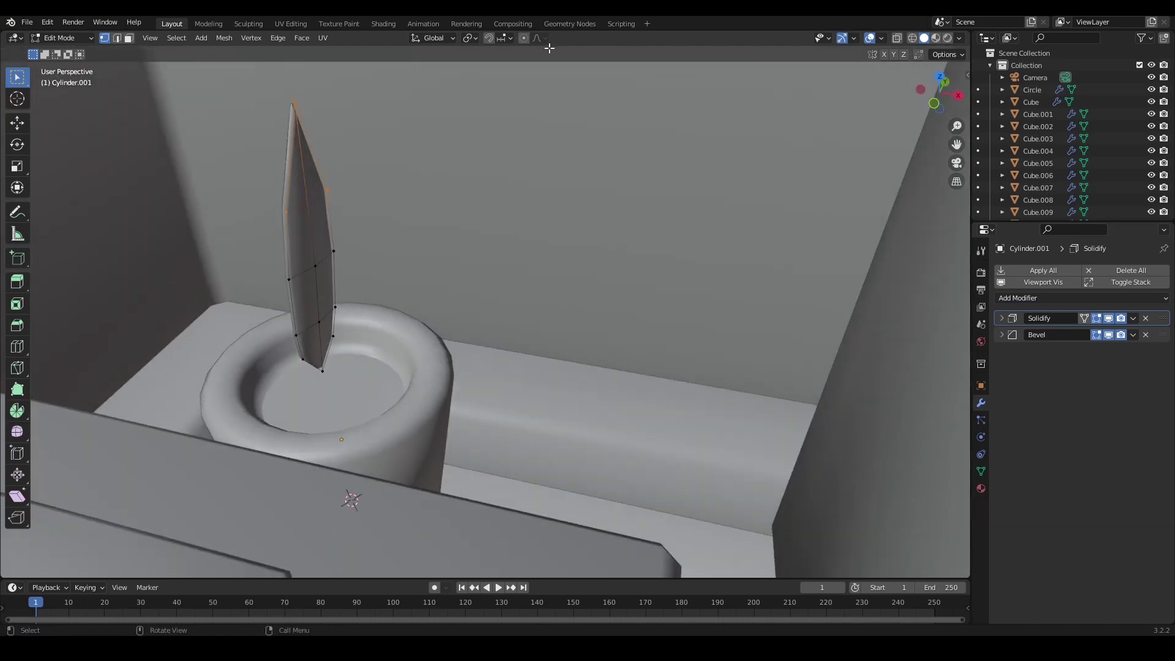
key(g)
key(x)
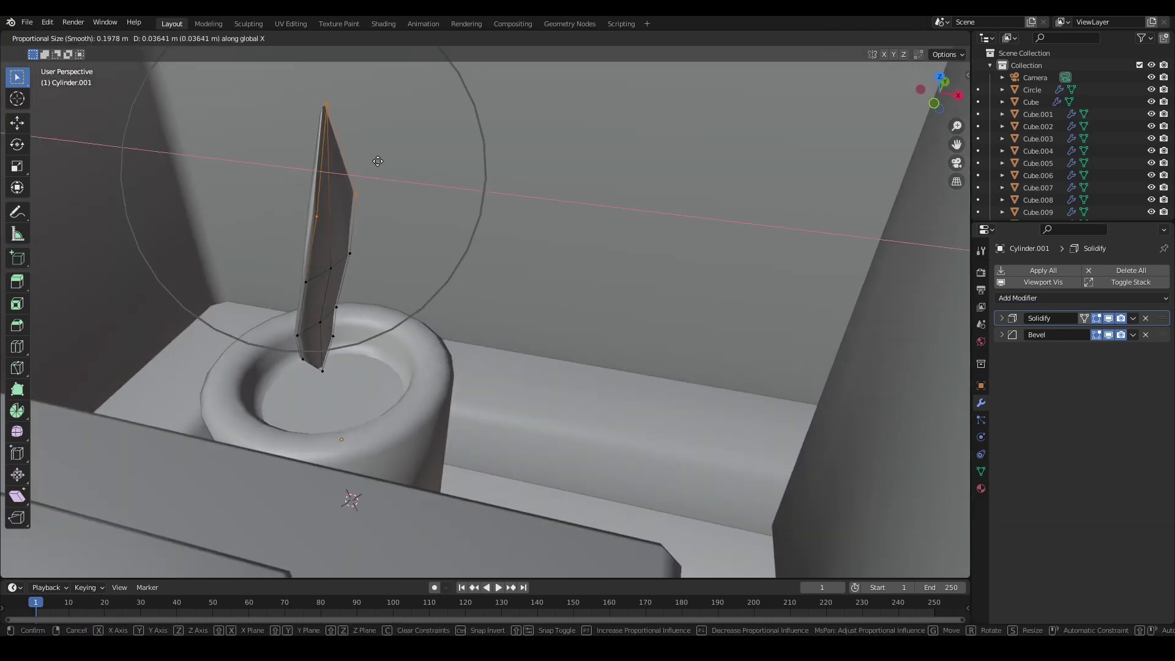
click(396, 169)
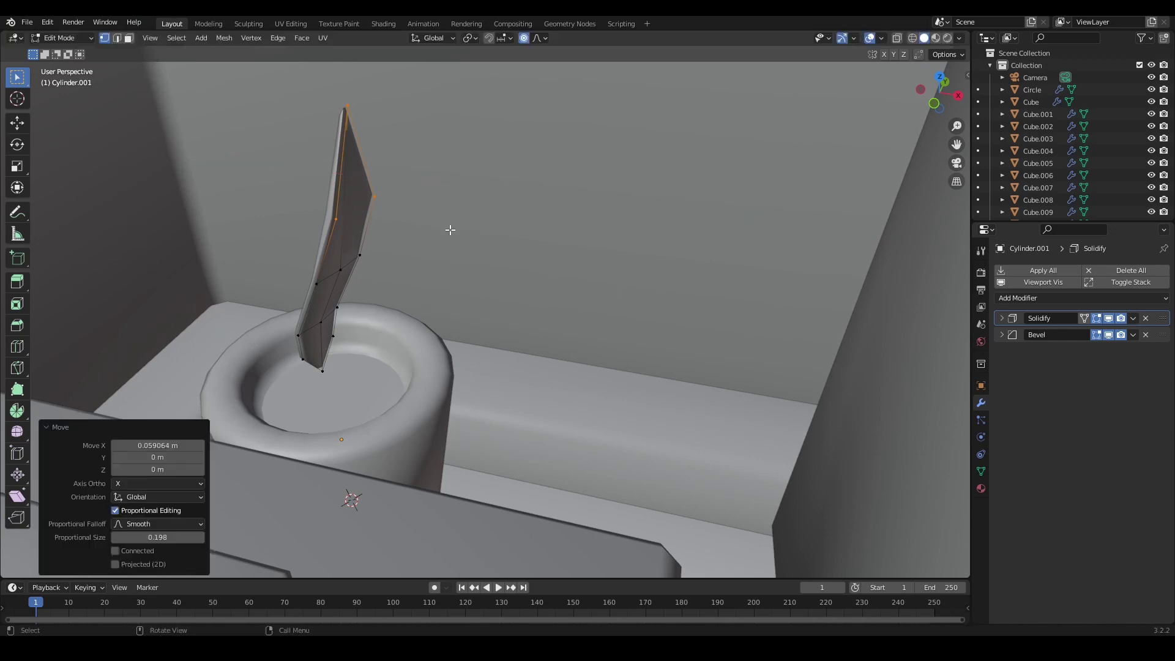
- Curl the leaf's upper part outward by rotating it about Y with the proportional size reduced to 0.10
key(r)
key(y)
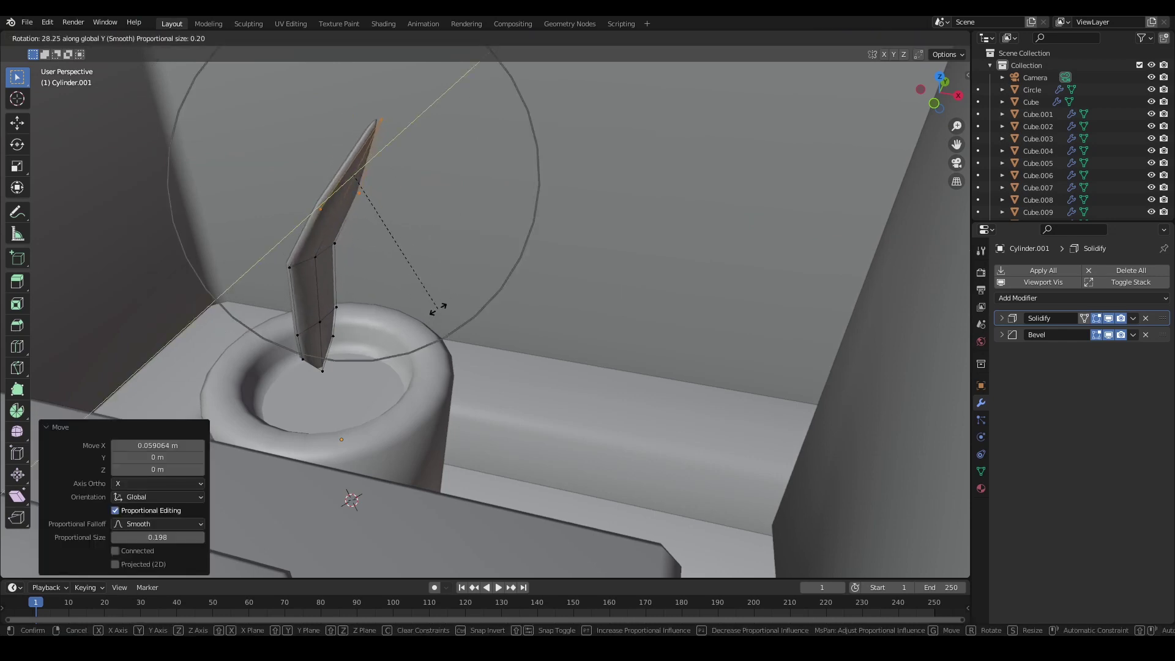
scroll(436, 307, up, 5)
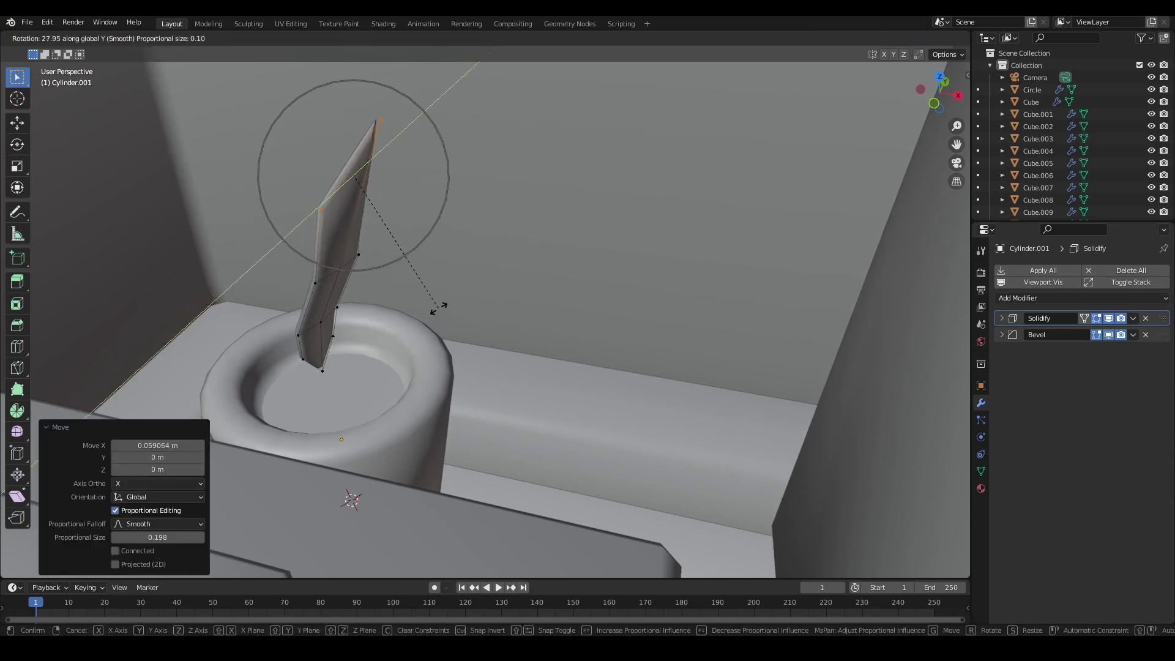
click(425, 341)
key(Tab)
- Place the leaf inside the pot and add a copy beside it rotated by -44.5°
scroll(442, 288, down, 6)
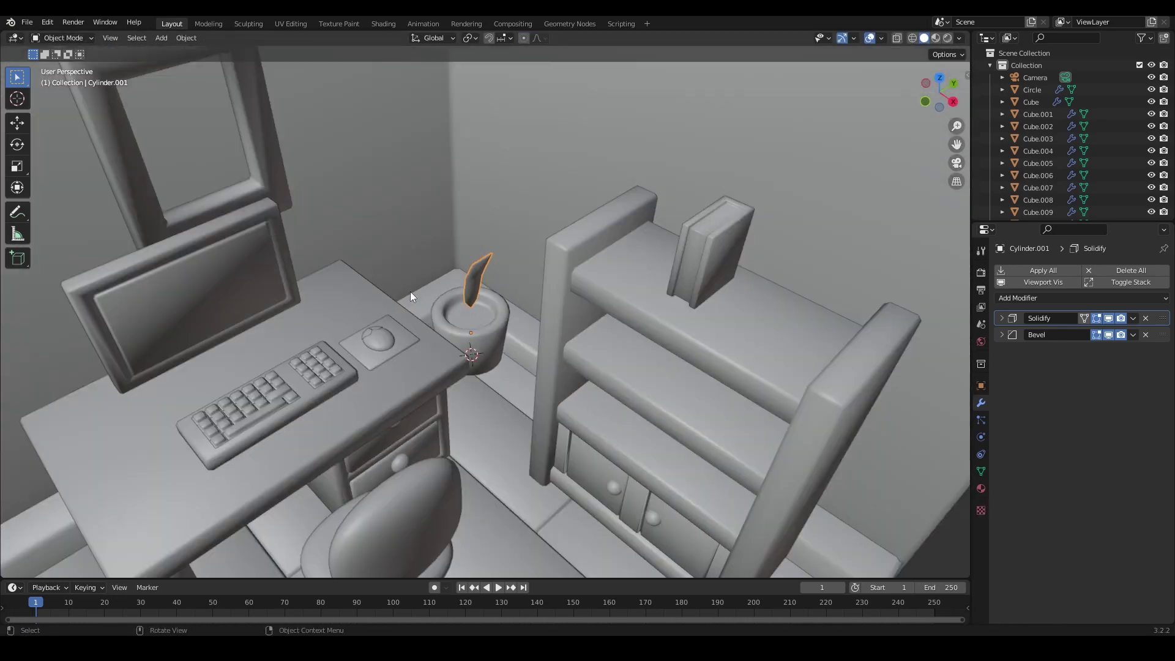
scroll(428, 288, down, 3)
middle_drag(531, 379, 528, 451)
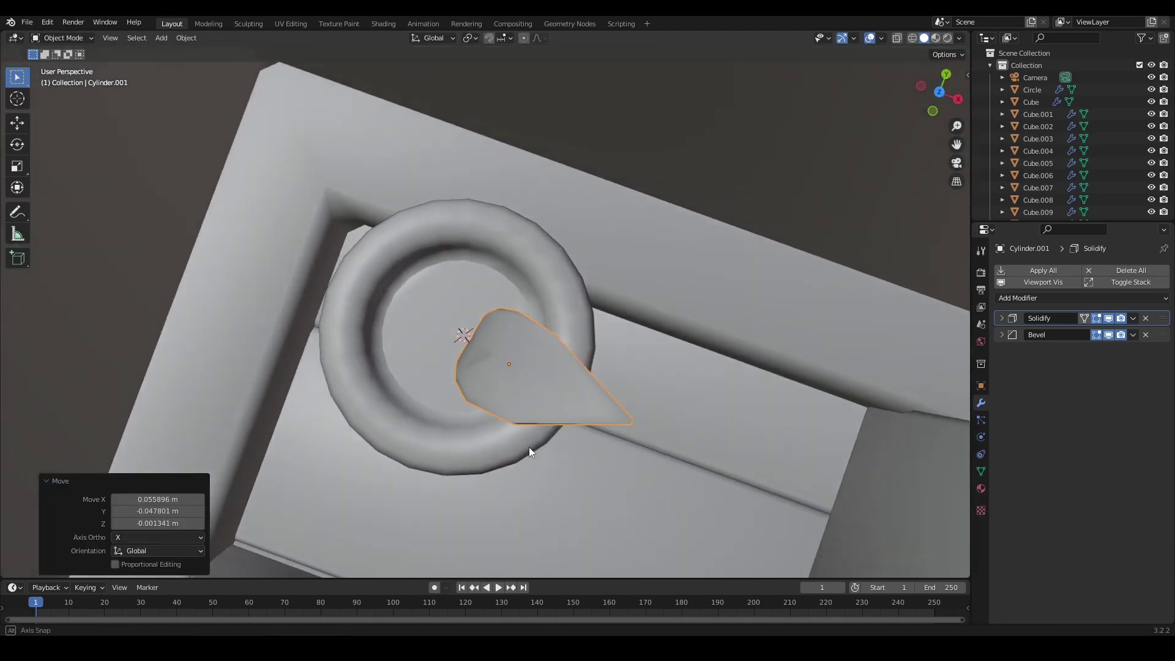
key(shift+d)
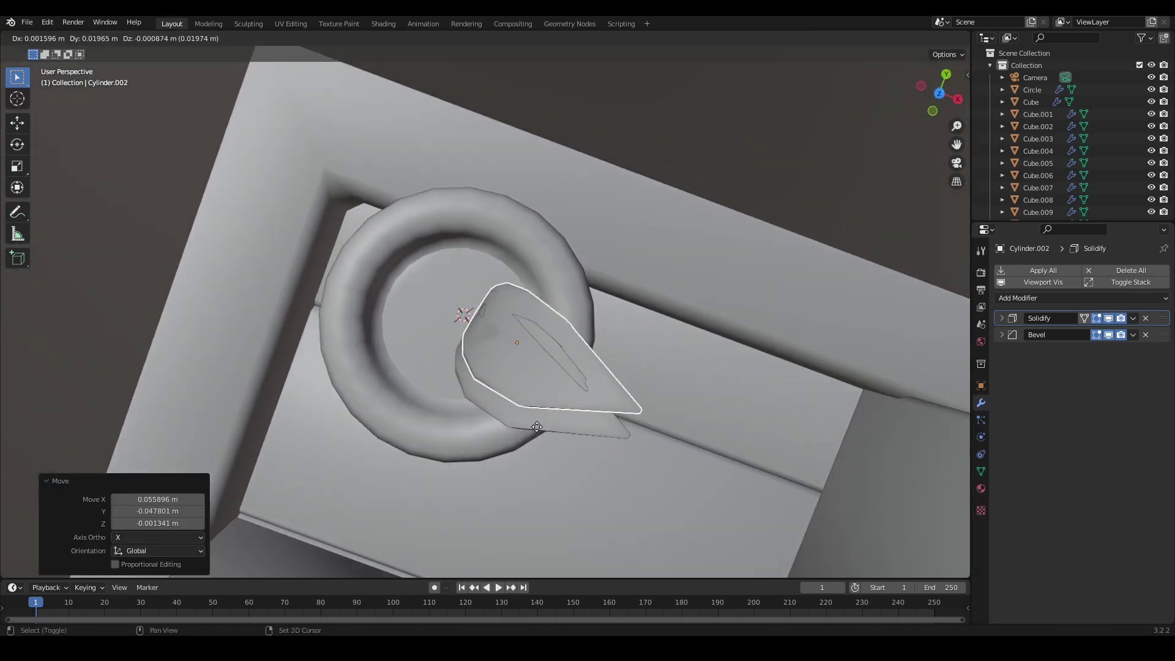
click(551, 430)
key(r)
click(593, 347)
key(g)
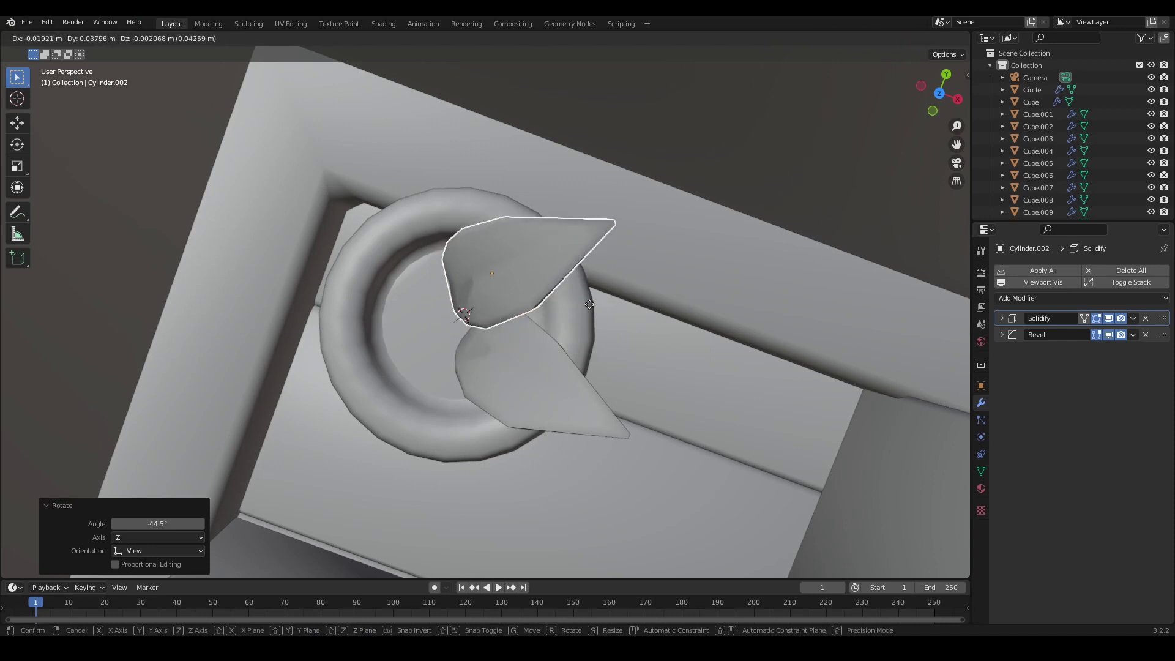
click(582, 316)
- Duplicate the second leaf, rotate the copy by -87° and move it to the opposite side of the pot
key(shift+d)
key(r)
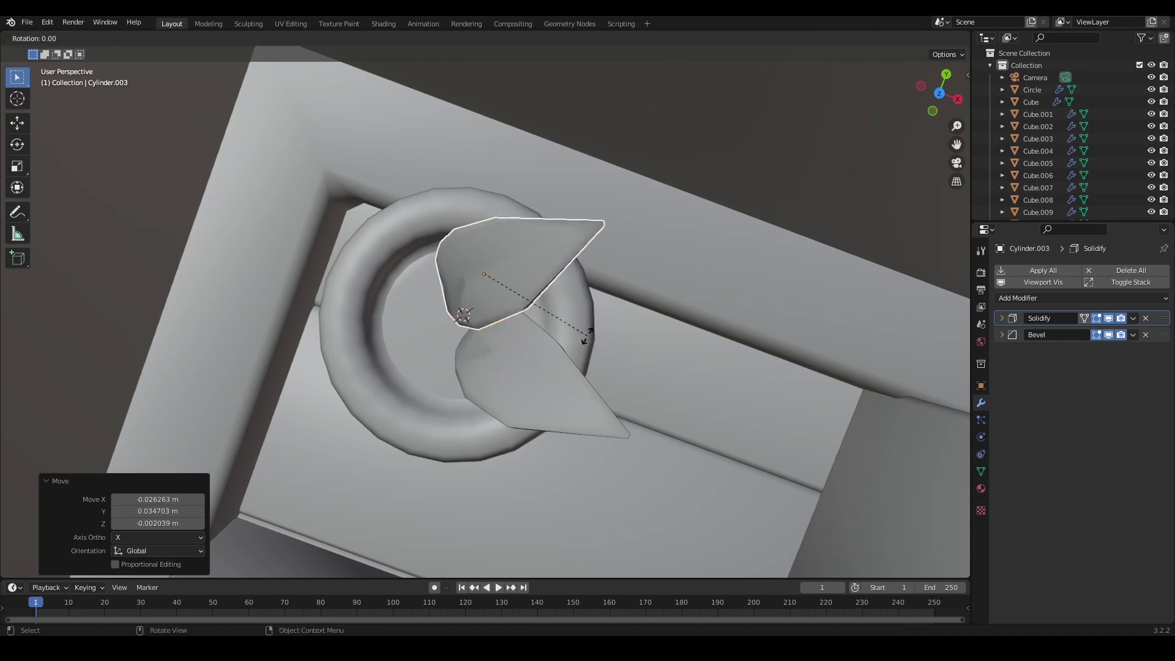
click(523, 277)
key(g)
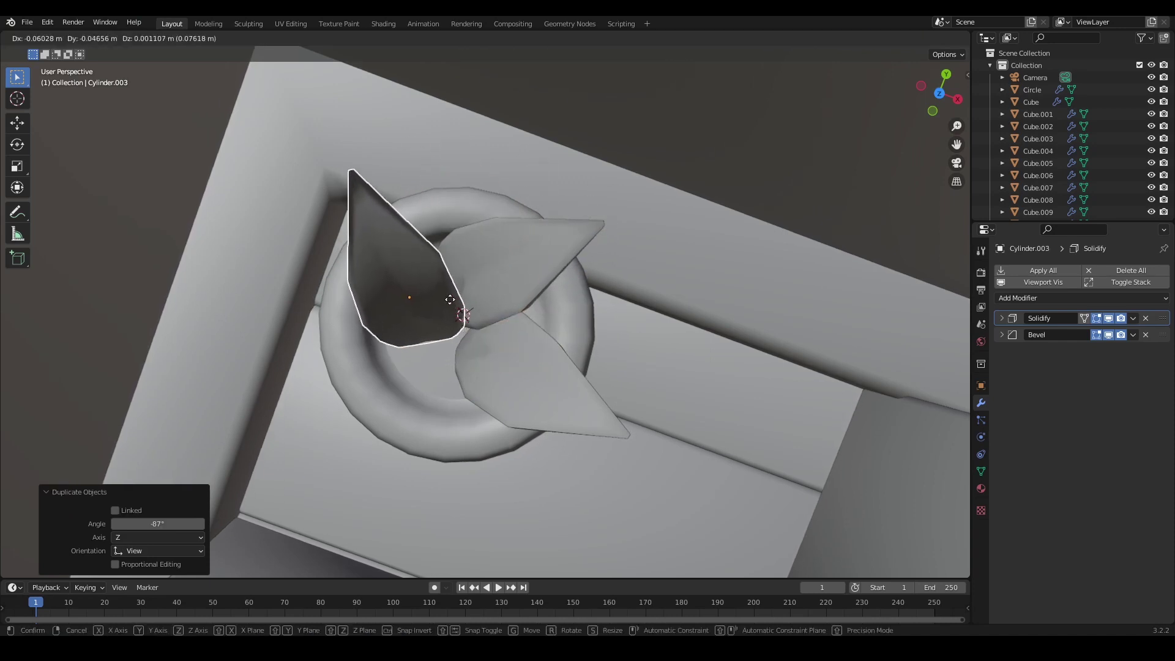
click(490, 326)
key(shift+r)
key(ctrl+z)
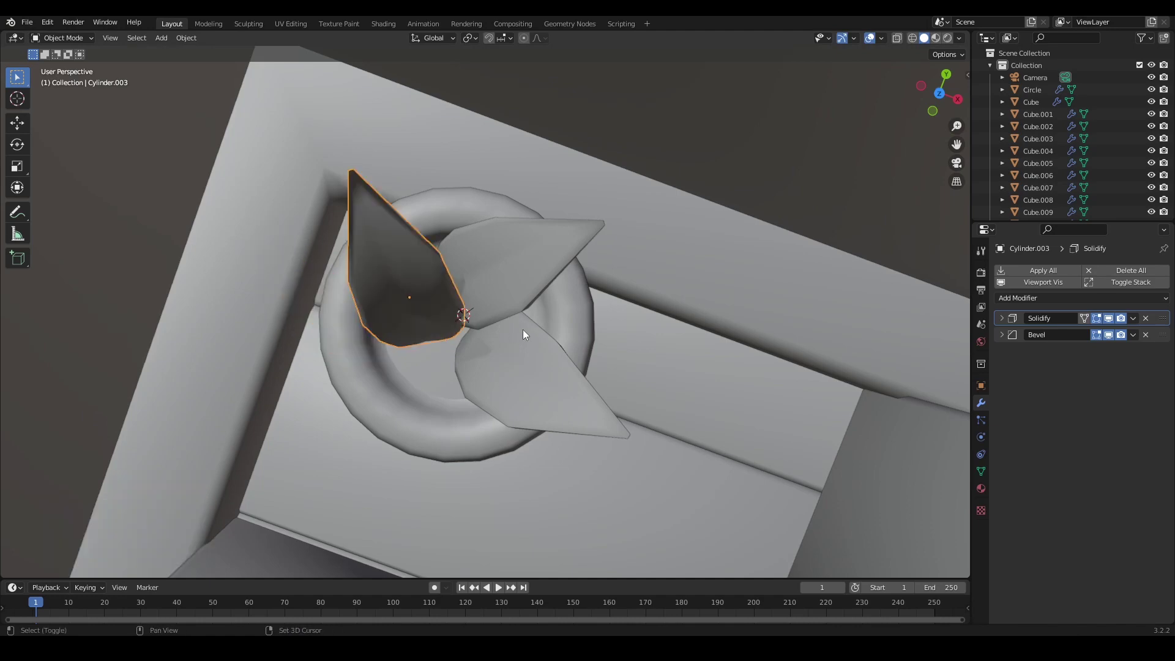
- Duplicate the third leaf, rotate the copy and scale it up into a larger leaf
key(shift+d)
click(517, 379)
key(r)
click(564, 343)
middle_drag(564, 343, 494, 240)
key(s)
click(517, 371)
middle_drag(516, 372, 497, 413)
- Seat the enlarged leaf's base in the pot and turn it about Z so that it points outward over the rim
key(g)
click(468, 384)
key(r)
click(455, 380)
key(g)
click(401, 372)
key(r)
key(z)
click(509, 404)
- Duplicate the front leaf about 0.04 m along -X and -Y, and rotate the copy about Z to fit beside it
click(497, 413)
key(g)
click(432, 421)
key(r)
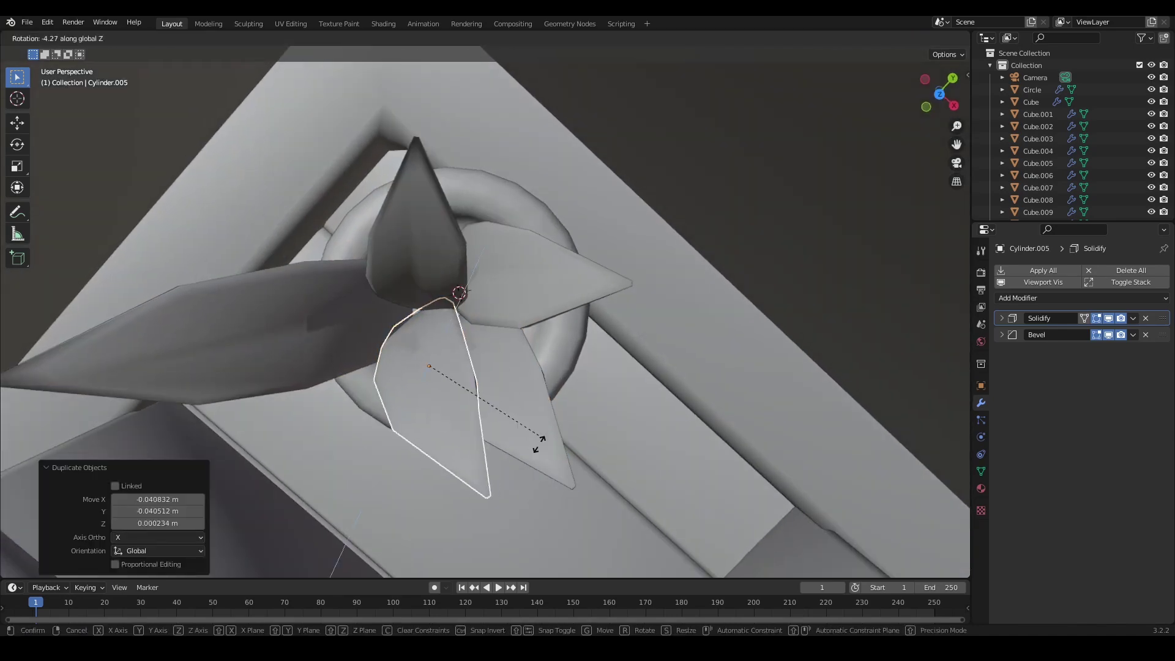
click(422, 514)
key(g)
click(413, 514)
- Duplicate the newest leaf and rescale the copy, both overall and along Y
middle_drag(423, 499, 595, 407)
scroll(427, 402, down, 7)
scroll(490, 375, up, 7)
key(shift+d)
click(534, 470)
key(s)
click(560, 472)
key(s)
key(y)
click(587, 480)
- Tilt the rescaled leaf outward, starting with a 29.5° rotation, and reposition it near the pot
key(g)
click(513, 508)
key(r)
click(563, 502)
key(r)
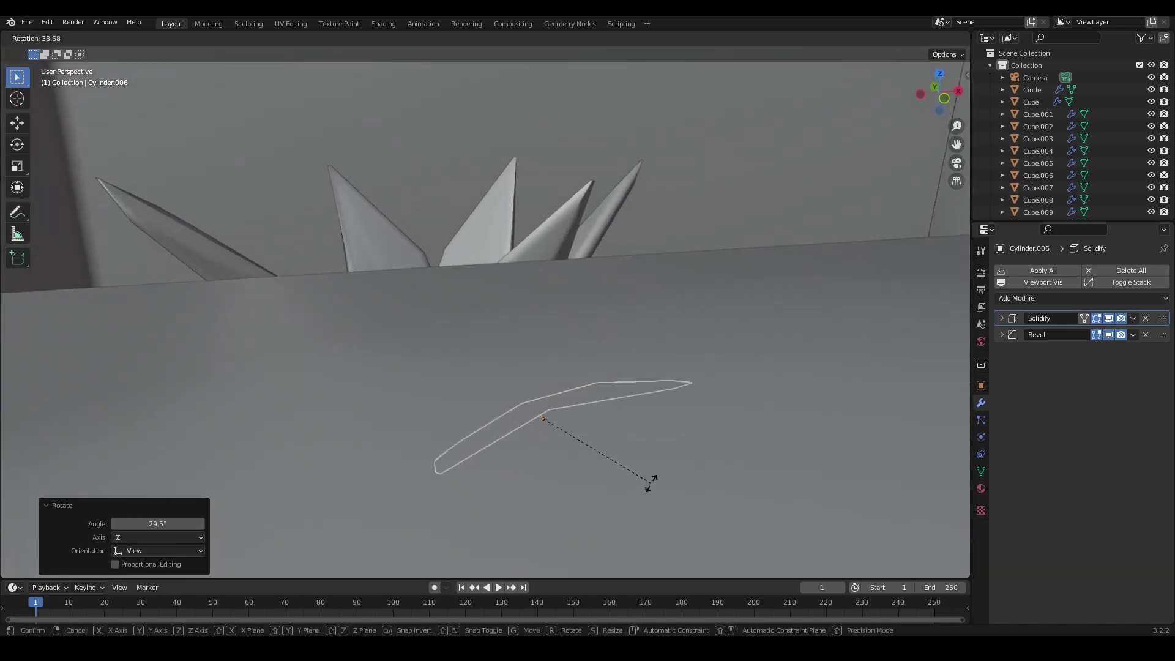
click(651, 477)
key(g)
click(670, 502)
- Lower the small front leaf about 0.043 m along Z into the pot and adjust its rotation
middle_drag(662, 455, 524, 510)
key(g)
key(z)
click(571, 519)
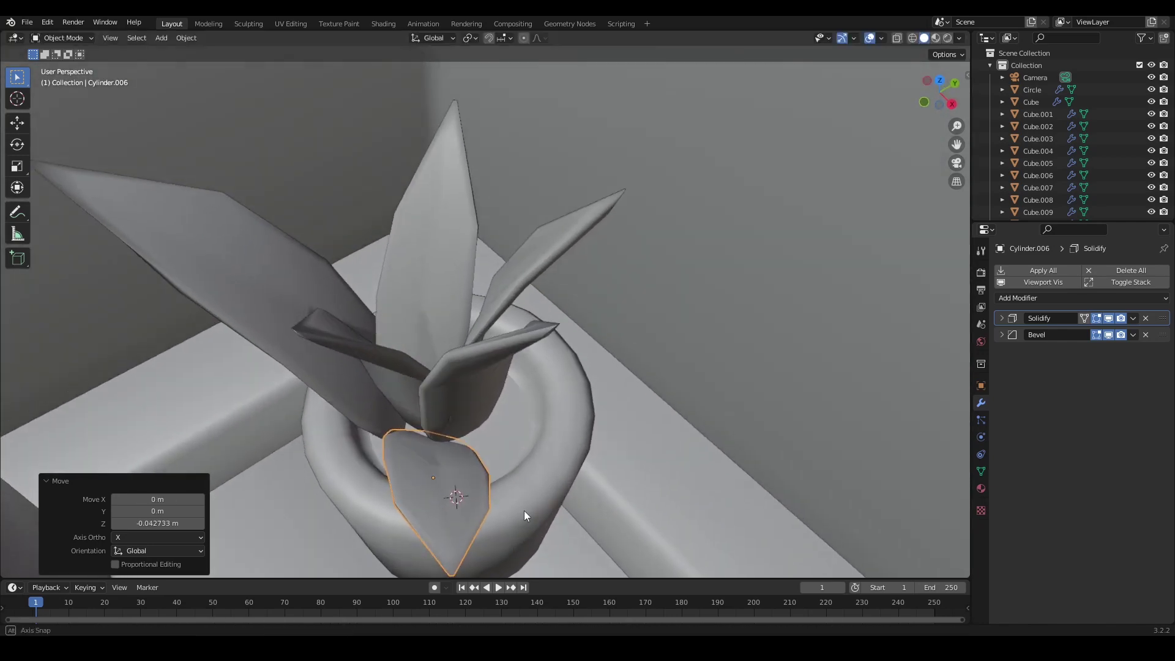
key(r)
click(513, 450)
- Save Room.blend and display the whole room in Rendered viewport shading
scroll(513, 451, down, 7)
middle_drag(512, 446, 505, 413)
scroll(505, 414, down, 4)
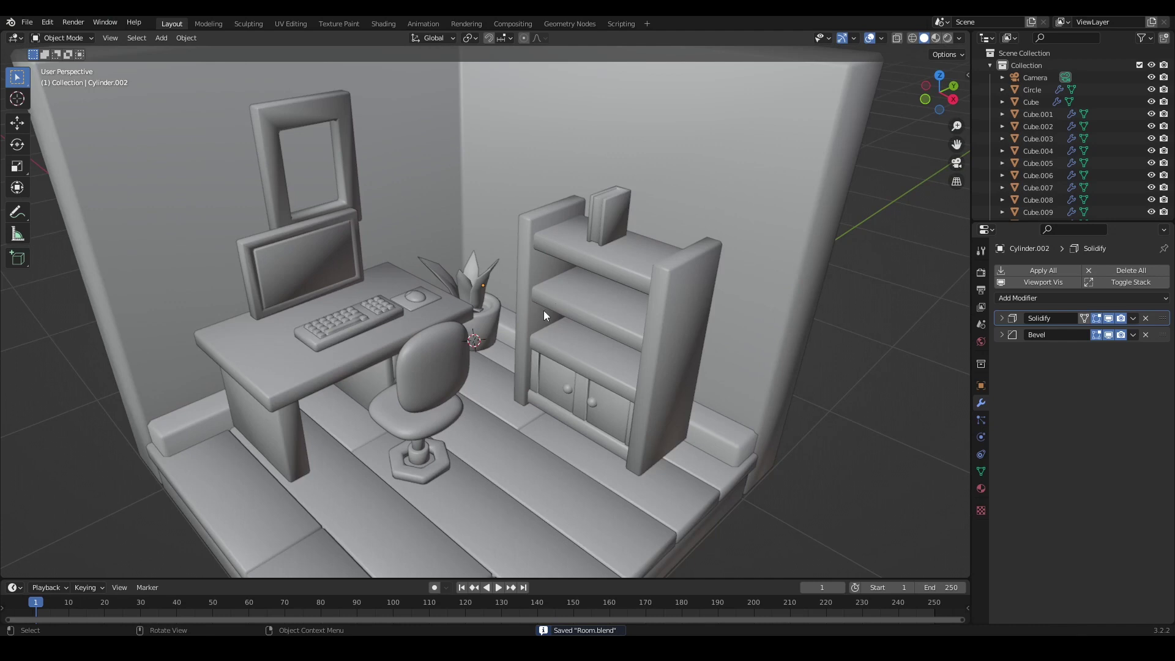
scroll(543, 311, down, 4)
click(947, 38)
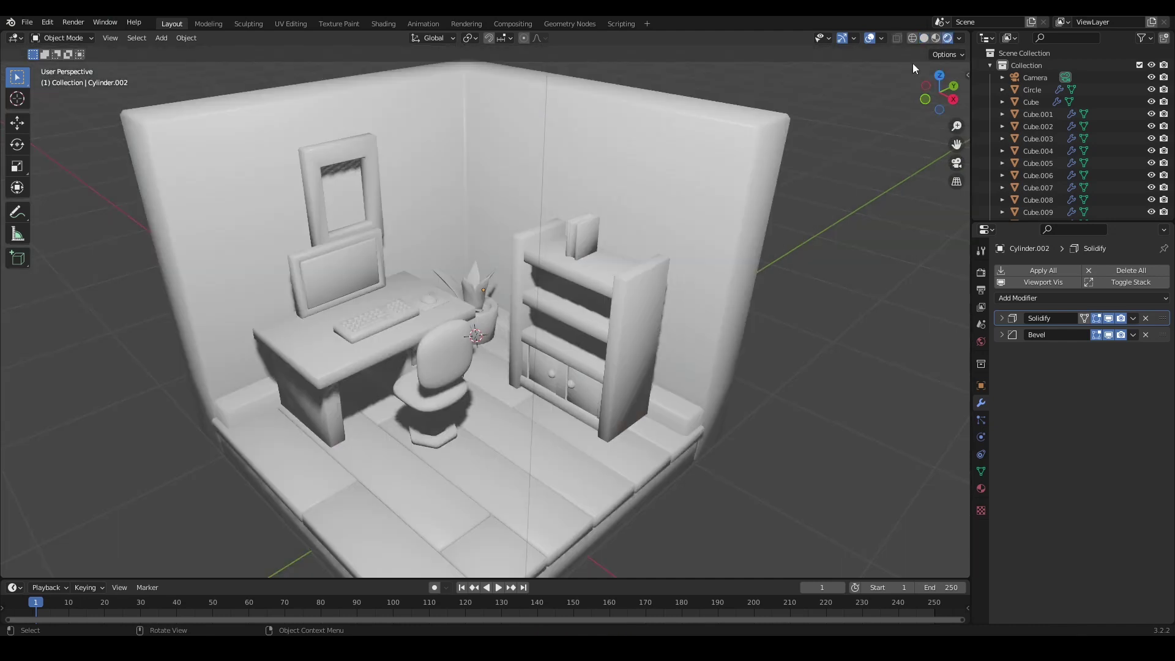
- Enable Ambient Occlusion, Bloom and Screen Space Reflections for the Eevee render engine and save the file
middle_drag(537, 315, 579, 299)
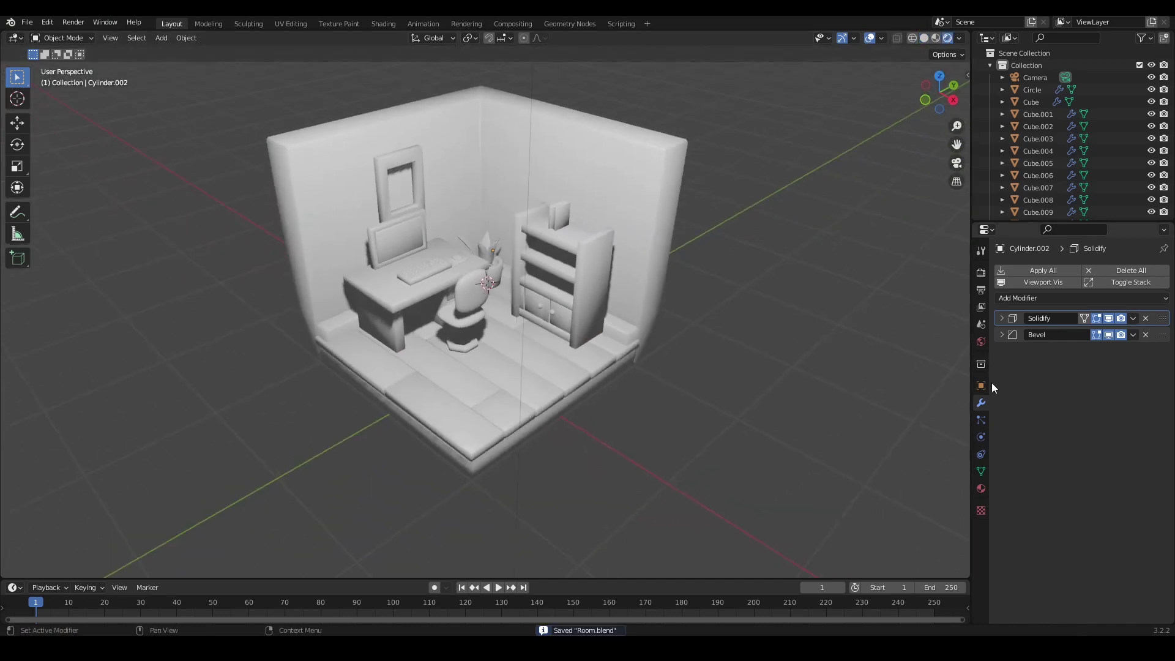
click(981, 341)
click(981, 273)
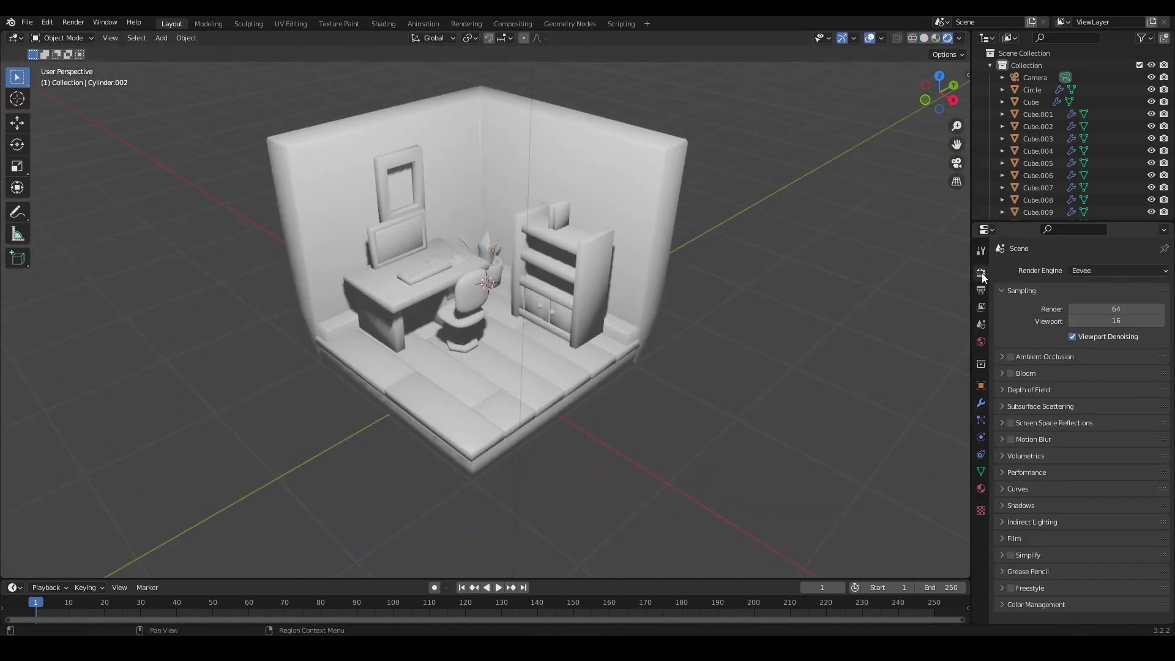
click(1010, 423)
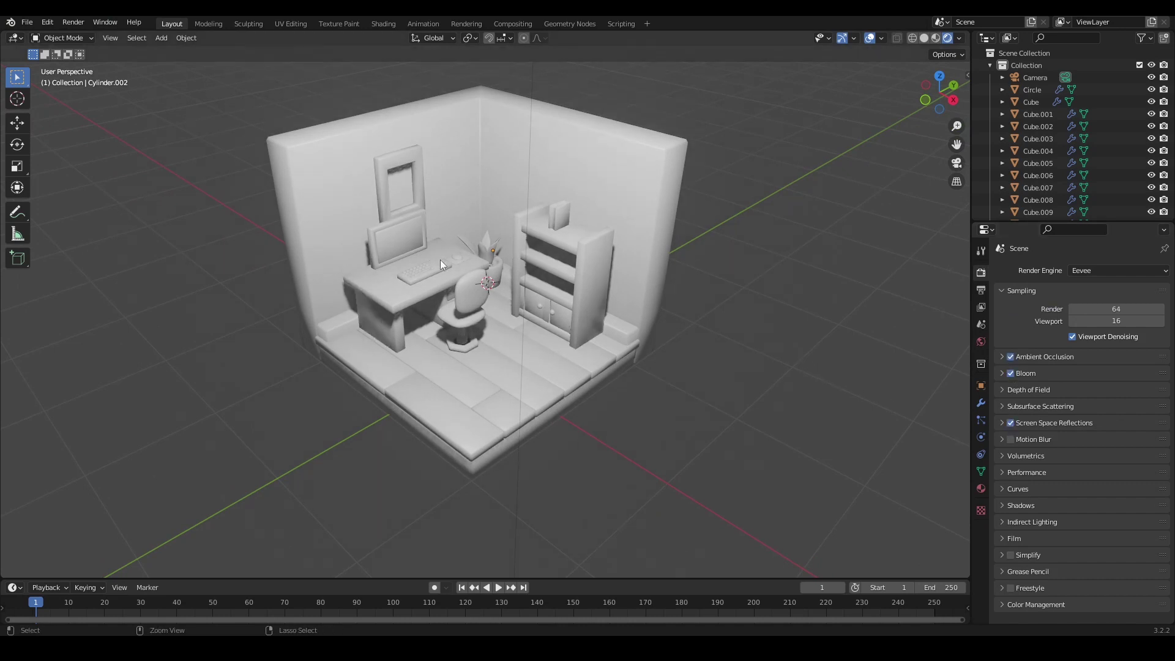
key(ctrl+s)
- Give the plant leaves a new material named Plant with a green base color
click(482, 236)
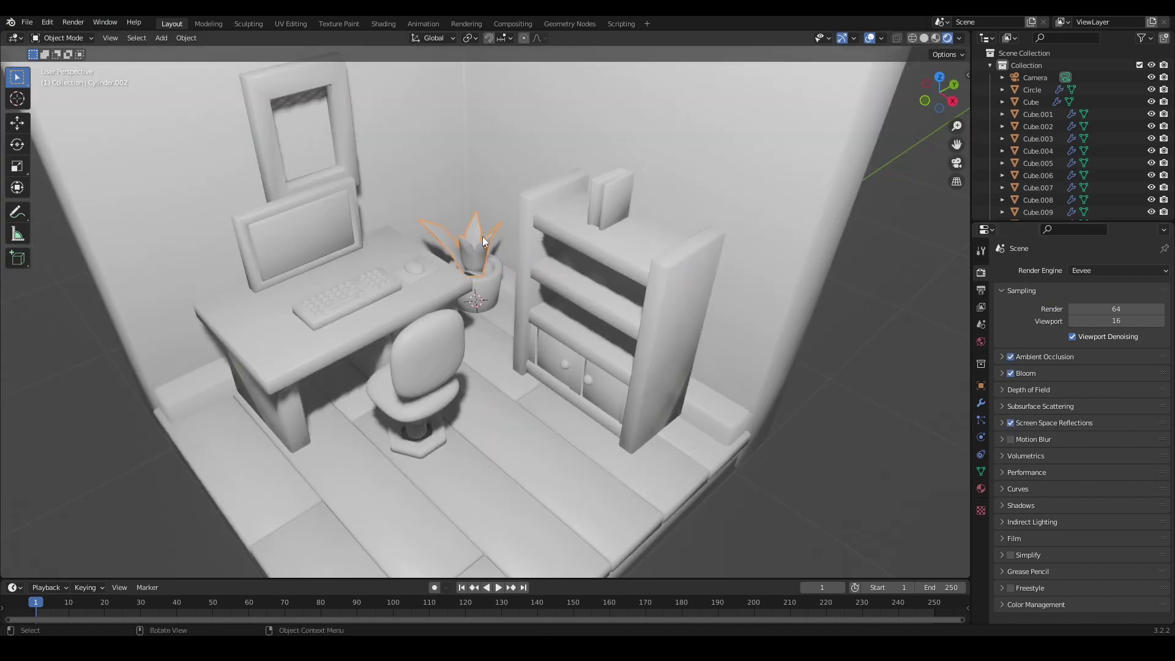
click(980, 488)
click(1055, 323)
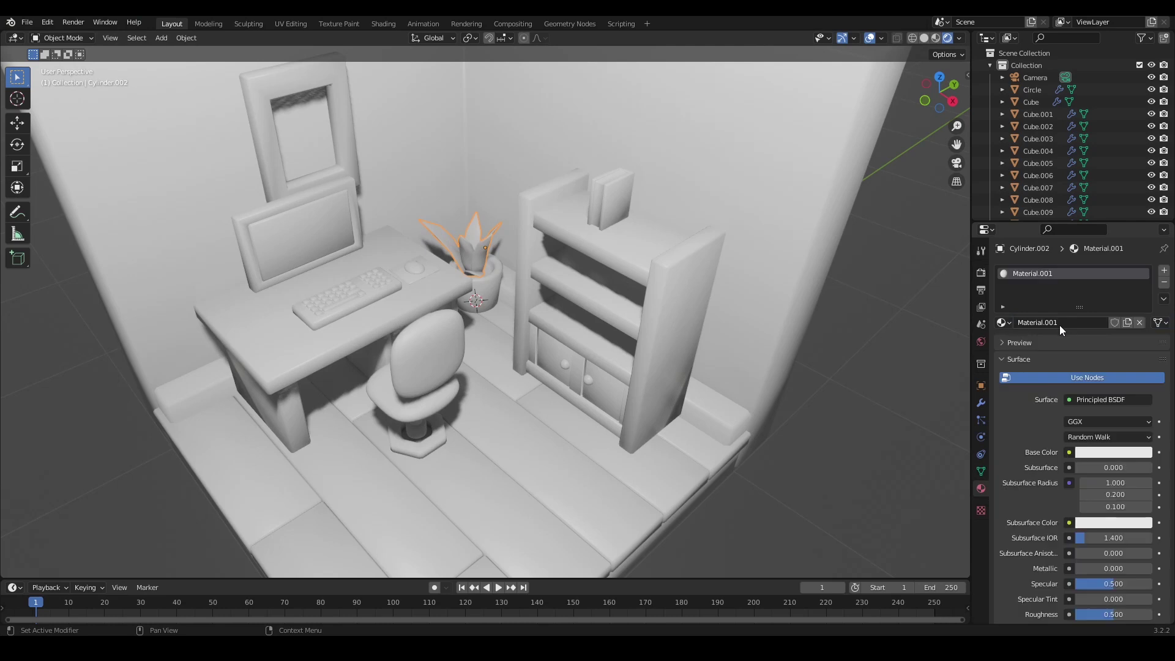
double_click(1065, 324)
text(Tree)
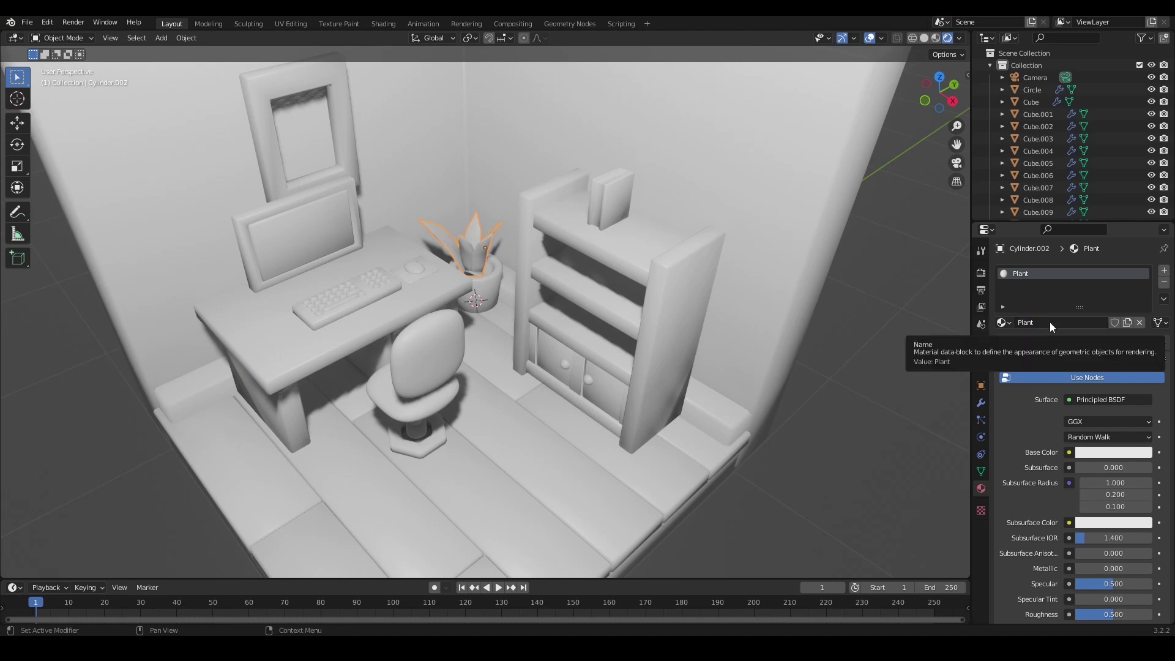
click(1095, 452)
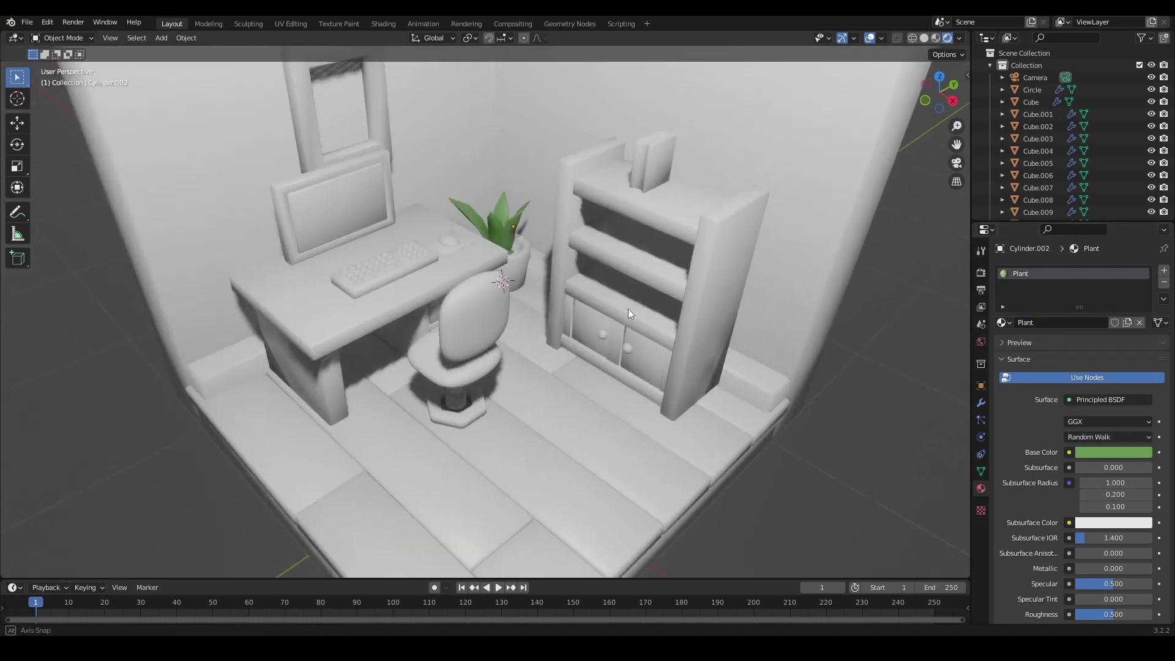
- Rename the room walls' material to Wall and set its base color to blue, about H 0.653, S 0.863, V 0.800
click(787, 342)
scroll(886, 351, down, 1)
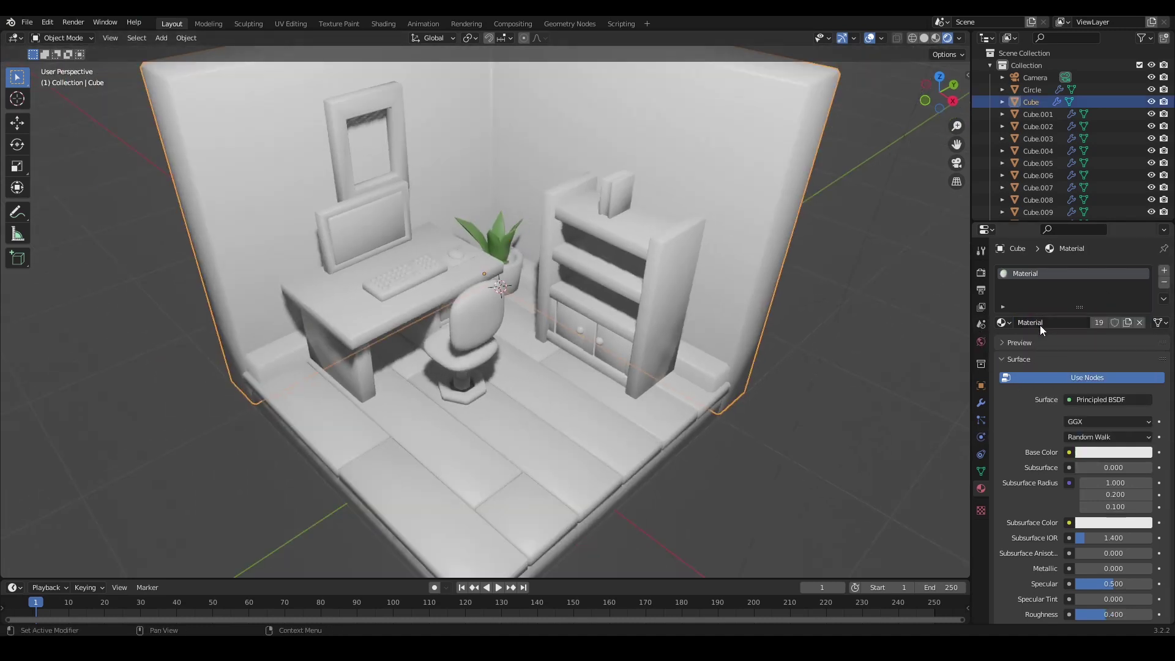
text(Wall)
click(1113, 453)
drag(1081, 306, 1109, 303)
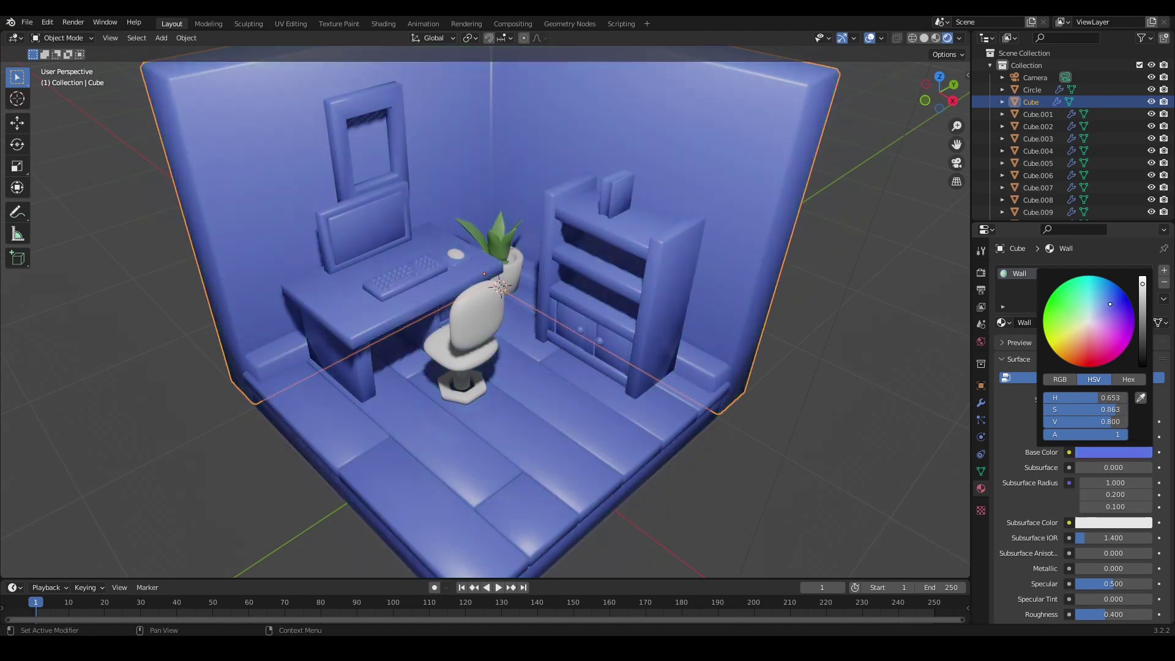
click(777, 335)
middle_drag(777, 335, 795, 346)
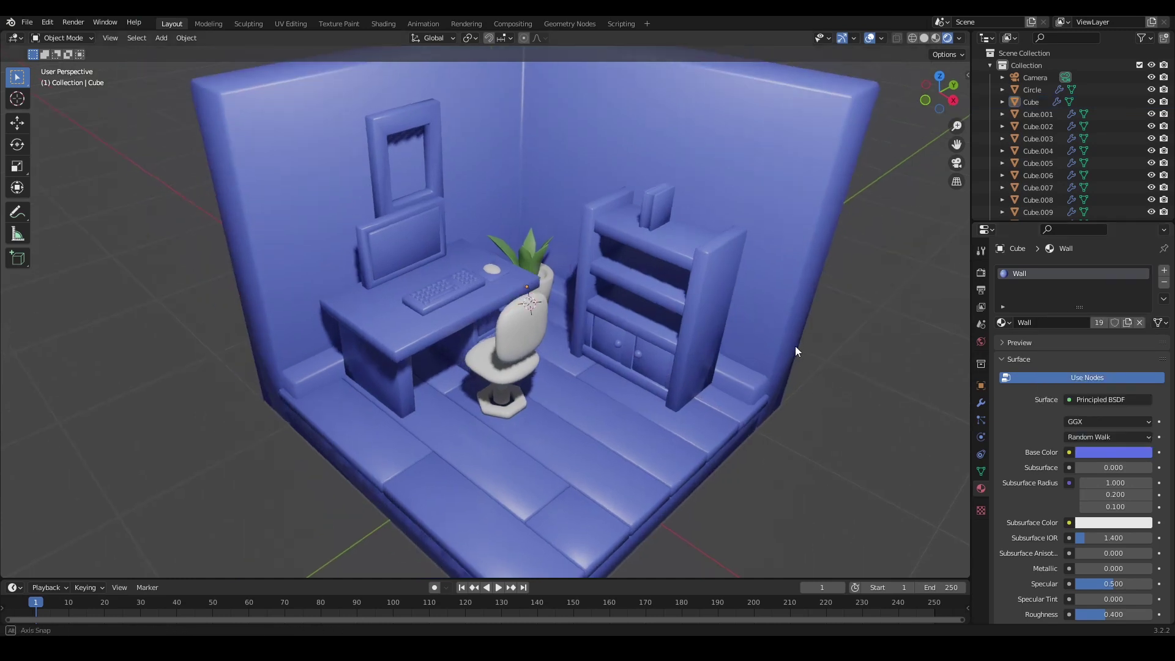
- Create a material named Table-Wood on the desk top and remove its Wall material slot
click(385, 331)
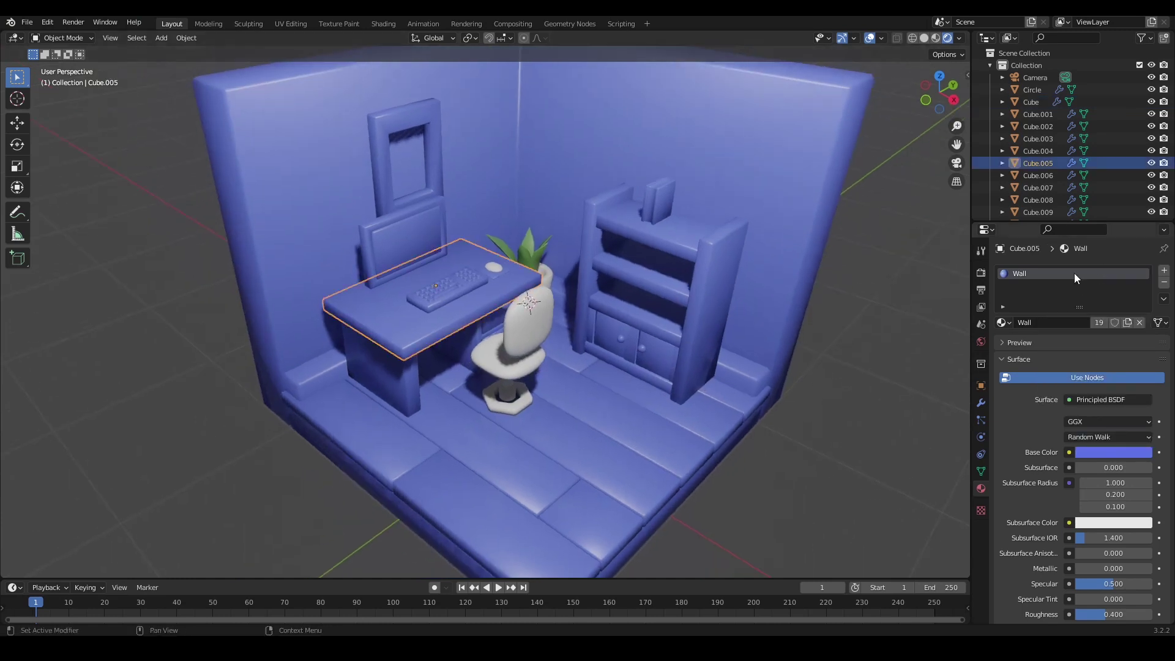
click(1163, 271)
click(1042, 347)
double_click(1068, 346)
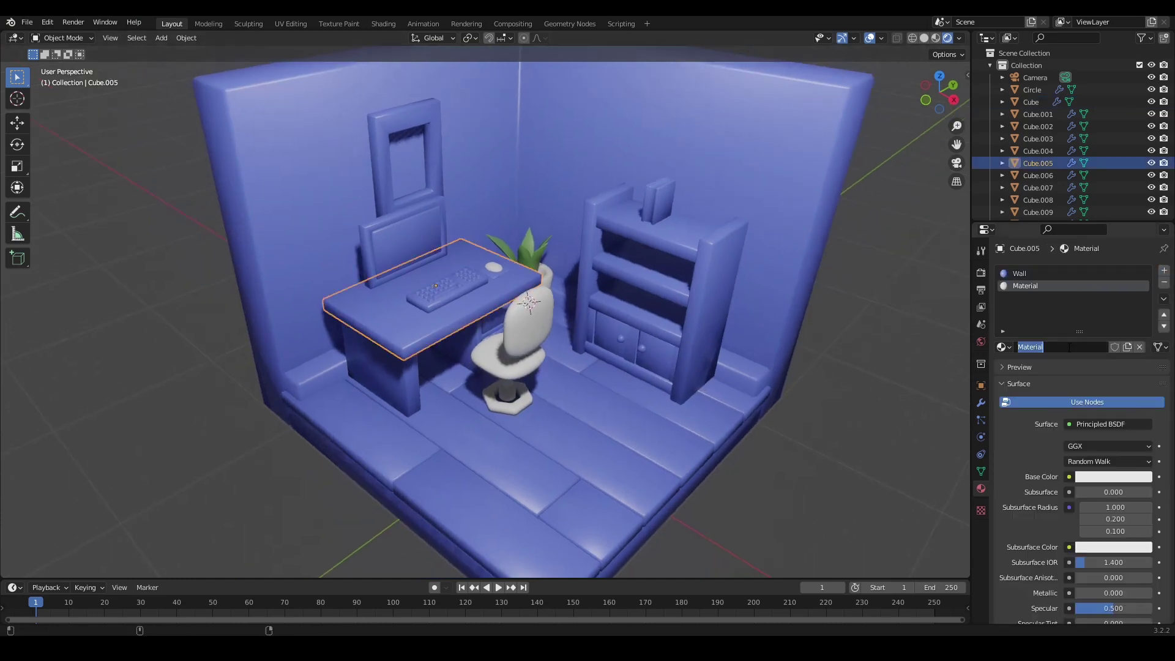
text(Table-Wood)
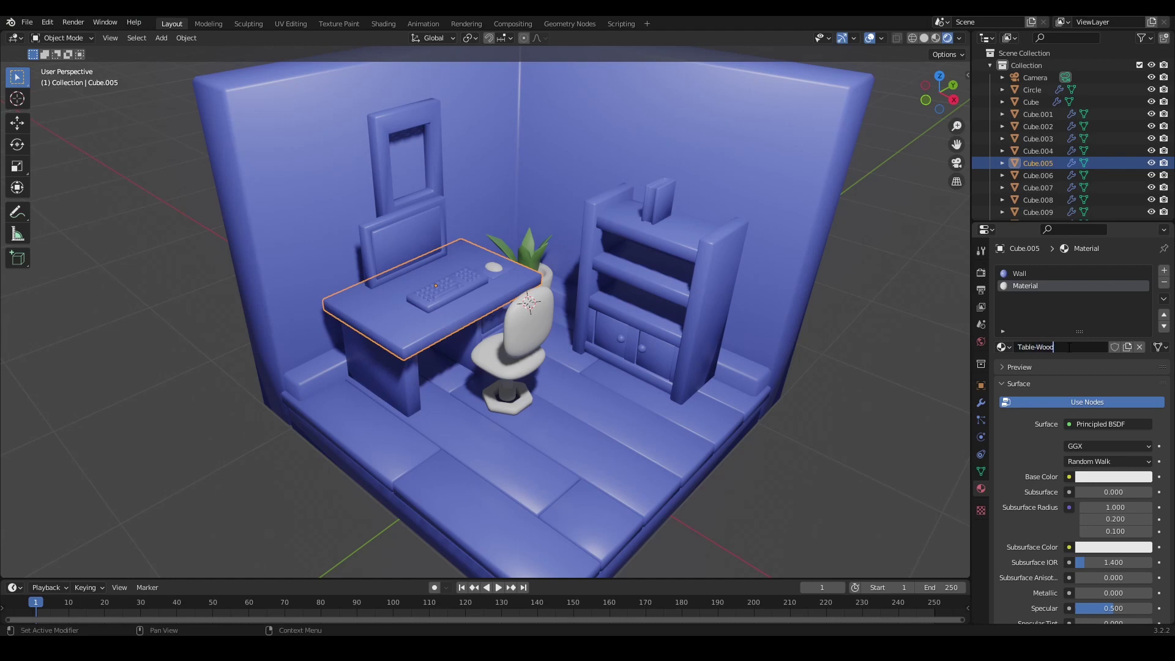
click(1026, 275)
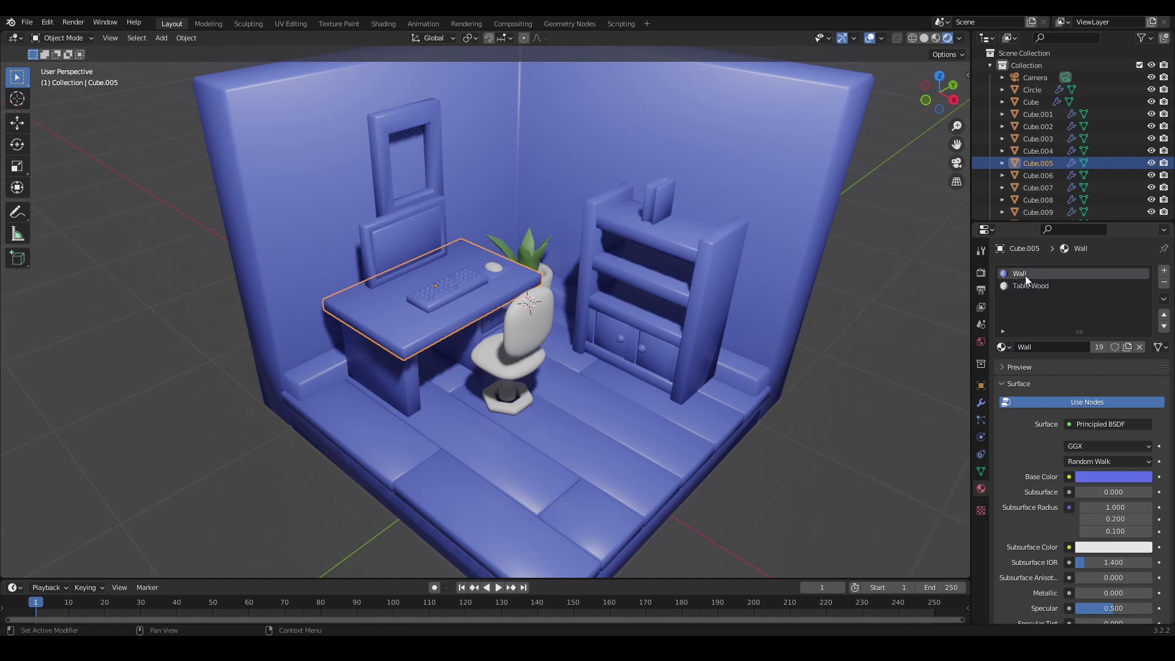
click(1166, 285)
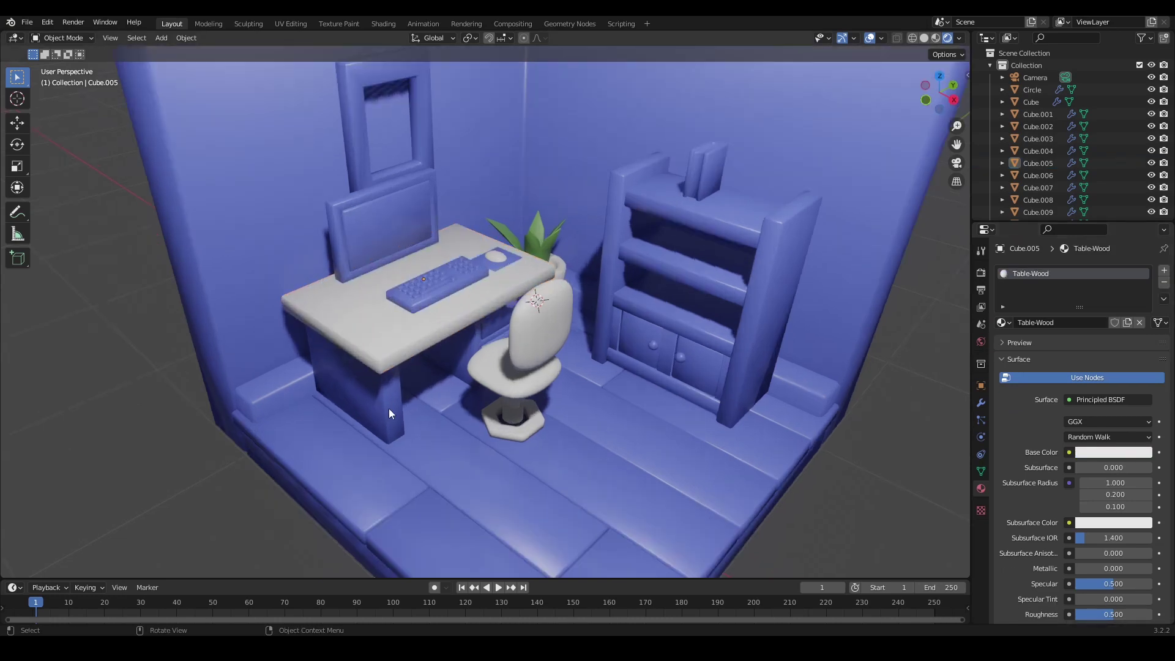
- Assign the existing Table-Wood material to the desk's side panel and to its drawer cabinet
click(1007, 324)
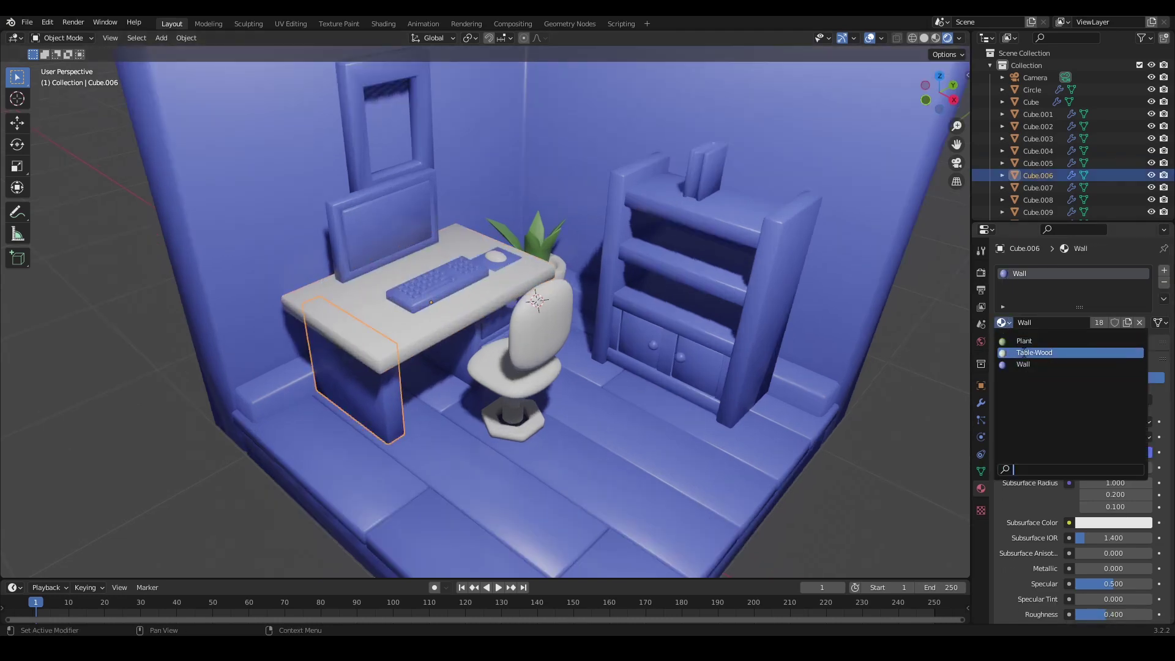
click(1040, 352)
click(455, 360)
click(1004, 323)
click(1021, 352)
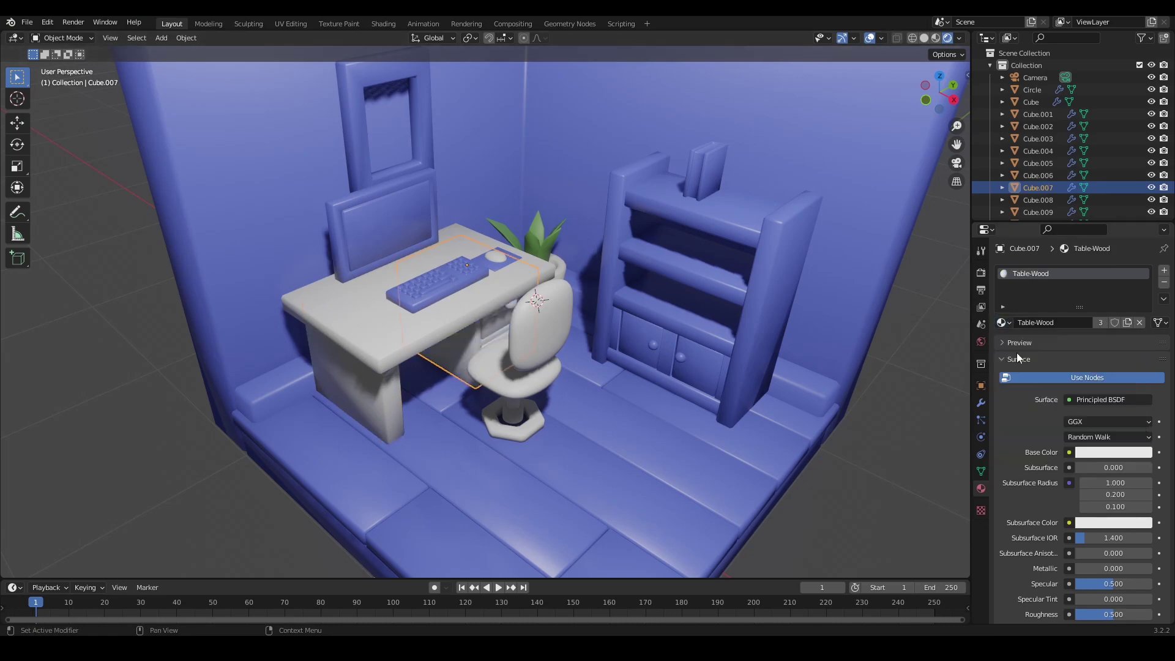
click(873, 435)
- Set the base color of the Table-Wood material to orange
middle_drag(504, 308, 446, 312)
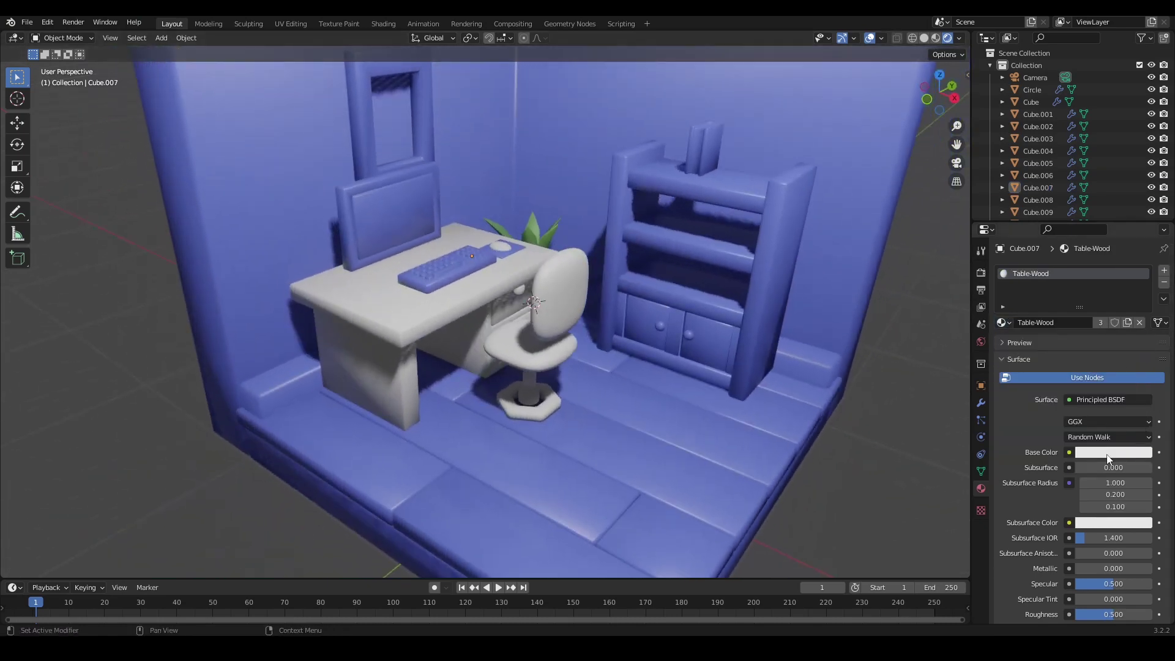
click(1113, 452)
click(1077, 323)
drag(1077, 323, 1079, 292)
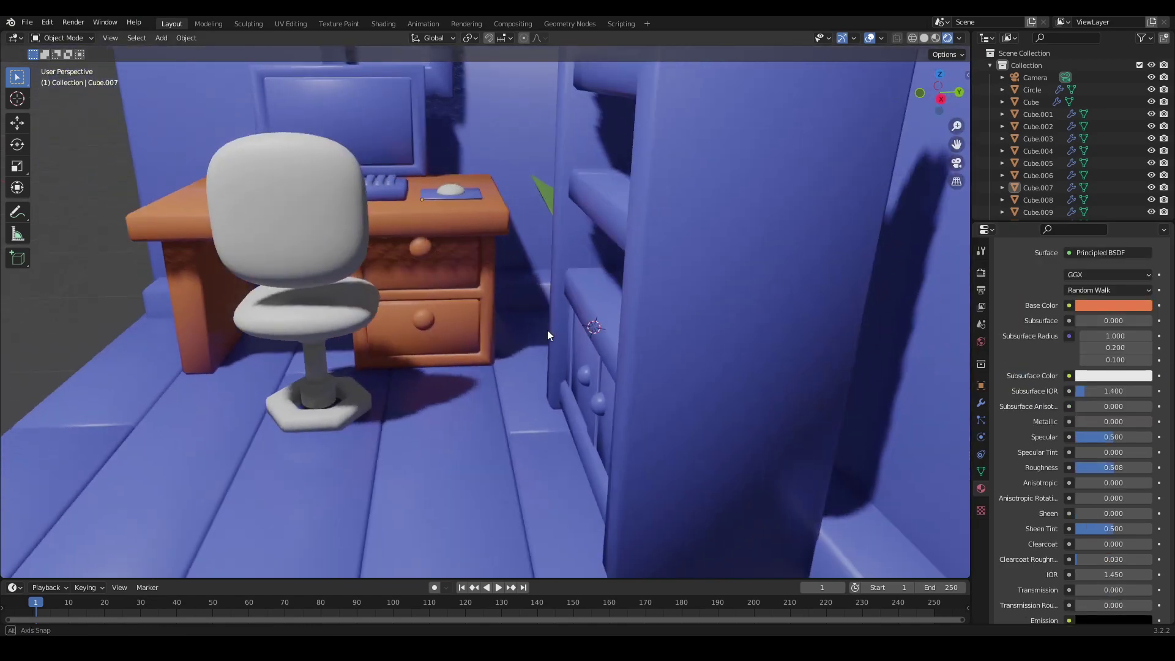
- Select the meshes of both round drawer knobs on the desk's drawer cabinet in Edit Mode
middle_drag(547, 329, 553, 340)
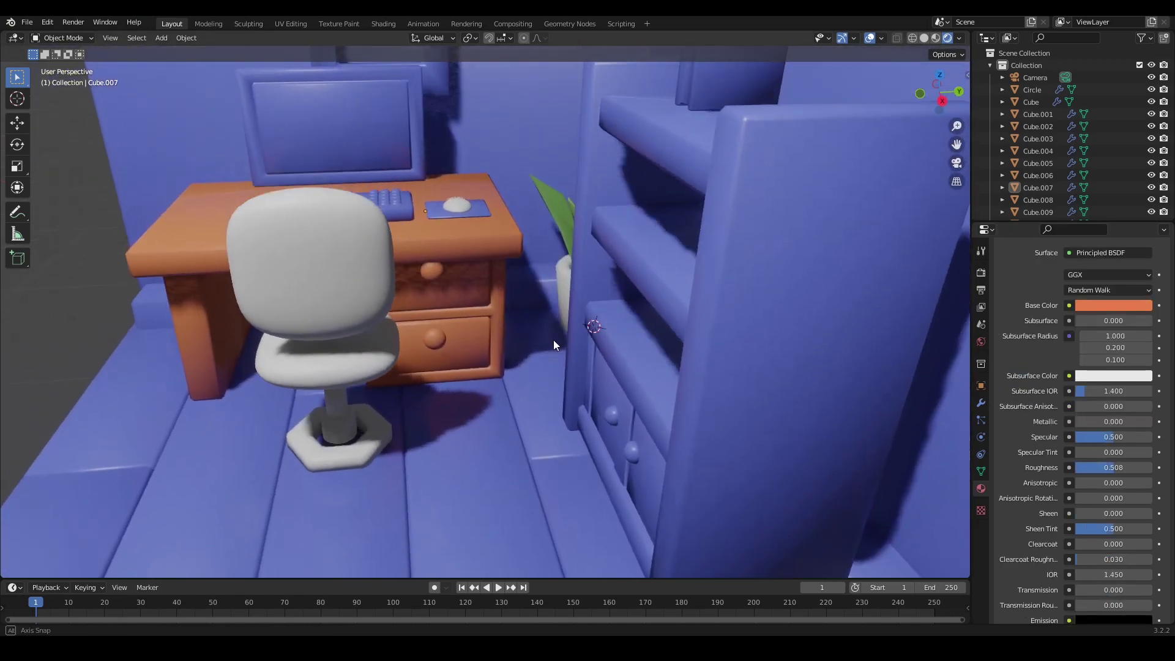
click(462, 305)
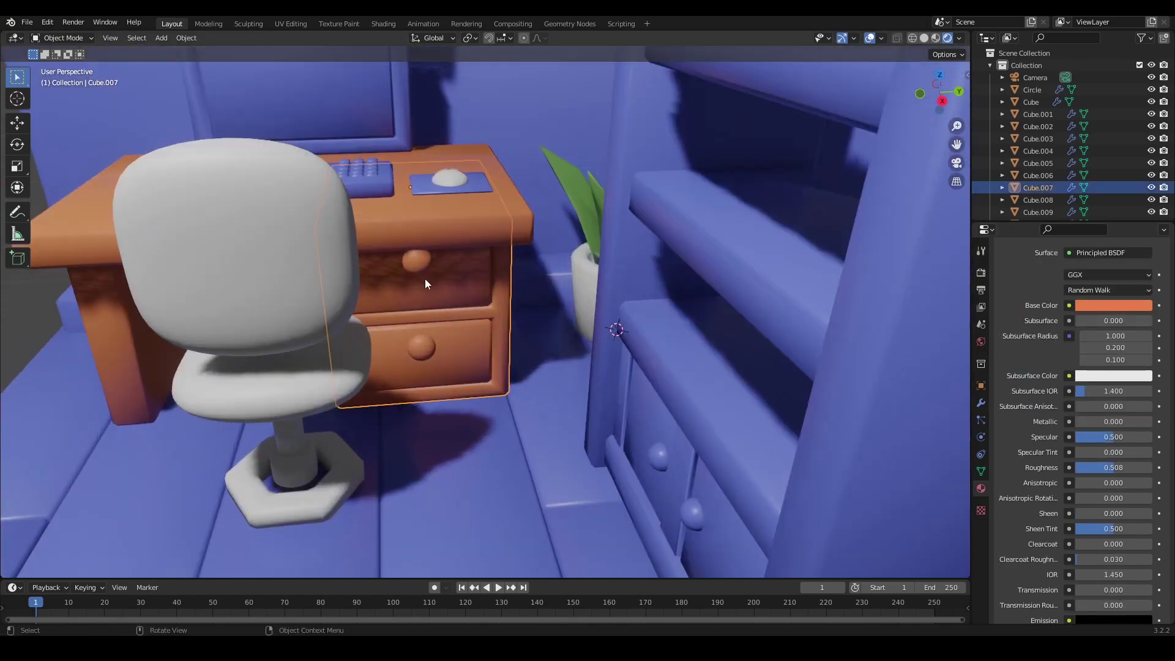
key(Tab)
key(l)
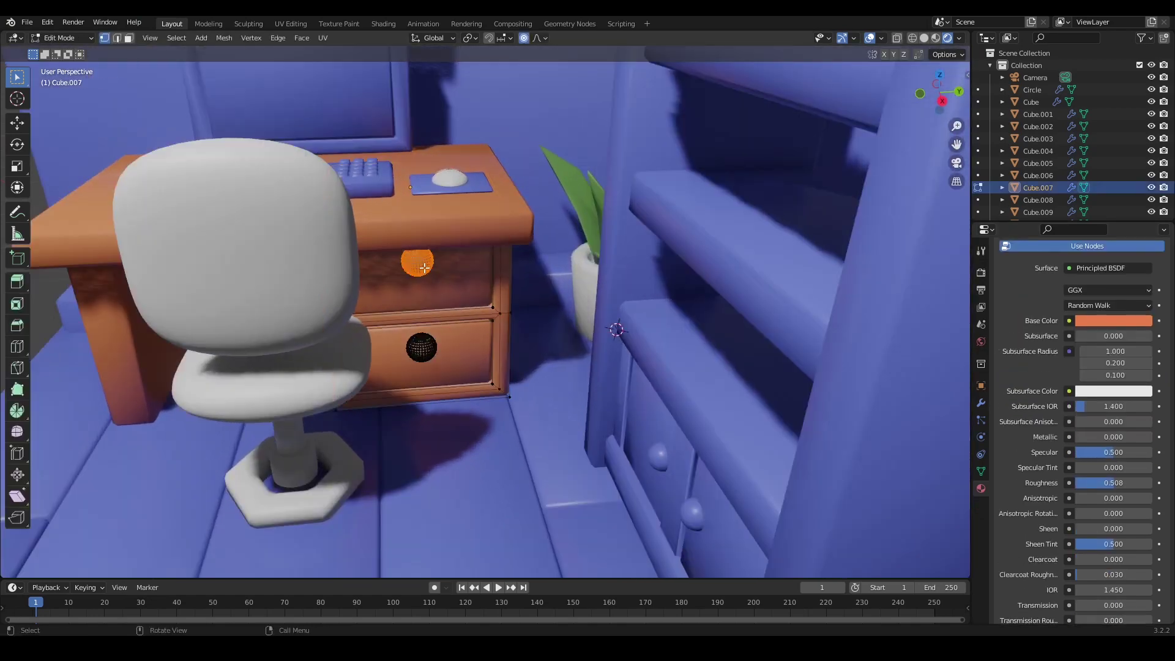
key(alt+a)
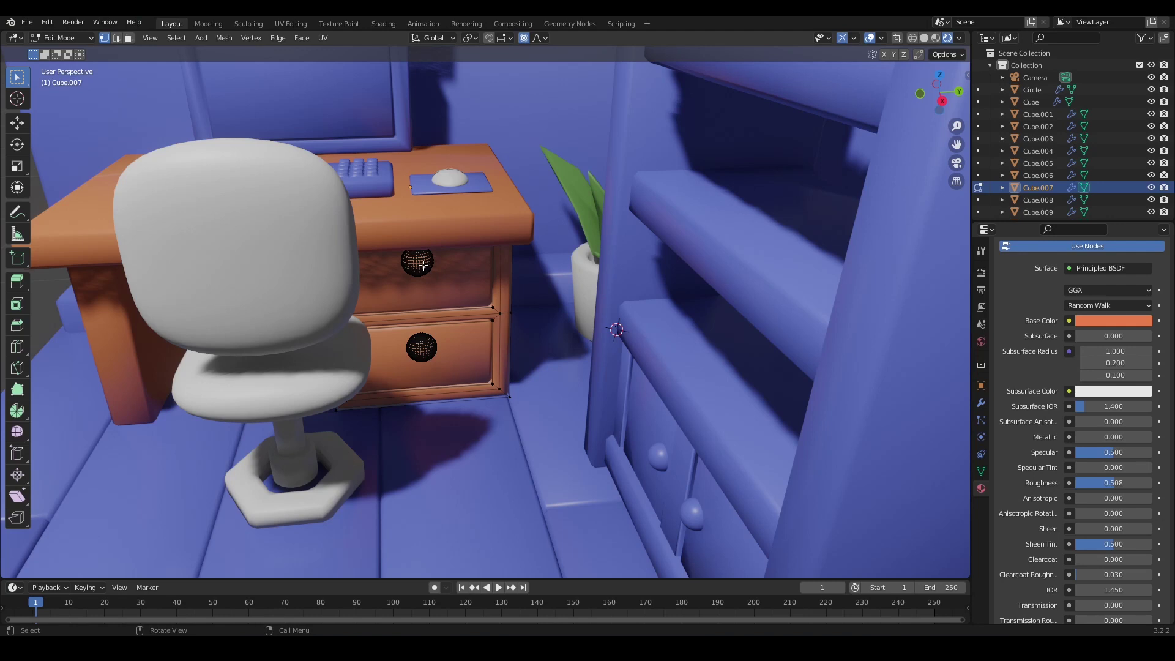
key(l)
key(l)
middle_drag(421, 347, 444, 339)
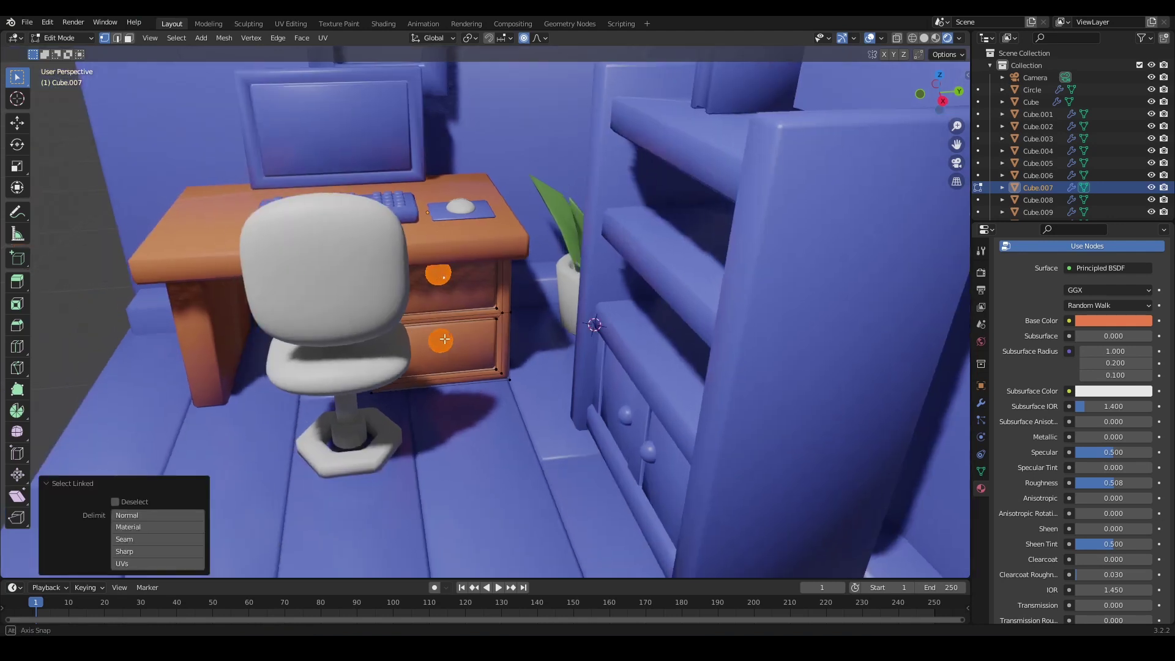
- Add a second material slot to the drawer cabinet with a new material named Dark-Wood
scroll(1026, 309, up, 6)
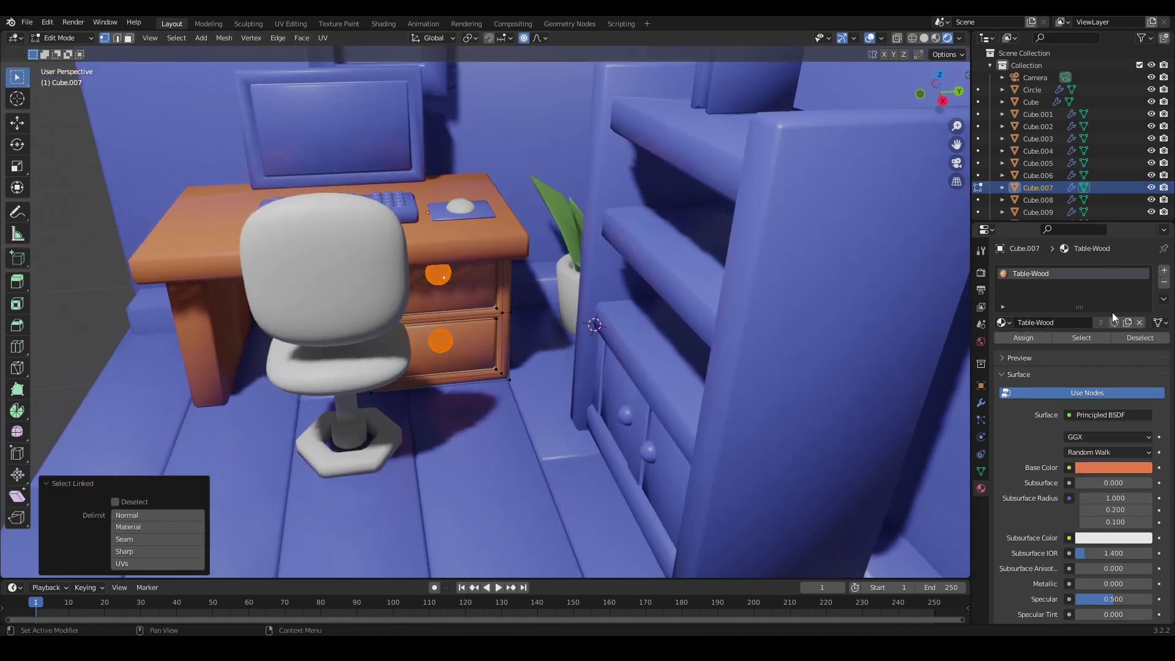
click(1163, 271)
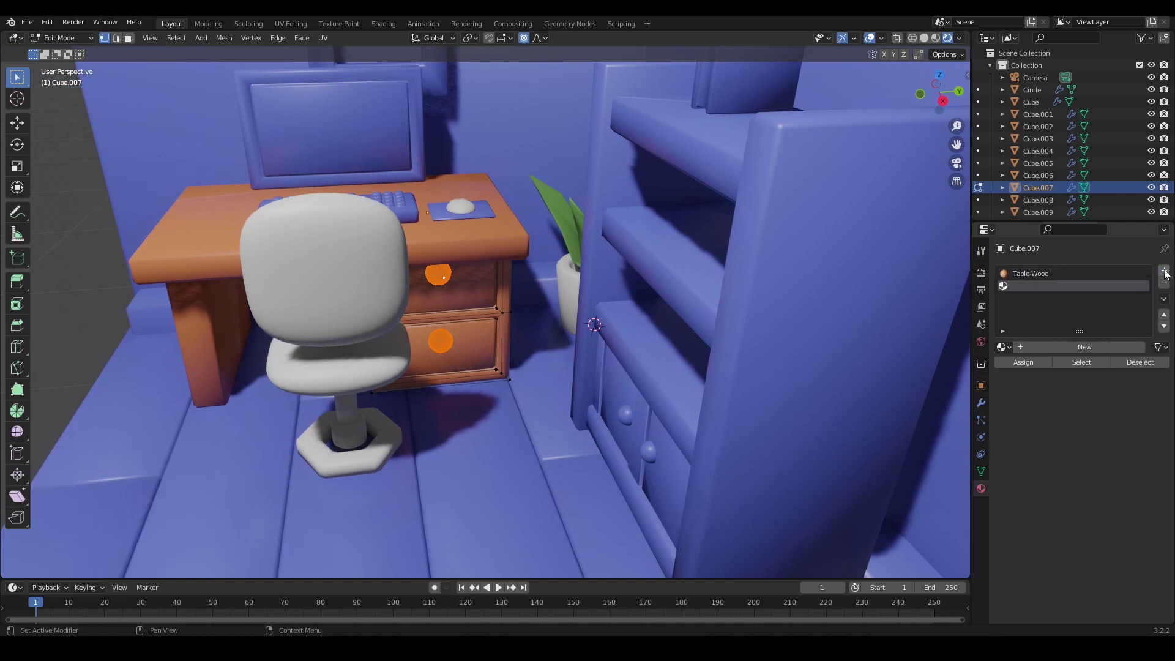
click(1033, 347)
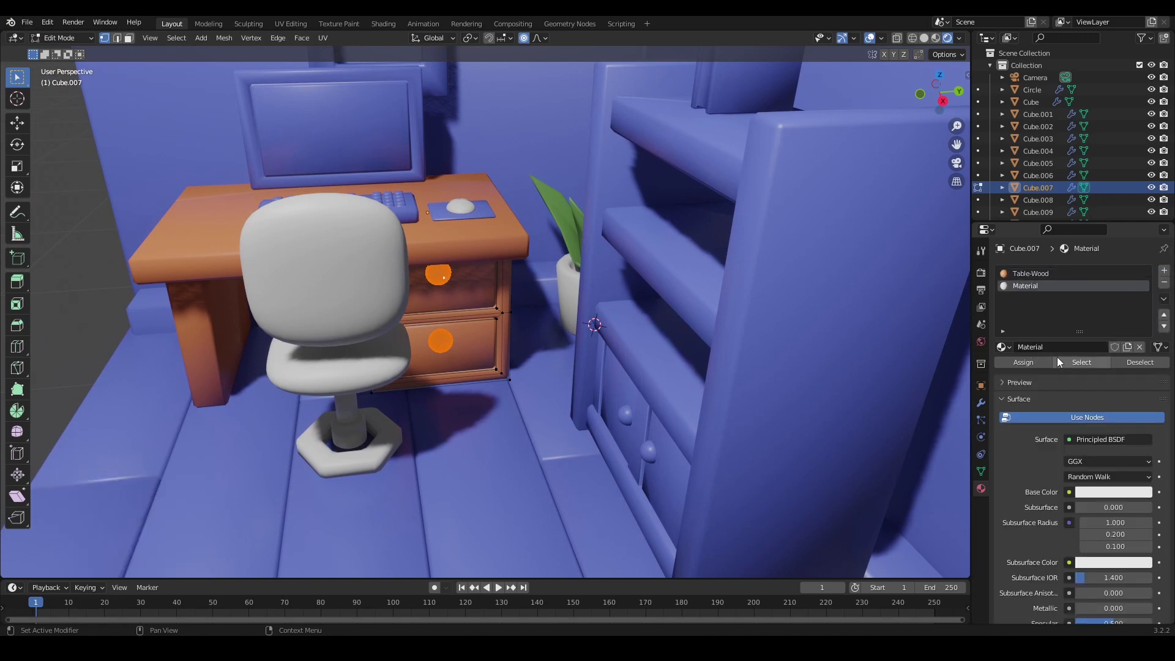
double_click(1062, 346)
text(Wood-Dark)
double_click(1062, 346)
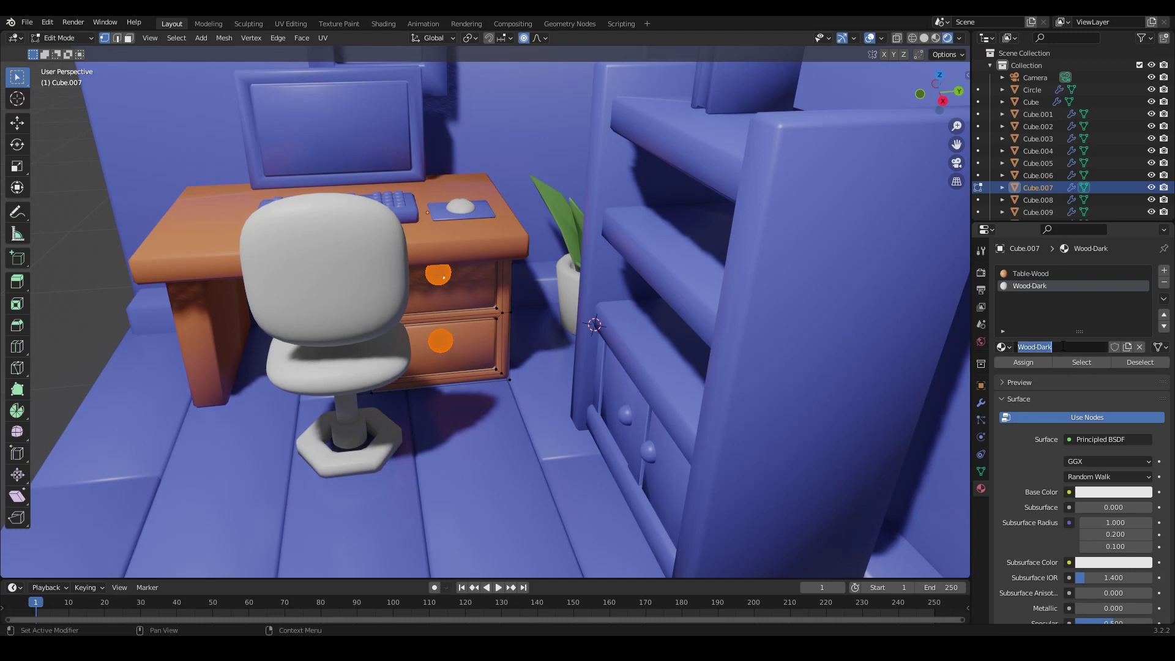
text(Dark-Wood)
- Set Dark-Wood's base color to dark reddish brown, about H 0.019, S 0.902, V 0.115, and assign it to the selected knobs
click(1105, 492)
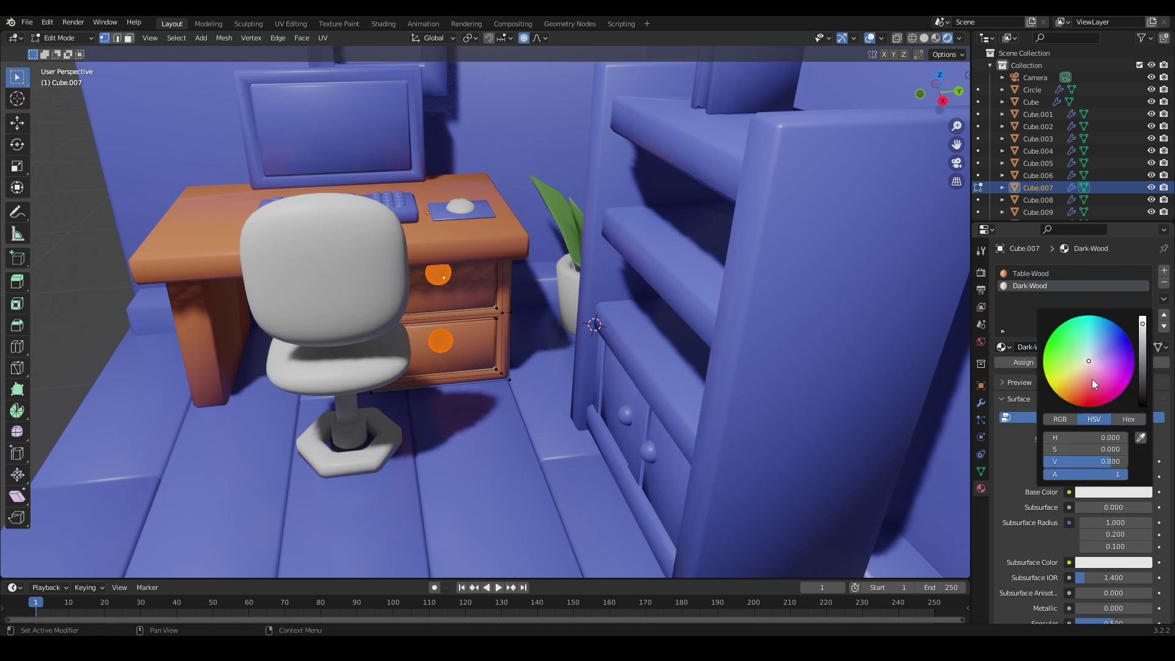
drag(1095, 384, 1081, 392)
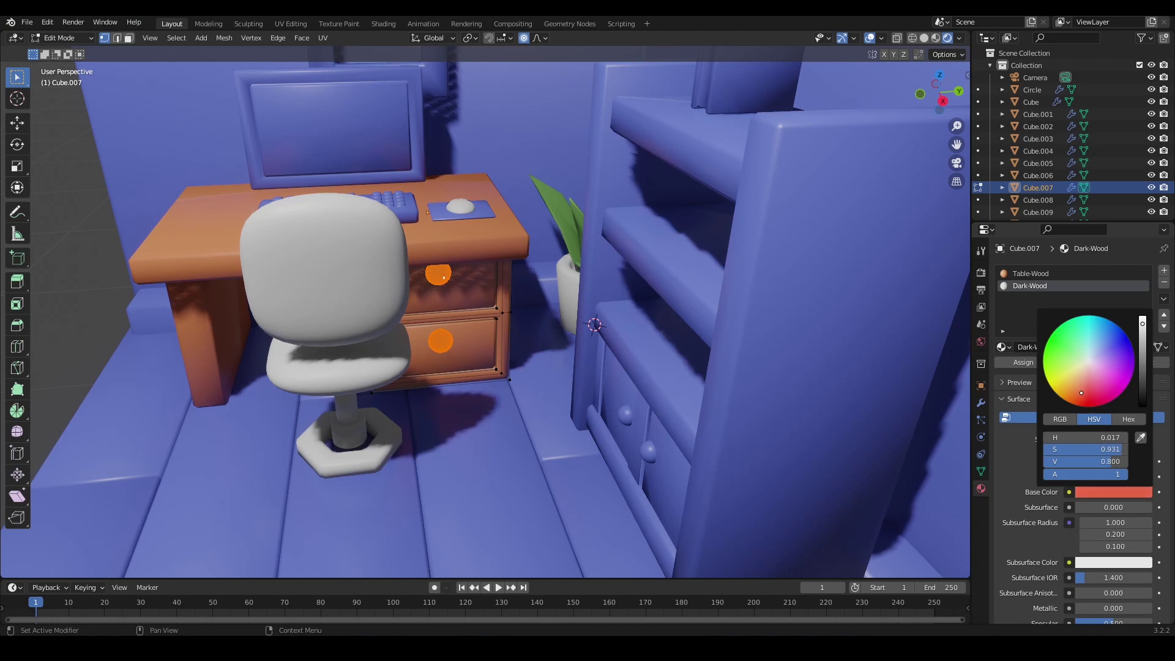
click(1142, 353)
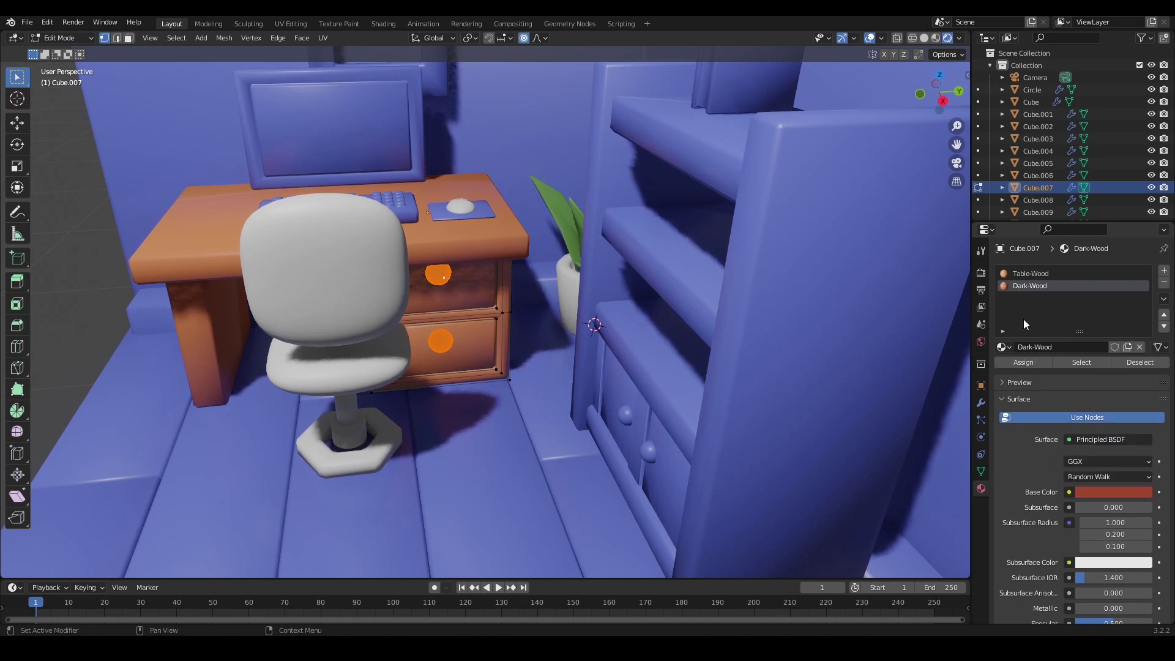
click(1106, 493)
click(1147, 374)
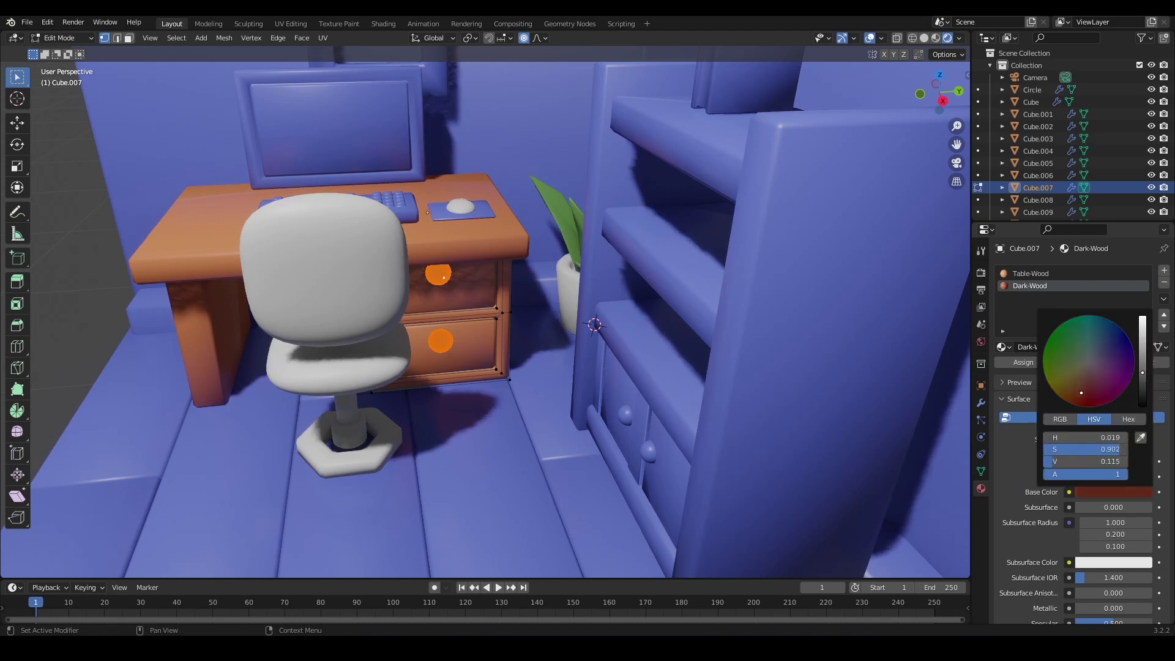
click(1032, 366)
key(Tab)
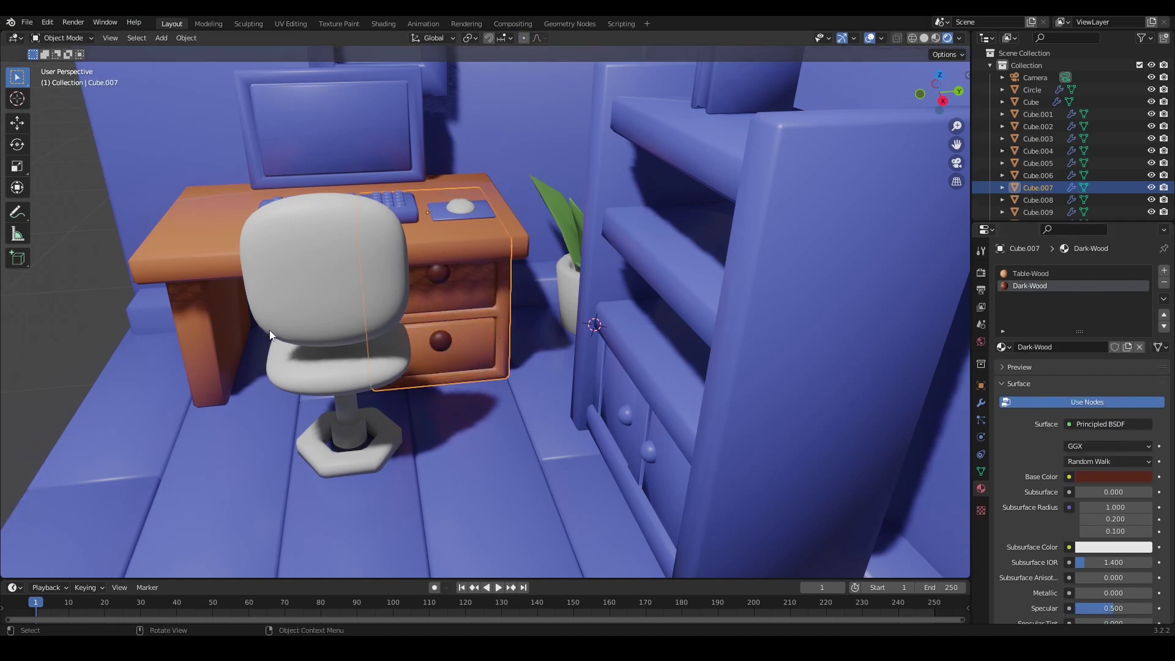
- Lighten the drawer knobs' Dark-Wood base color to a pale salmon orange
middle_drag(465, 306, 495, 309)
scroll(611, 360, down, 6)
click(869, 460)
middle_drag(868, 460, 722, 404)
click(1092, 477)
drag(1142, 361, 1141, 315)
drag(1081, 378, 1081, 365)
middle_drag(756, 388, 860, 391)
scroll(553, 330, up, 2)
mouse_move(553, 332)
middle_down()
mouse_move(539, 381)
mouse_move(546, 338)
middle_up()
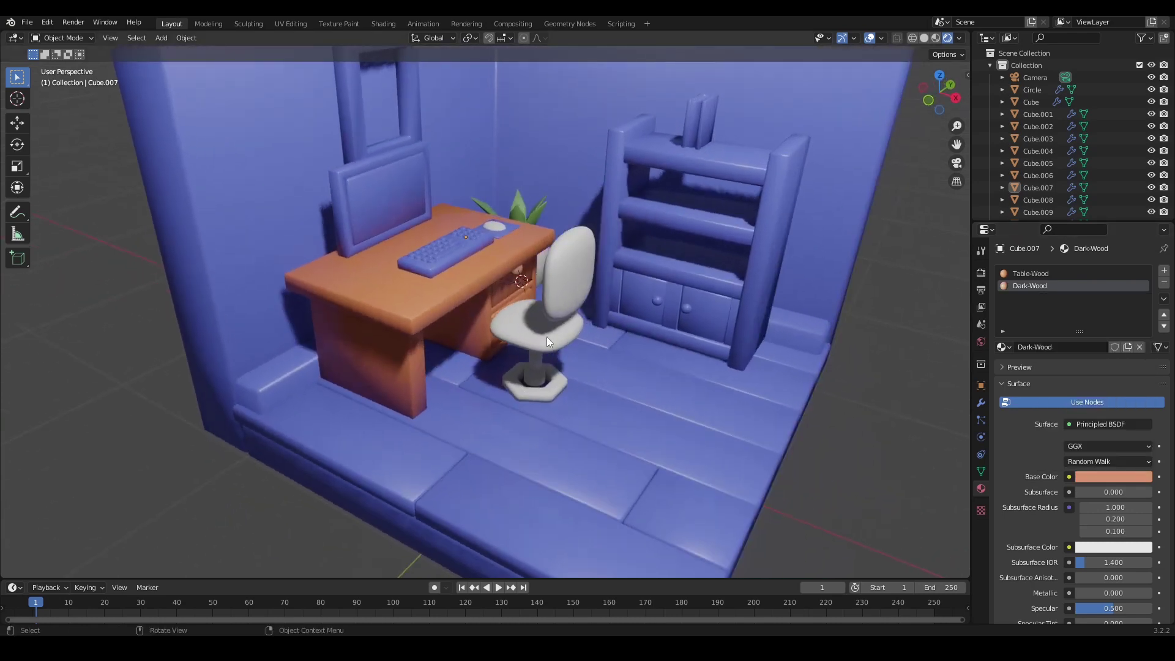
- Assign the existing Table-Wood material to the bookshelf frame and to its two cabinet doors
click(564, 463)
middle_drag(901, 457, 793, 267)
click(793, 267)
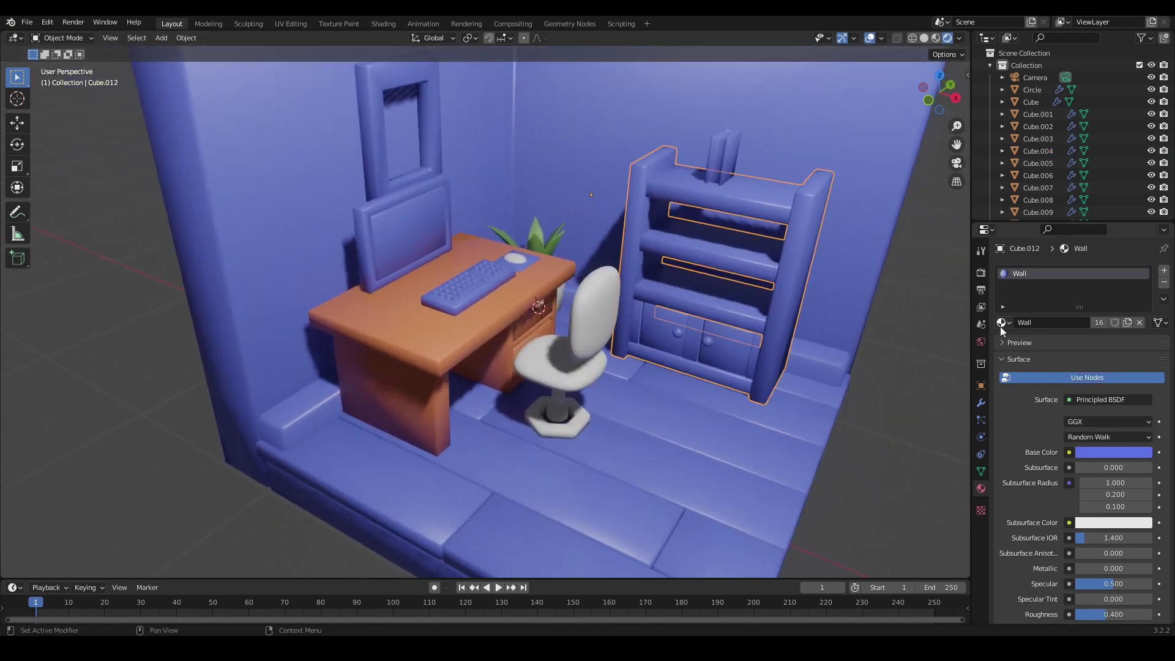
click(1001, 322)
click(1075, 365)
click(766, 357)
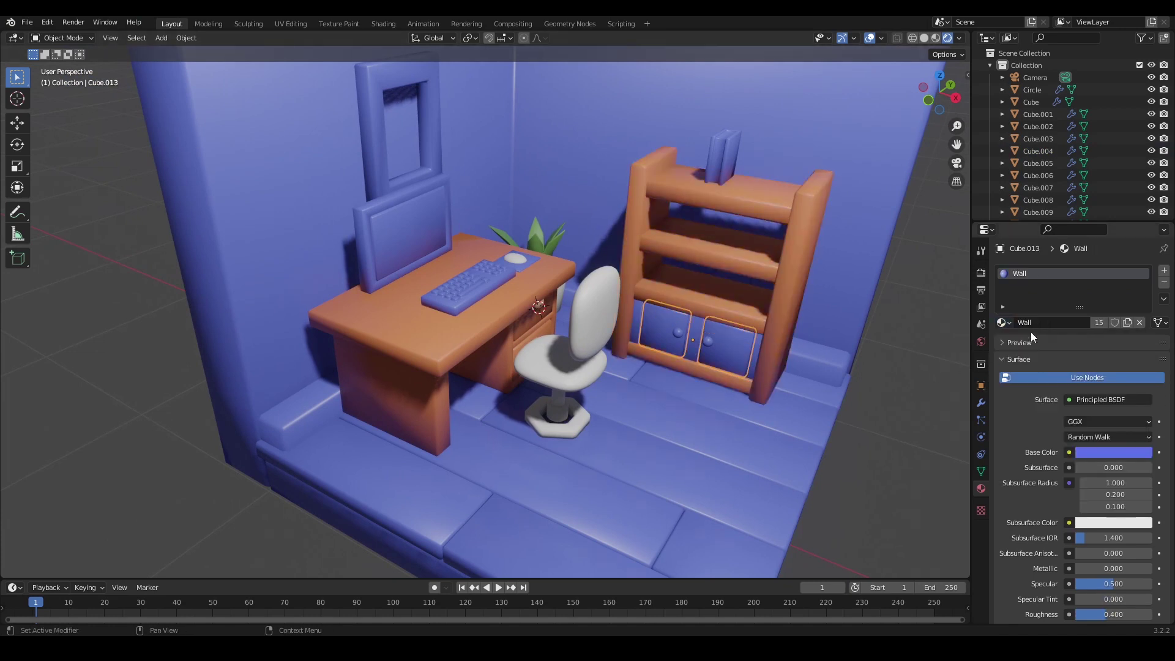
click(1002, 323)
click(1075, 364)
- Try Dark-Wood on the bookshelf's lower cabinet body, and assign Table-Wood to it instead
click(753, 360)
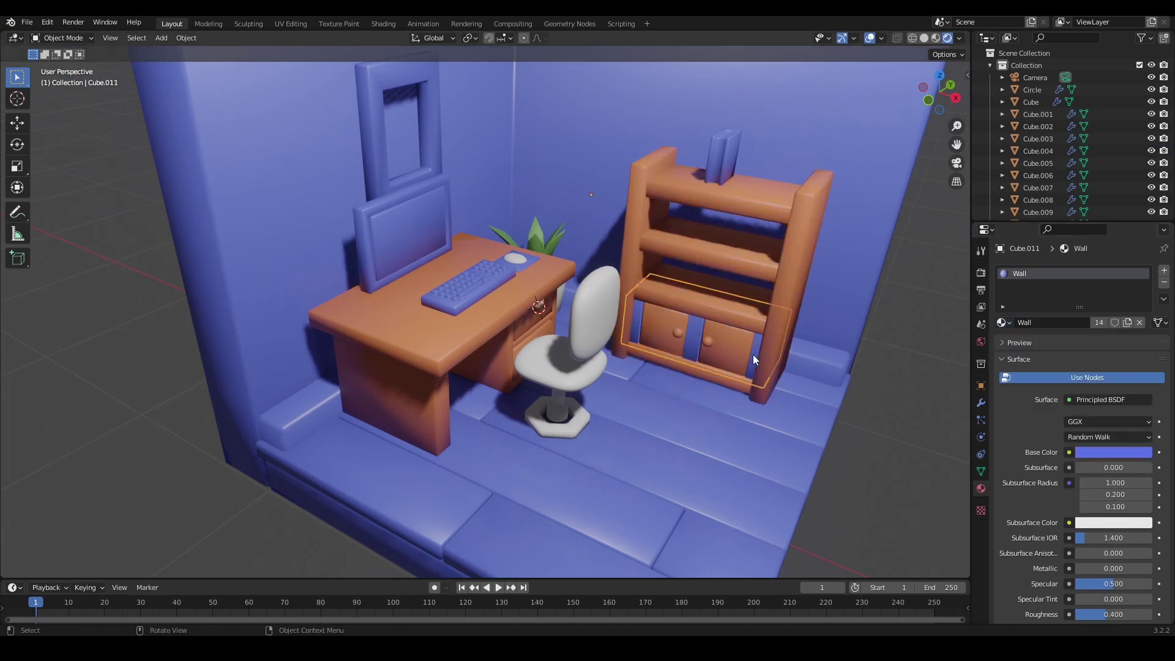
click(1002, 322)
click(1075, 365)
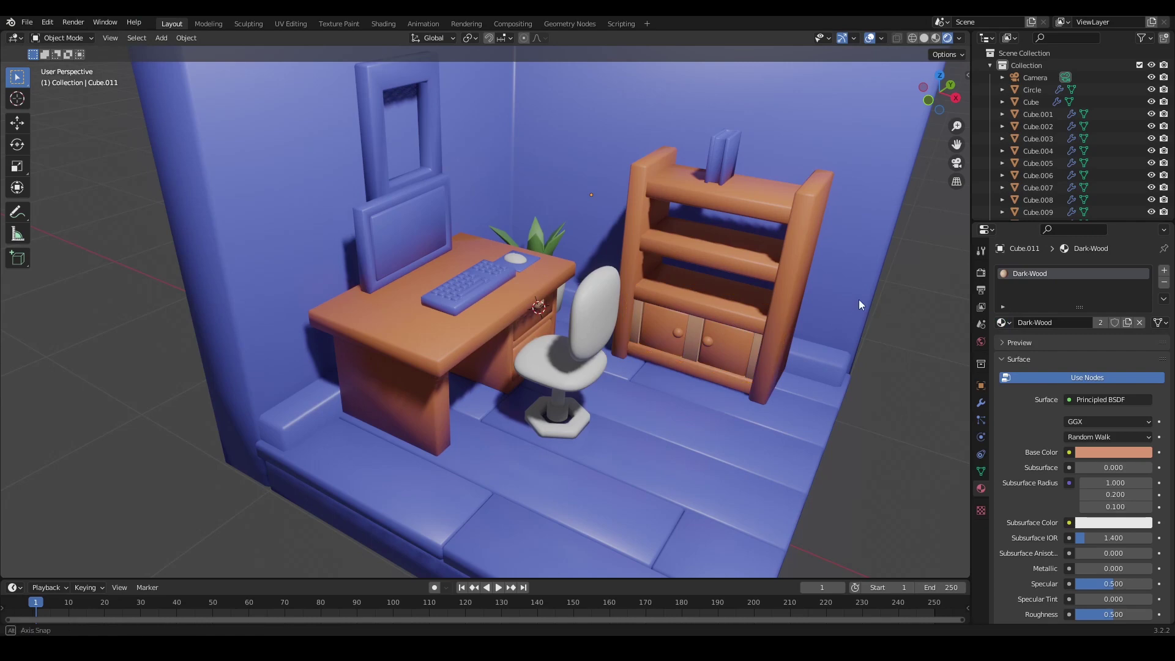
middle_drag(858, 299, 729, 350)
click(1002, 323)
click(1074, 365)
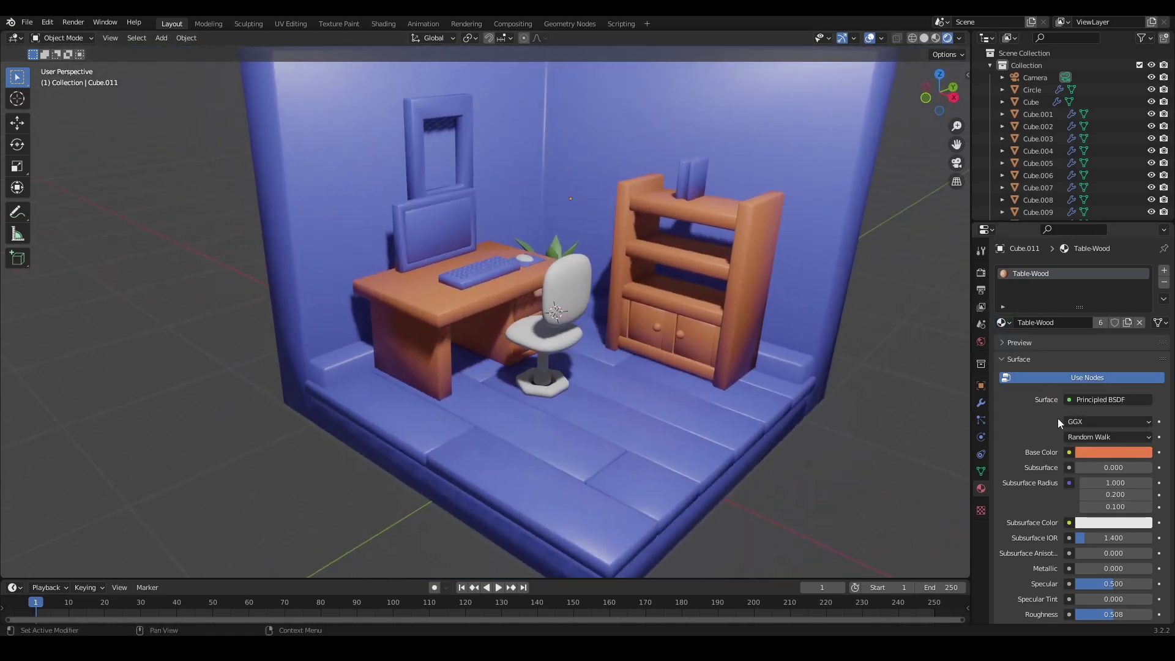
- Add a new material named Boockshelf to the lower cabinet body and remove its Table-Wood slot
middle_drag(921, 305, 955, 300)
click(1164, 270)
click(1062, 346)
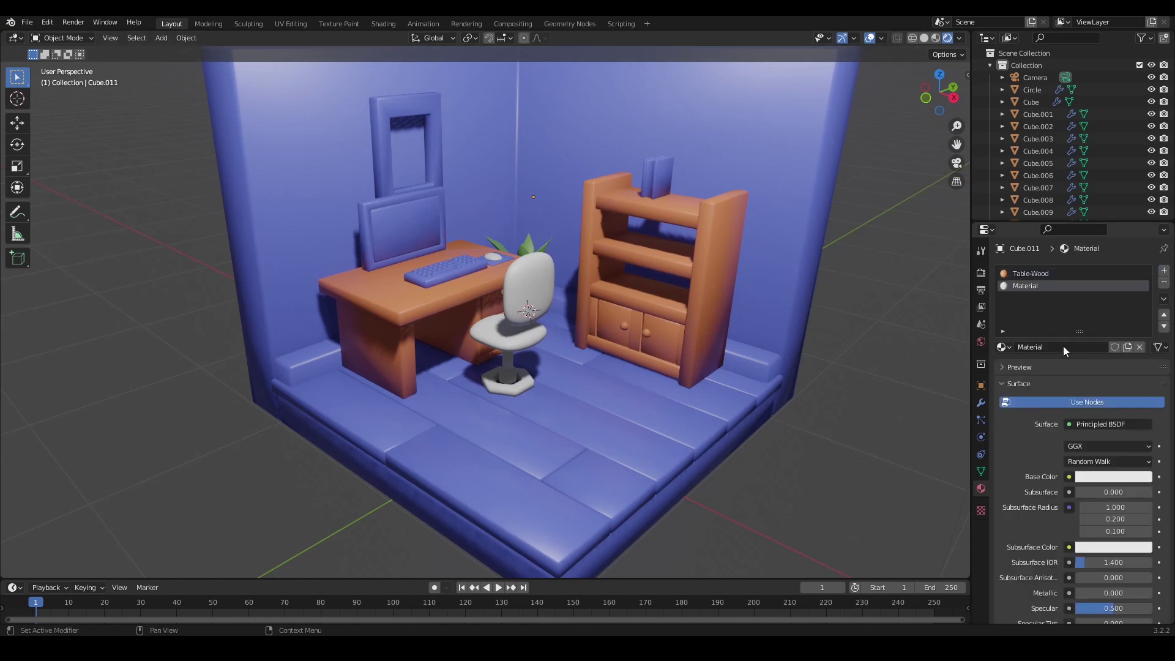
click(1063, 347)
text(Boockshelf)
click(1039, 273)
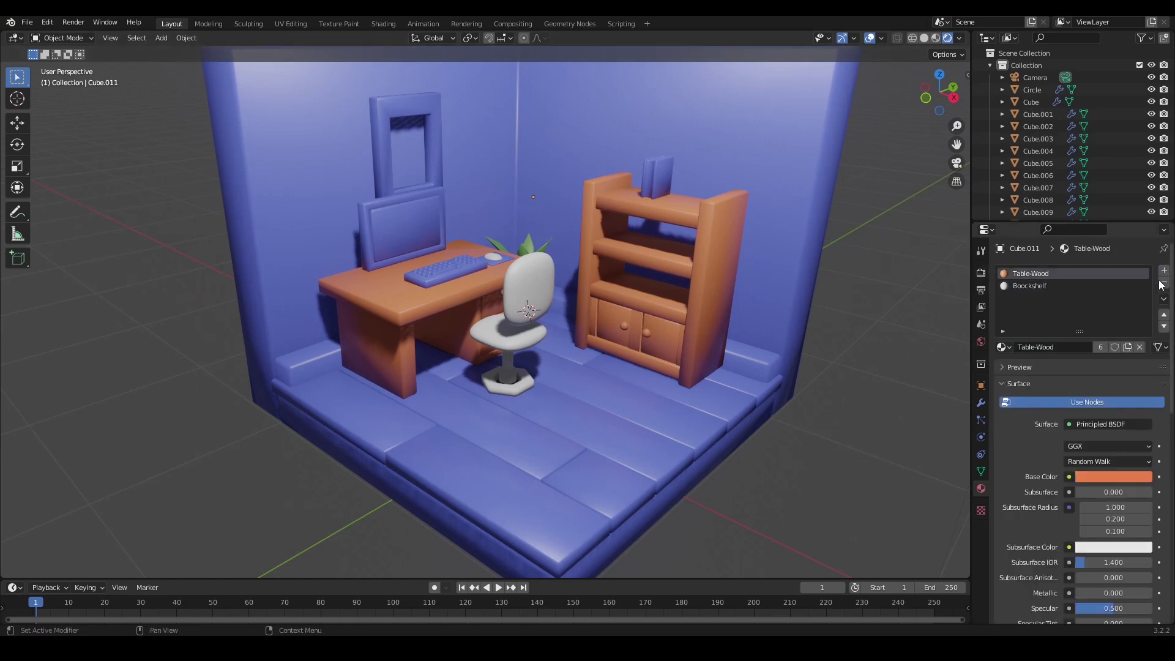
click(1163, 282)
- Set the Boockshelf material's base color to dark red, about H 0.008, S 0.893, V 0.393
click(1110, 453)
drag(1105, 336, 1076, 355)
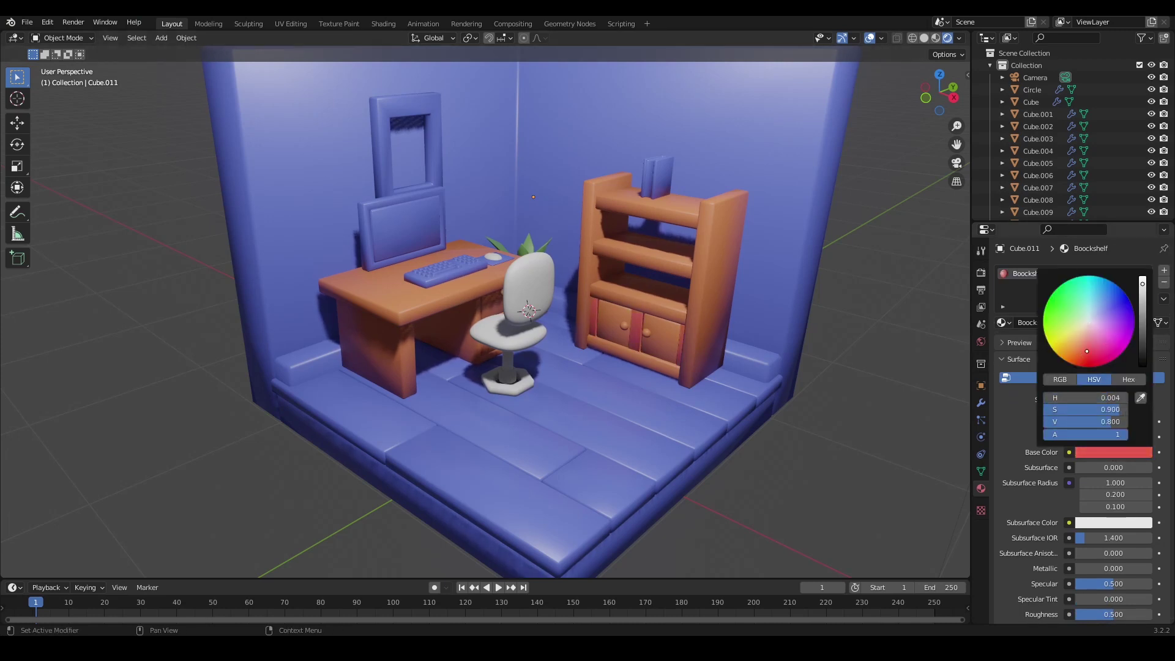
drag(1142, 284, 1142, 306)
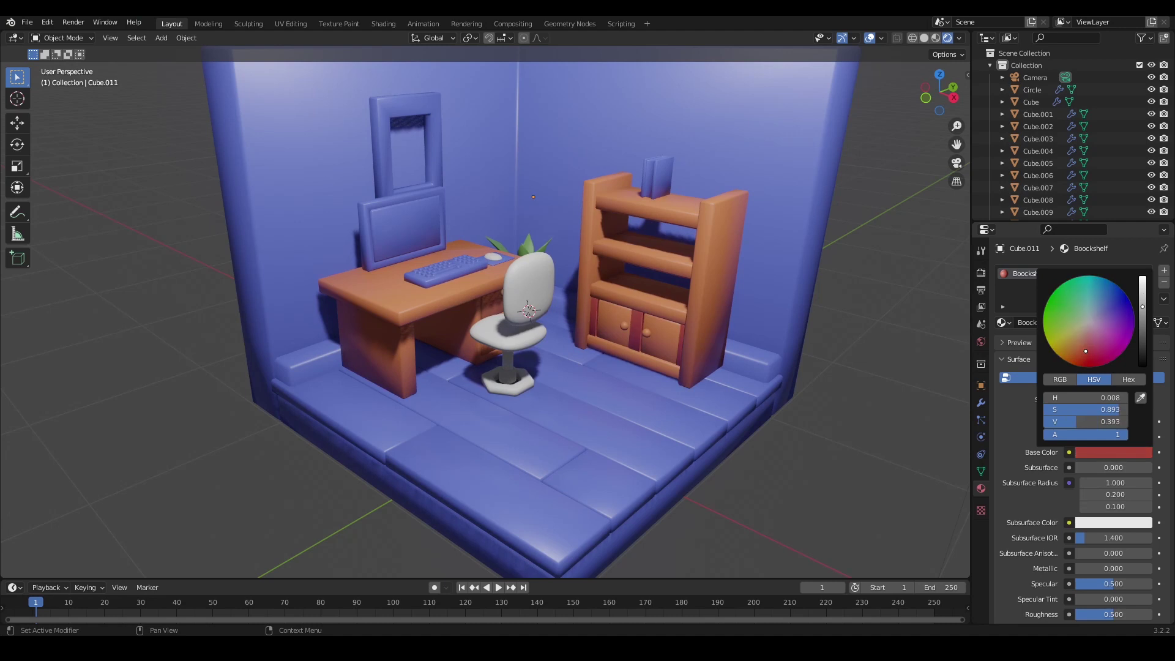
- Assign the Boockshelf material to the bookshelf frame and to the two cabinet doors
click(708, 321)
click(1004, 323)
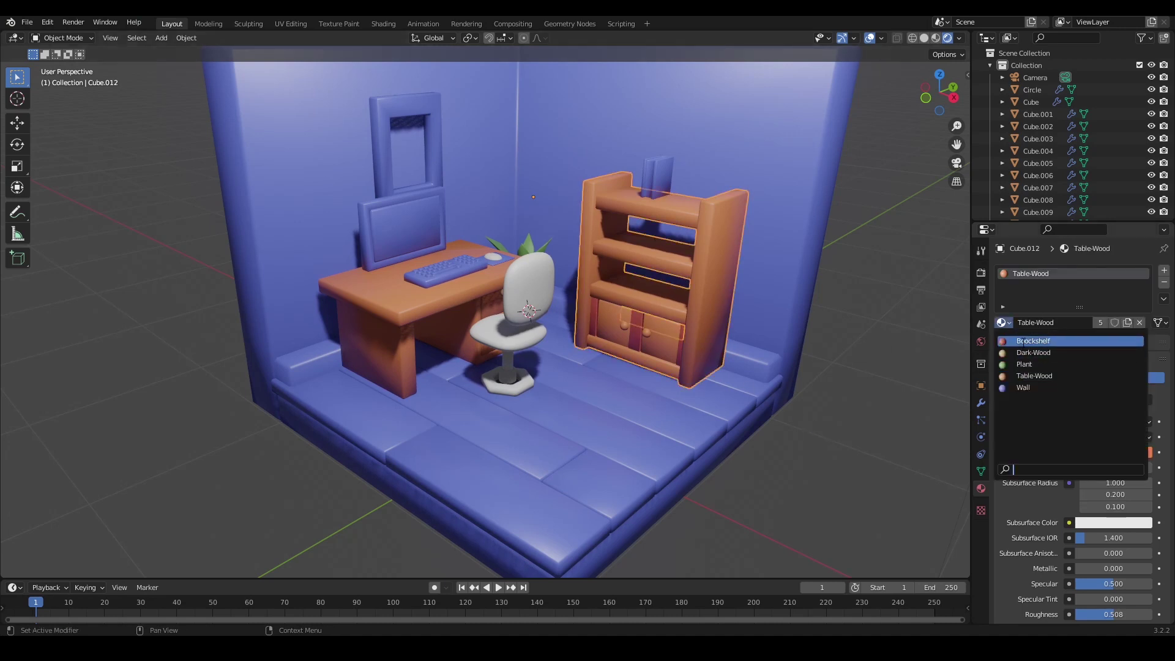
click(1028, 342)
middle_drag(867, 449, 748, 398)
click(711, 318)
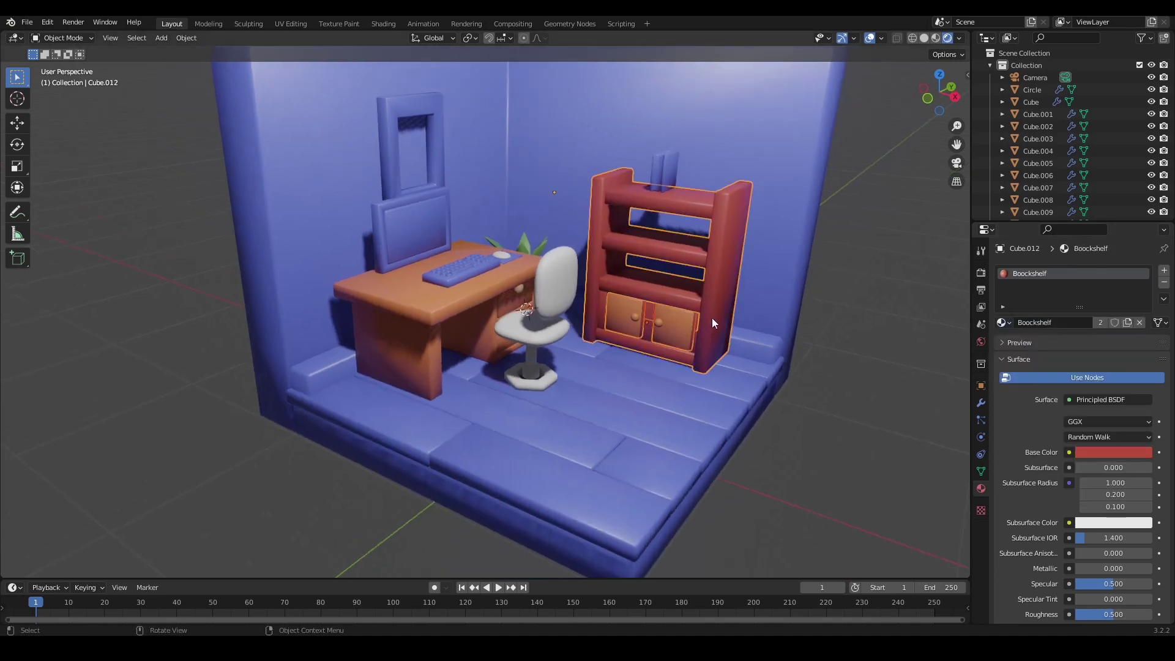
click(678, 345)
click(1004, 323)
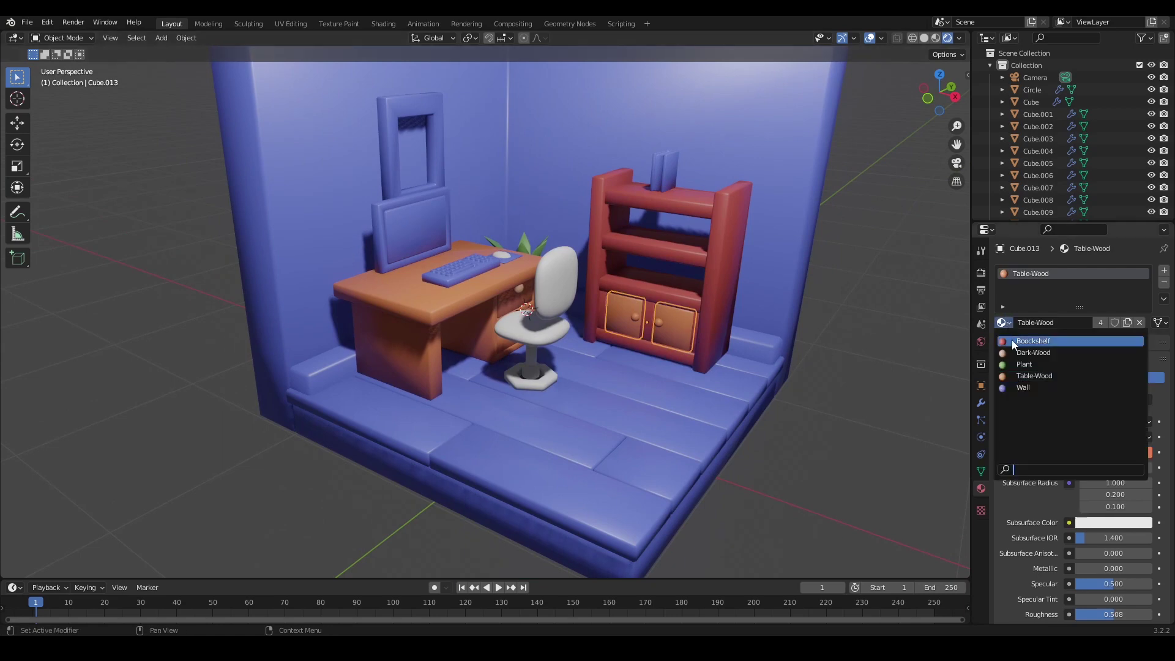
click(1014, 341)
- Try a Bevel modifier amount of 0.005 m on the bookshelf frame
click(876, 394)
middle_drag(876, 394, 851, 392)
scroll(684, 366, down, 2)
scroll(759, 362, up, 4)
middle_drag(759, 365, 678, 348)
click(678, 349)
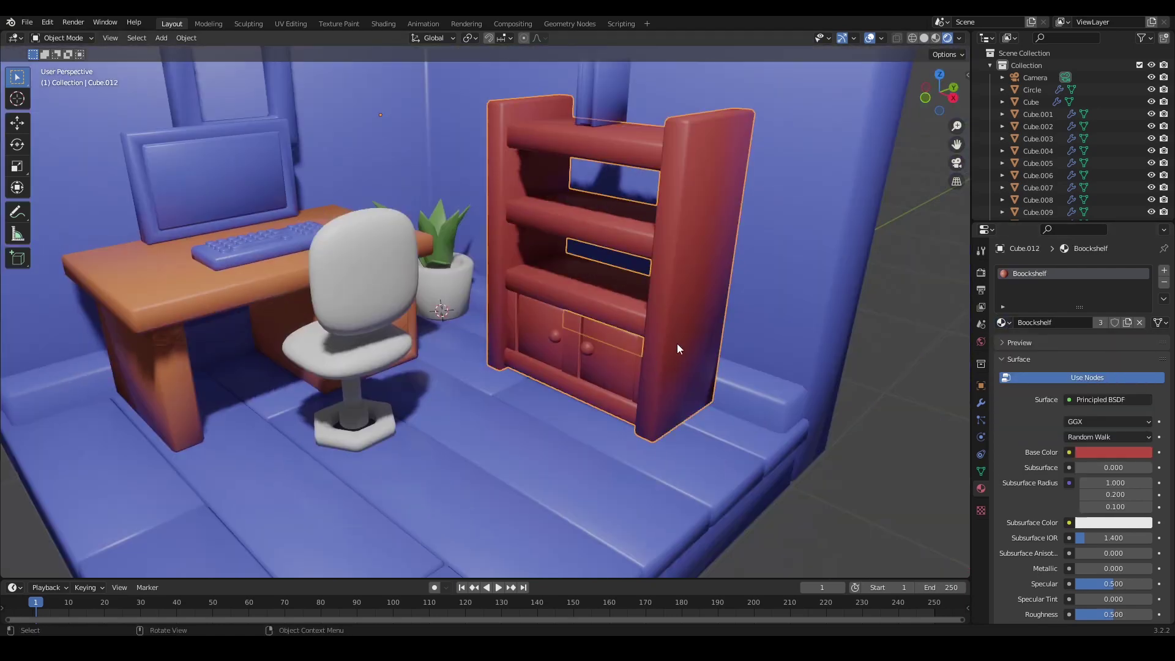
click(980, 403)
click(1002, 318)
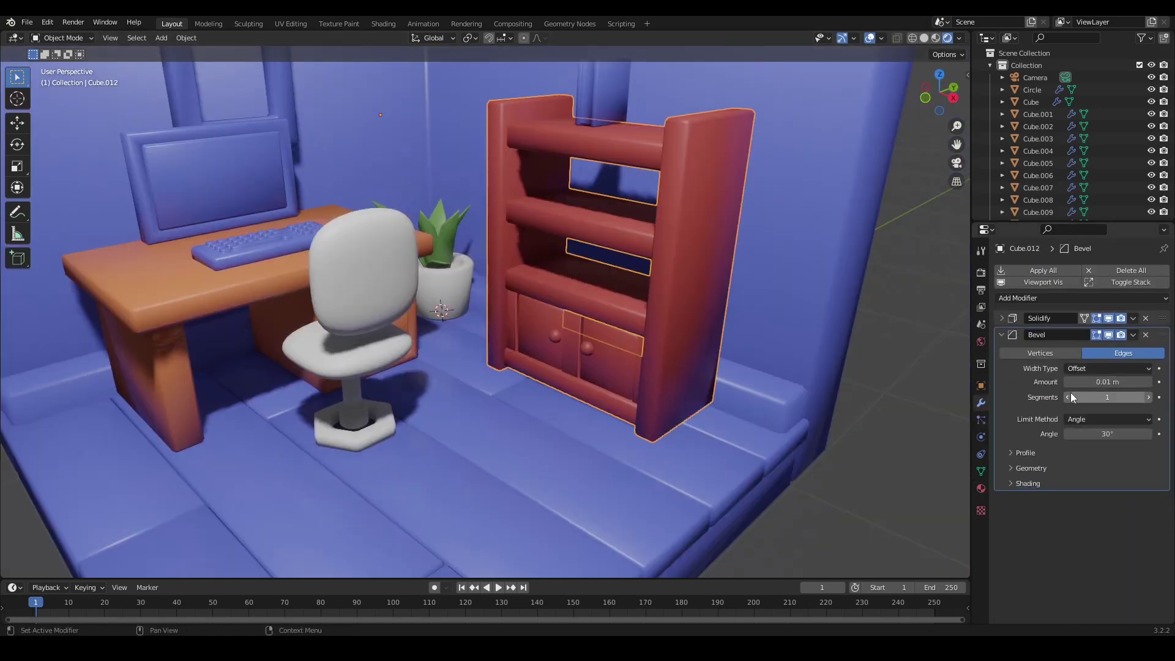
click(1113, 382)
key(BackSpace)
text(.005)
key(Return)
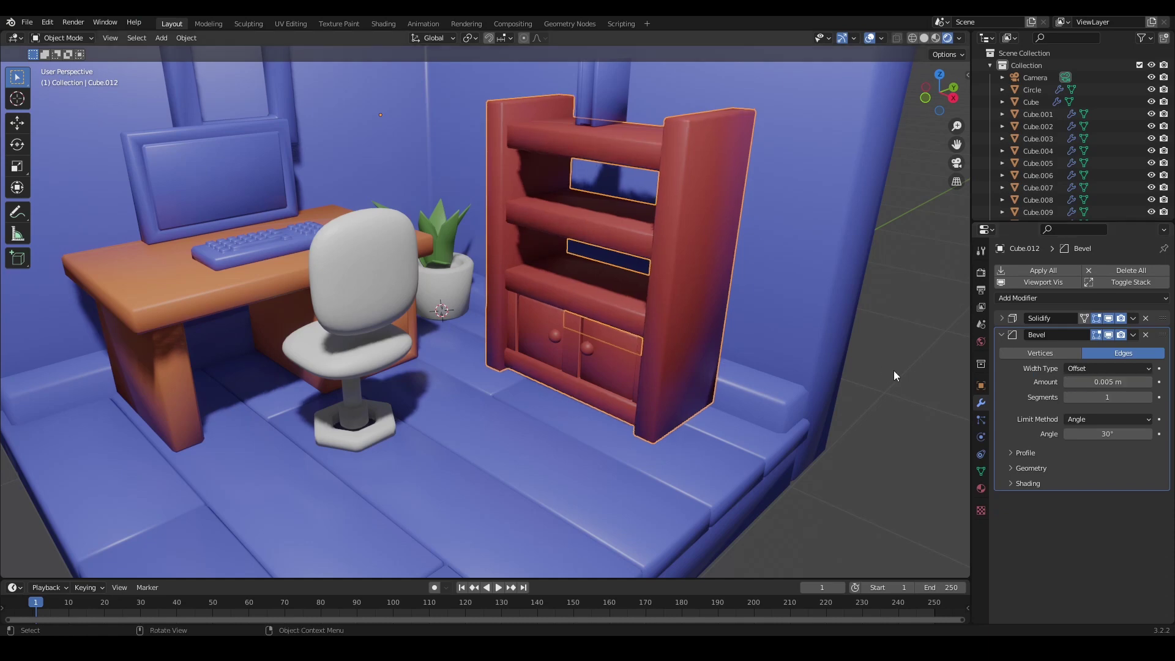
click(920, 420)
middle_drag(920, 421, 832, 417)
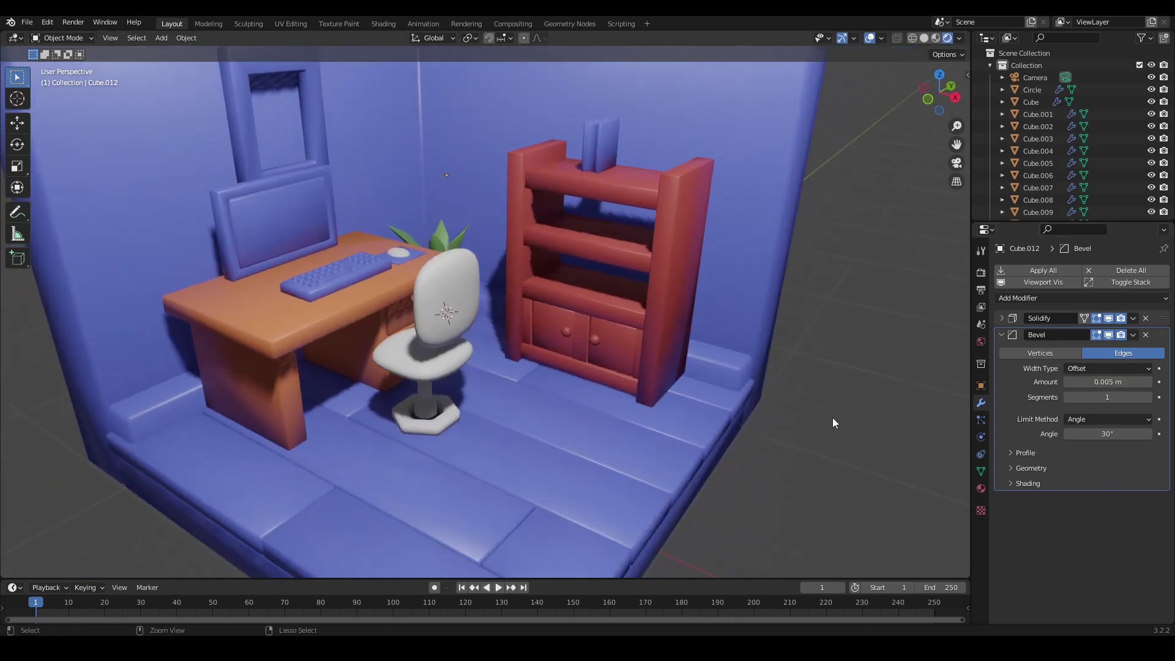
key(ctrl+a)
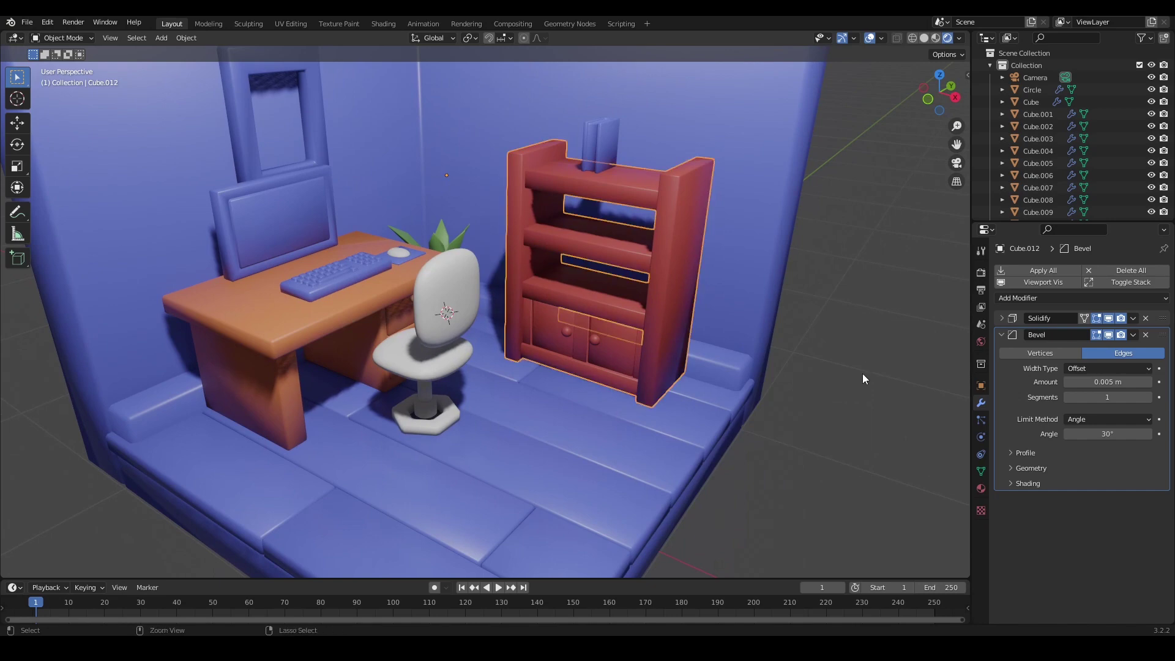
key(ctrl+z)
- Add an edge loop near the foot of each bookshelf side panel in Edit Mode, sliding the first to a factor of about -0.922
middle_drag(618, 347, 707, 318)
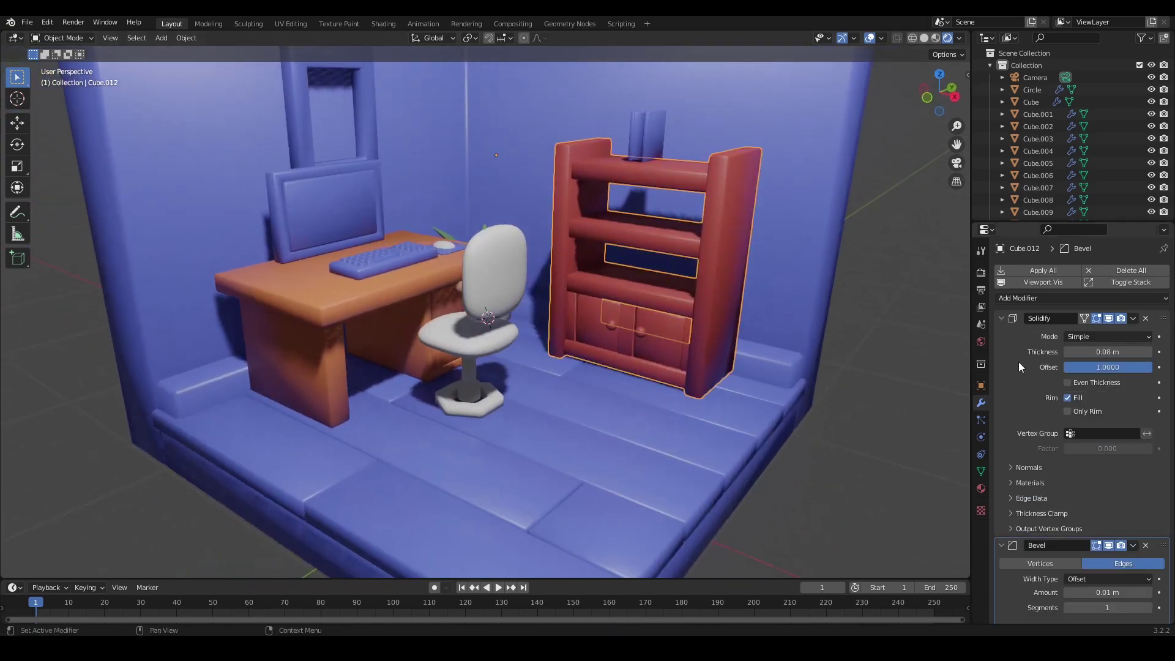
key(Tab)
key(ctrl+r)
click(708, 392)
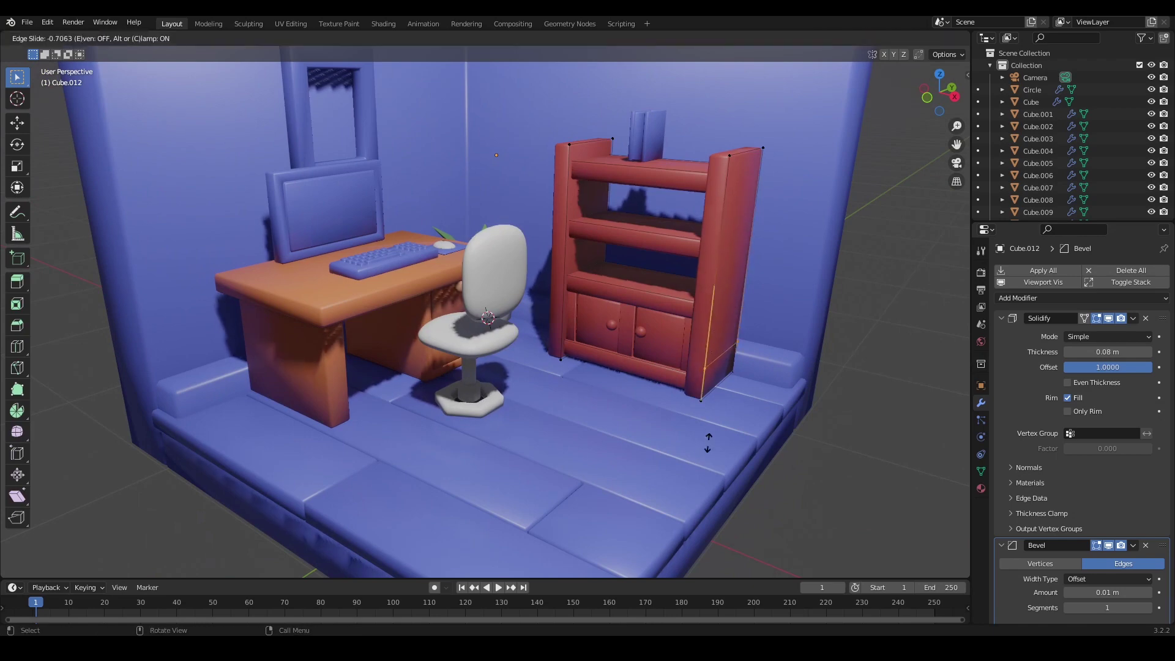
click(708, 468)
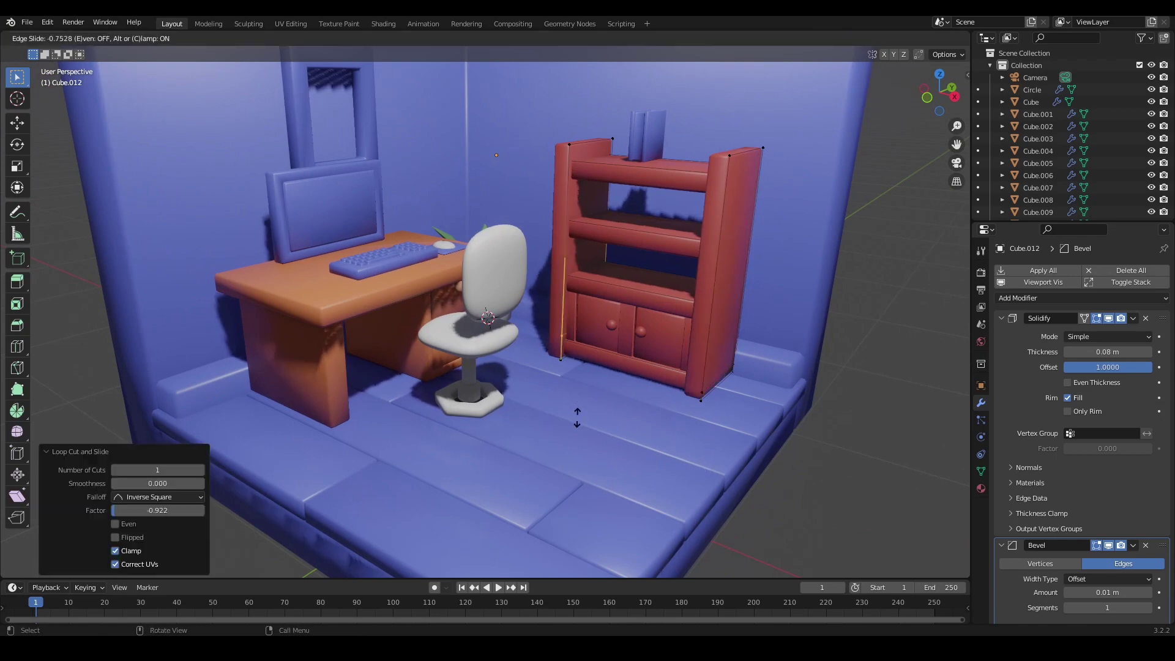
key(Tab)
- Inspect the feet of the bookshelf's side panels and the cabinet doors from close up
scroll(825, 430, down, 2)
mouse_move(728, 407)
middle_down()
mouse_move(684, 398)
mouse_move(722, 404)
middle_up()
scroll(580, 361, up, 5)
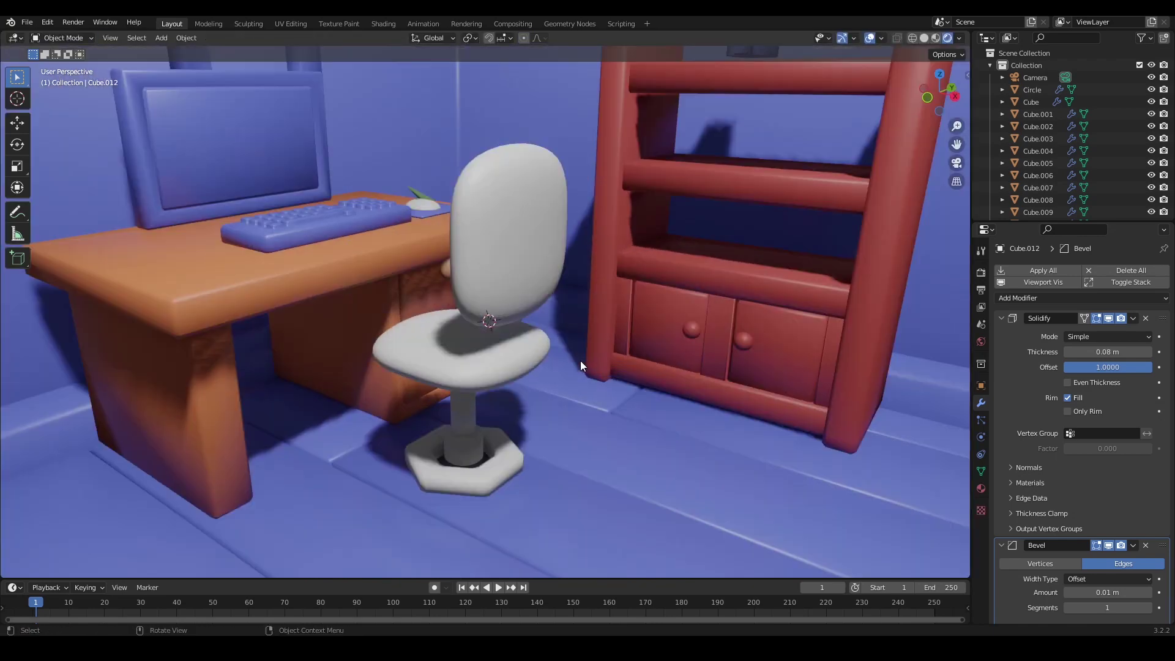
scroll(779, 444, down, 2)
scroll(711, 284, down, 1)
scroll(720, 396, up, 4)
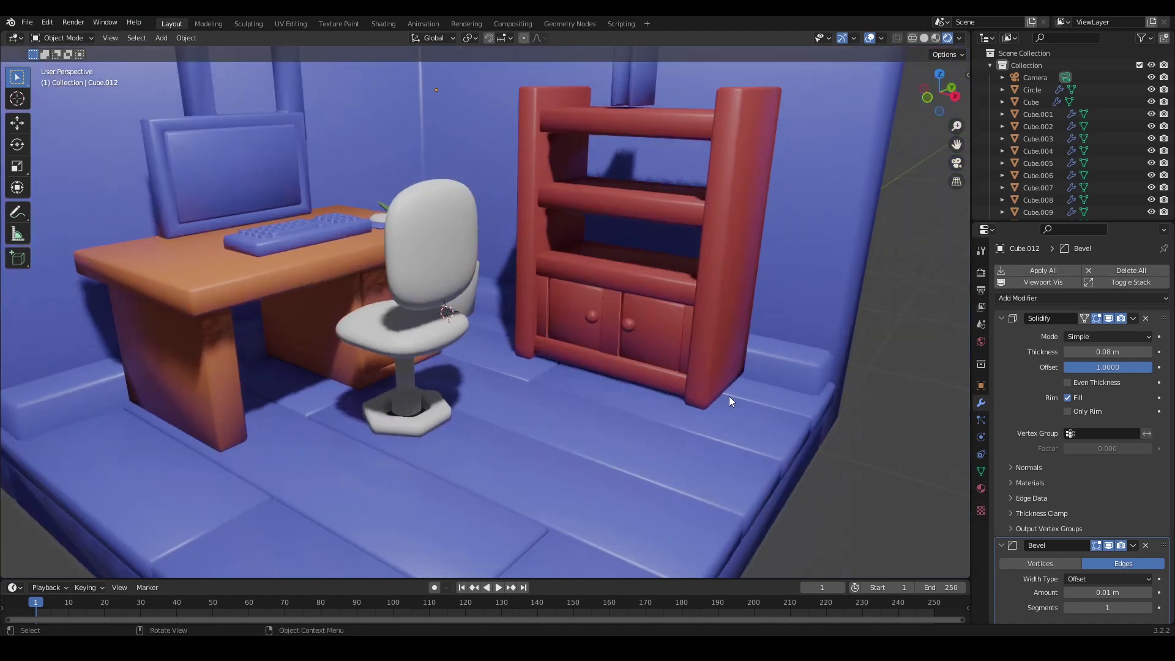
key(Tab)
key(Tab)
scroll(777, 425, down, 2)
scroll(703, 397, up, 4)
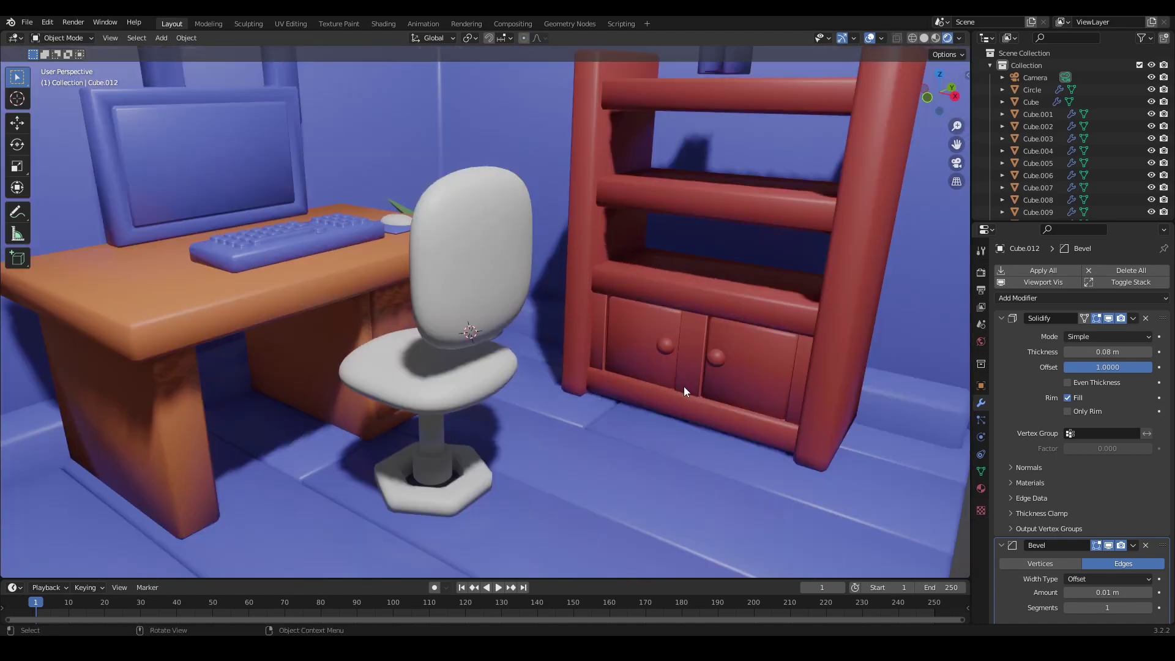
- Add an edge loop at a slide factor of 0.9 to the cabinet door nearer the room's open side
click(714, 361)
key(Tab)
key(ctrl+r)
click(770, 410)
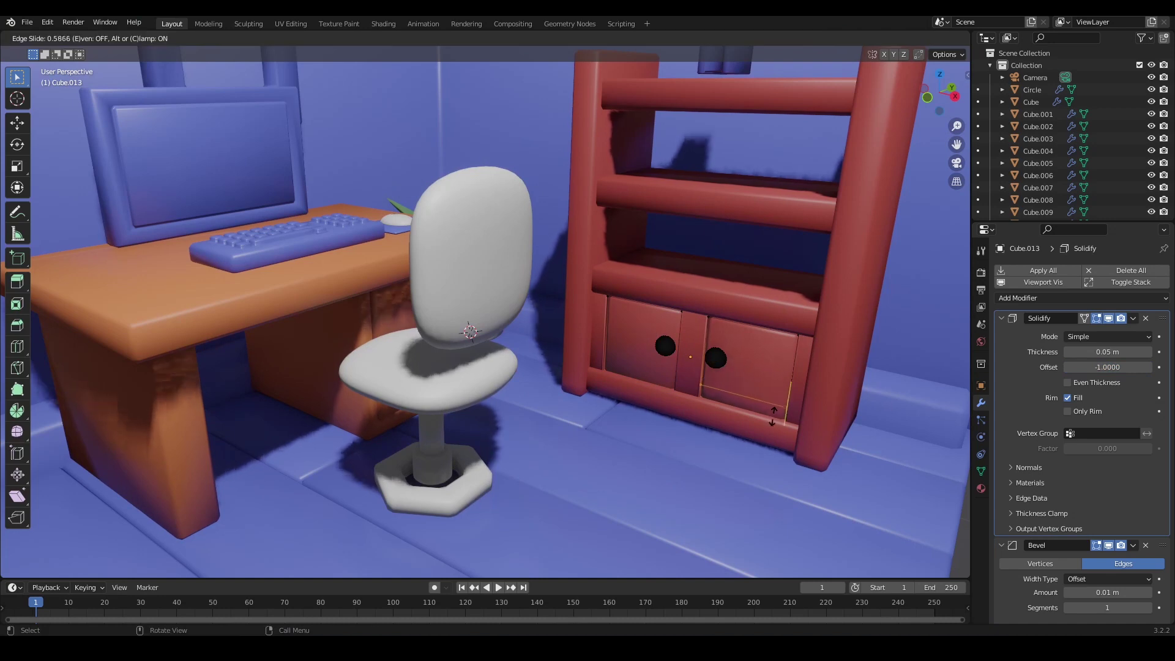
click(774, 423)
key(ctrl+z)
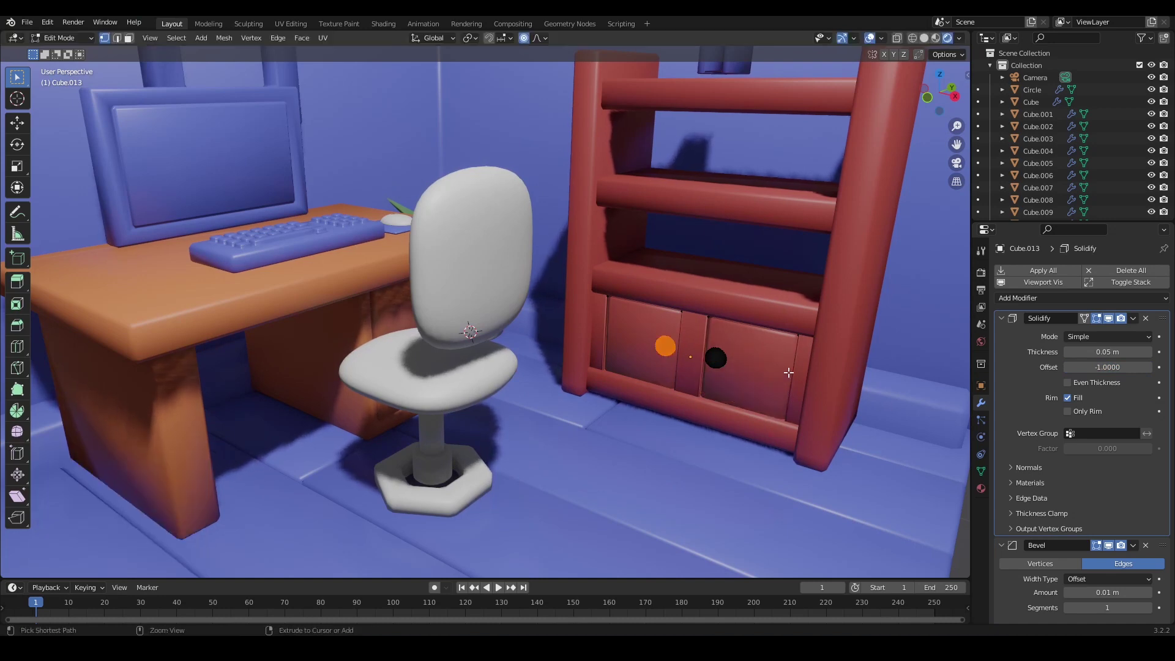
key(ctrl+r)
click(789, 375)
click(789, 385)
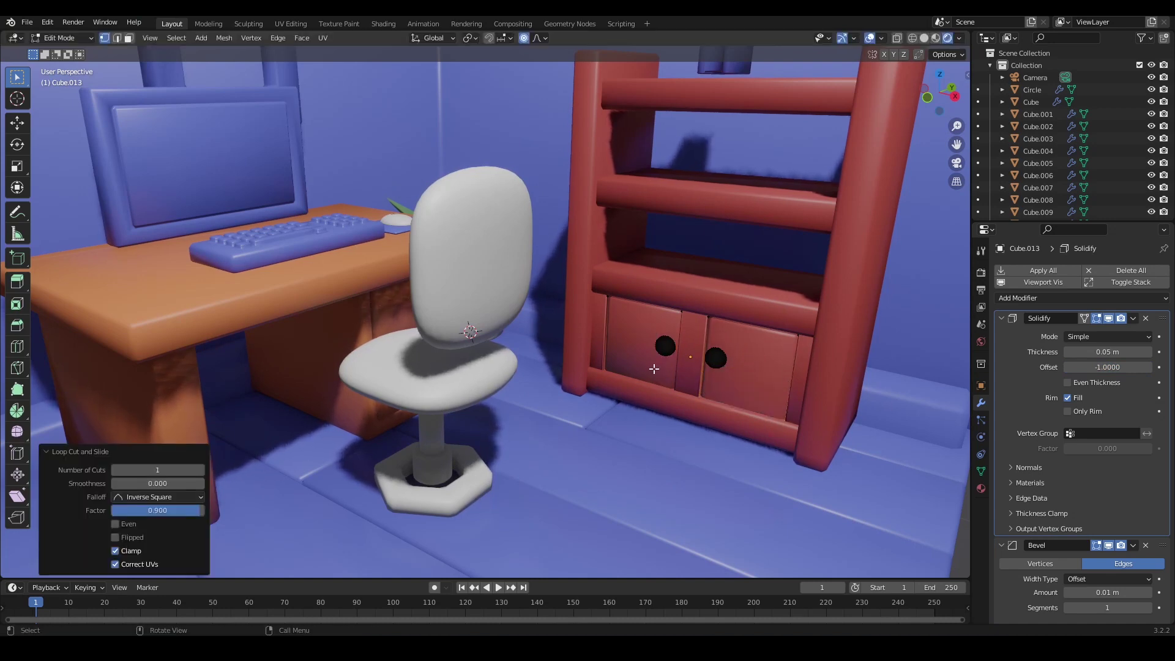
- Add a matching edge loop at a slide factor of 0.9 to the other cabinet door and return to Object Mode
key(ctrl+r)
click(615, 346)
click(615, 346)
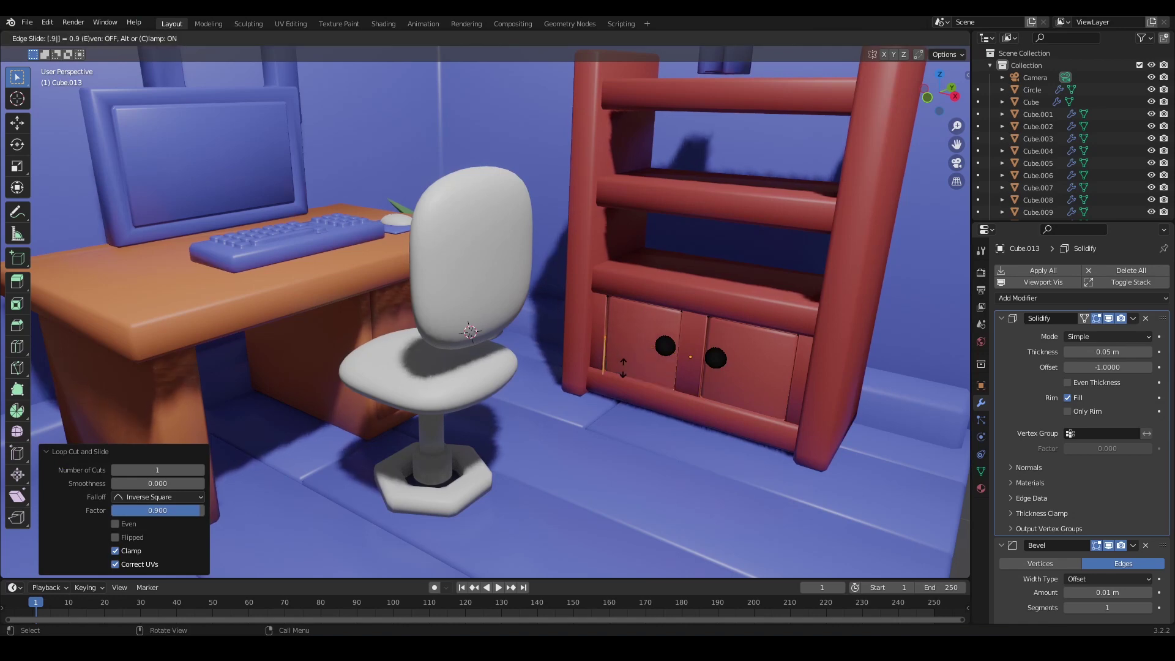
key(Tab)
key(Home)
scroll(667, 371, up, 5)
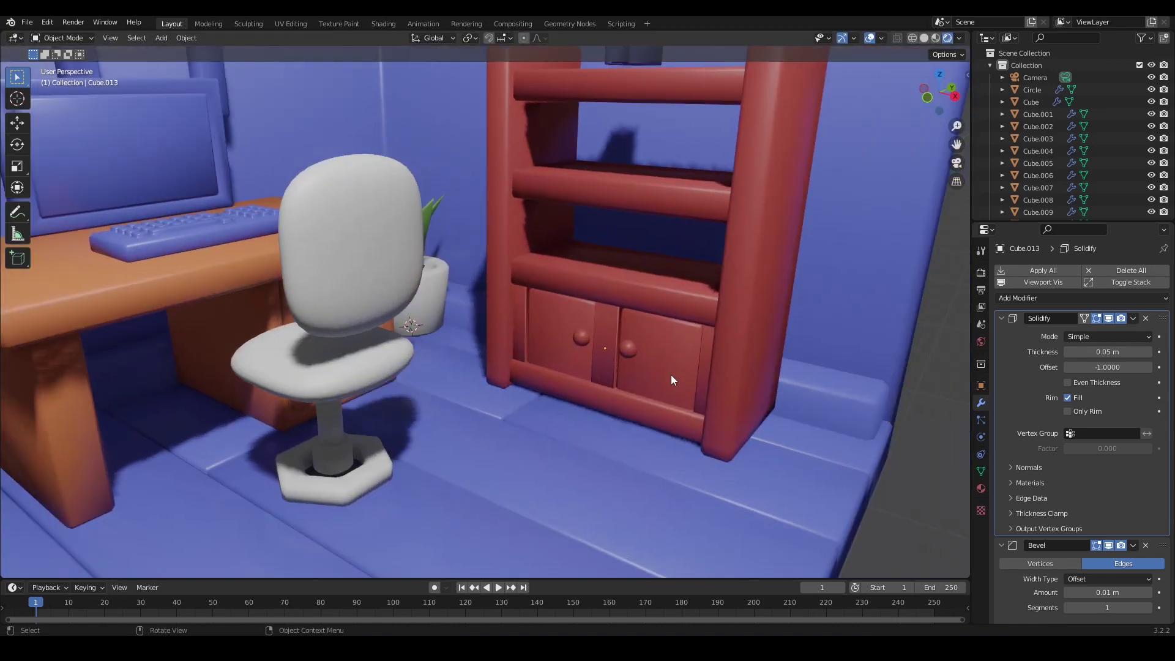
- Set the Boockshelf material's specular to about 0.327 and its roughness to about 0.476
scroll(673, 373, down, 5)
shift+middle_drag(673, 373, 776, 375)
click(710, 348)
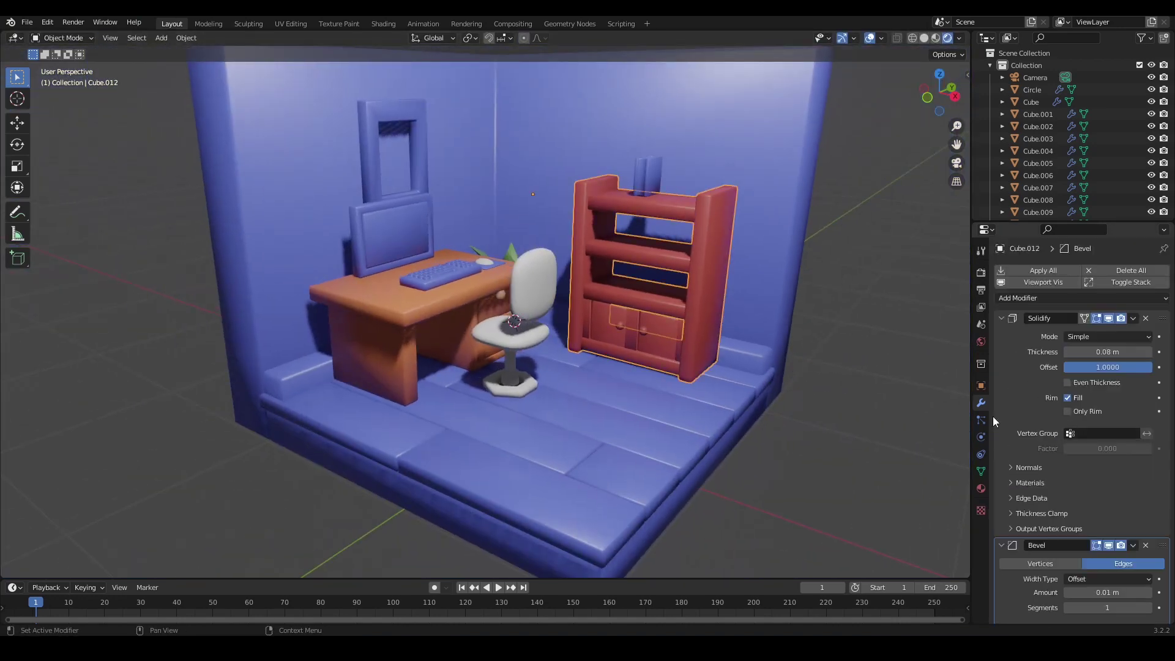
click(981, 487)
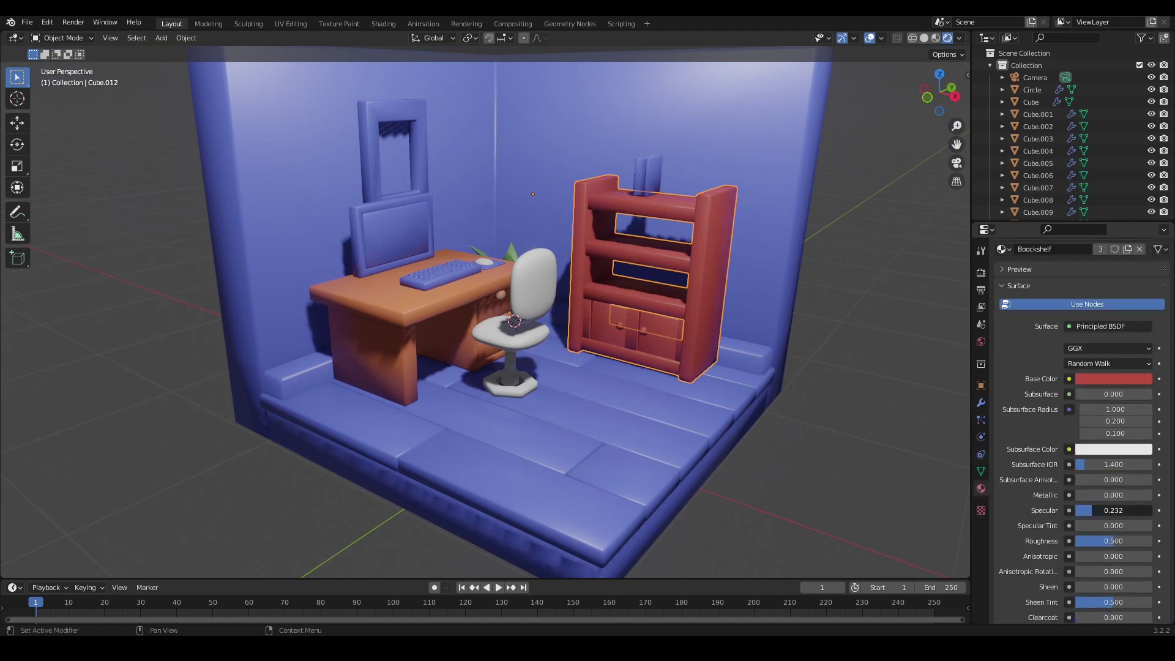
drag(1093, 510, 1122, 540)
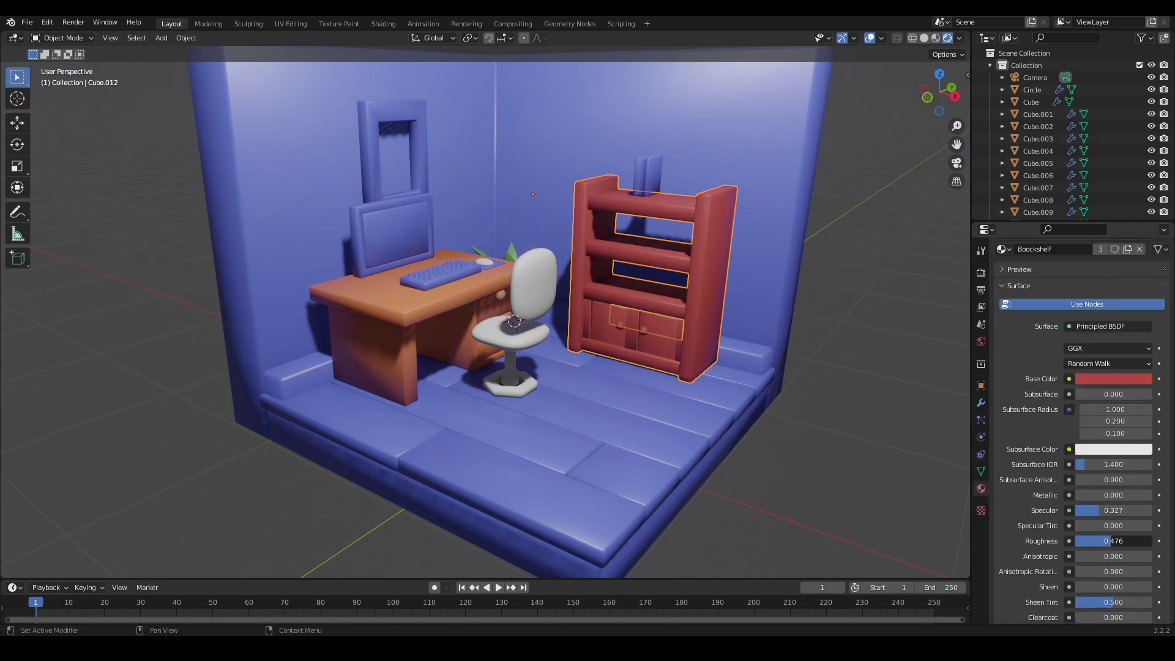
click(871, 456)
- Try the Table-Wood material on the bookshelf frame, and reassign Boockshelf to it
click(689, 324)
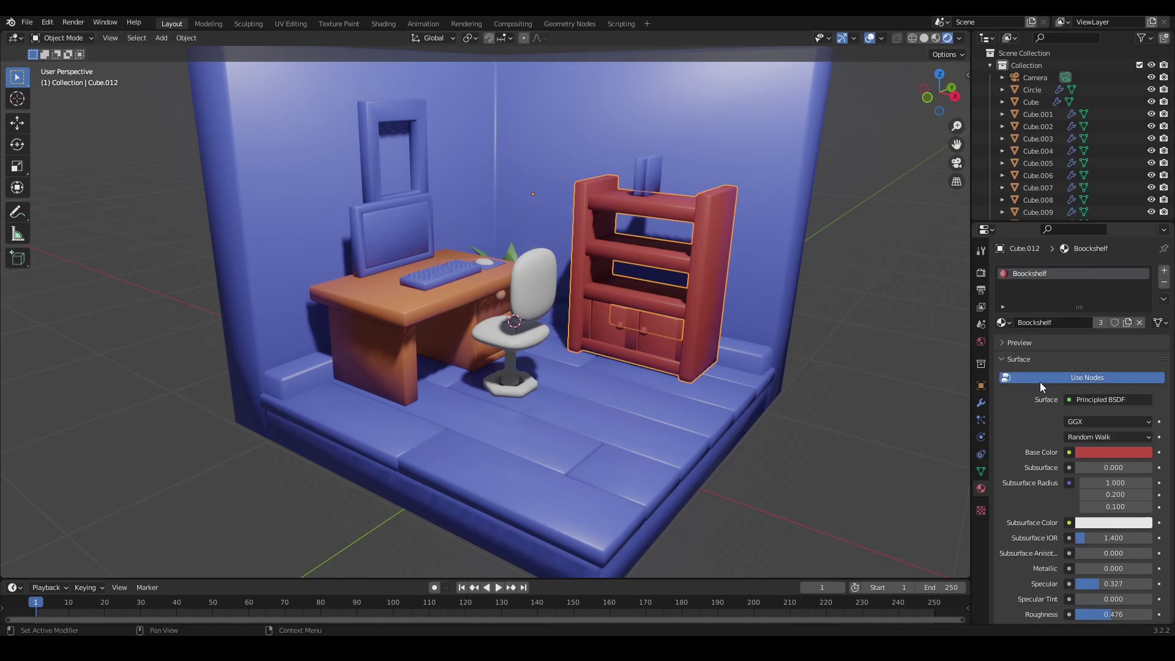
click(1003, 323)
click(1040, 375)
click(902, 390)
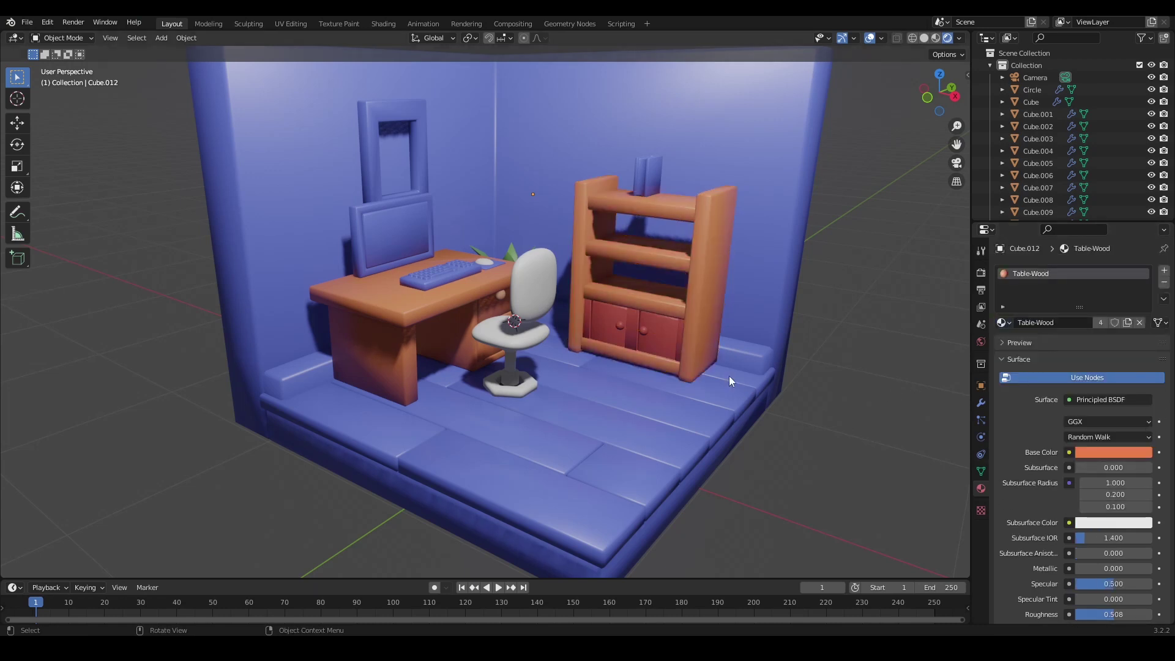
click(1005, 325)
click(1012, 343)
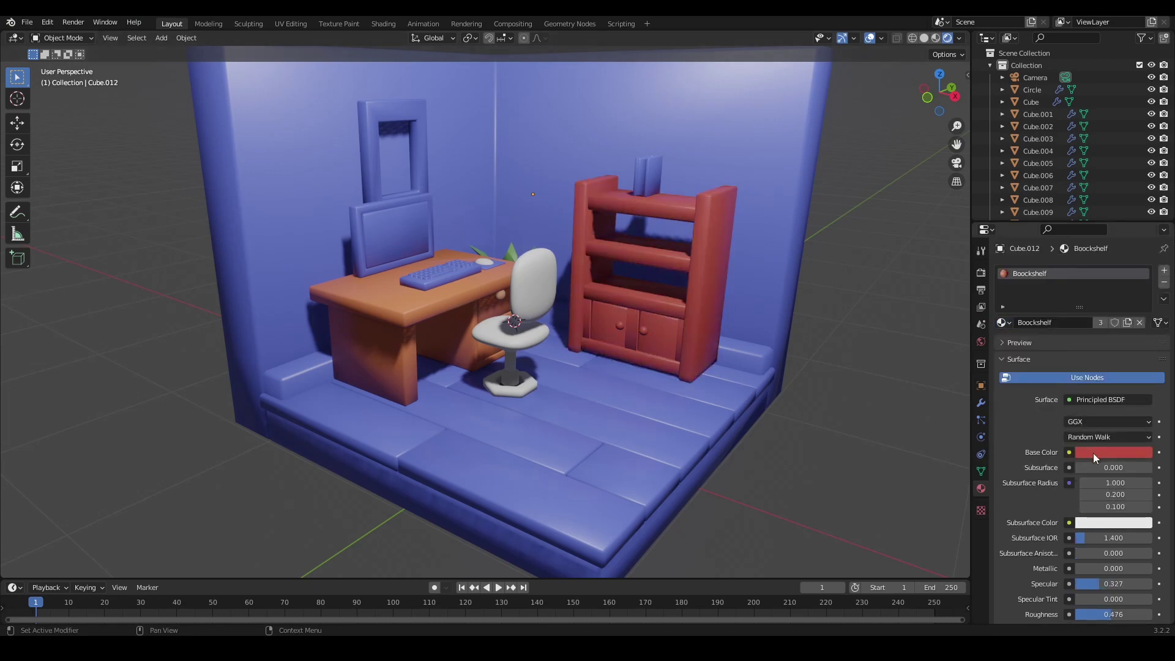
click(1093, 453)
drag(1085, 351, 1080, 324)
key(ctrl+z)
- Lighten the Boockshelf material's base color to salmon, about H 0.019, S 0.796, V 0.698
click(1111, 452)
drag(1142, 303, 1143, 277)
mouse_move(1085, 350)
mouse_down()
mouse_move(1095, 348)
mouse_move(1078, 343)
mouse_up()
drag(1141, 296, 1142, 288)
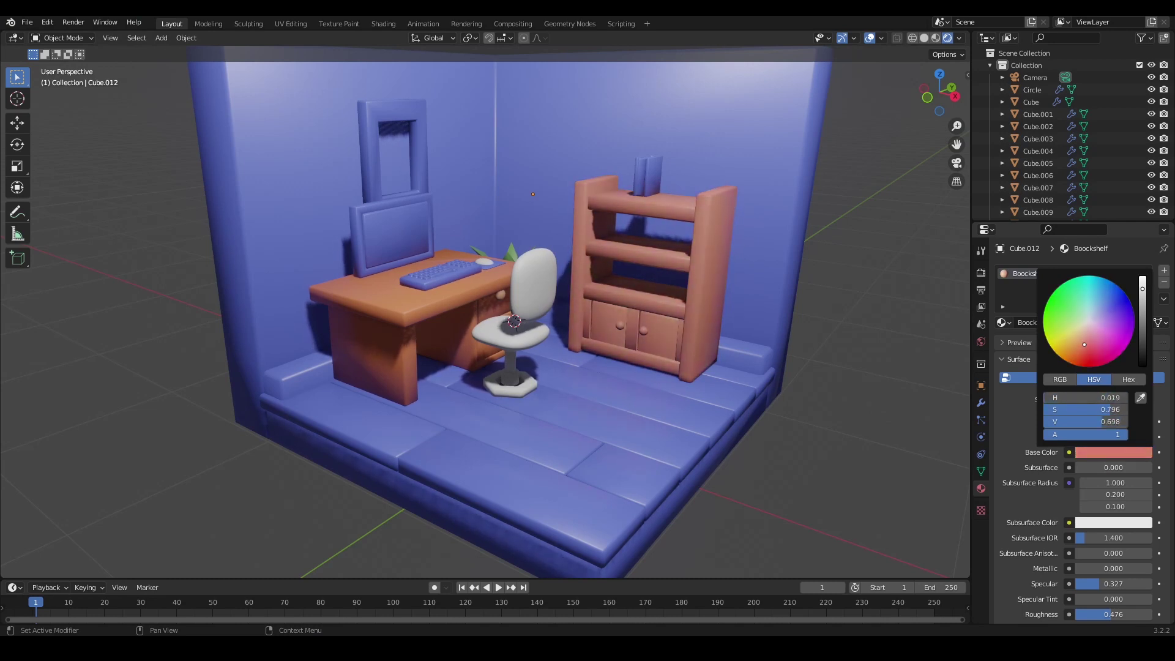
- Shift the Boockshelf material's base color from salmon to a stronger red
drag(1078, 343, 1084, 351)
scroll(675, 383, down, 3)
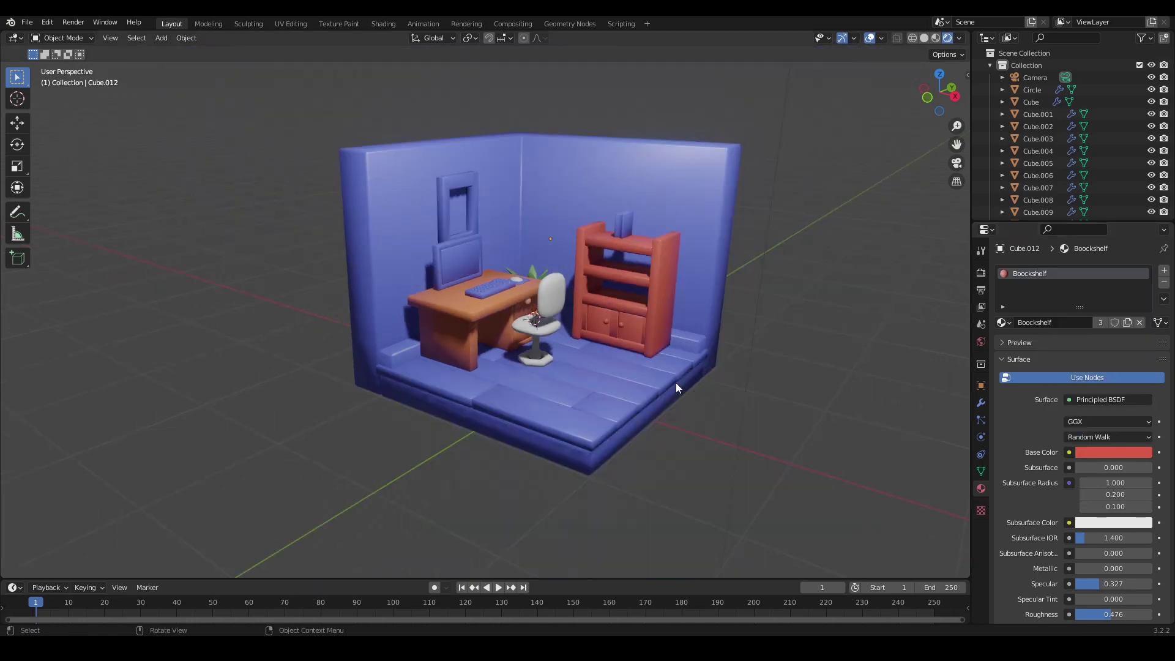
- Add a centered edge loop to the bookshelf's cabinet body behind the doors and return to Object Mode
scroll(606, 362, up, 5)
scroll(614, 358, up, 2)
click(632, 362)
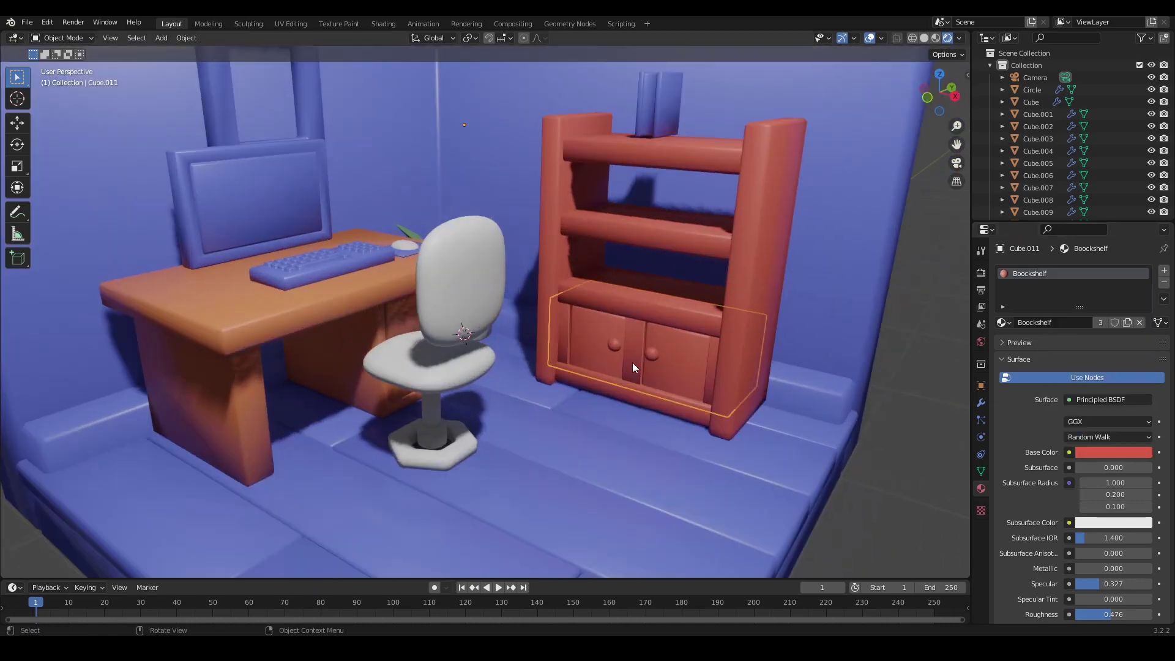
key(Tab)
key(ctrl+r)
click(638, 355)
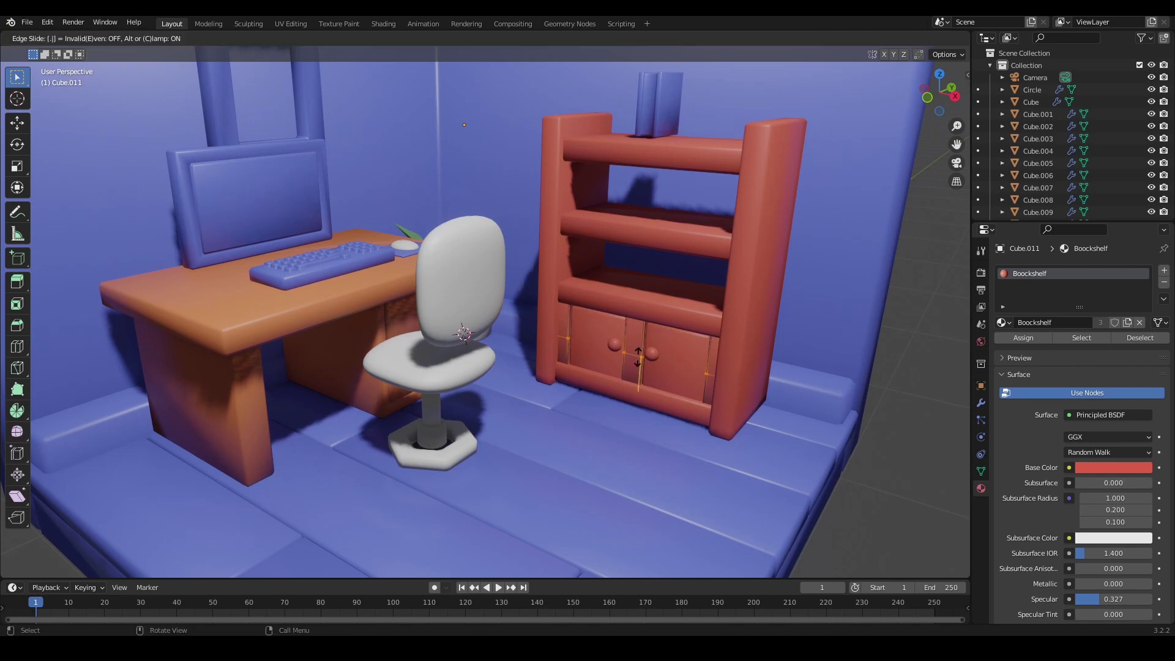
click(638, 355)
key(Tab)
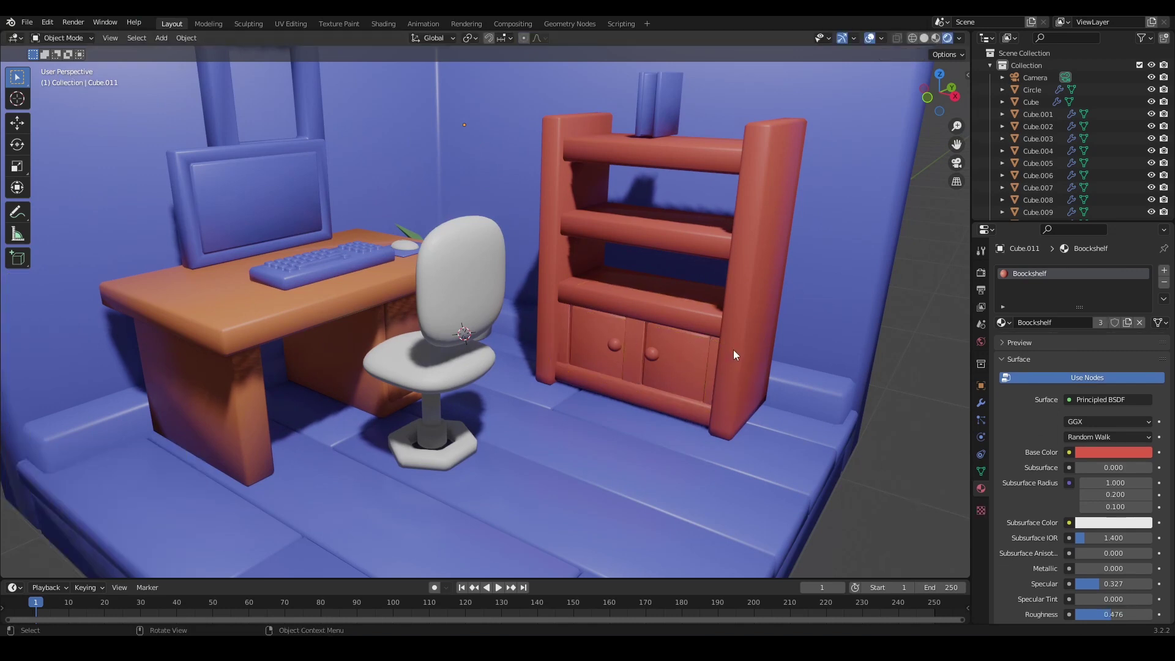
middle_drag(740, 366, 794, 407)
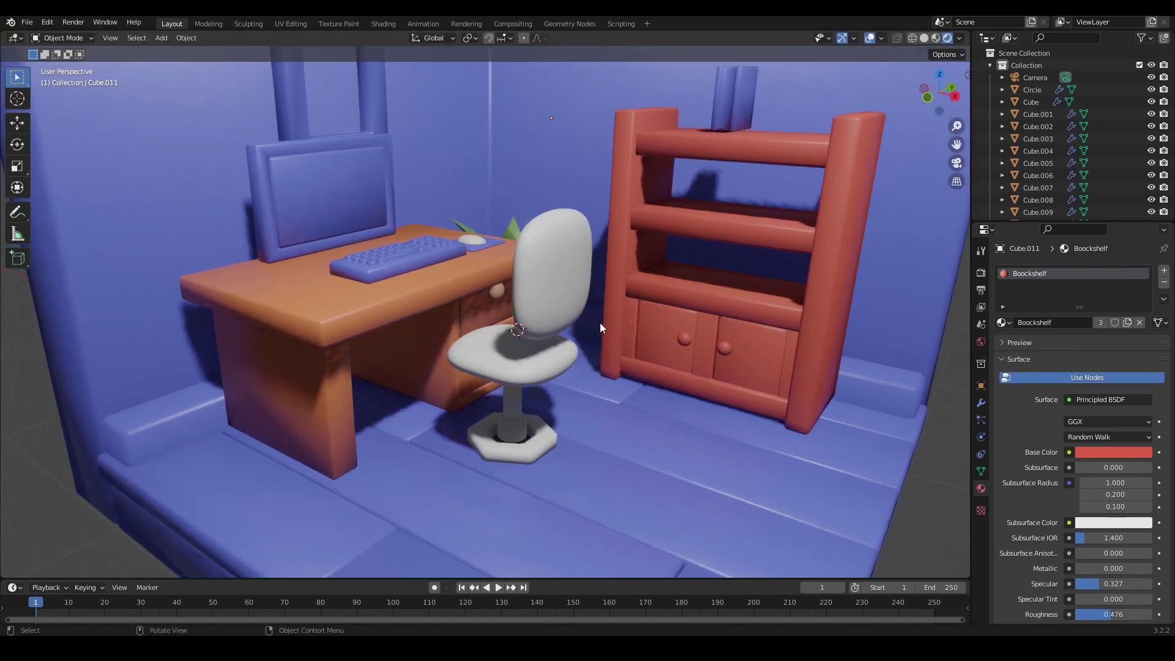
- Add a Table-Wood material slot to the cabinet doors and assign it to both round knobs
scroll(600, 328, down, 4)
middle_drag(575, 318, 657, 341)
click(689, 384)
key(Tab)
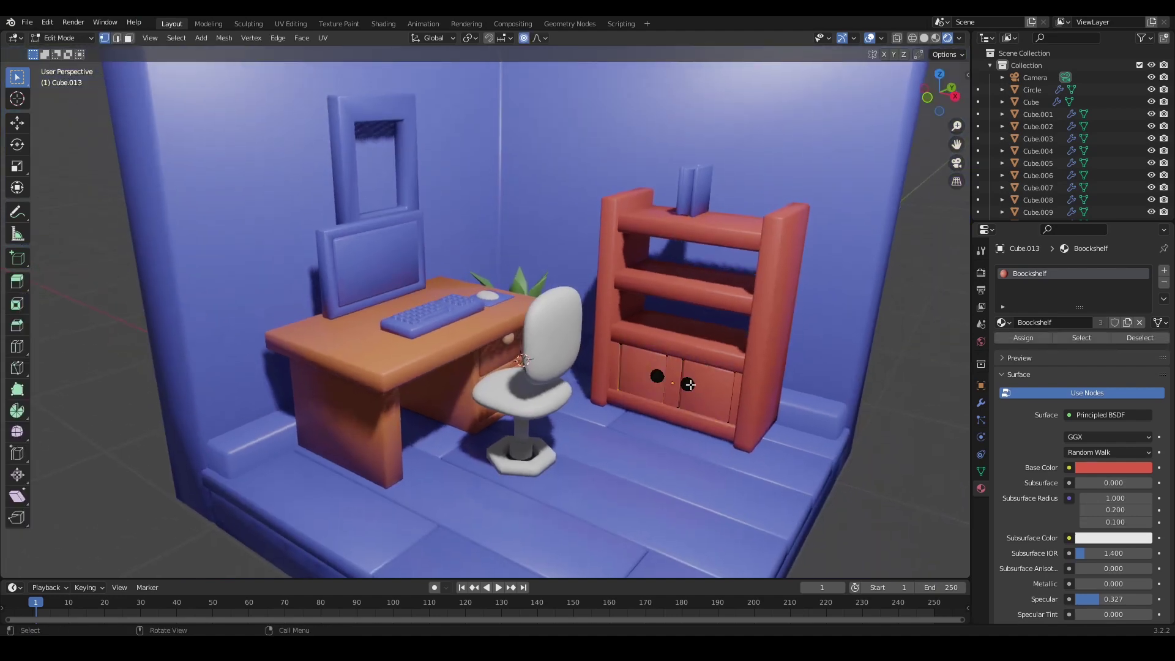
key(l)
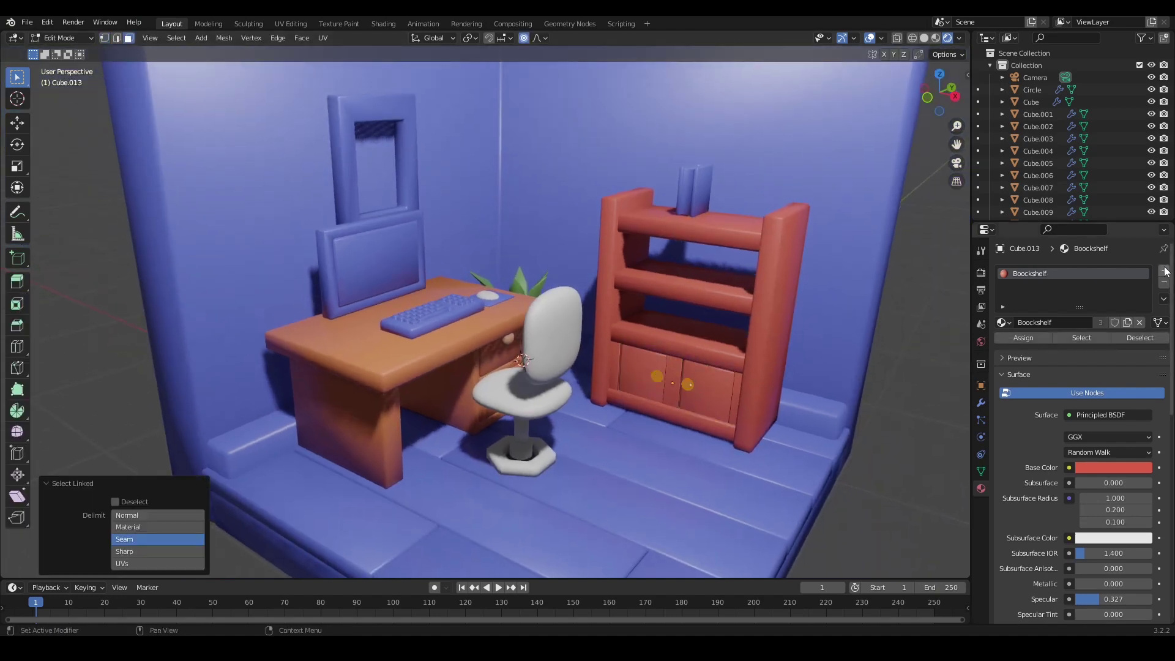
click(1164, 270)
click(1003, 346)
click(1038, 398)
click(1018, 361)
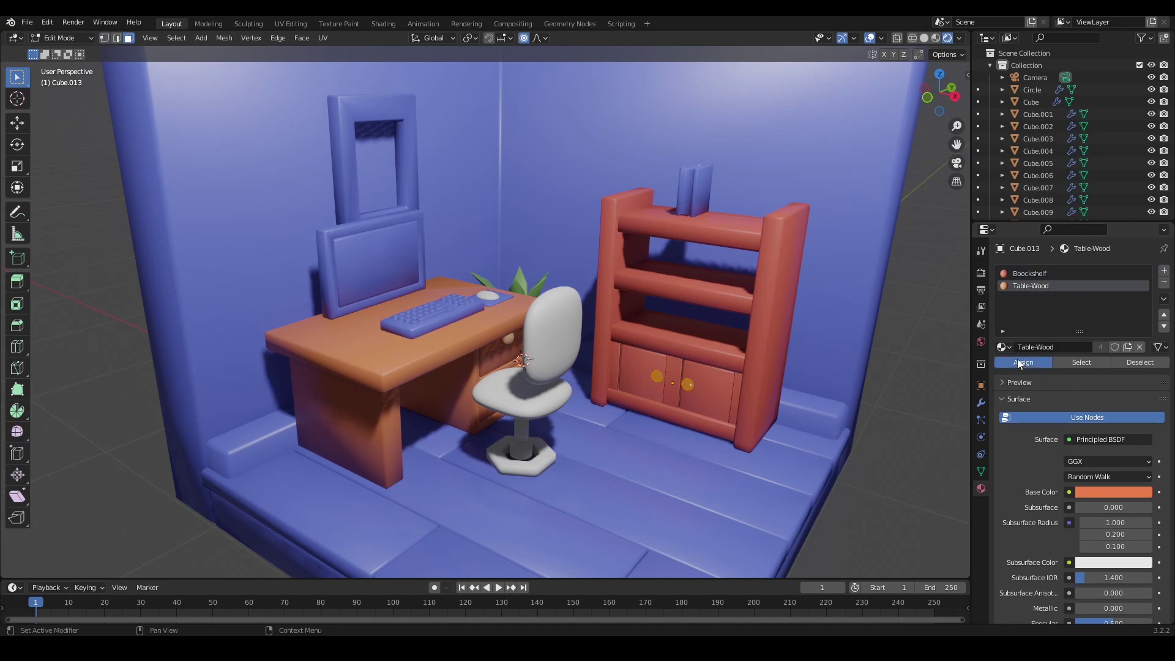
key(Tab)
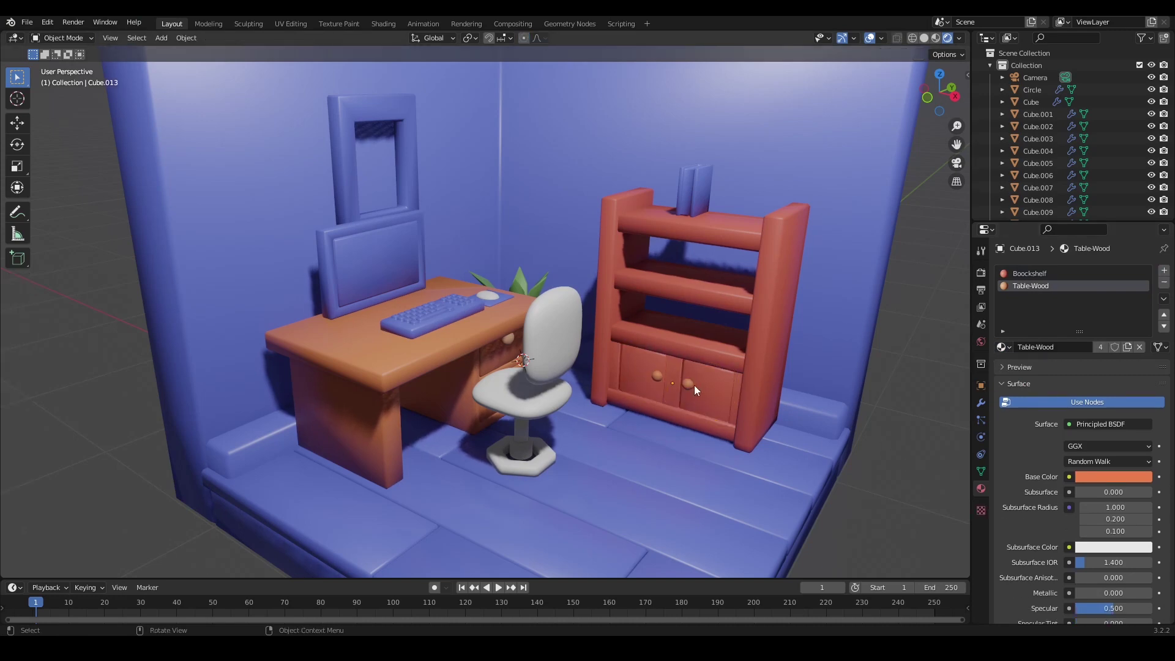
- Create a new material named White on the wall frame above the monitor and remove its Wall material
scroll(694, 384, down, 2)
middle_drag(630, 382, 545, 276)
click(478, 189)
click(1003, 323)
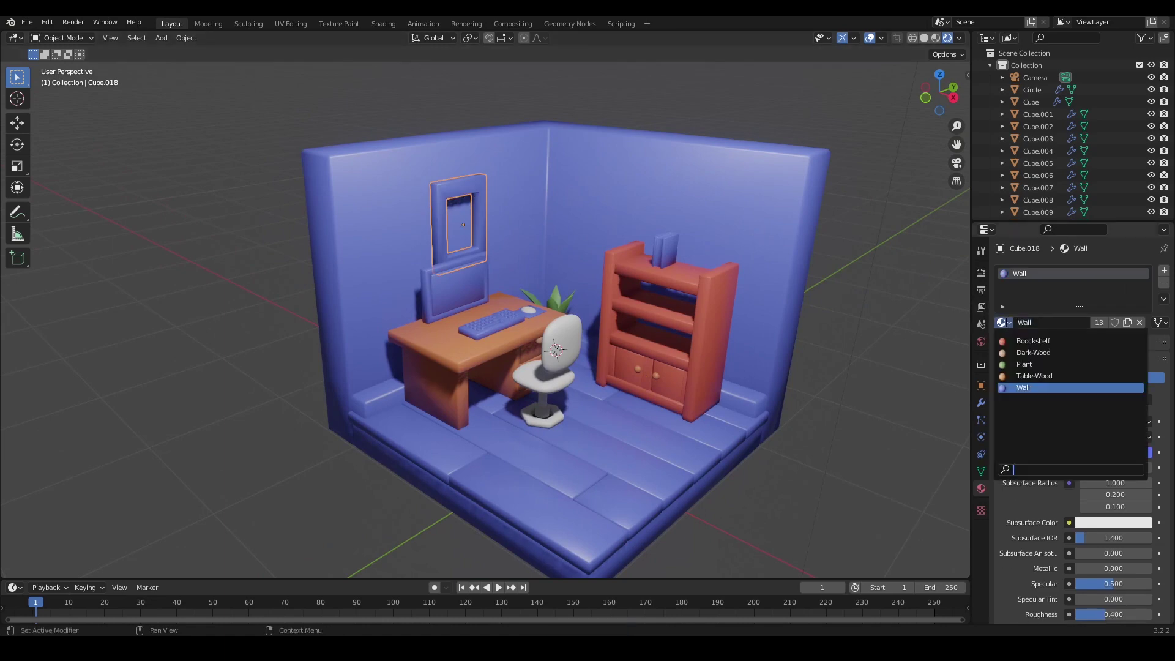
click(1164, 270)
double_click(1079, 345)
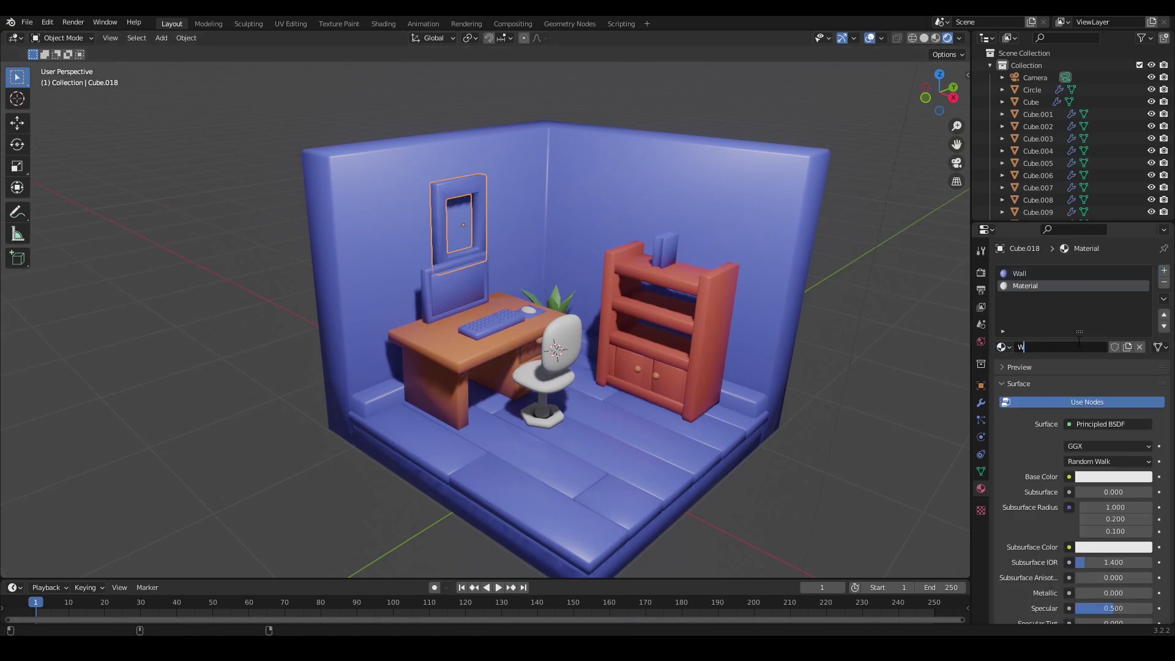
click(1083, 274)
click(1163, 282)
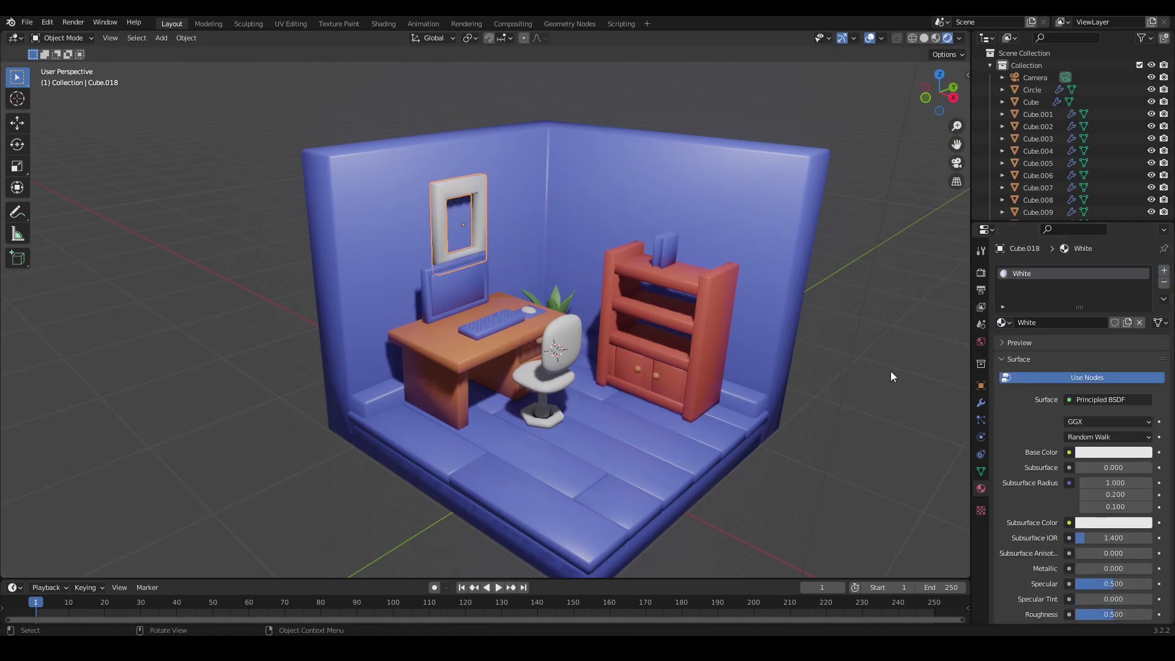
- Create a new material named Computer on the monitor and remove its Wall material
scroll(443, 284, up, 5)
click(414, 260)
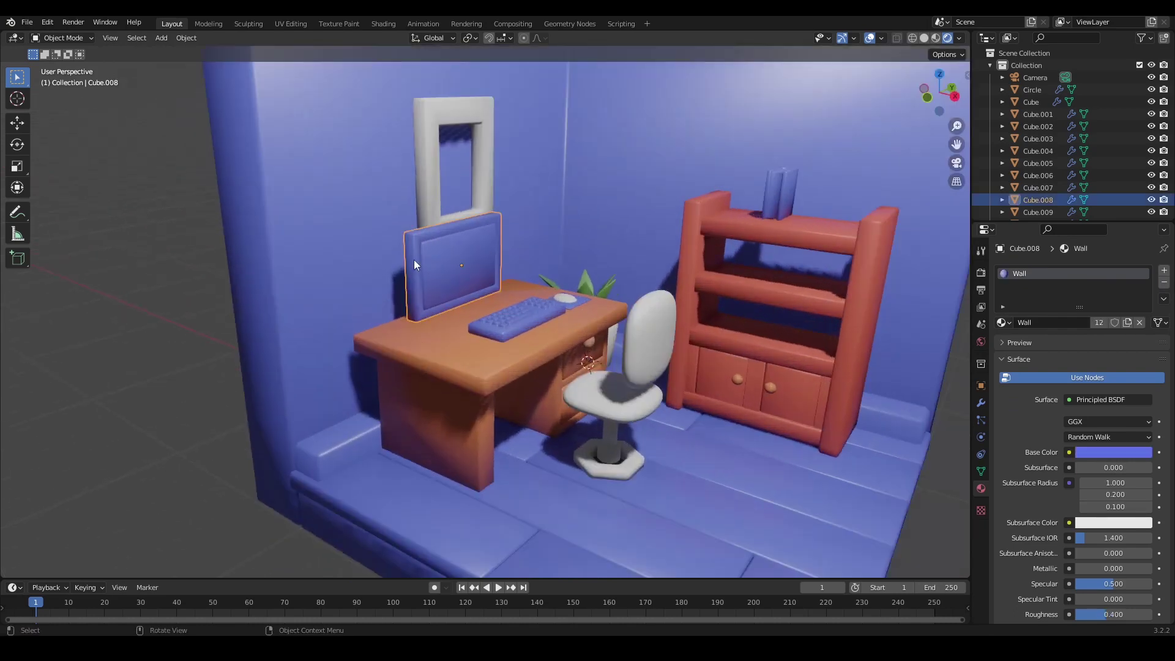
click(1164, 272)
click(1060, 344)
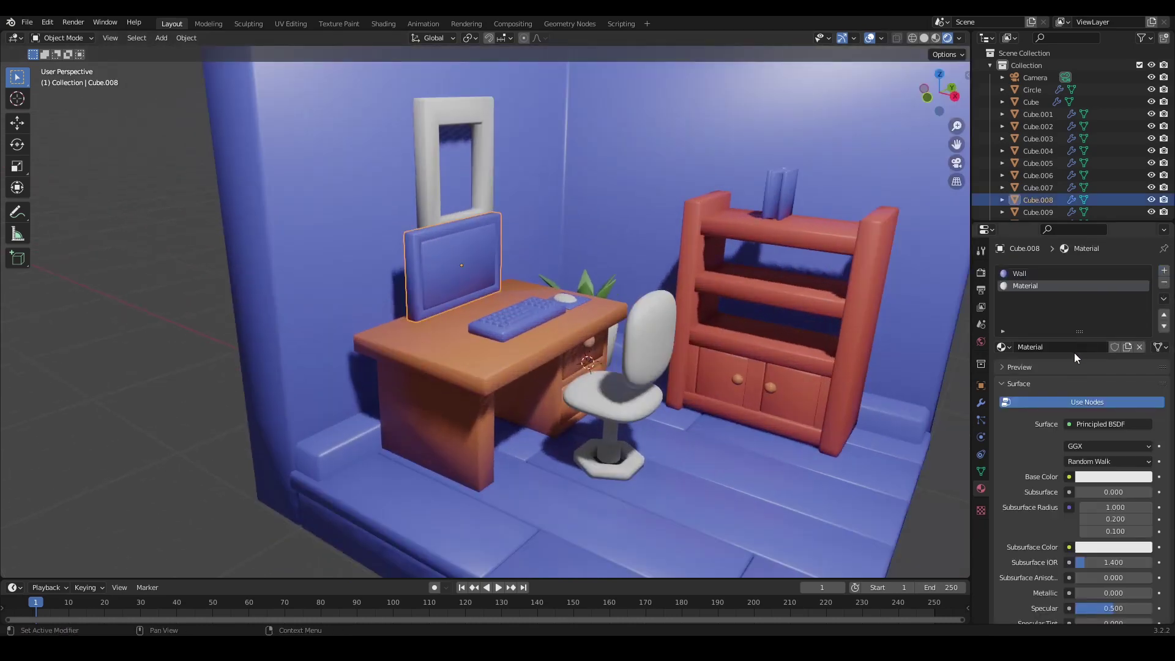
double_click(1075, 351)
text(Computer)
click(1019, 274)
click(1163, 282)
scroll(400, 317, down, 4)
click(400, 317)
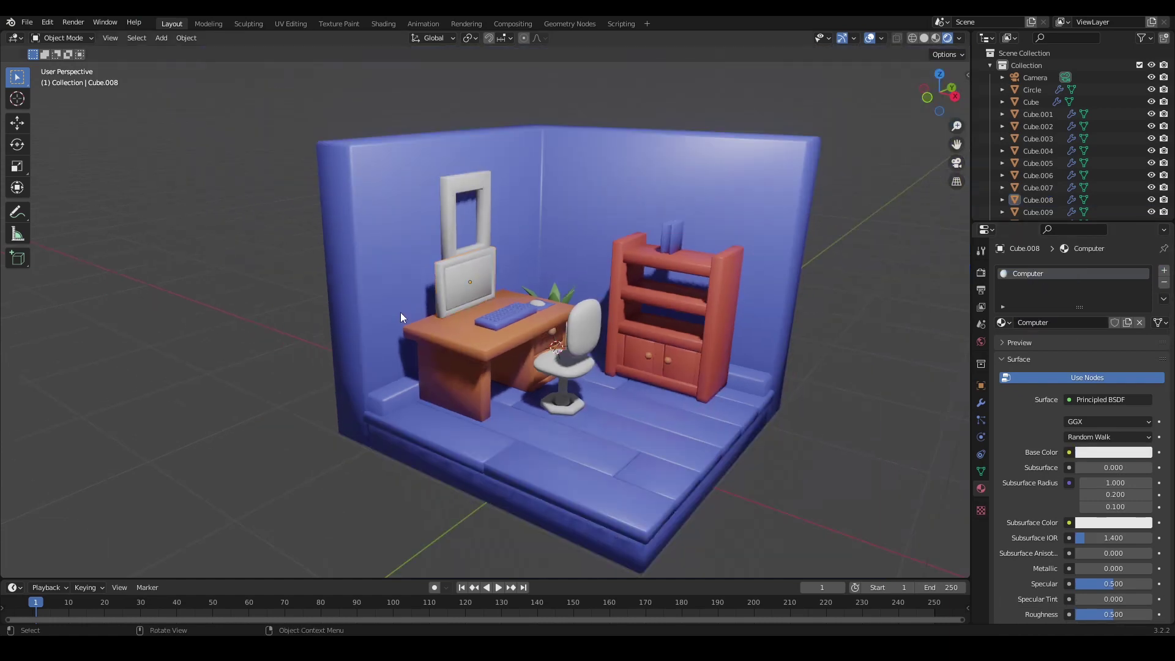
- Darken the Computer material's base color to near black
scroll(401, 317, up, 5)
click(1112, 451)
drag(1143, 333, 1143, 354)
scroll(537, 325, down, 7)
scroll(380, 325, up, 7)
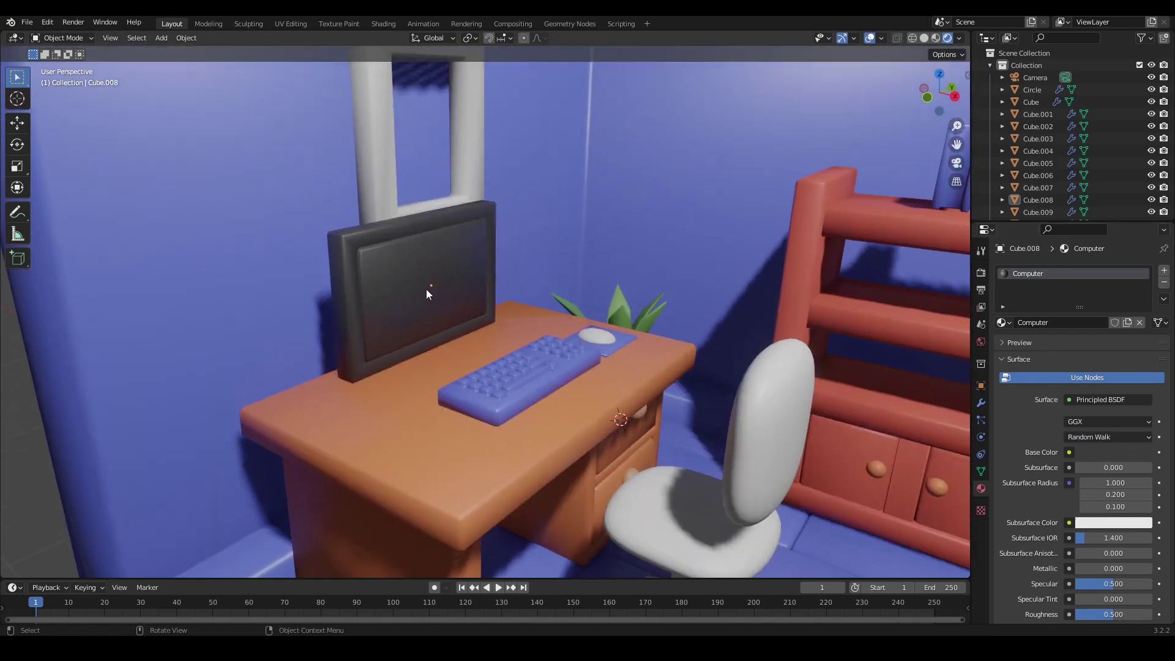
- Create a green material named Screen and assign it to the monitor's inset display faces
key(Tab)
key(ctrl+KP_Add)
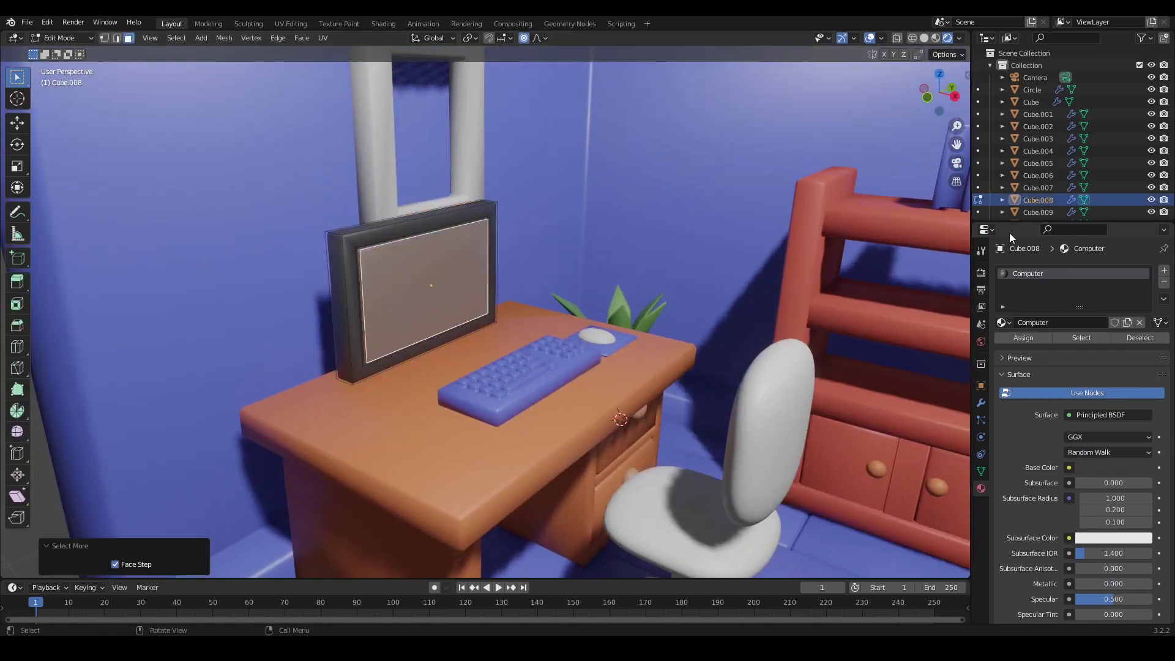
click(1164, 271)
click(1045, 347)
click(1060, 346)
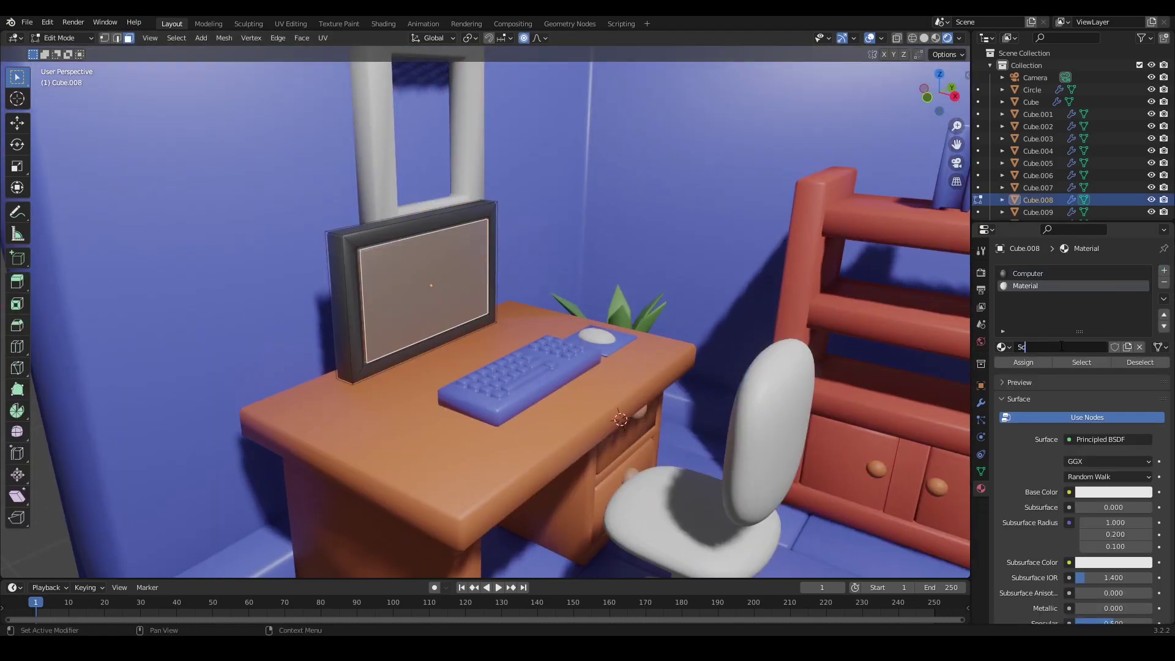
click(1104, 495)
drag(1085, 361, 1061, 359)
drag(1143, 327, 1143, 364)
click(1013, 365)
key(Tab)
- Darken the Screen material's base color to a very dark green
scroll(493, 314, down, 5)
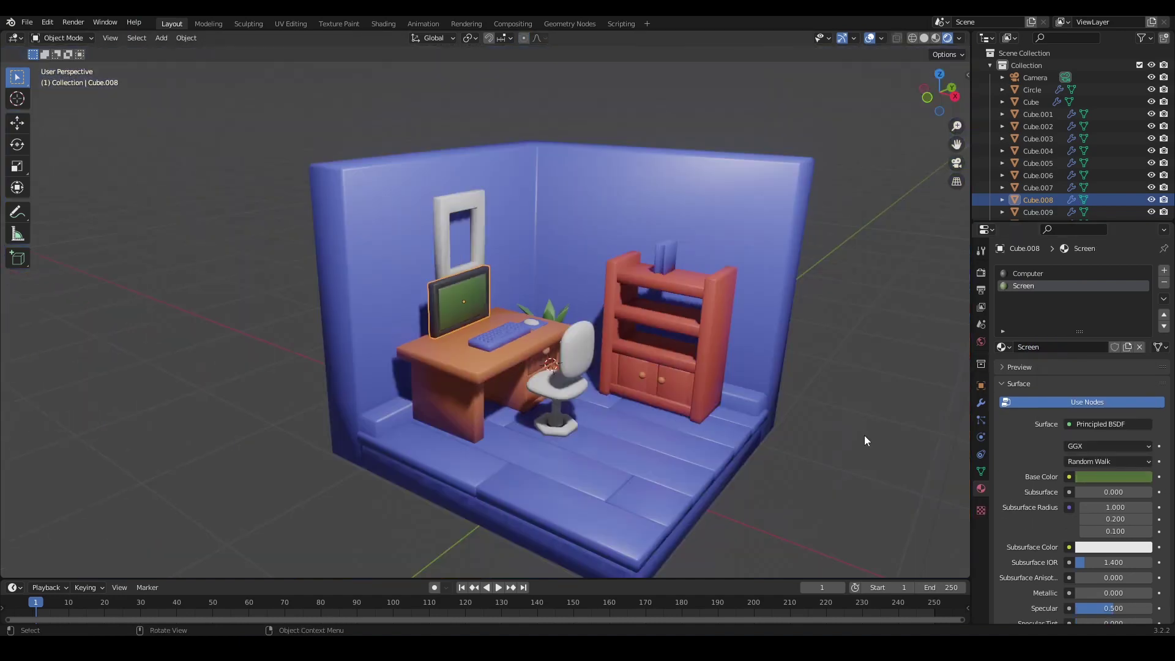
click(864, 437)
scroll(660, 410, up, 2)
click(1110, 477)
drag(1142, 351, 1142, 372)
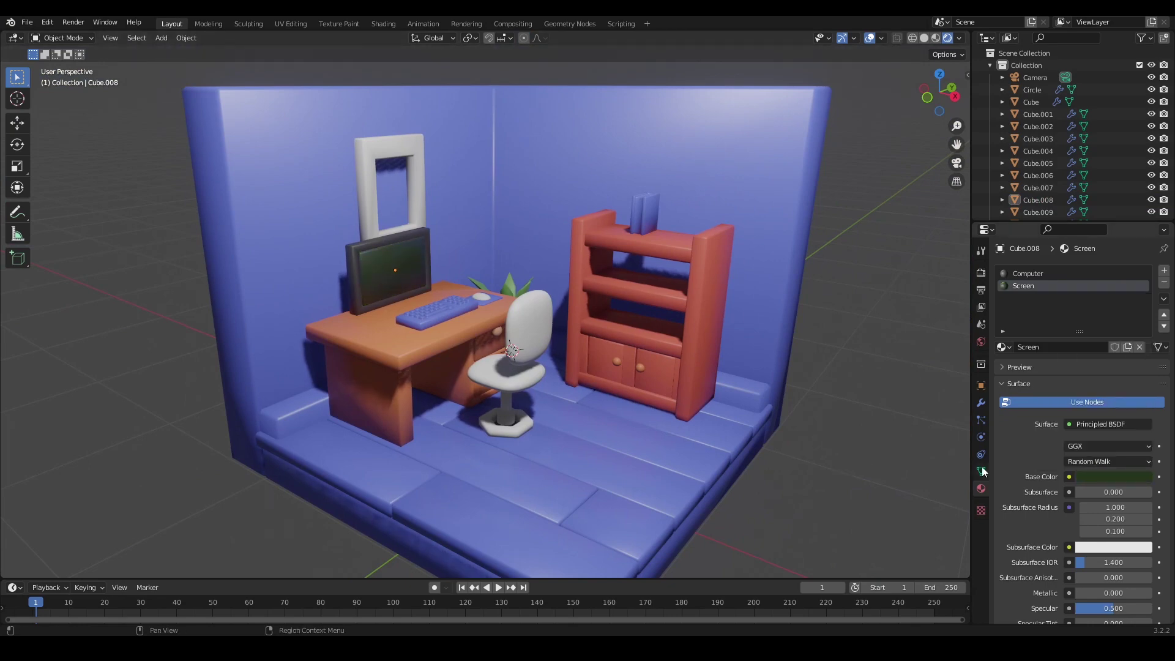
- Lower the Screen material's roughness to about 0.201 and check the reflections on the monitor
scroll(1062, 477, down, 7)
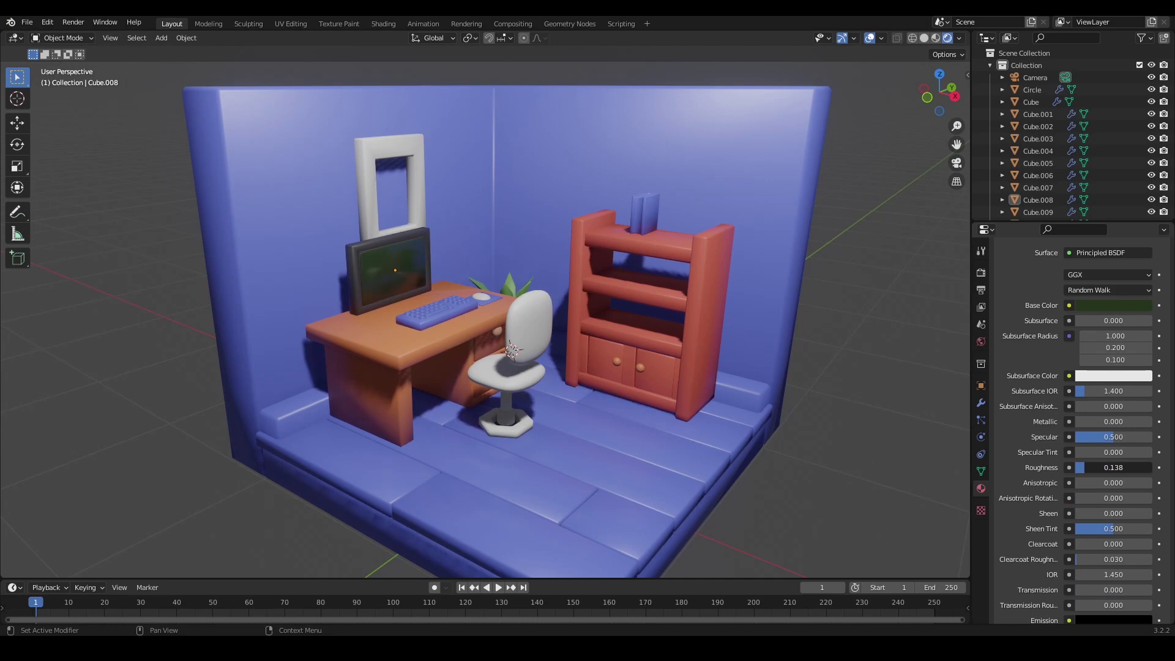
drag(1089, 467, 1089, 467)
scroll(344, 296, up, 4)
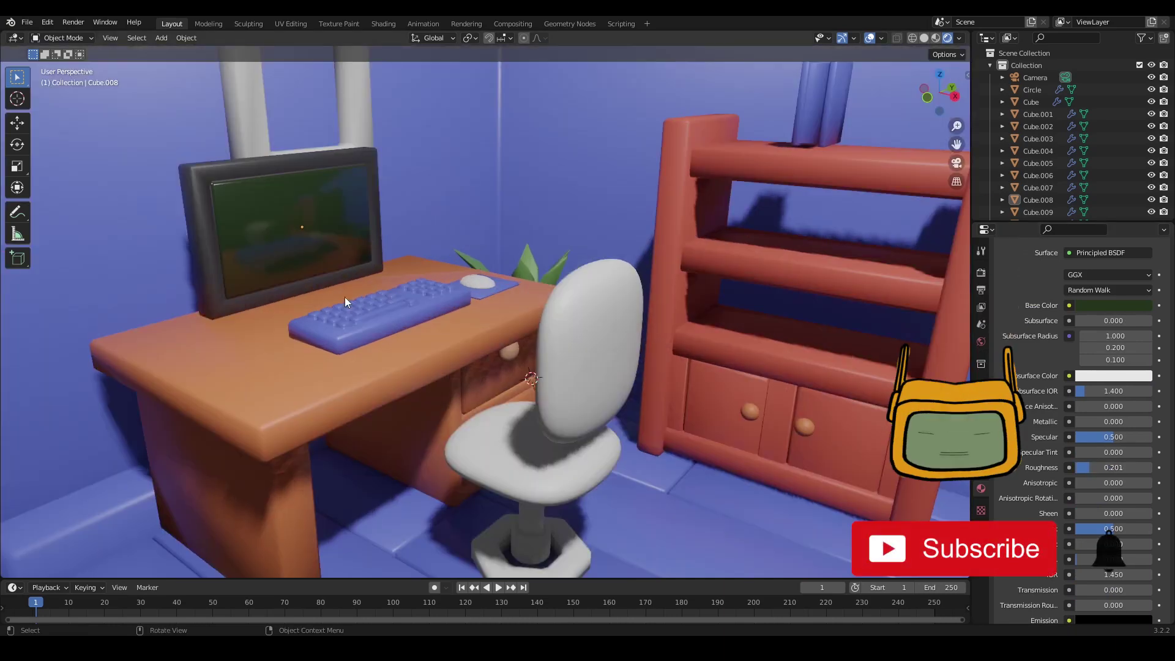
middle_drag(344, 296, 344, 308)
shift+middle_drag(344, 308, 428, 265)
scroll(405, 234, down, 3)
scroll(405, 231, down, 5)
scroll(493, 300, up, 6)
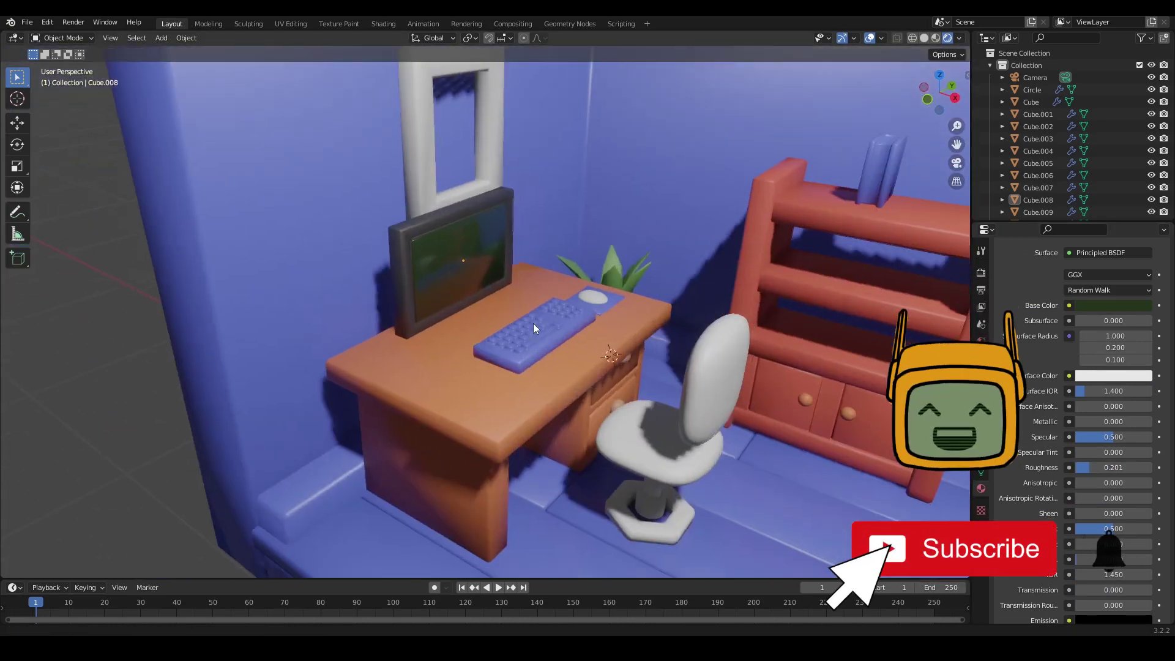
- Replace the Wall material with Computer on the keyboard base and its keys
shift+middle_drag(534, 323, 454, 296)
click(454, 296)
scroll(1048, 296, up, 4)
scroll(1048, 296, up, 2)
click(1004, 323)
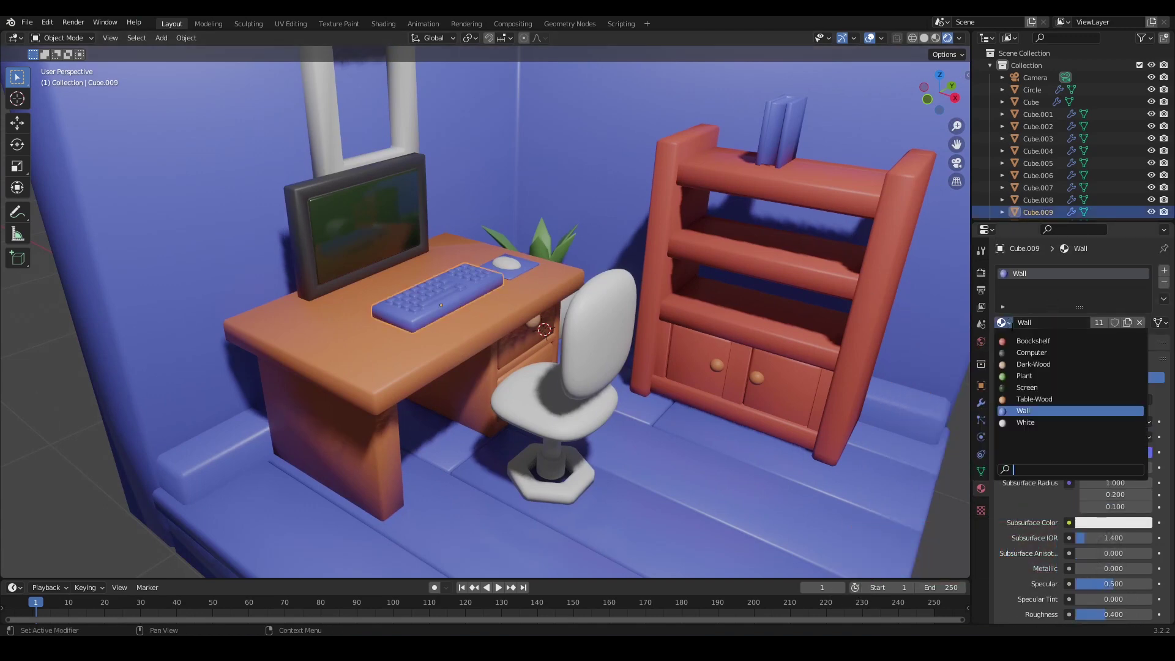
click(1034, 352)
scroll(902, 406, down, 4)
click(457, 295)
scroll(468, 288, up, 3)
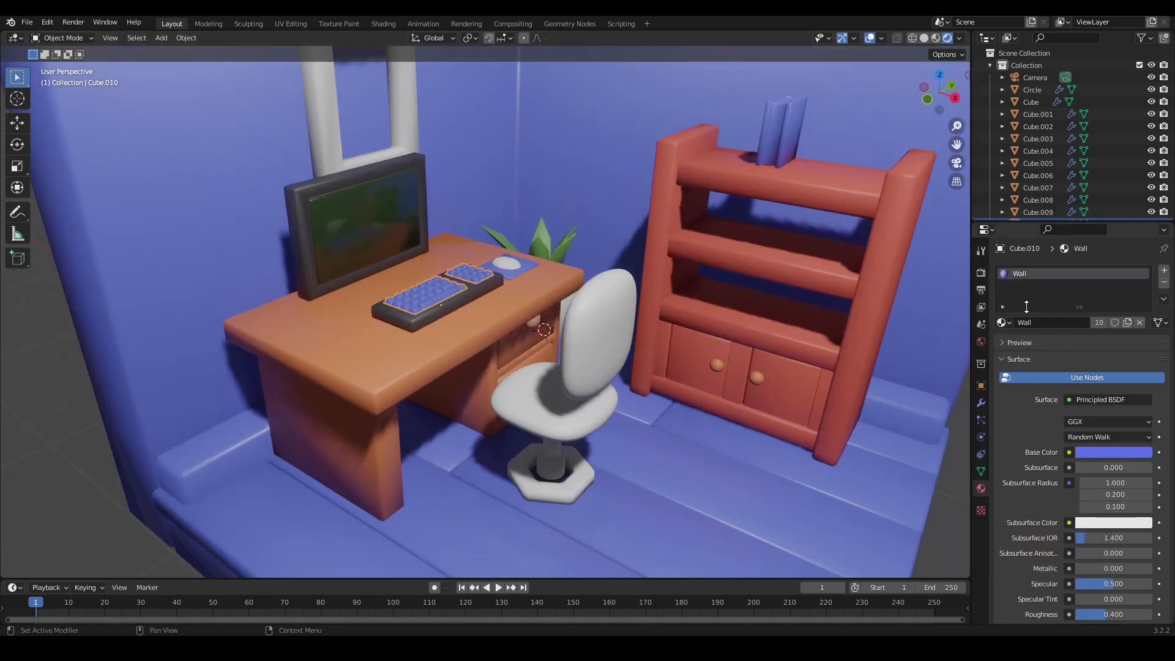
click(1003, 322)
click(1031, 353)
scroll(864, 393, down, 3)
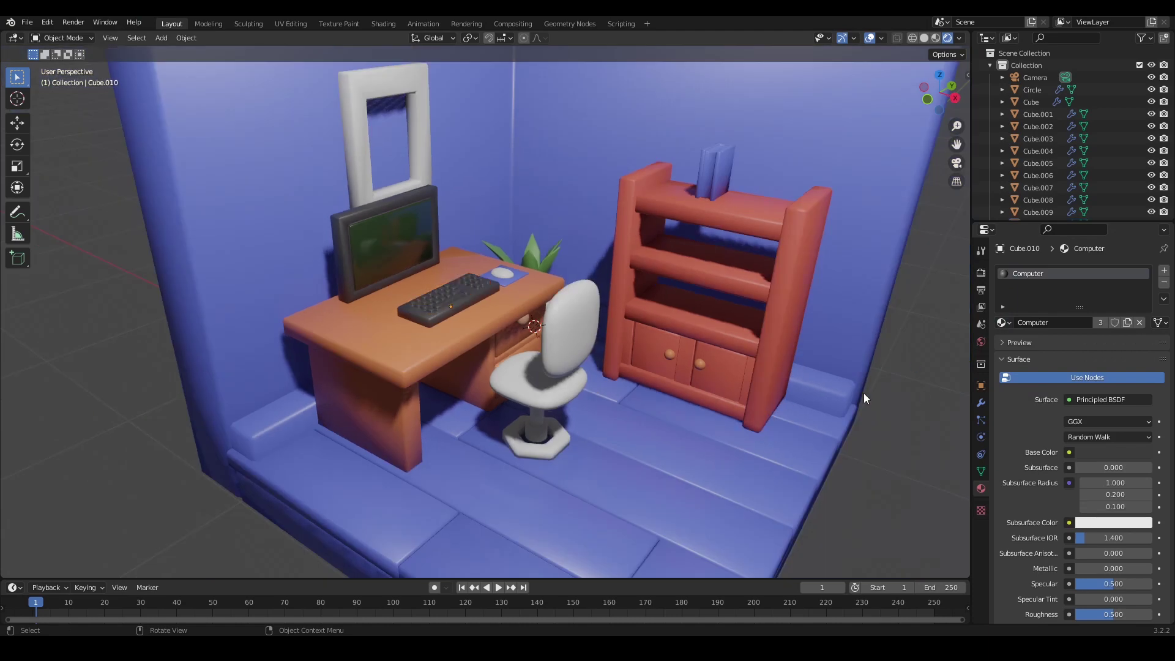
- Assign the Computer material to the computer mouse's body and its button piece
scroll(507, 292, up, 5)
click(505, 279)
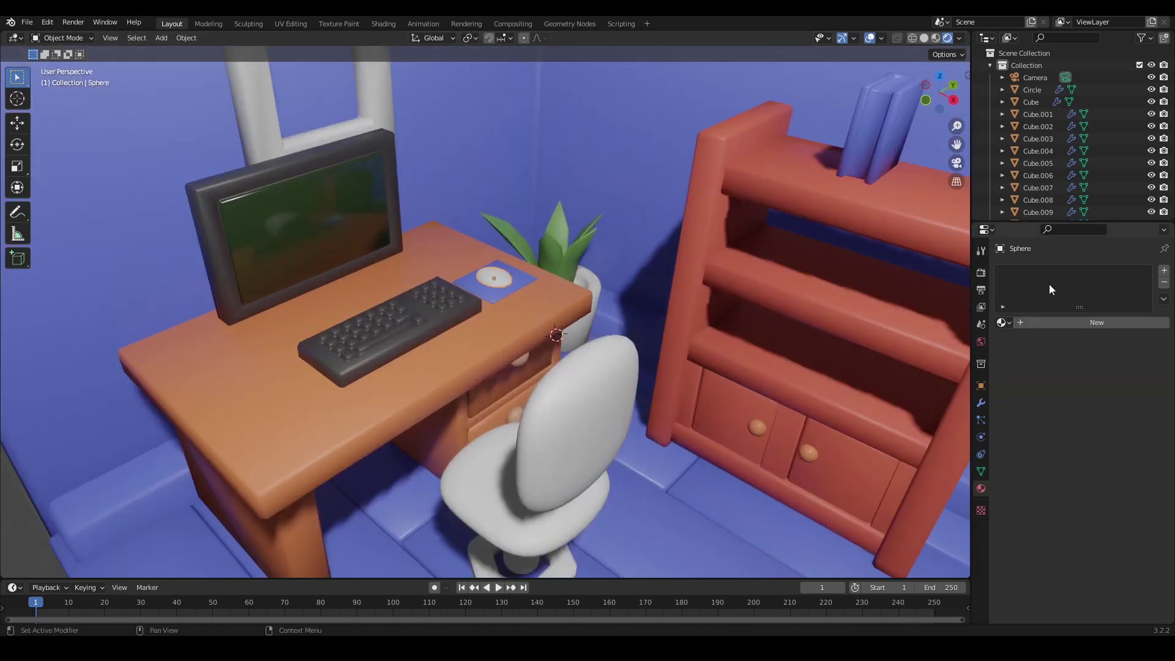
click(1004, 323)
click(1011, 350)
scroll(907, 471, down, 3)
scroll(508, 294, up, 5)
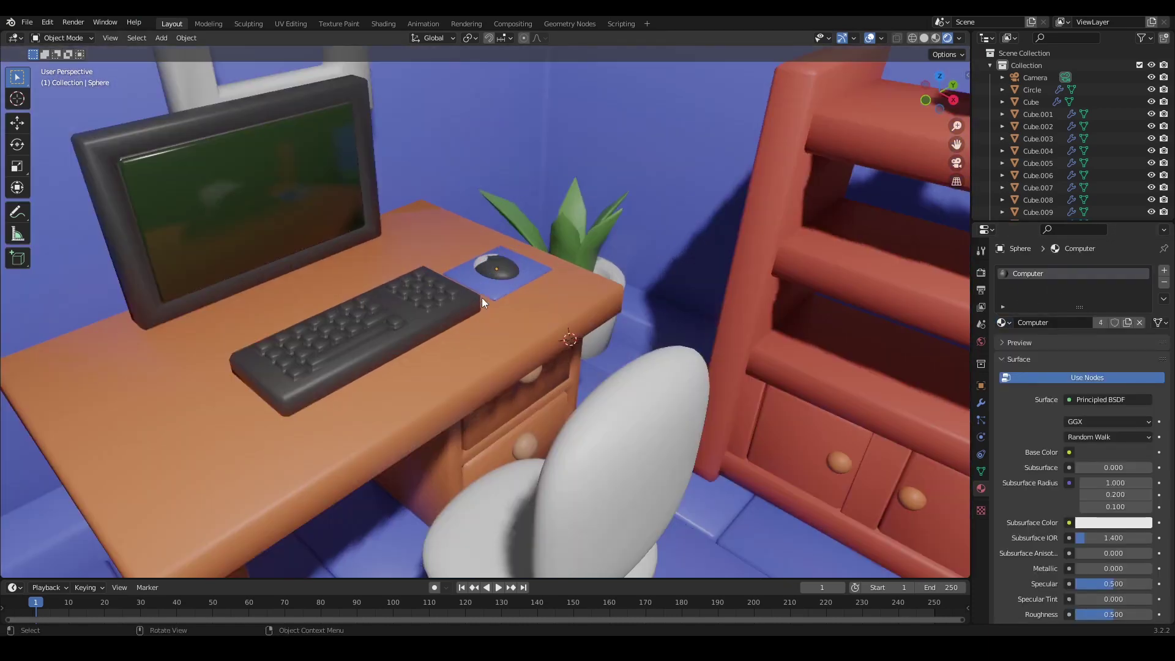
click(525, 344)
click(1002, 323)
click(1031, 353)
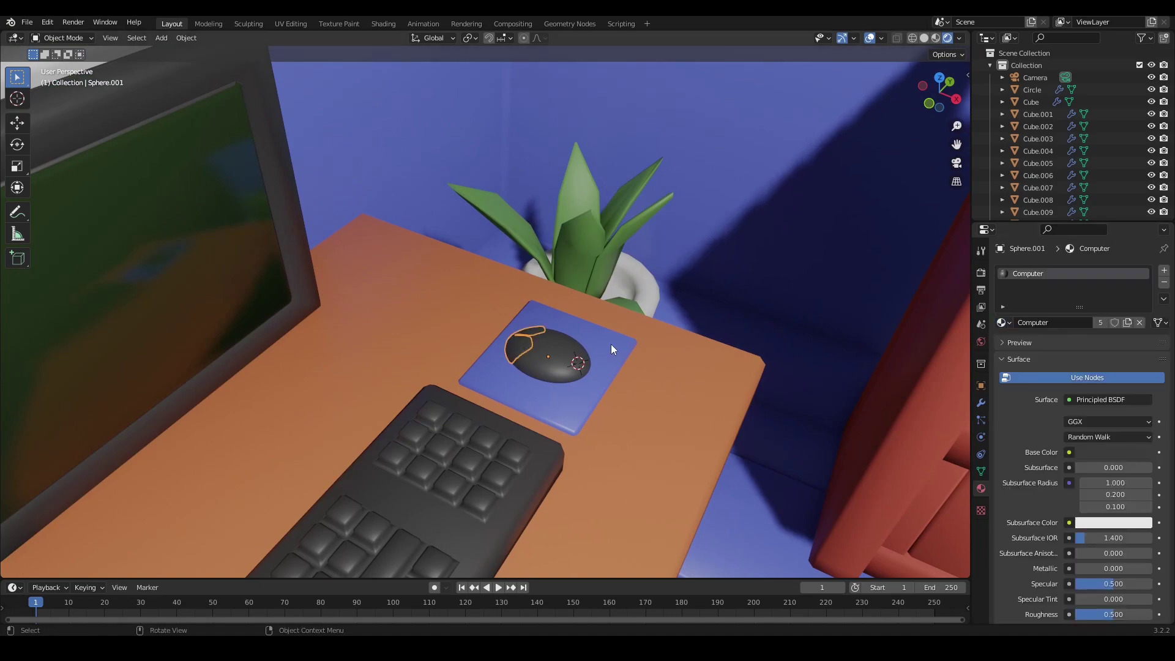
- Try the Plant and Computer materials on the mouse pad
click(614, 346)
click(1002, 323)
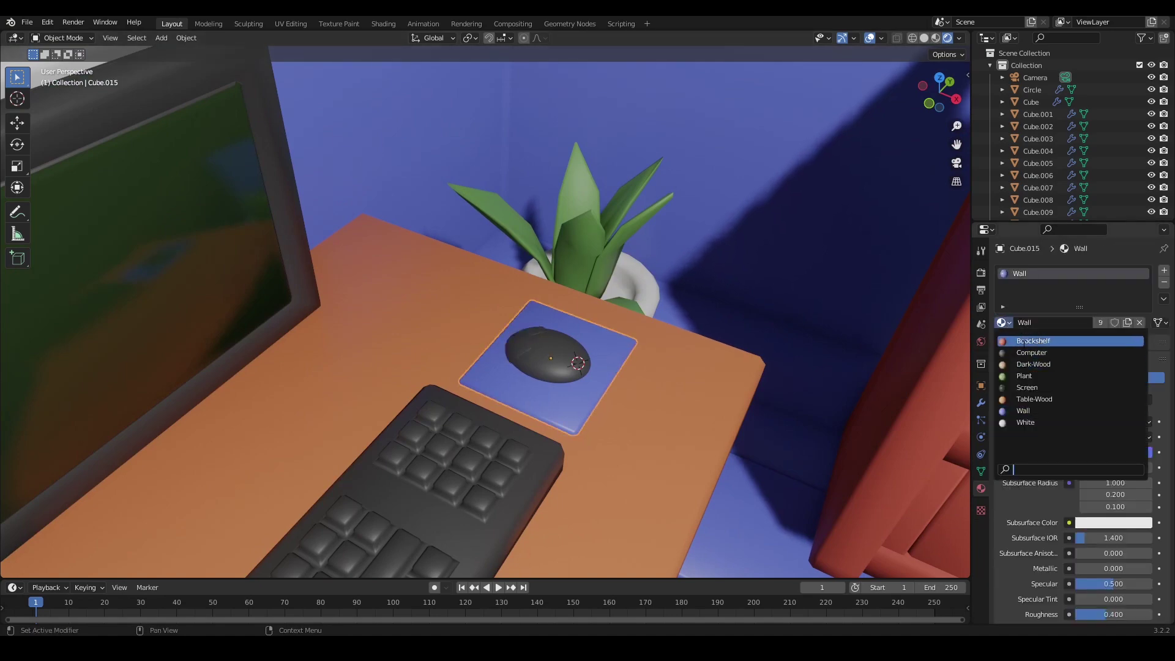
click(1023, 411)
scroll(946, 436, down, 5)
click(1002, 323)
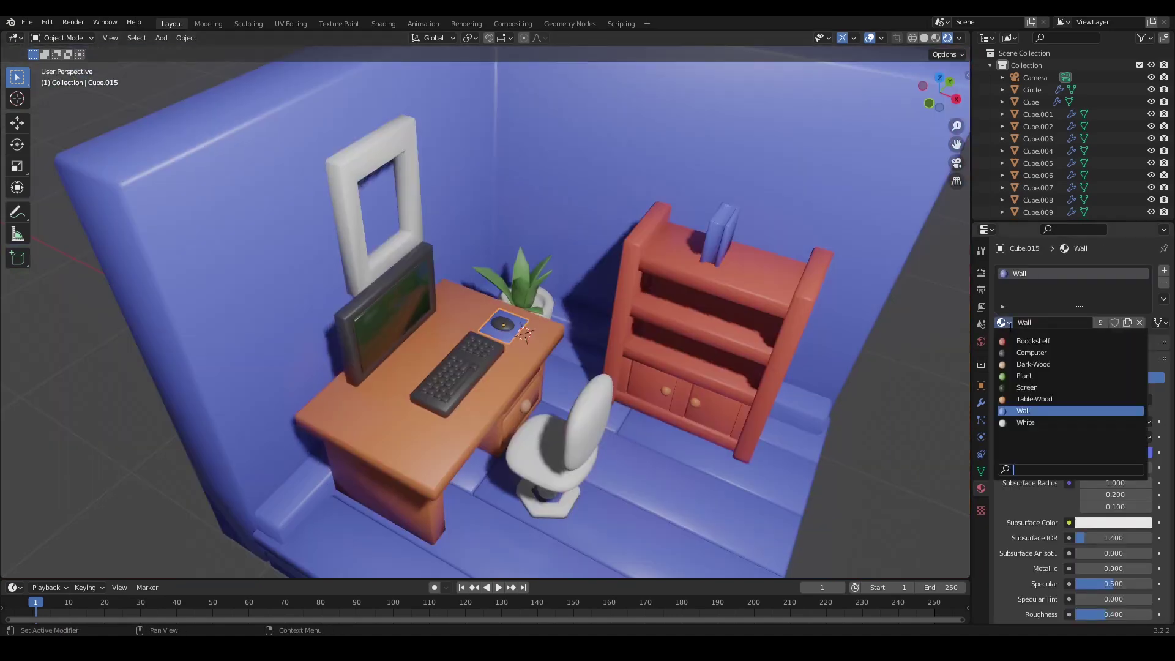
click(1016, 377)
middle_drag(792, 414, 474, 344)
scroll(473, 344, up, 5)
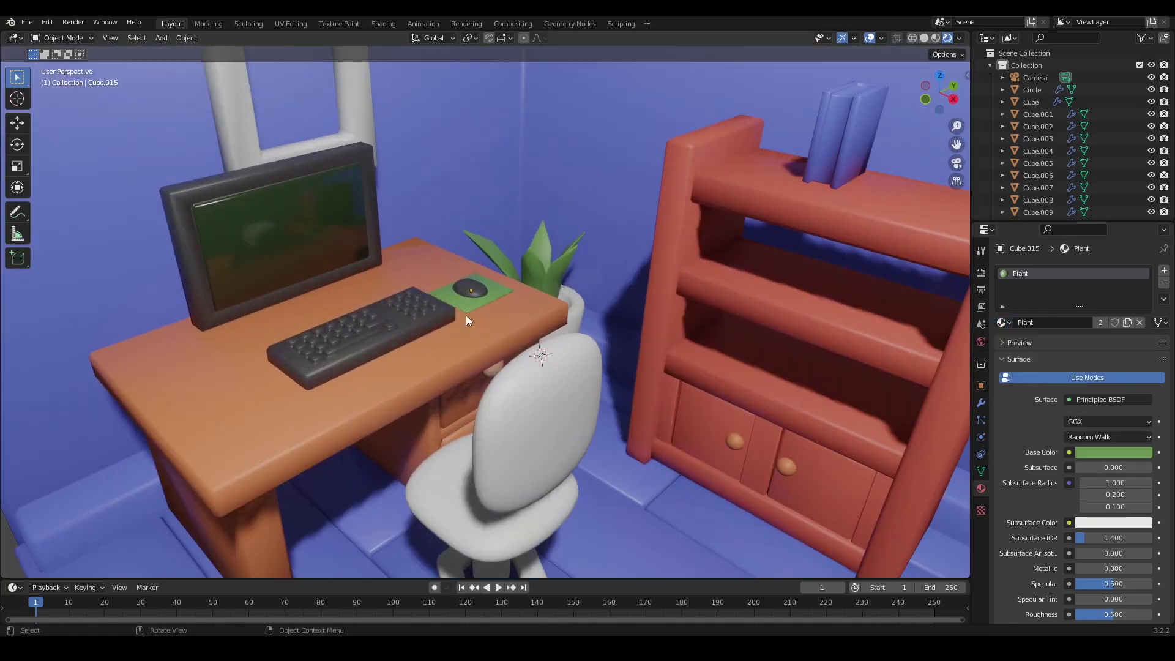
click(1002, 323)
click(1018, 351)
scroll(817, 382, down, 5)
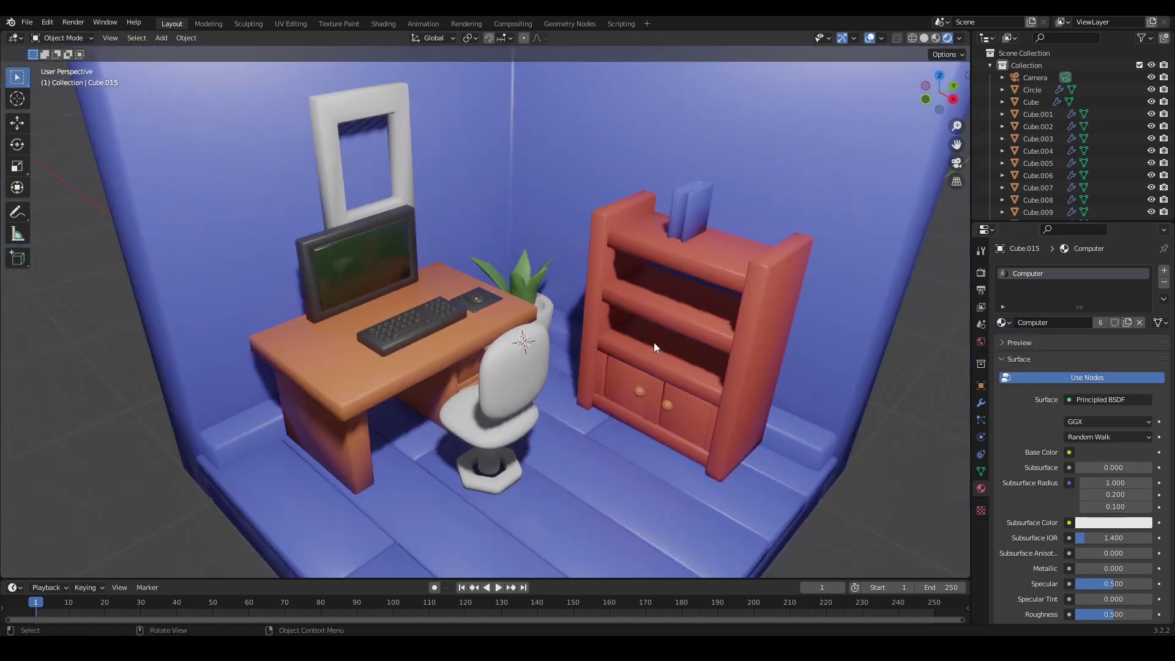
- Assign the White material to the mouse pad
click(1003, 322)
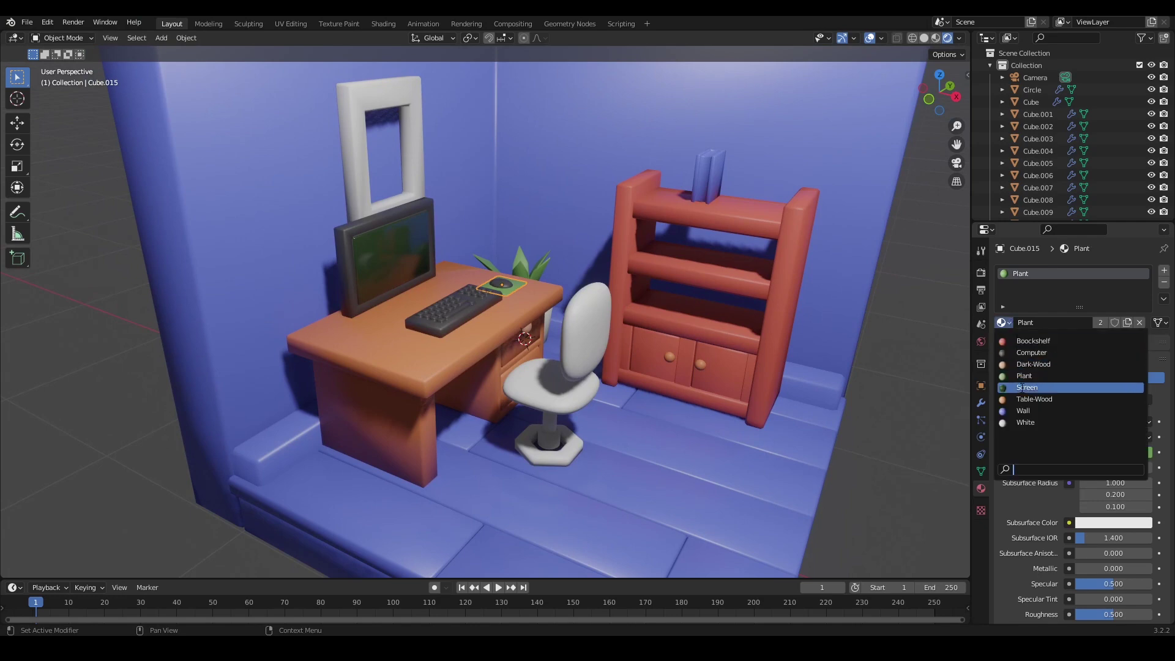
click(1019, 411)
scroll(527, 277, down, 3)
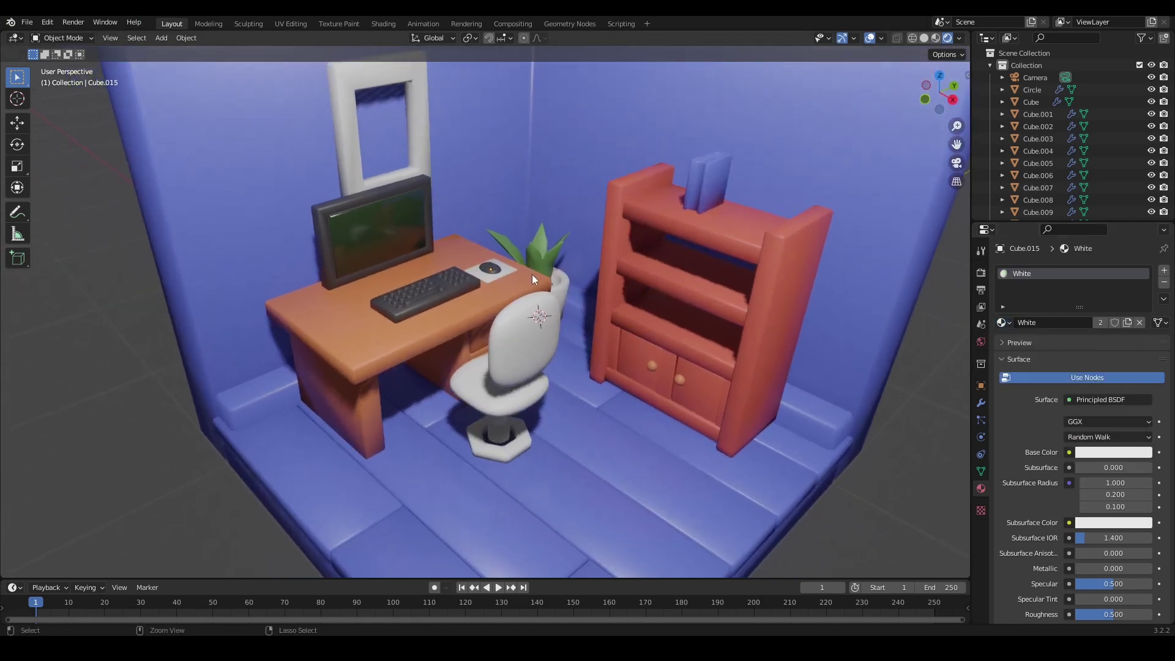
- Save the file and replace the Wall material with White on the baseboard around the floor
key(ctrl+s)
middle_drag(531, 274, 646, 251)
scroll(713, 204, up, 3)
middle_drag(713, 204, 716, 226)
click(728, 345)
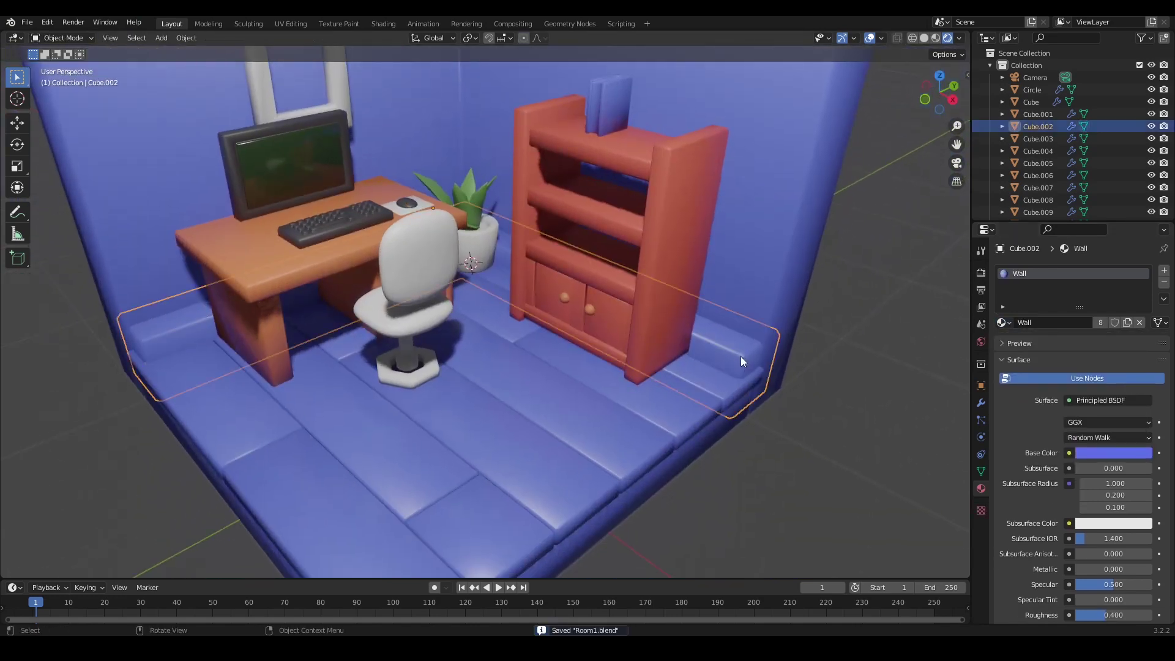
click(1002, 322)
click(1024, 422)
key(Tab)
scroll(839, 402, down, 1)
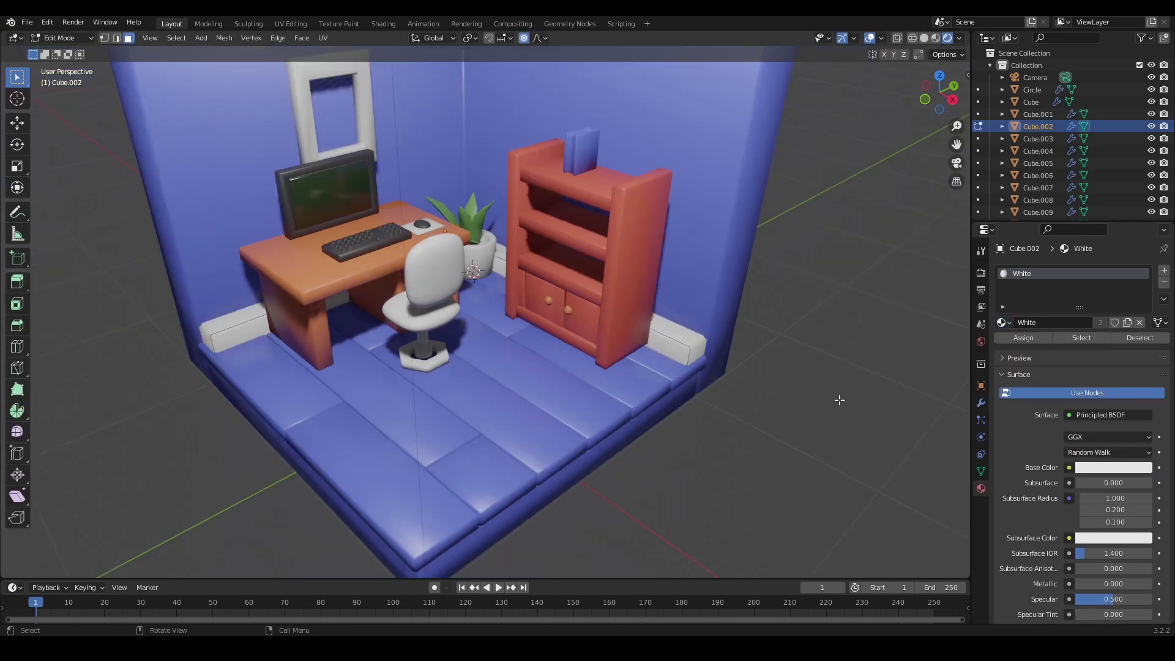
key(Tab)
click(791, 323)
scroll(791, 323, down, 2)
middle_drag(789, 362, 751, 353)
- Duplicate the white baseboard and raise the copy about 1.84 m along Z to cap the top of the walls
click(708, 346)
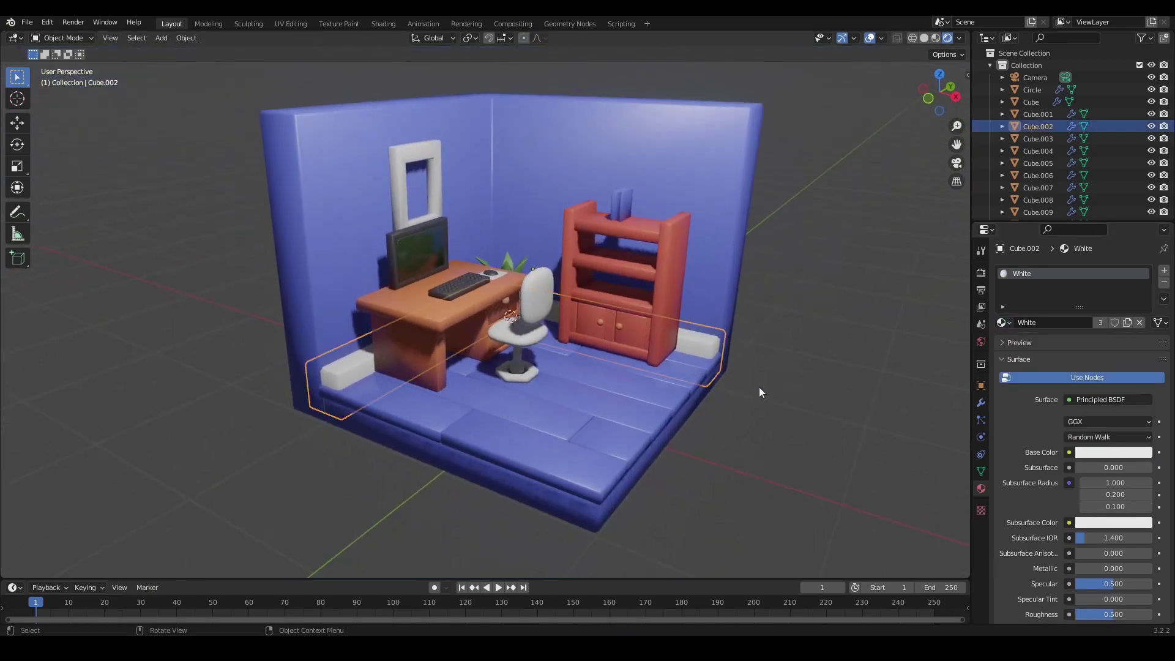
key(shift+d)
key(z)
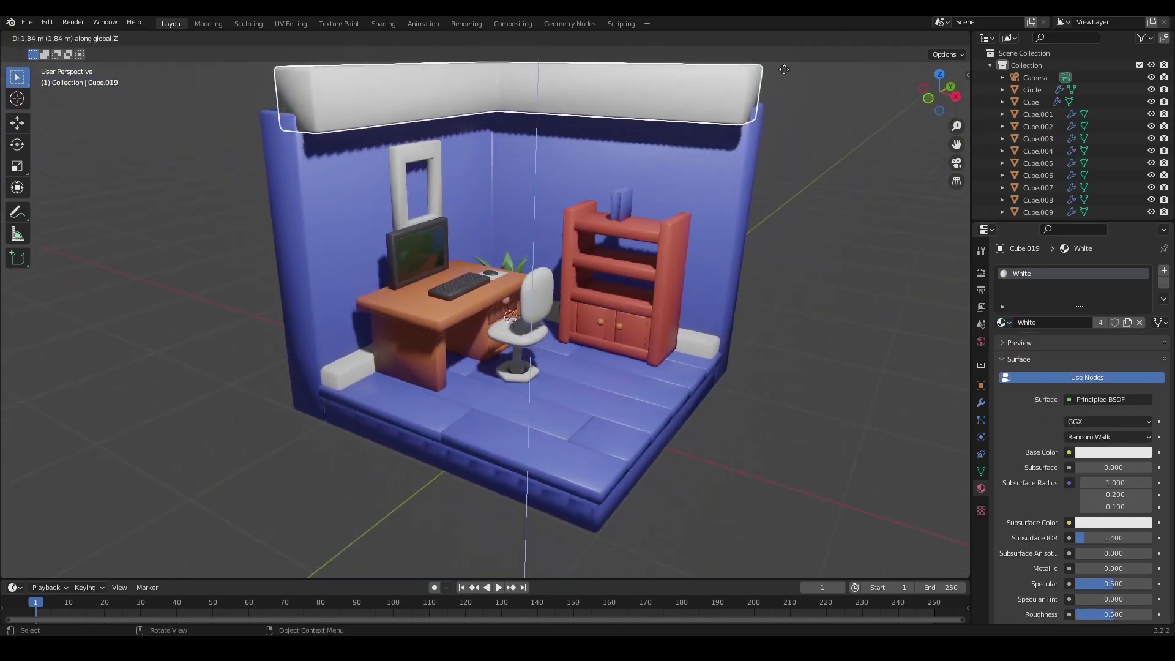
click(783, 78)
click(841, 329)
scroll(809, 328, down, 1)
middle_drag(842, 329, 902, 367)
- Set the Solidify thickness of the top wall trim to -0.51 m
key(Tab)
middle_drag(537, 277, 553, 288)
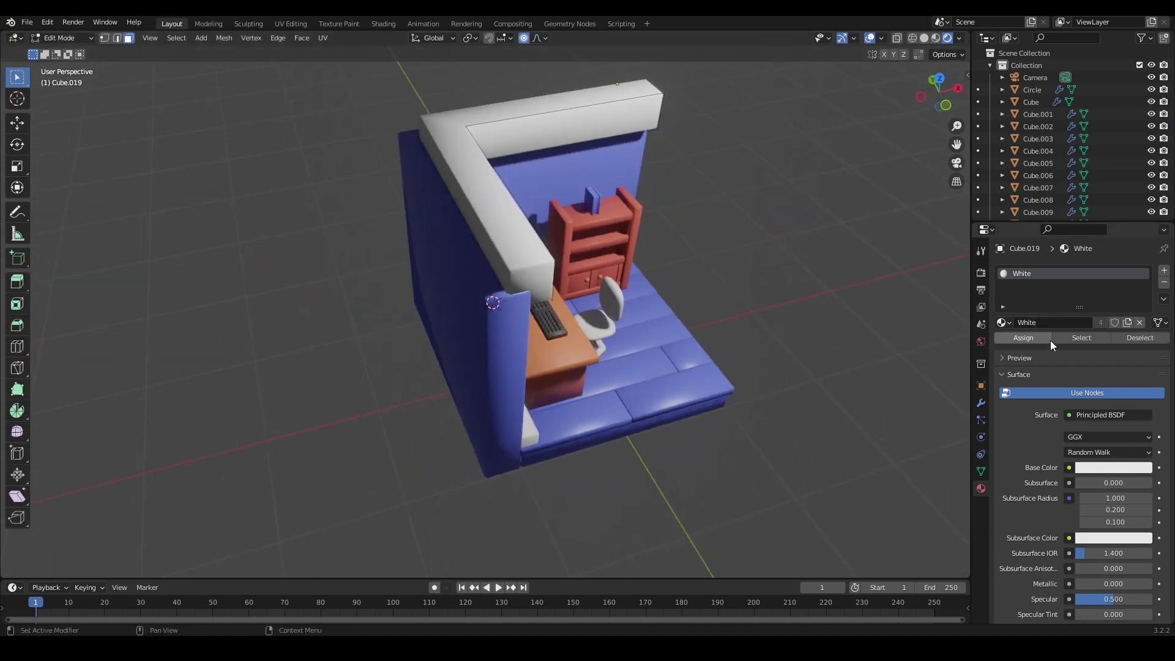
click(981, 405)
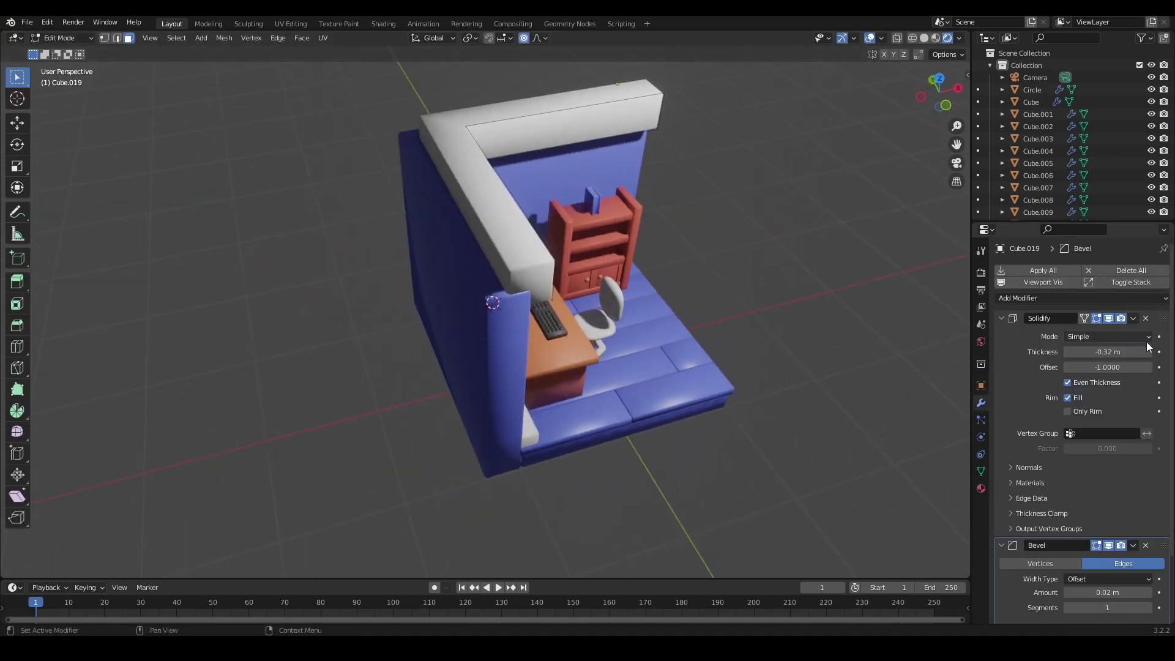
click(1067, 355)
click(1067, 354)
click(1067, 354)
click(1067, 354)
click(1067, 355)
click(1067, 354)
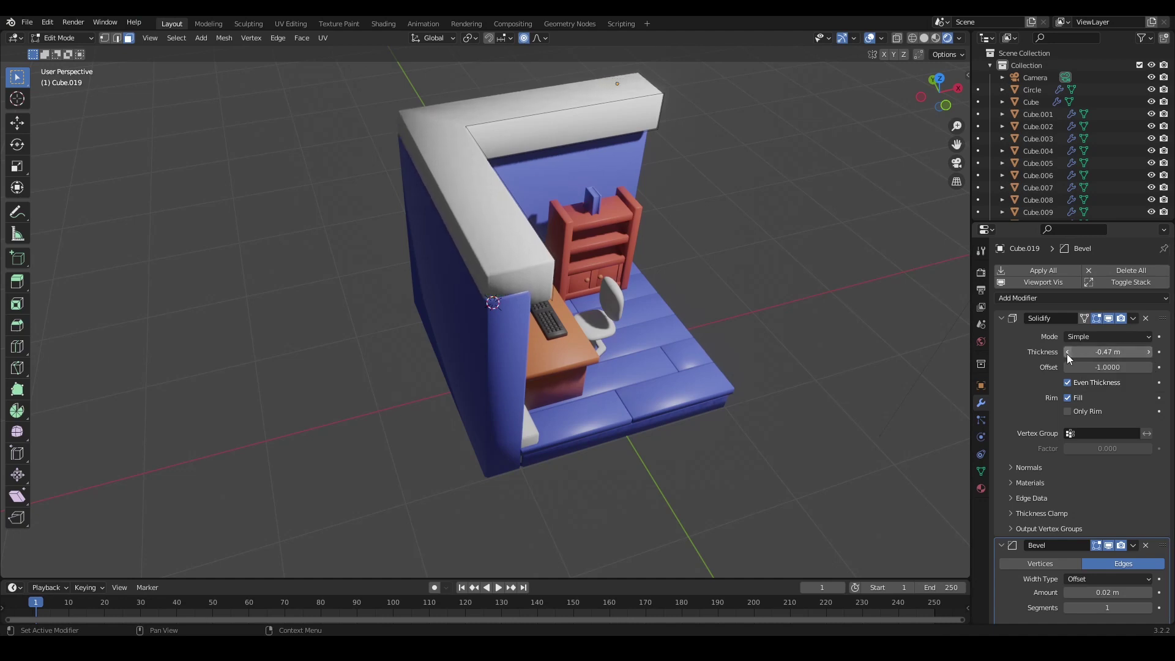
click(1067, 354)
click(1067, 354)
click(1067, 354)
key(Tab)
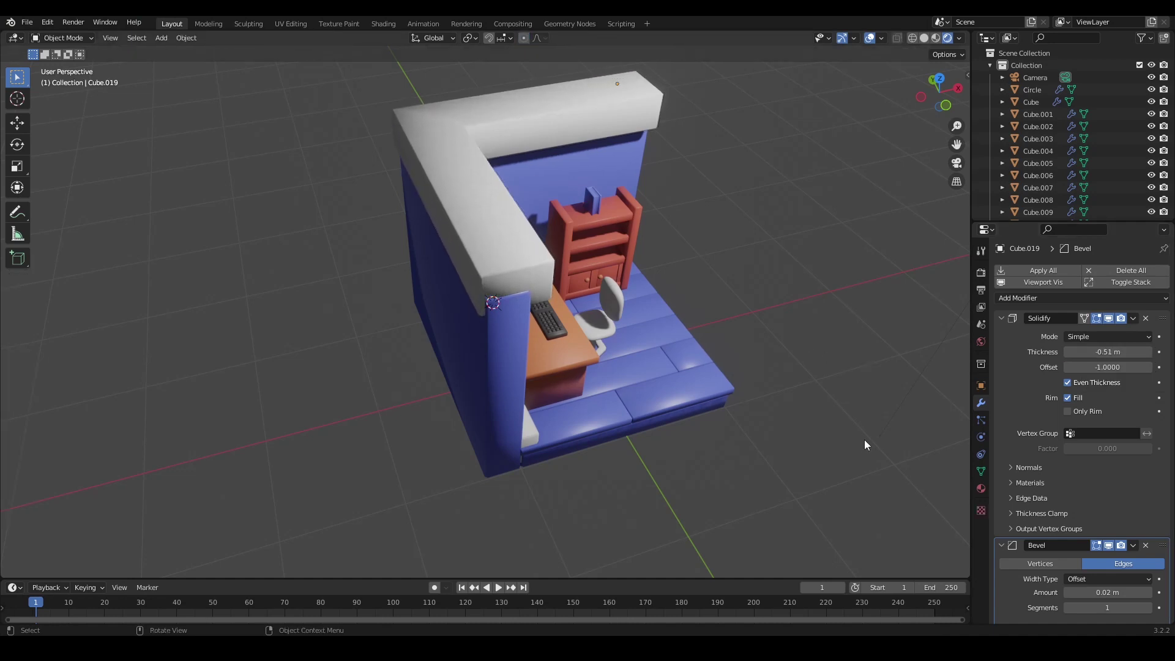
- Extend the bookshelf-side end of the top trim slightly outward along X
middle_drag(864, 439, 736, 400)
scroll(765, 348, up, 4)
key(Tab)
click(726, 194)
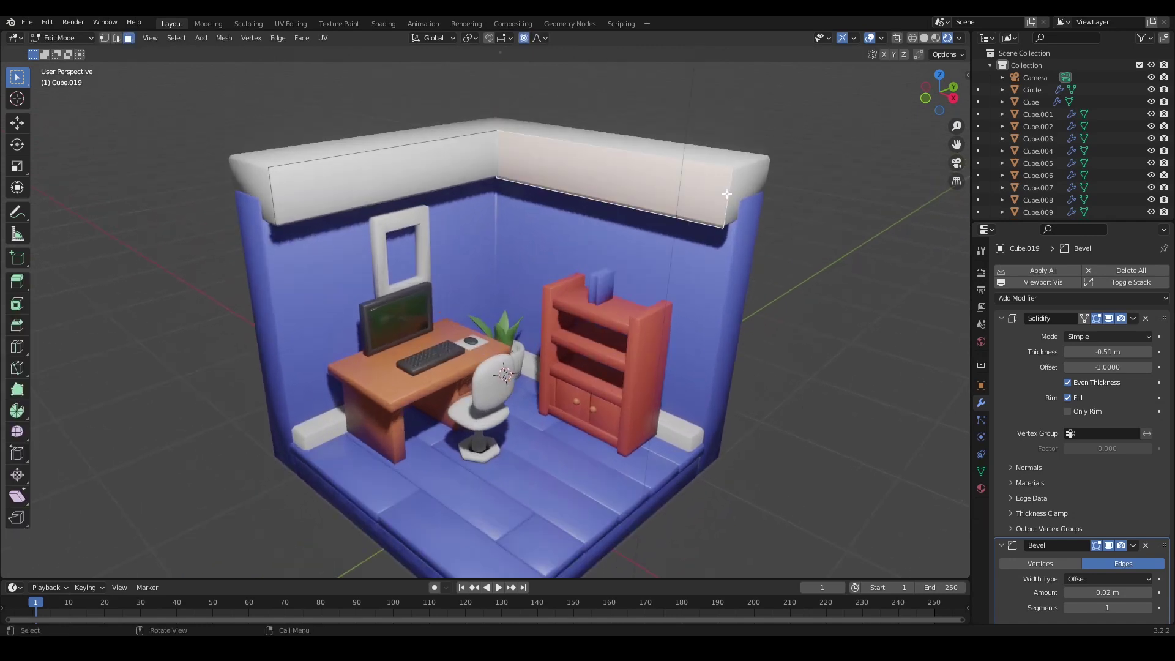
key(g)
key(x)
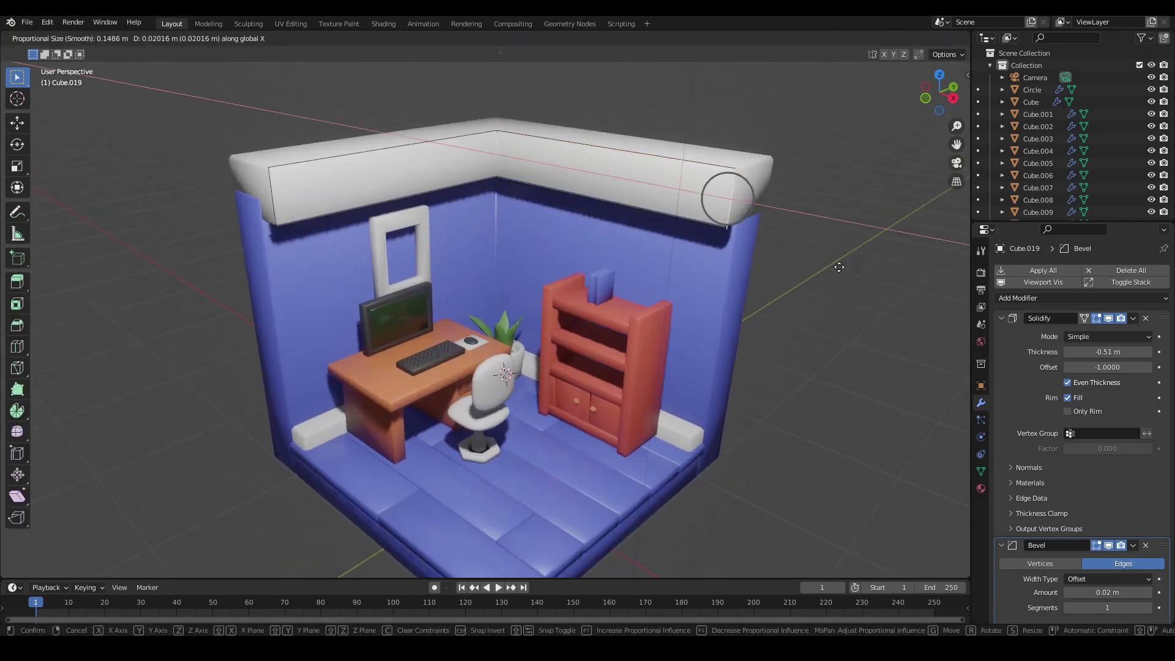
click(847, 323)
key(Tab)
- Extend the desk-side end of the top trim slightly outward along Y
key(Tab)
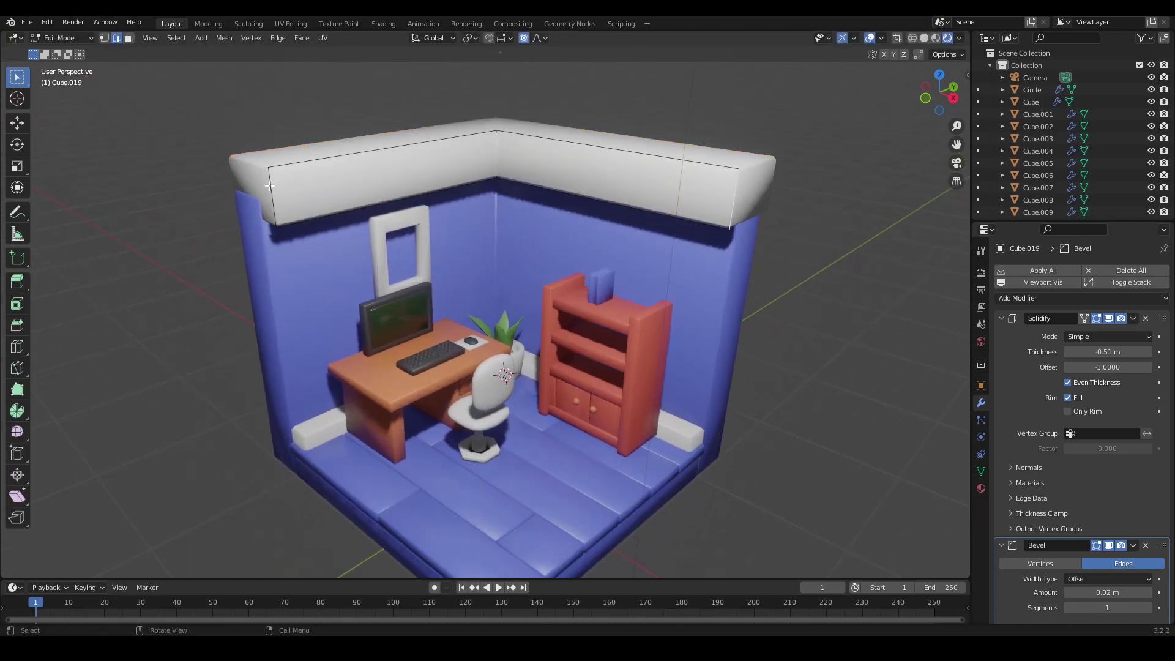
key(g)
key(y)
click(294, 198)
key(Tab)
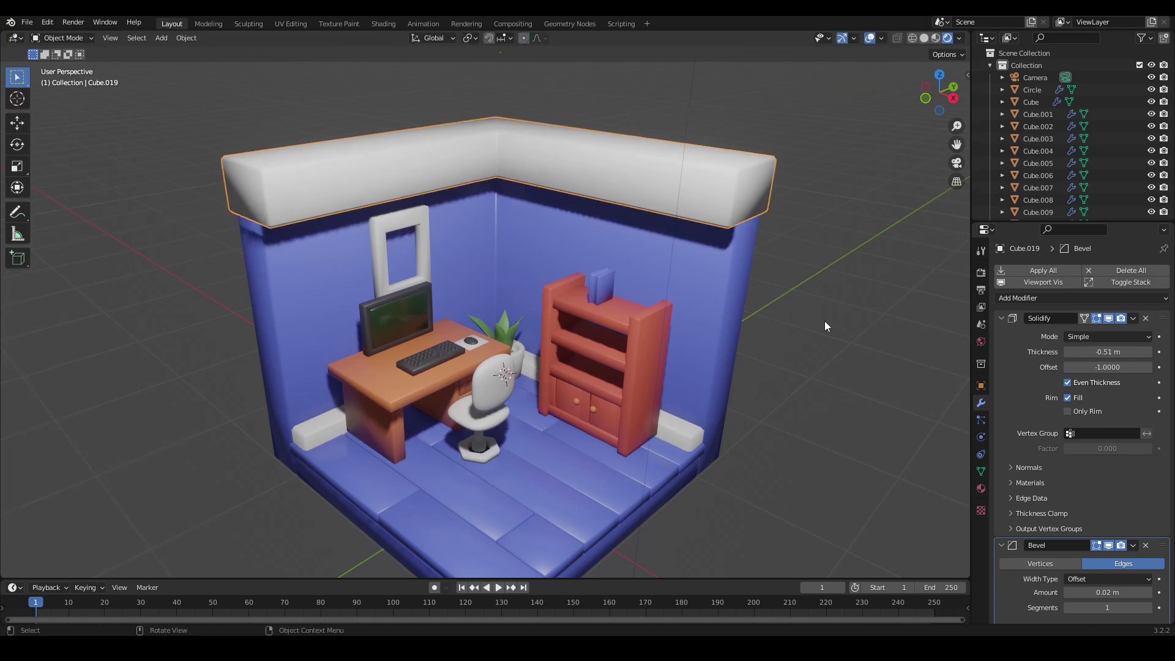
click(823, 323)
scroll(758, 348, down, 2)
scroll(756, 348, up, 3)
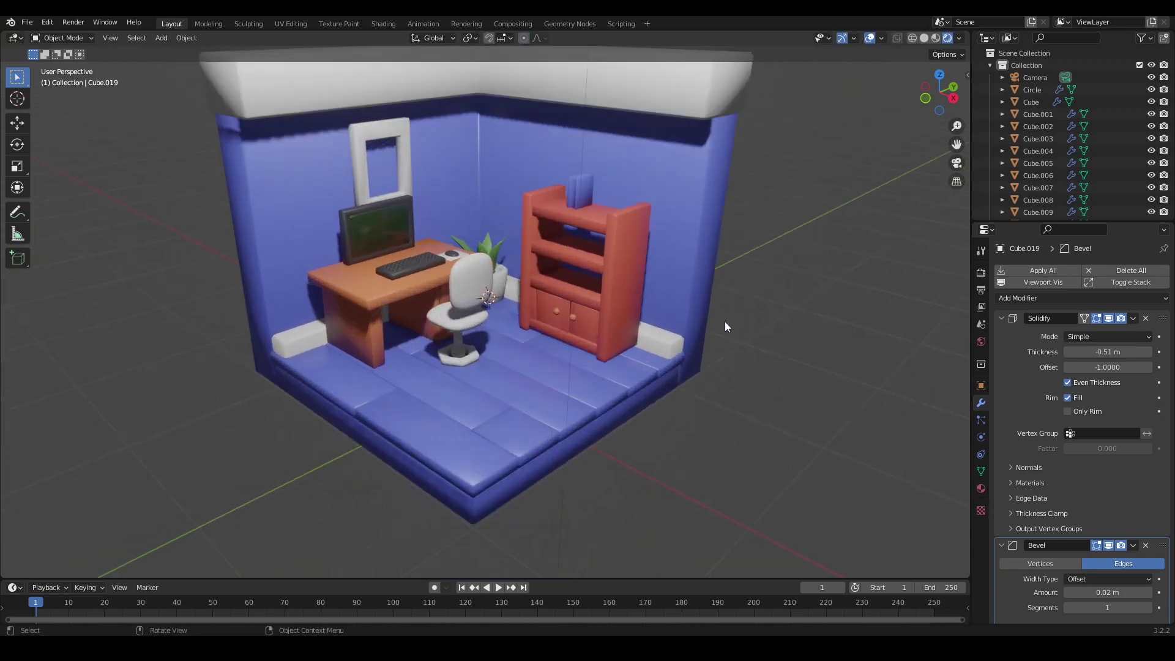
- Extend the bookshelf-side end of the baseboard outward along X past the wall's edge
click(679, 350)
key(Tab)
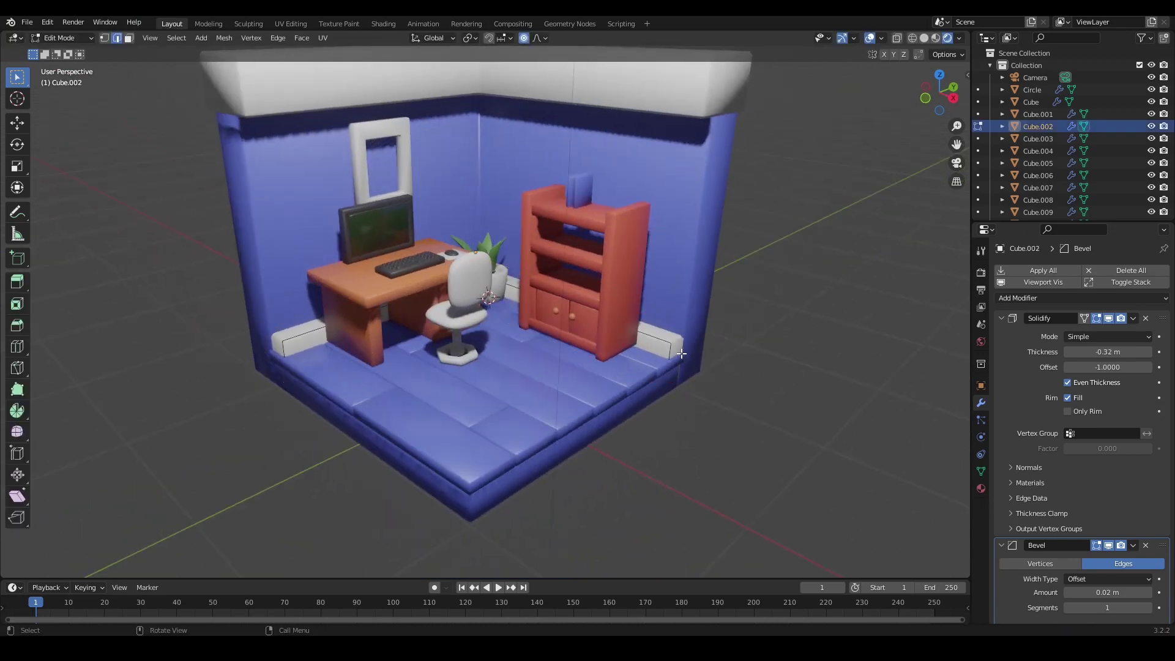
key(g)
key(x)
click(766, 359)
key(Tab)
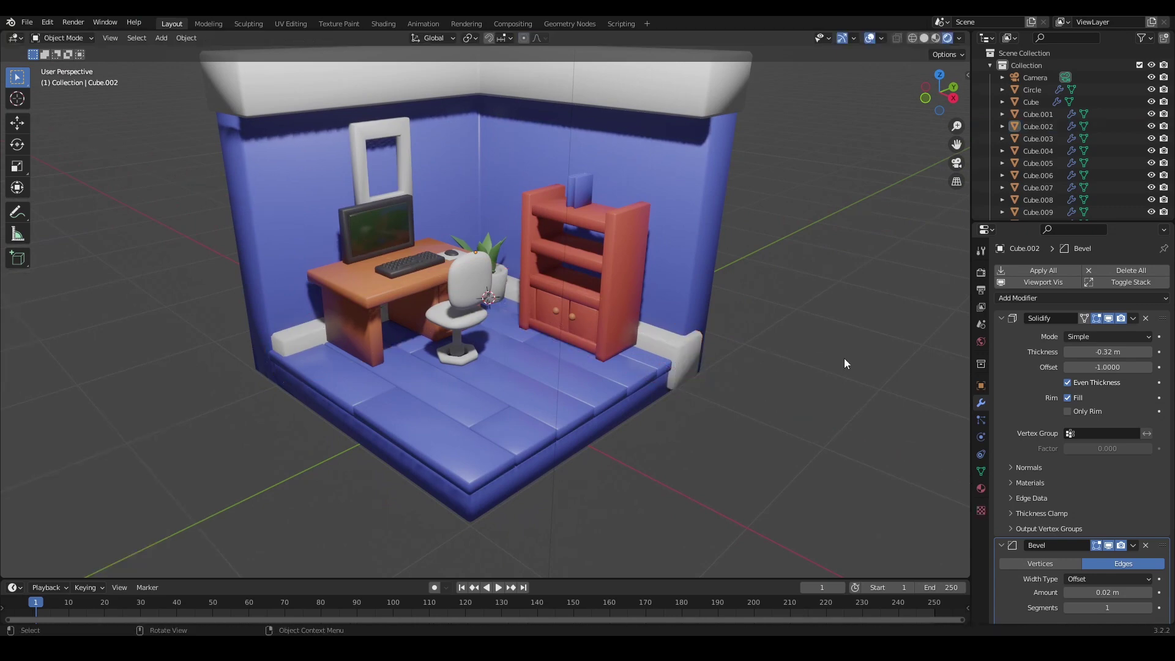
- Extend the desk-side end of the baseboard outward along Y and increase the baseboard's Solidify thickness
click(277, 351)
key(Tab)
key(g)
key(y)
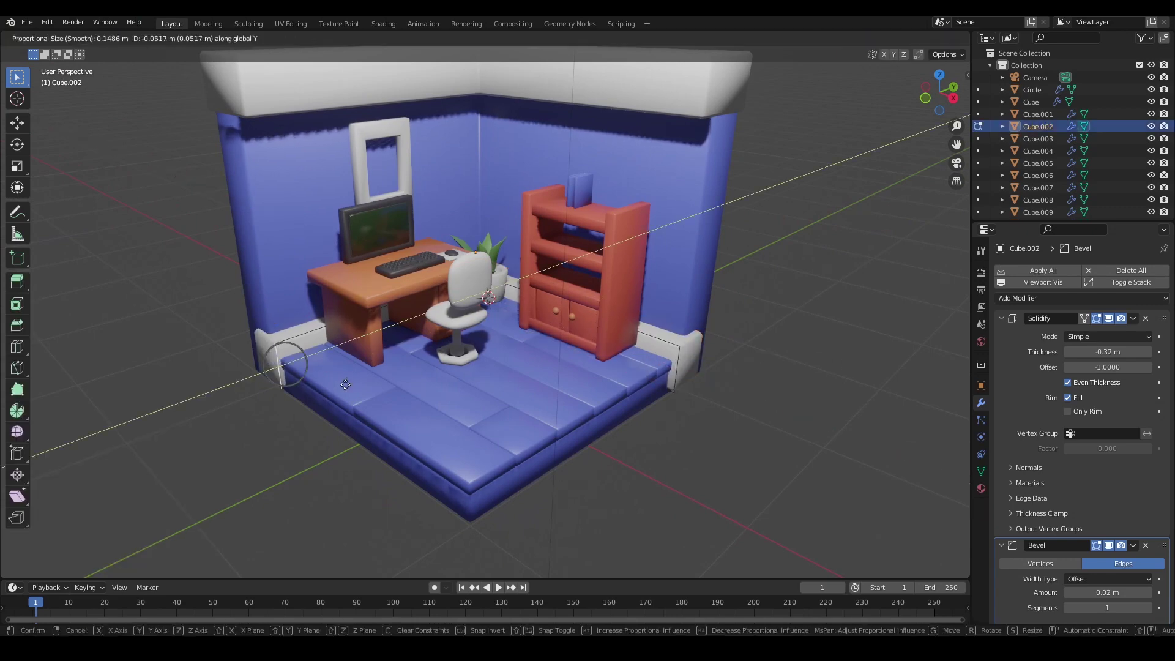
click(677, 400)
key(Tab)
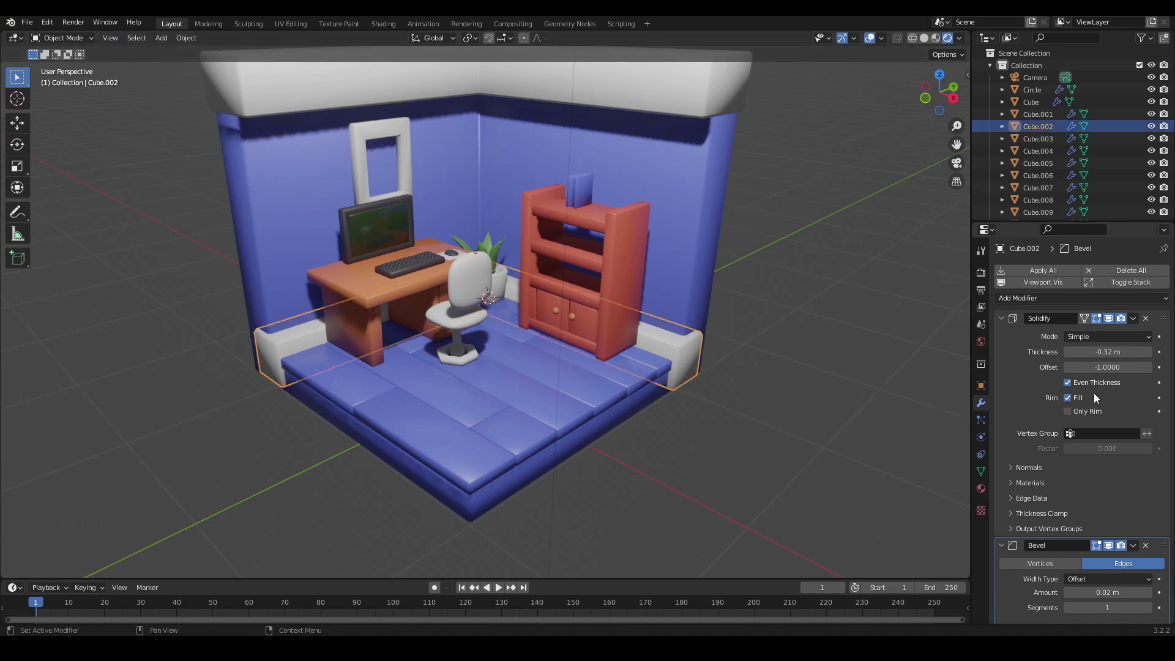
drag(1075, 351, 1069, 357)
click(769, 440)
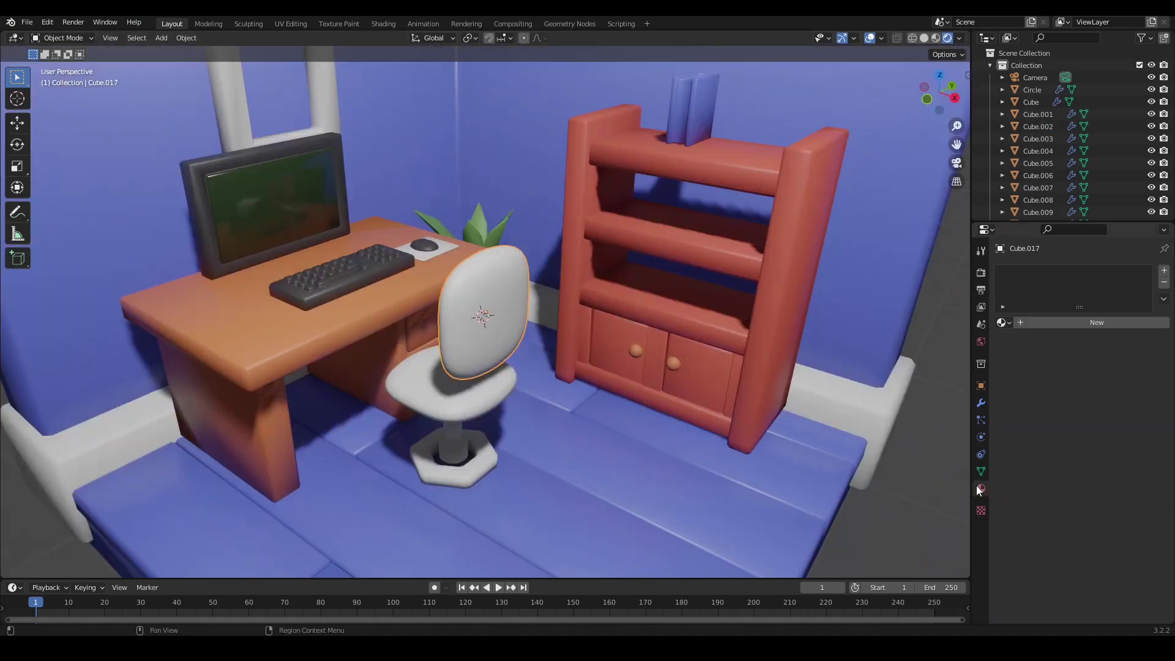
- Assign the Computer material to the office chair's backrest, seat and base
click(1003, 323)
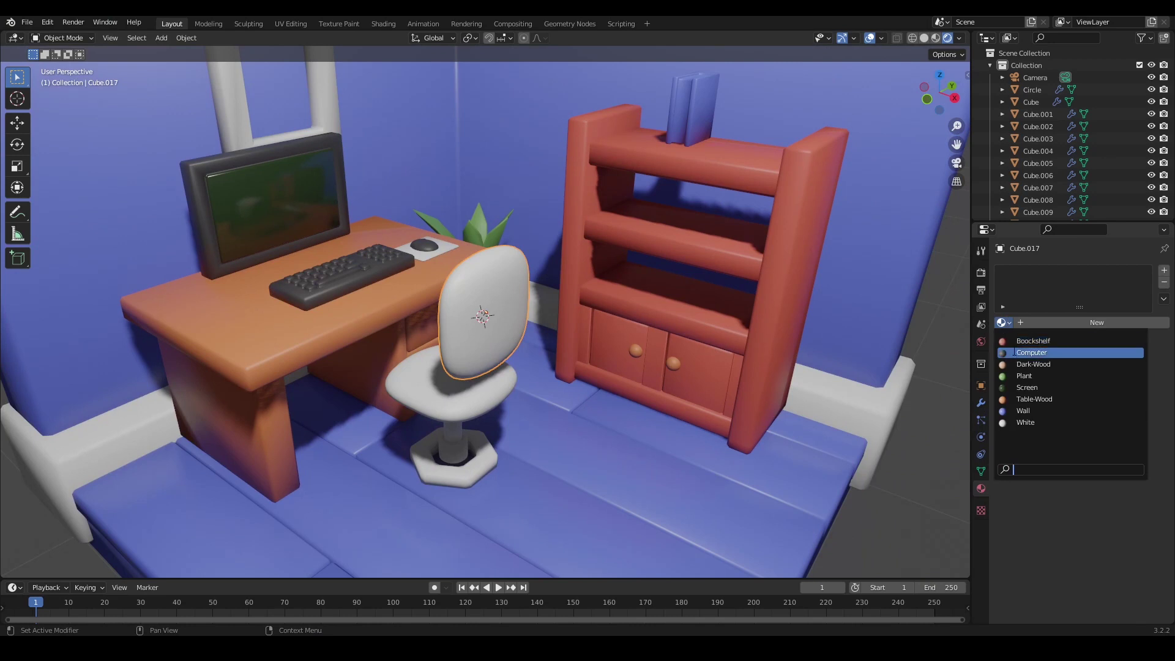
click(1014, 353)
click(496, 401)
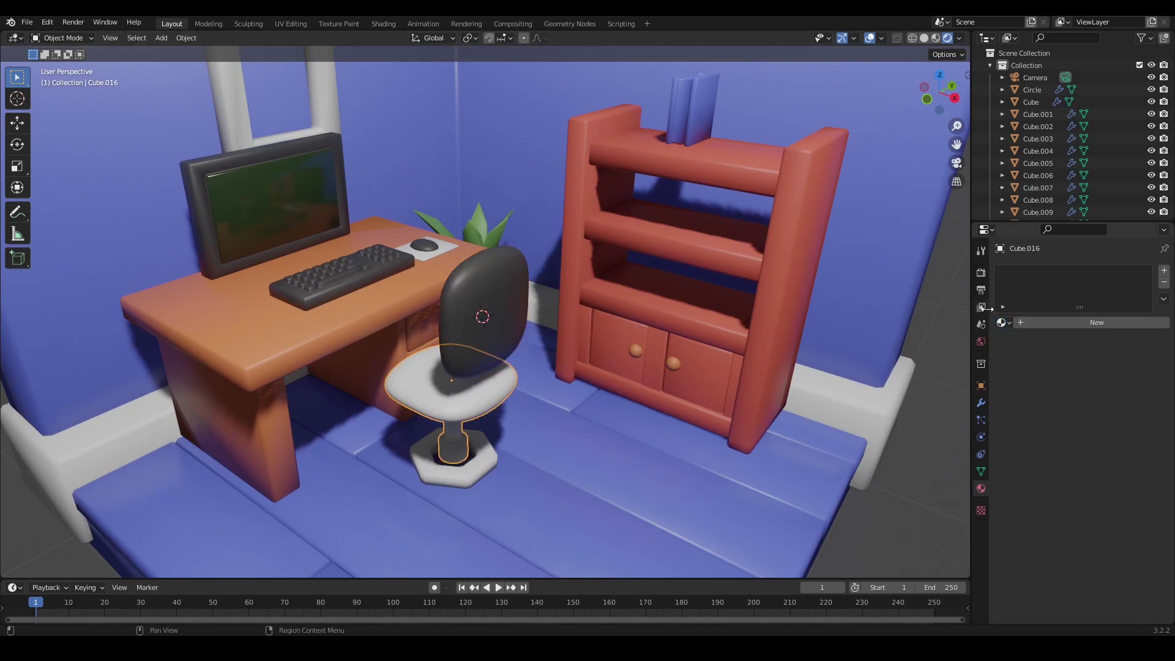
click(1004, 322)
click(1014, 352)
middle_drag(612, 440, 659, 451)
click(465, 435)
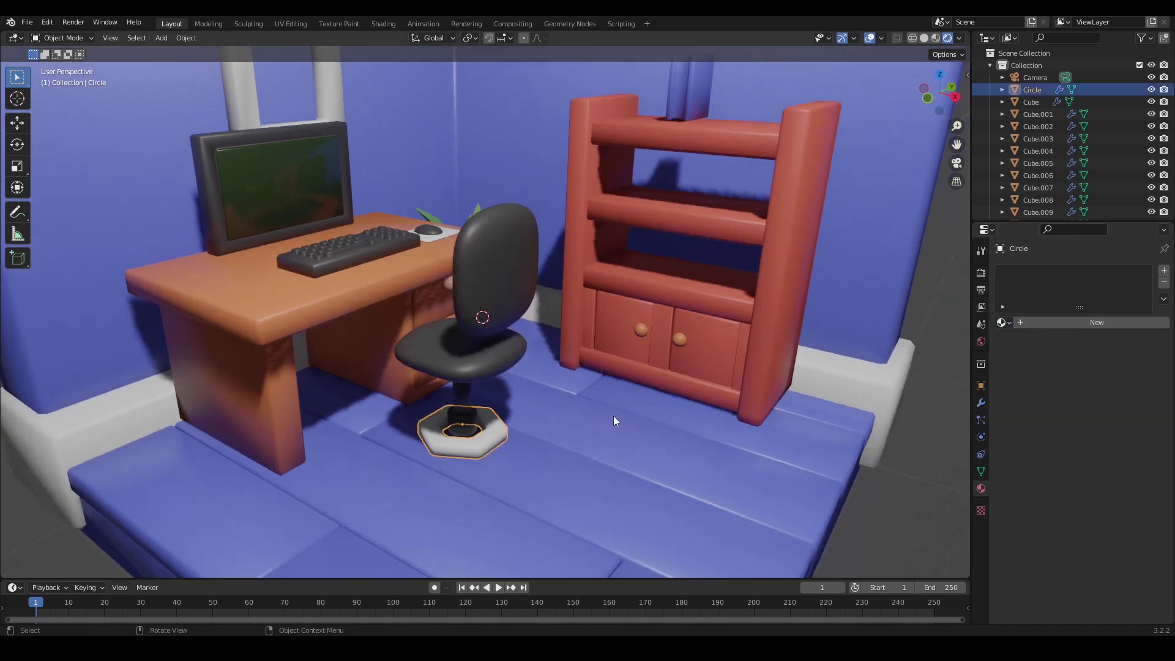
click(1004, 322)
click(1014, 352)
scroll(516, 372, down, 4)
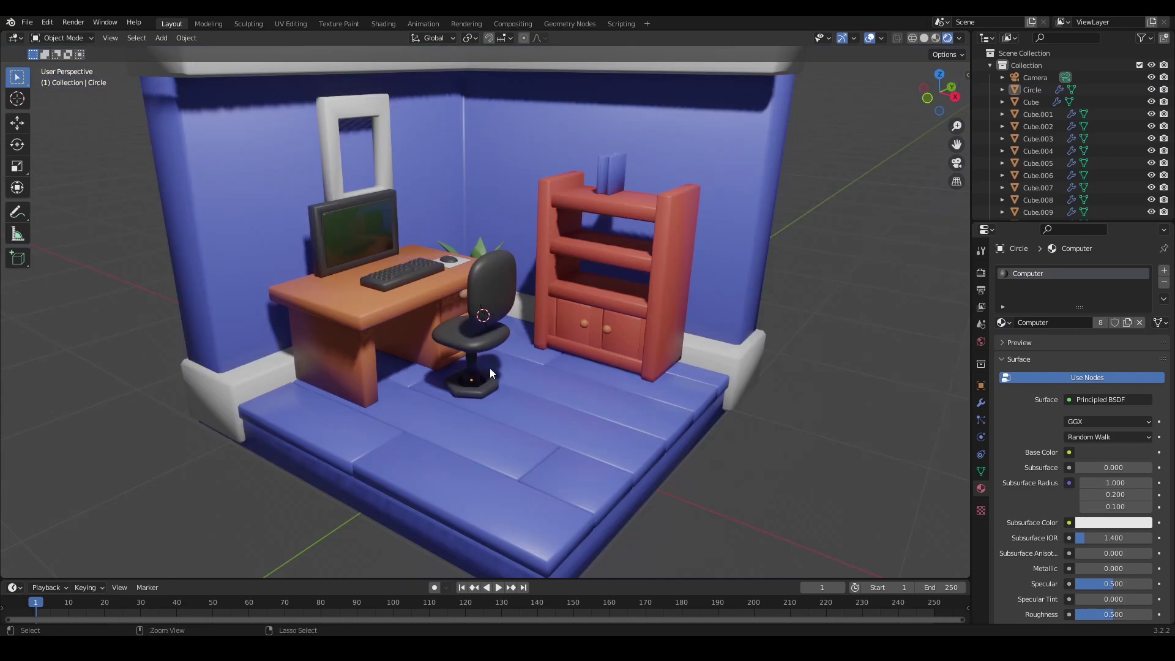
- Add a second material slot to the chair seat object and assign it to the faces of the chair's central post
scroll(514, 373, up, 6)
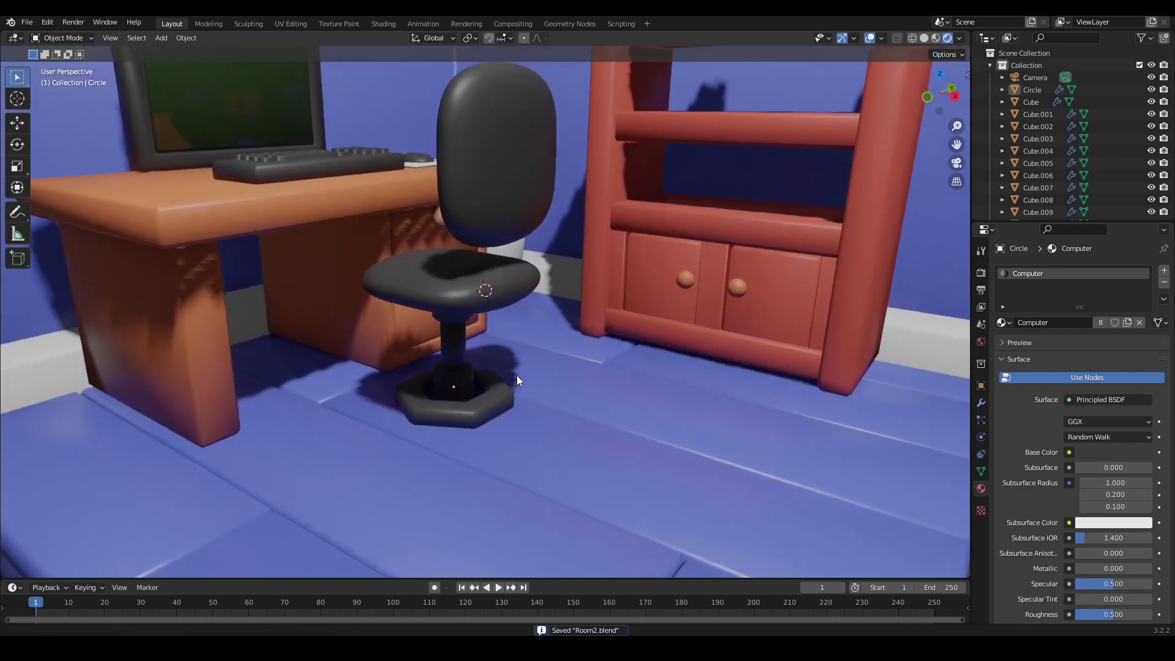
click(453, 348)
key(Tab)
key(3)
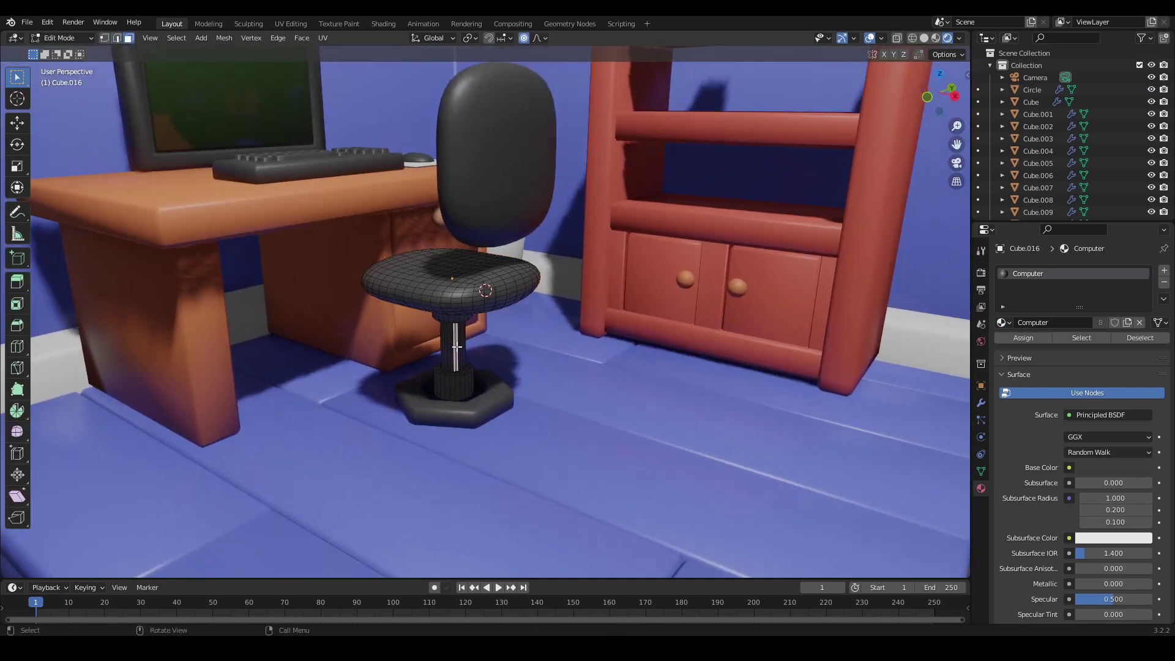
click(456, 347)
key(ctrl+l)
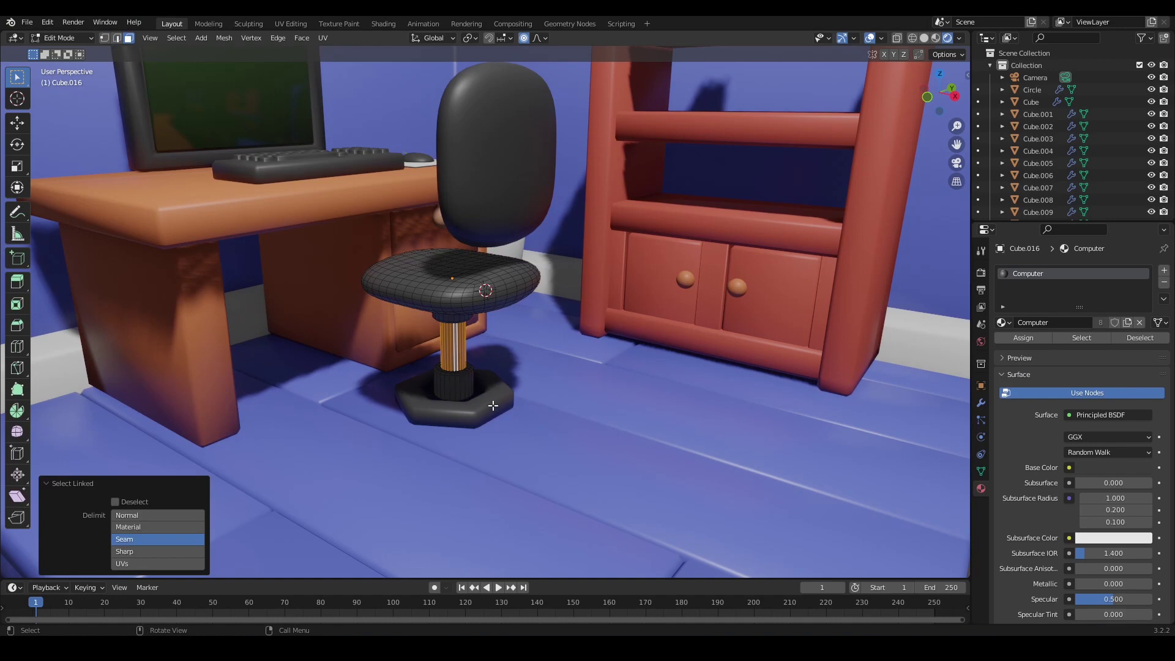
click(1164, 270)
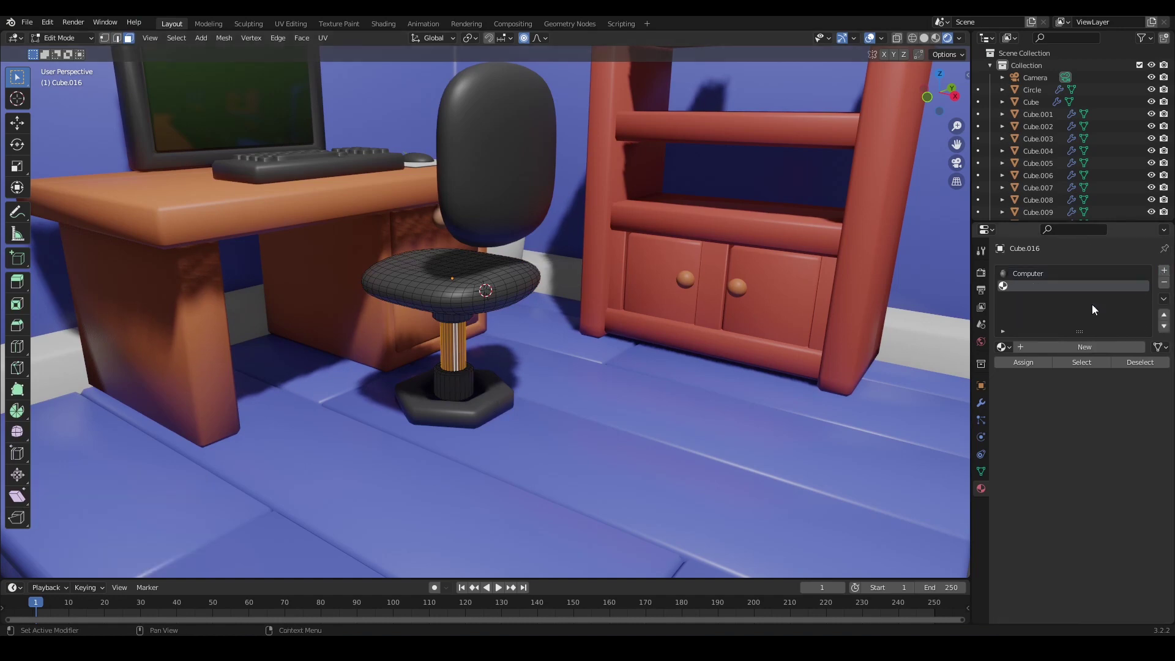
click(1016, 362)
key(Tab)
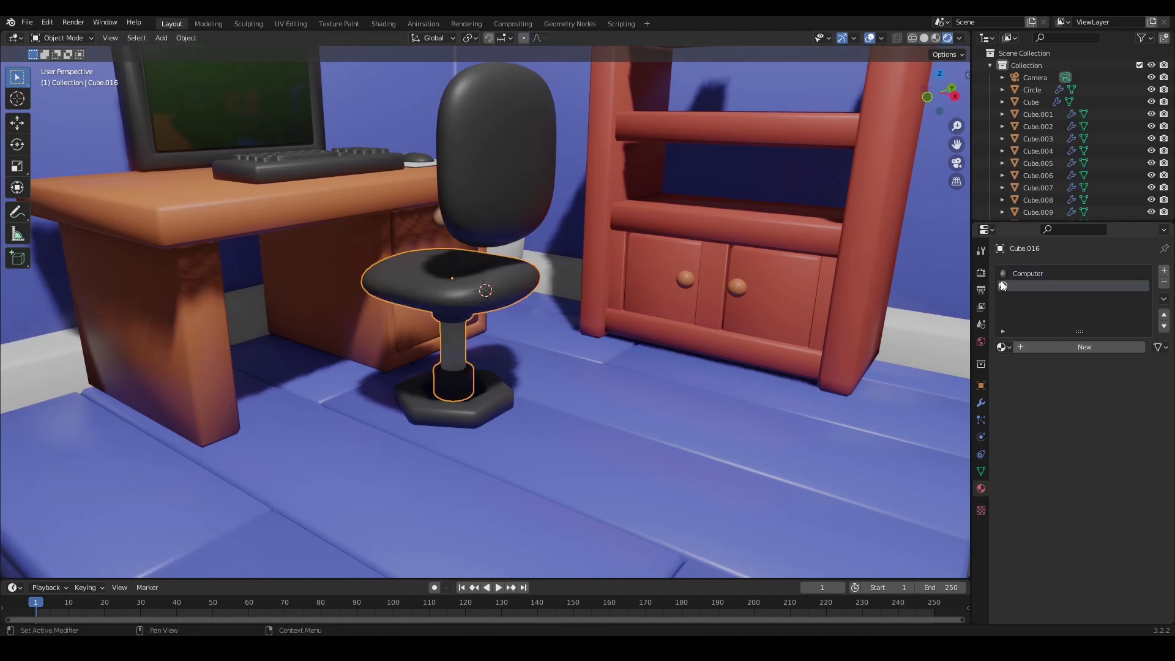
- Create a new material for the chair's post with a Glossy BSDF surface and a roughness of 0.248
click(1056, 347)
click(1069, 326)
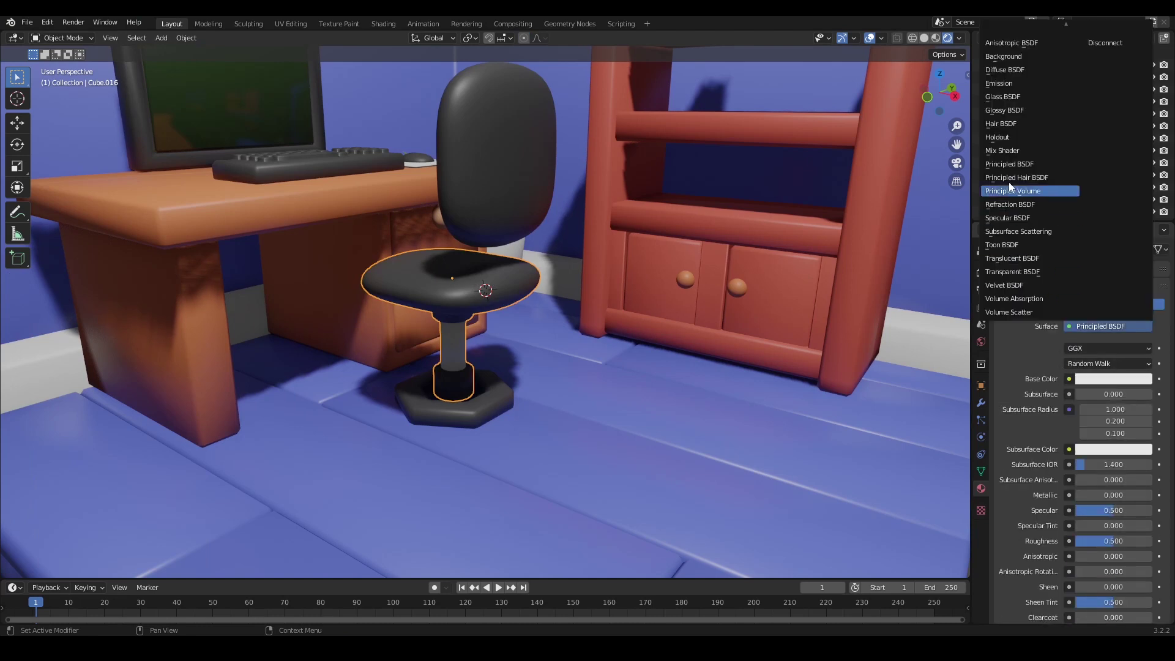
click(1004, 111)
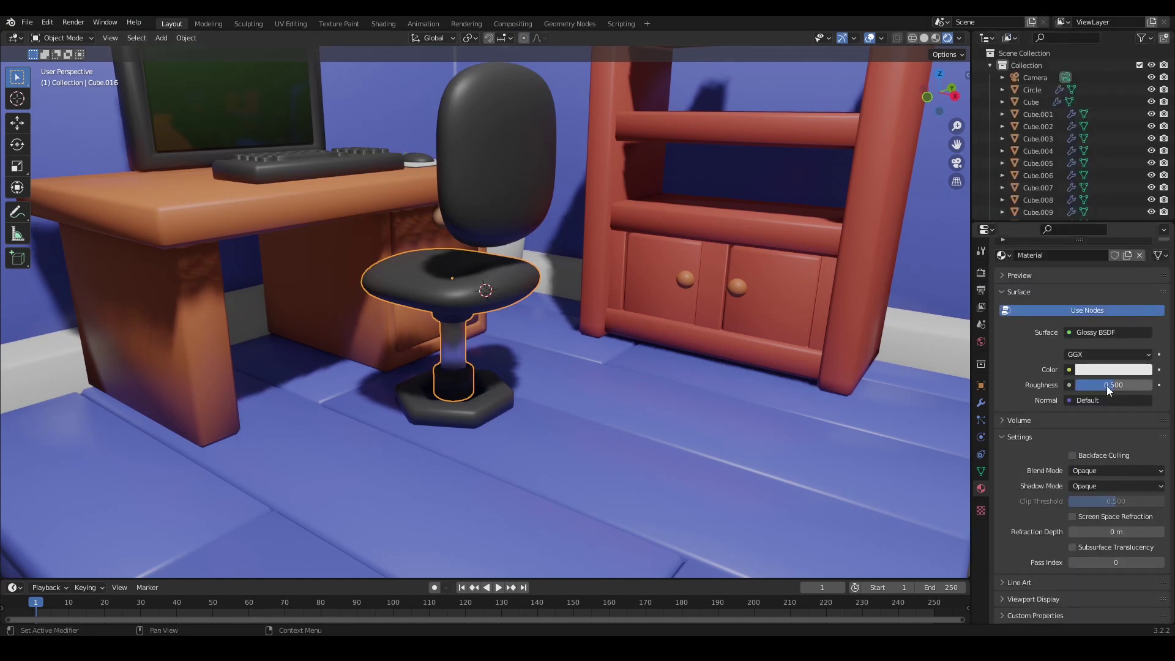
drag(1106, 385, 1085, 385)
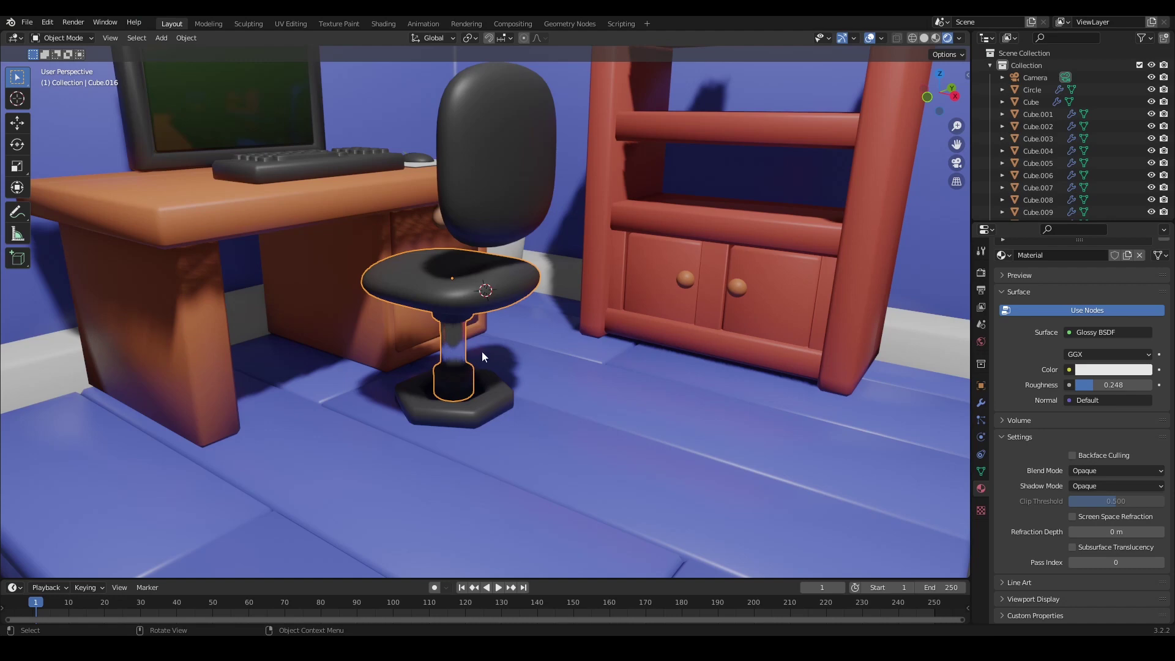
scroll(482, 351, down, 6)
click(735, 376)
scroll(735, 376, up, 3)
middle_drag(715, 328, 703, 338)
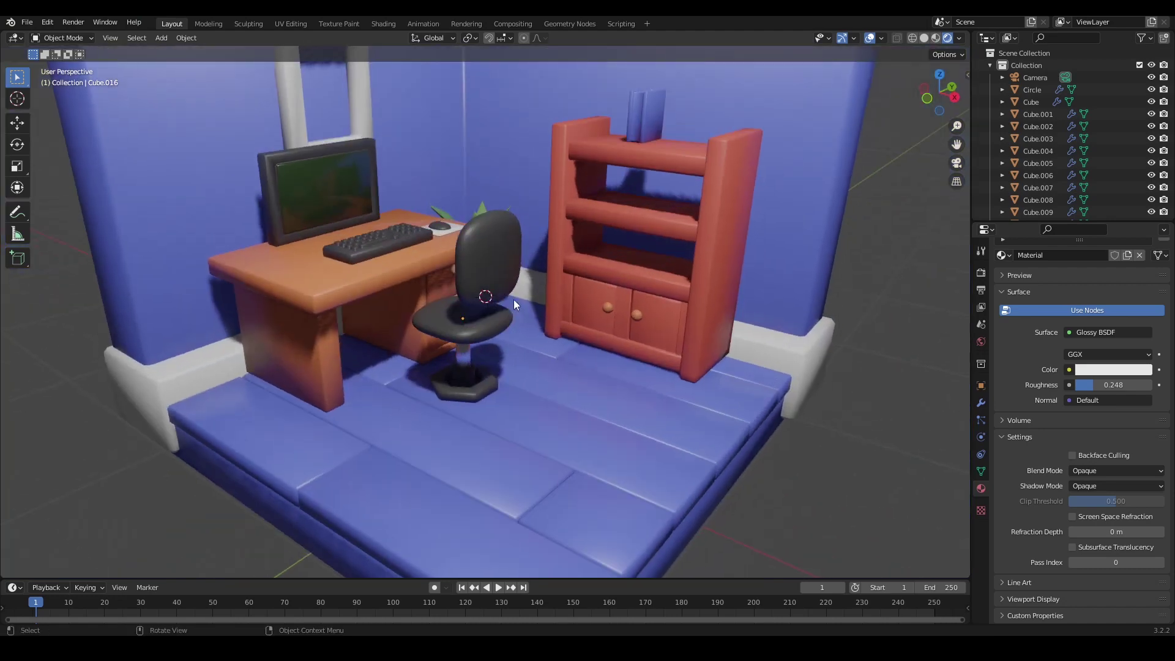
- Replace the Wall material on the books with the new glossy material, named Chrome, and save the file
click(651, 117)
click(1004, 322)
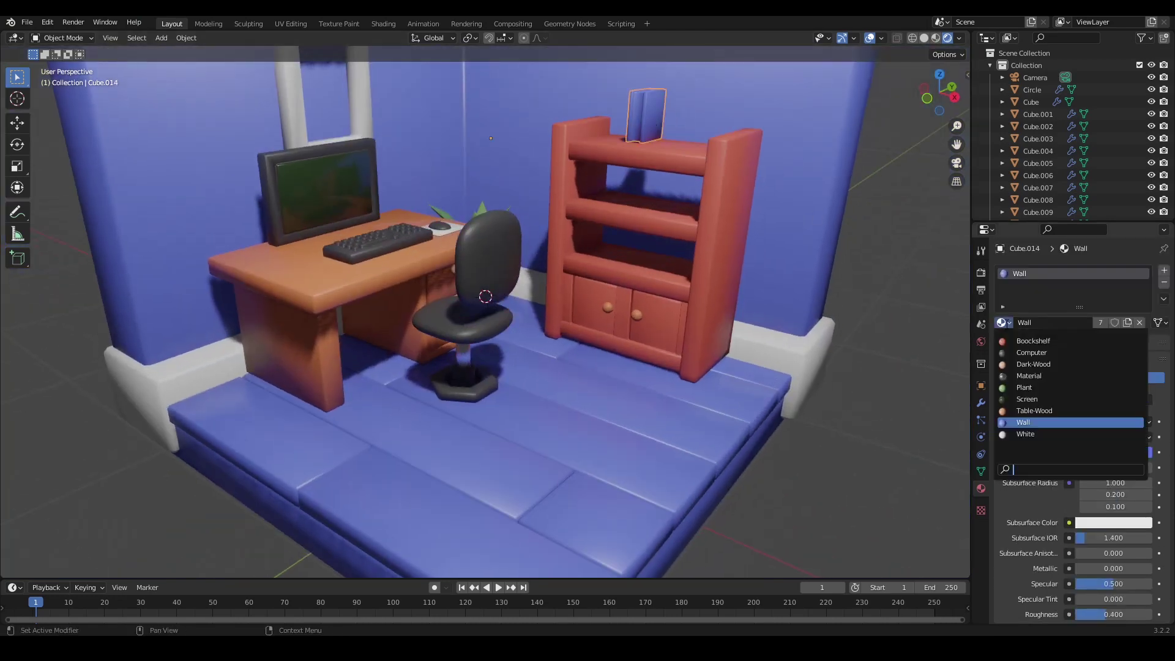
click(1032, 377)
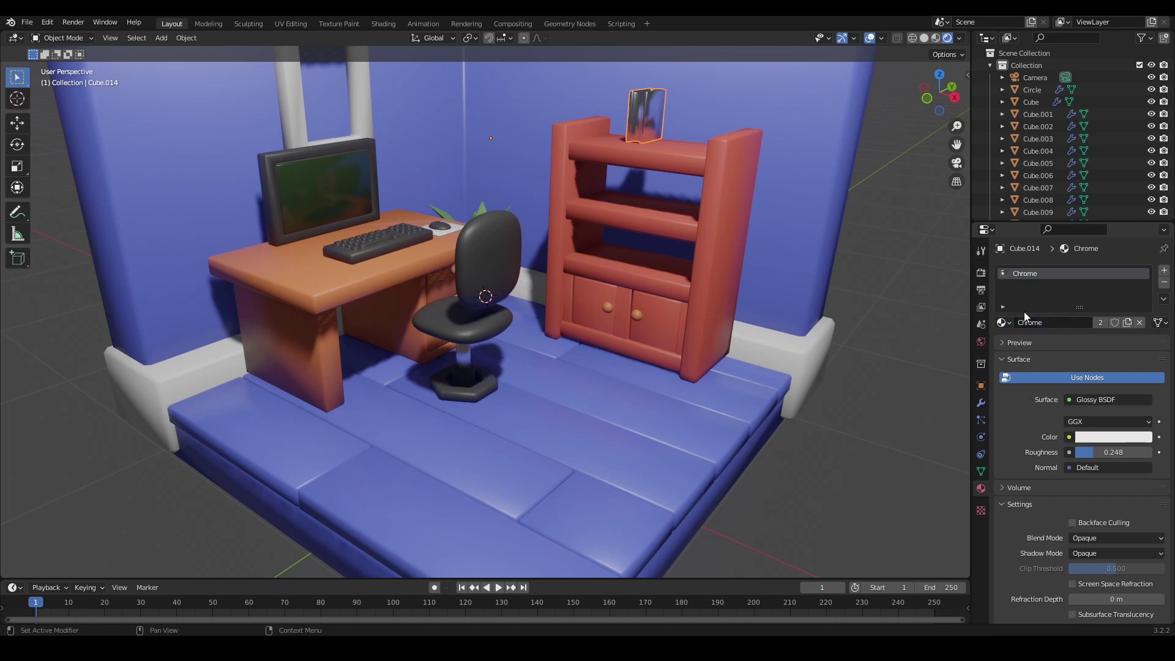
mouse_move(888, 304)
middle_down()
mouse_move(842, 309)
mouse_move(889, 310)
middle_up()
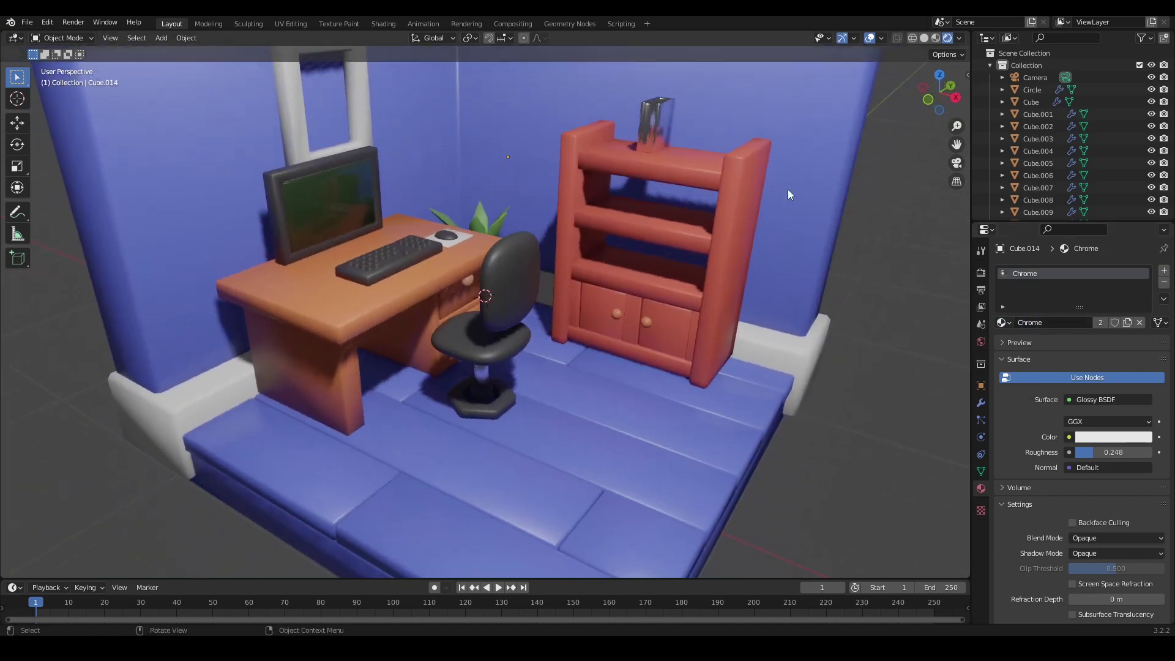
key(ctrl+s)
scroll(575, 278, down, 3)
scroll(596, 255, up, 7)
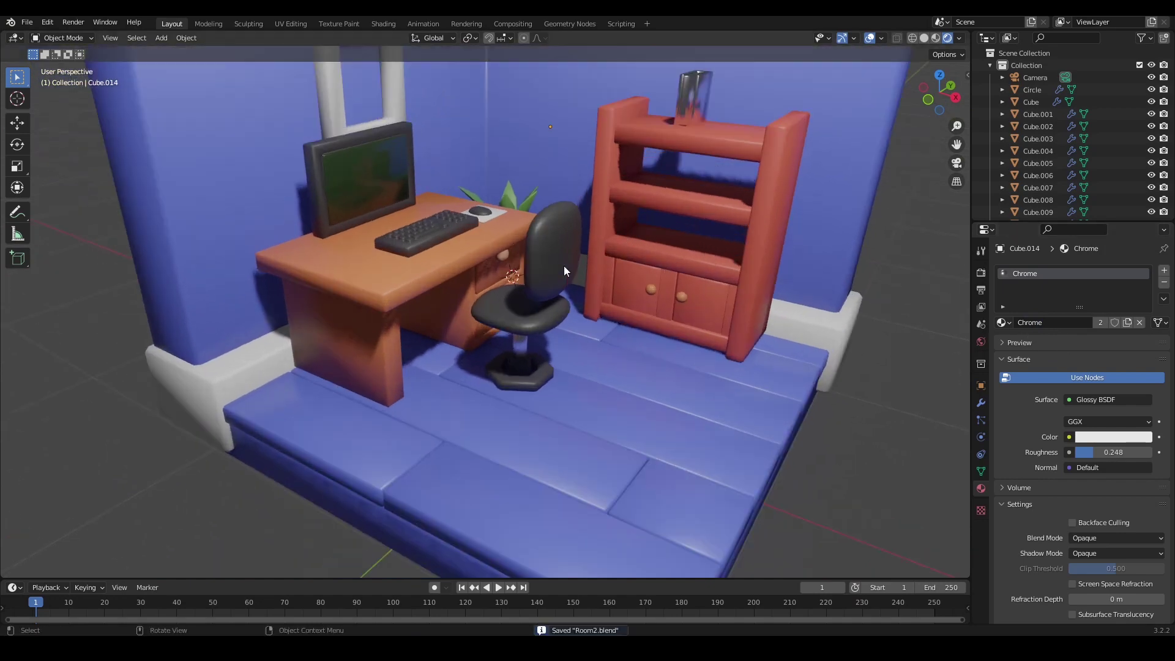
- Add a centred edge loop around the thickness of the office chair's backrest
middle_drag(614, 247, 547, 268)
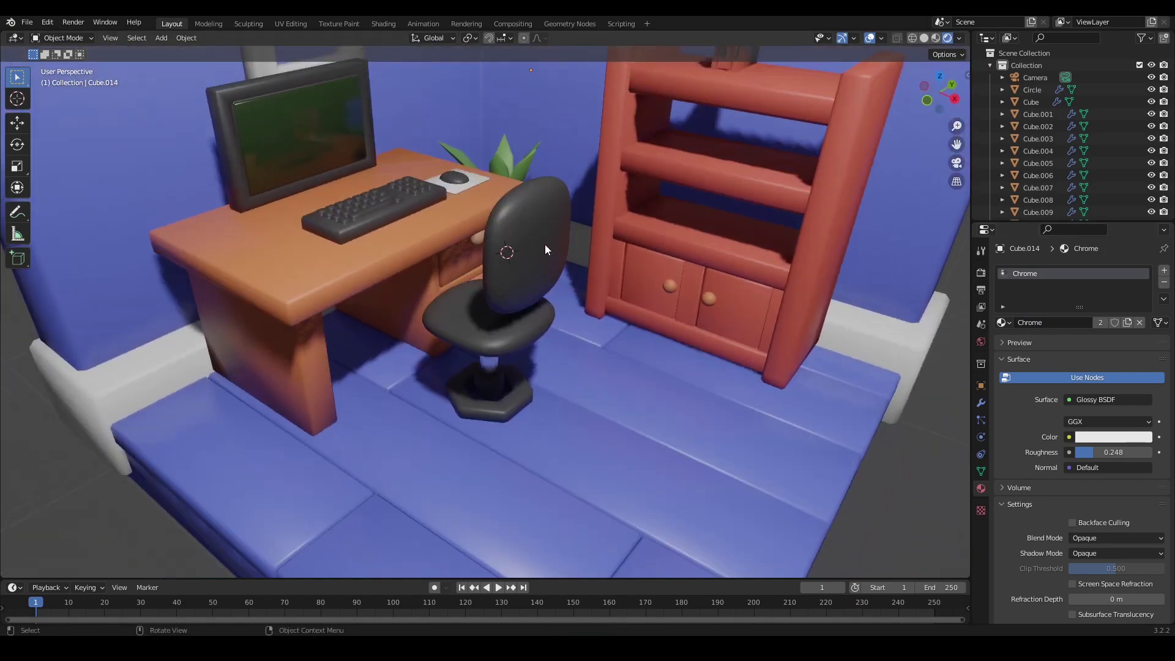
click(531, 270)
key(KP_Decimal)
key(Tab)
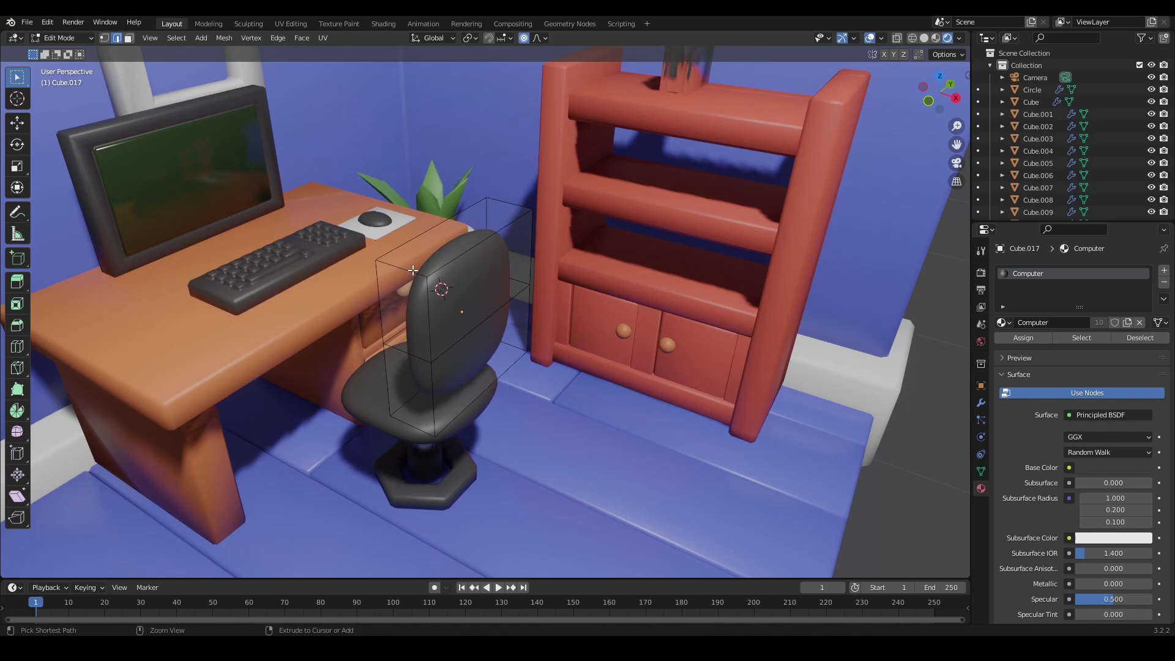
key(ctrl+r)
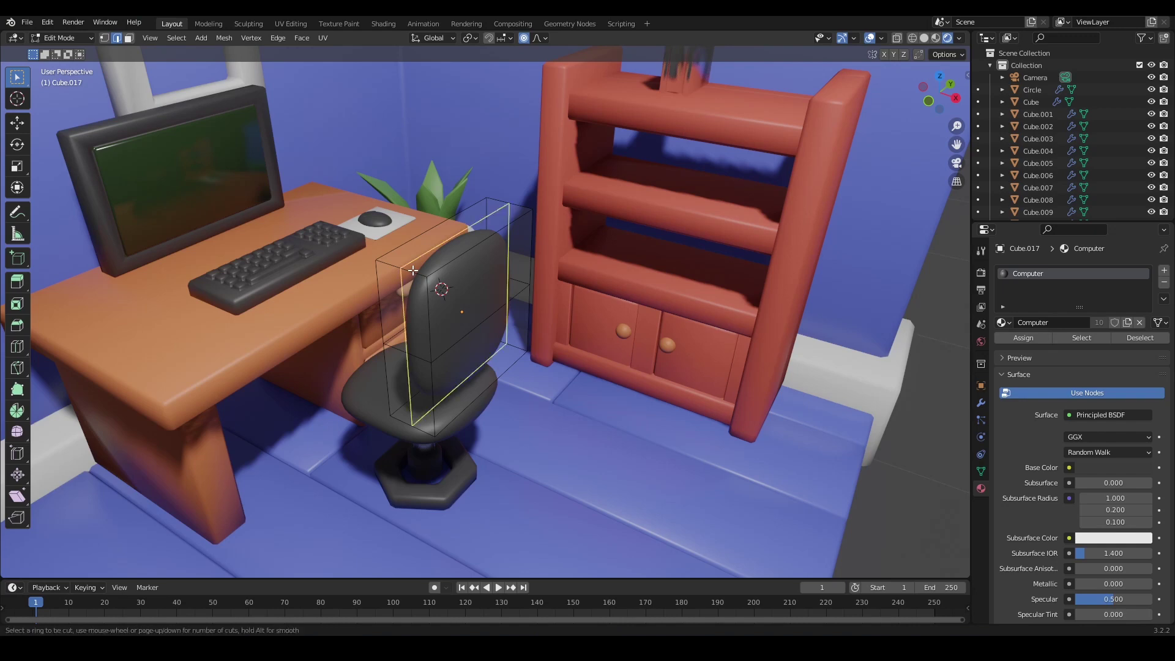
click(413, 270)
right_click(412, 270)
key(Tab)
- Duplicate the backrest's new edge loop in place and separate the copy into its own object
scroll(578, 303, down, 2)
middle_drag(860, 425, 857, 403)
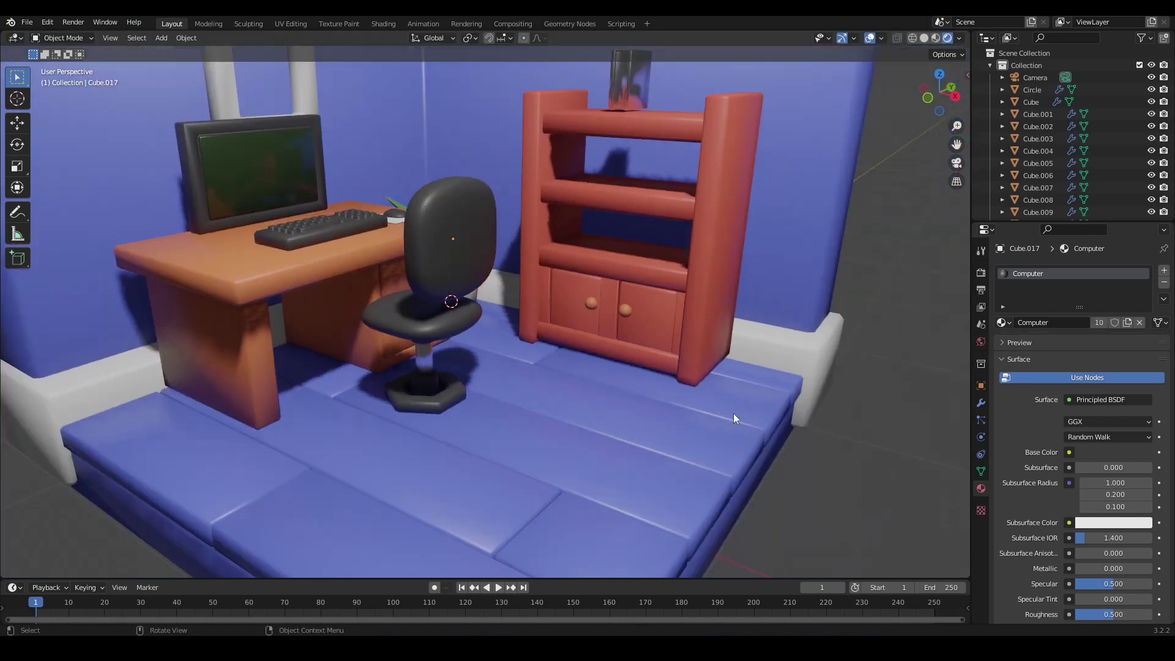
middle_drag(732, 413, 687, 396)
scroll(587, 311, up, 3)
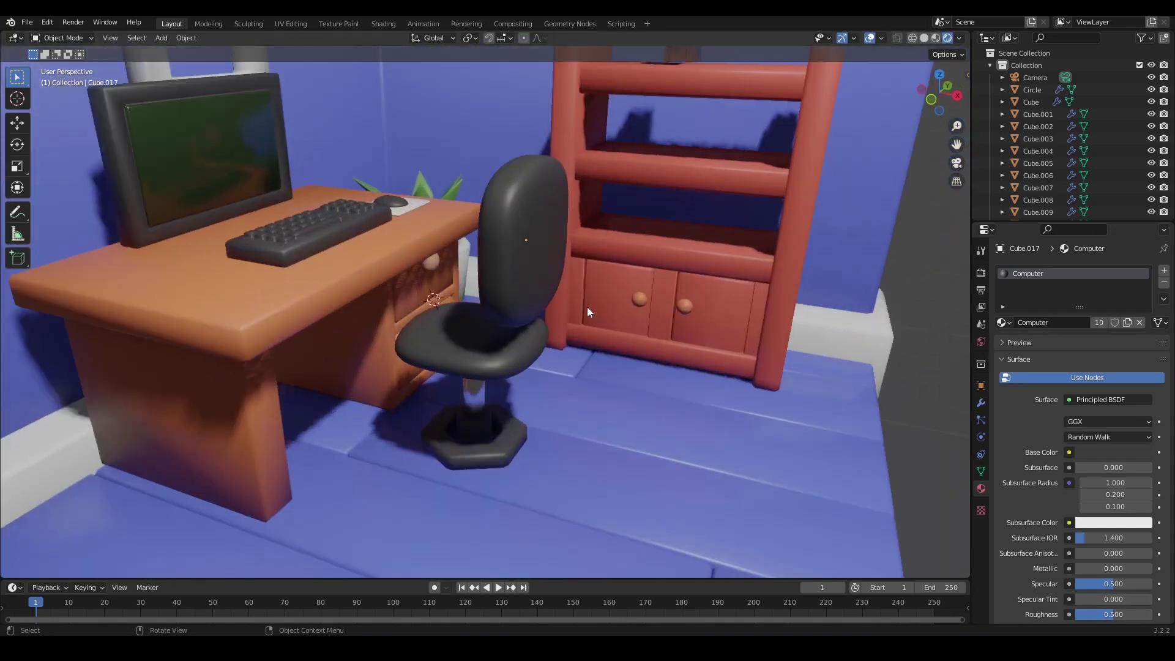
scroll(587, 312, up, 3)
key(Tab)
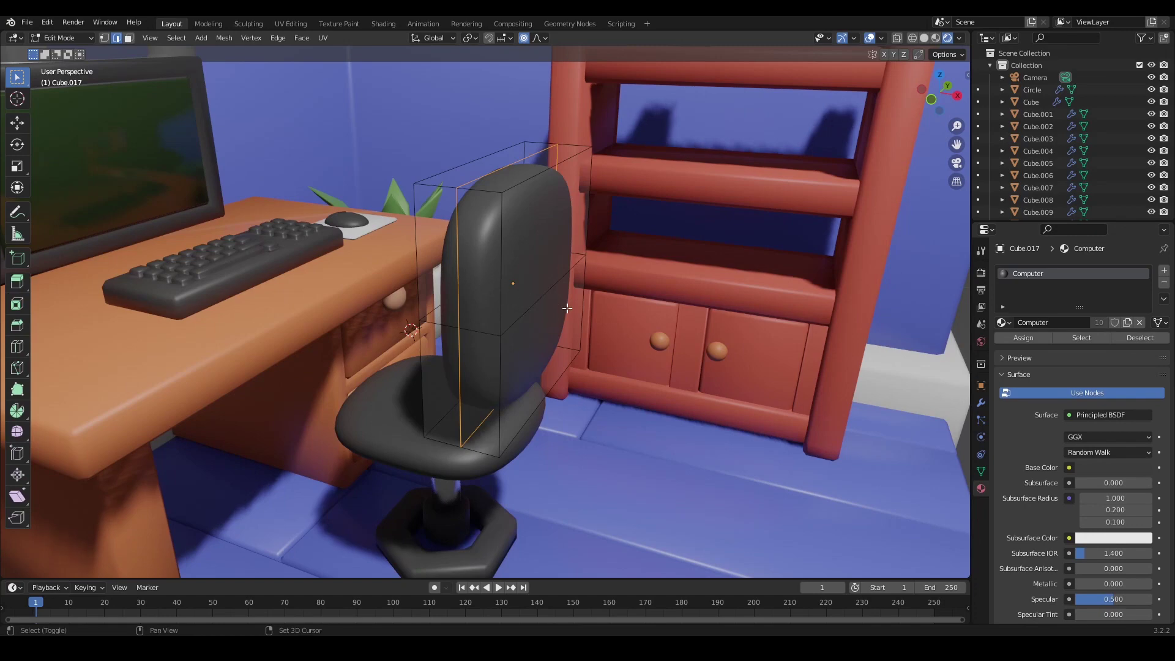
key(shift+d)
key(Escape)
key(p)
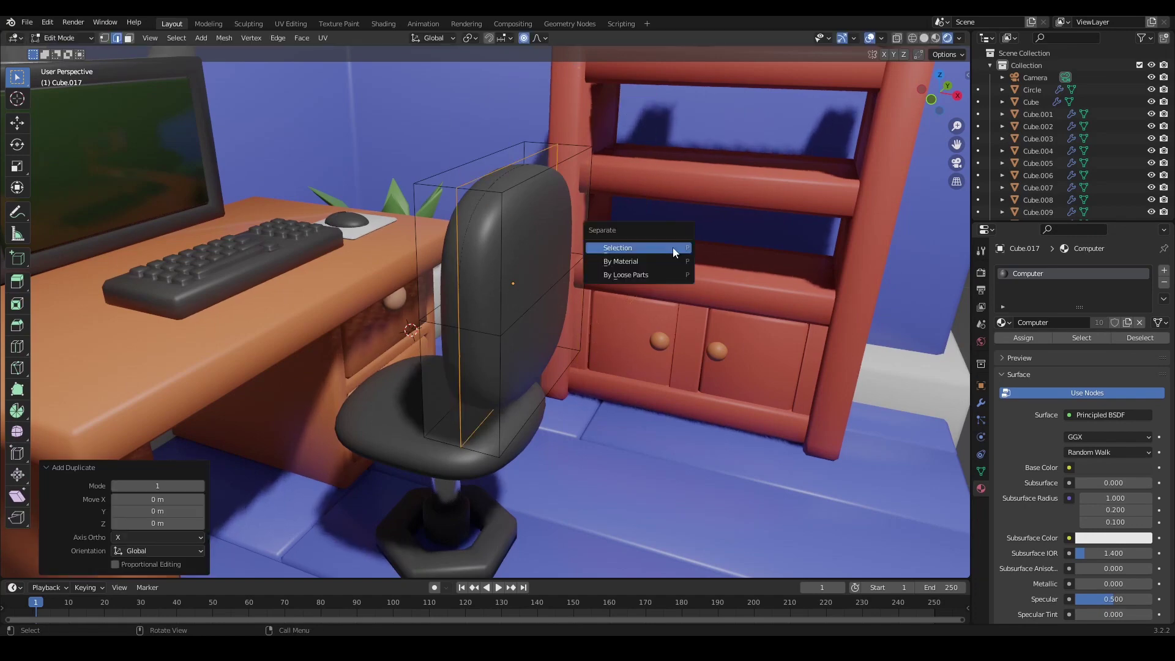
click(673, 247)
key(Tab)
scroll(853, 398, down, 5)
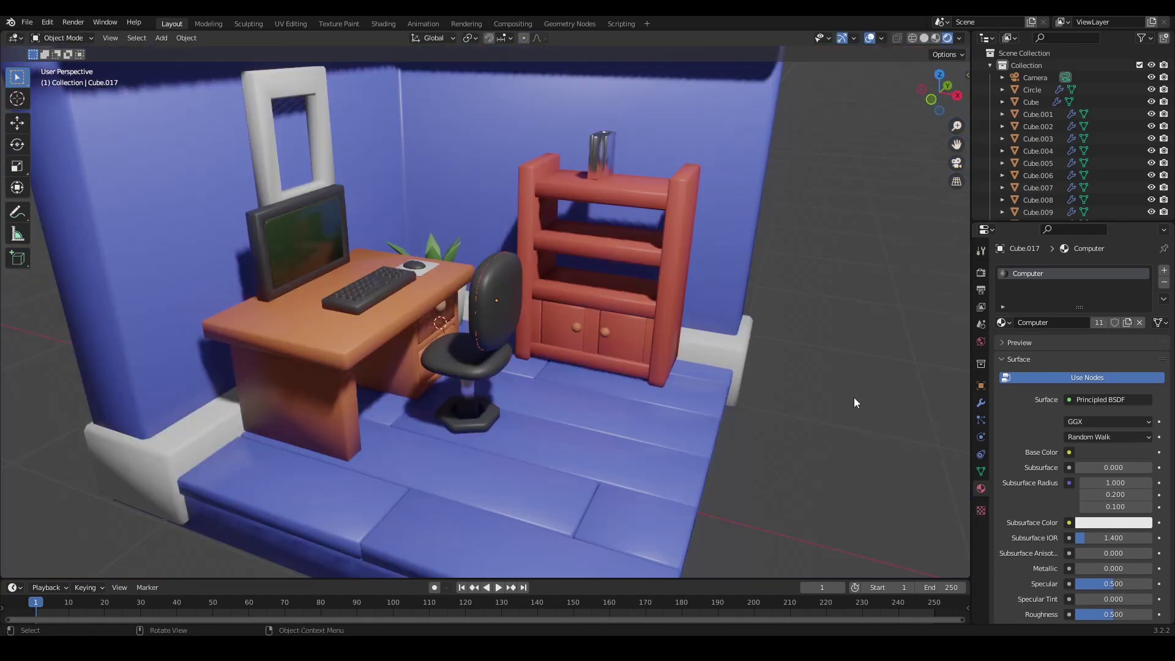
- Convert the separated backrest edge loop from a mesh to a curve
scroll(531, 279, up, 3)
click(479, 270)
click(479, 269)
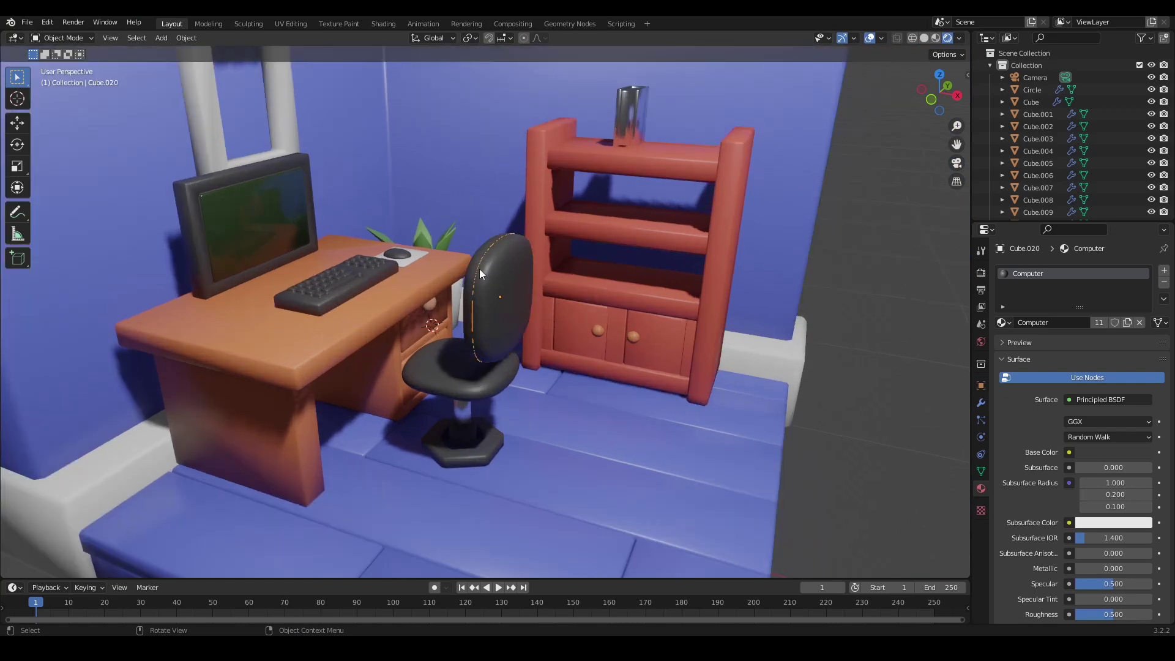
key(g)
key(Escape)
middle_drag(622, 315, 588, 303)
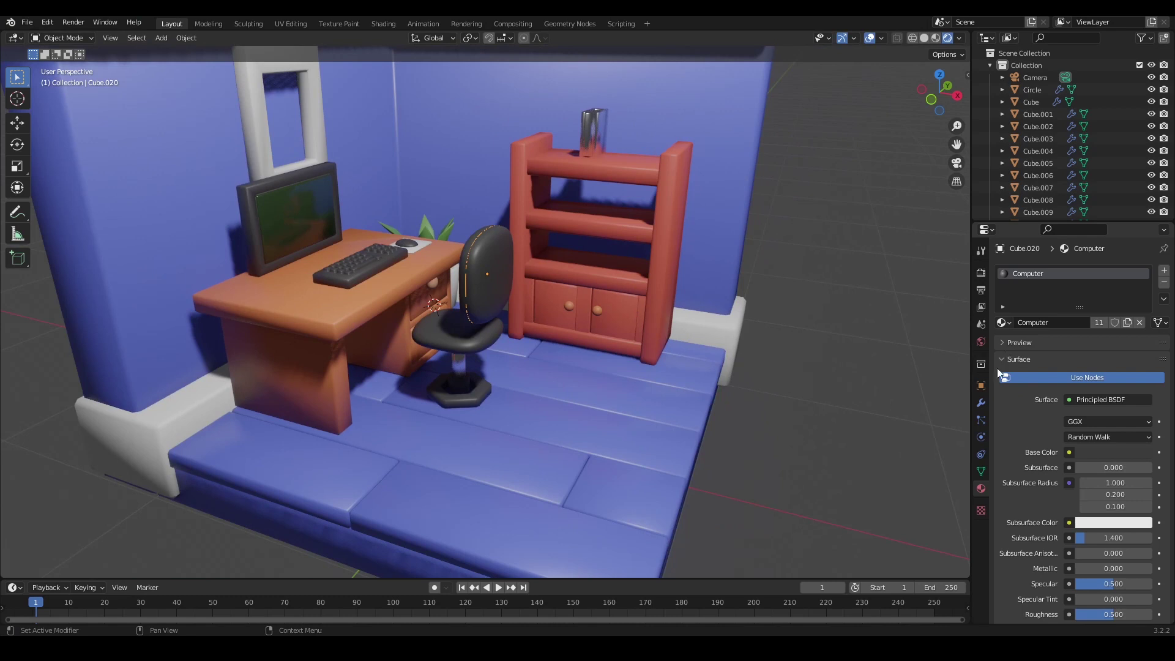
click(981, 403)
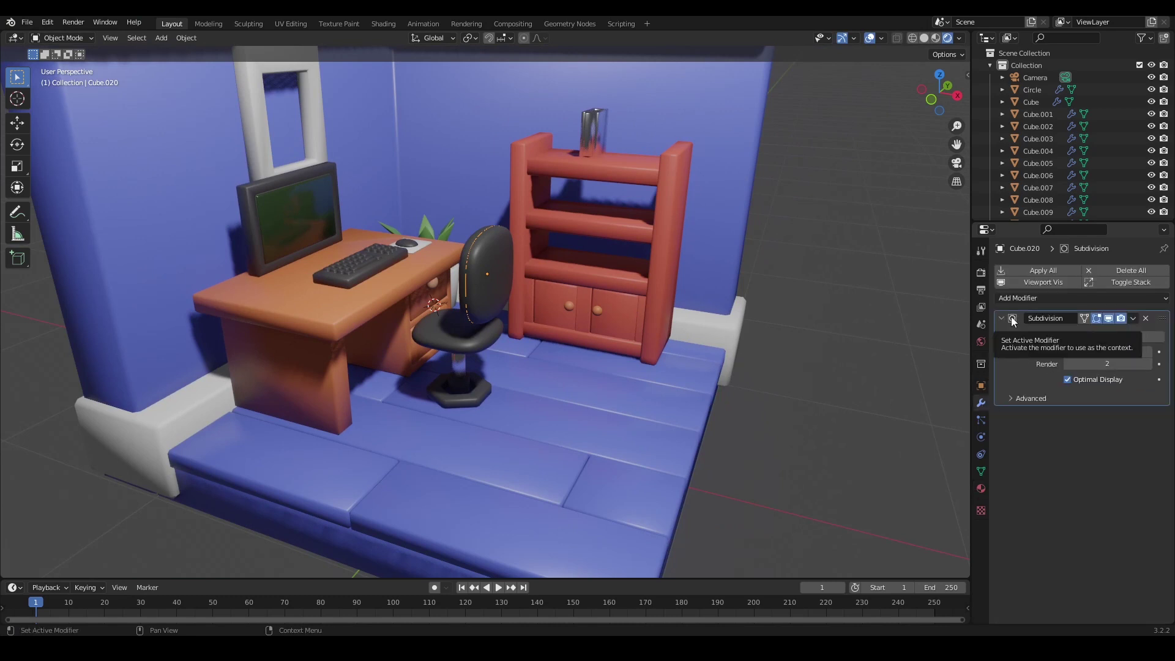
click(183, 38)
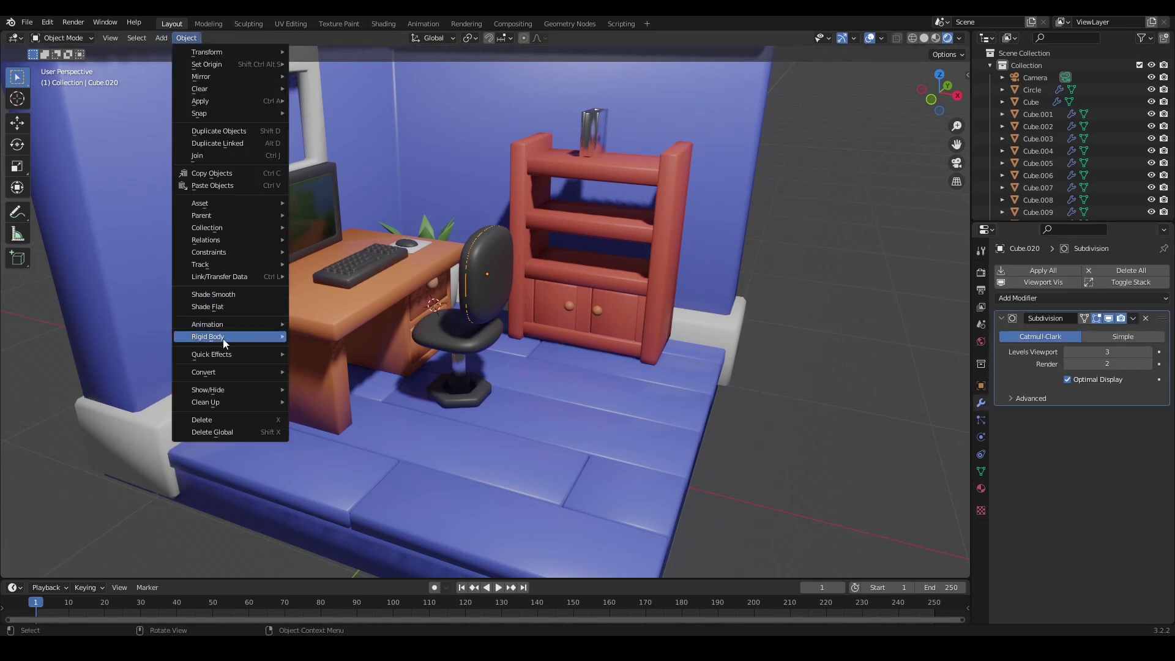
mouse_move(281, 375)
click(335, 378)
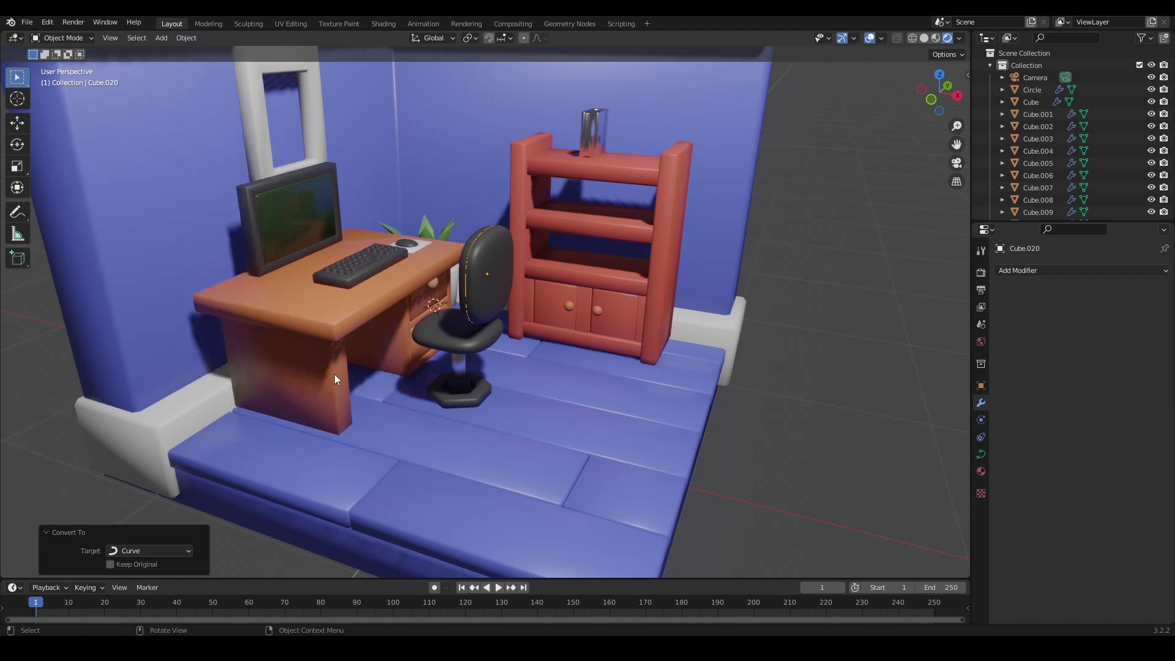
- Give the backrest curve a round bevel with a depth of 0.01 m and shade it smooth
click(980, 455)
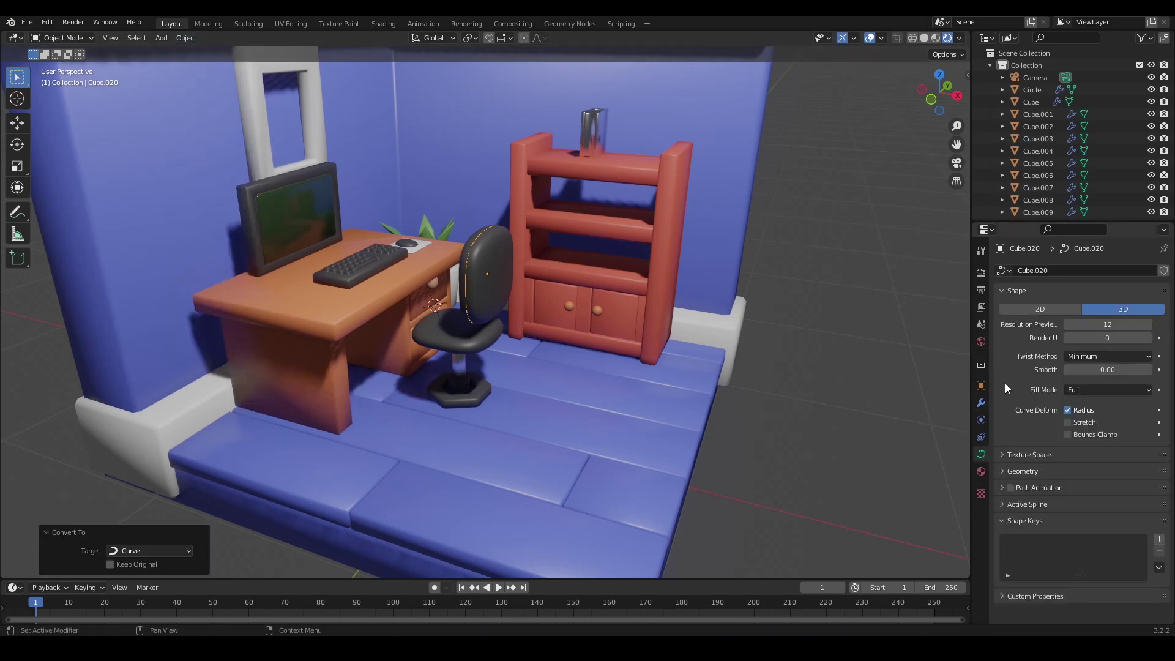
click(1021, 471)
scroll(1014, 381, down, 6)
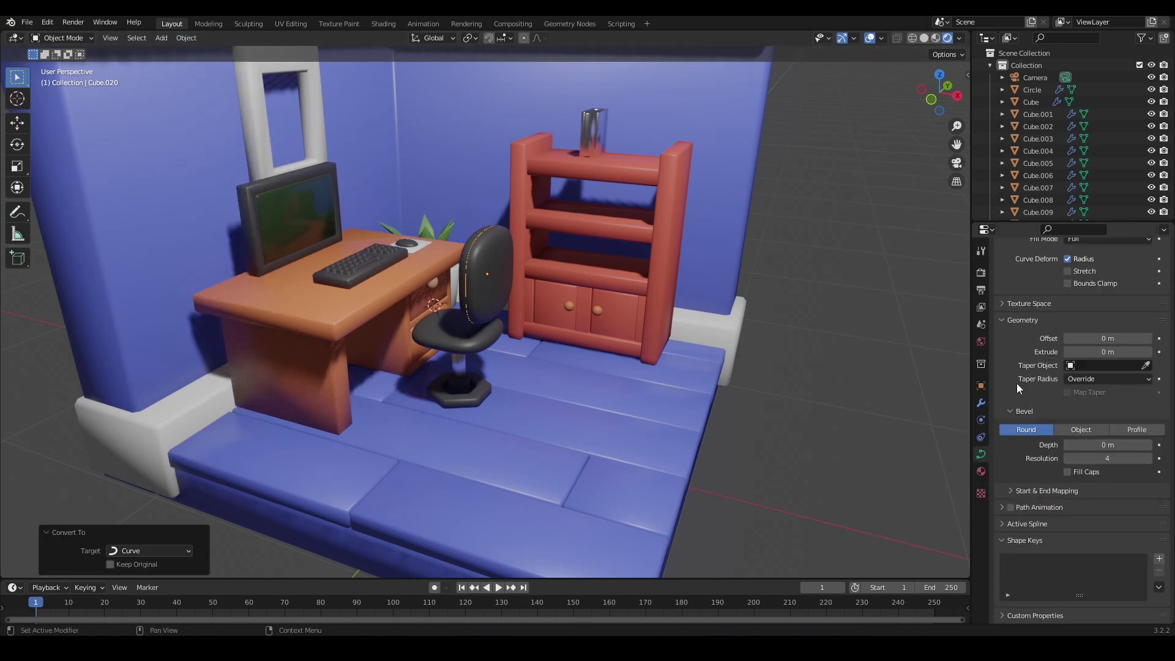
click(1147, 445)
scroll(454, 263, up, 5)
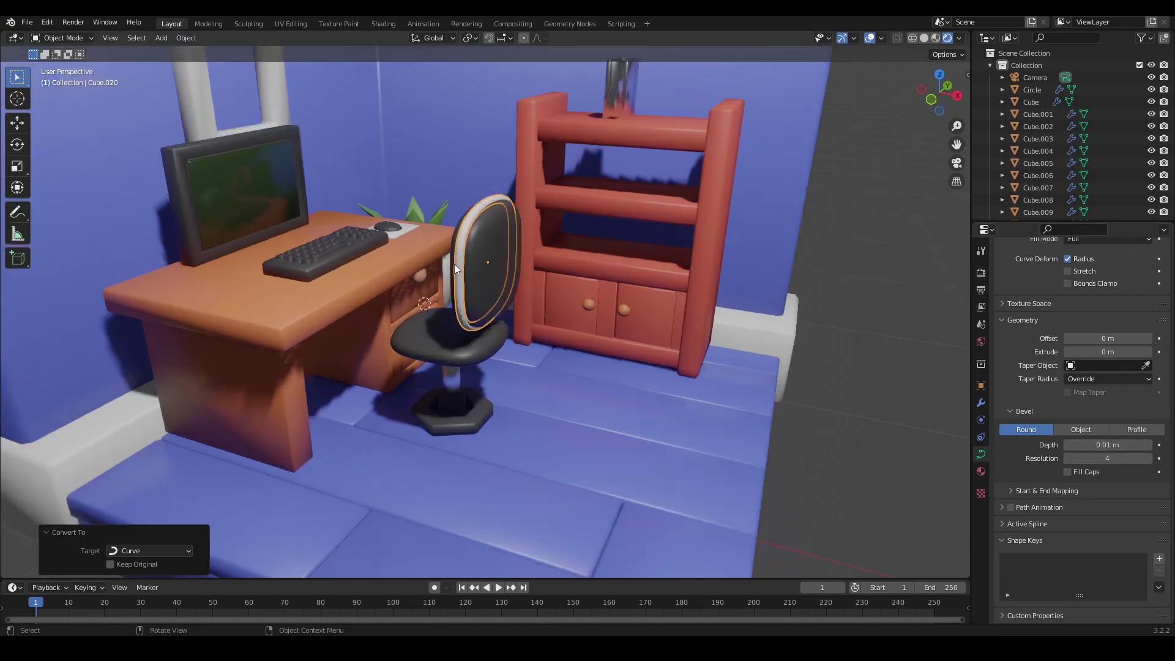
right_click(404, 272)
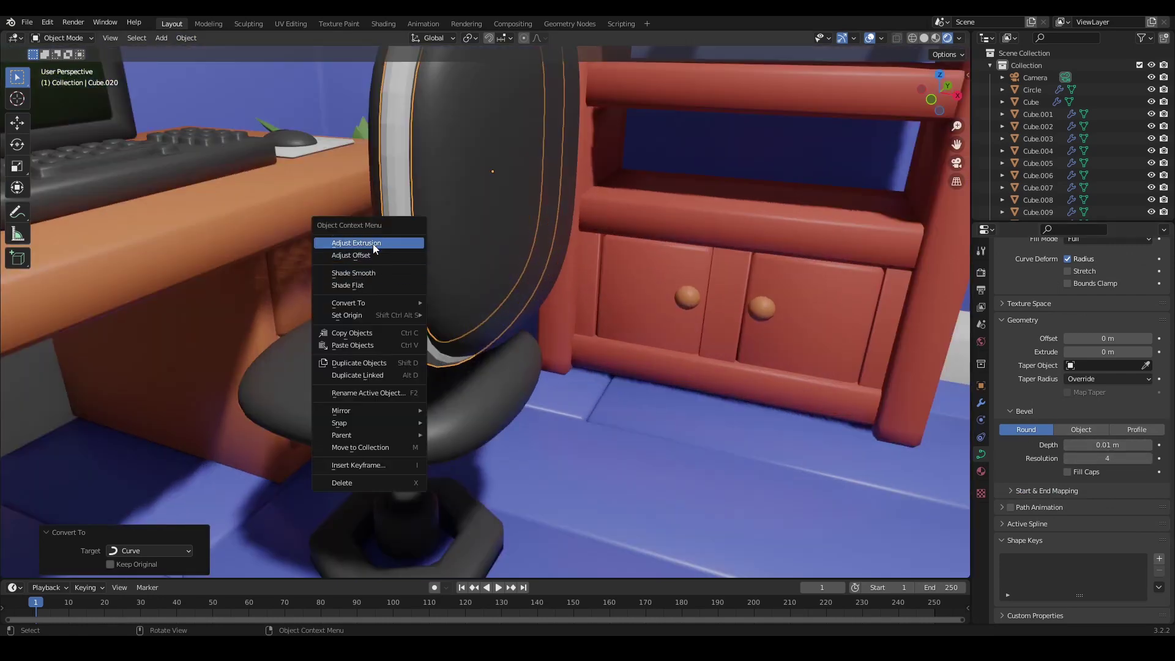
right_click(399, 181)
click(399, 181)
scroll(625, 277, down, 6)
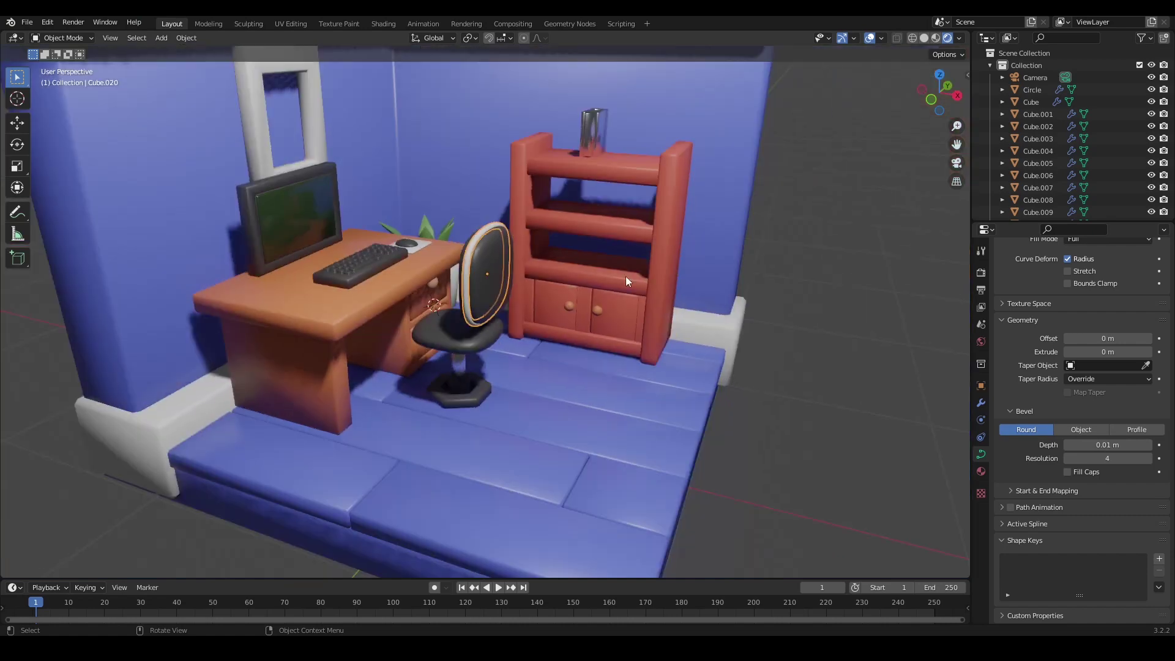
scroll(472, 285, up, 4)
click(461, 291)
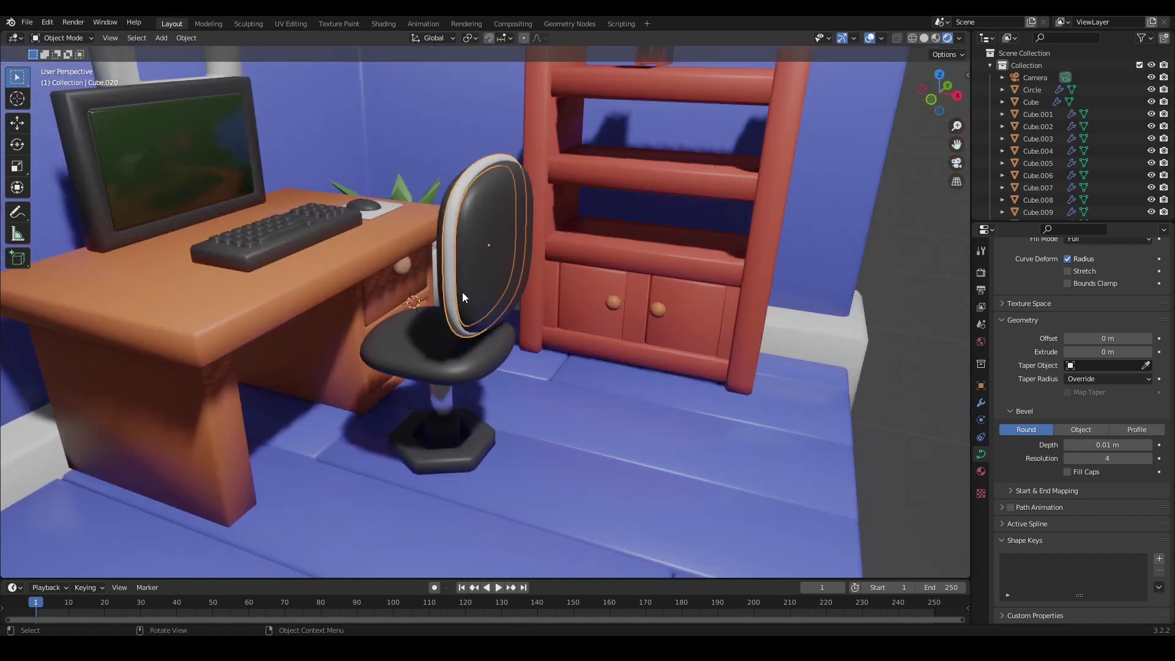
- Try a bevel depth of 0.05 m on the backrest curve, and set it to 0.005 m
click(1121, 444)
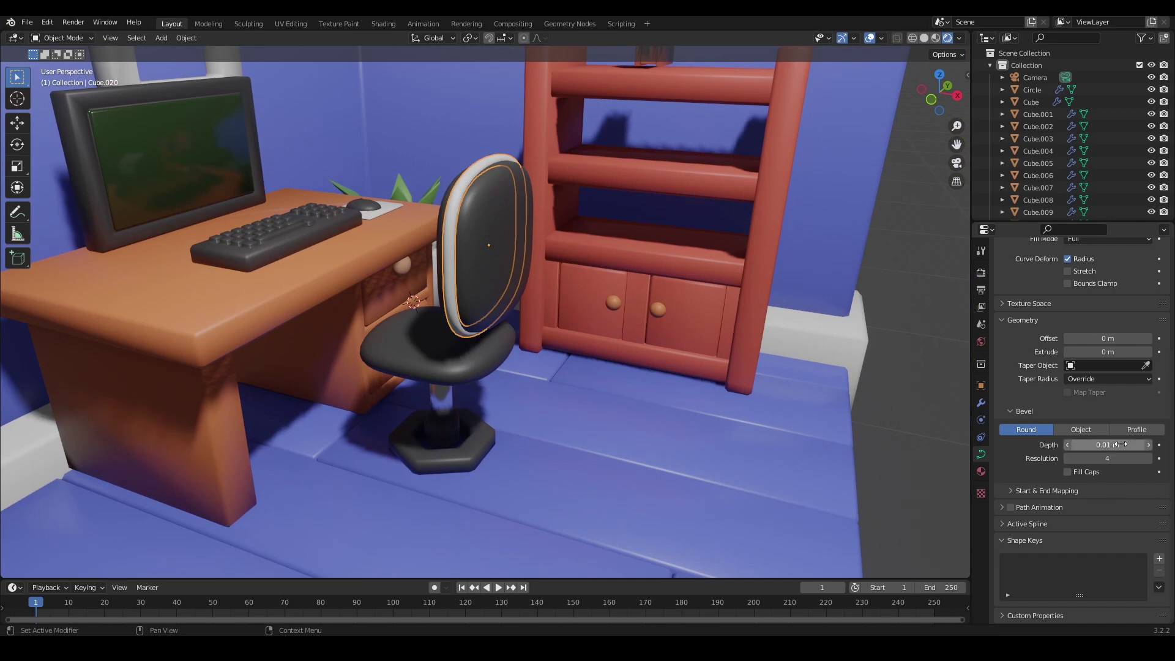
click(1121, 445)
text(.05)
key(Return)
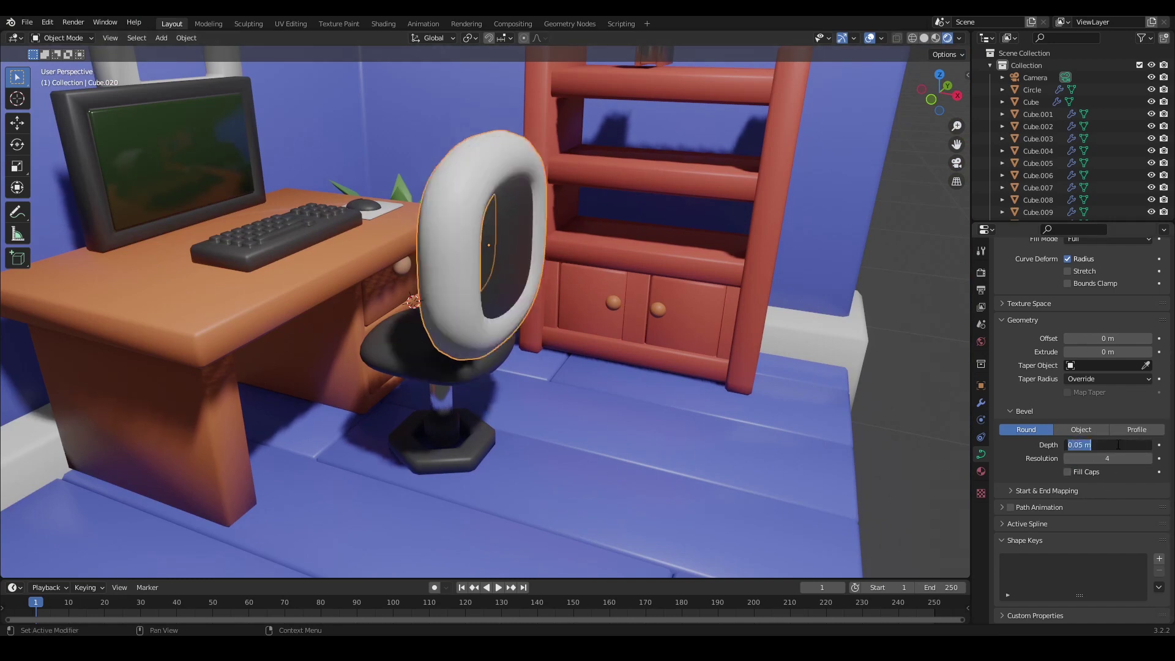
key(Return)
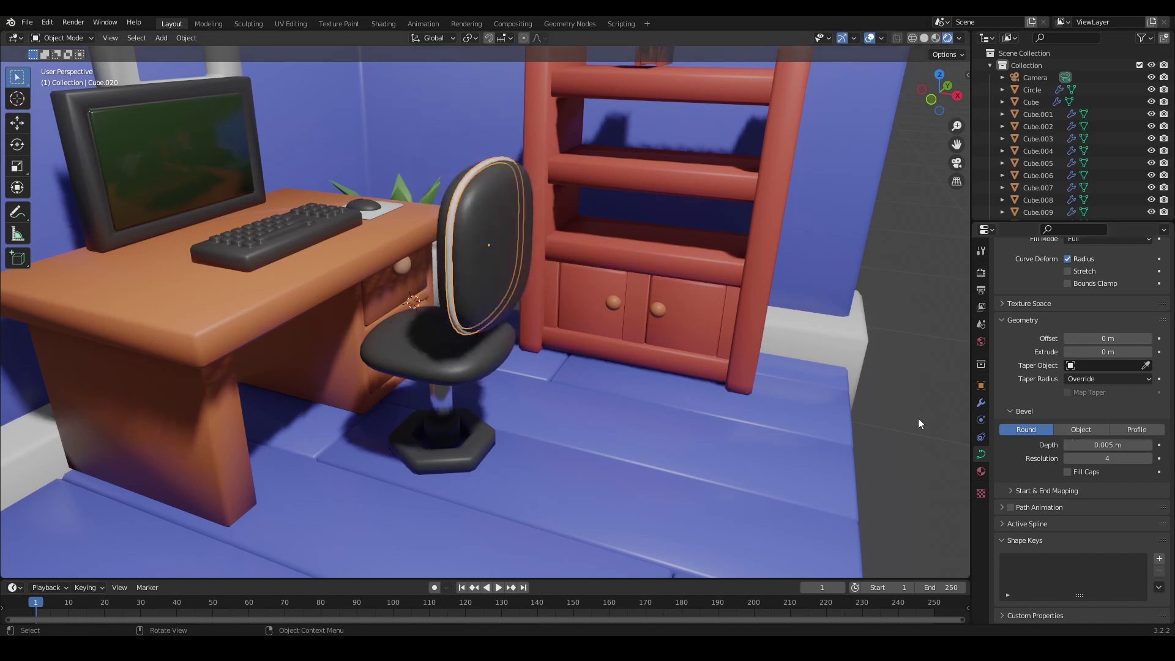
click(919, 418)
- Assign the Computer material to the backrest curve and save the file
click(451, 297)
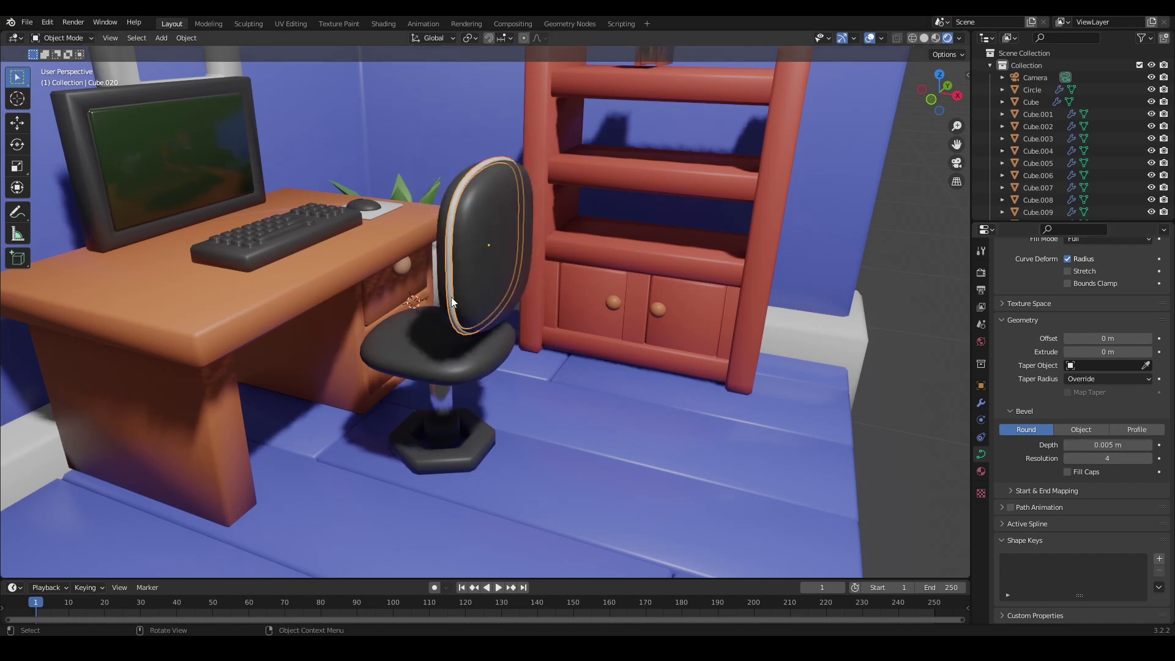
click(981, 472)
click(1011, 328)
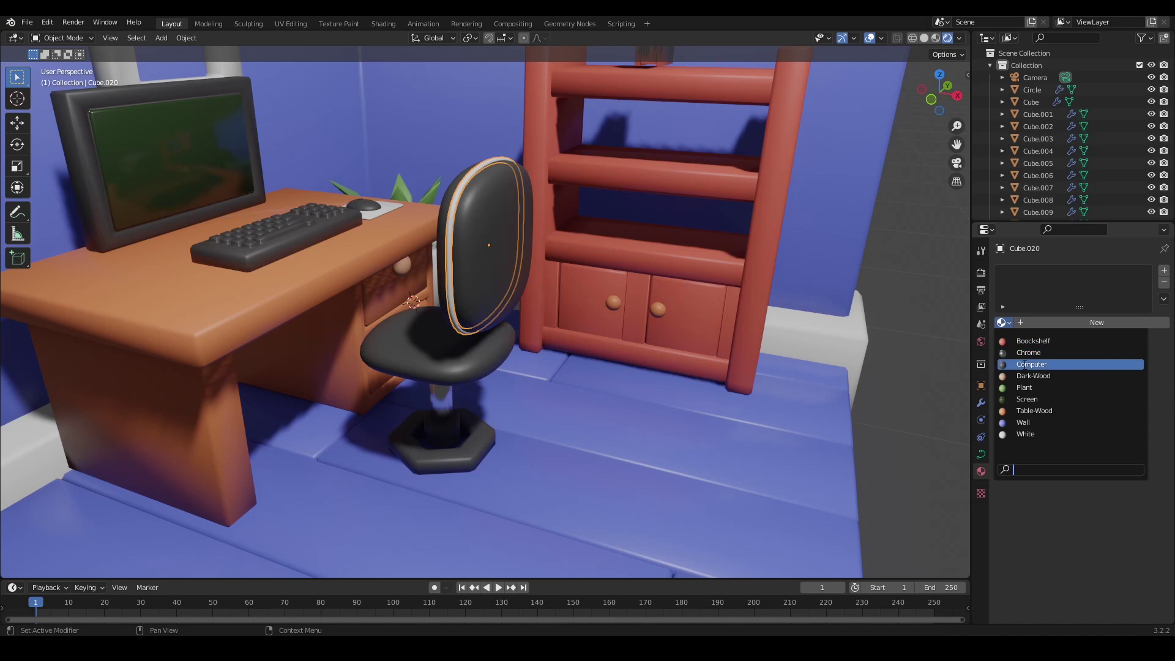
click(1040, 364)
click(912, 418)
key(ctrl+s)
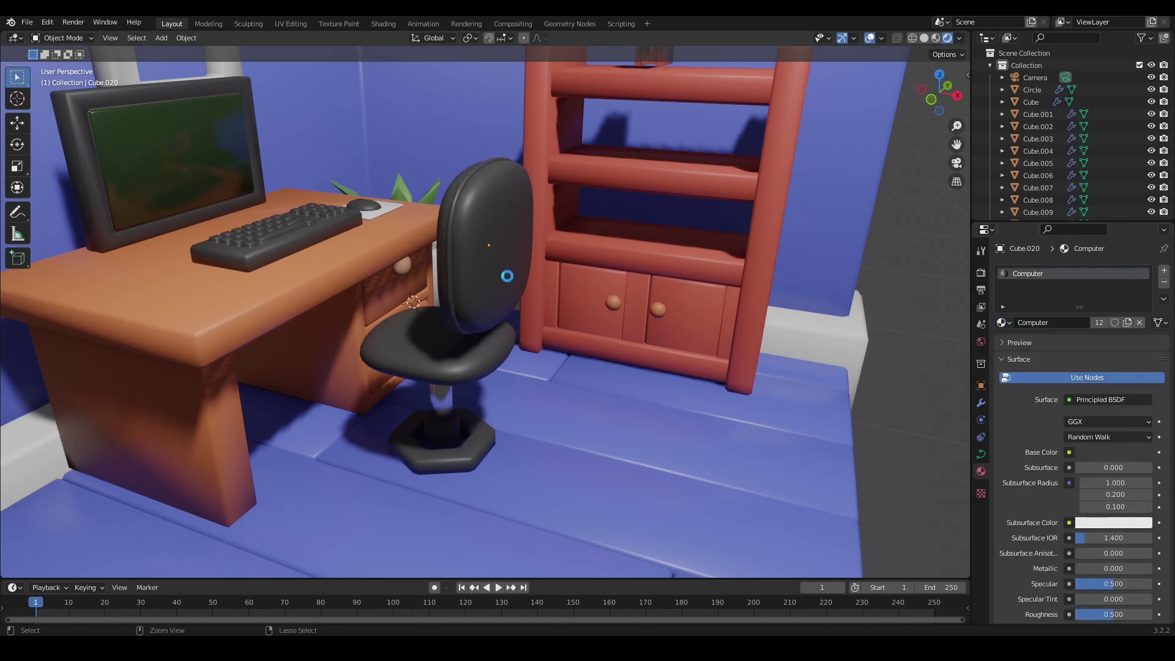
- Duplicate the horizontal edge loop around the chair seat's rim in place and separate the copy into its own object
middle_drag(544, 284, 622, 296)
scroll(560, 301, down, 3)
scroll(437, 350, up, 5)
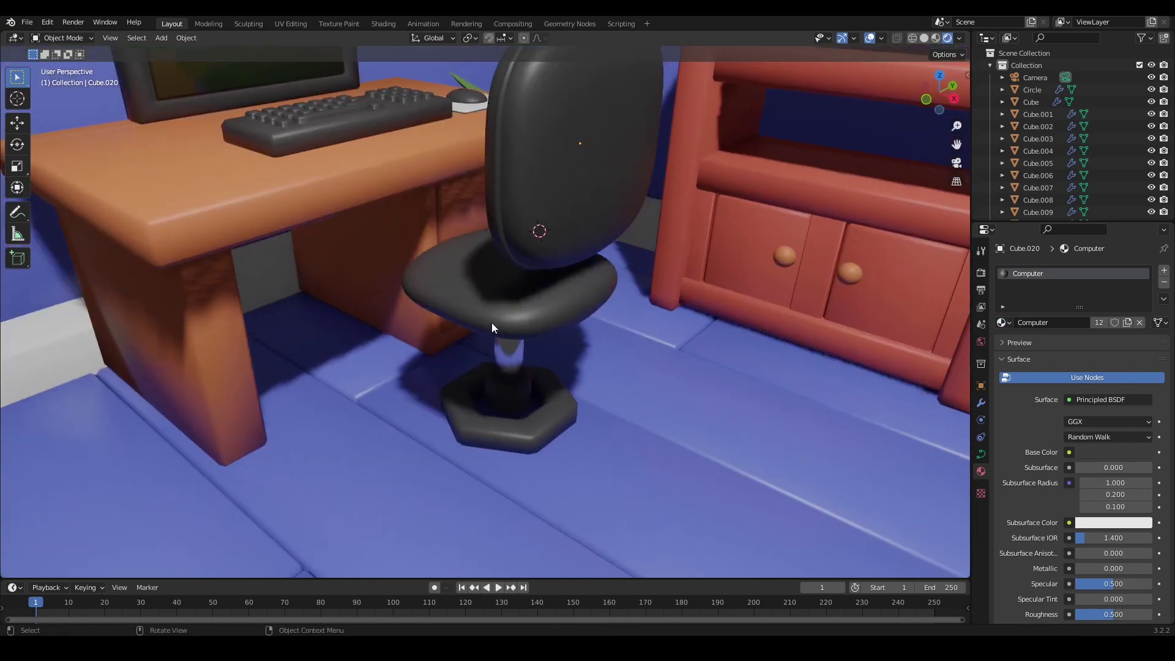
click(513, 320)
key(Tab)
scroll(531, 329, up, 2)
middle_drag(560, 341, 553, 291)
click(546, 287)
key(KP_Decimal)
scroll(537, 309, down, 14)
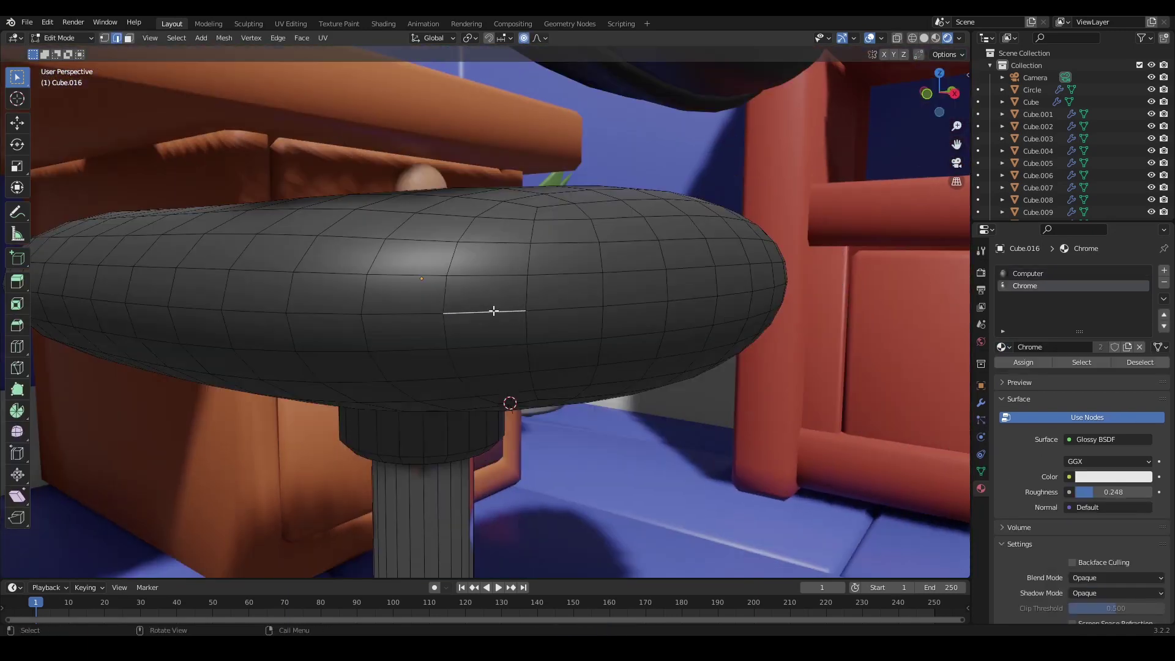
key(alt+a)
middle_drag(496, 316, 499, 368)
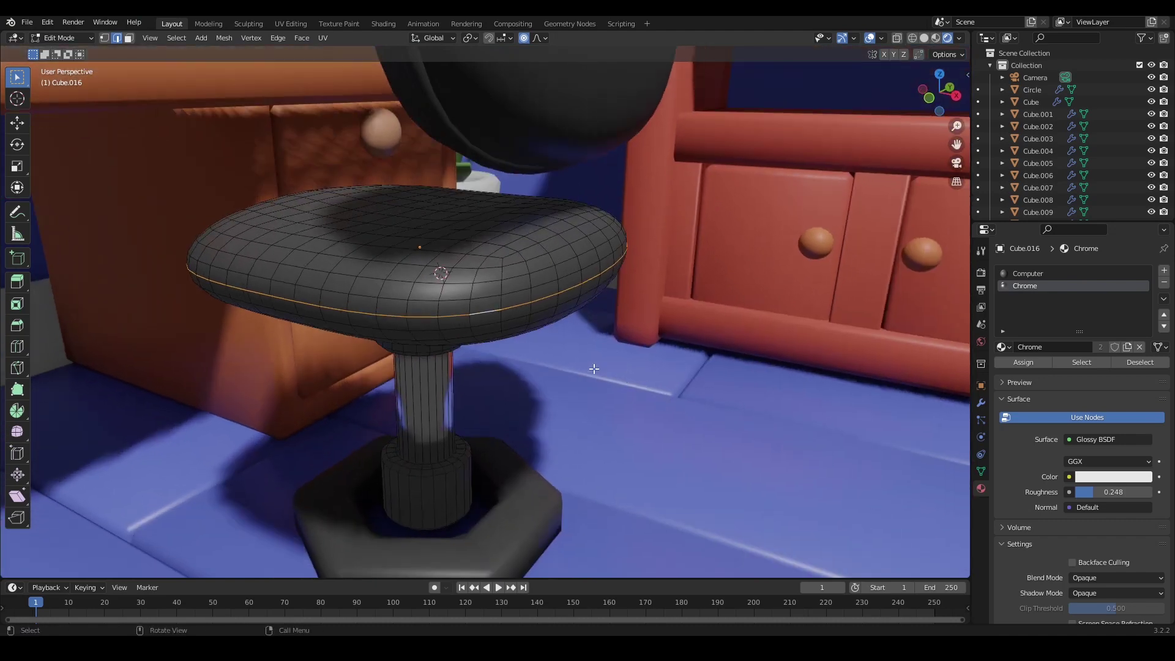
key(shift+d)
right_click(628, 330)
key(p)
click(627, 325)
middle_drag(626, 325, 600, 367)
key(Tab)
- Convert the separated seat edge loop to a curve
click(516, 304)
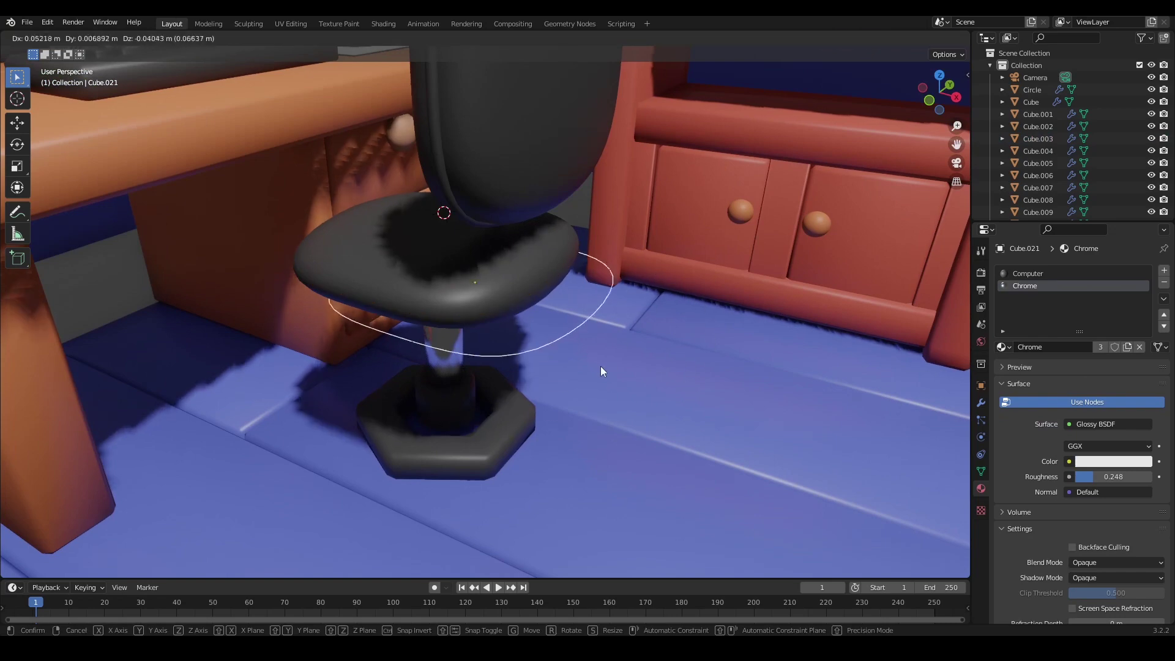
scroll(734, 373, down, 5)
click(186, 37)
mouse_move(245, 370)
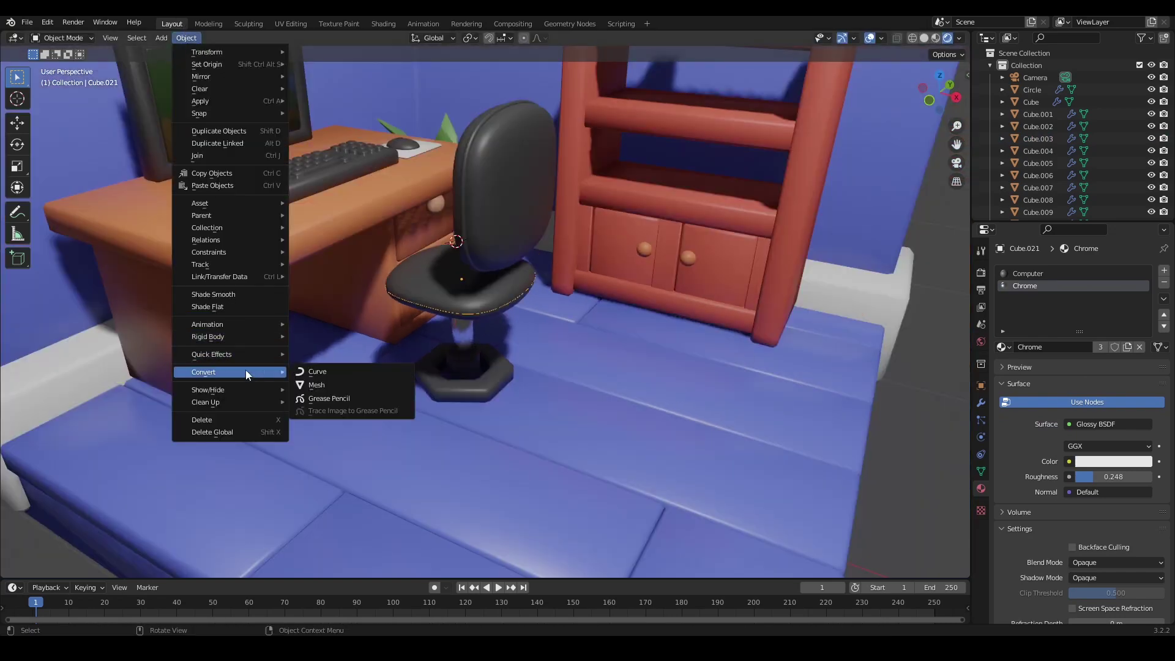
click(339, 373)
- Give the seat curve a round bevel with a depth of 0.005 m
click(1003, 323)
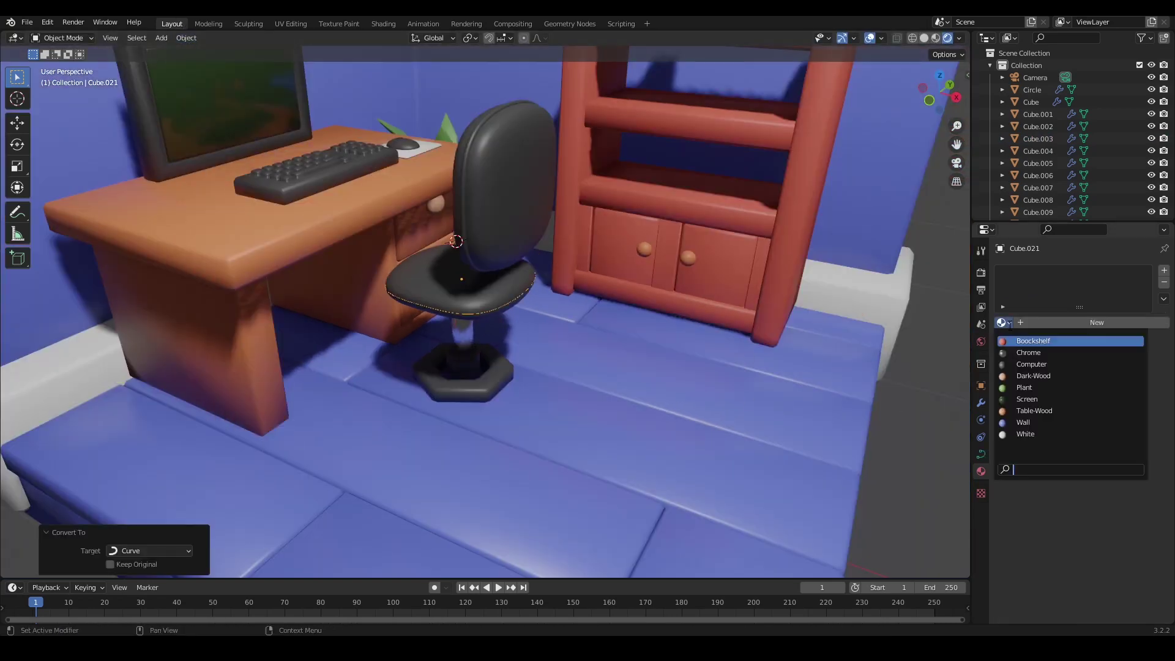
click(981, 454)
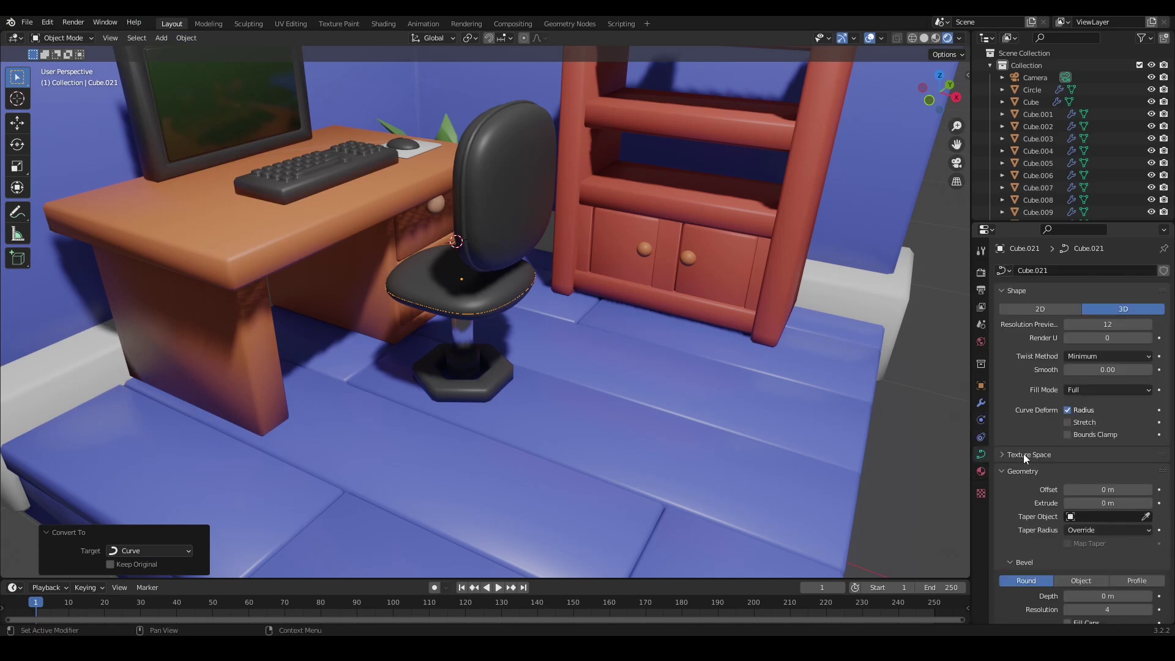
scroll(1089, 527, down, 8)
drag(1105, 497, 1123, 494)
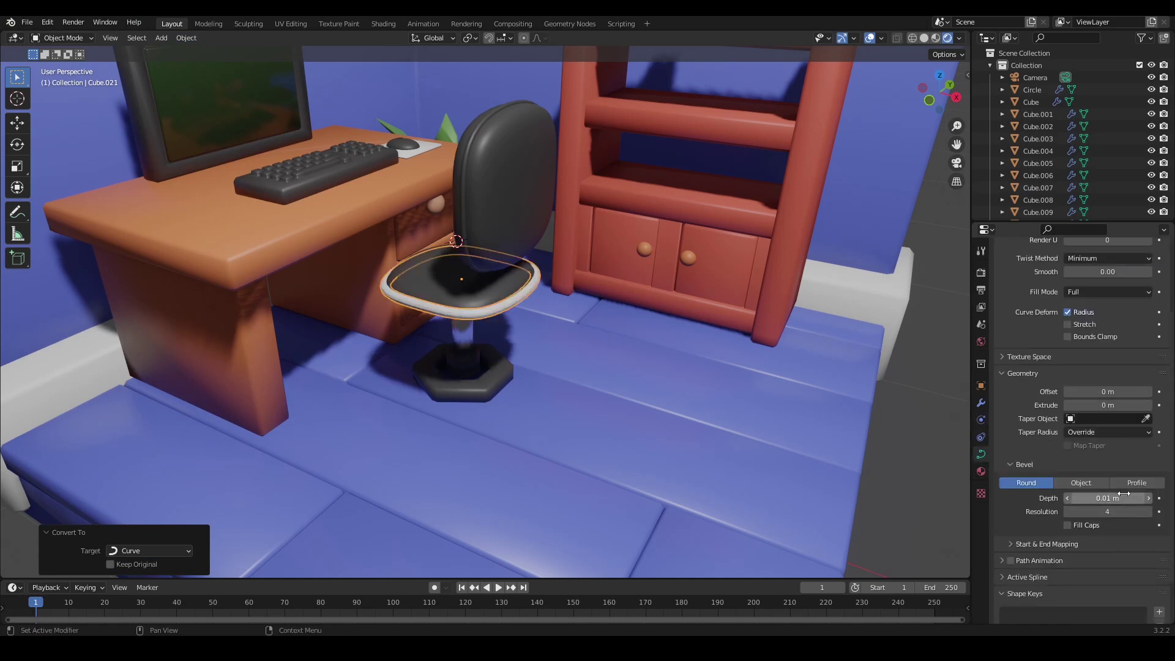
text(5)
key(Return)
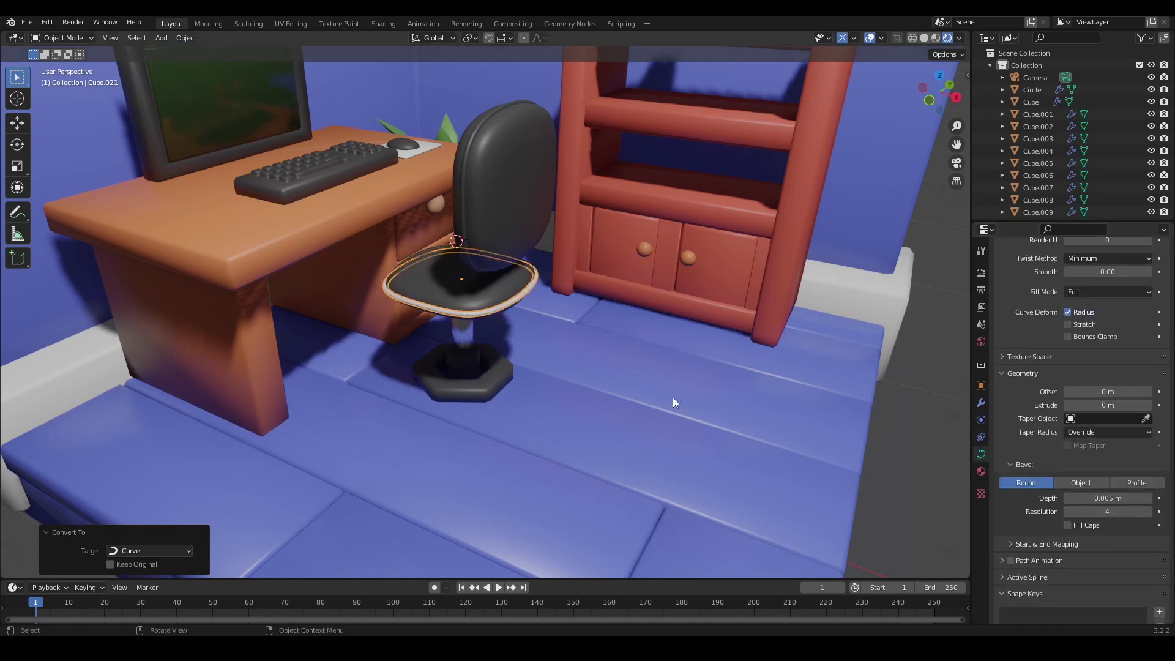
- Assign the existing Chrome material to the beveled curve around the chair seat
scroll(505, 314, up, 3)
right_click(500, 310)
click(981, 471)
click(1002, 322)
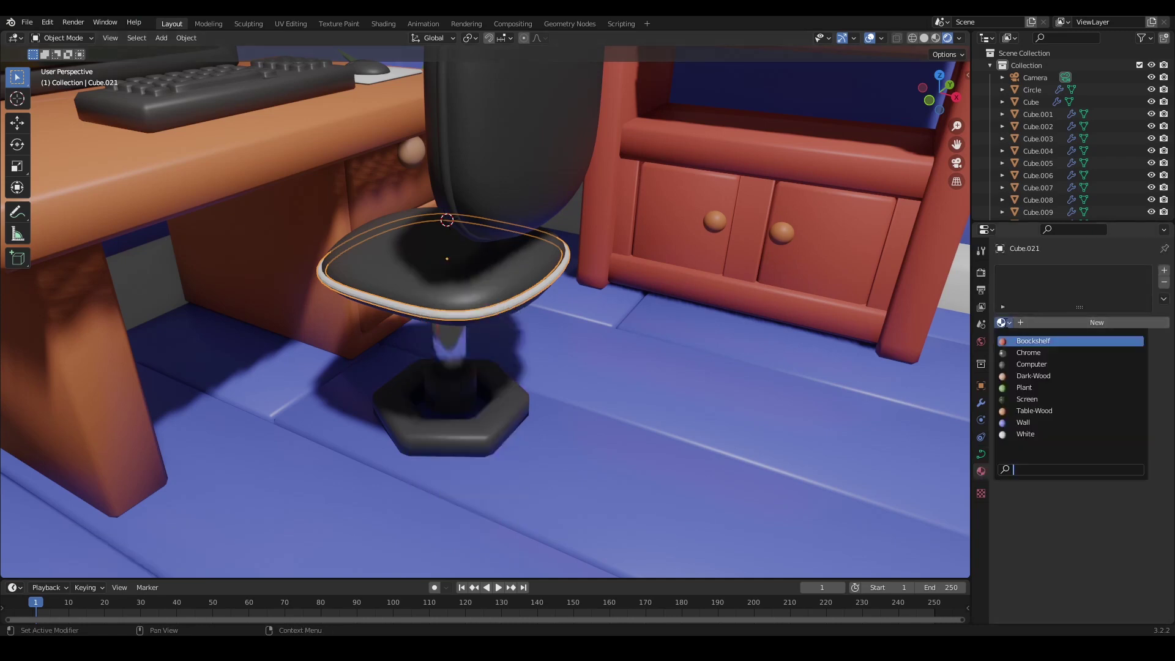
click(1028, 352)
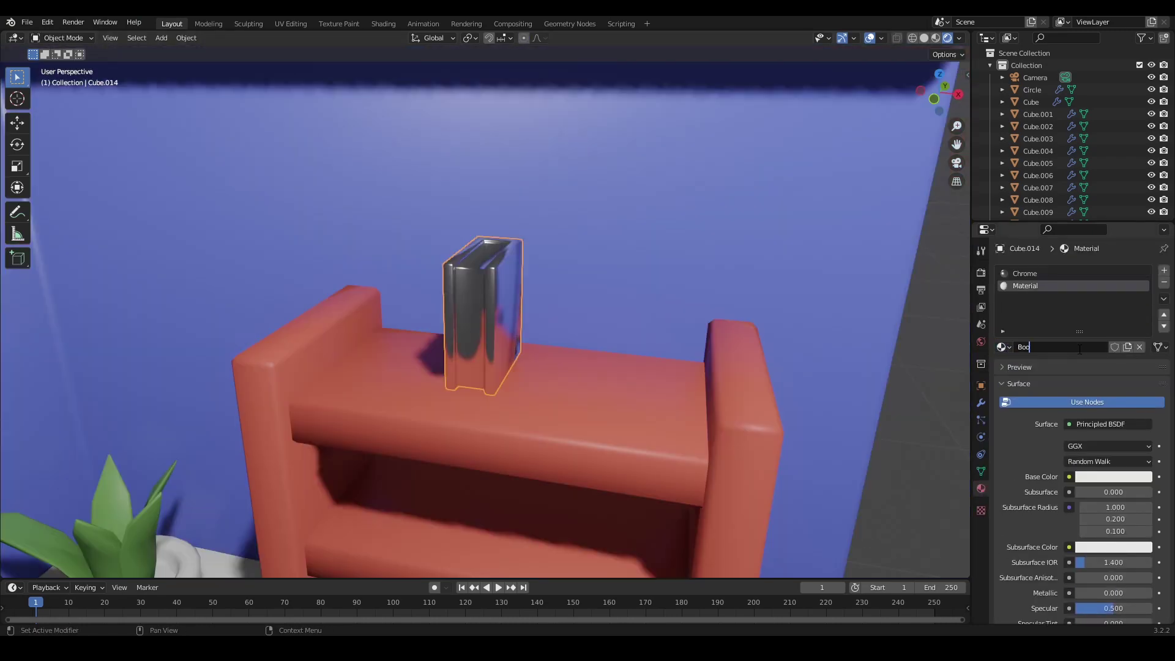
- Remove the Chrome slot from the book on the bookshelf and color its Books material yellow, with hue 0.141 and saturation 0.872
click(1025, 273)
click(1164, 282)
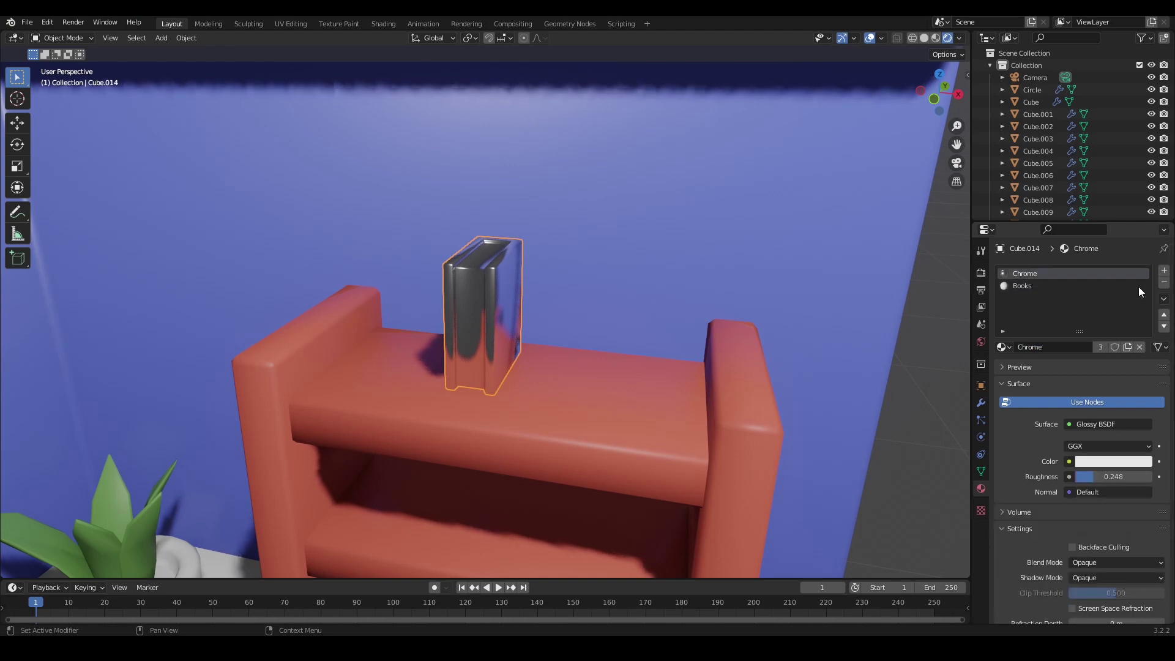
click(1105, 453)
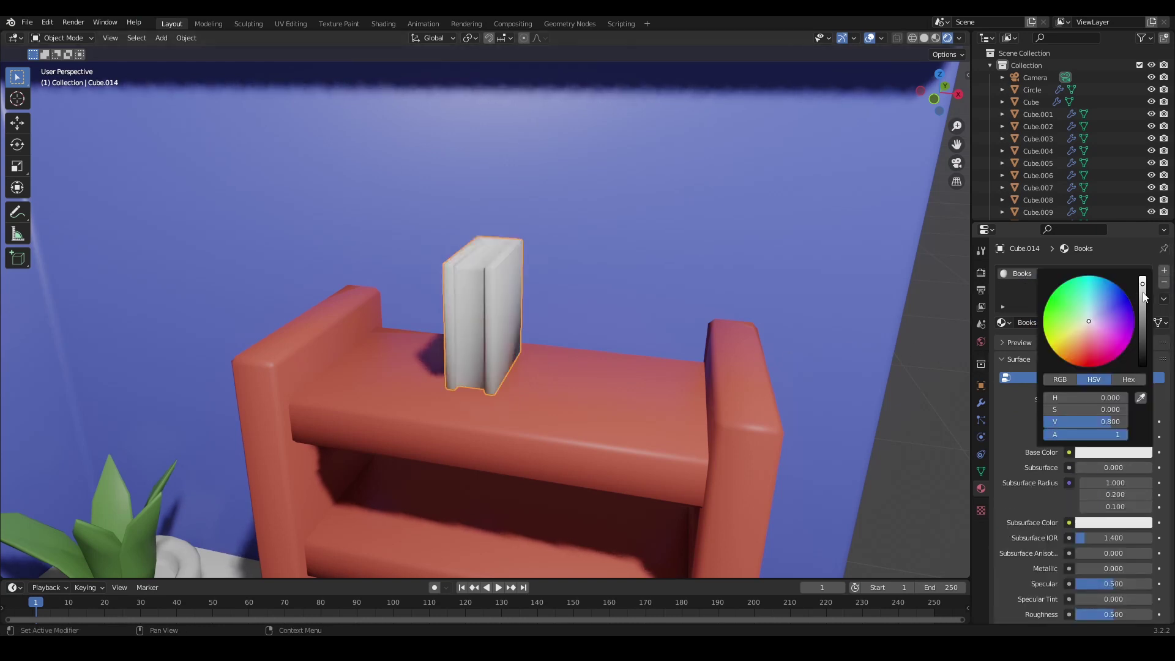
mouse_move(1069, 317)
mouse_down()
mouse_move(1098, 327)
mouse_move(1083, 309)
mouse_move(1108, 330)
mouse_move(1102, 315)
mouse_move(1066, 306)
mouse_move(1064, 334)
mouse_move(1090, 293)
mouse_move(1129, 317)
mouse_move(1055, 315)
mouse_move(1065, 337)
mouse_up()
scroll(673, 379, down, 5)
click(1113, 452)
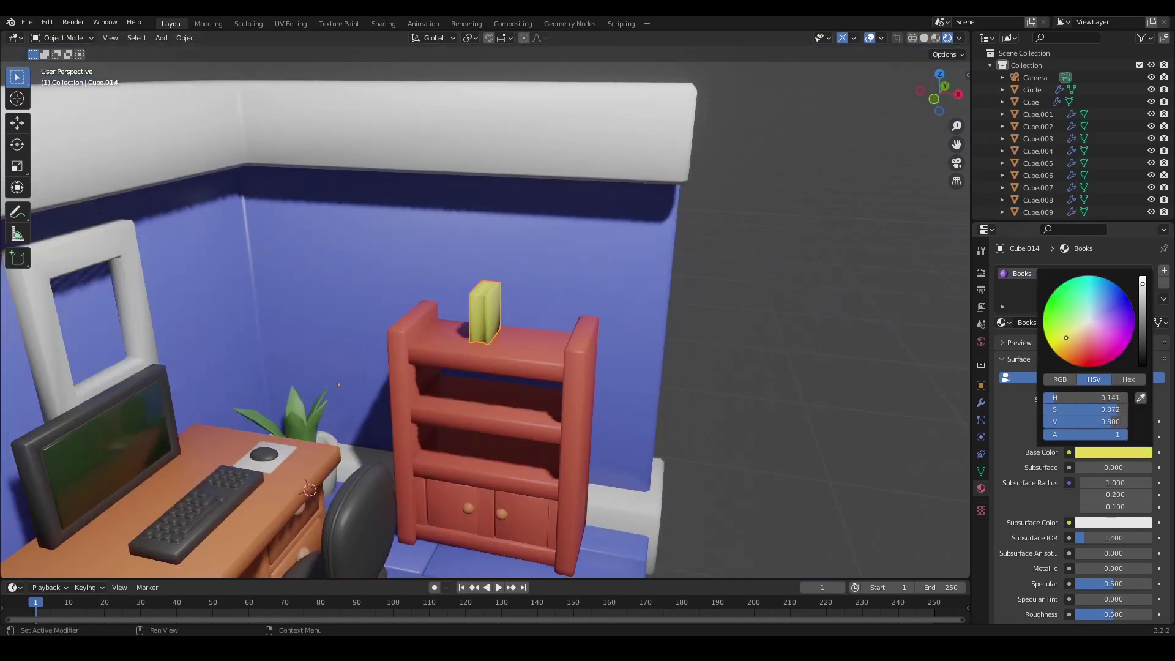
- Select the recessed page faces between the yellow book's covers, including the upper, front and underside faces
key(KP_Decimal)
key(Tab)
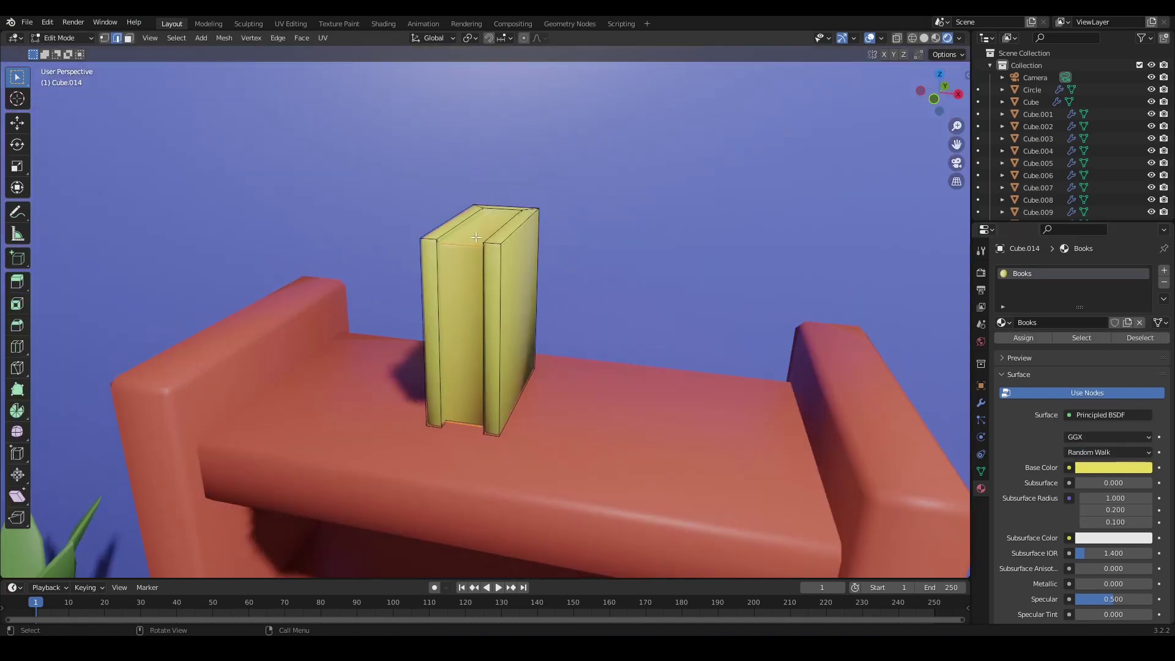
key(shift+z)
click(476, 238)
middle_drag(480, 238, 488, 277)
key(3)
click(483, 274)
shift+click(484, 331)
middle_drag(484, 330, 460, 219)
shift+click(483, 373)
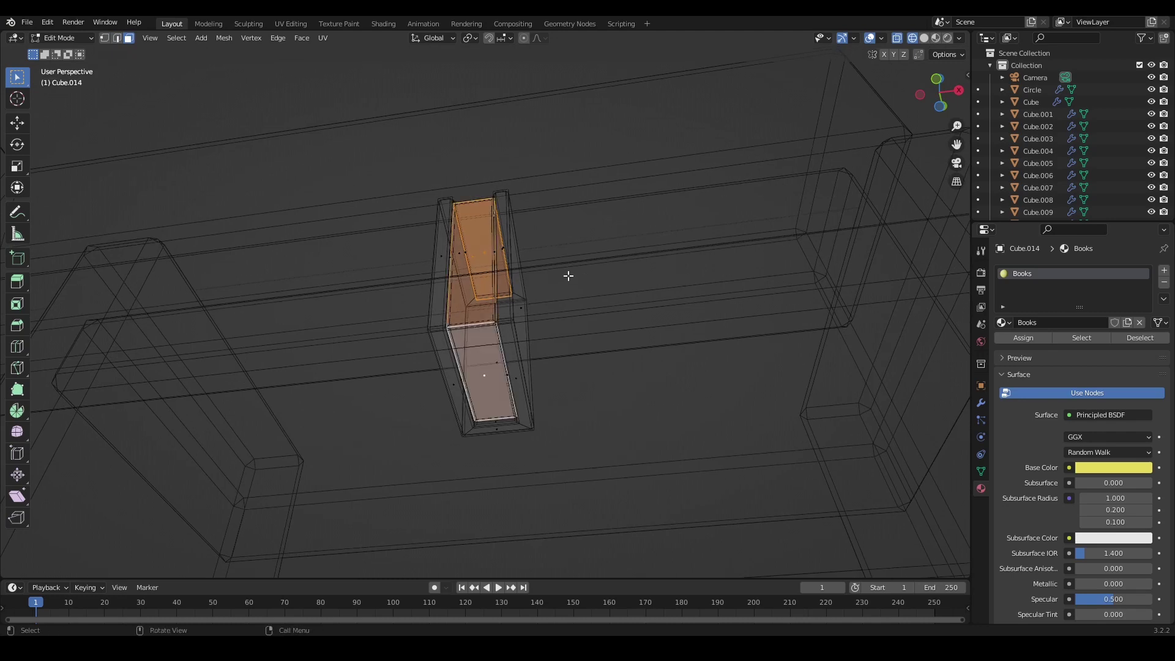
mouse_move(566, 275)
middle_down()
mouse_move(556, 410)
mouse_move(569, 348)
mouse_move(605, 358)
middle_up()
key(shift+z)
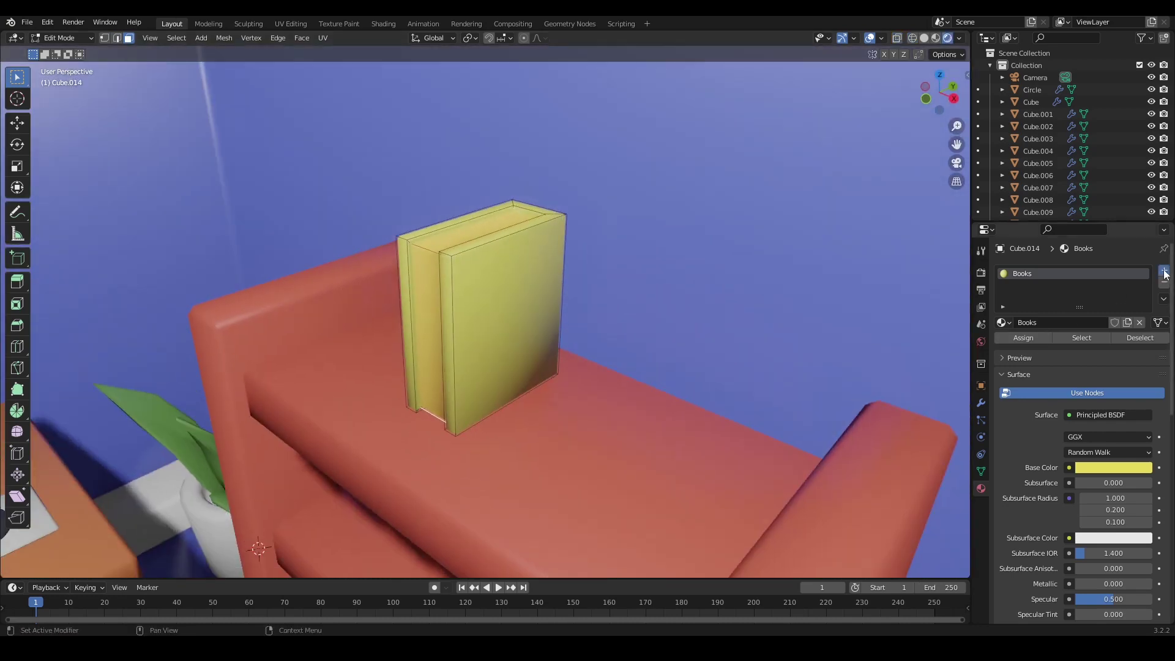
- Add a second material slot to the book with the White material and assign it to the selected page faces
click(1164, 271)
click(1006, 347)
click(1017, 470)
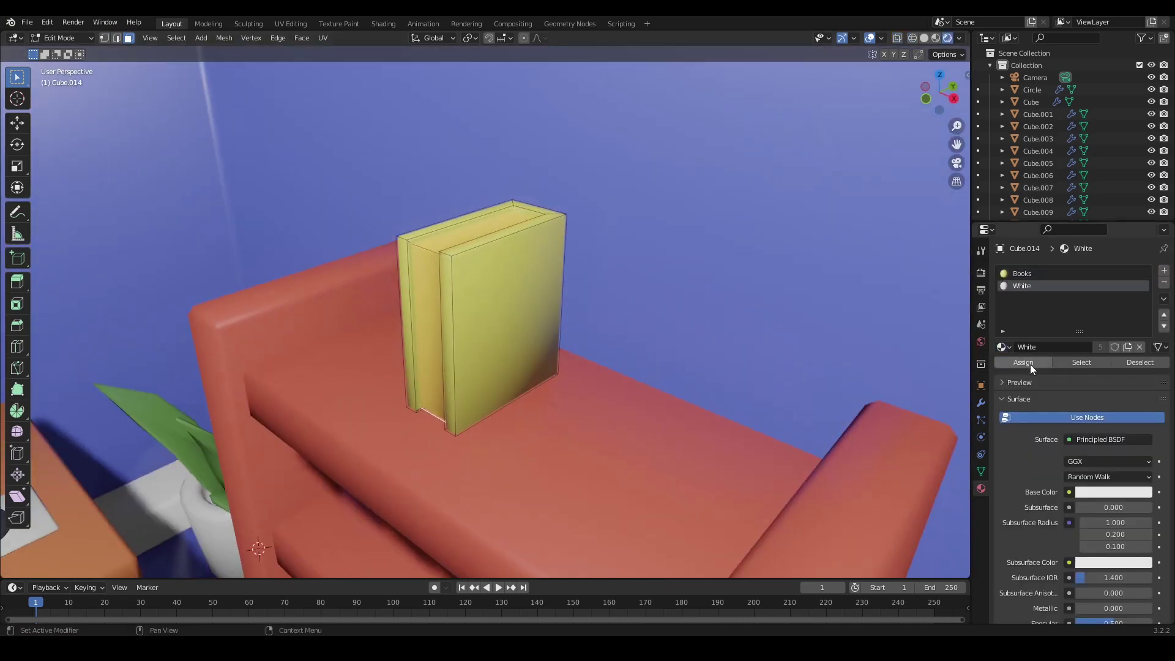
click(1030, 367)
key(Tab)
scroll(540, 297, down, 6)
click(868, 436)
middle_drag(510, 357, 566, 369)
scroll(501, 345, up, 5)
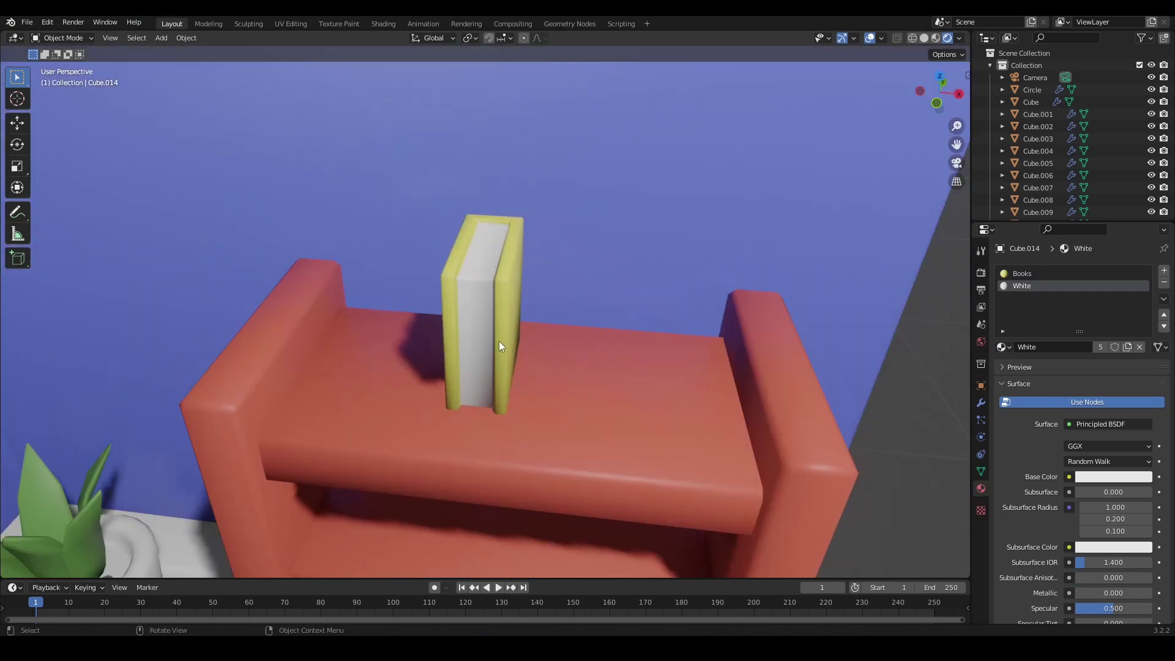
- Duplicate the yellow book beside the original, about 0.085 m along the X axis
click(499, 340)
scroll(500, 340, up, 1)
key(shift+d)
key(x)
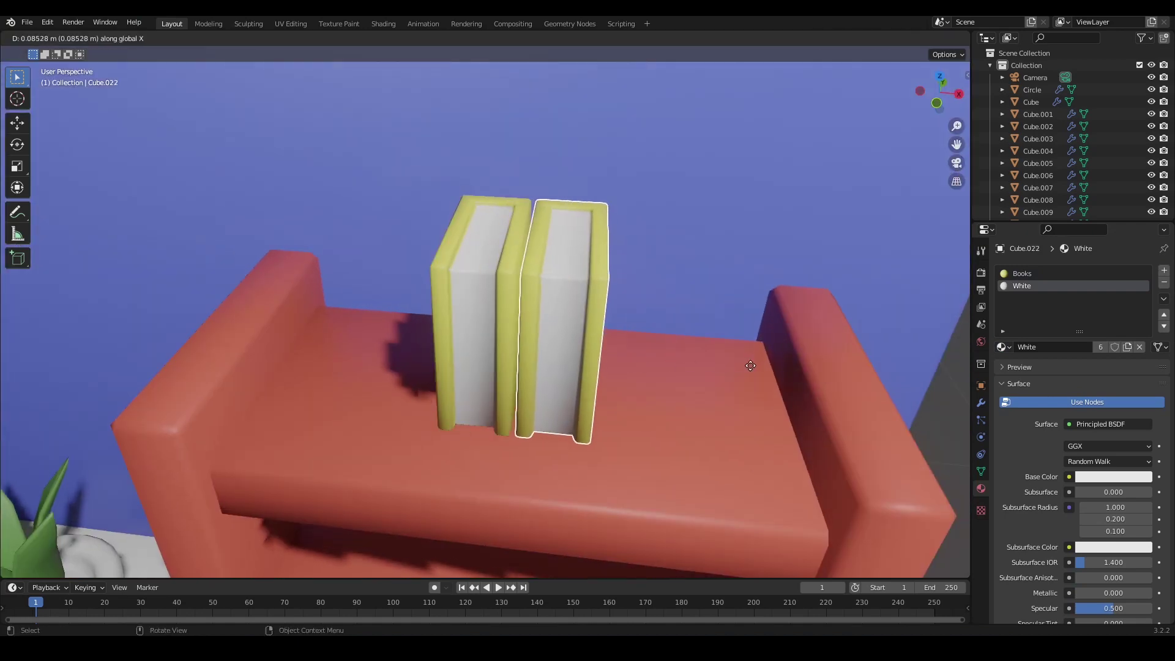
click(754, 366)
scroll(498, 372, down, 7)
middle_drag(498, 372, 450, 362)
click(836, 443)
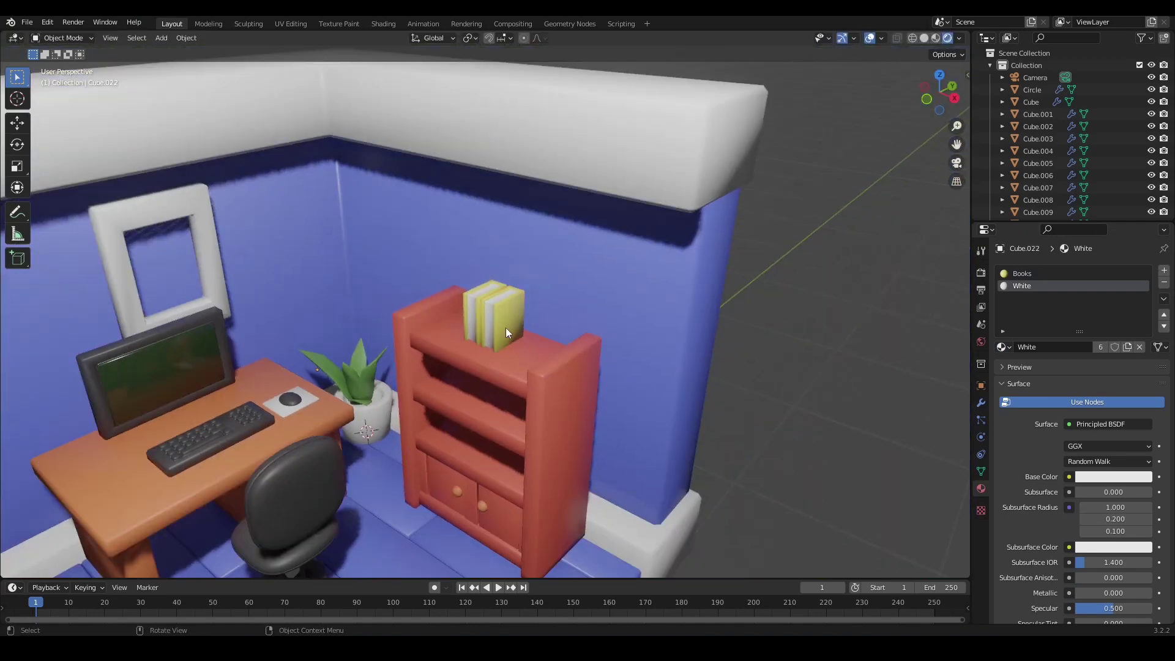
- Replace the Books material on the duplicated book's cover with the Computer material
click(1017, 274)
click(1004, 347)
click(1034, 395)
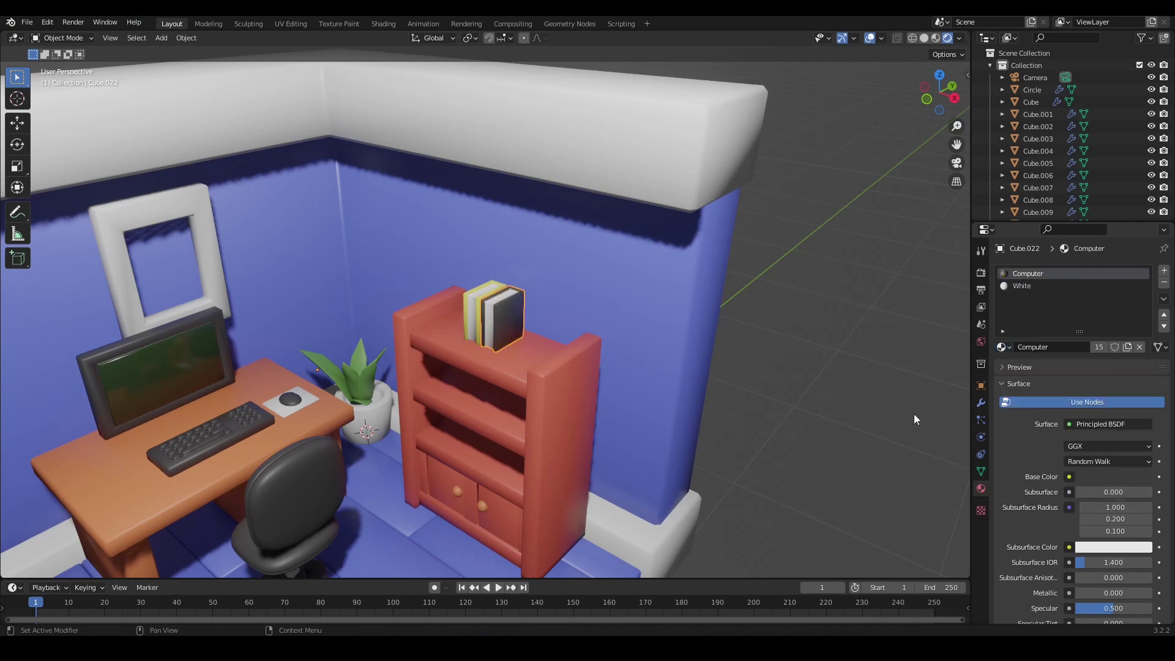
- Adjust the spacing of the books on top of the bookshelf by moving one along the X axis
middle_drag(450, 360, 509, 355)
scroll(507, 351, up, 3)
click(473, 318)
key(g)
key(x)
click(490, 333)
scroll(506, 349, down, 4)
click(876, 401)
- Duplicate the dark book about -0.19 m along the X axis to the other side of the yellow book
click(714, 298)
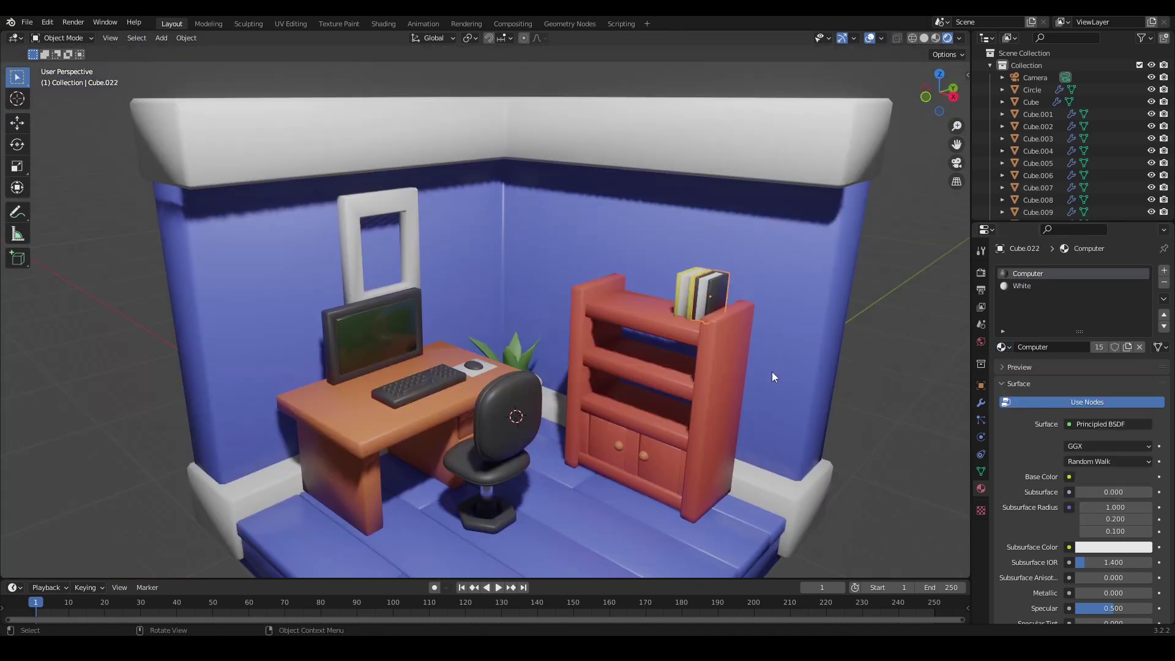
key(shift+d)
key(x)
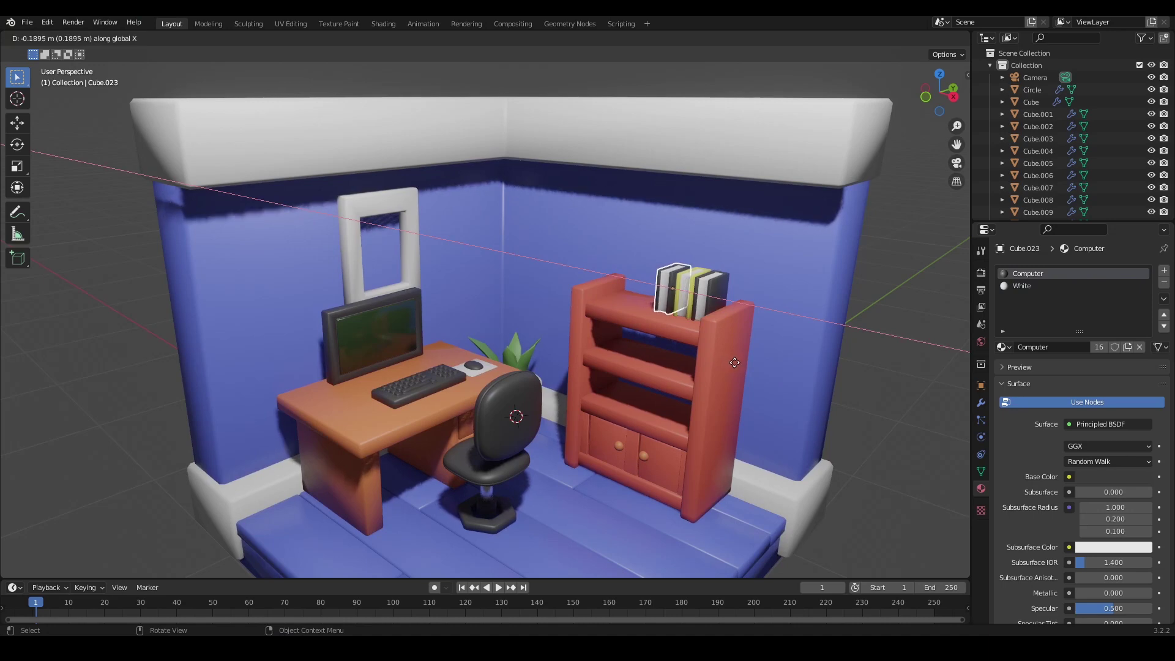
click(736, 362)
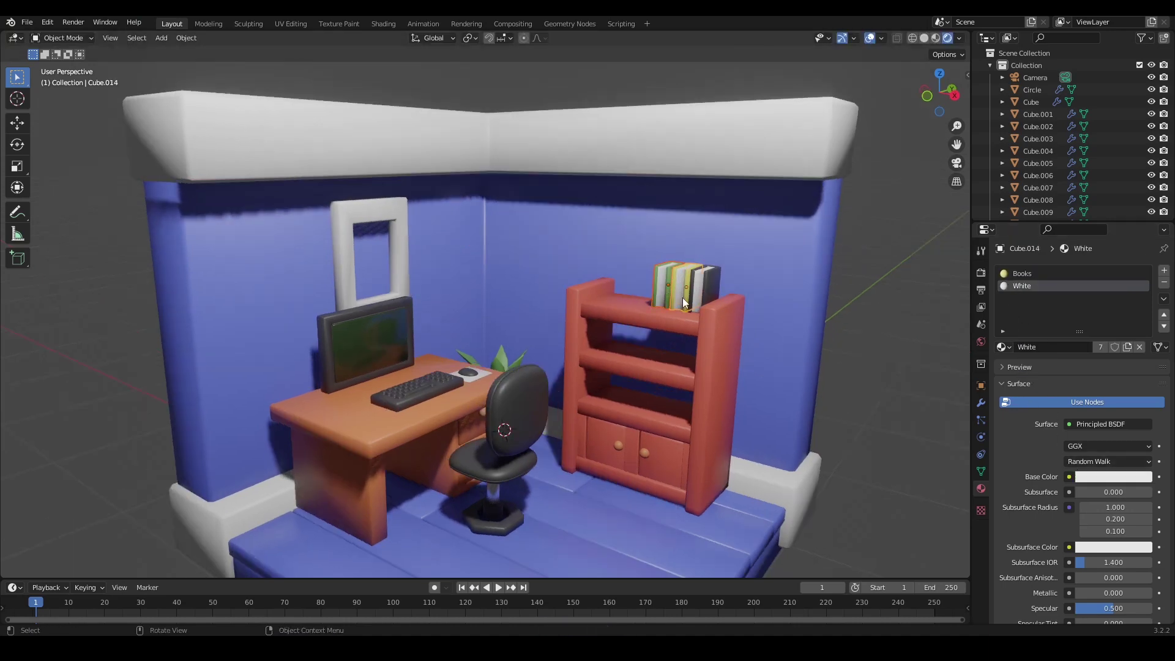
- Duplicate the selected green and yellow books about 0.29 m straight down onto the shelf below
key(shift+d)
key(z)
click(684, 367)
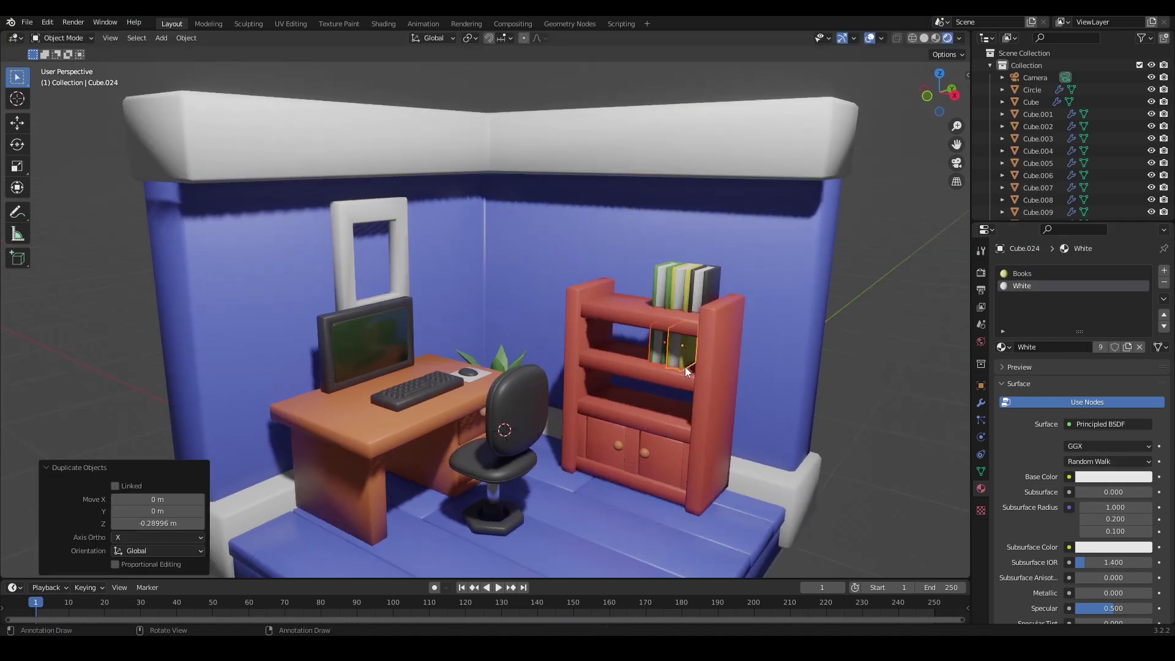
- Select both copied books on the second shelf and scale them down to fit the compartment
scroll(690, 379, up, 5)
click(695, 398)
click(661, 310)
shift+click(600, 310)
key(s)
mouse_move(679, 367)
middle_down()
mouse_move(696, 358)
mouse_move(686, 374)
middle_up()
- Add a new material named Book-Color-02 to the green book on the second shelf and give its cover a red color
click(604, 333)
click(1163, 271)
click(1065, 347)
double_click(1046, 347)
text(Book-Color-02)
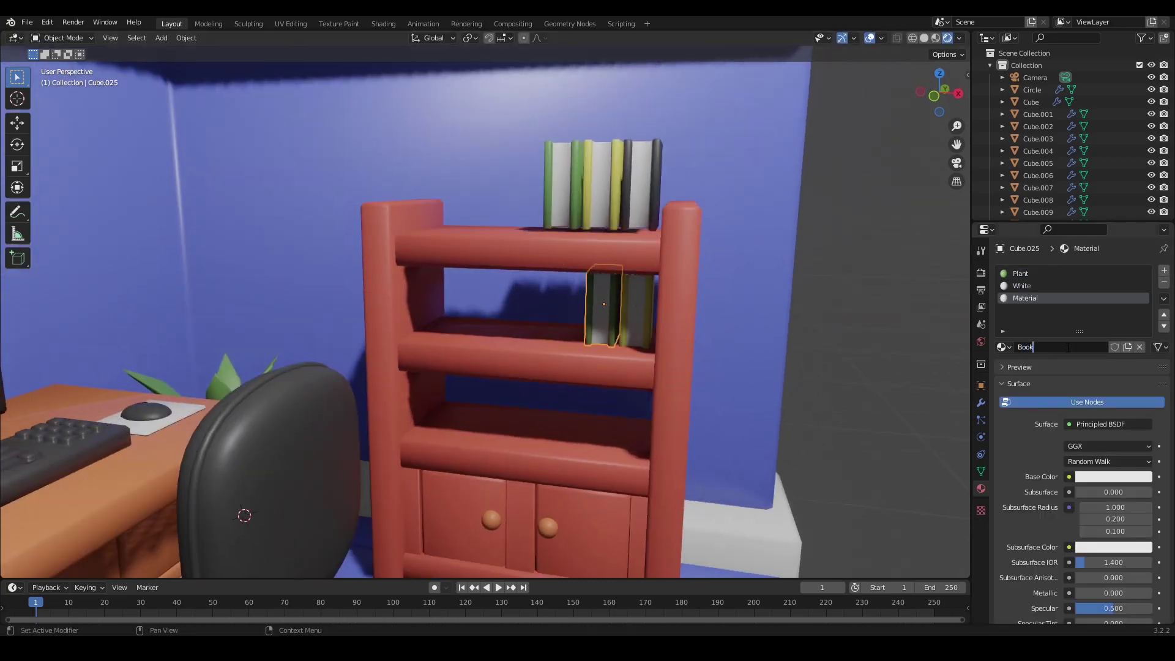
click(1103, 477)
click(1034, 274)
click(1034, 298)
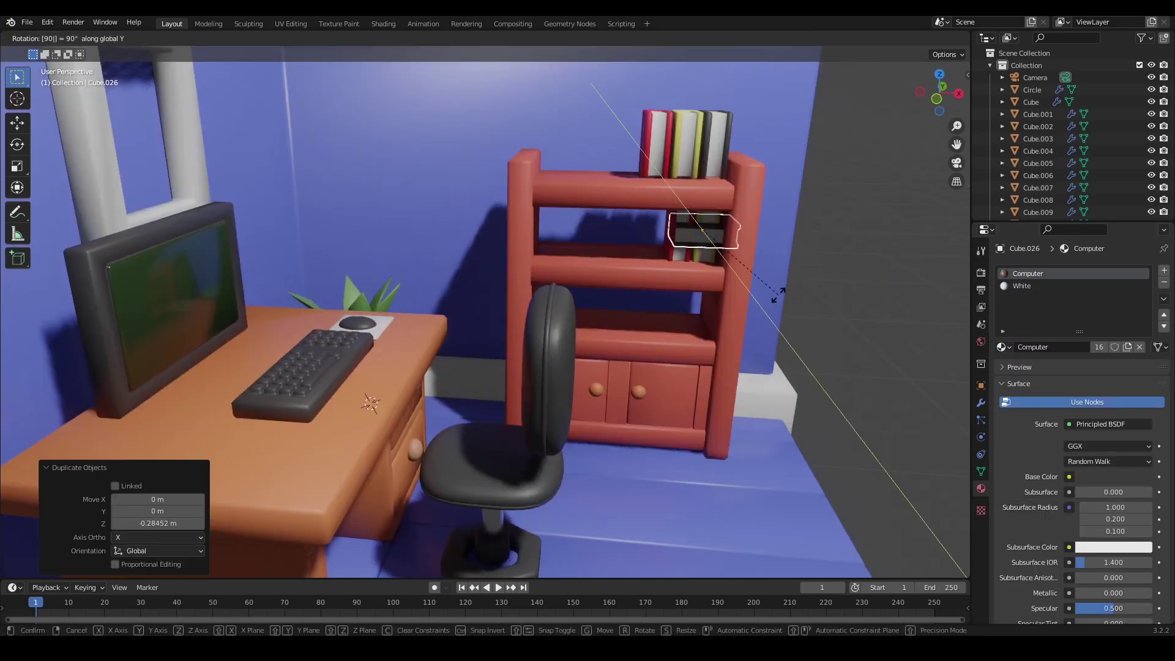
- Rotate the duplicated dark book 90° about the global Y axis so it lies flat
click(778, 296)
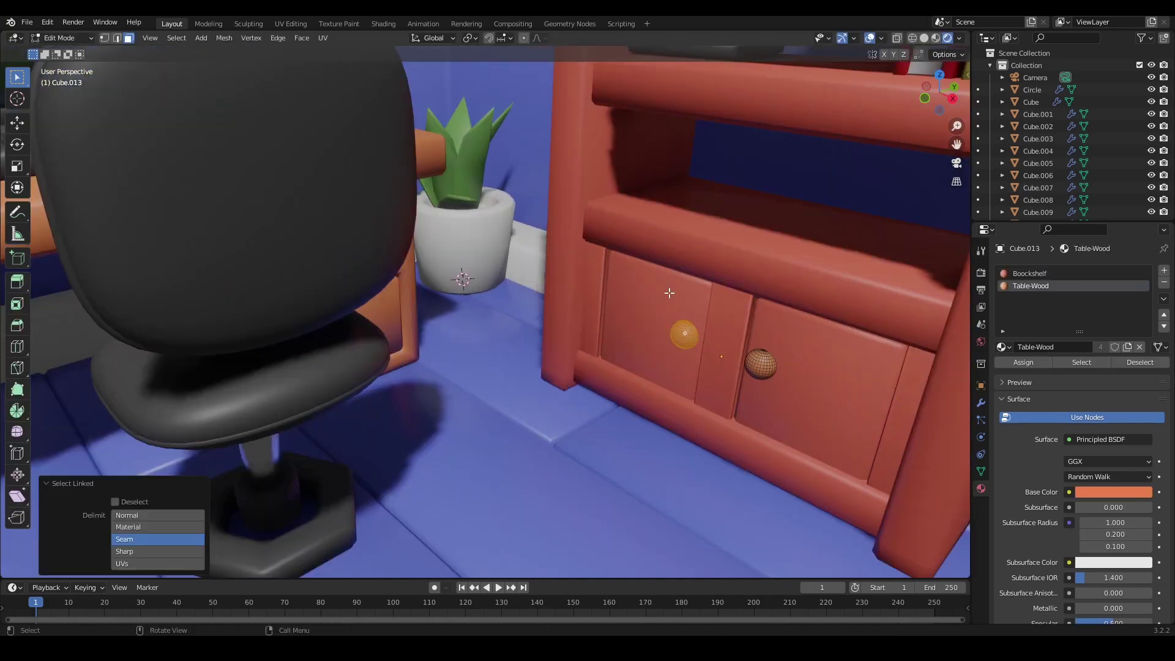
- Separate the bookshelf's left cabinet door together with its knob into its own object
key(l)
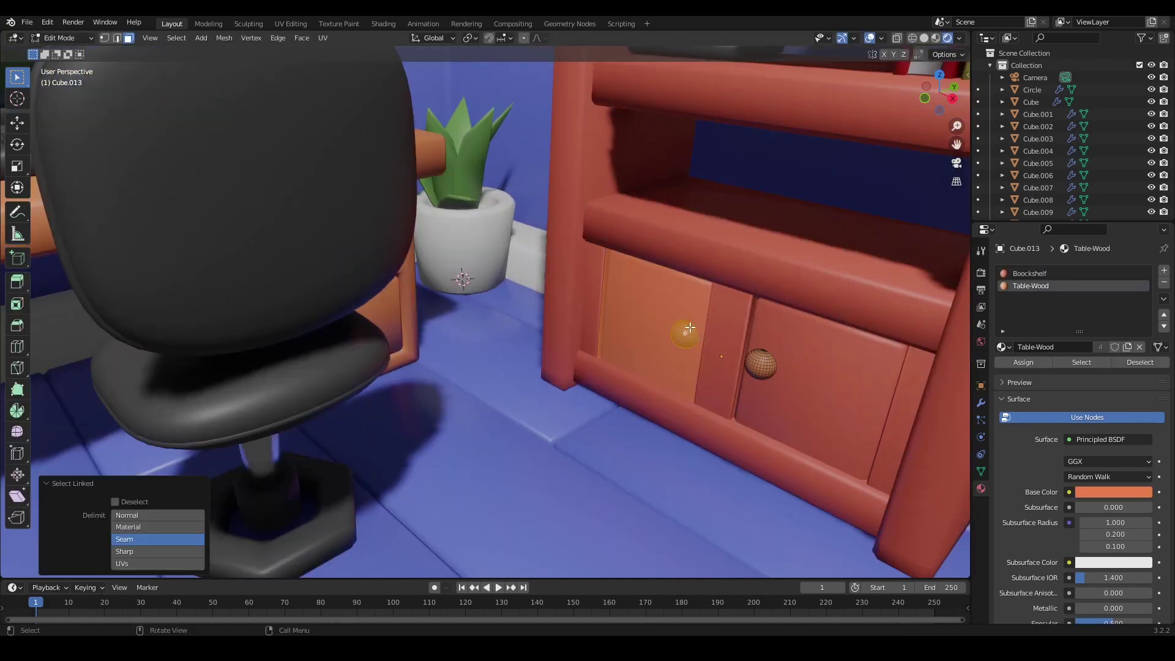
key(p)
click(689, 327)
key(Tab)
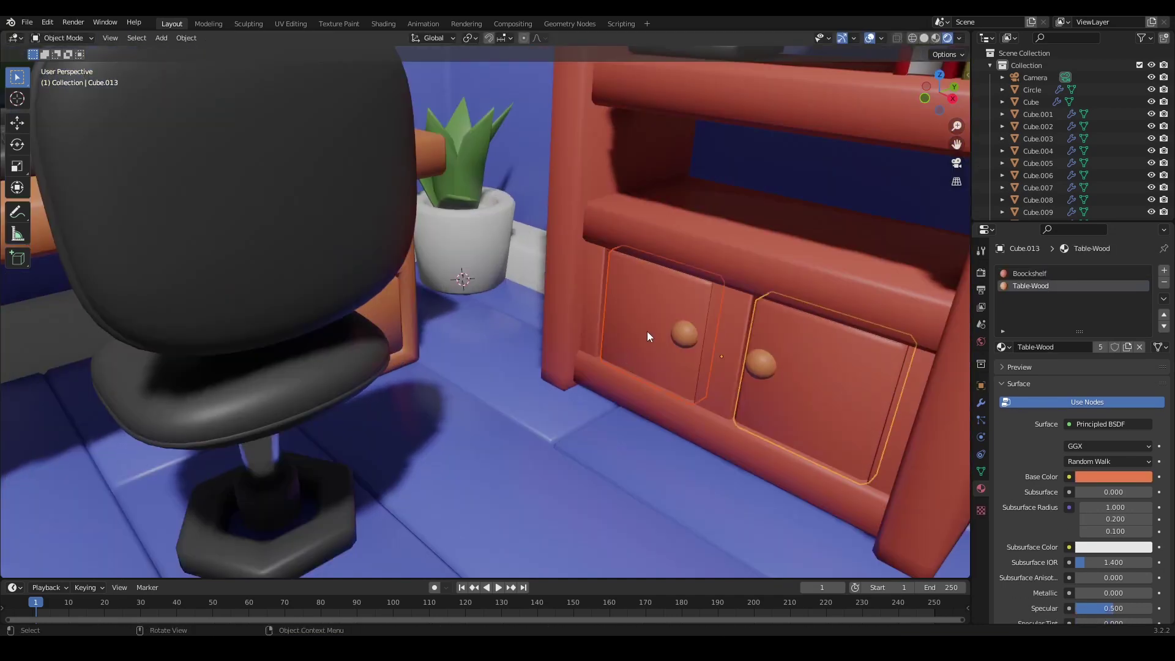
click(648, 332)
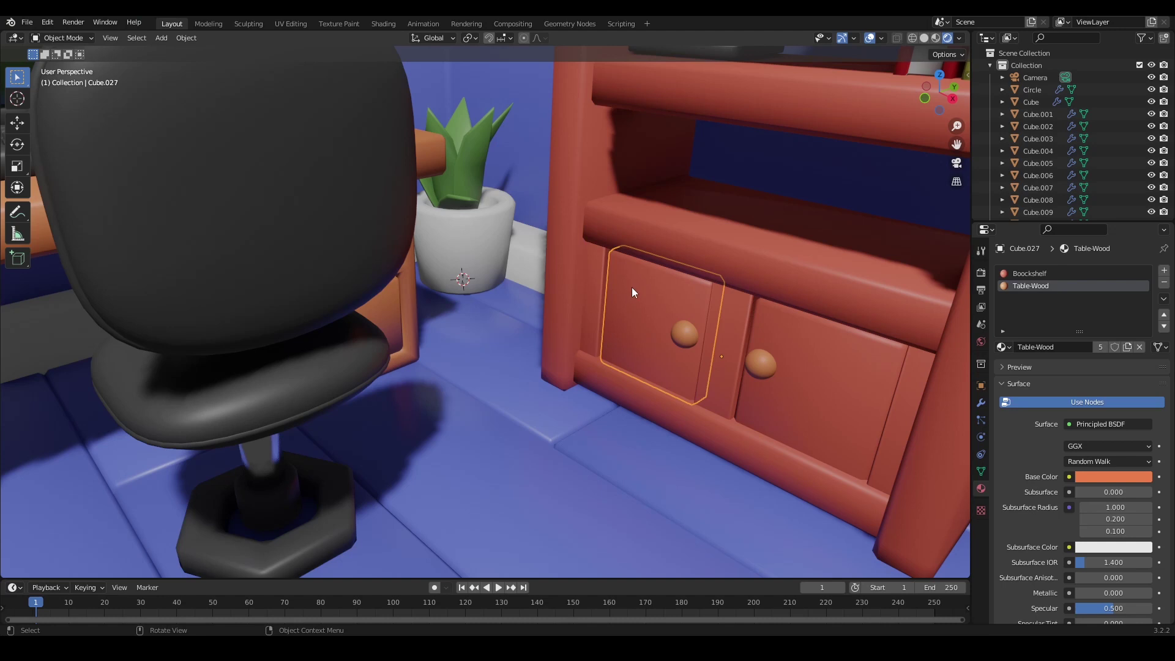
- Snap the 3D cursor to the outer vertical edge of the separated left cabinet door
key(Tab)
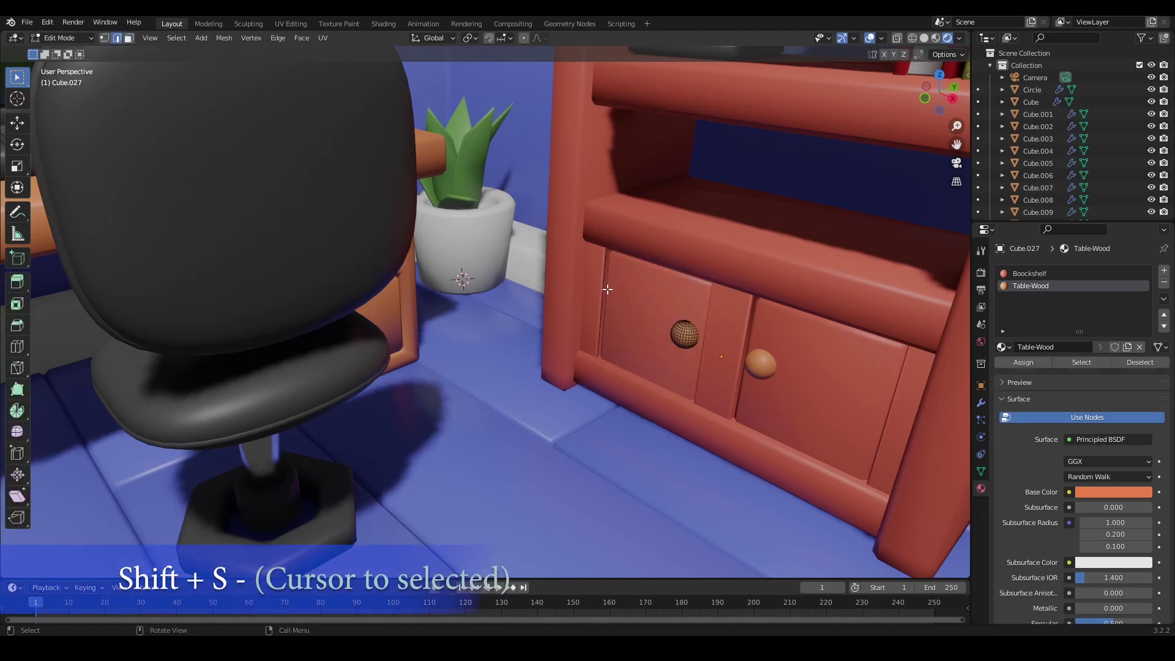
key(shift+s)
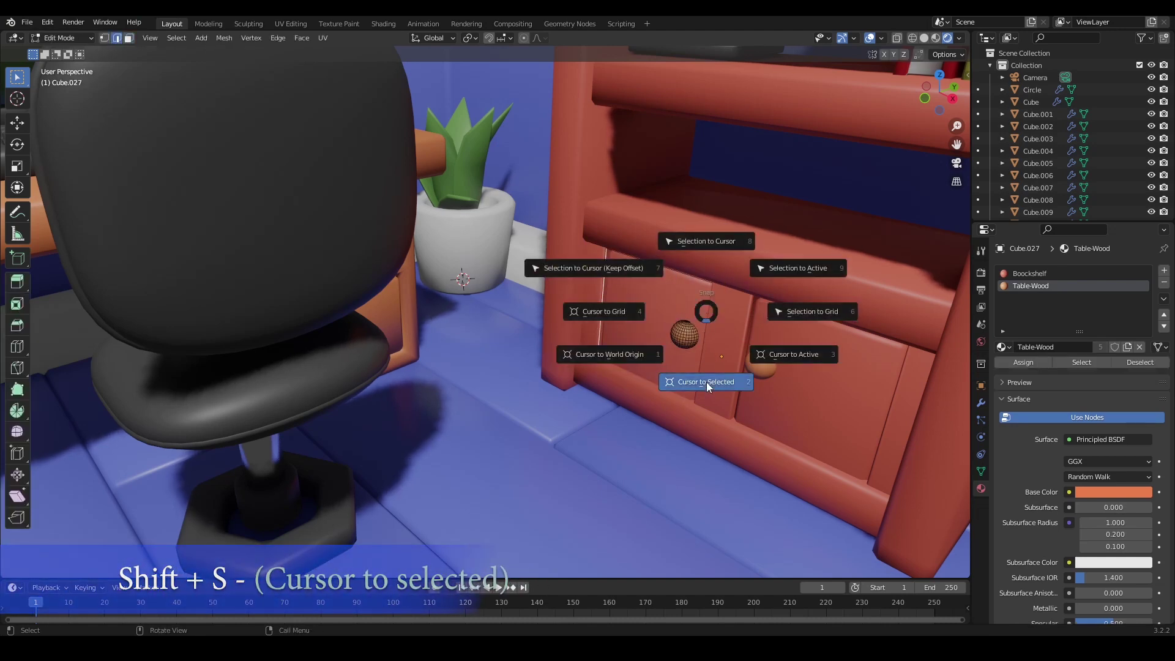
click(706, 382)
key(Tab)
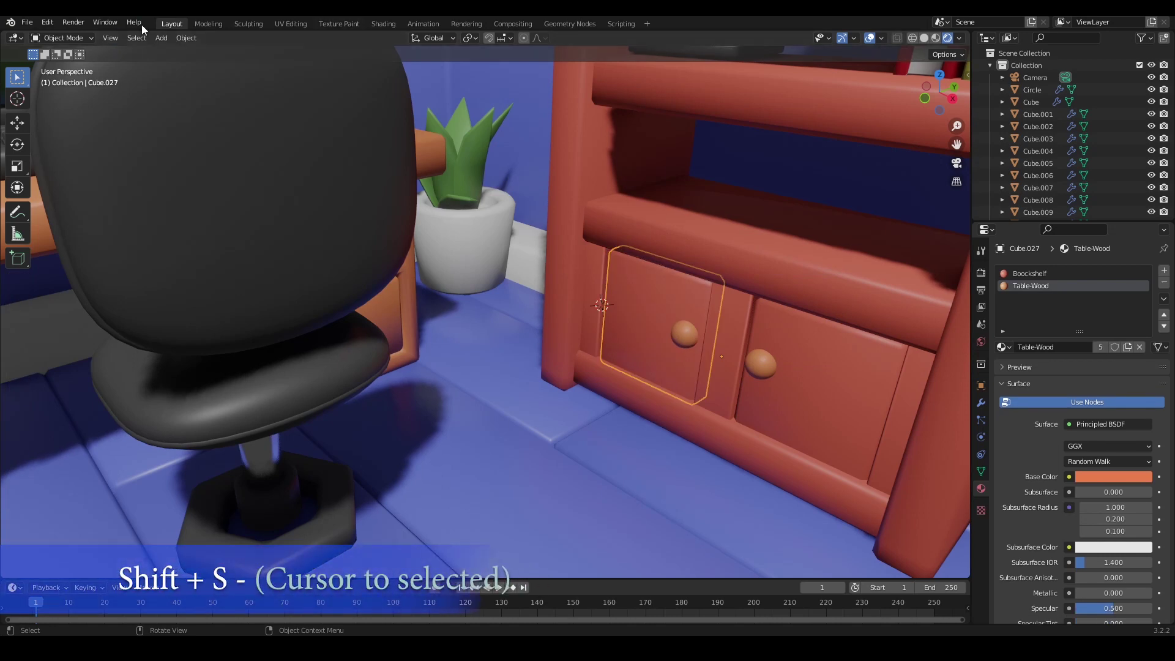
- Set the left cabinet door's origin to its center of mass (volume)
click(187, 38)
mouse_move(259, 66)
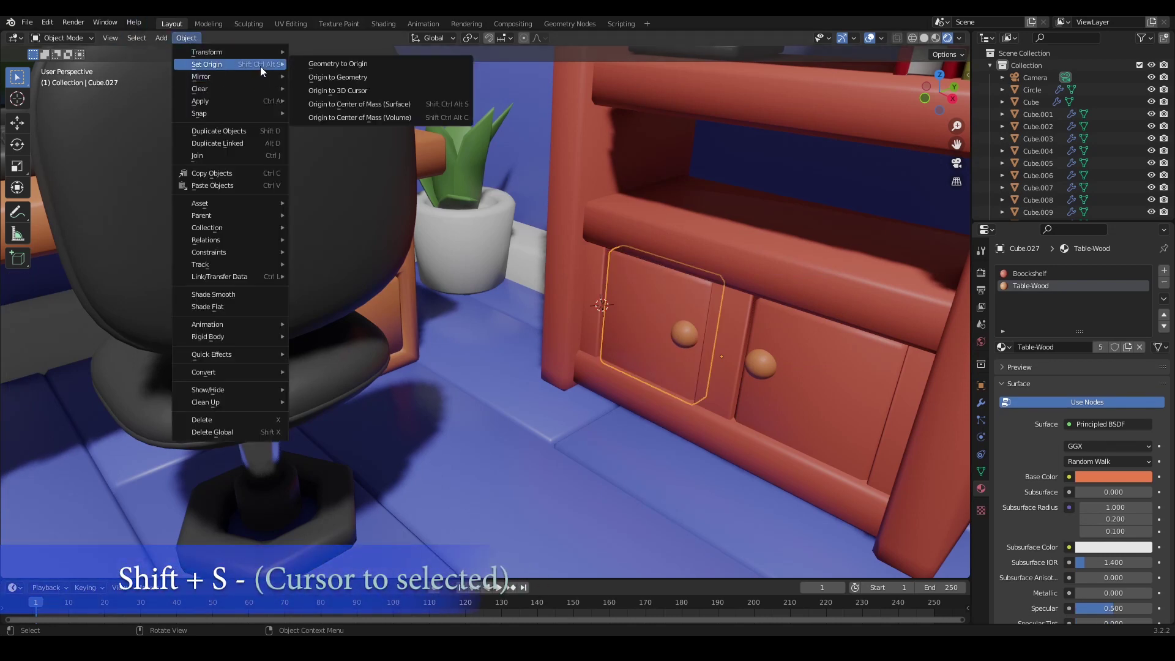
click(389, 118)
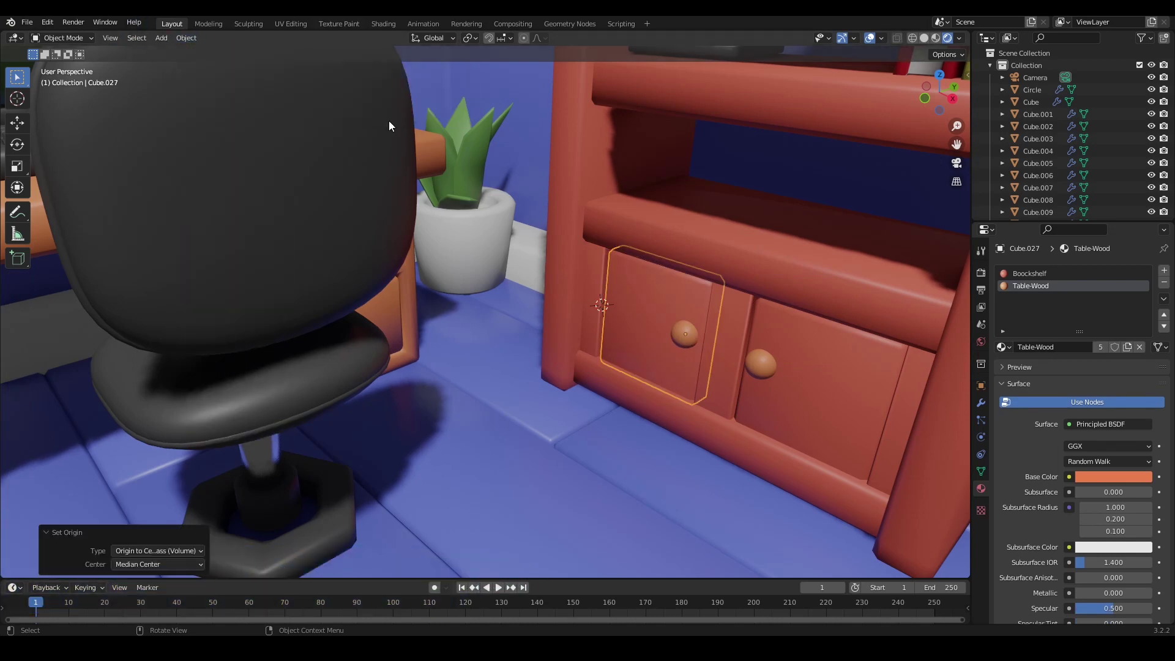
- Set the left cabinet door's origin to the 3D cursor at its hinge edge
click(186, 38)
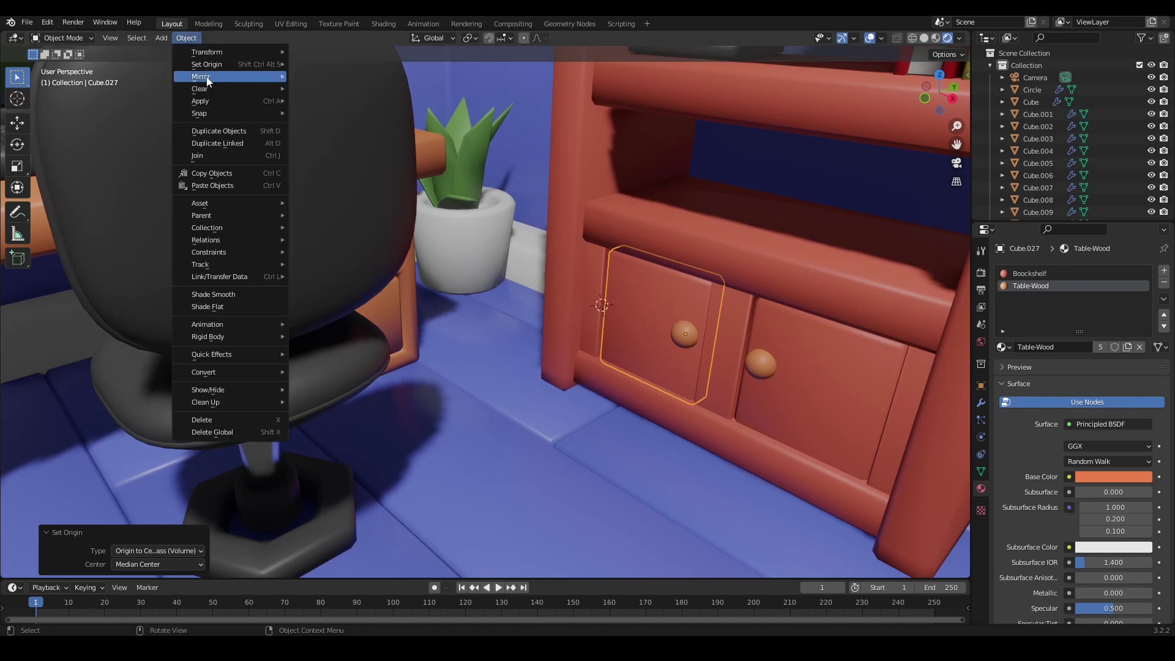
mouse_move(208, 64)
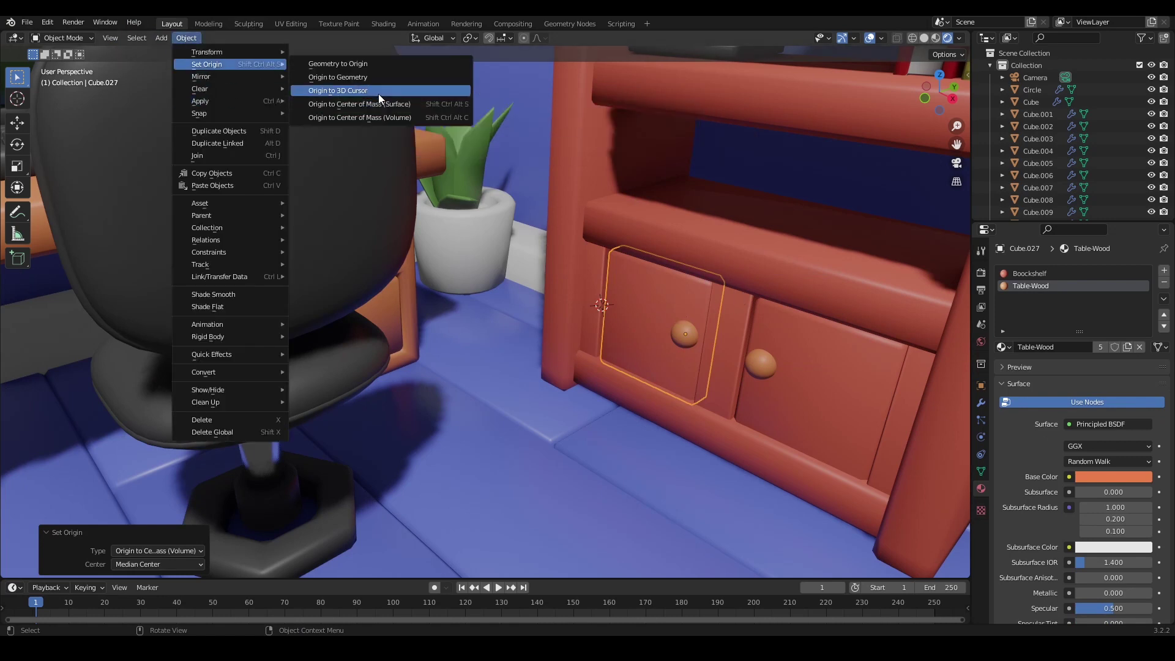
click(378, 94)
click(187, 38)
mouse_move(208, 65)
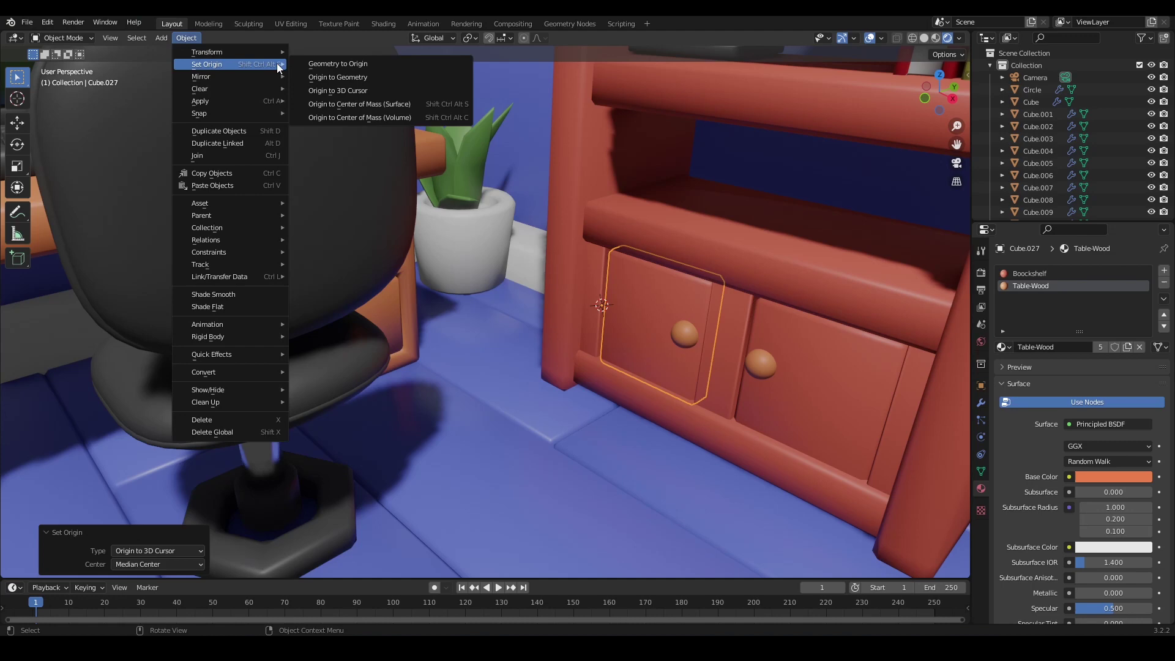
right_click(369, 91)
click(370, 92)
key(Escape)
key(Escape)
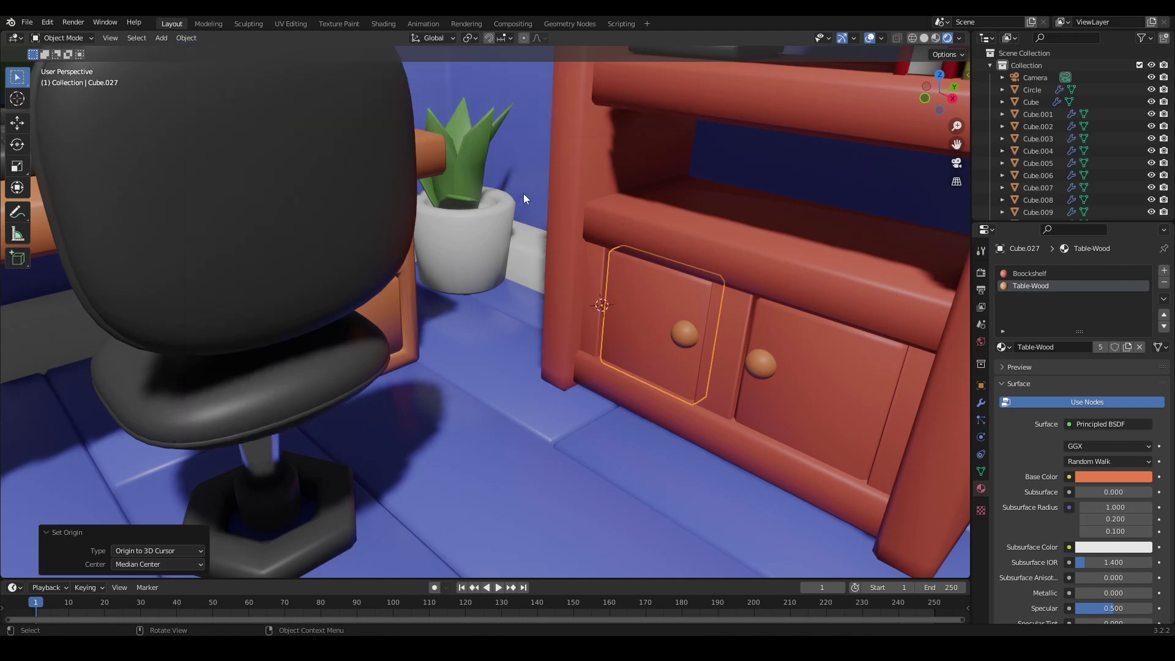
scroll(622, 312, down, 4)
key(r)
key(z)
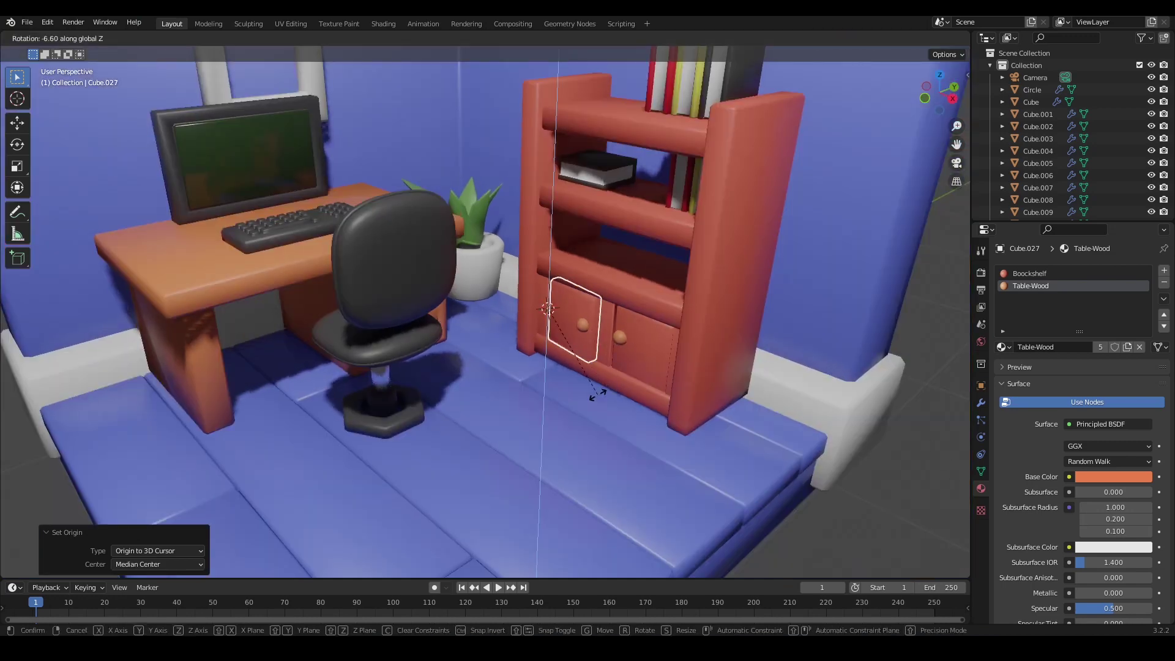
key(Escape)
mouse_move(579, 392)
middle_down()
mouse_move(667, 393)
mouse_move(666, 353)
mouse_move(582, 376)
middle_up()
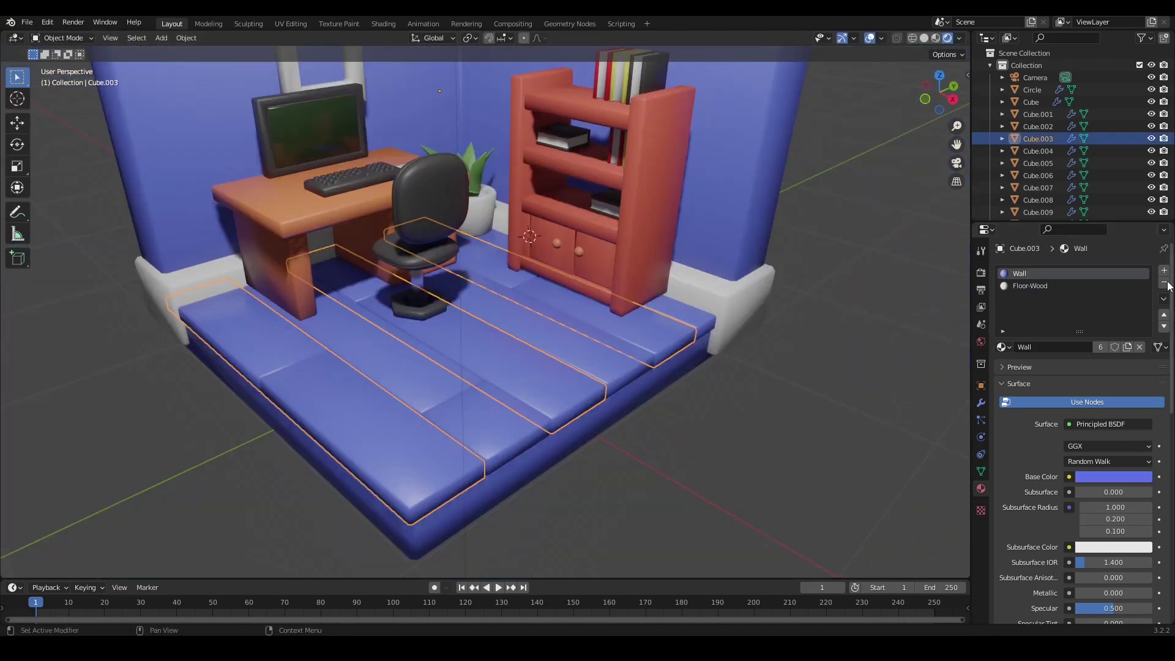
- Remove the Wall material slot from the selected floor planks so only Floor-Wood remains, and save the file
click(1163, 282)
key(ctrl+s)
- Replace the Wall material on the remaining blue floor planks with Floor-Wood
click(688, 322)
click(1002, 322)
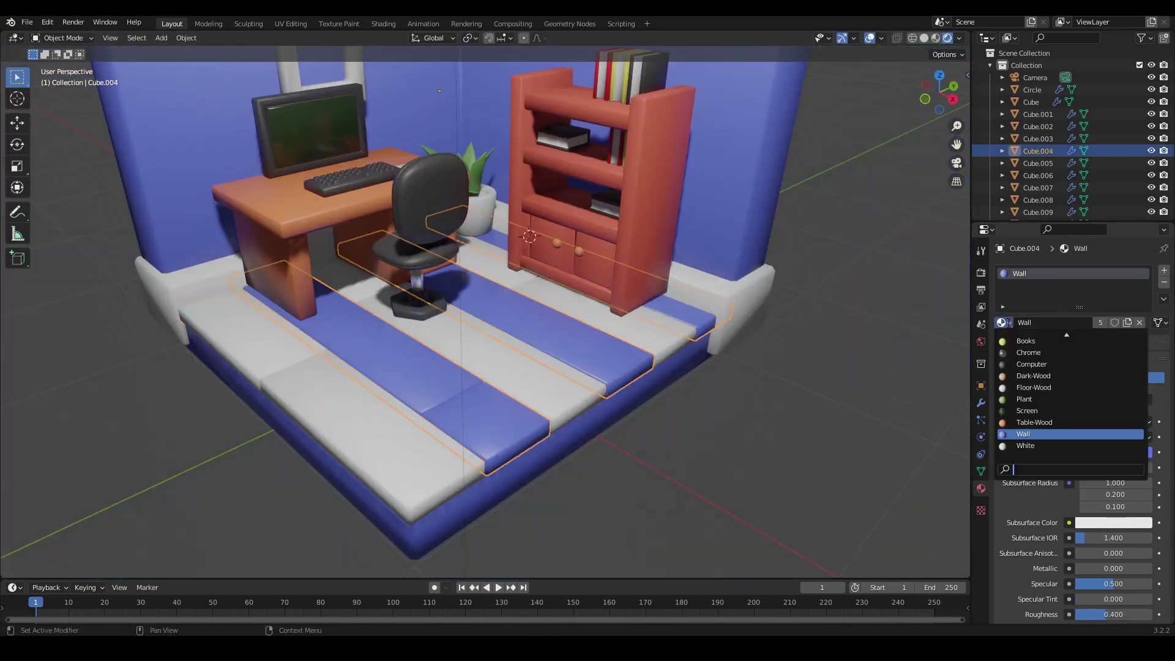
click(1022, 338)
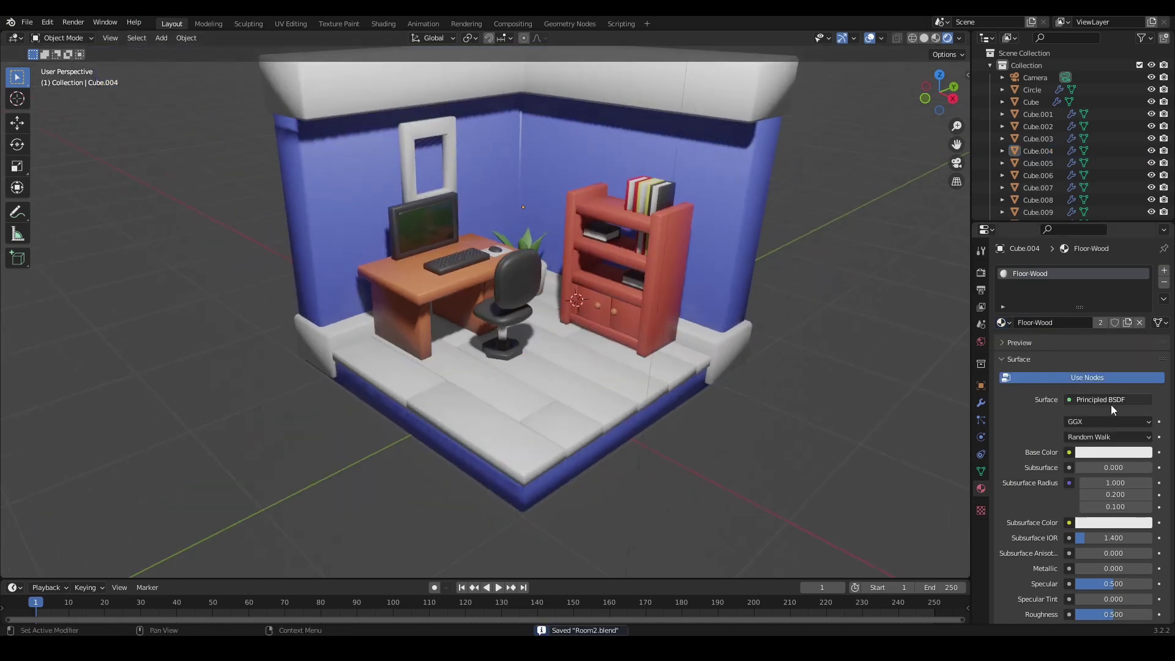
- Color the Floor-Wood material a muted reddish brown and set its roughness to about 0.689
click(1113, 452)
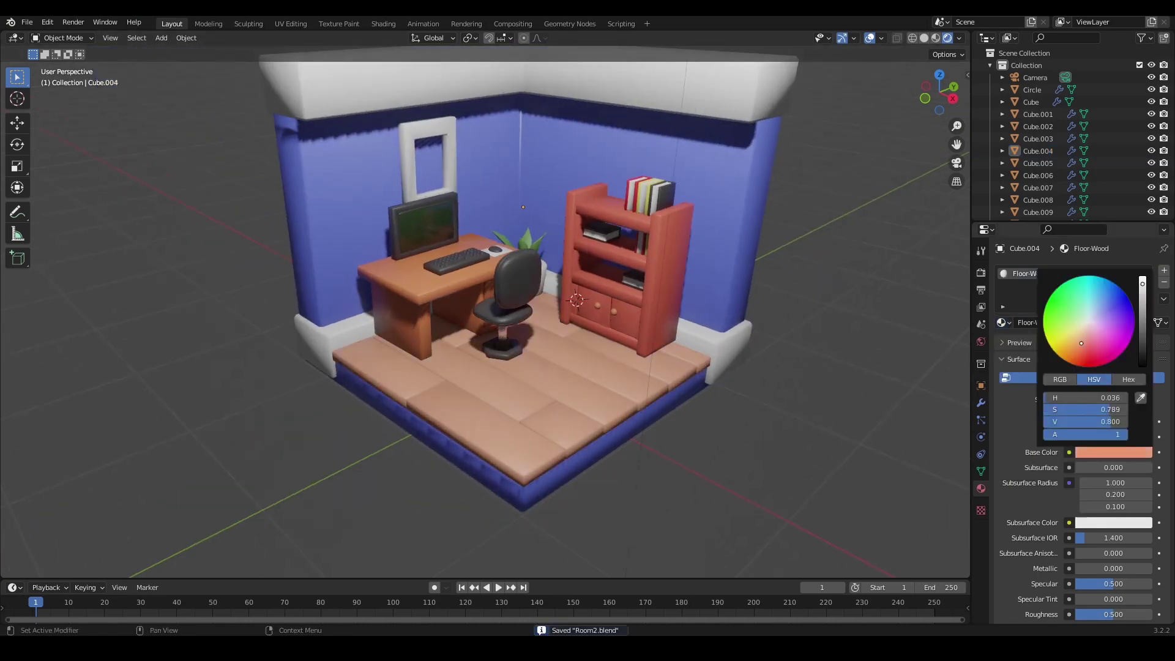
drag(1089, 321, 1081, 353)
drag(1141, 275, 1141, 307)
scroll(1096, 506, down, 5)
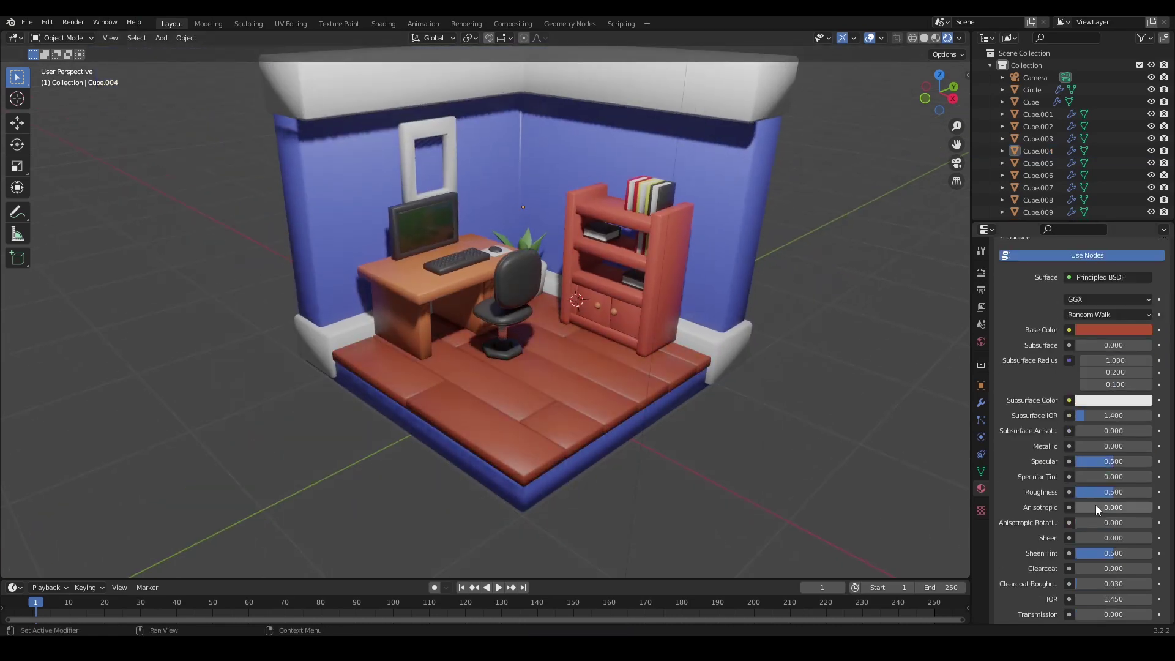
click(1104, 330)
drag(1083, 230, 1078, 220)
drag(1142, 184, 1141, 174)
drag(1078, 220, 1086, 222)
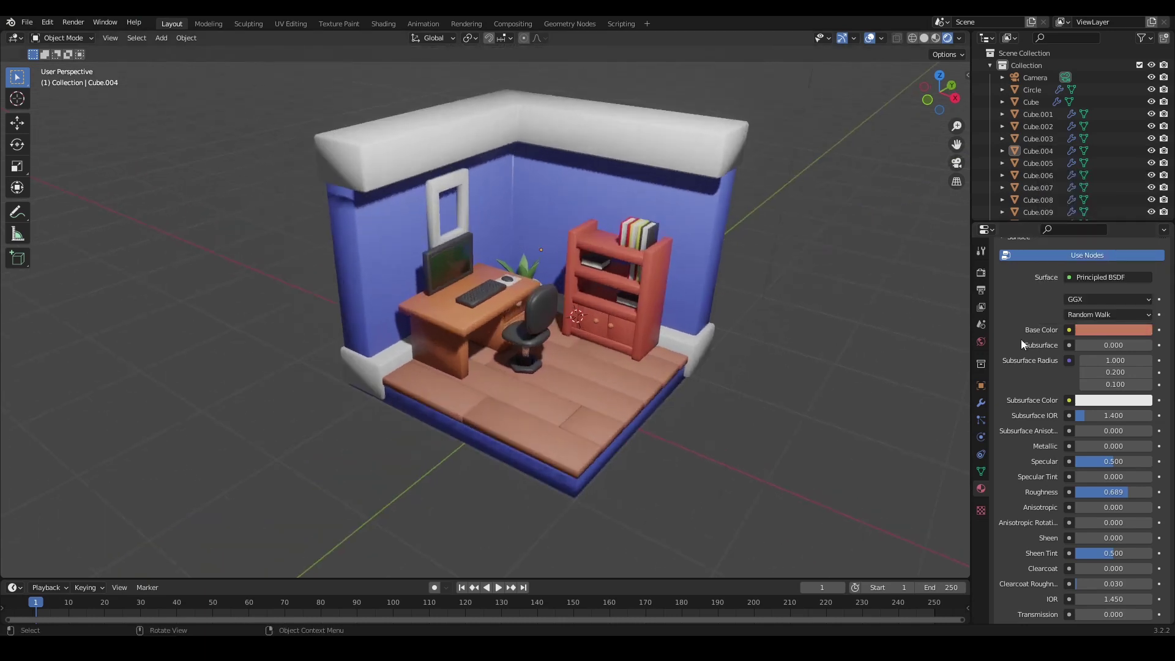
- Shift the Floor-Wood base color to a light tan (H 0.063, S 0.796, V 0.549) and save the file
click(1103, 331)
drag(1085, 221, 1082, 216)
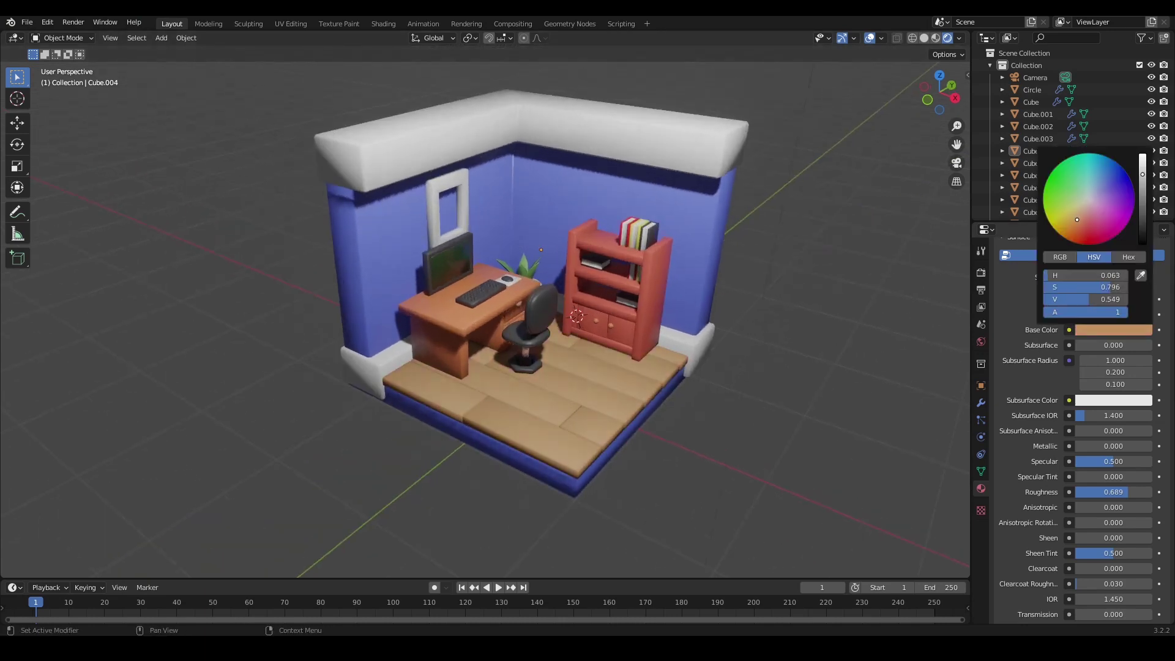
key(ctrl+s)
middle_drag(656, 394, 626, 355)
scroll(630, 358, up, 2)
key(ctrl+s)
- Add a second material slot with a new material to the floor planks
scroll(1059, 368, up, 5)
click(1164, 270)
click(1052, 348)
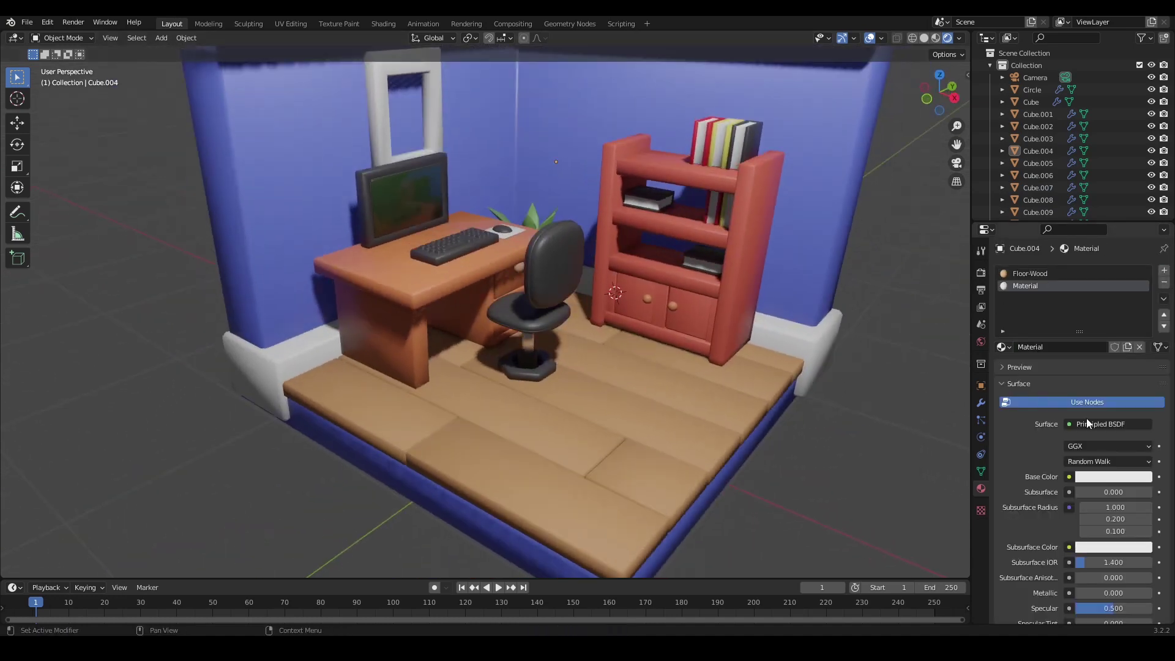
key(Tab)
key(3)
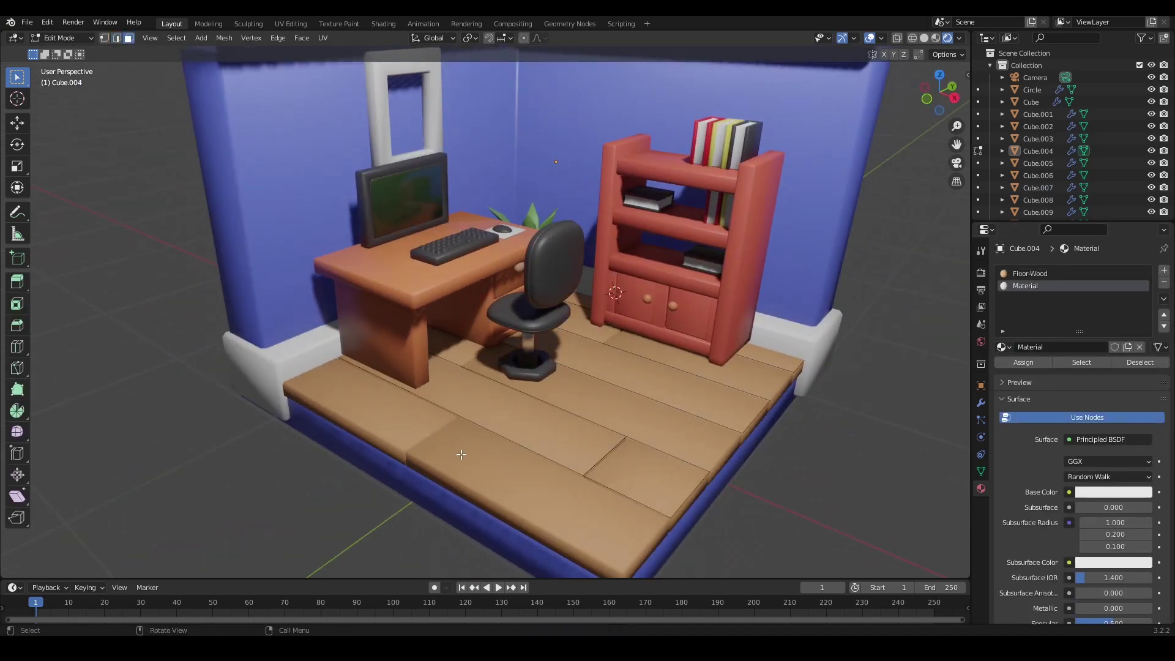
key(shift+z)
key(shift+z)
shift+click(538, 425)
shift+click(673, 391)
shift+click(672, 478)
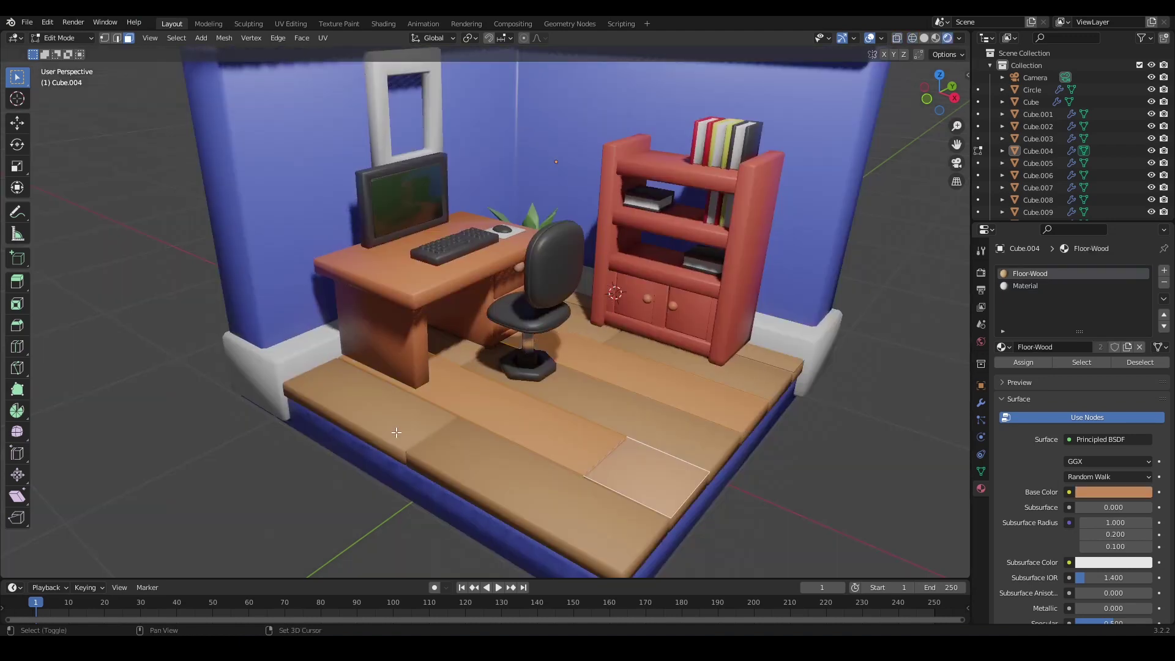
key(Tab)
- Join the two alternating sets of floor planks into one object
click(586, 454)
shift+click(516, 471)
key(g)
right_click(570, 446)
key(ctrl+j)
key(alt+a)
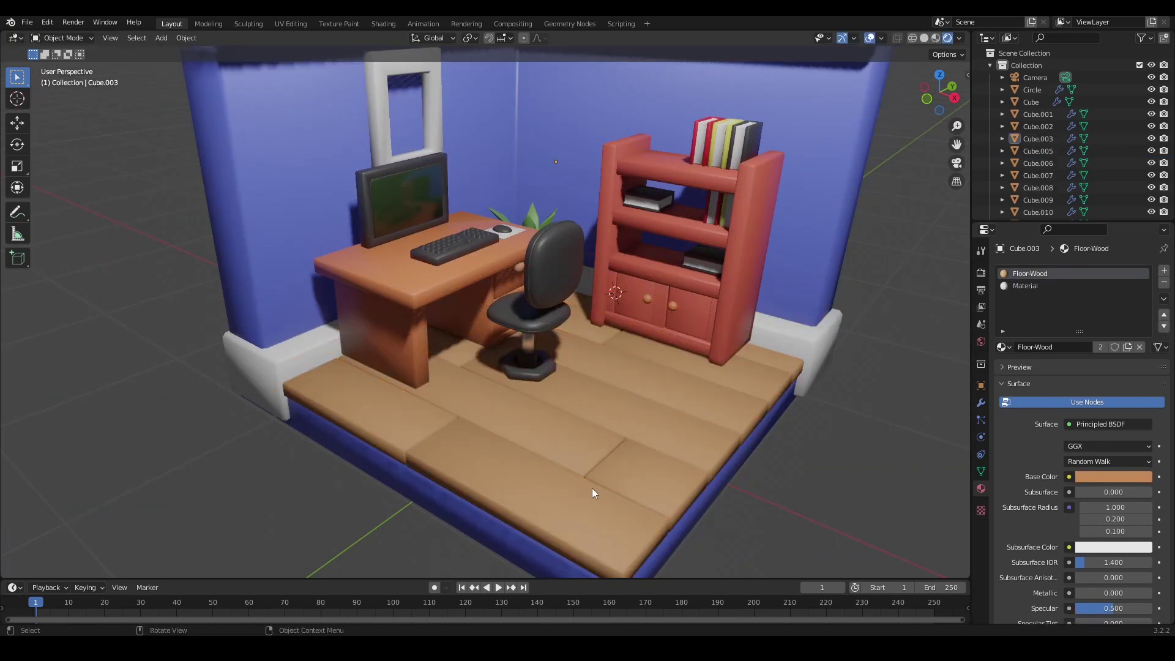
- Name the joined floor's second material Floor-Wood-02 and assign it to alternating planks
click(589, 477)
click(981, 402)
key(Tab)
click(395, 404)
shift+click(599, 406)
shift+click(745, 386)
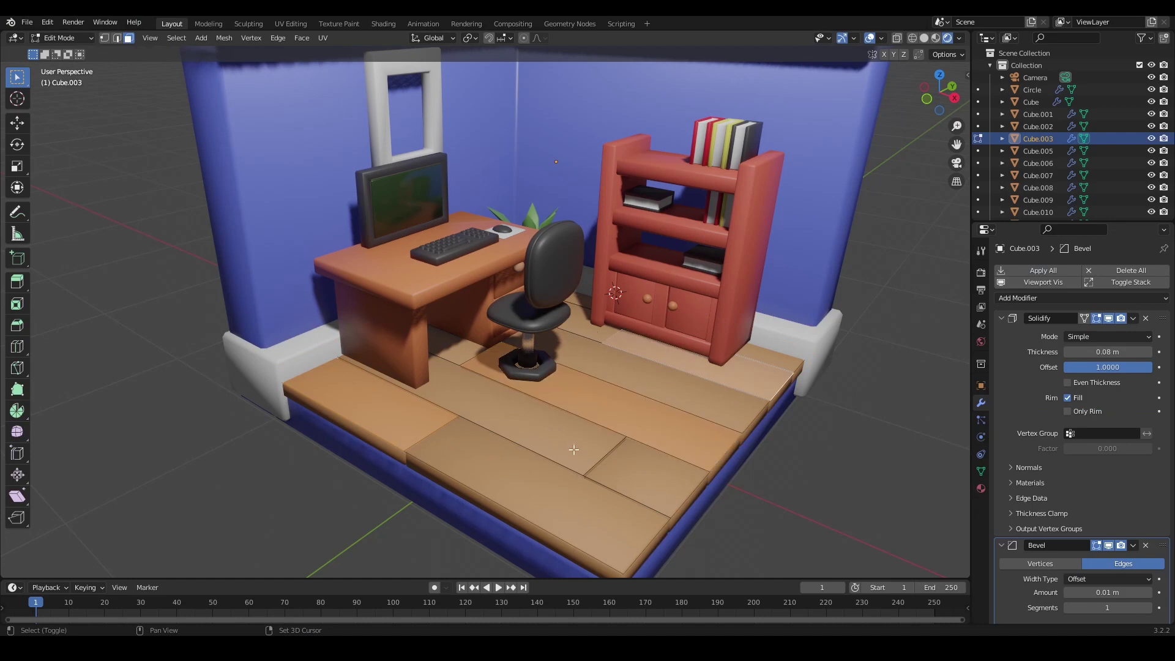
shift+click(639, 472)
click(981, 488)
click(1030, 287)
click(1059, 351)
text(Floor-Woo)
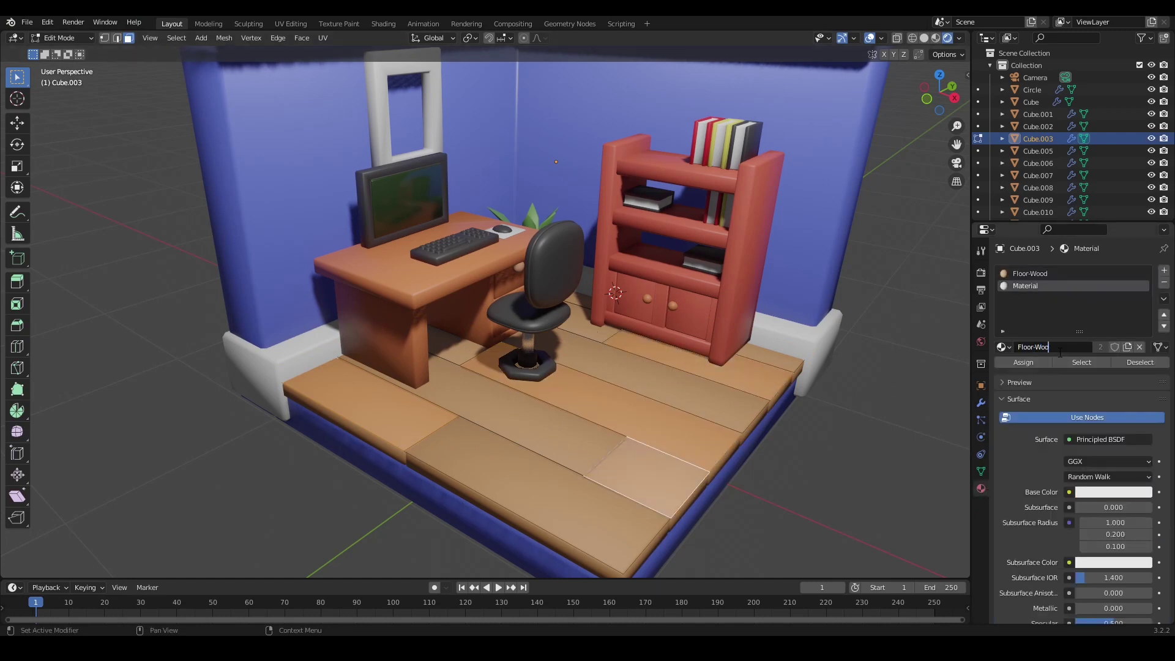
click(1023, 362)
key(Tab)
click(859, 435)
- Set the Floor-Wood-02 base color to a light orange that contrasts mildly with Floor-Wood, and save the file
click(1103, 478)
drag(1089, 351, 1083, 368)
click(1034, 274)
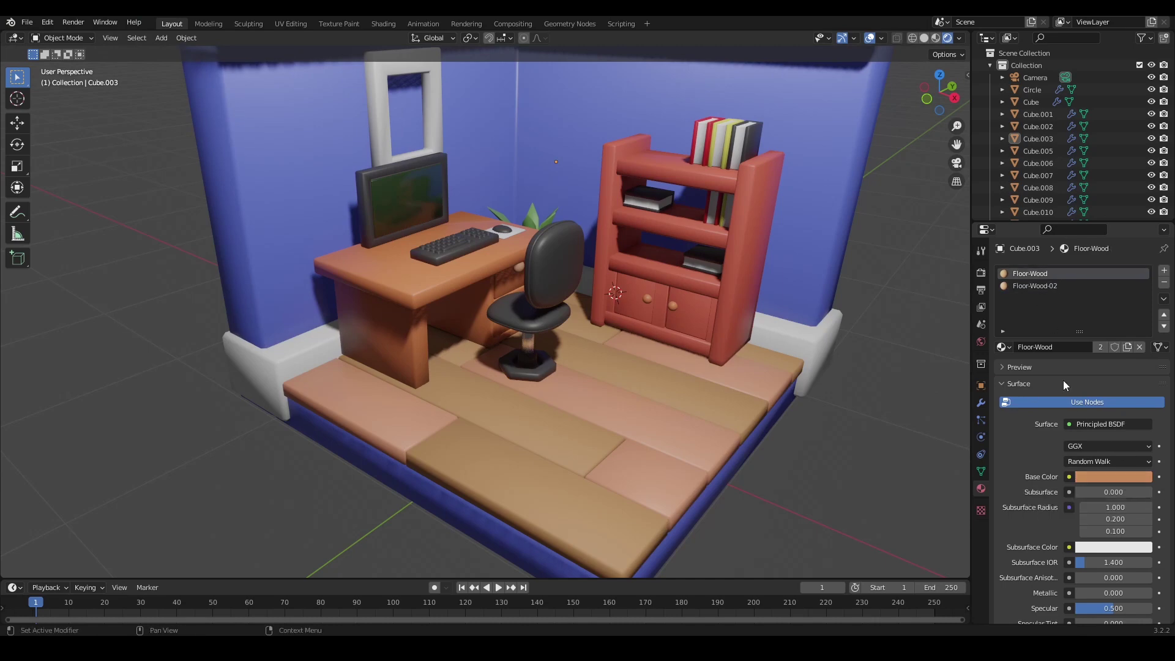
click(1034, 285)
click(1110, 477)
drag(1086, 361, 1076, 368)
scroll(800, 421, down, 3)
middle_drag(758, 432, 758, 383)
key(ctrl+s)
- Look through the scene camera, select it and lock the camera to the view
key(KP_0)
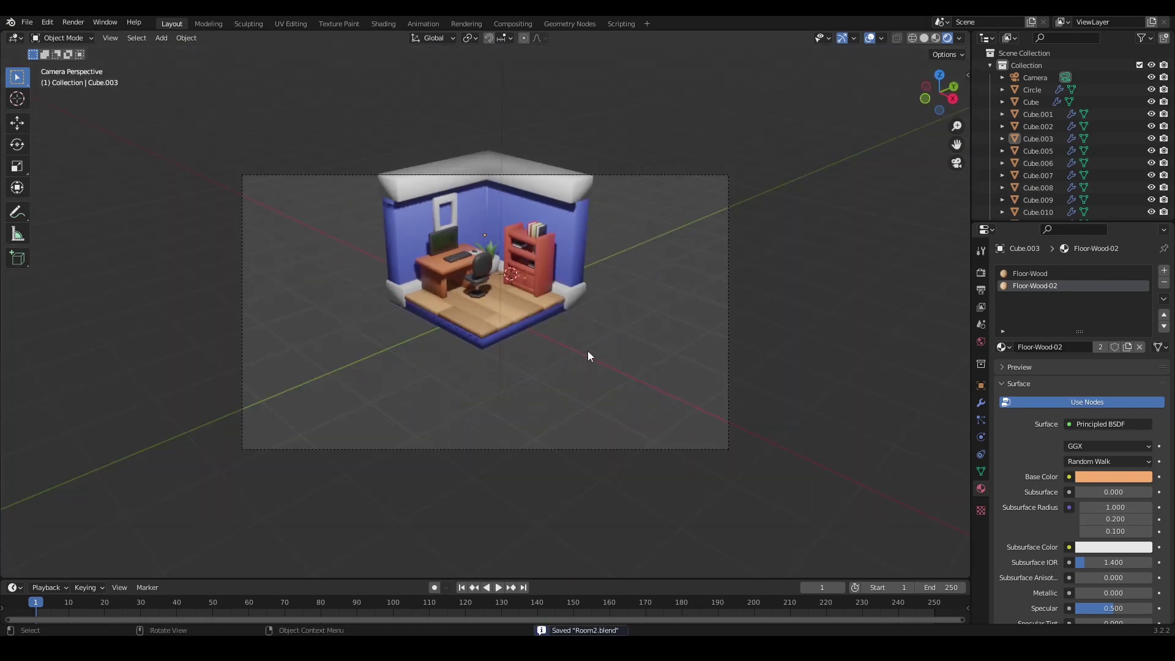
mouse_move(589, 354)
middle_down()
mouse_move(610, 327)
mouse_move(594, 320)
mouse_move(605, 361)
middle_up()
key(KP_0)
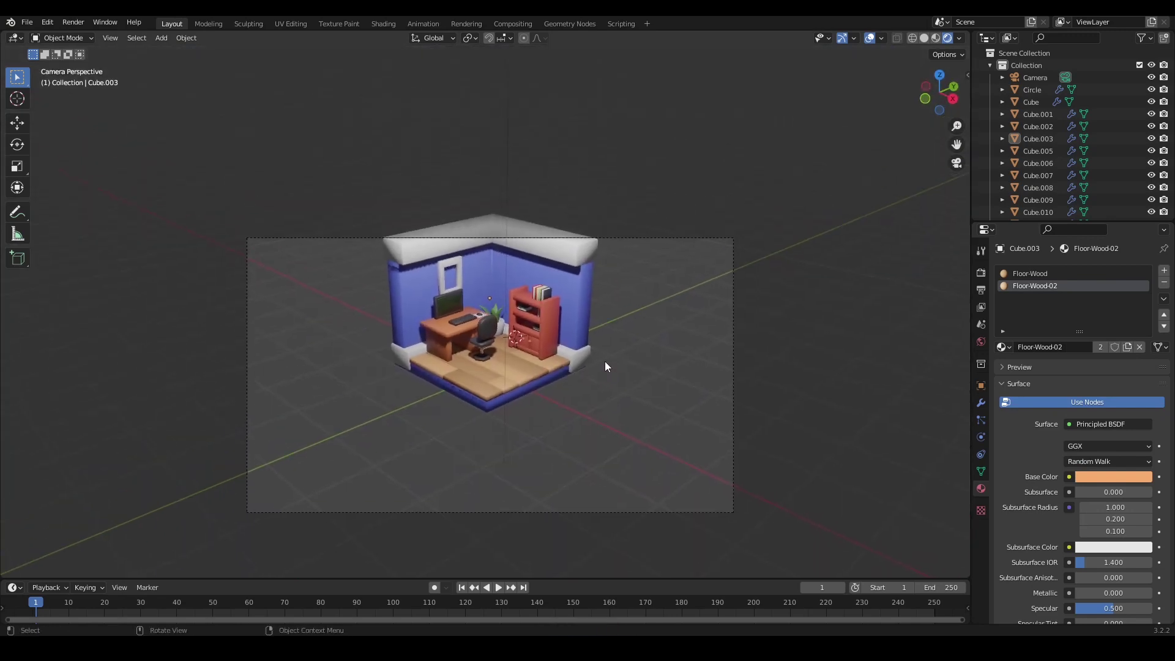
scroll(612, 355, up, 2)
key(n)
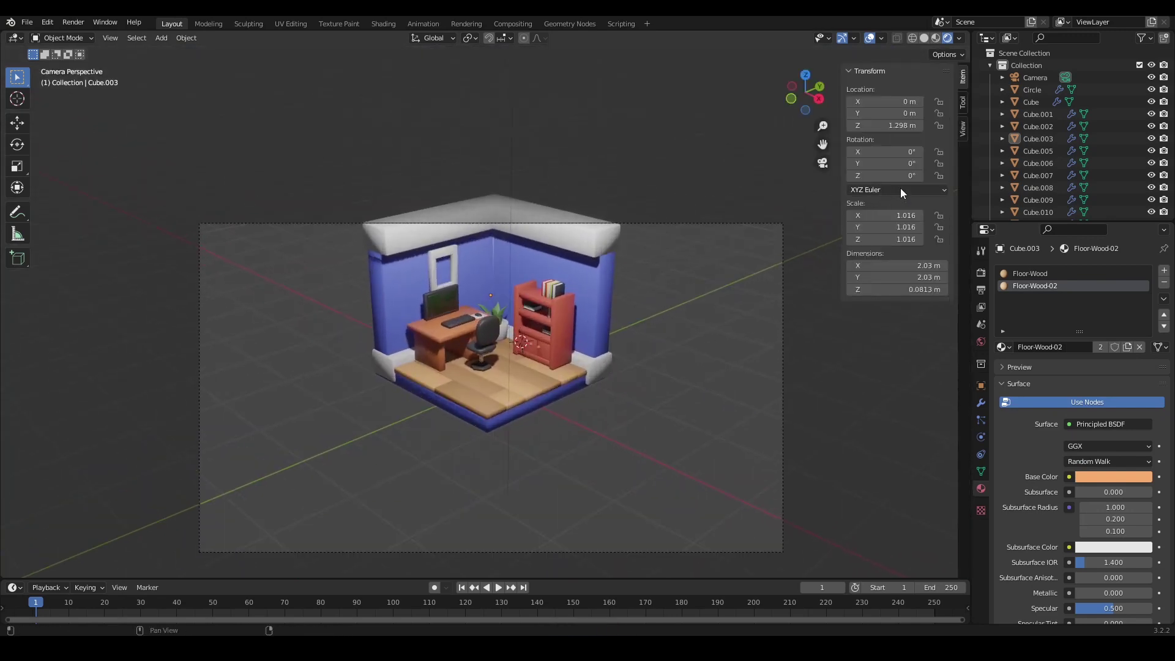
click(1026, 79)
click(964, 128)
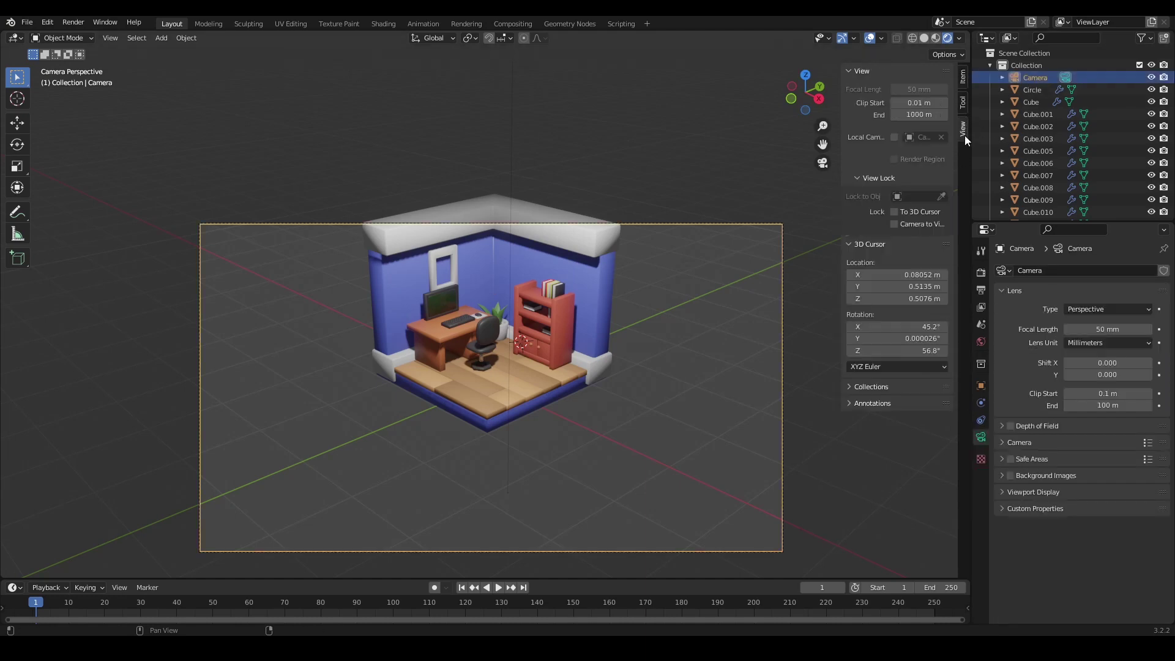
click(894, 223)
- Reframe the whole room inside the camera frame and save the file
middle_drag(574, 356, 577, 423)
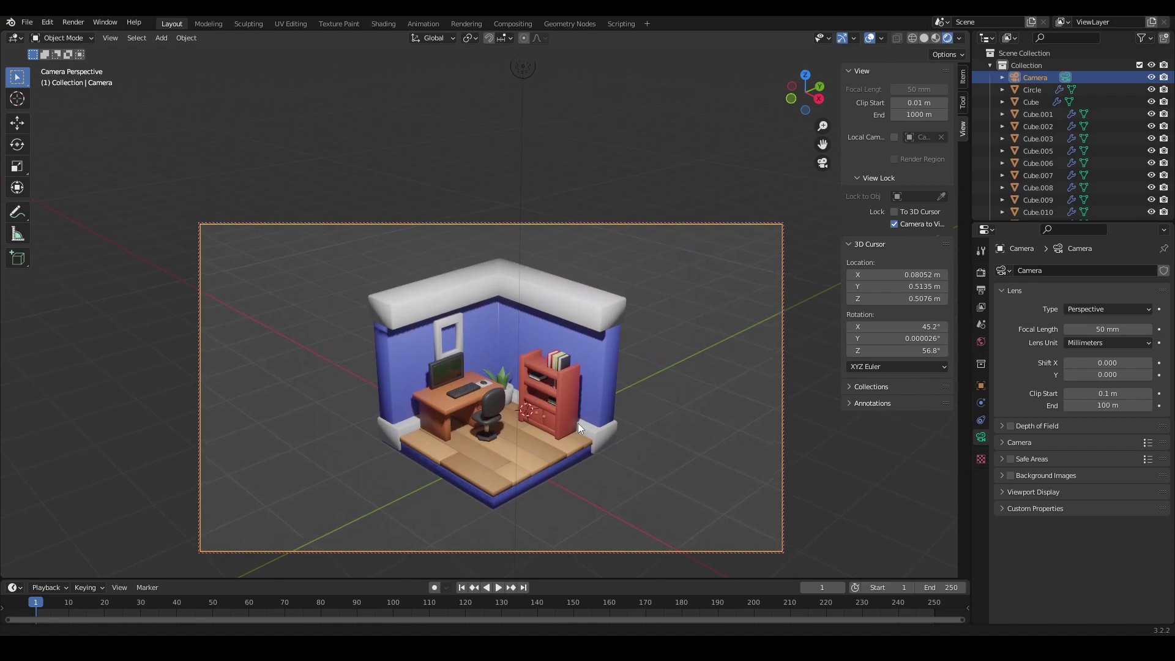
click(822, 342)
key(n)
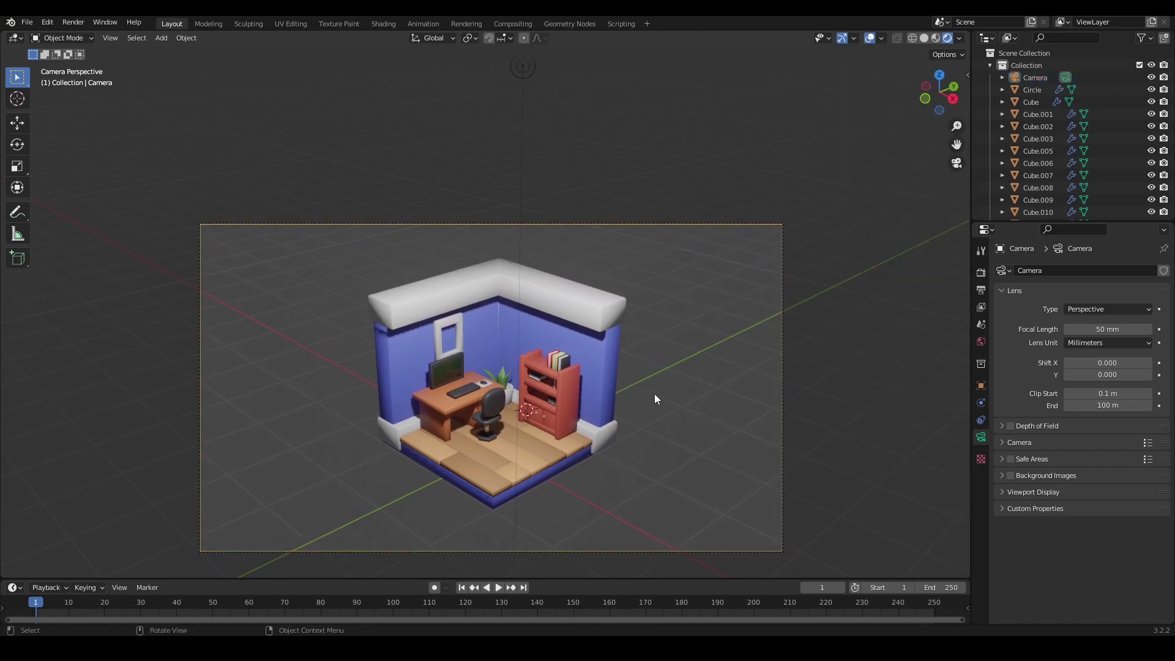
middle_drag(654, 394, 655, 282)
key(KP_0)
scroll(637, 402, up, 3)
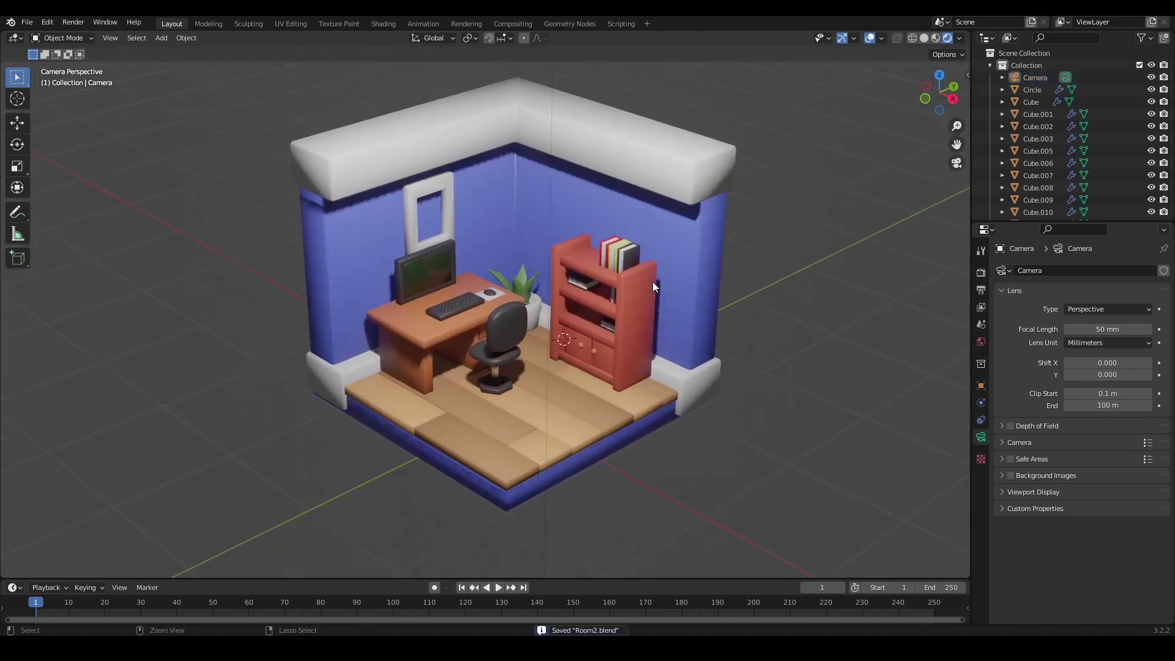
- Fill the window frame's opening with a pane separated into its own object
click(430, 190)
key(Tab)
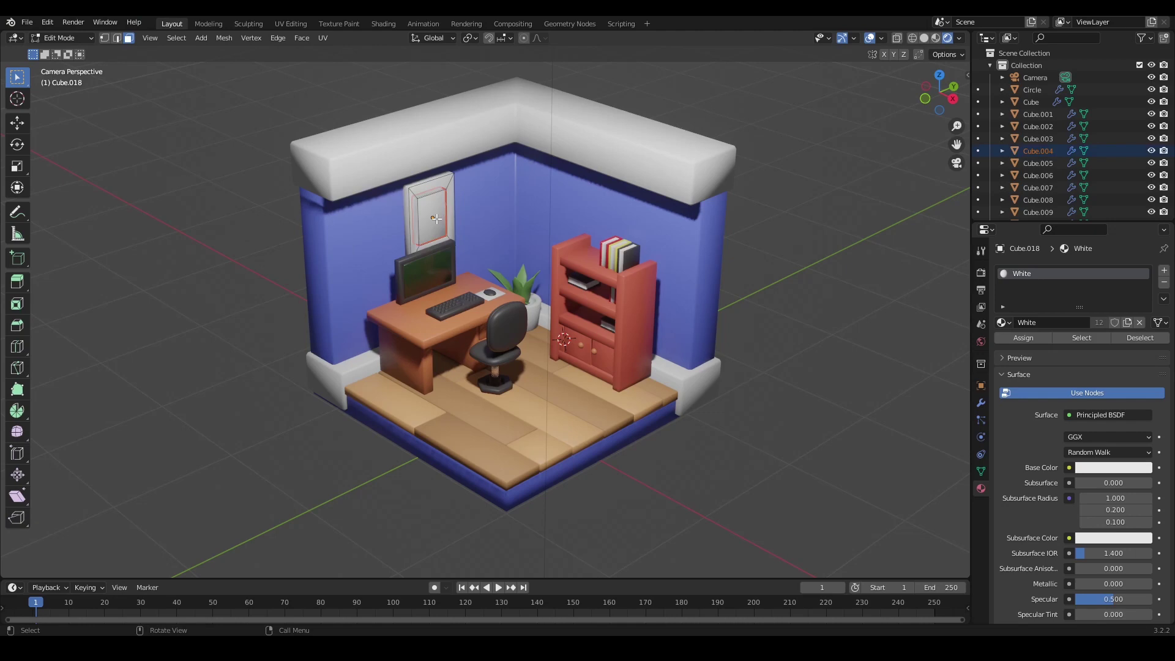
scroll(436, 218, up, 5)
shift+middle_drag(436, 219, 496, 283)
key(x)
click(522, 359)
key(x)
click(507, 285)
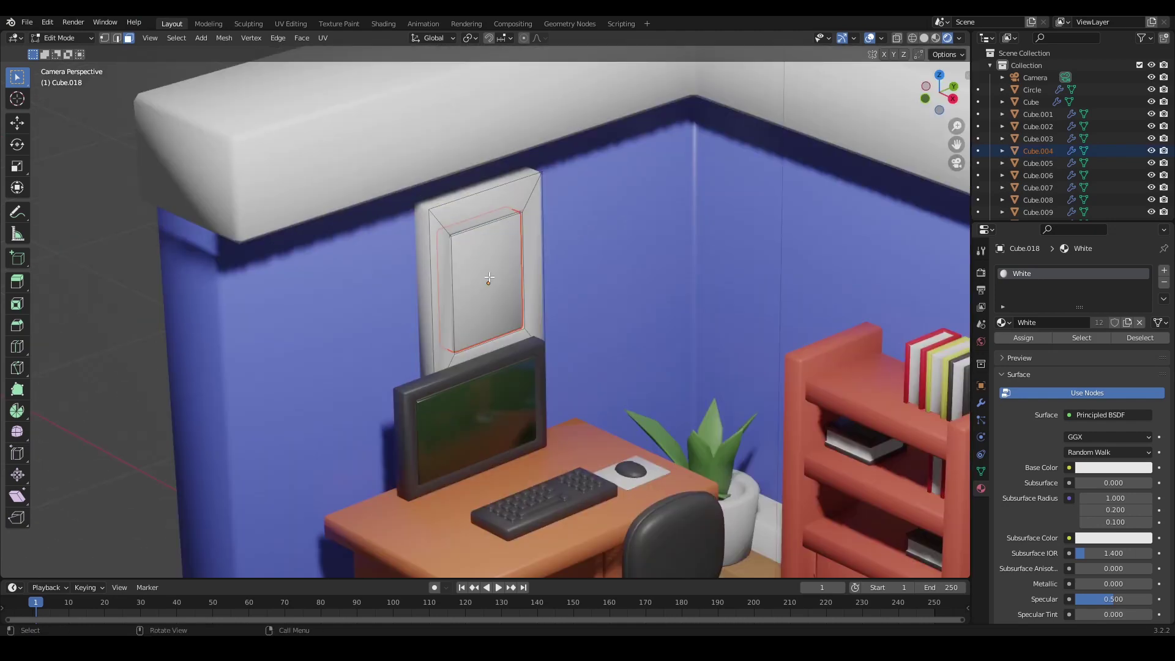
key(Tab)
- Move the window pane about -0.046 m along X and scale it along X
click(498, 279)
key(Tab)
key(Tab)
key(g)
key(x)
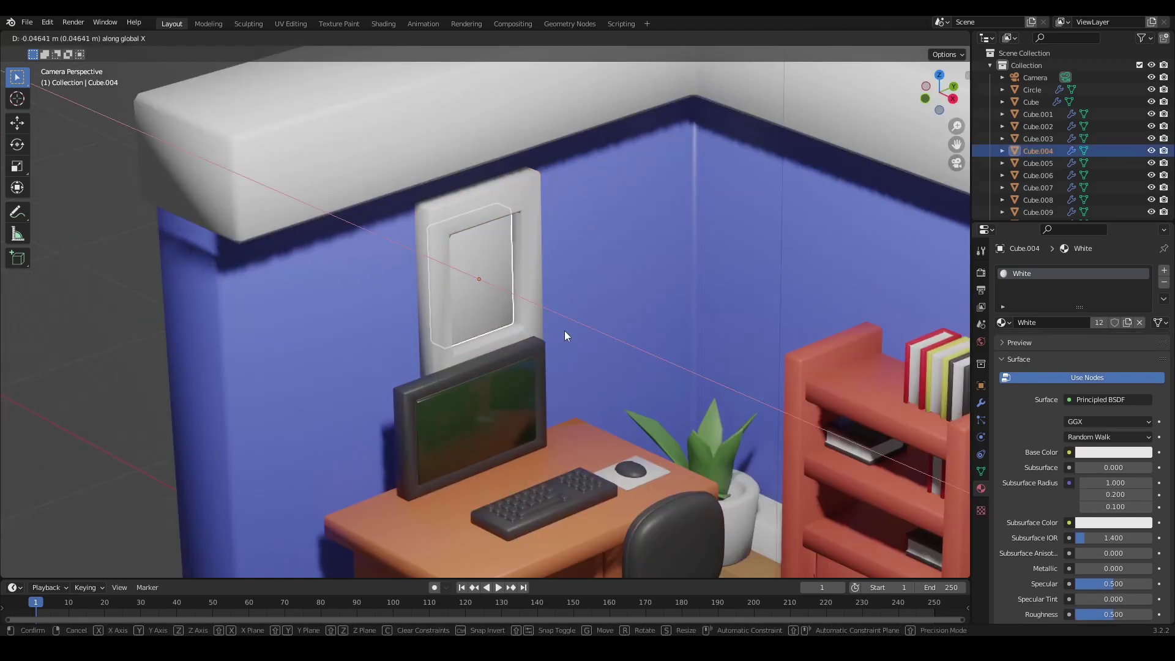
click(563, 335)
key(s)
key(x)
click(536, 324)
- Assign the Wall material to the window pane
click(1004, 322)
click(1034, 434)
click(110, 294)
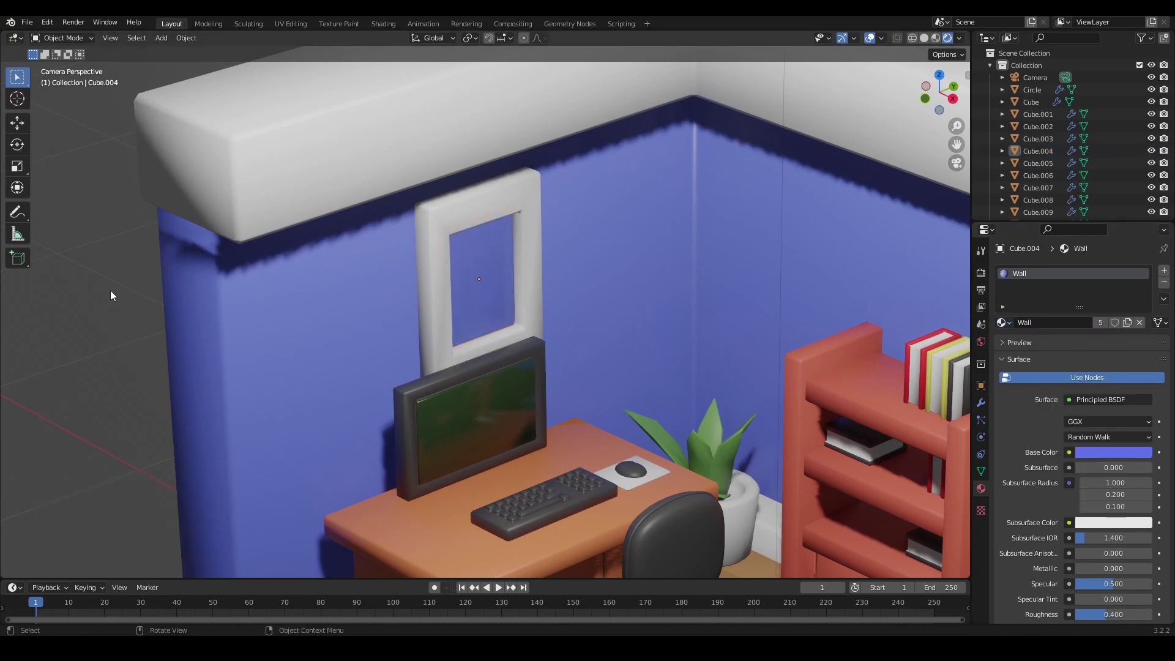
- Give the window pane a new material named Glass with a light blue base color
scroll(111, 293, down, 3)
click(1163, 270)
click(1065, 347)
double_click(1064, 347)
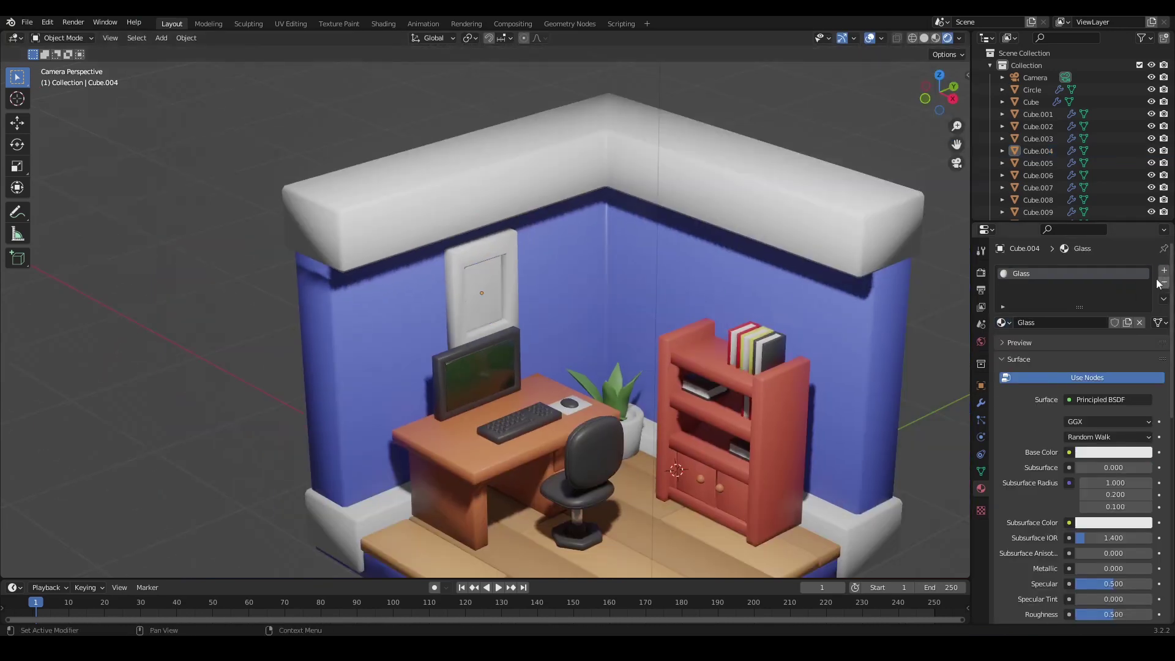
click(1112, 452)
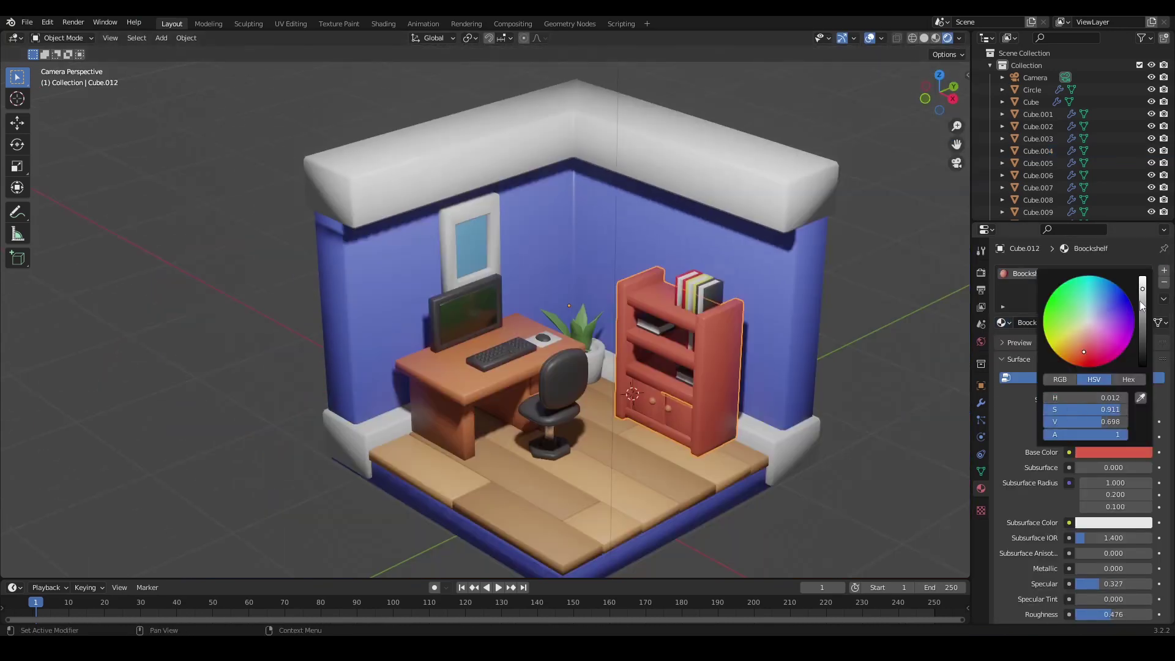
- Recolor the bookshelf material to a muted grayish blue
mouse_move(1141, 303)
mouse_down()
mouse_move(1142, 324)
mouse_move(1142, 313)
mouse_move(1100, 307)
mouse_move(1058, 325)
mouse_move(1099, 307)
mouse_up()
click(909, 356)
scroll(908, 359, down, 1)
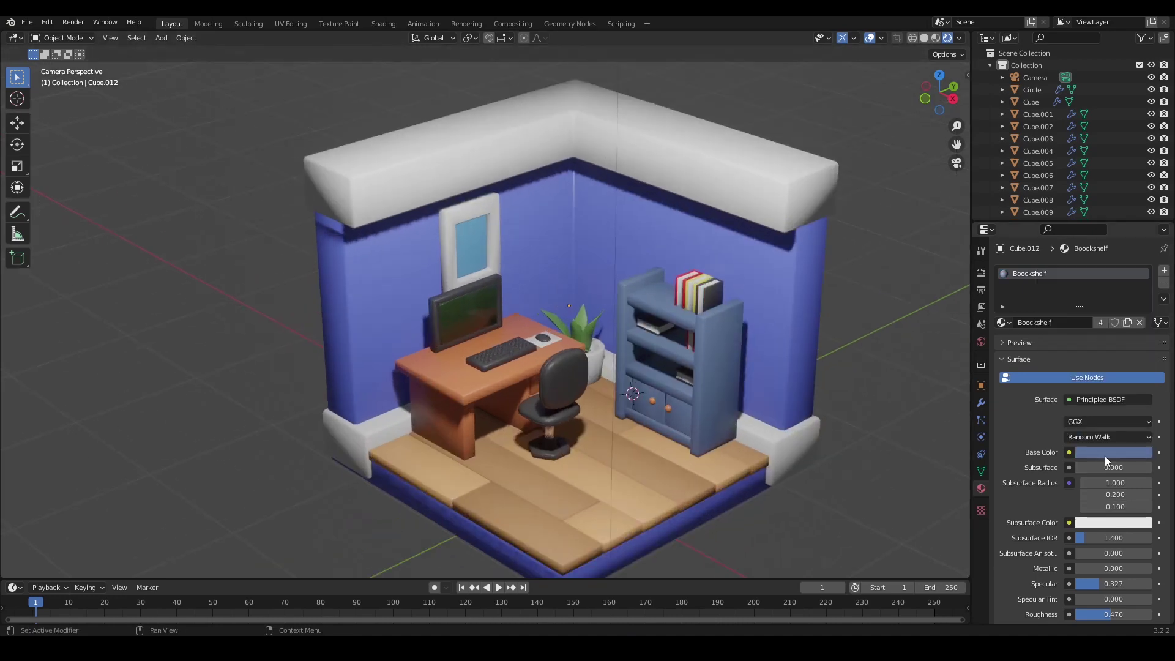
- Change the bookshelf material's base color to a bright teal green and save the file
click(1104, 452)
drag(1099, 306, 1075, 281)
key(ctrl+s)
click(1088, 451)
click(811, 401)
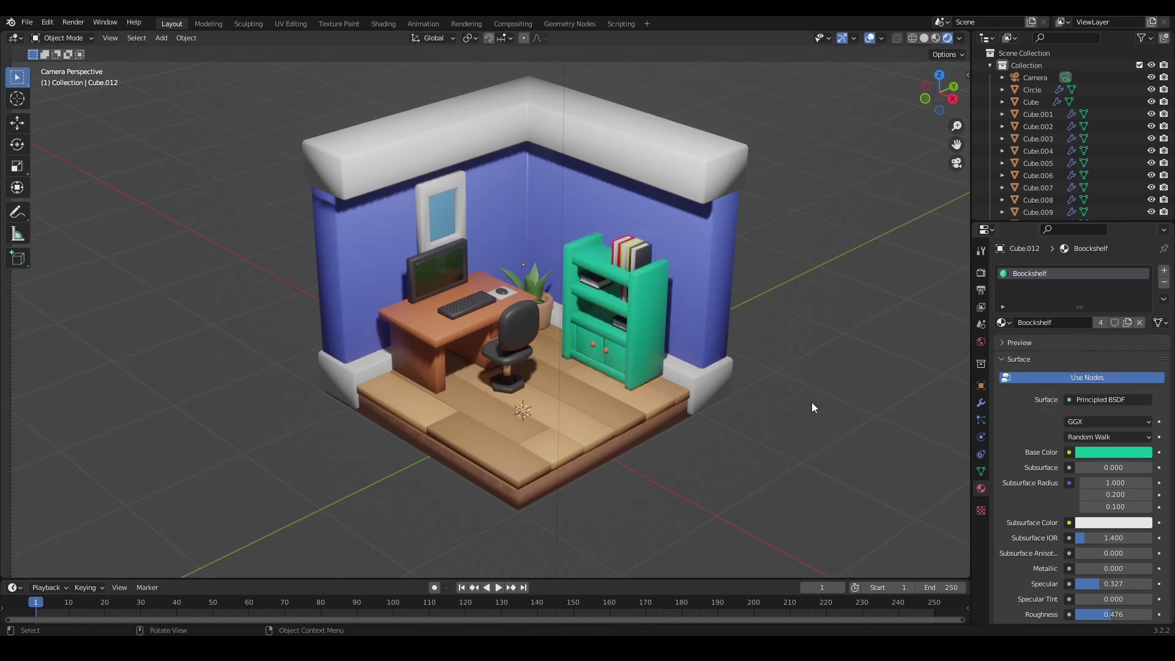
- Darken the bookshelf's green base color to H 0.437, S 0.988, V 0.351
scroll(796, 449, up, 1)
click(1099, 453)
drag(1141, 295, 1142, 306)
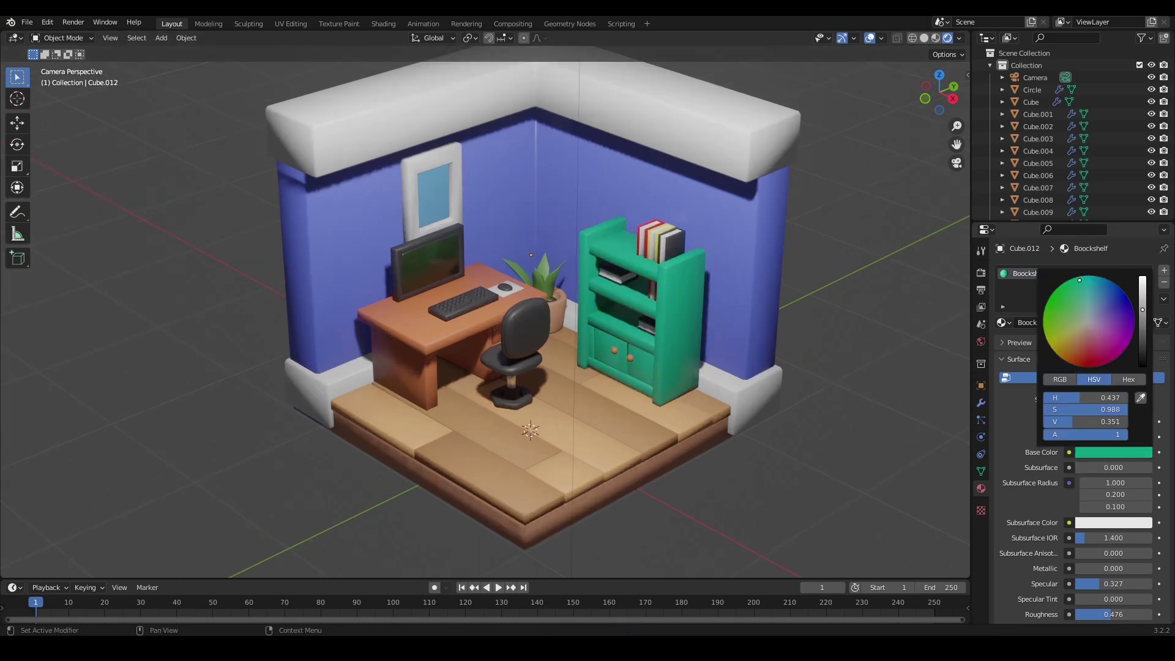
- Set the world background color to a muted blue and save the file
scroll(849, 448, down, 3)
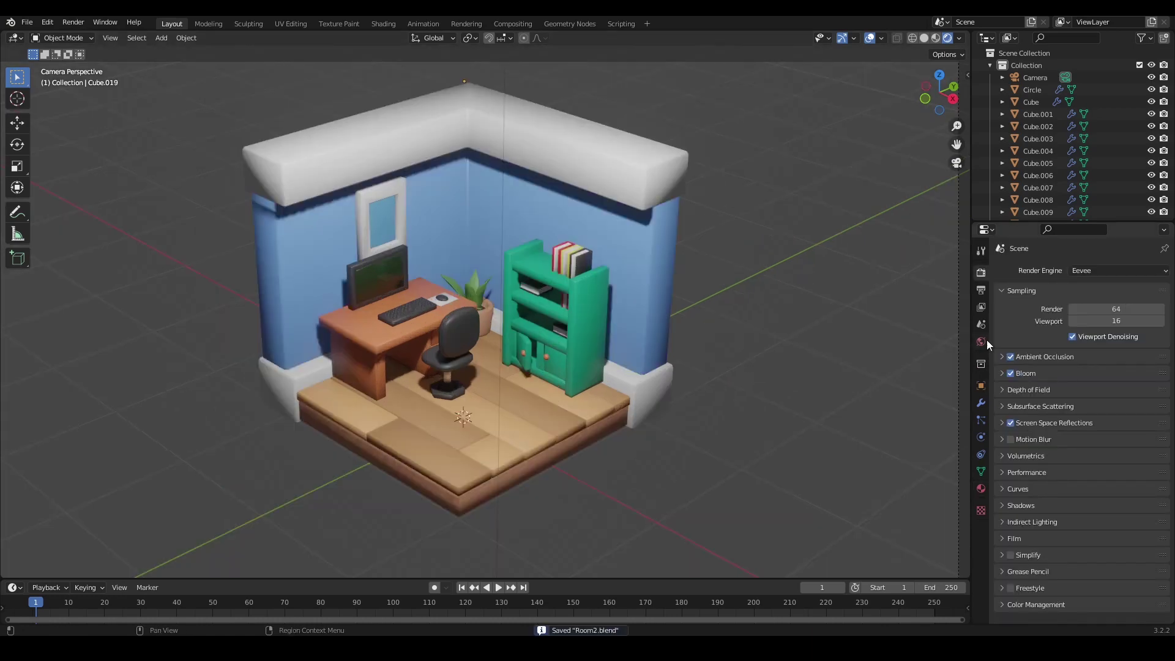
click(1105, 353)
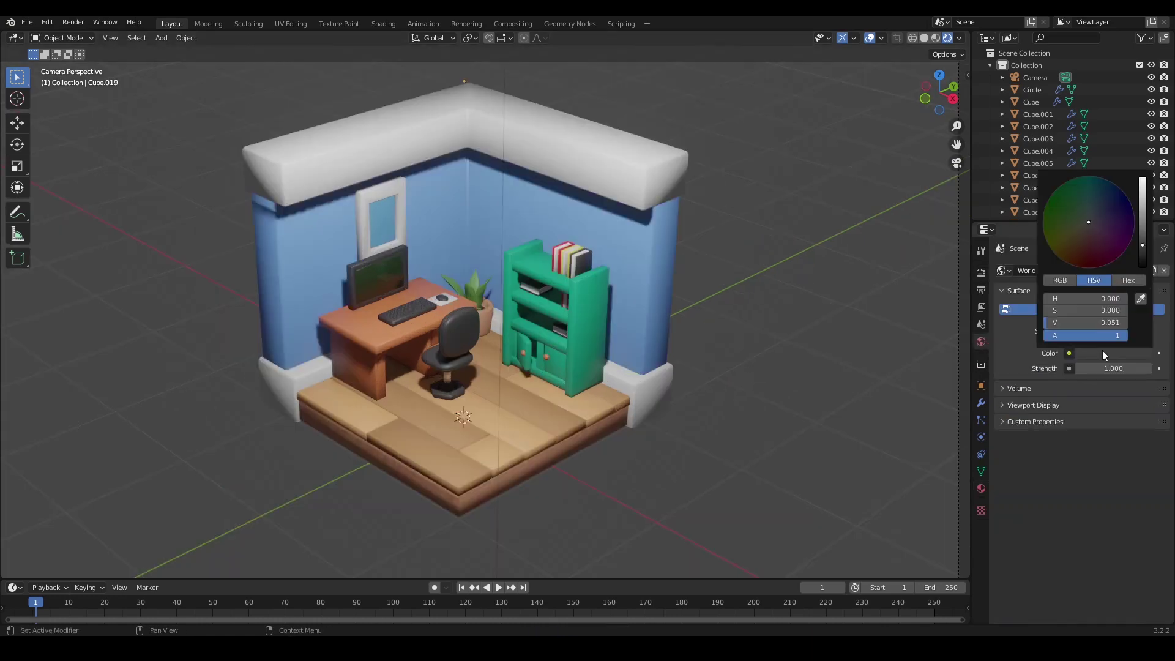
mouse_move(1140, 233)
mouse_down()
mouse_move(1142, 204)
mouse_move(1141, 216)
mouse_move(1104, 206)
mouse_move(1095, 247)
mouse_move(1103, 208)
mouse_up()
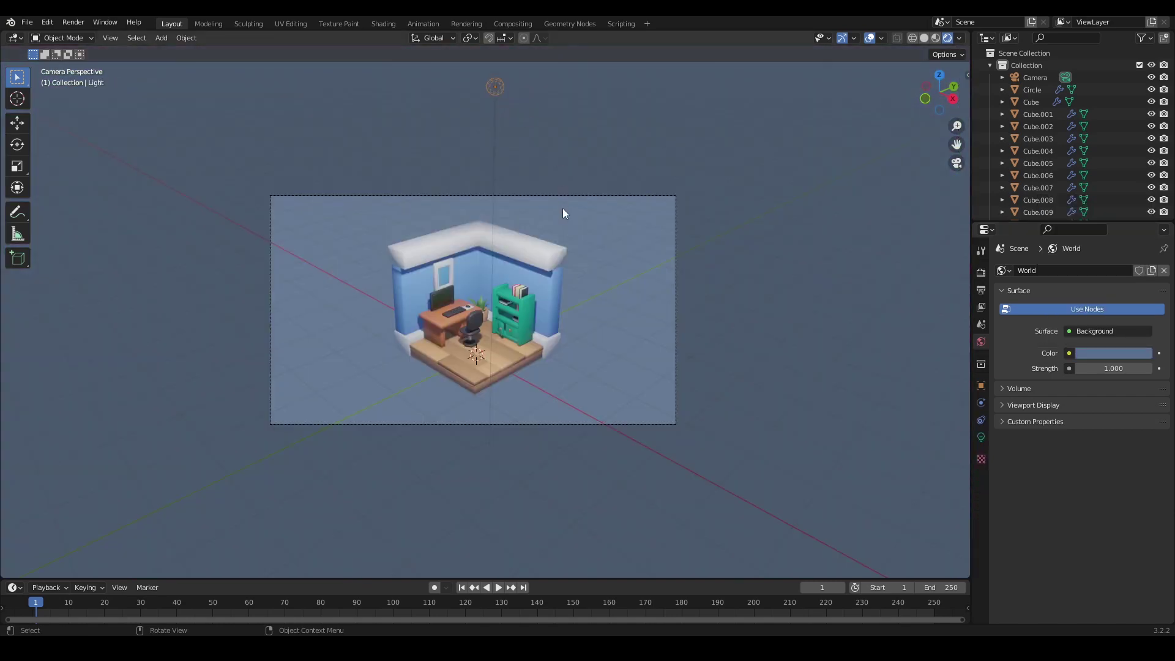
key(ctrl+s)
- Try placing the light far outside the wall behind the desk and undo the move
middle_drag(586, 223, 516, 369)
middle_drag(360, 464, 582, 372)
key(g)
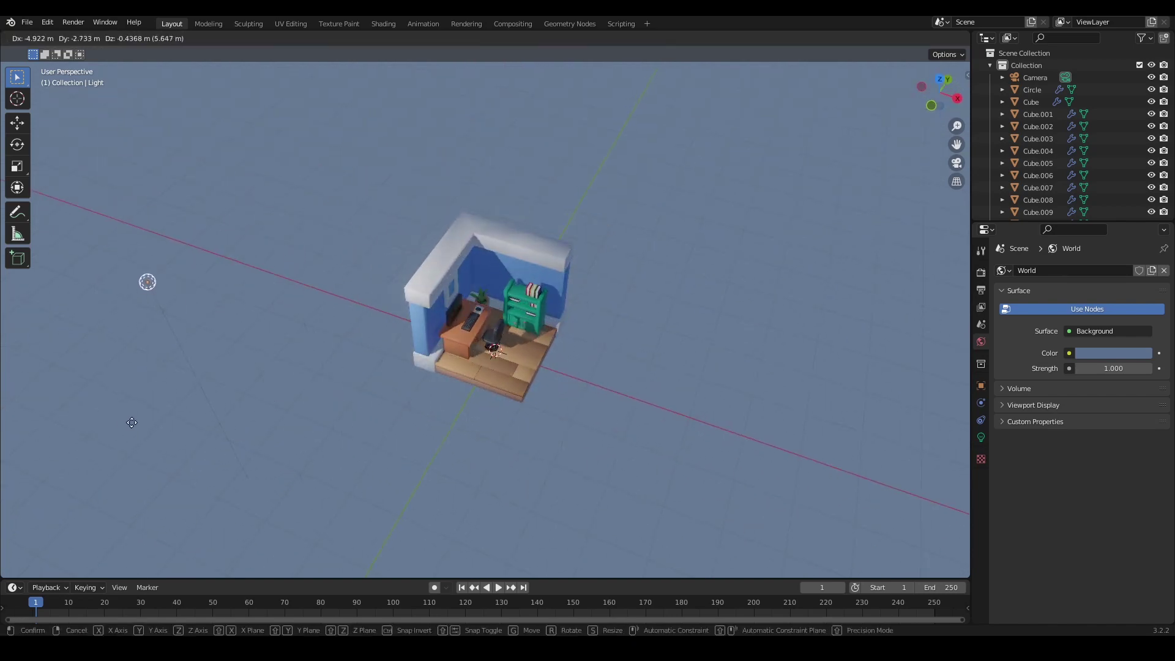
click(164, 411)
middle_drag(570, 452, 610, 440)
scroll(558, 419, up, 4)
scroll(559, 420, down, 4)
key(ctrl+z)
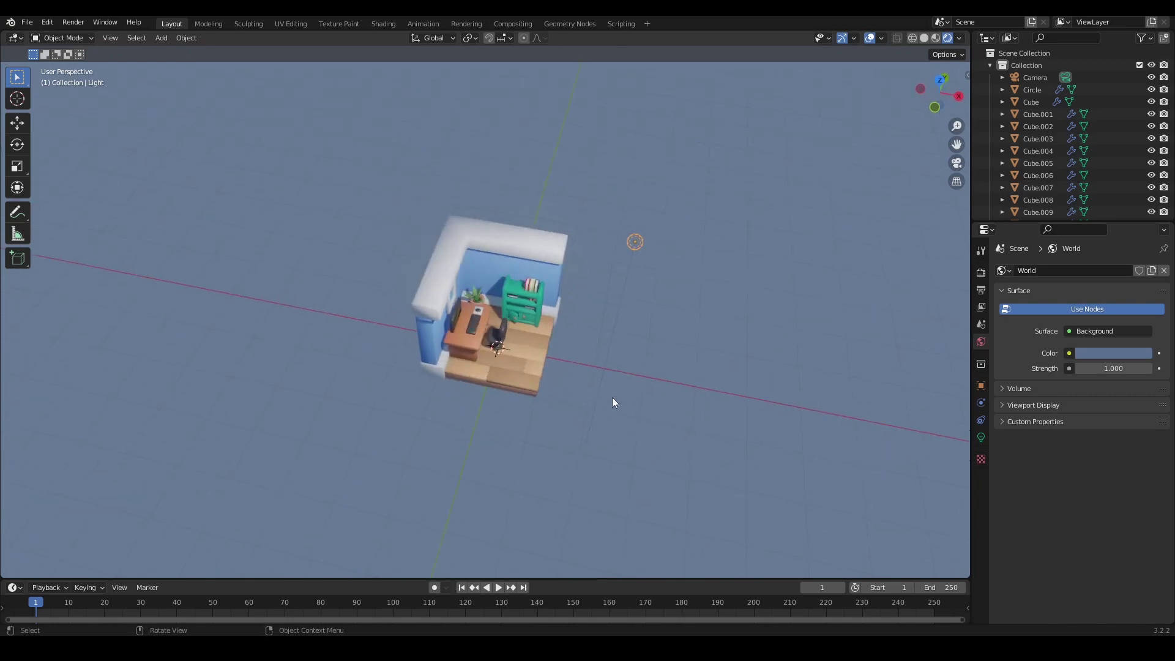
- Move the light toward the outer end of the wall behind the desk
key(g)
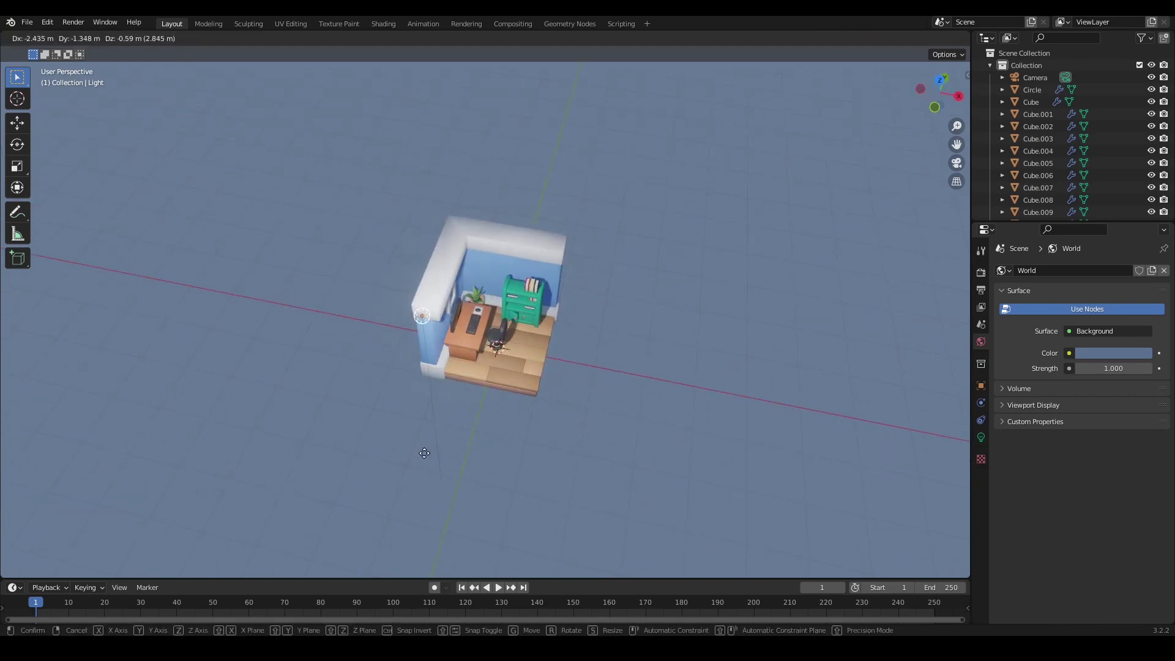